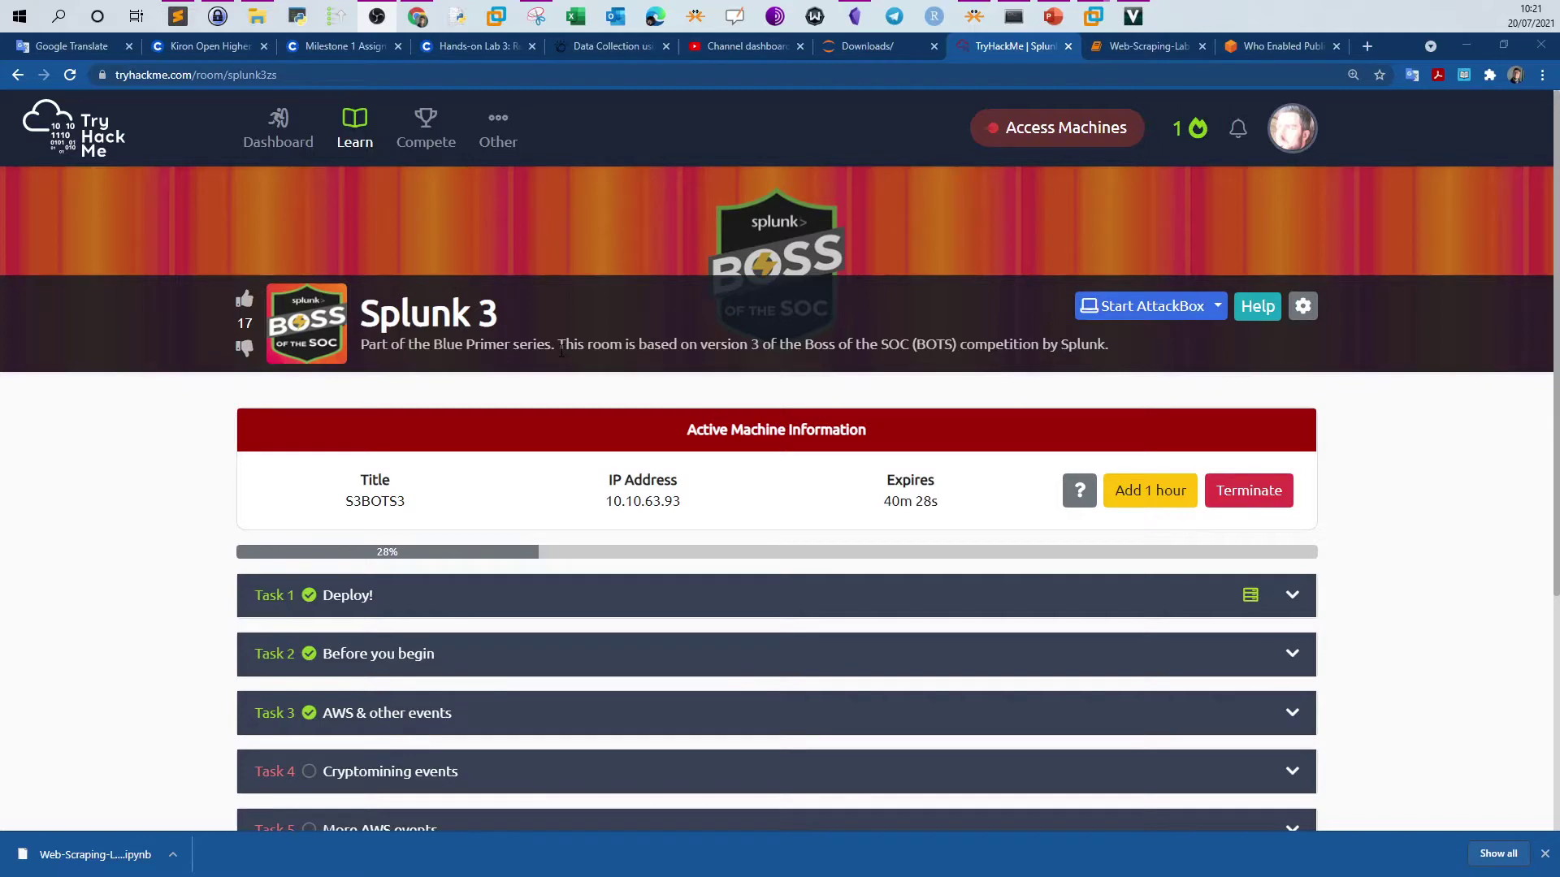
- Review the Task 1 Deploy! section for the recommended prerequisite rooms, then collapse it
scroll(560, 351, down, 3)
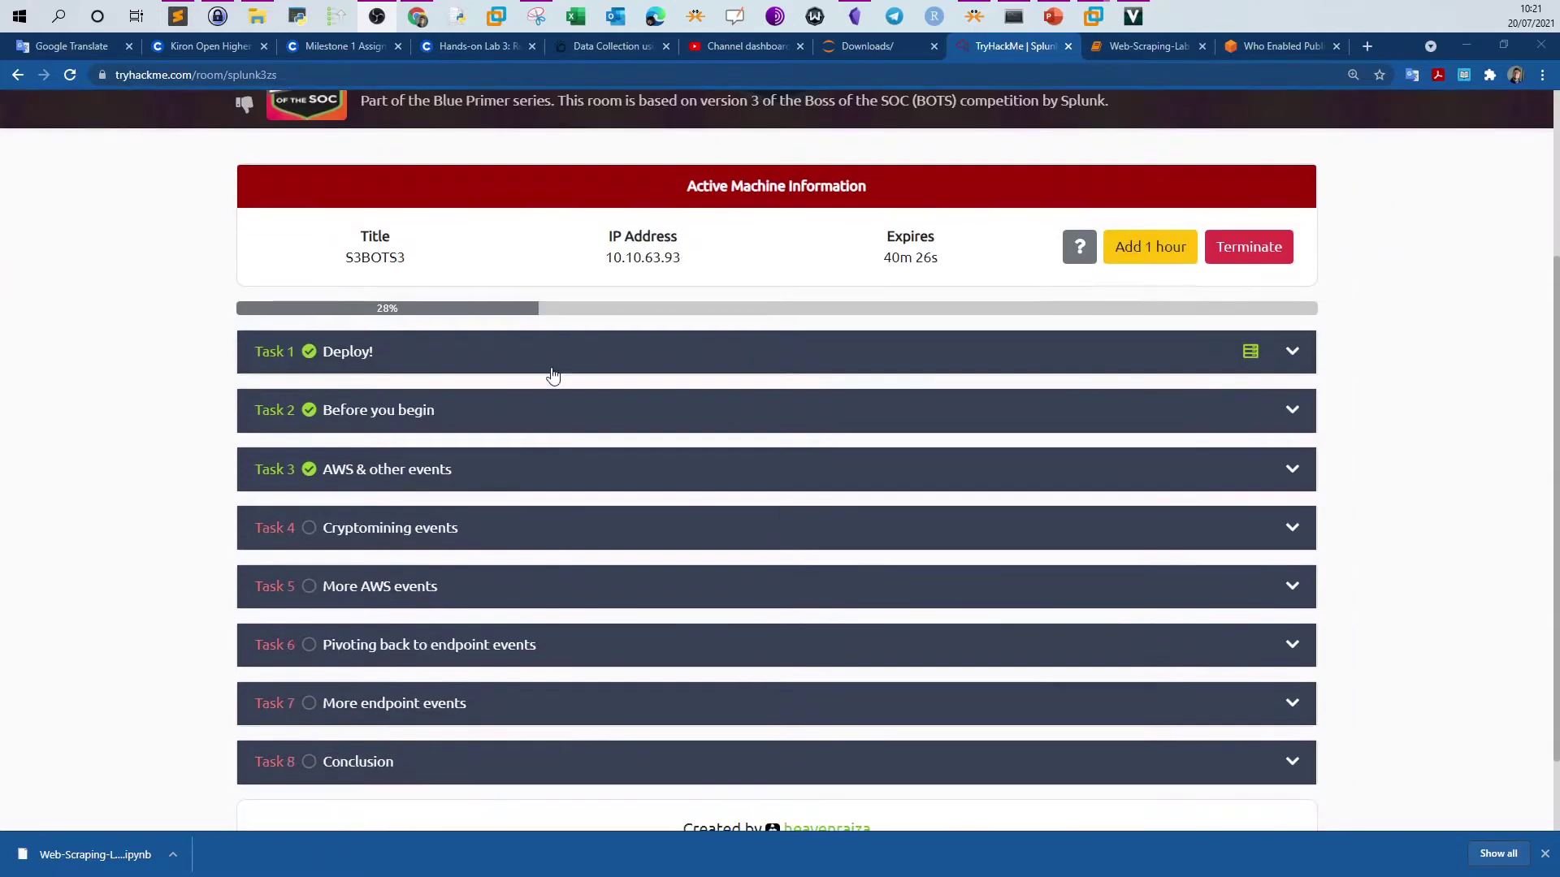
click(489, 424)
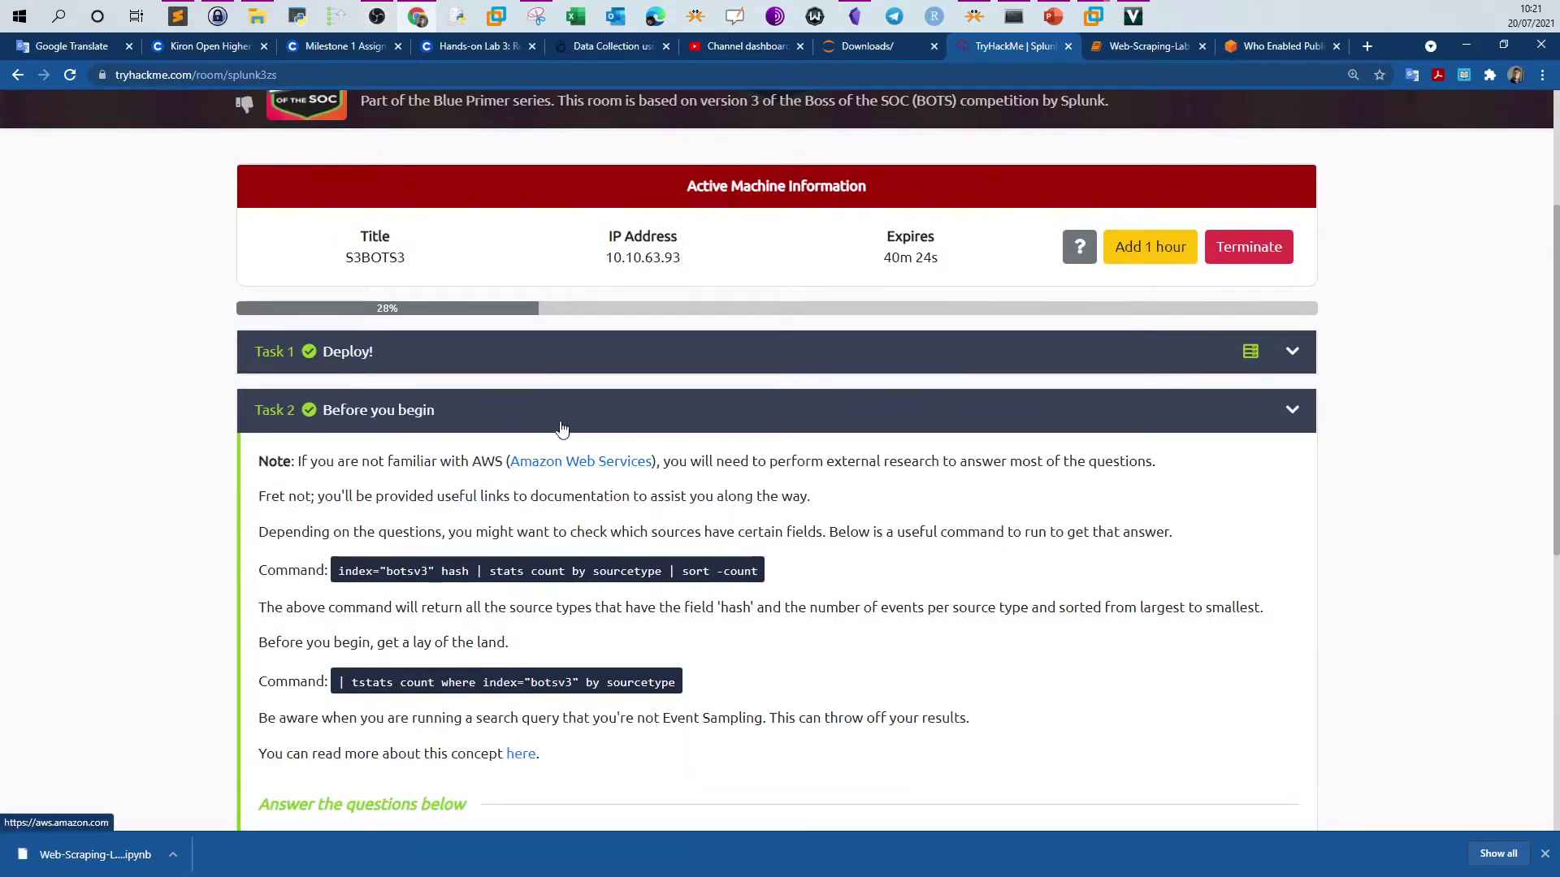
click(554, 362)
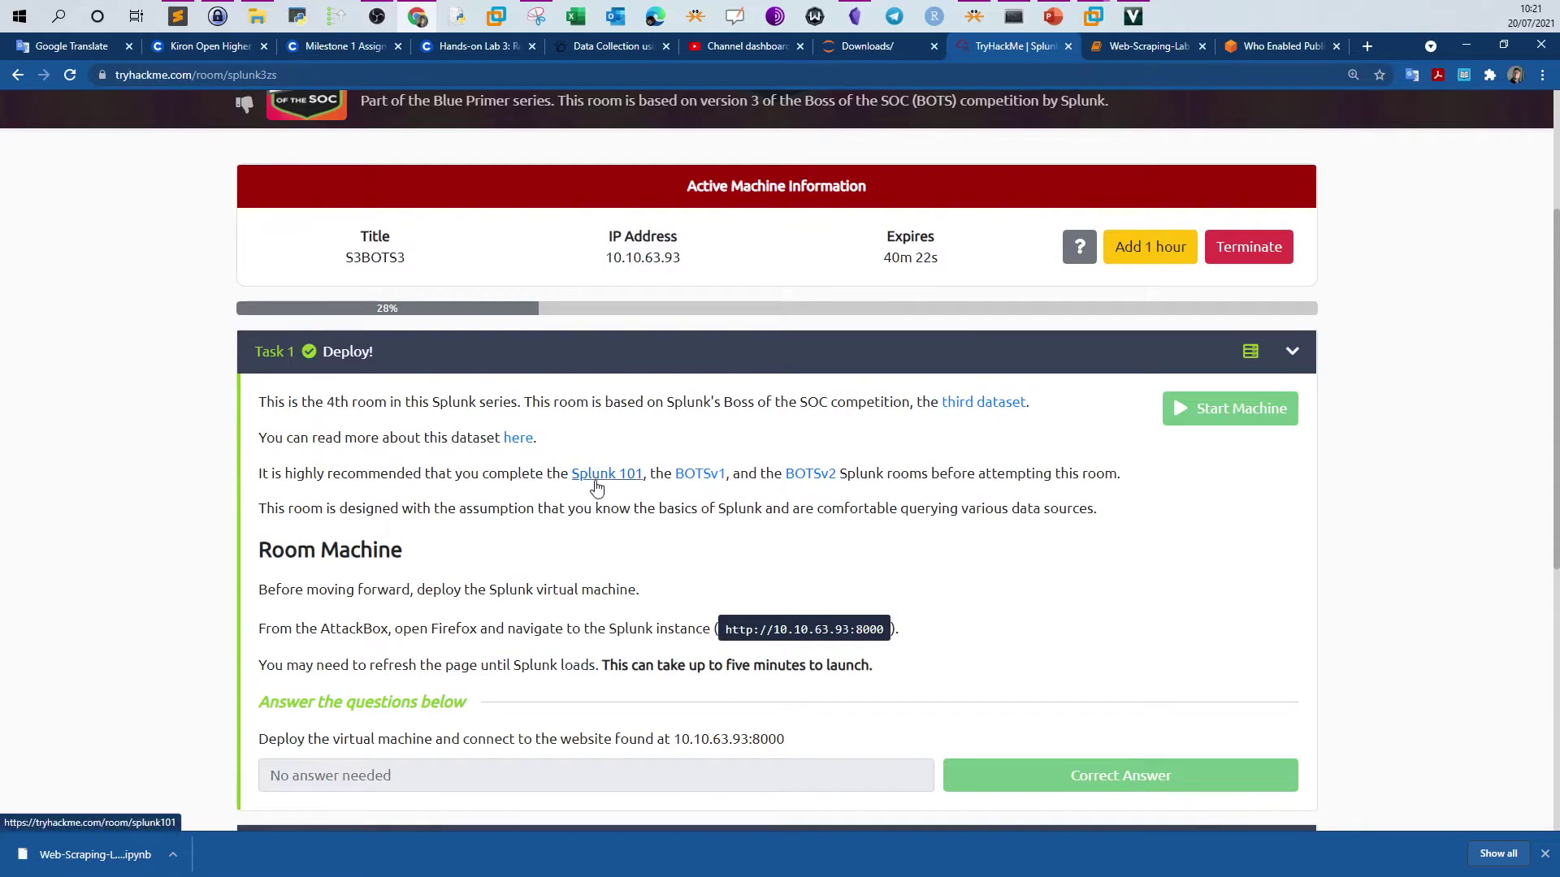
drag(732, 475, 679, 475)
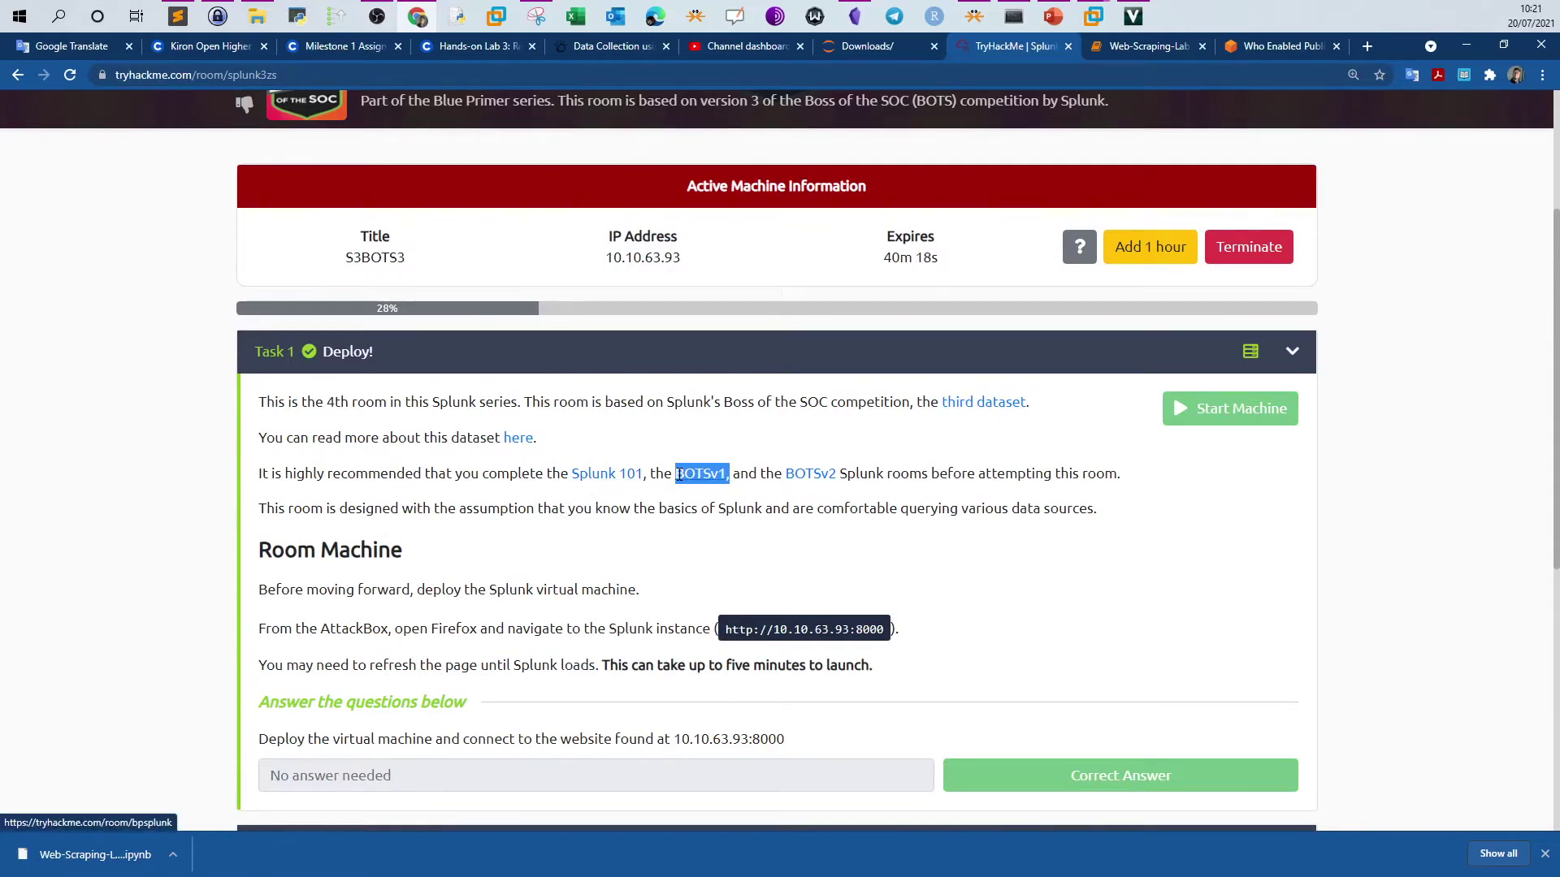
drag(840, 474, 778, 476)
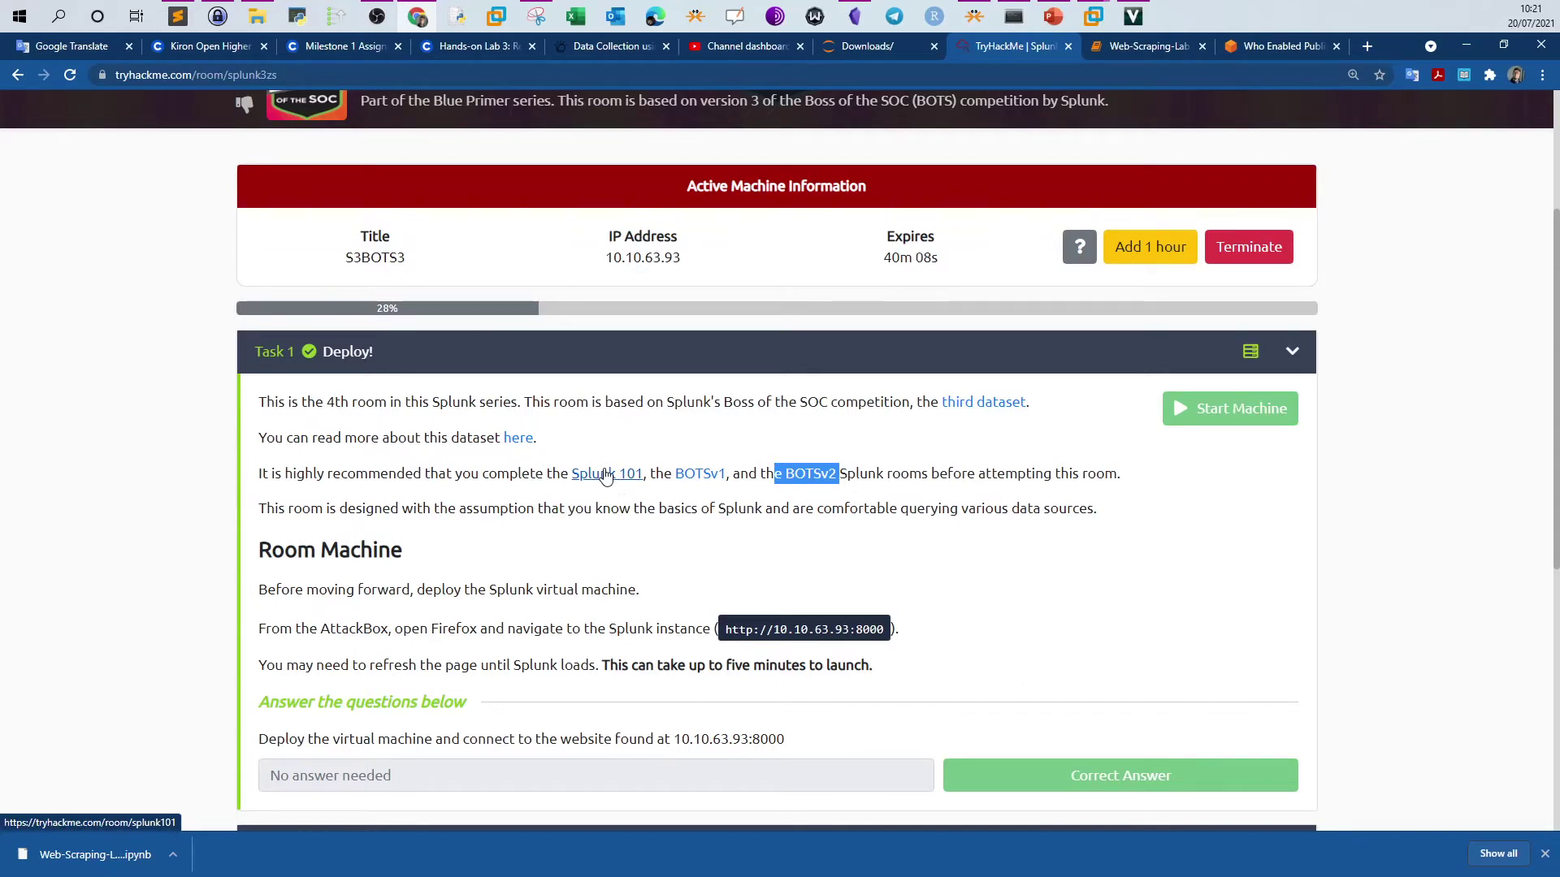
scroll(520, 447, up, 3)
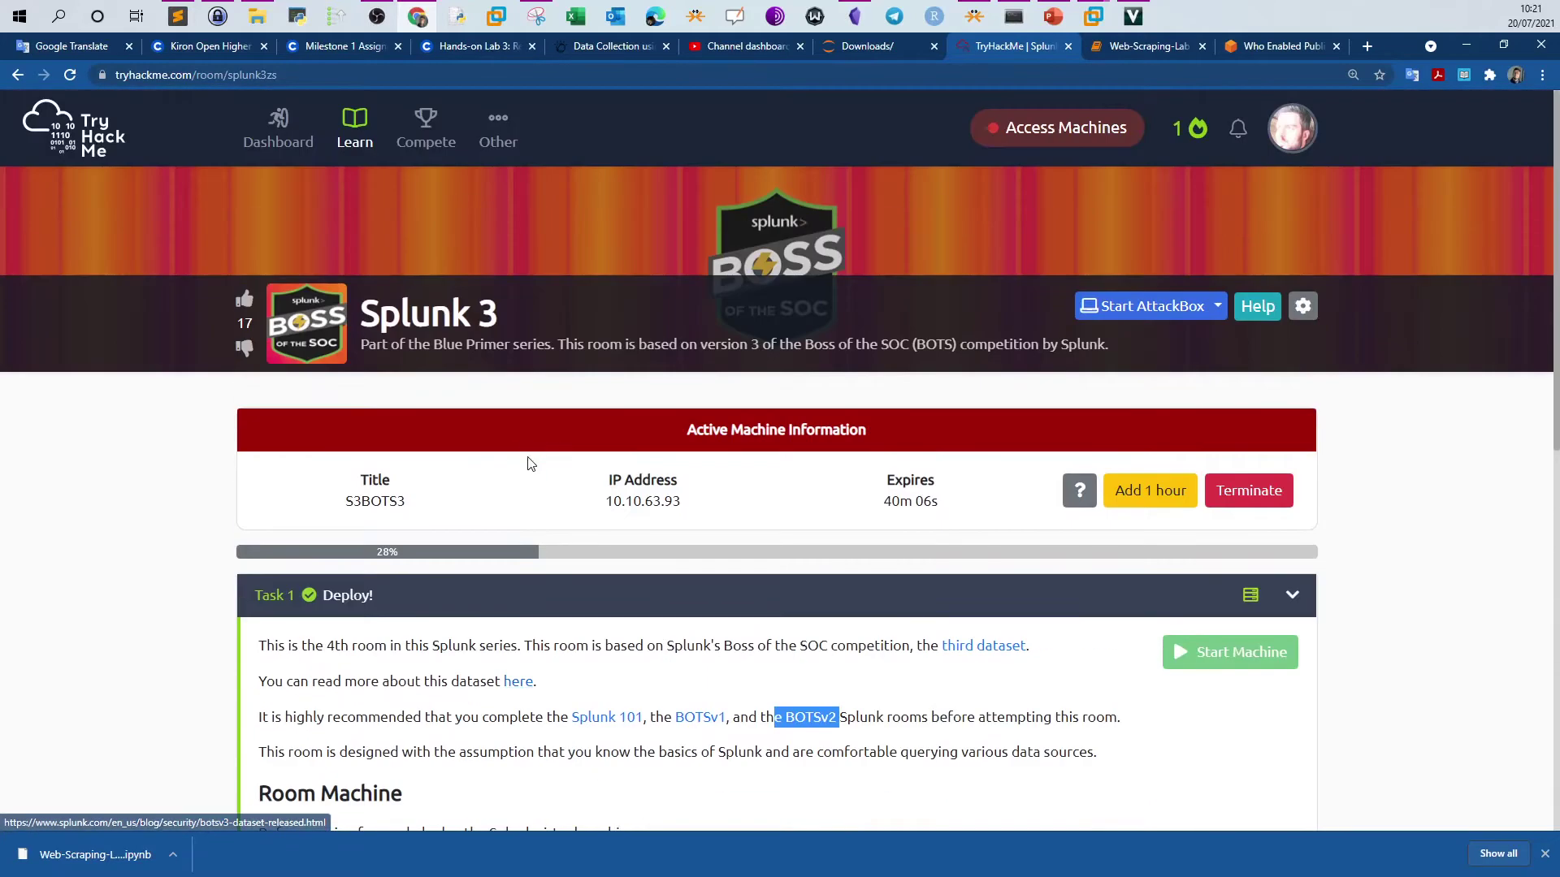
click(510, 602)
- Expand Task 3, AWS & other events, and read the guidance for Questions 1 and 2
scroll(509, 602, down, 4)
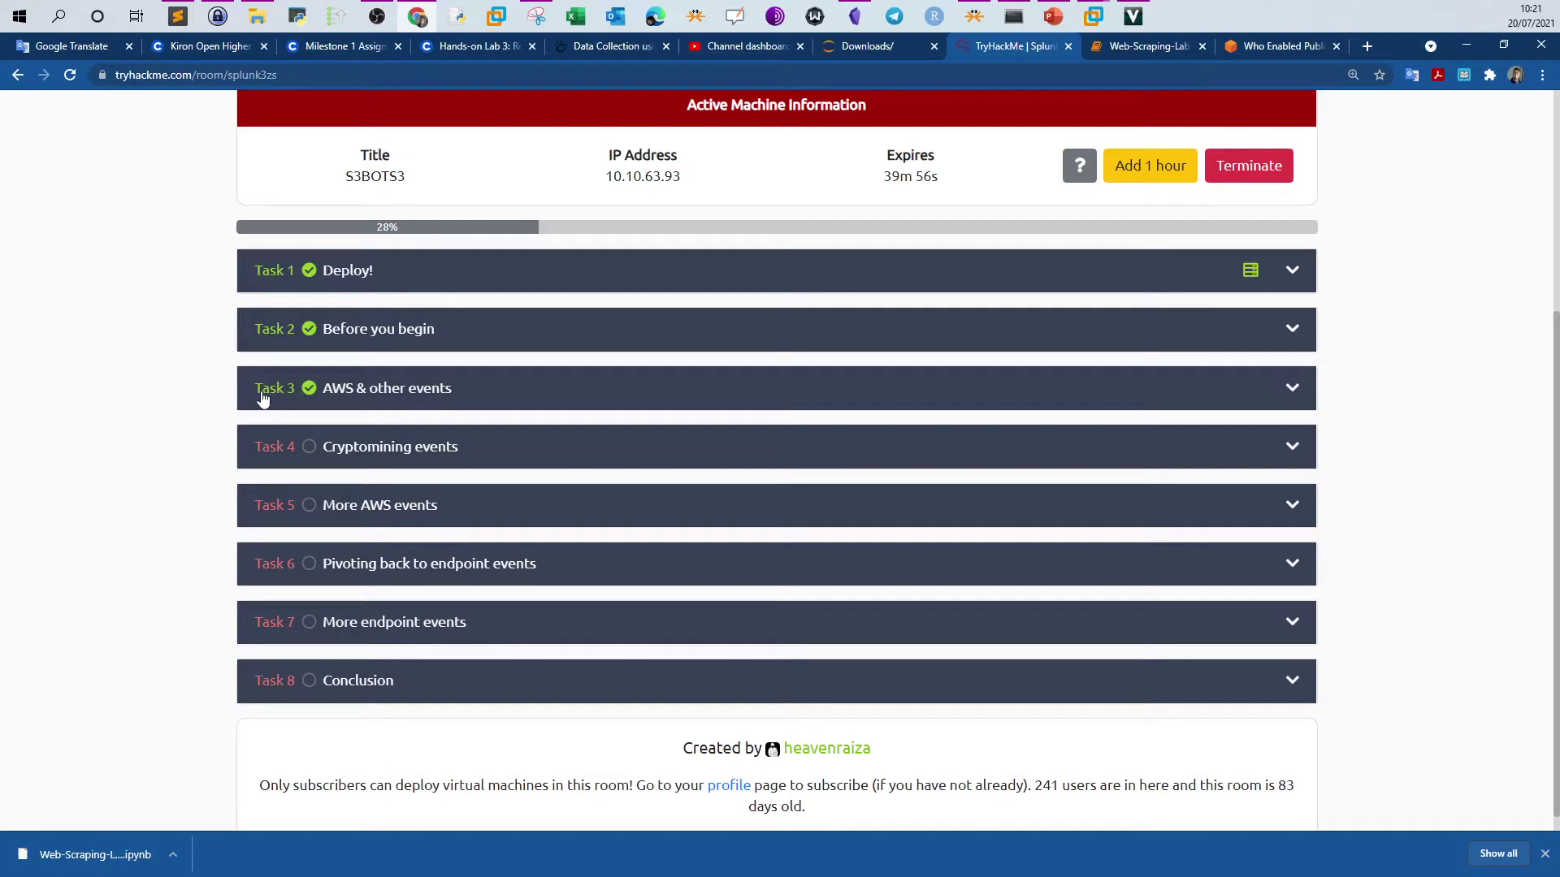
click(341, 404)
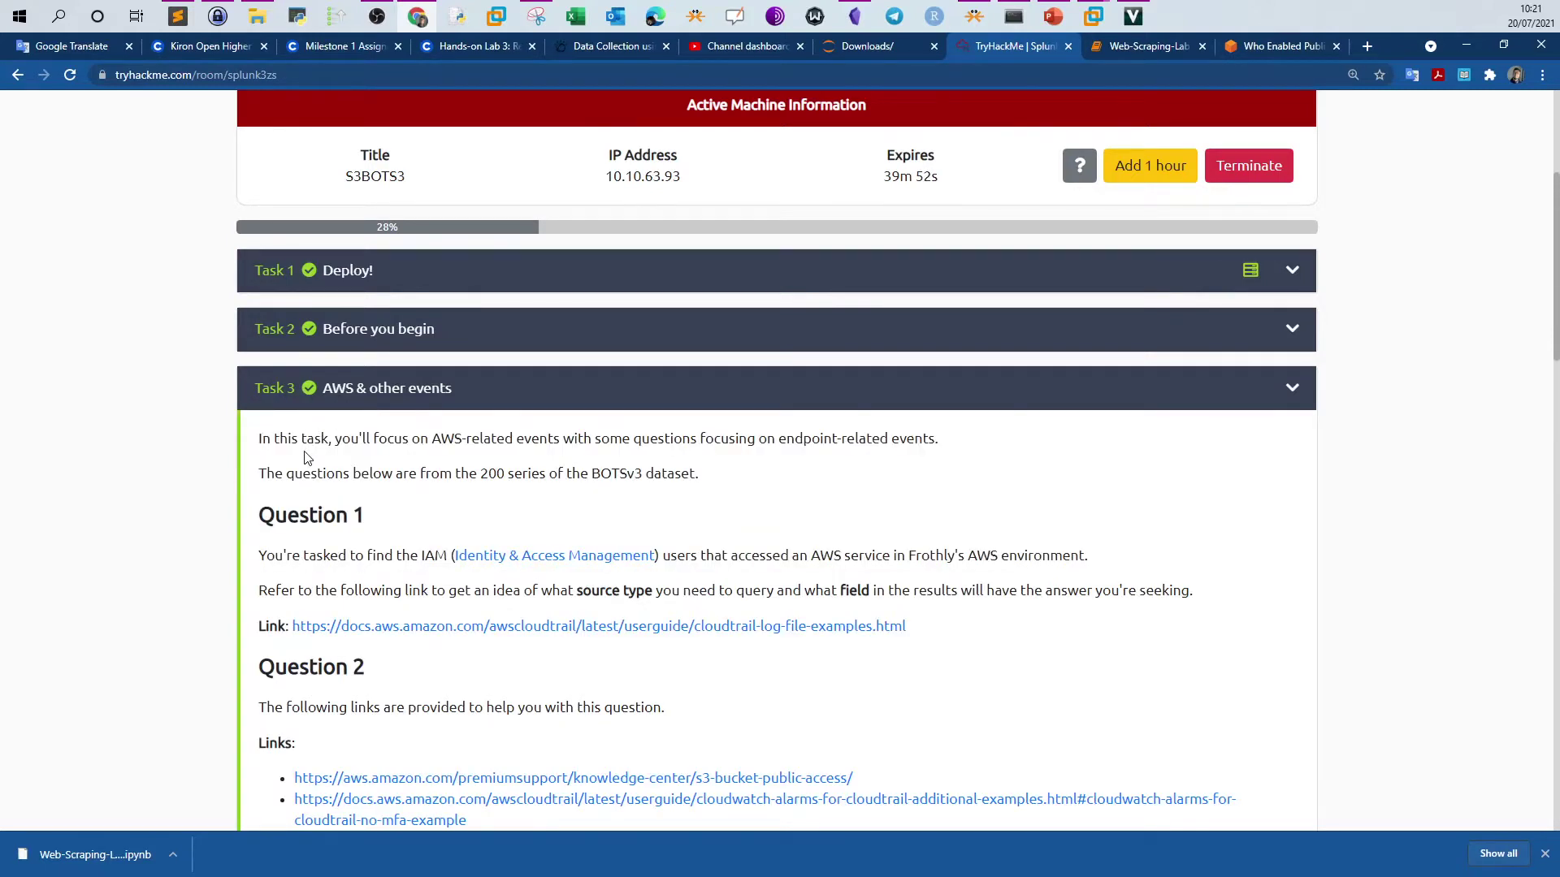
scroll(307, 458, down, 1)
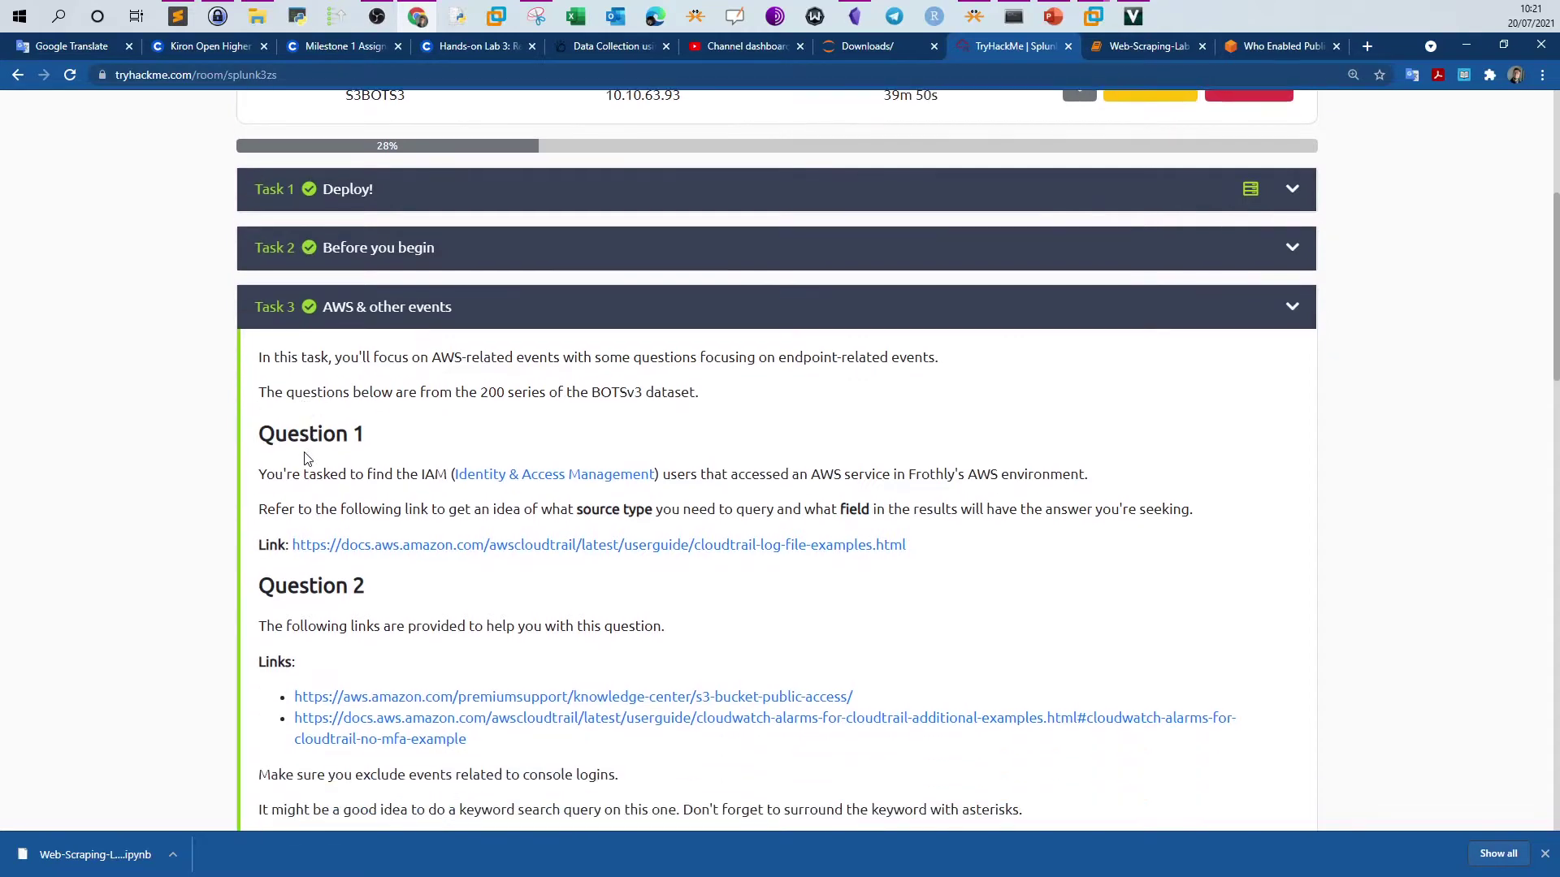
scroll(307, 455, down, 5)
scroll(308, 358, up, 2)
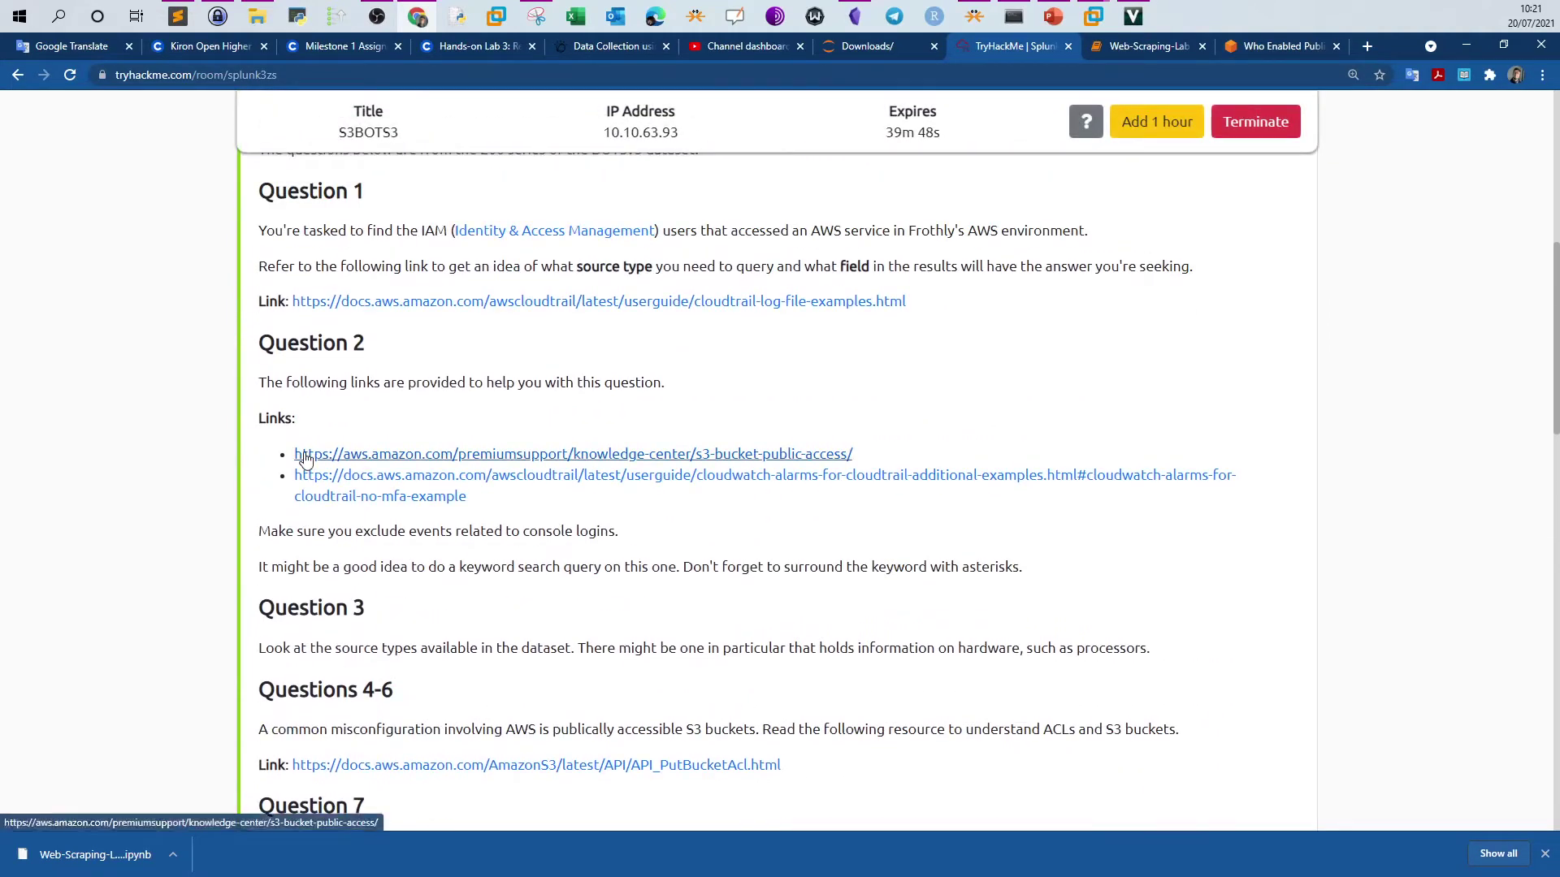
scroll(406, 366, up, 1)
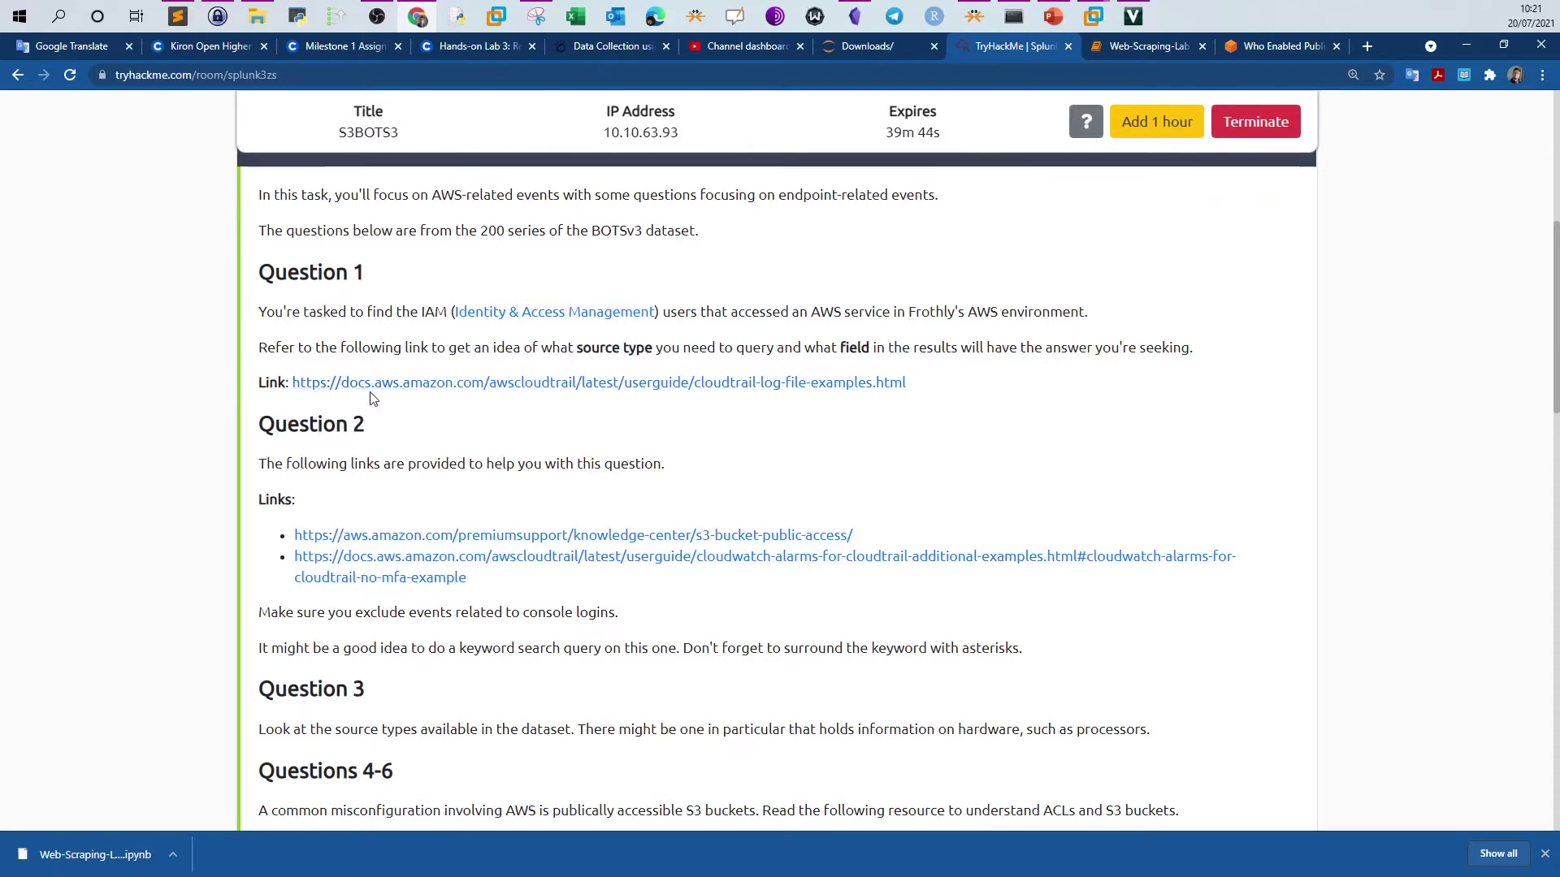
scroll(407, 424, up, 1)
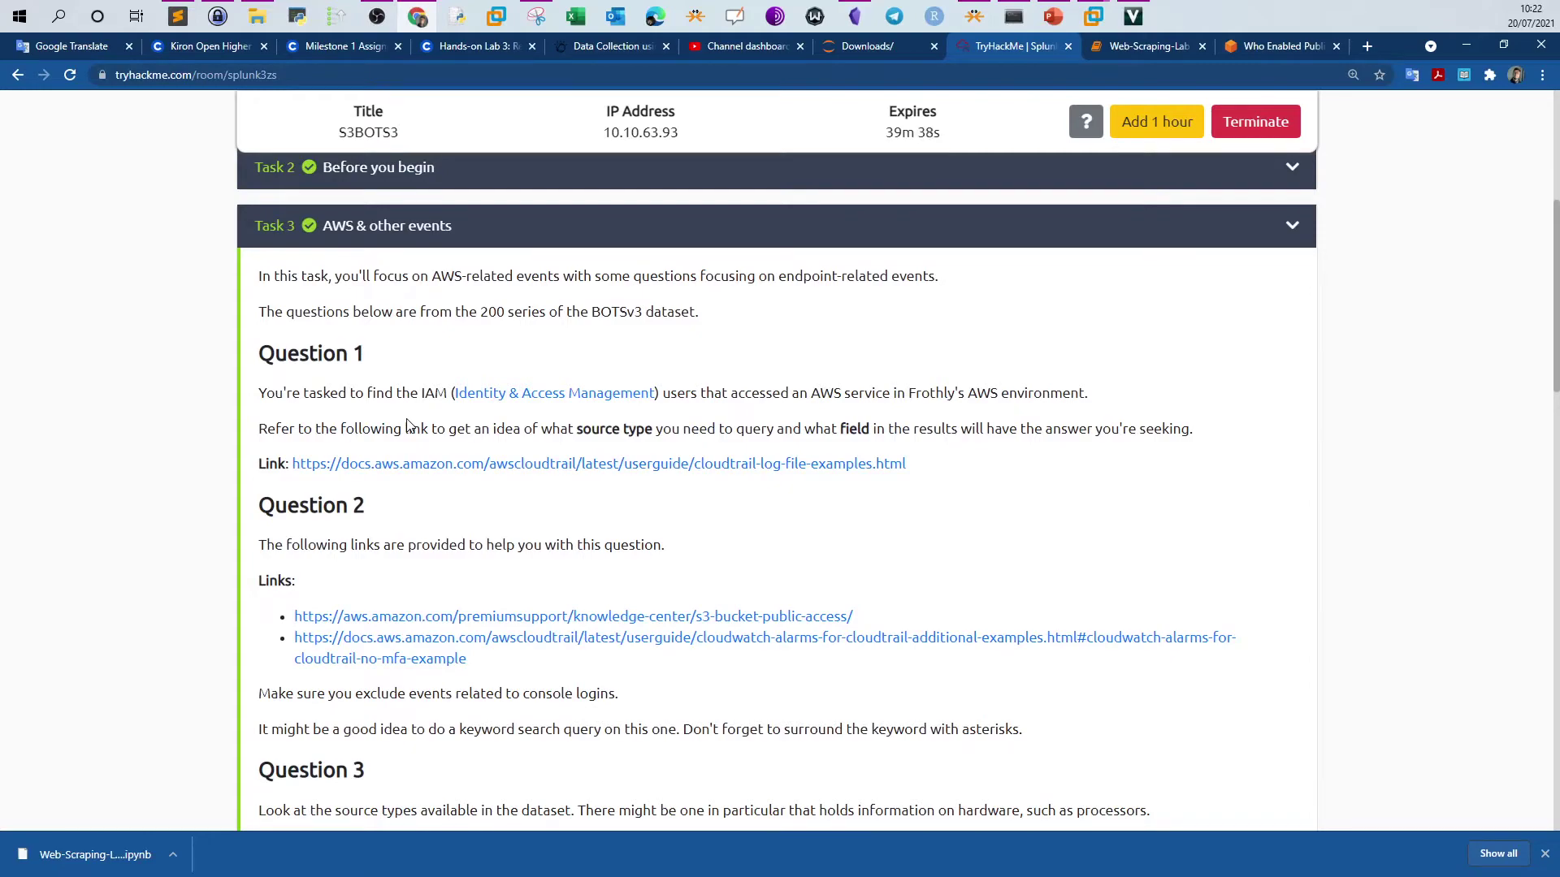
- Skim the Task 3 guidance for Questions 1 to 8 and the answer fields beneath it
scroll(418, 429, down, 13)
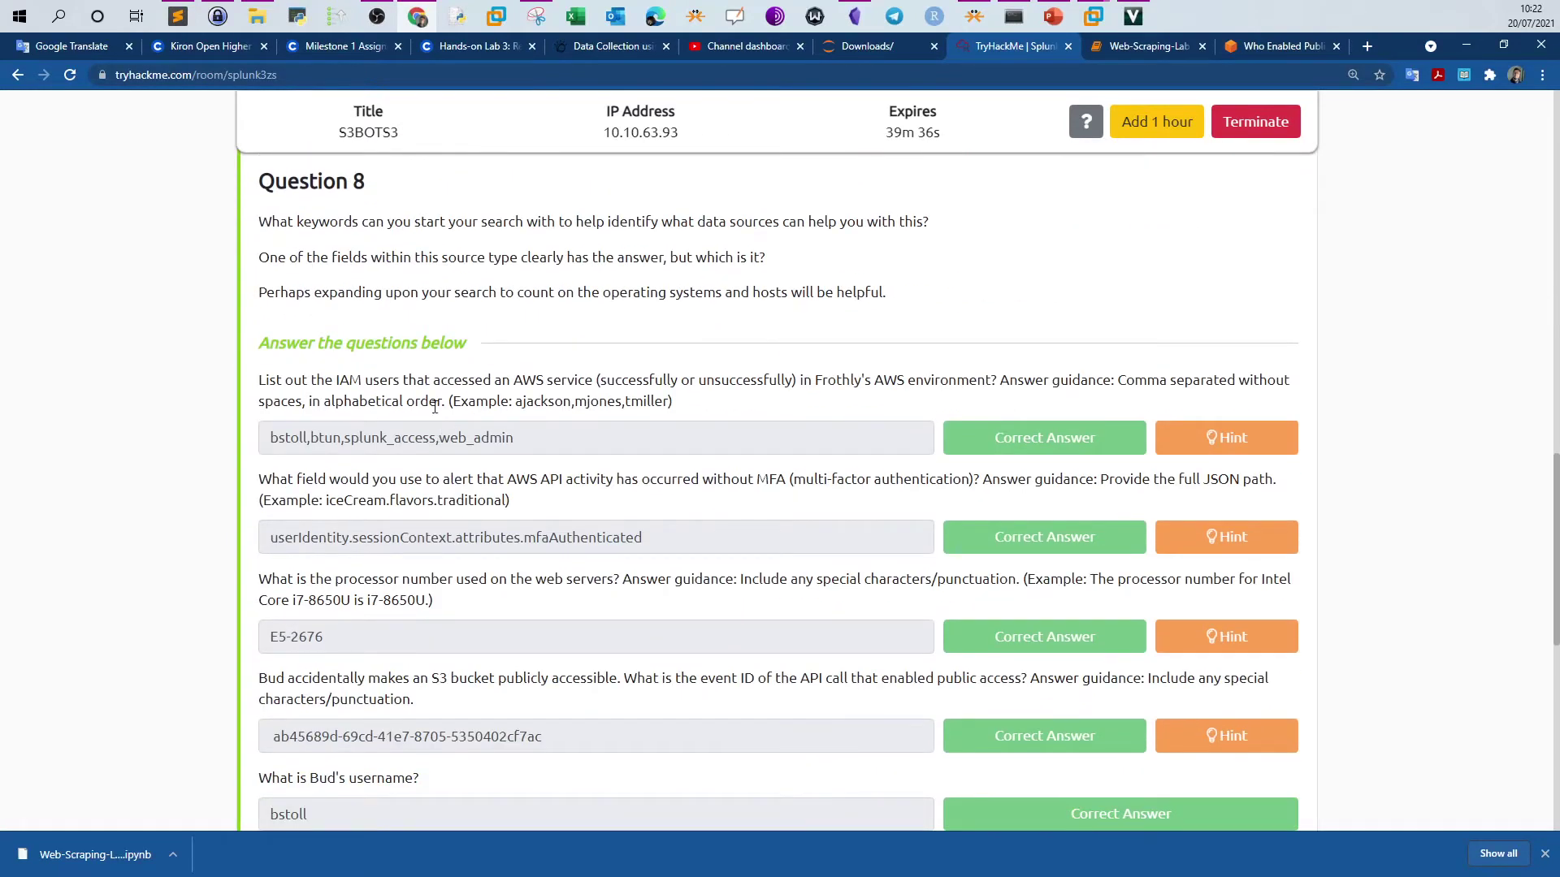
scroll(435, 406, down, 4)
scroll(434, 399, up, 6)
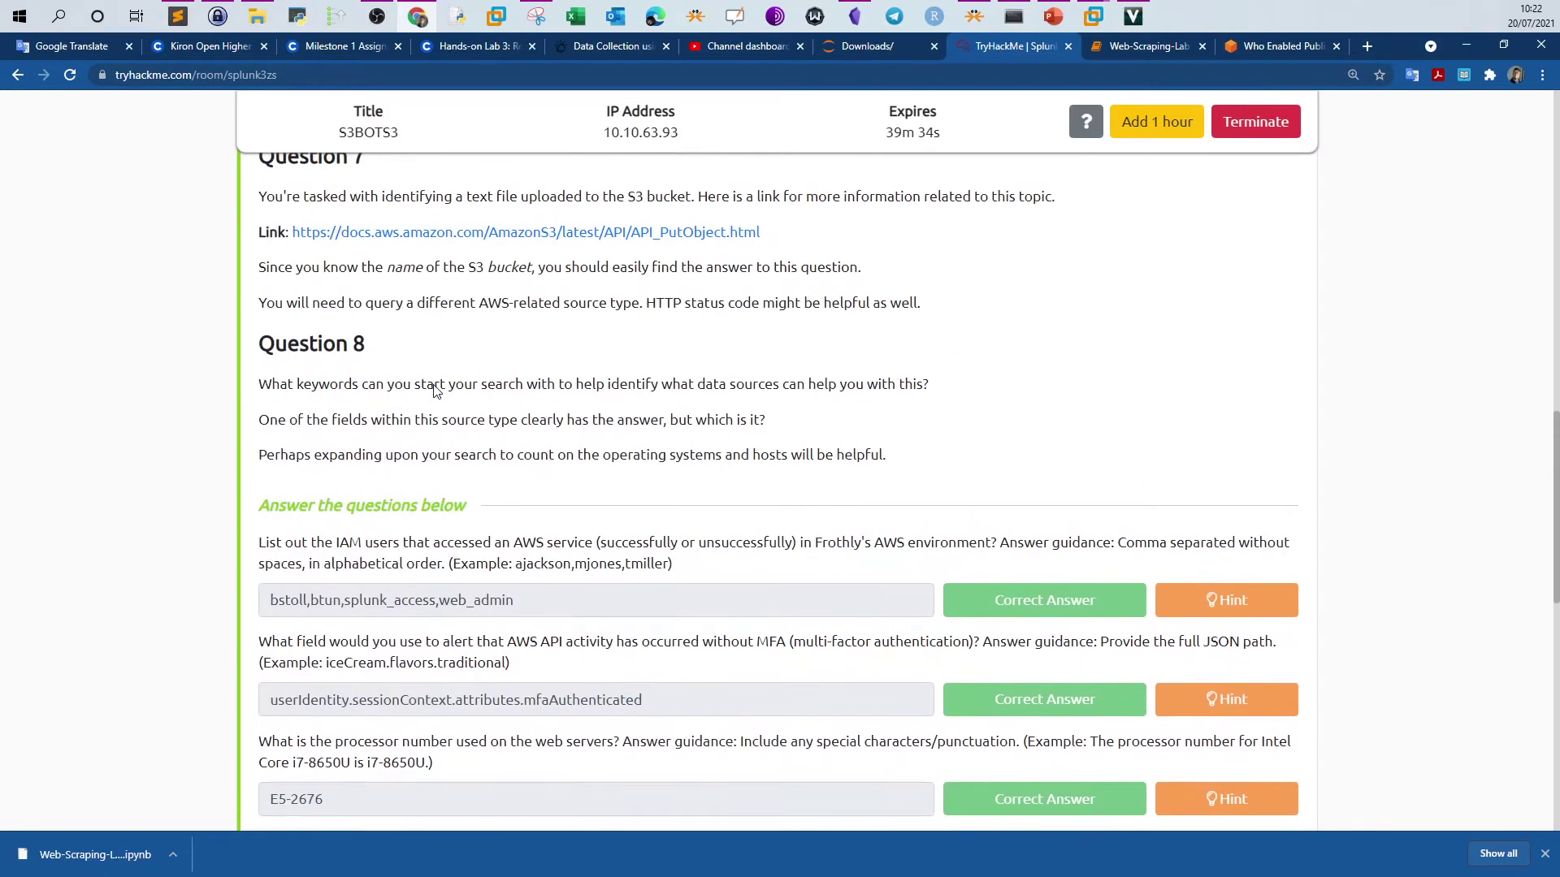
scroll(435, 390, up, 2)
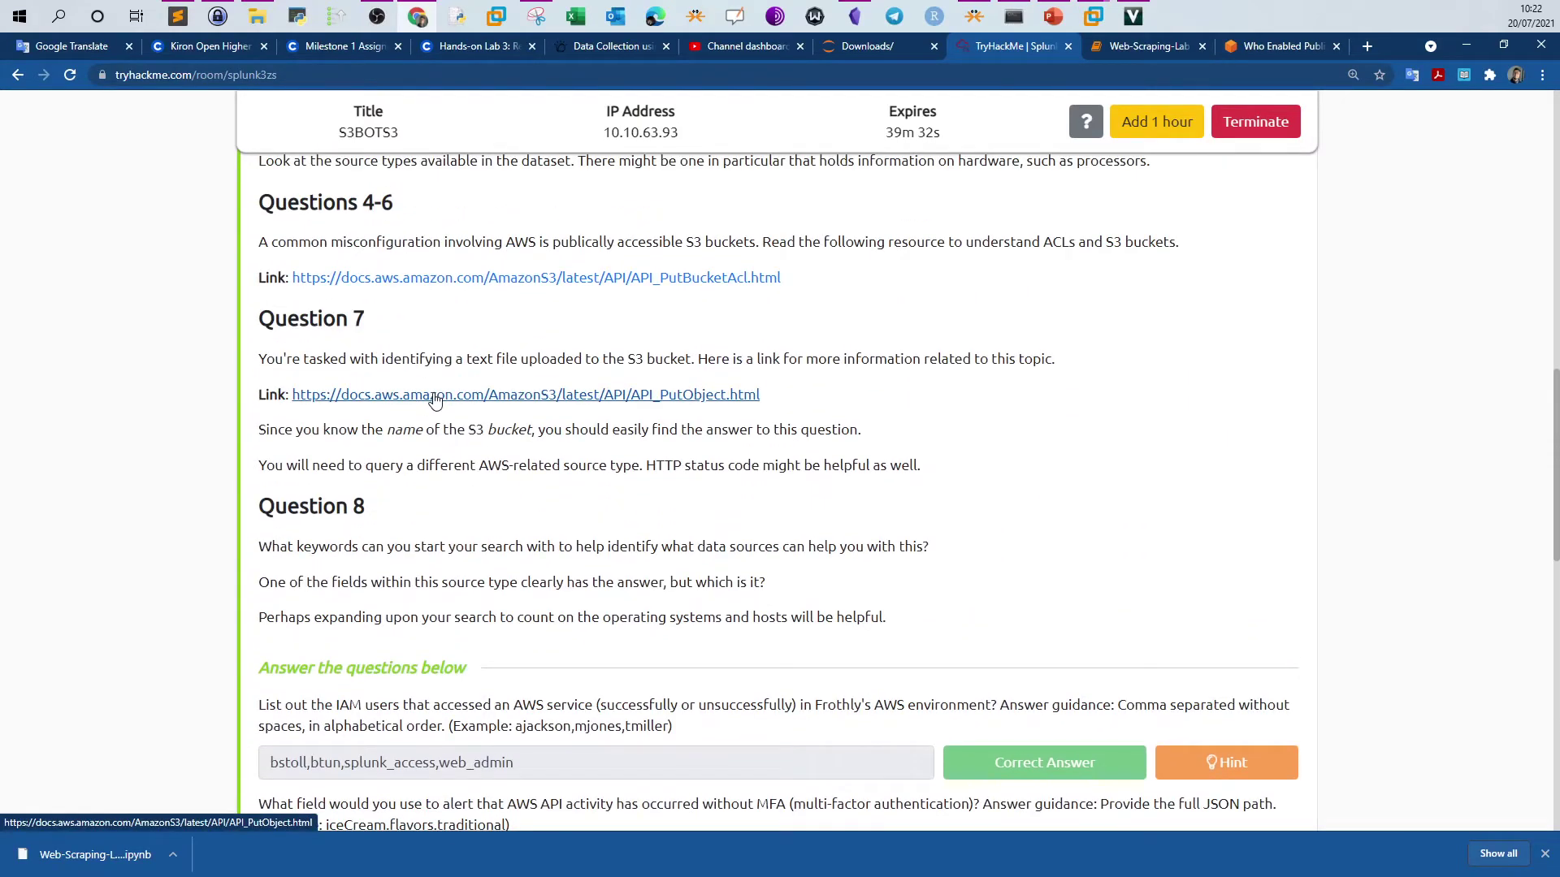
scroll(434, 402, up, 3)
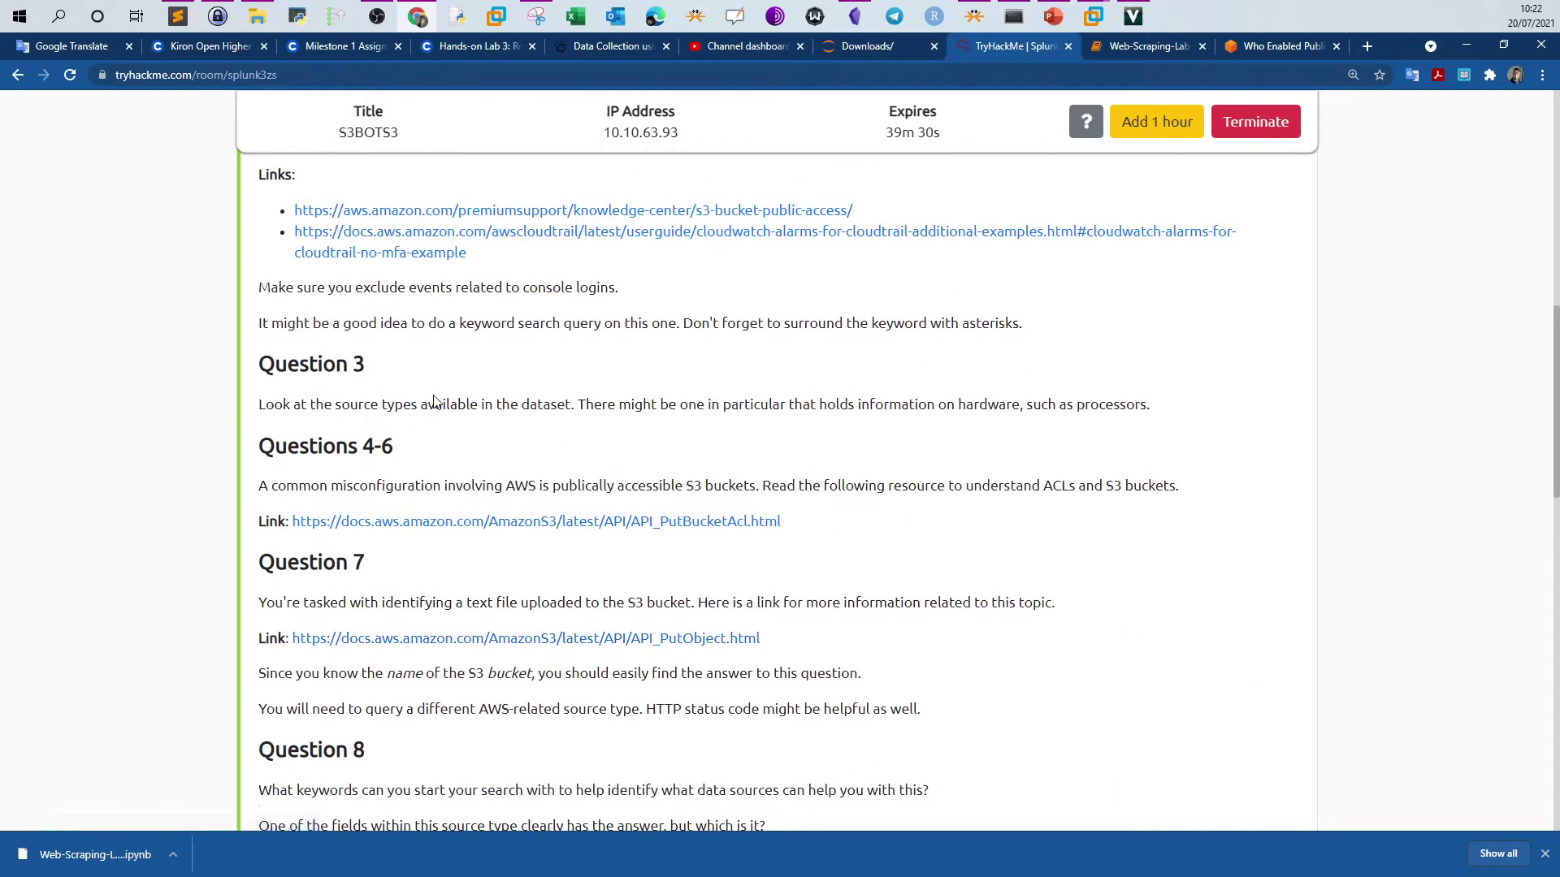
scroll(435, 402, up, 1)
scroll(435, 402, up, 1)
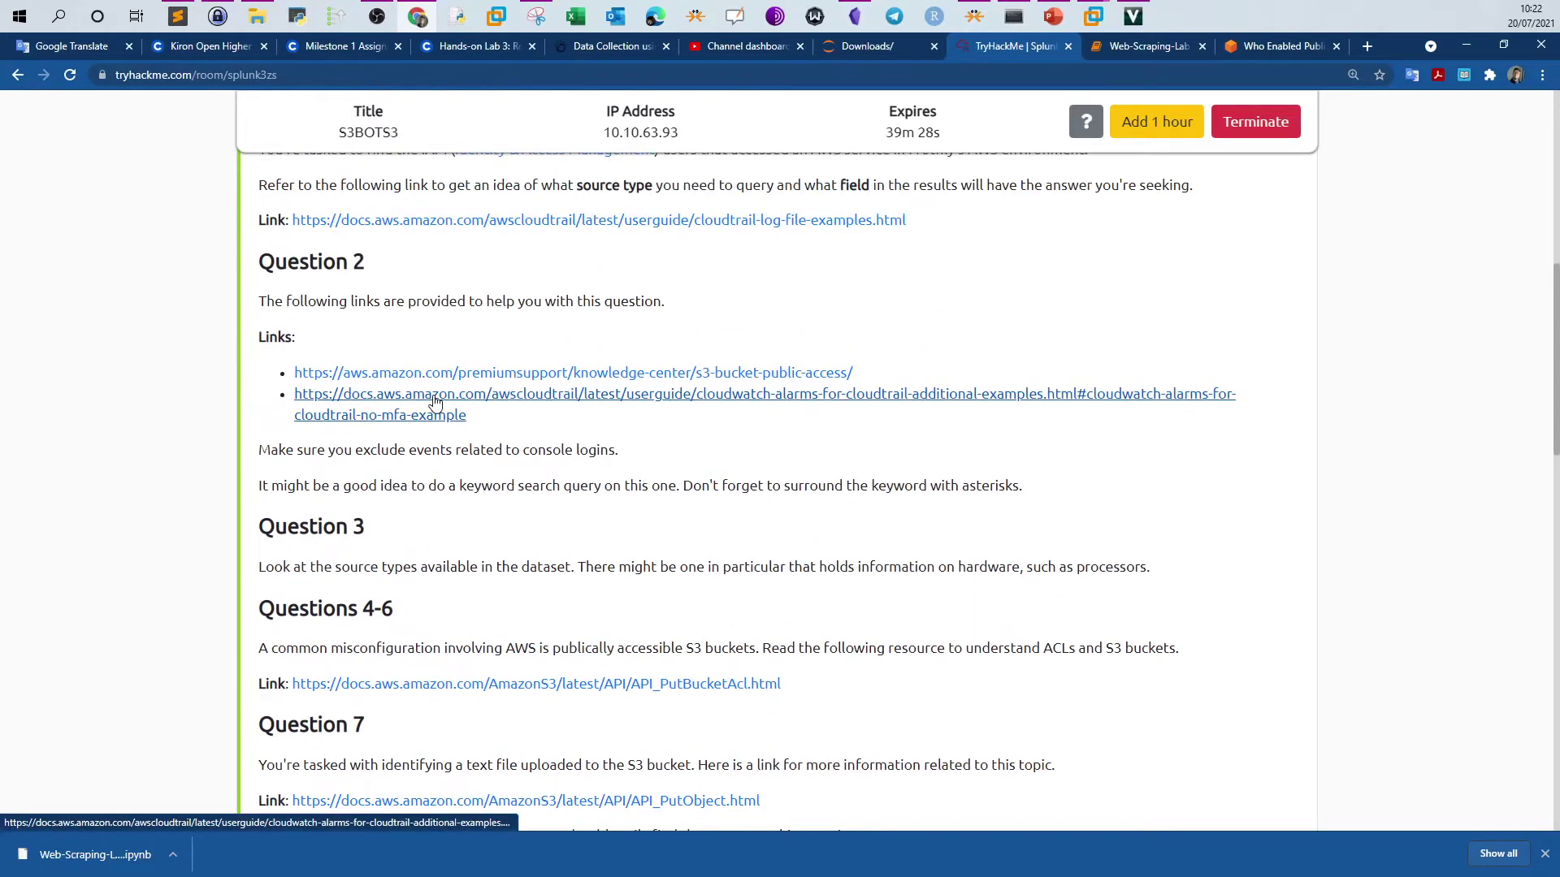
scroll(435, 402, up, 2)
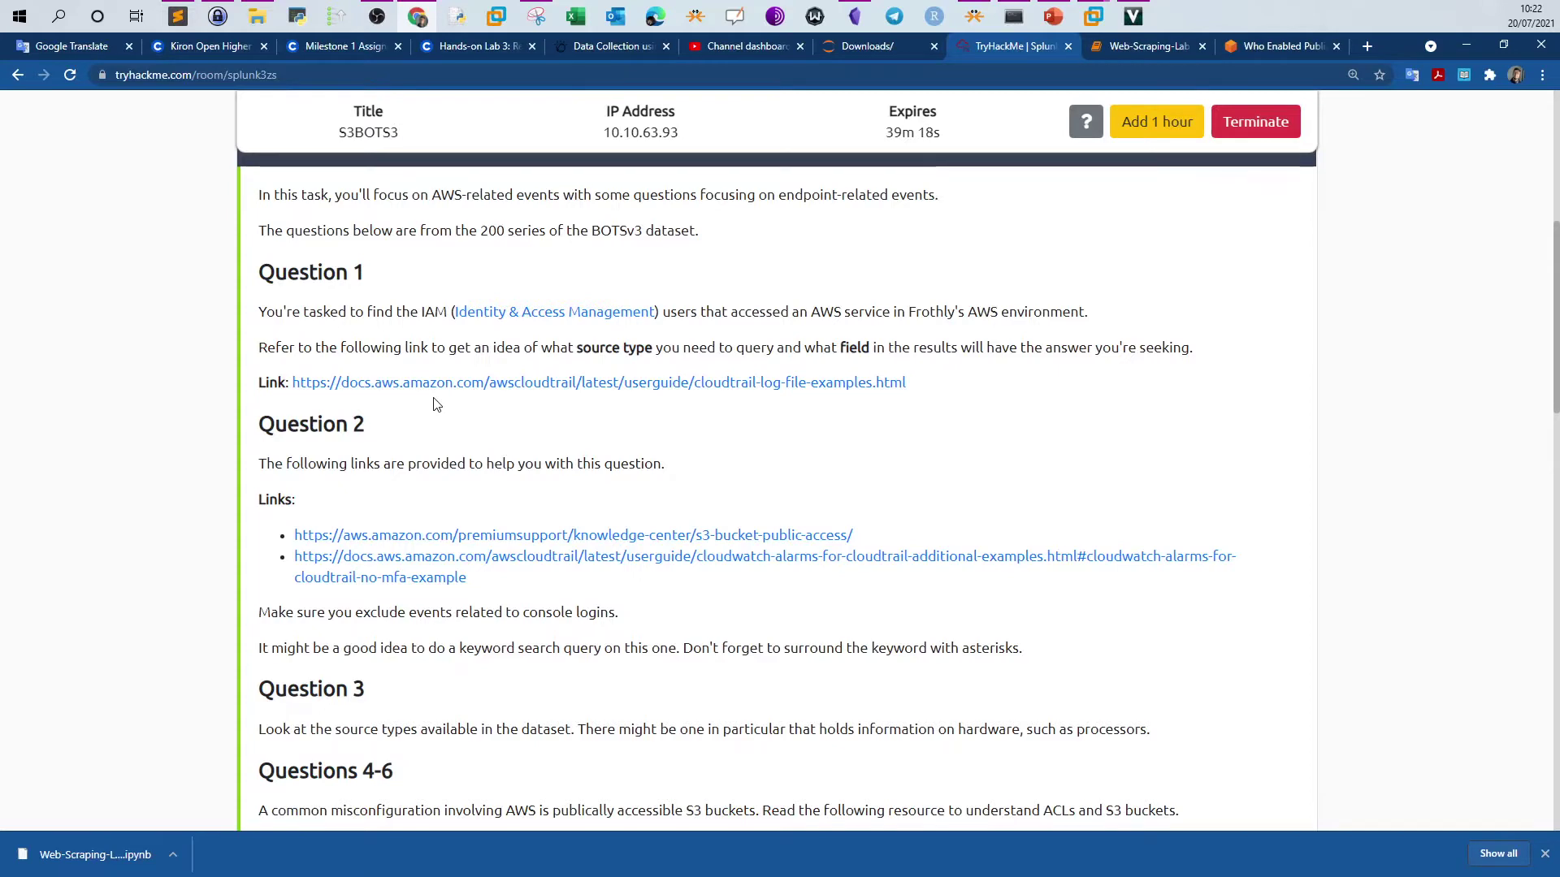
scroll(435, 404, up, 3)
scroll(435, 404, down, 2)
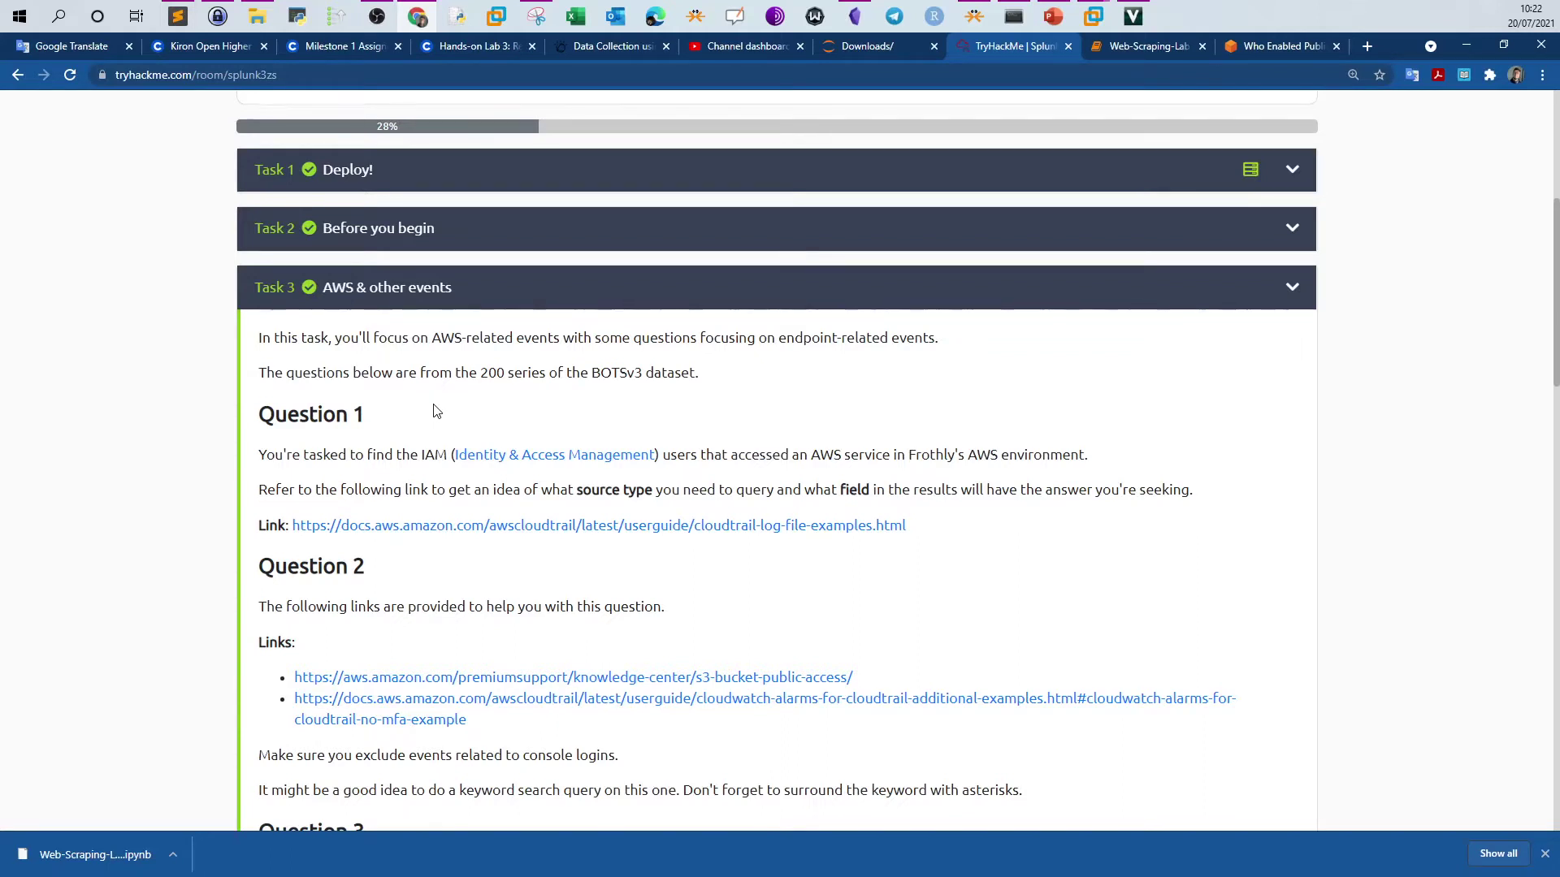
scroll(439, 410, down, 1)
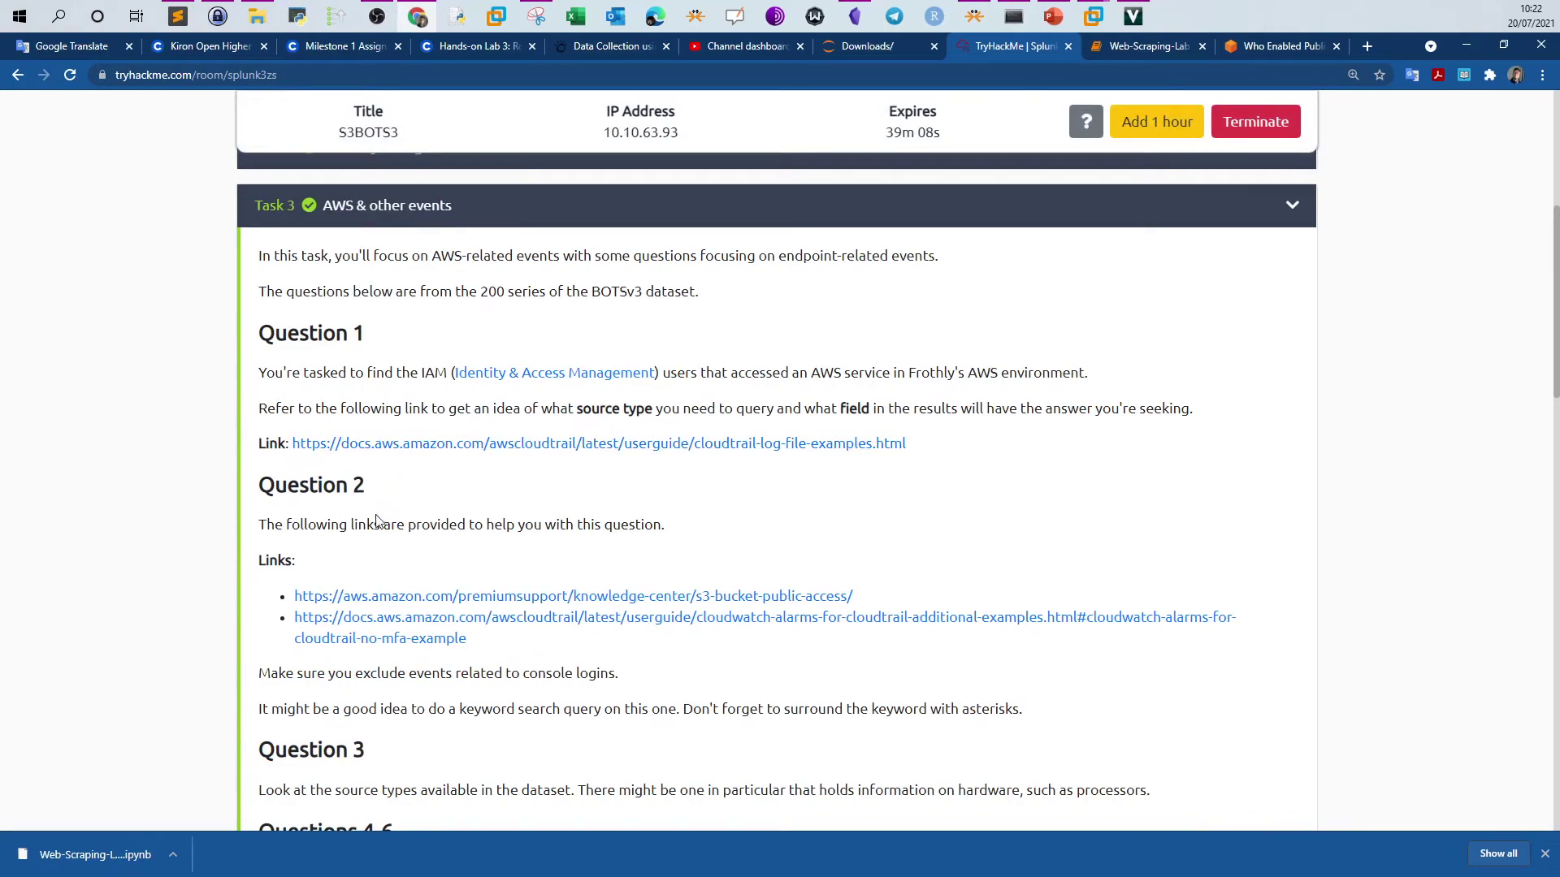
- Read the first Task 3 question on IAM users accessing an AWS service, including its answer format guidance
scroll(395, 366, down, 12)
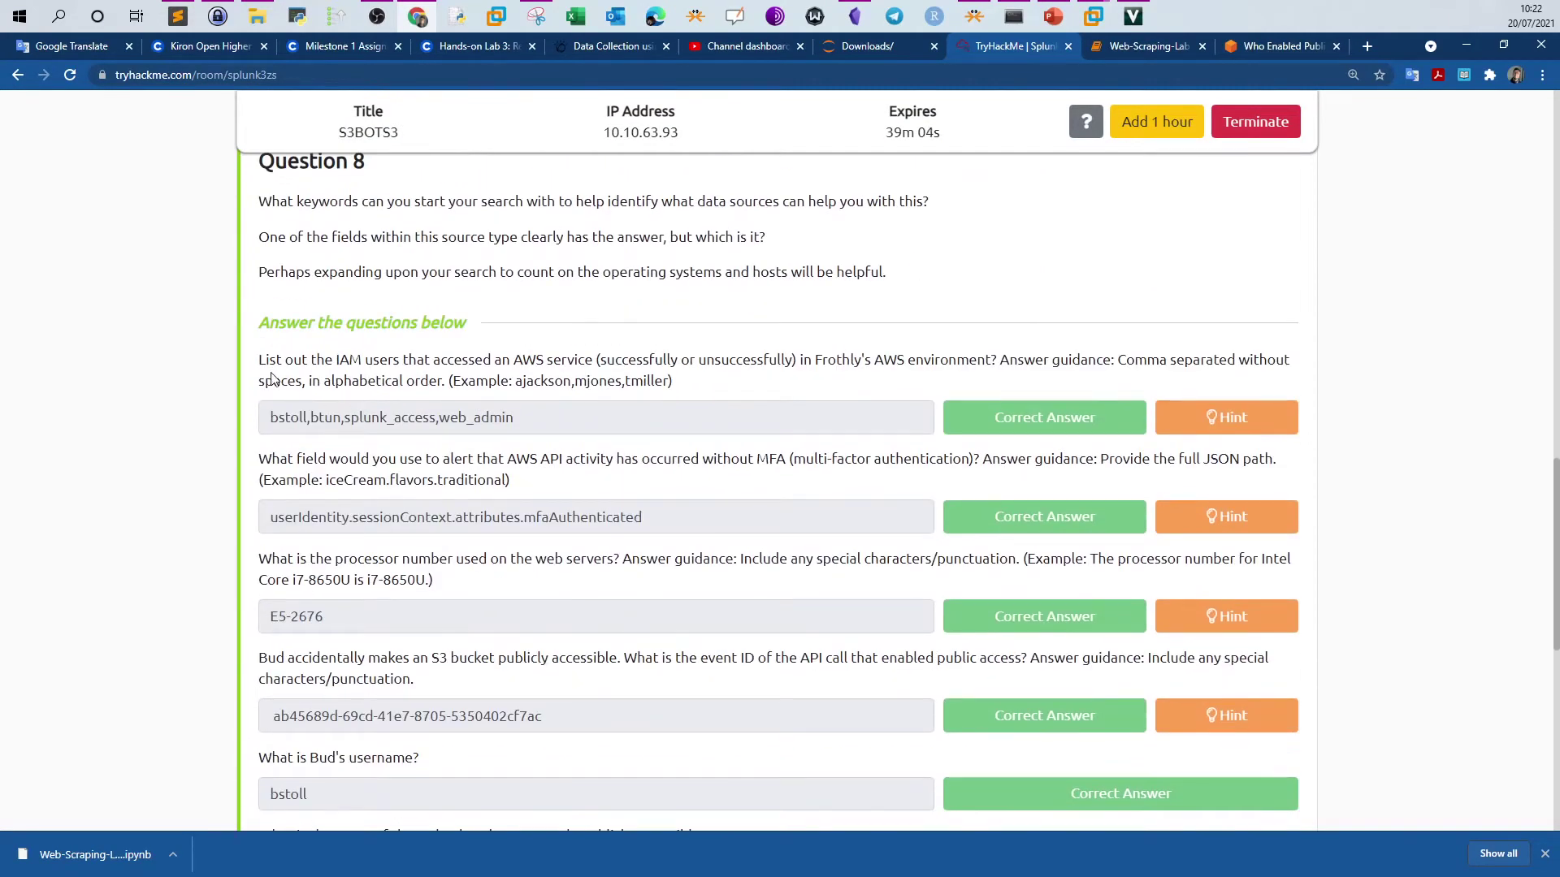
drag(258, 366, 360, 361)
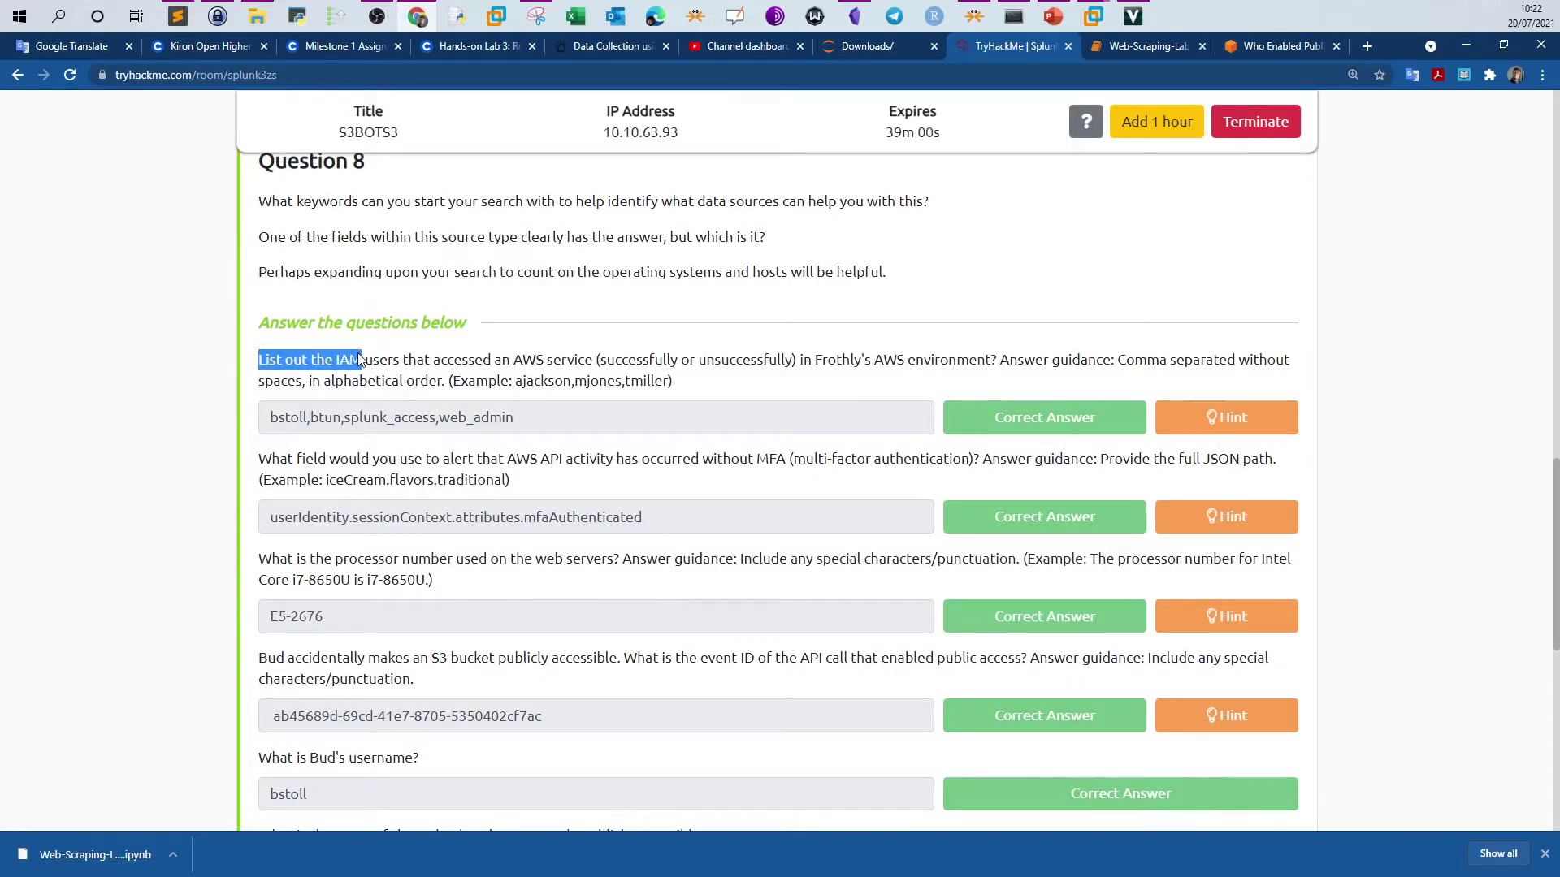
click(355, 360)
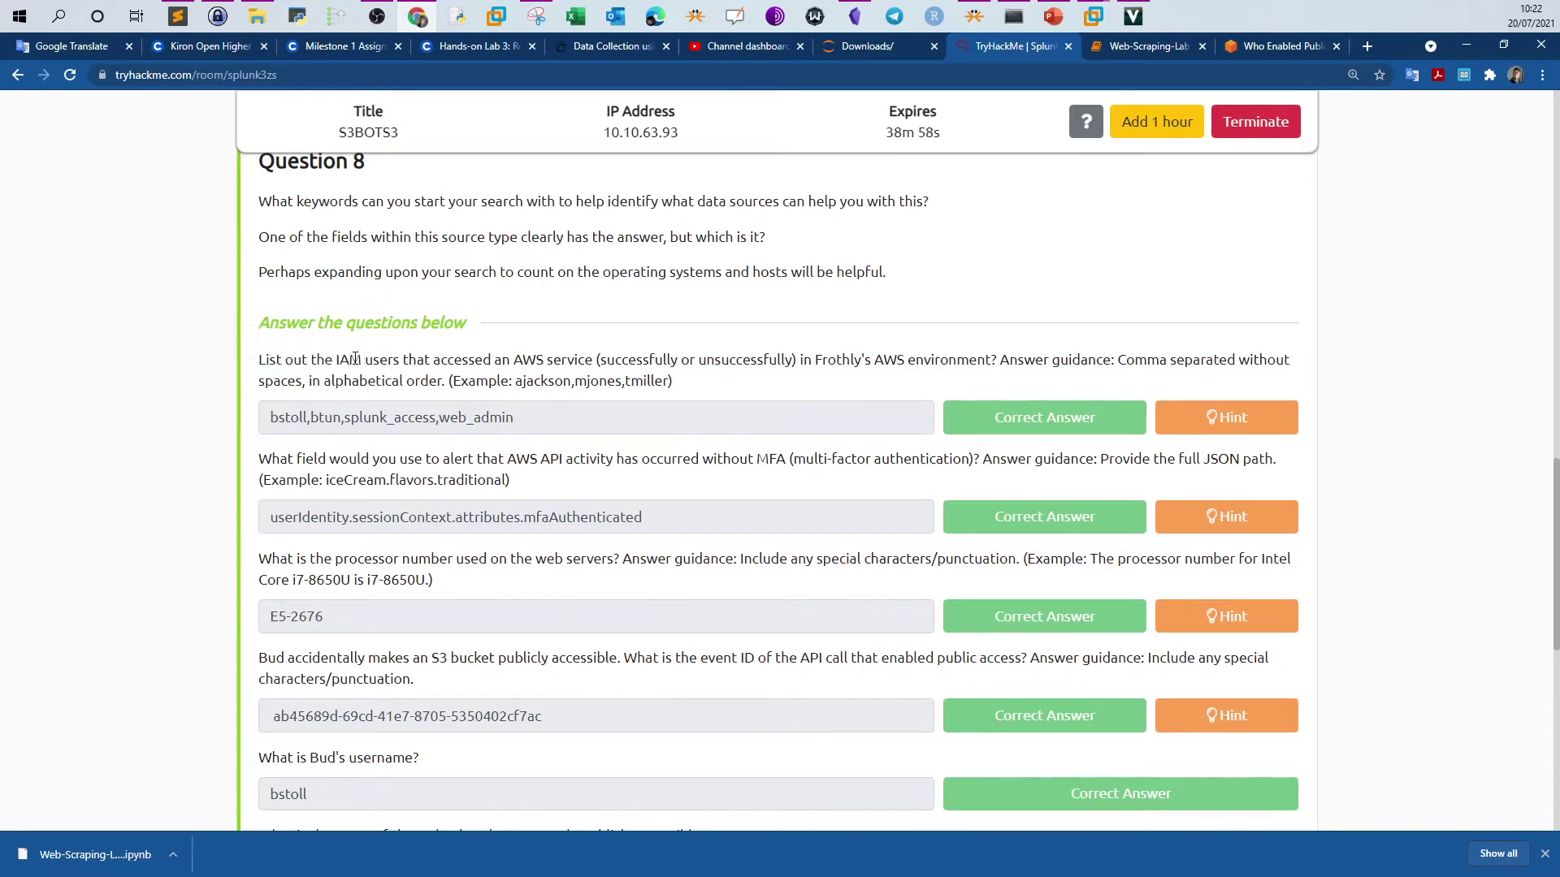
drag(259, 362, 769, 362)
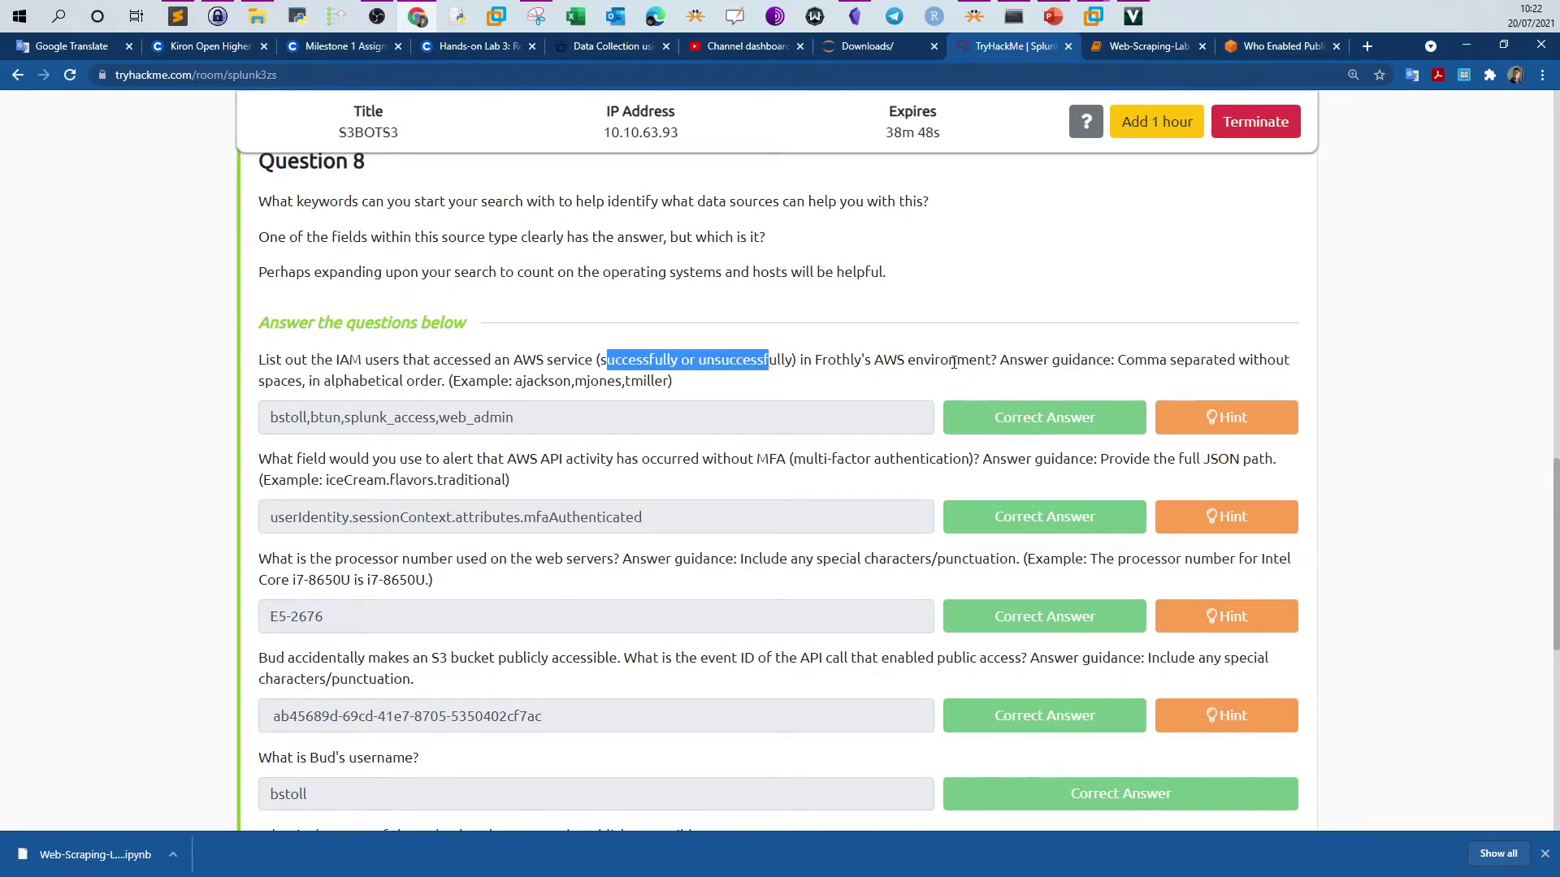
drag(1125, 365, 1209, 365)
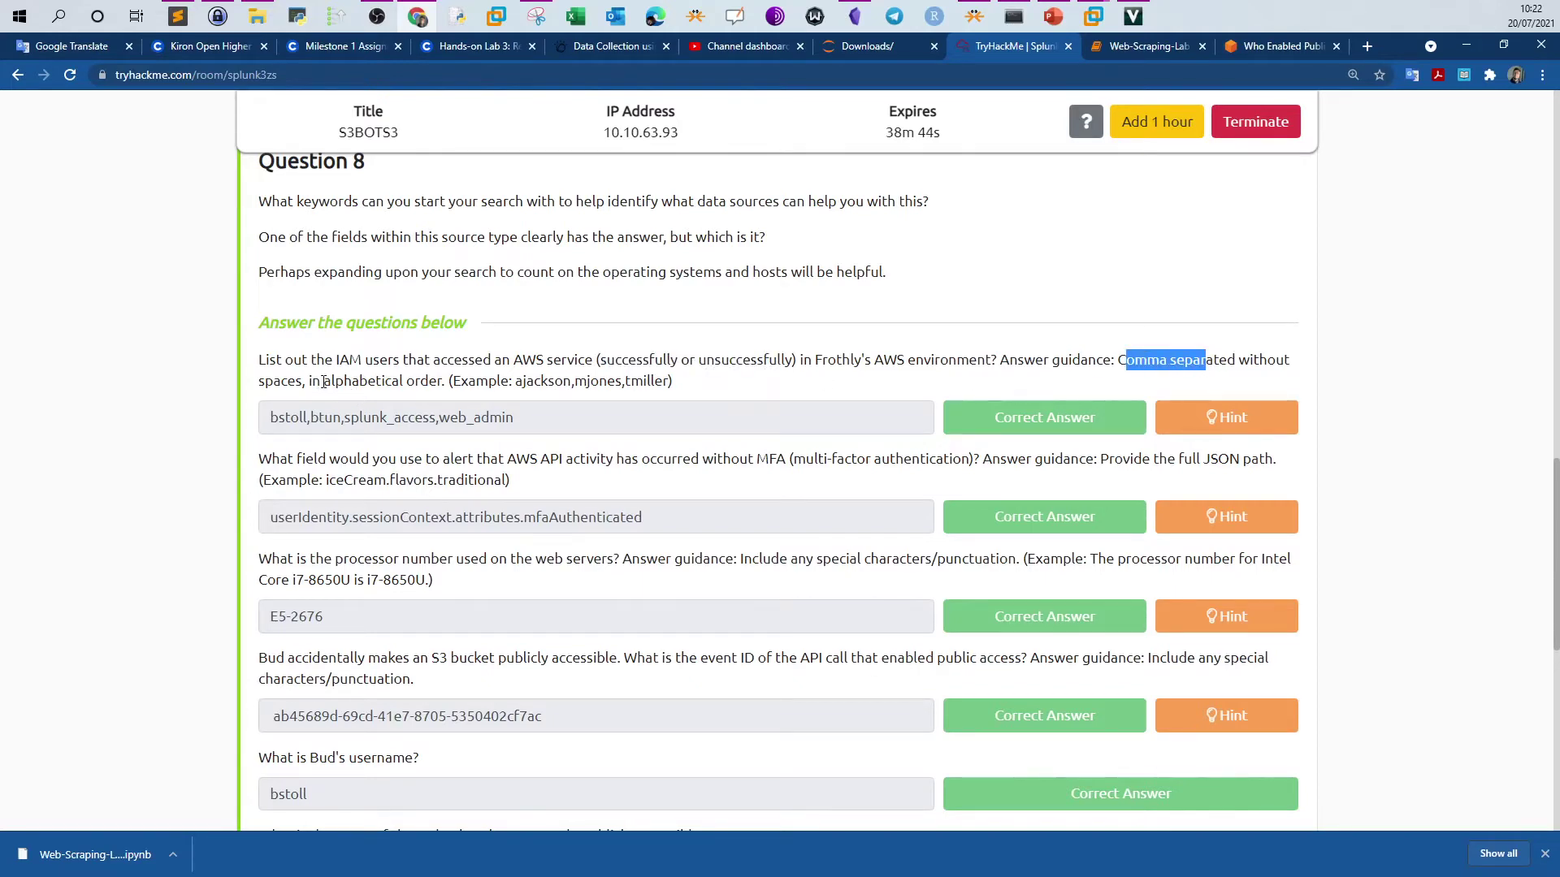
- Open the cloudtrail-log-file-examples.html link from Question 1 in a new tab and switch to it
scroll(323, 382, up, 10)
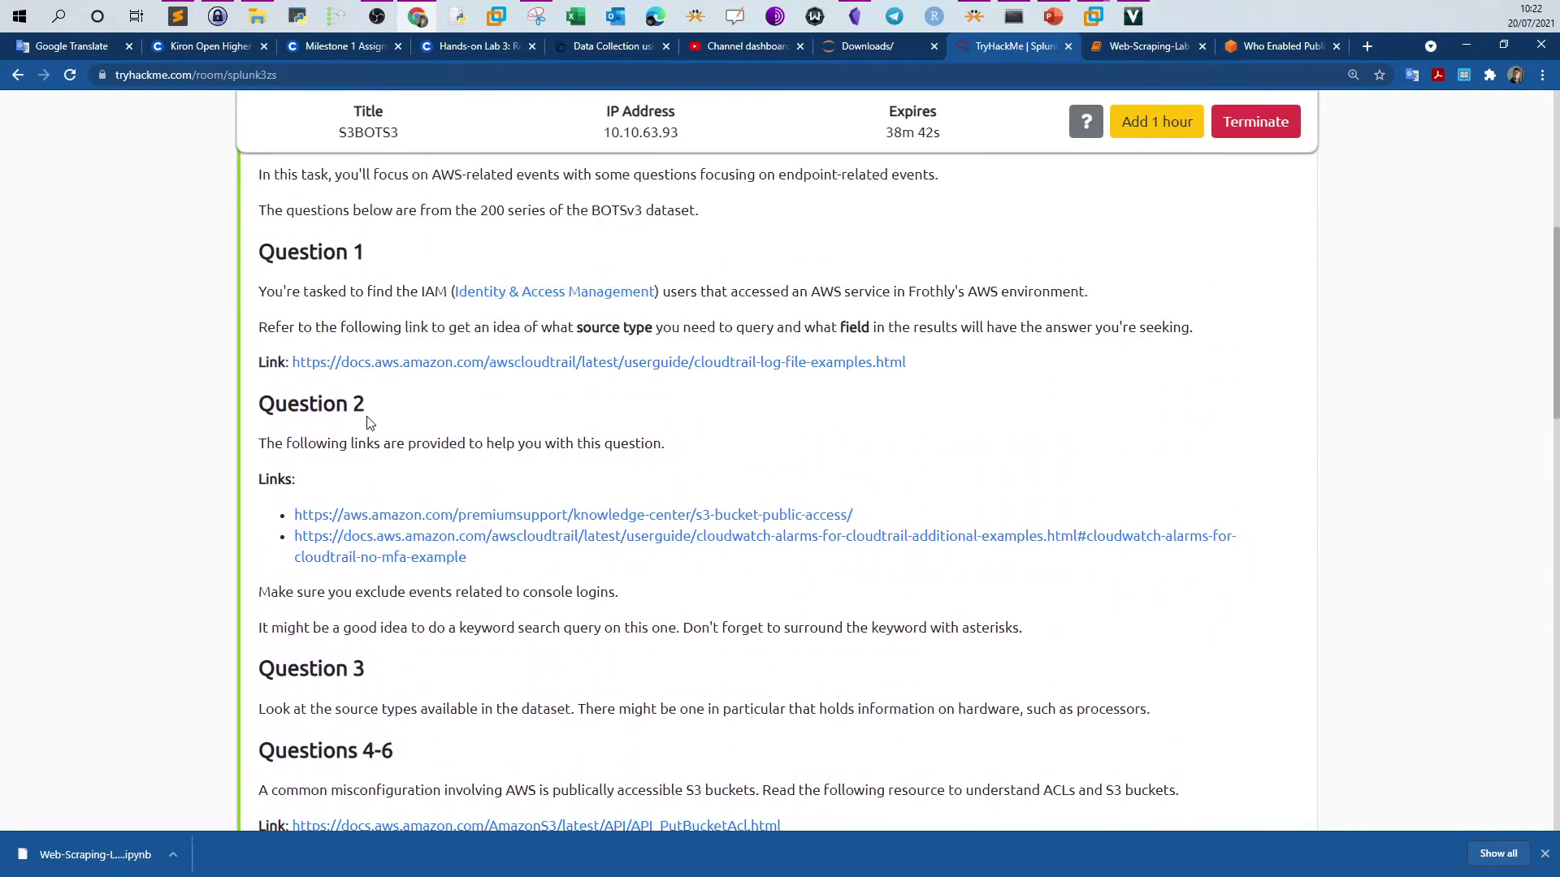
scroll(368, 421, up, 2)
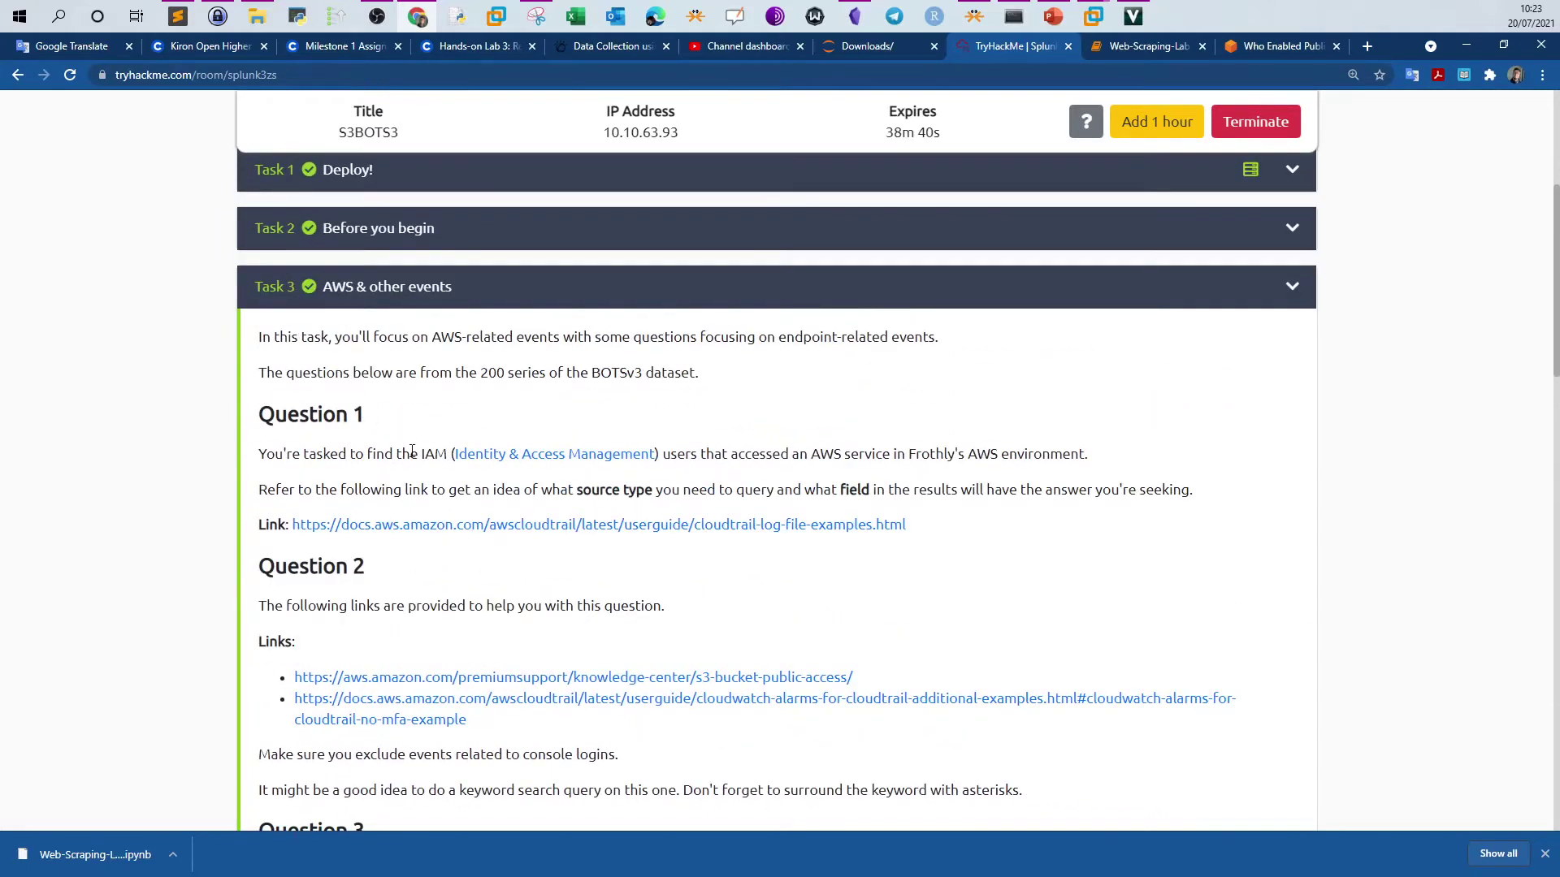
right_click(443, 541)
click(455, 544)
click(1023, 47)
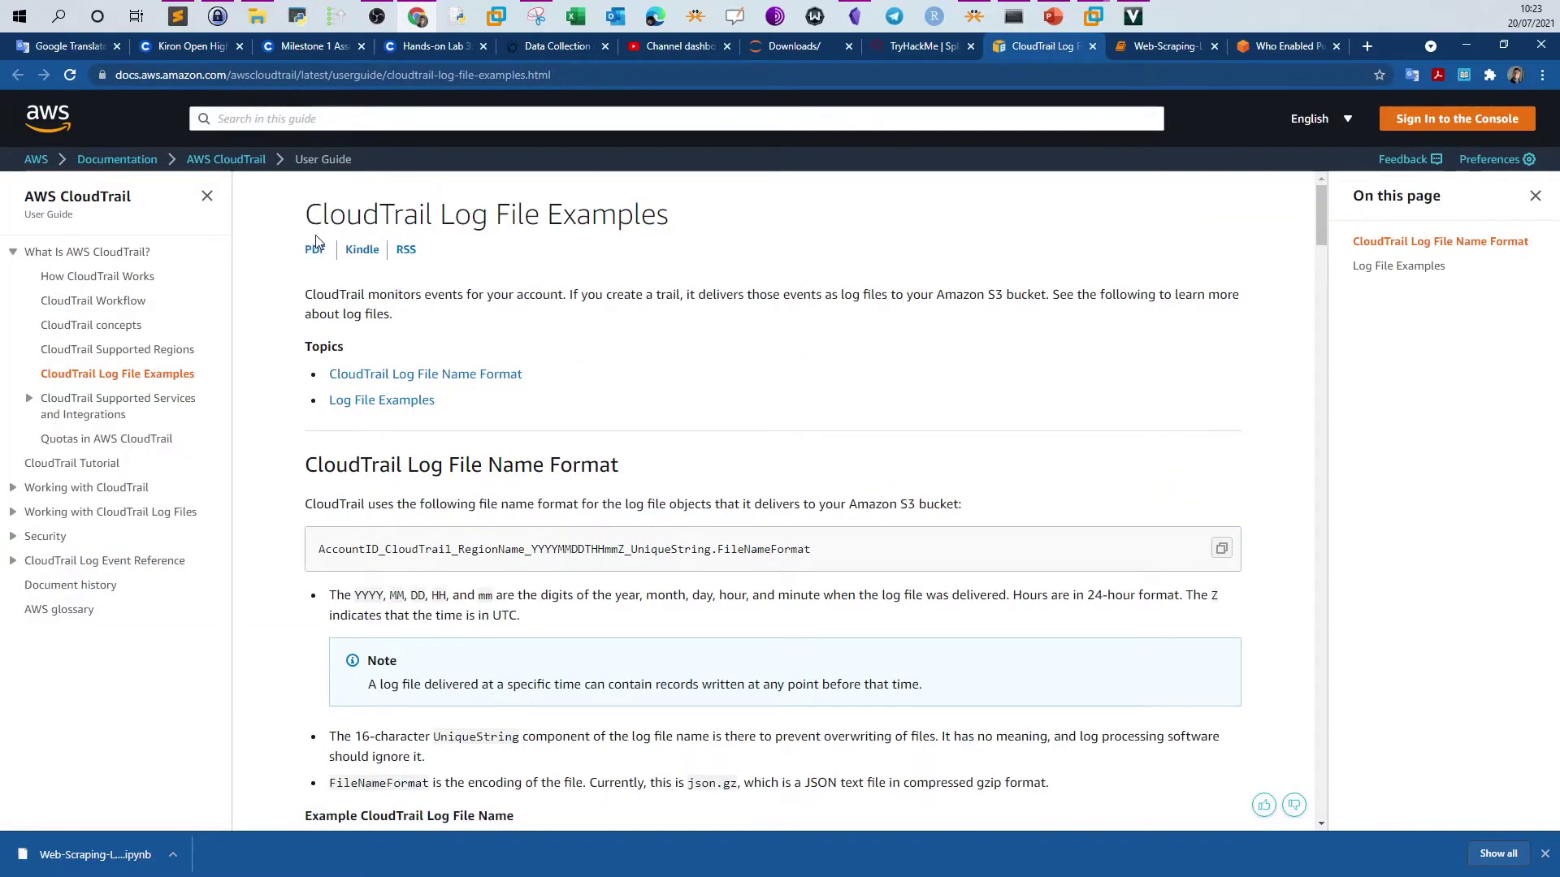
- Read the CloudTrail Log File Examples introduction and the log file name format, including the FileNameFormat encoding
drag(306, 215, 668, 220)
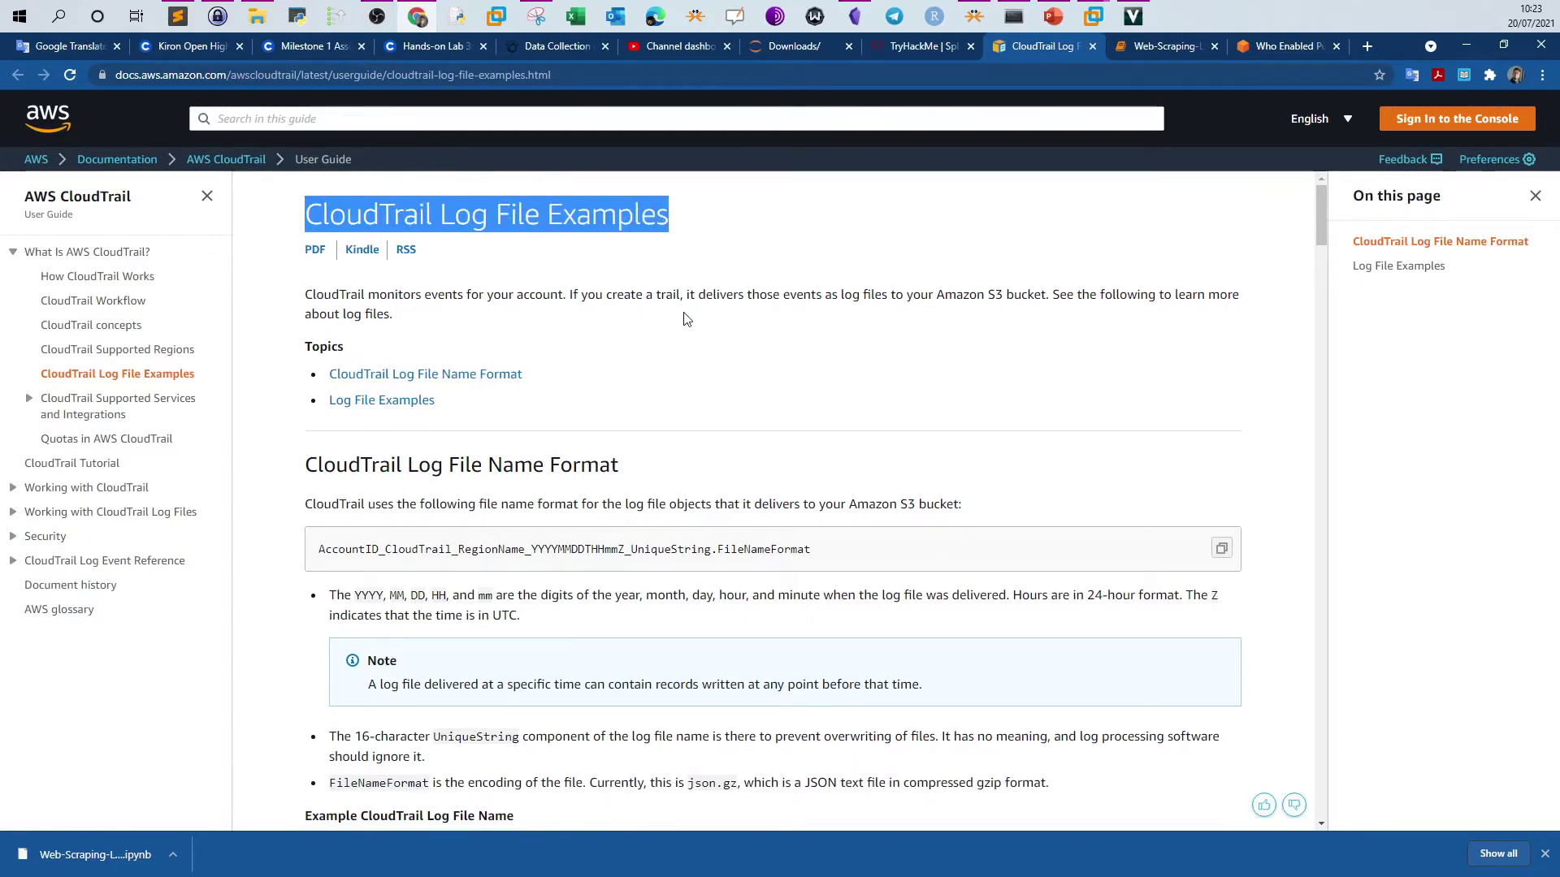
scroll(692, 300, down, 4)
scroll(692, 300, up, 4)
click(691, 302)
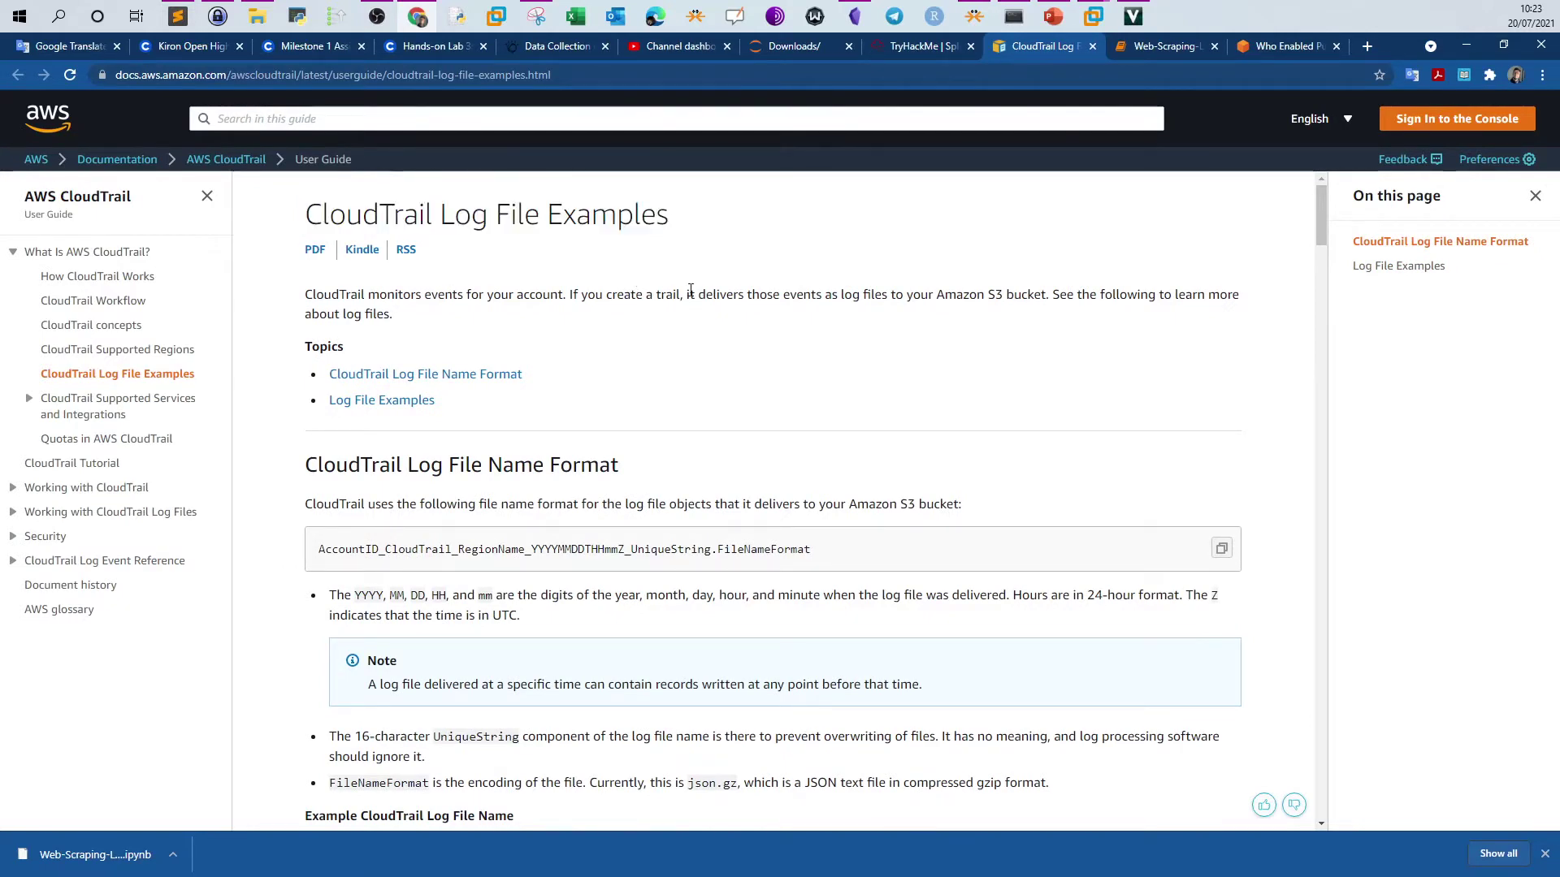
scroll(690, 290, down, 3)
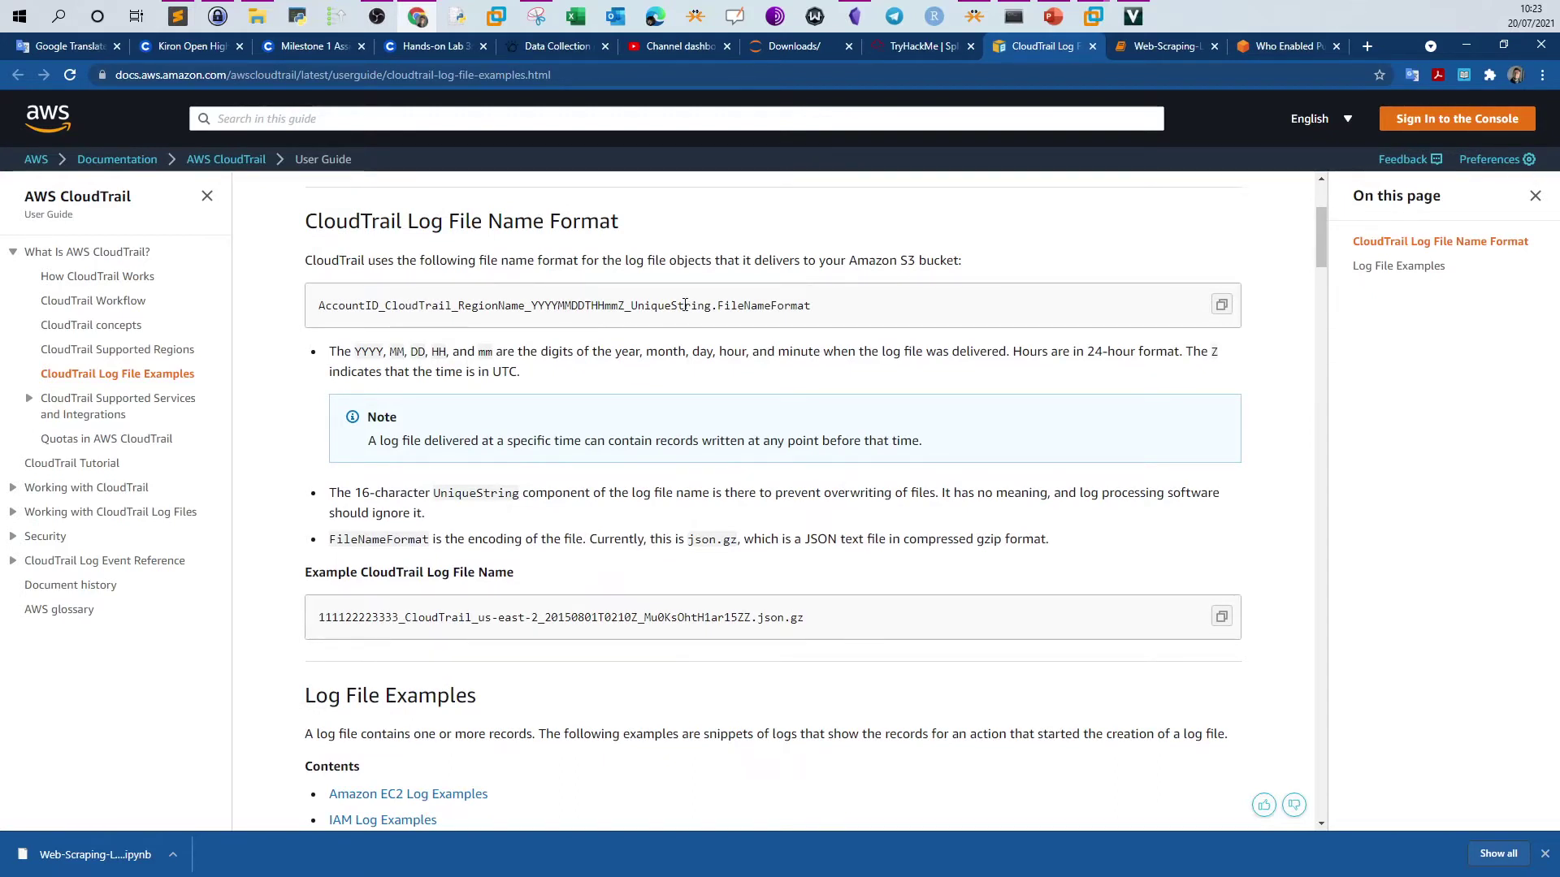
drag(821, 308, 319, 317)
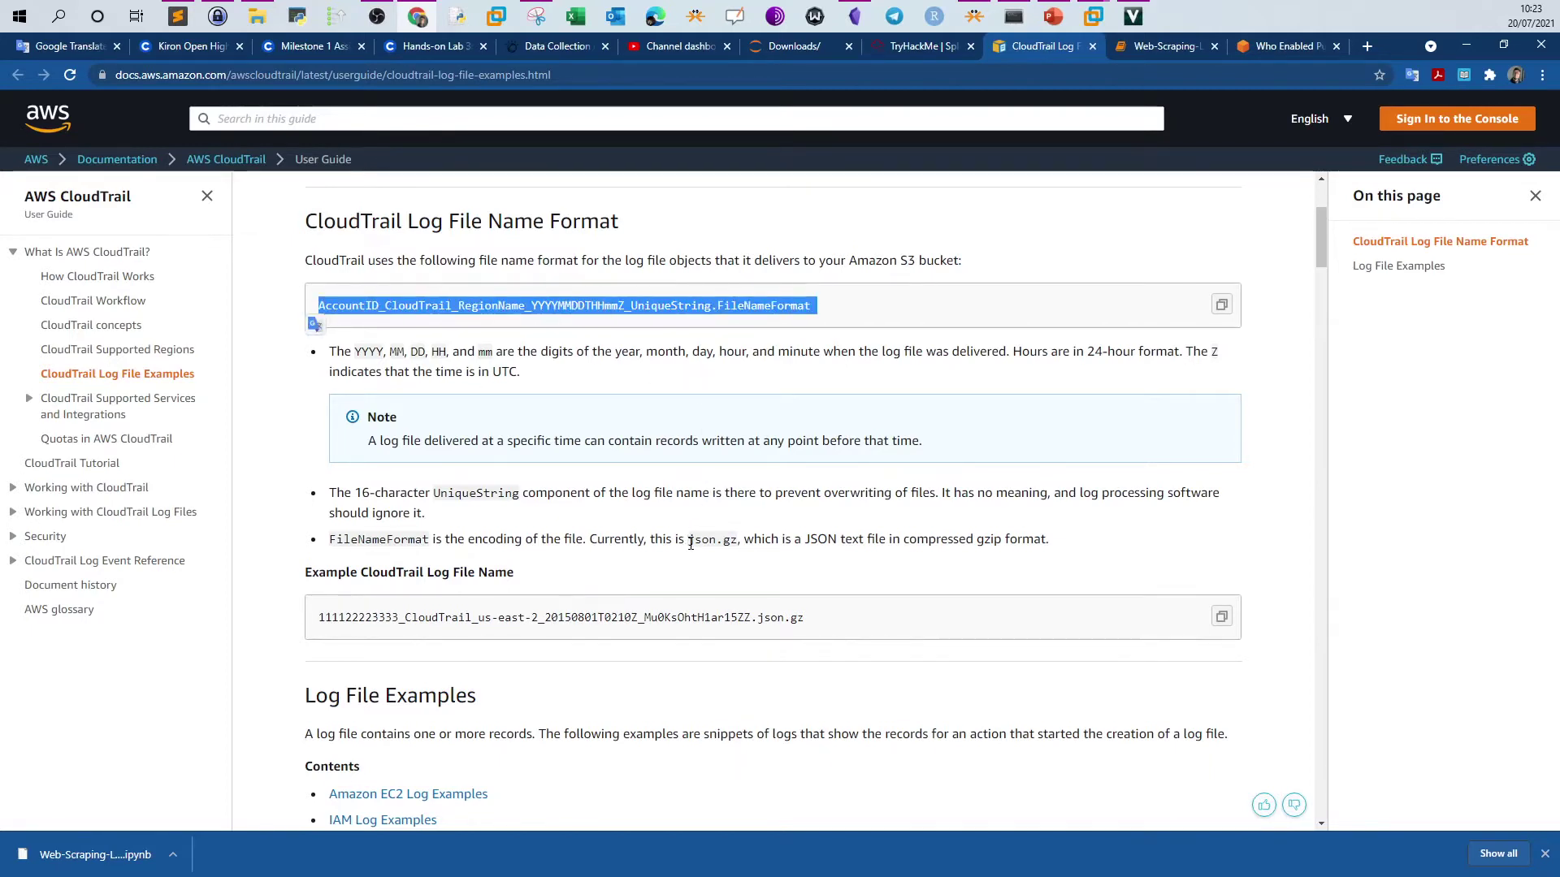
drag(687, 540, 738, 541)
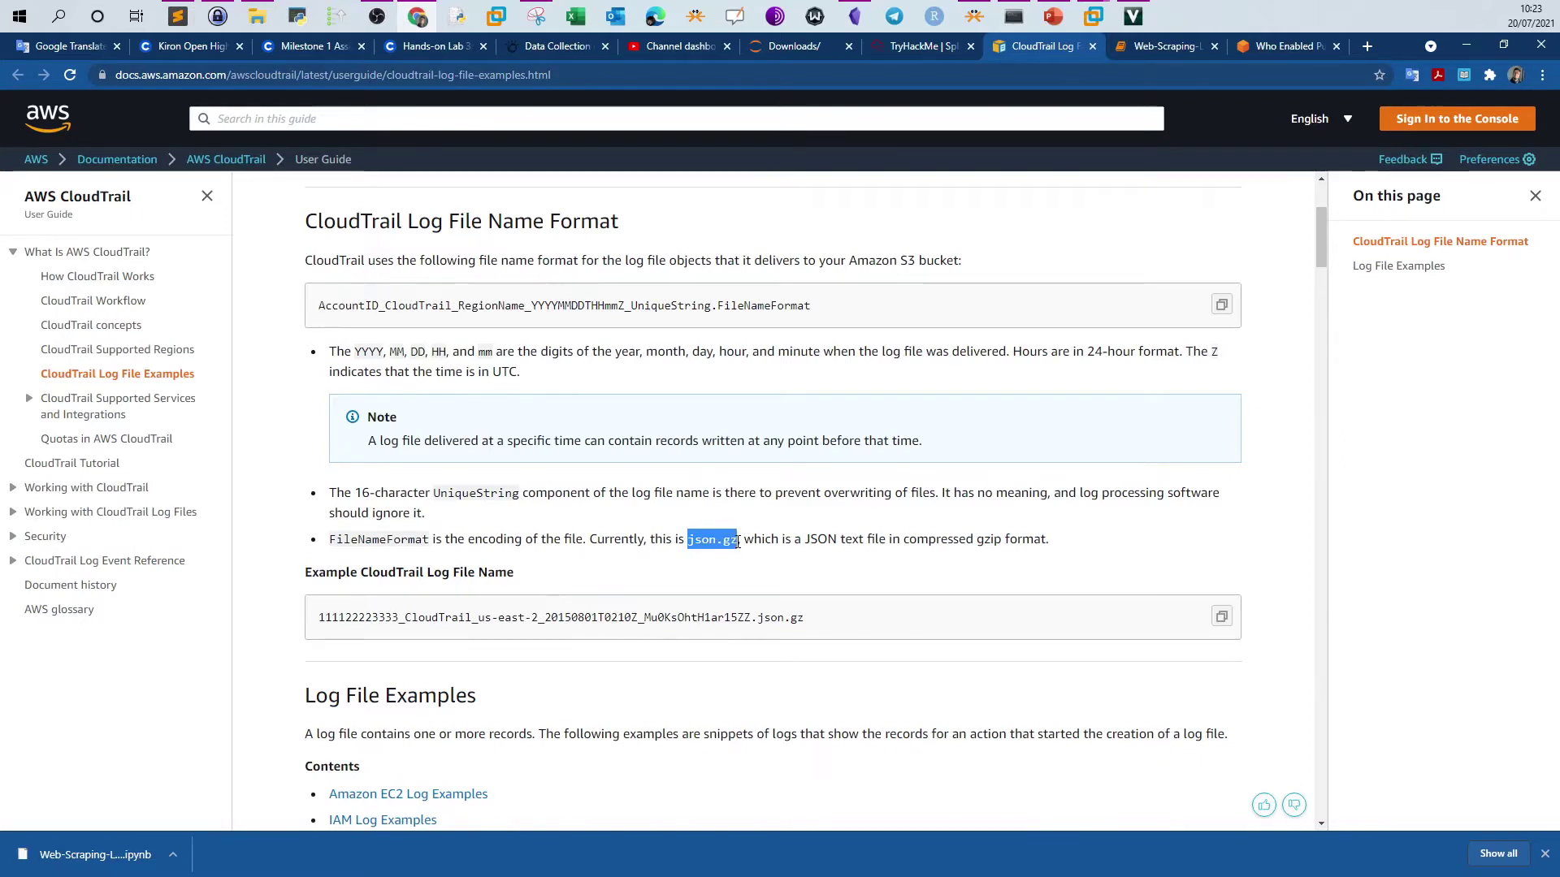
- Open the IAM Log Examples section of the CloudTrail documentation and read the CreateUser record example
scroll(738, 540, down, 3)
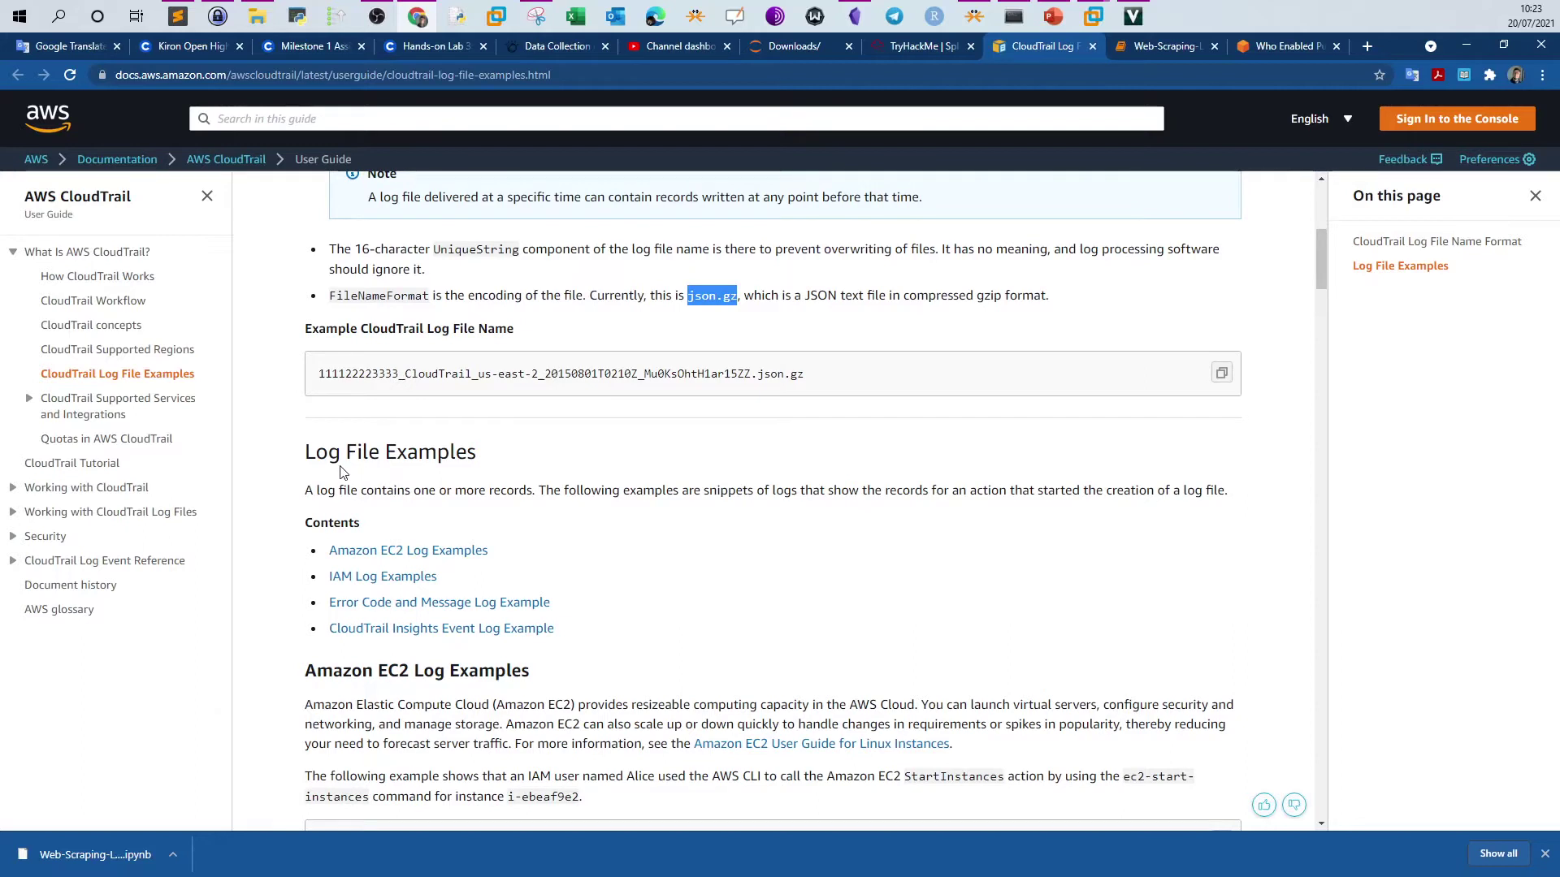
drag(314, 462, 456, 454)
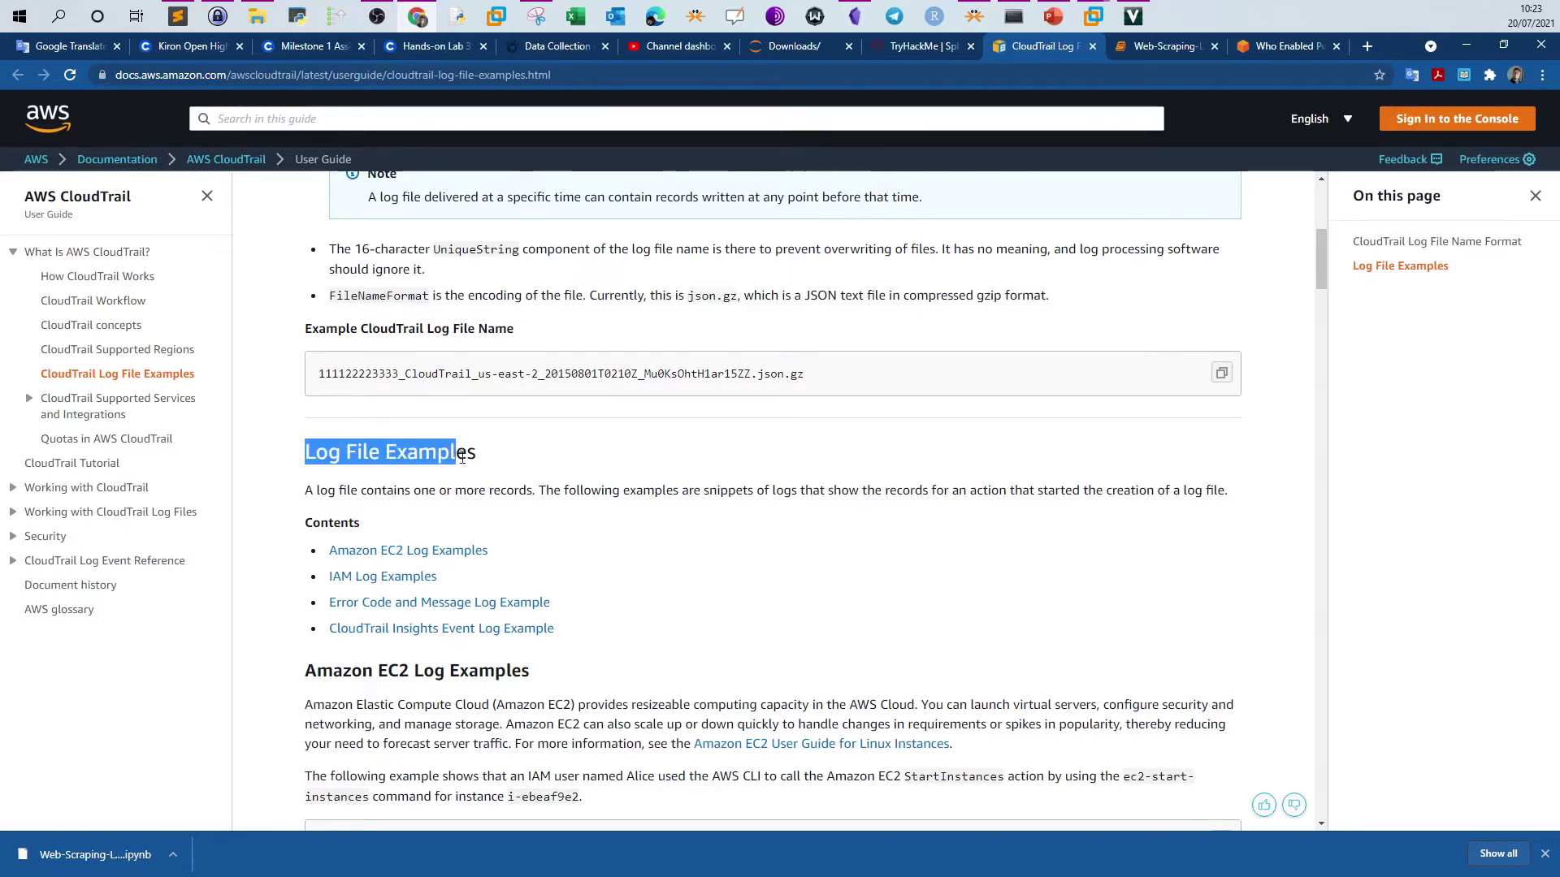
click(398, 578)
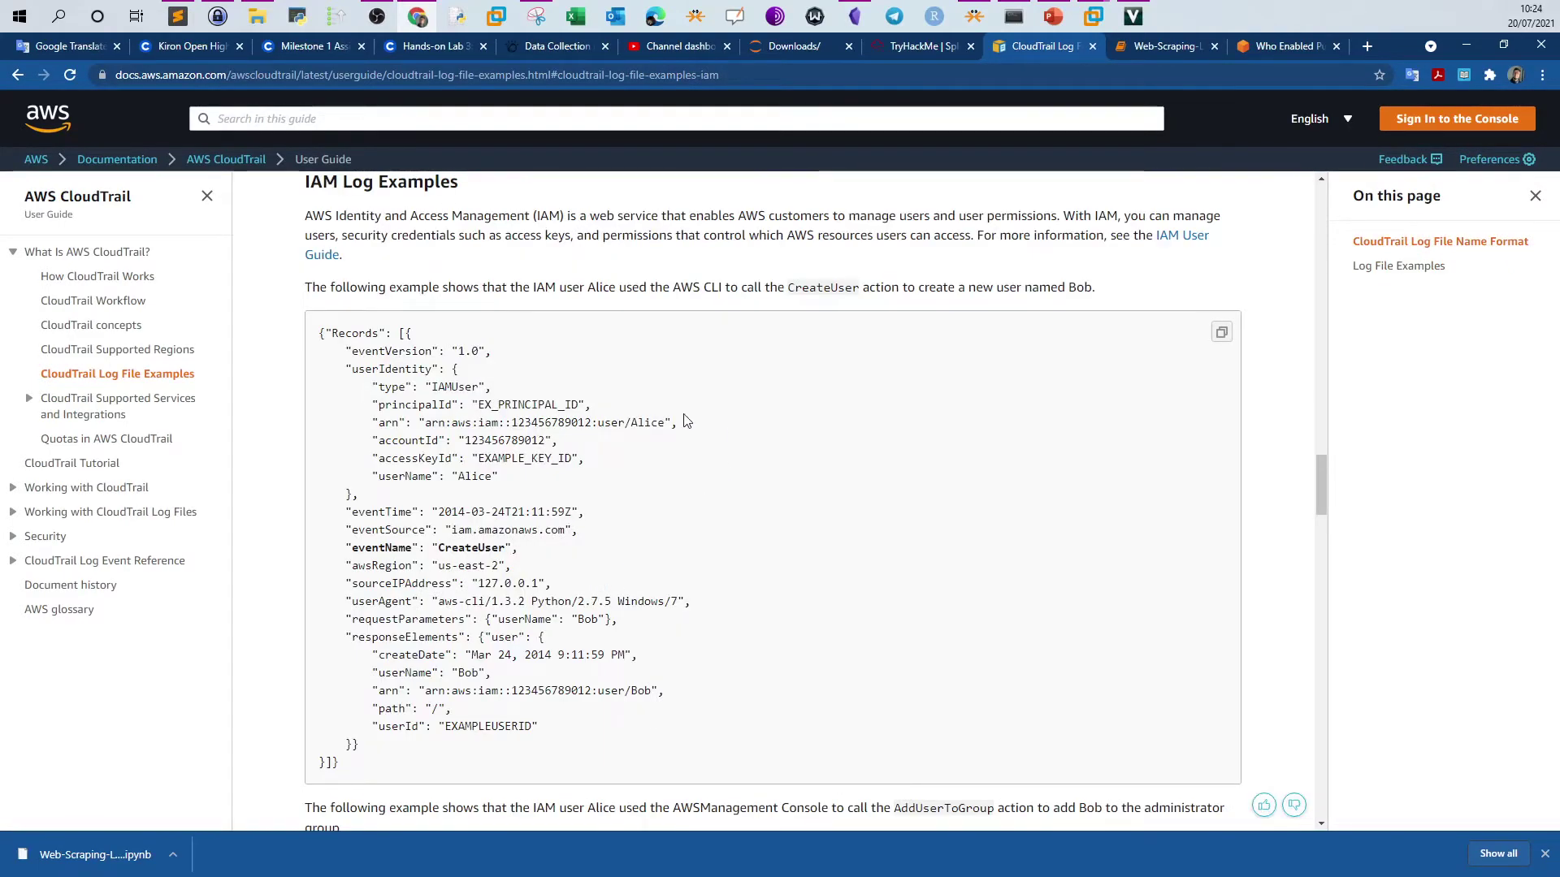
drag(585, 288, 615, 289)
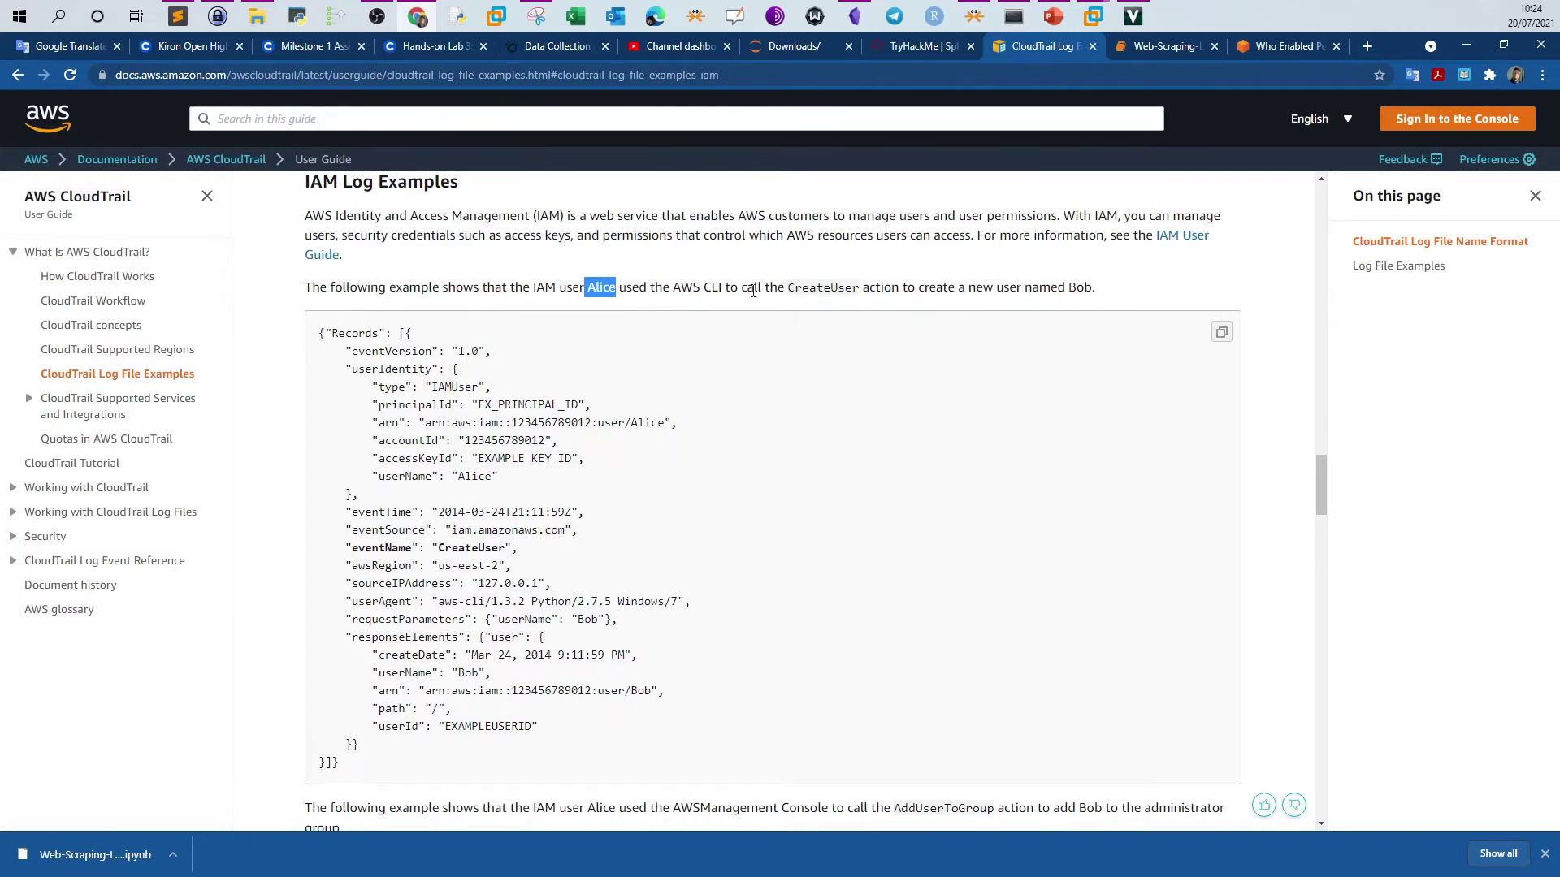
drag(791, 291, 860, 291)
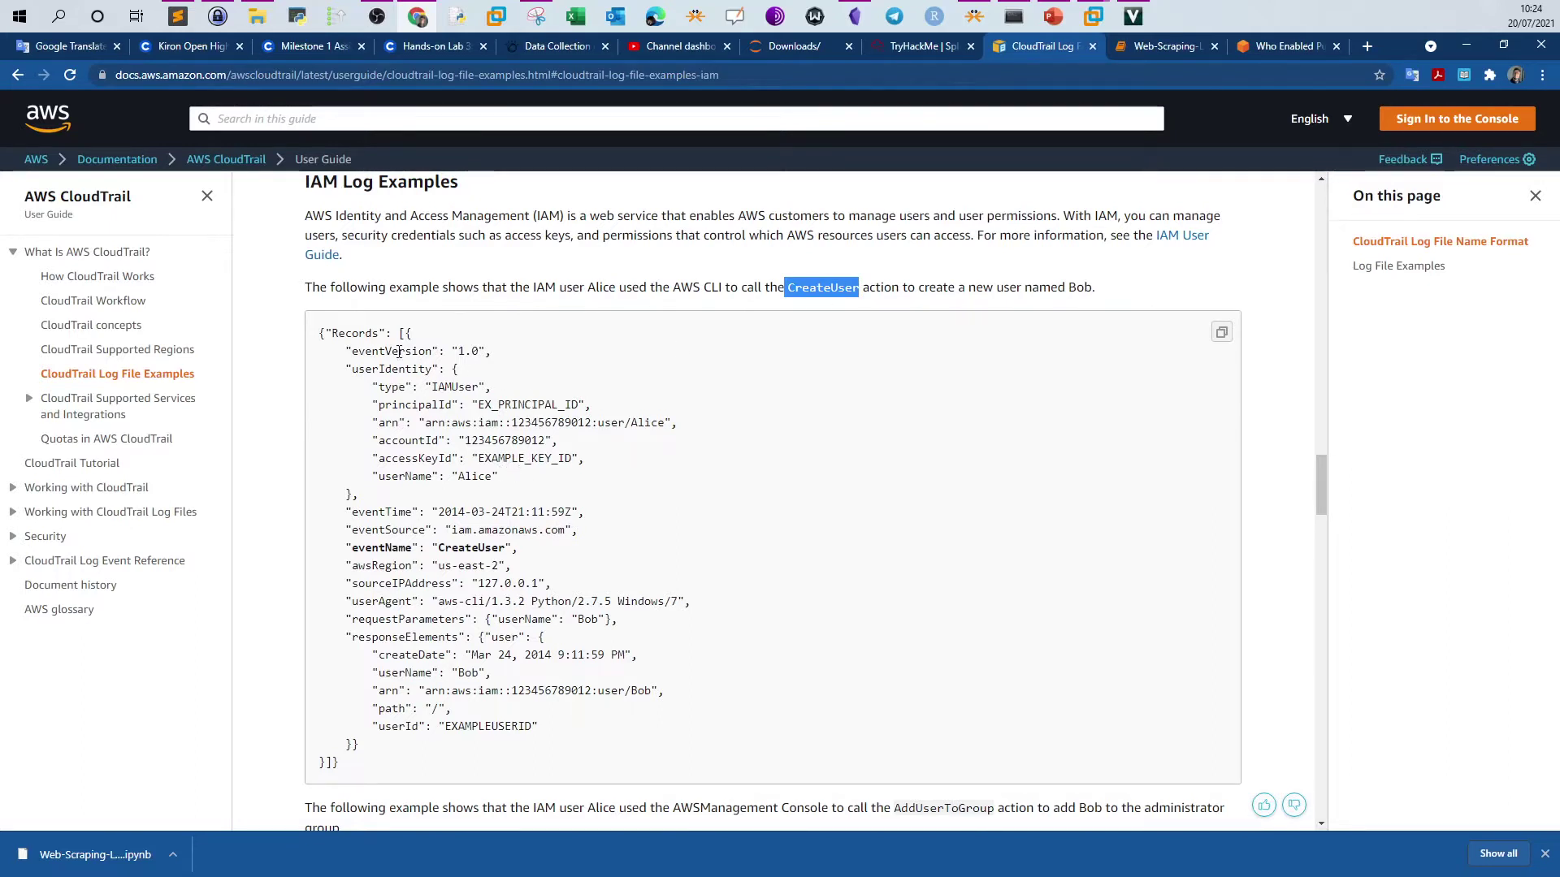
drag(319, 333, 402, 768)
click(398, 768)
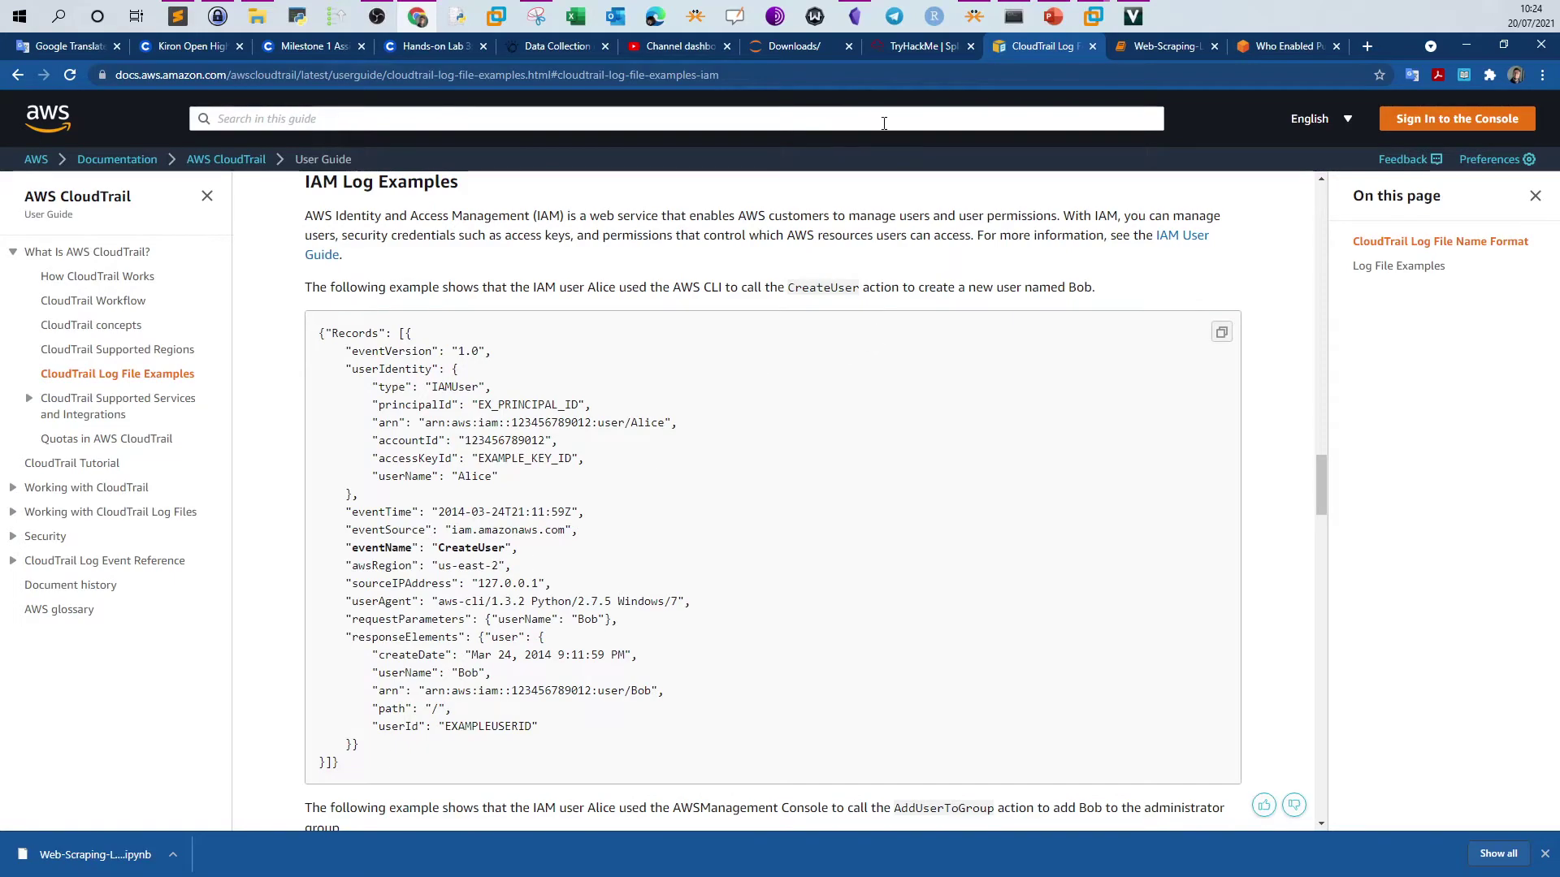
- Recheck the first Task 3 question and its answer guidance in TryHackMe, and return to the CloudTrail log examples
click(904, 49)
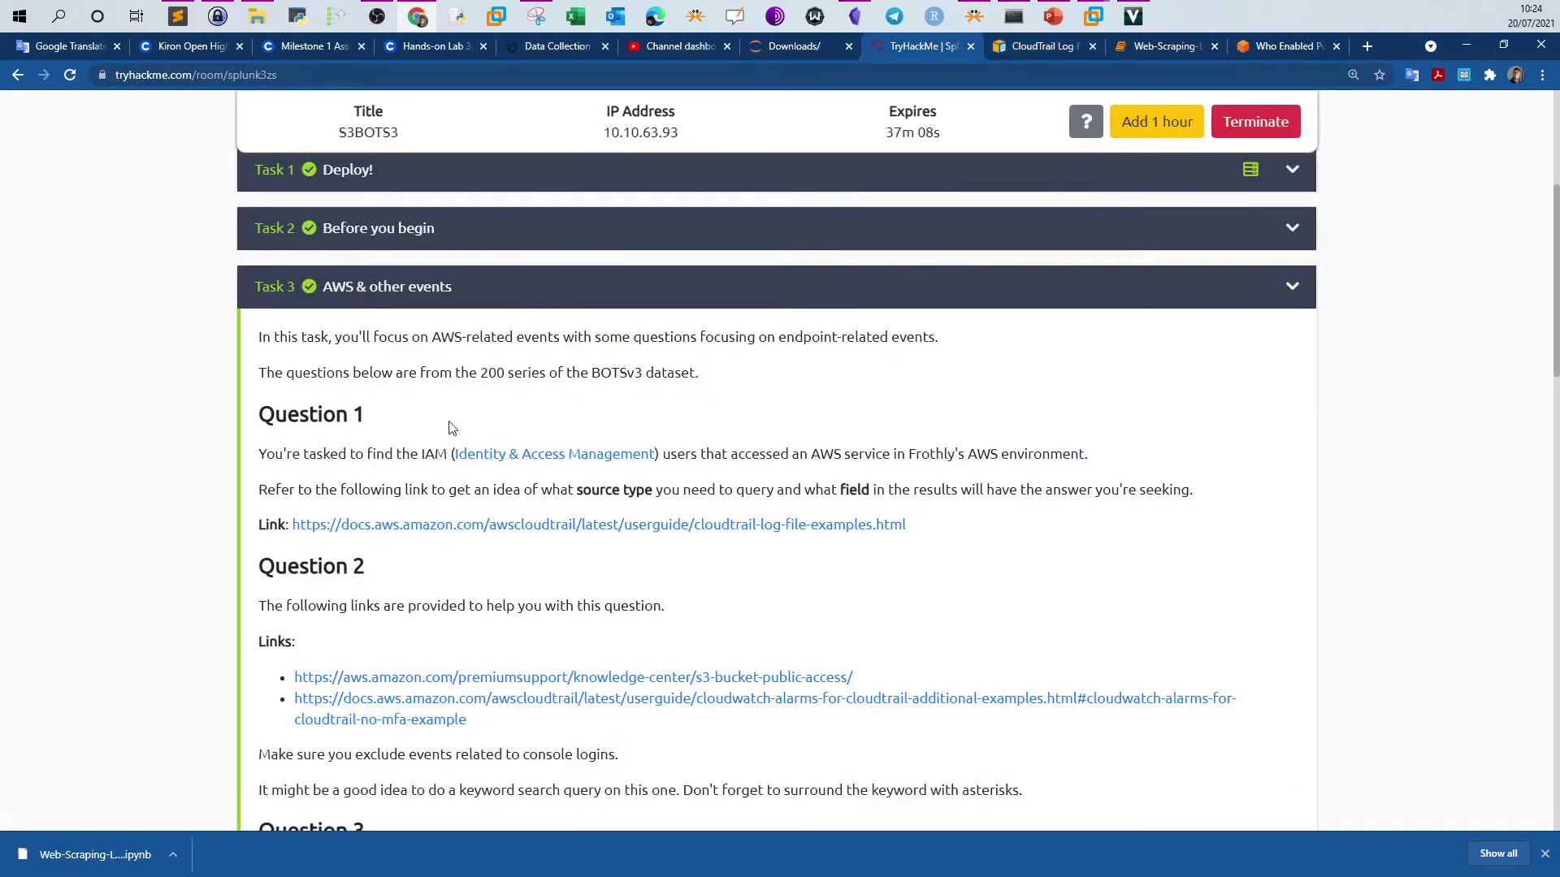
scroll(459, 392, down, 13)
scroll(481, 475, up, 4)
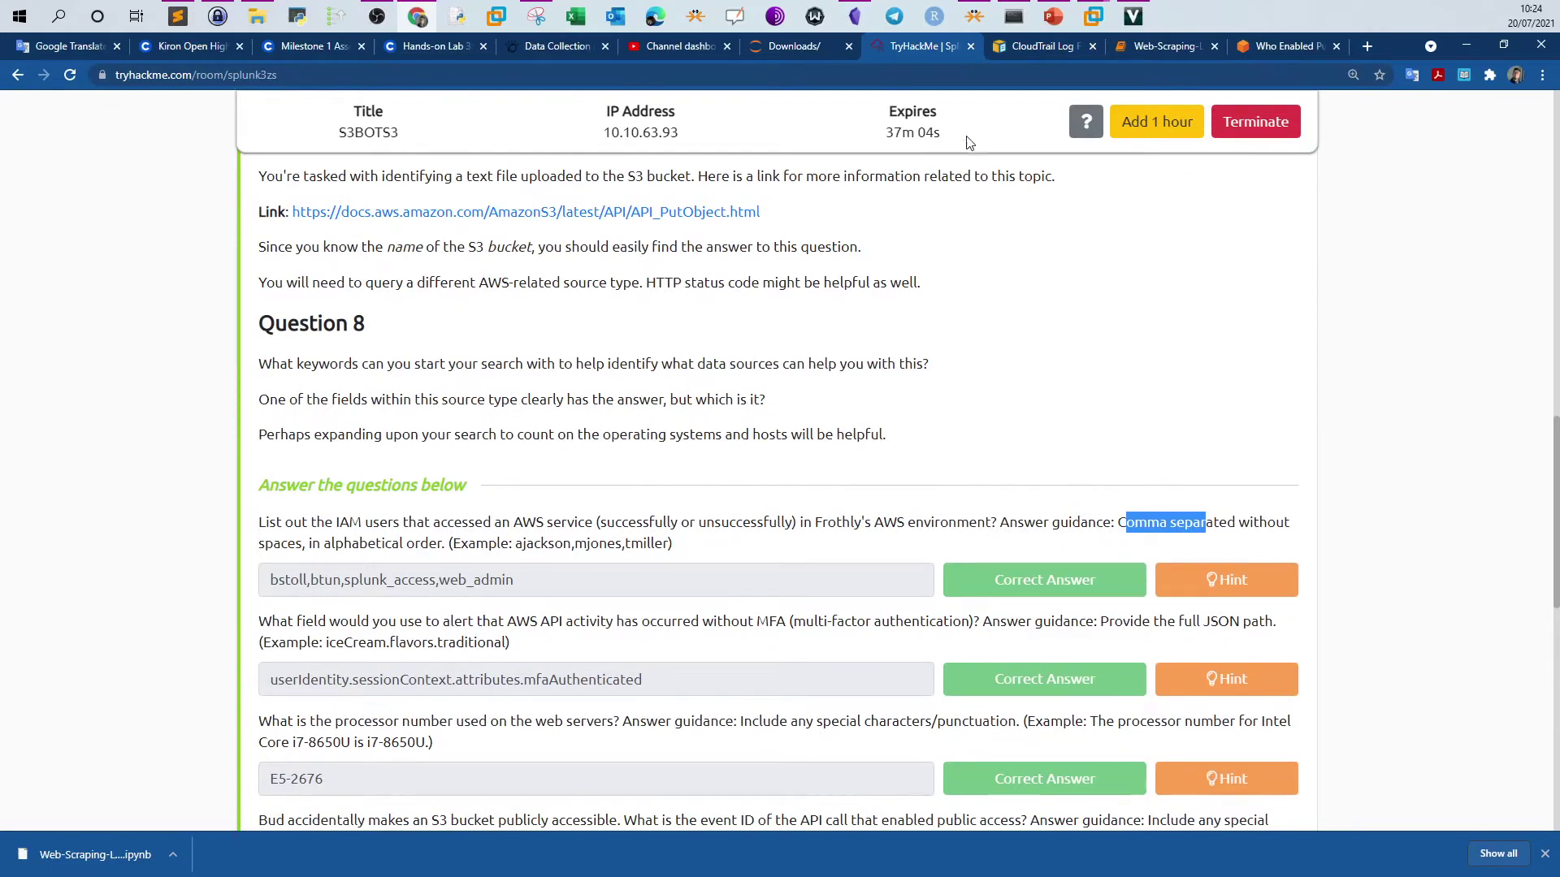
click(1022, 55)
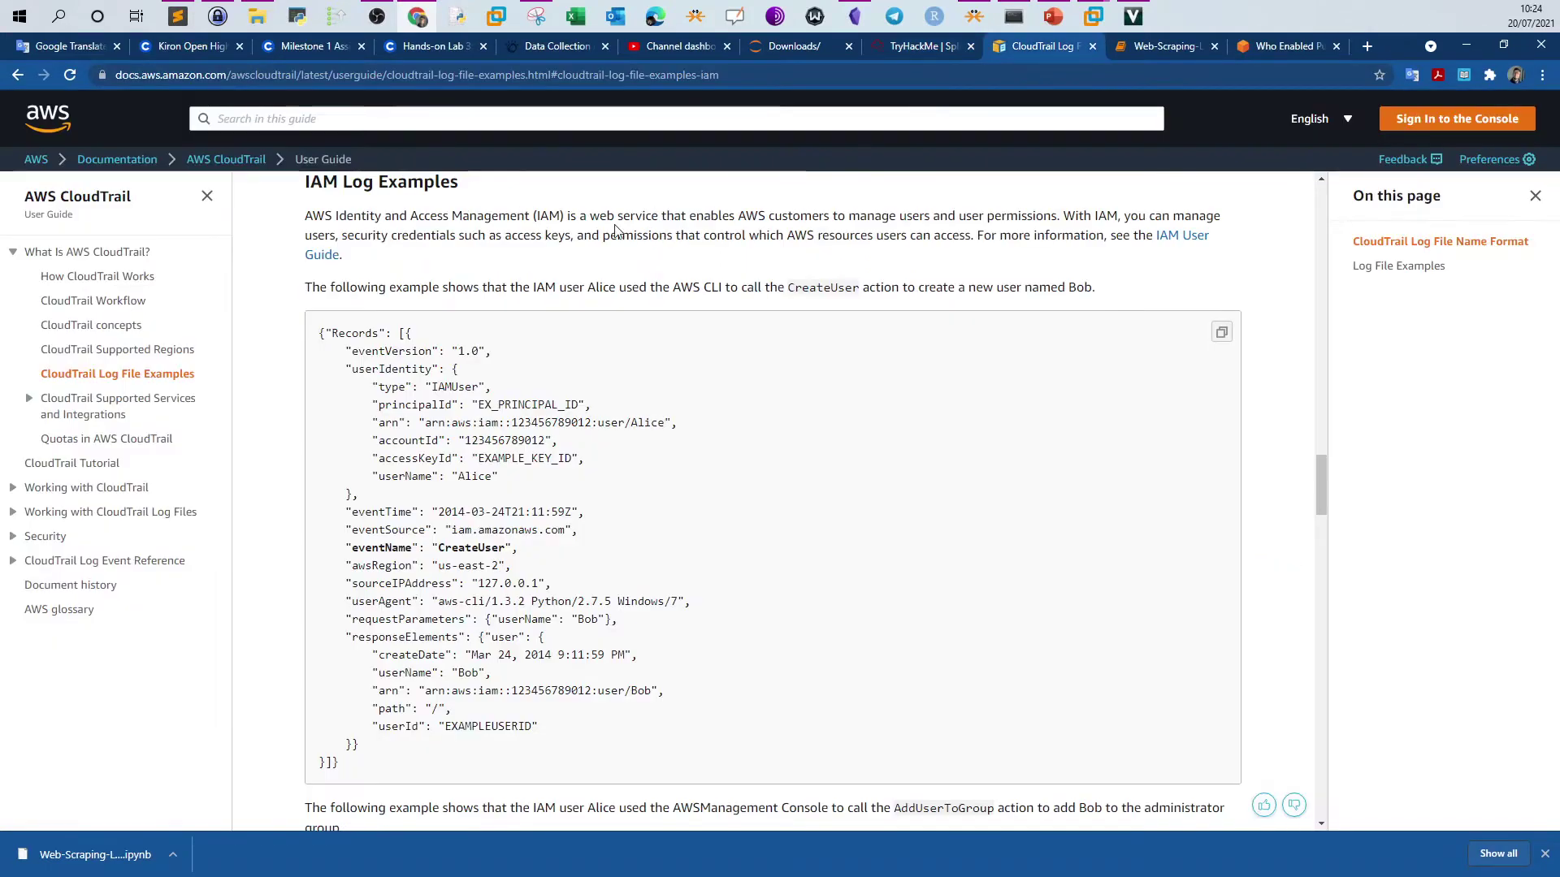
- Switch to the Splunk note in Obsidian and copy the three-line aws:cloudtrail IAMUser query for the IAM users question
click(1094, 17)
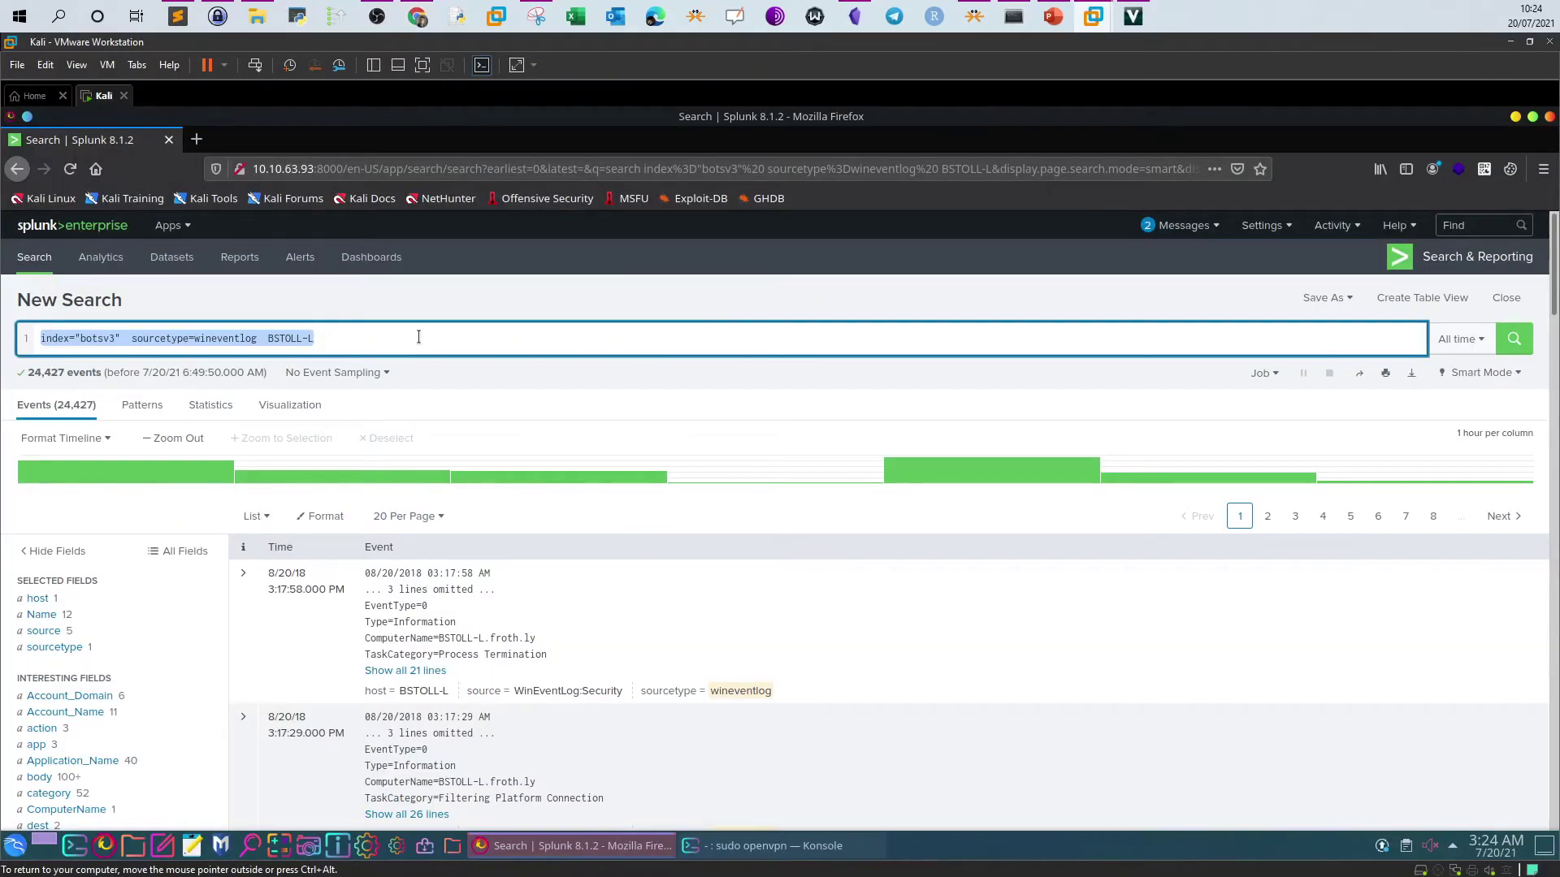
click(855, 16)
scroll(737, 376, up, 8)
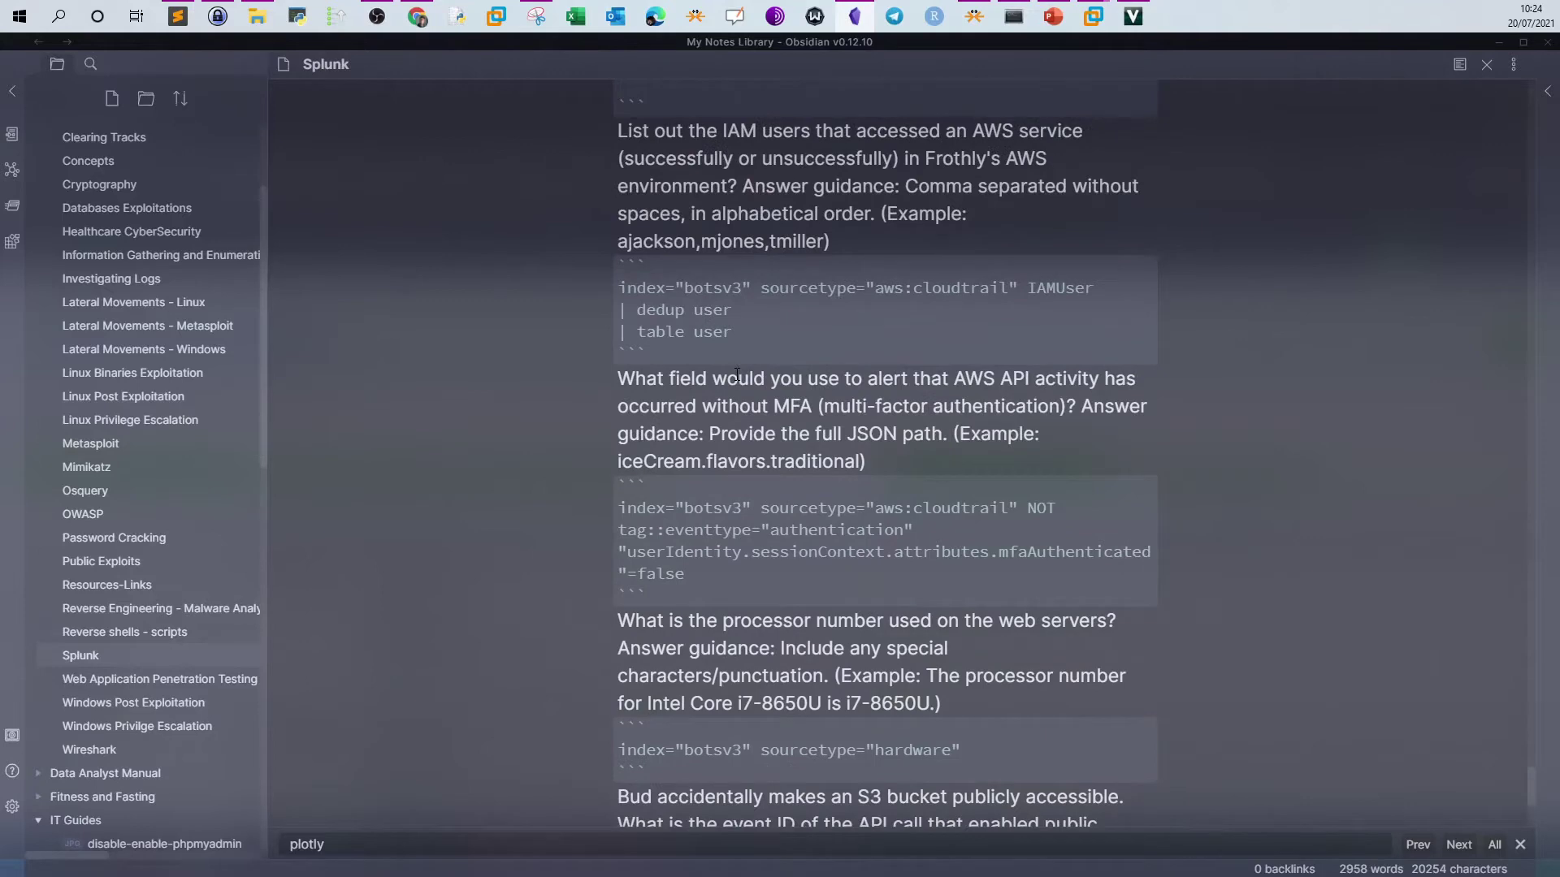
scroll(737, 375, up, 3)
scroll(697, 391, down, 2)
drag(739, 412, 595, 378)
key(ctrl+c)
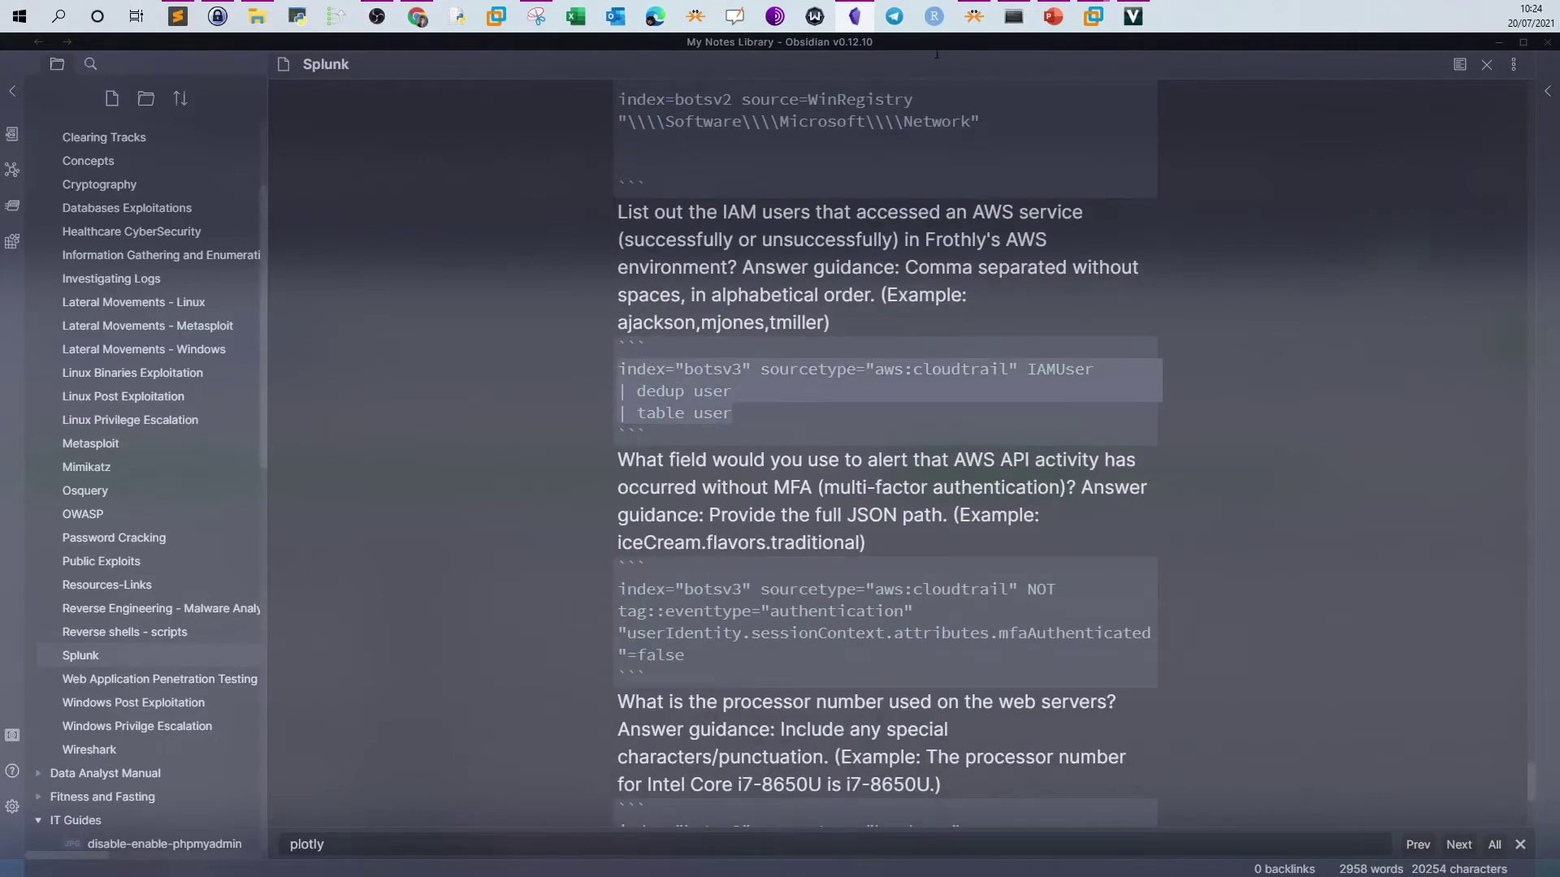
- In Splunk, replace the search with index="botsv3" sourcetype="aws:cloudtrail" IAMUser | dedup user | table user, and review its sourcetype filter
click(1095, 17)
key(ctrl+v)
click(368, 334)
click(127, 337)
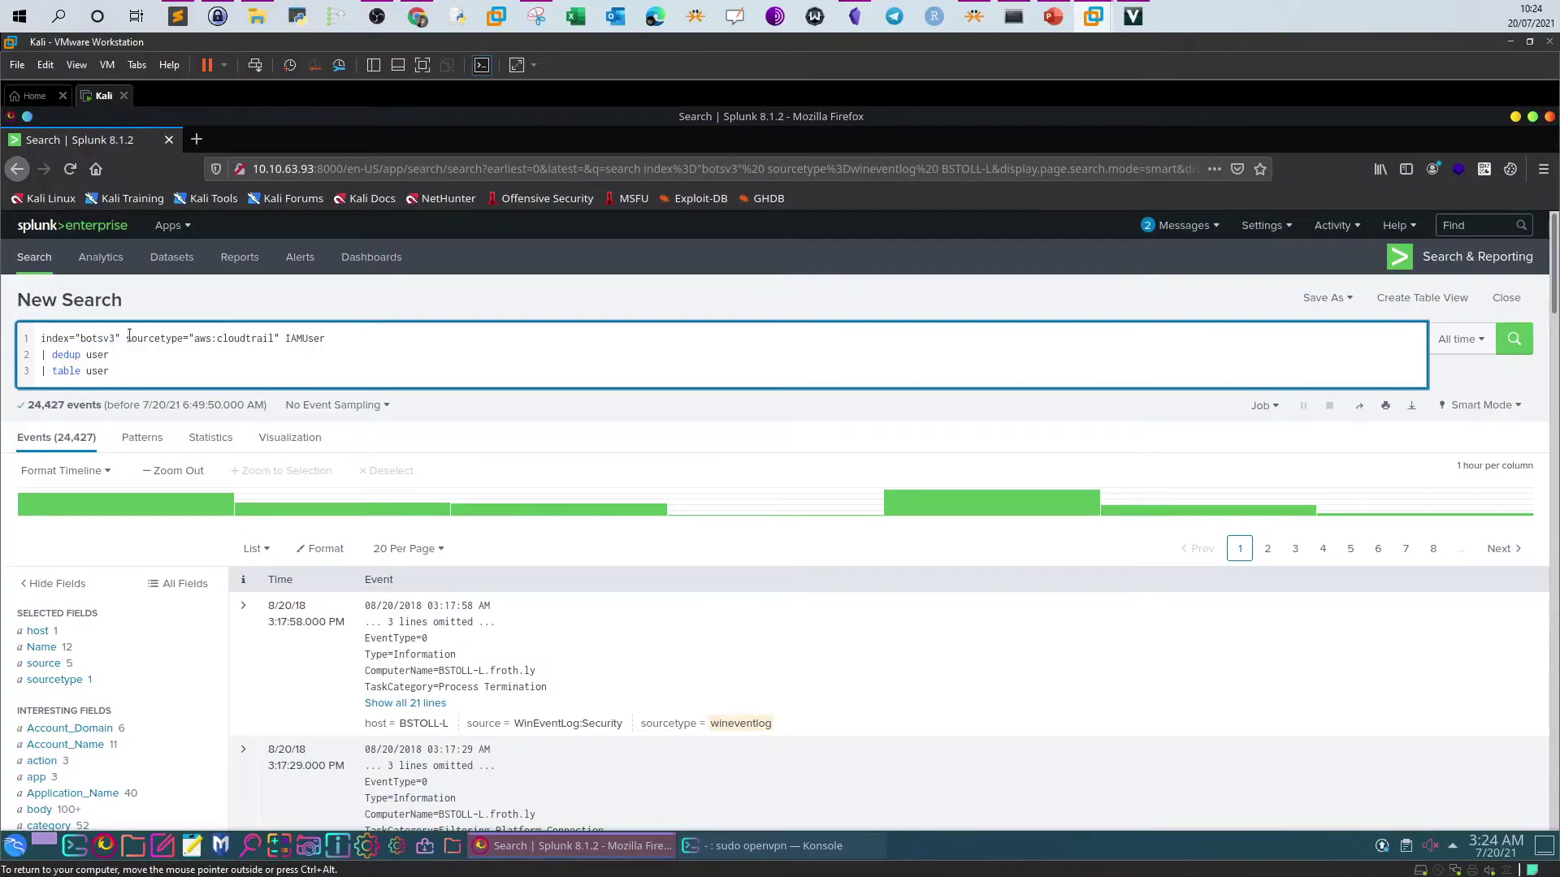
drag(148, 335, 274, 337)
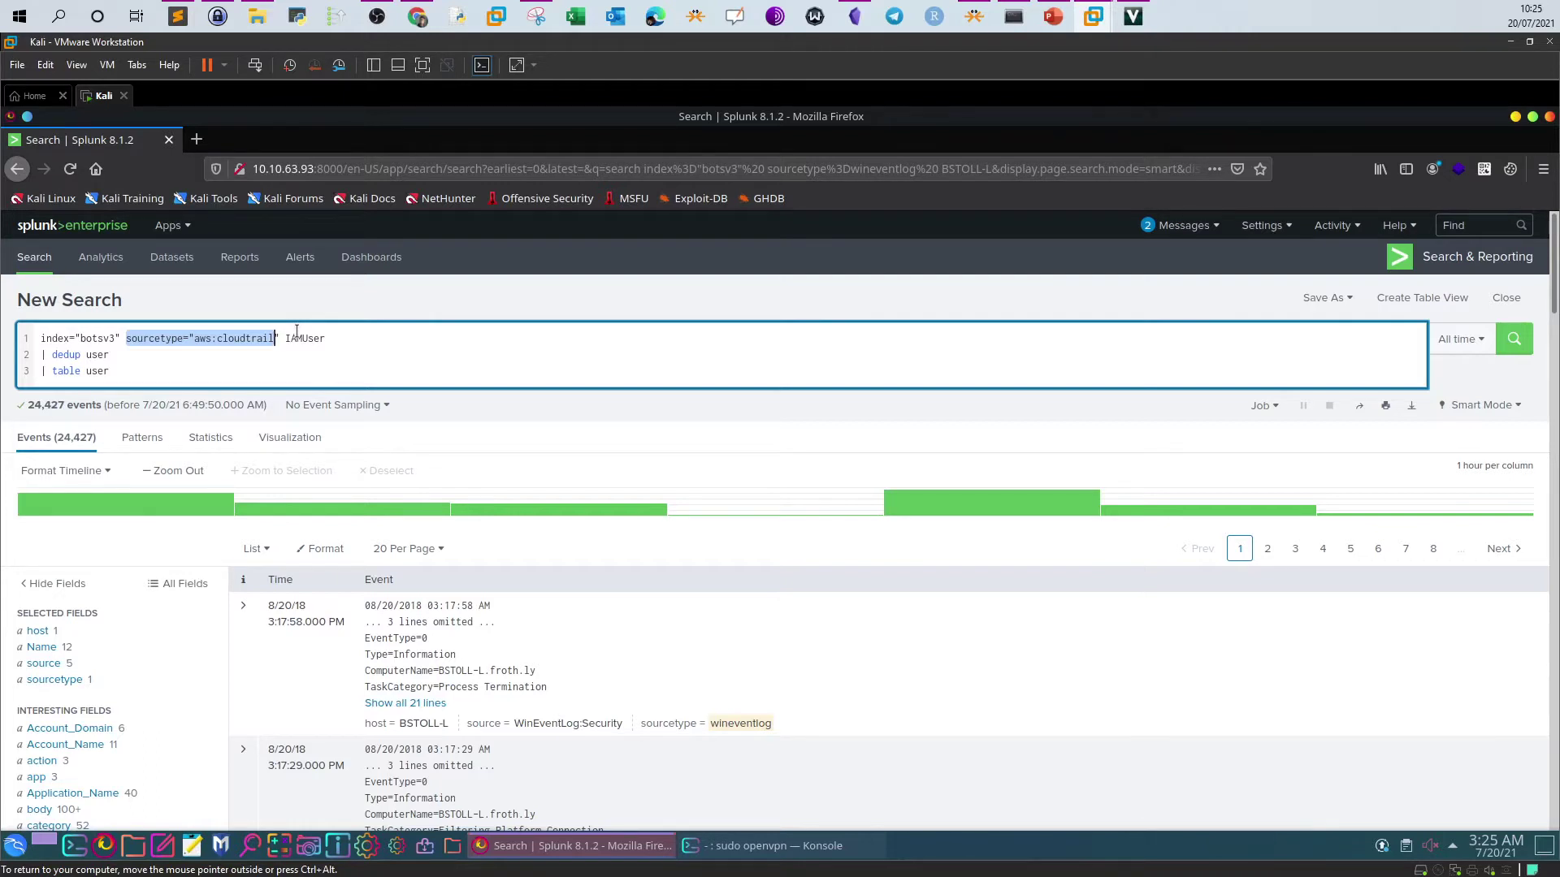
click(287, 342)
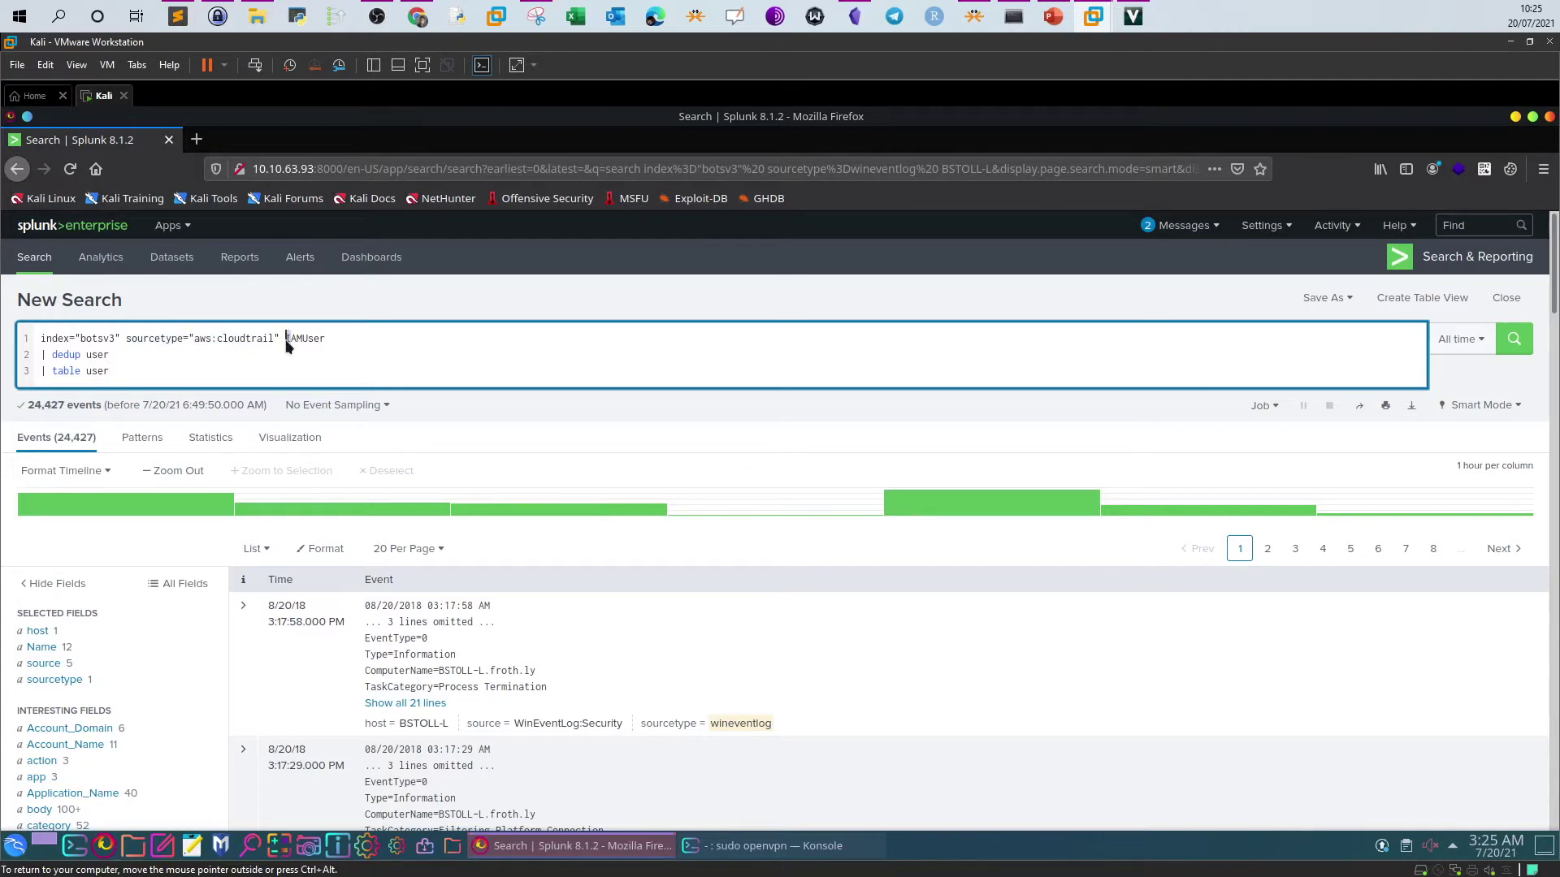
- Check the userIdentity type IAMUser in the CloudTrail documentation's CreateUser example, and return to the Splunk search
click(456, 16)
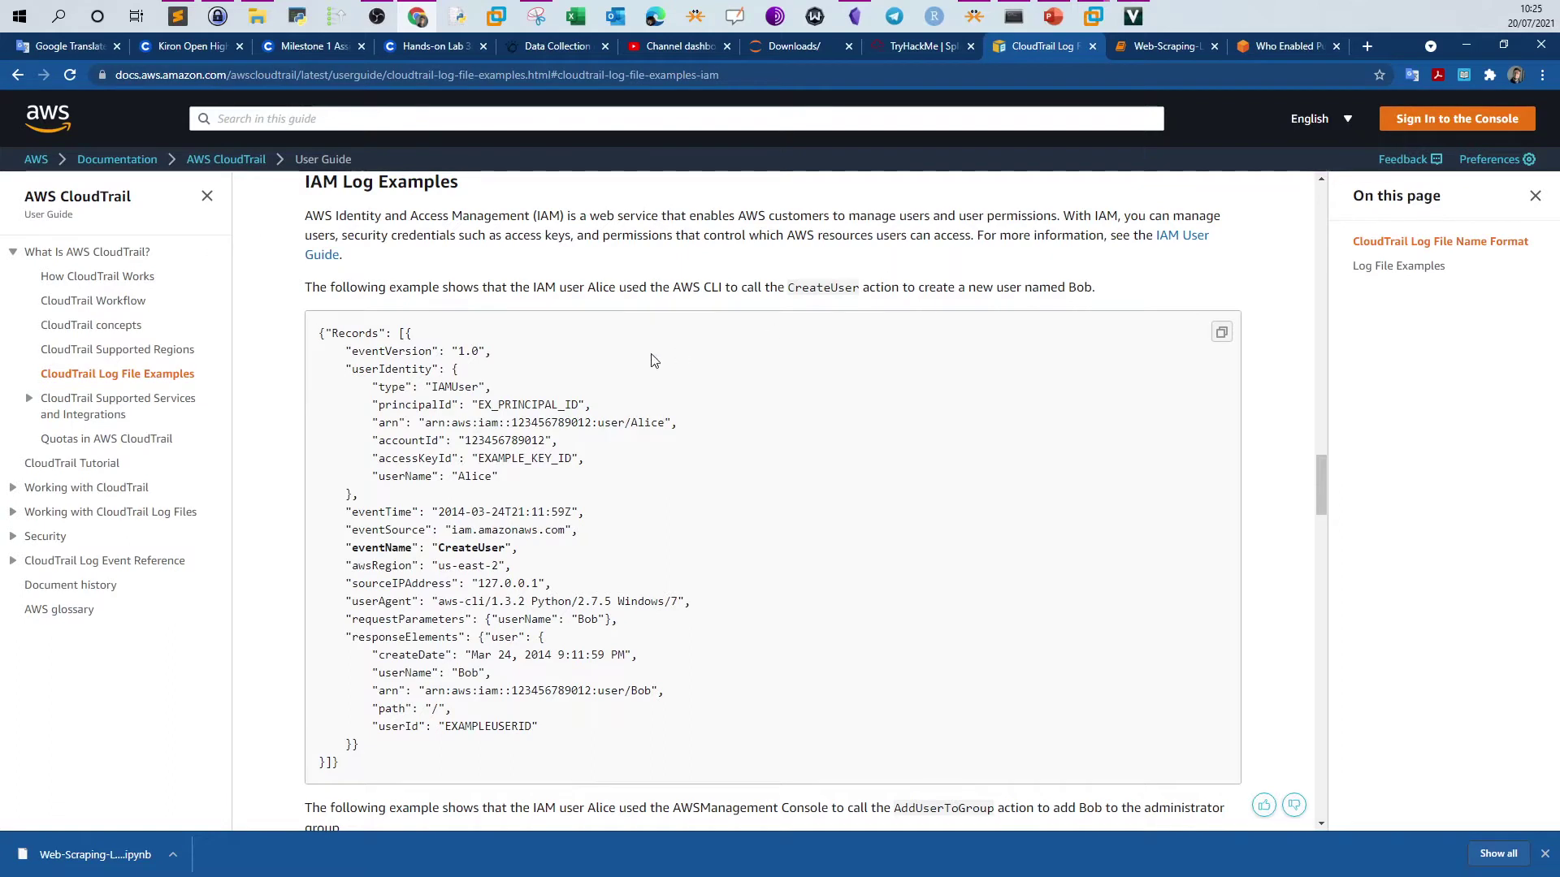
drag(504, 530, 491, 512)
click(430, 388)
drag(385, 388, 477, 388)
click(1093, 16)
click(1137, 85)
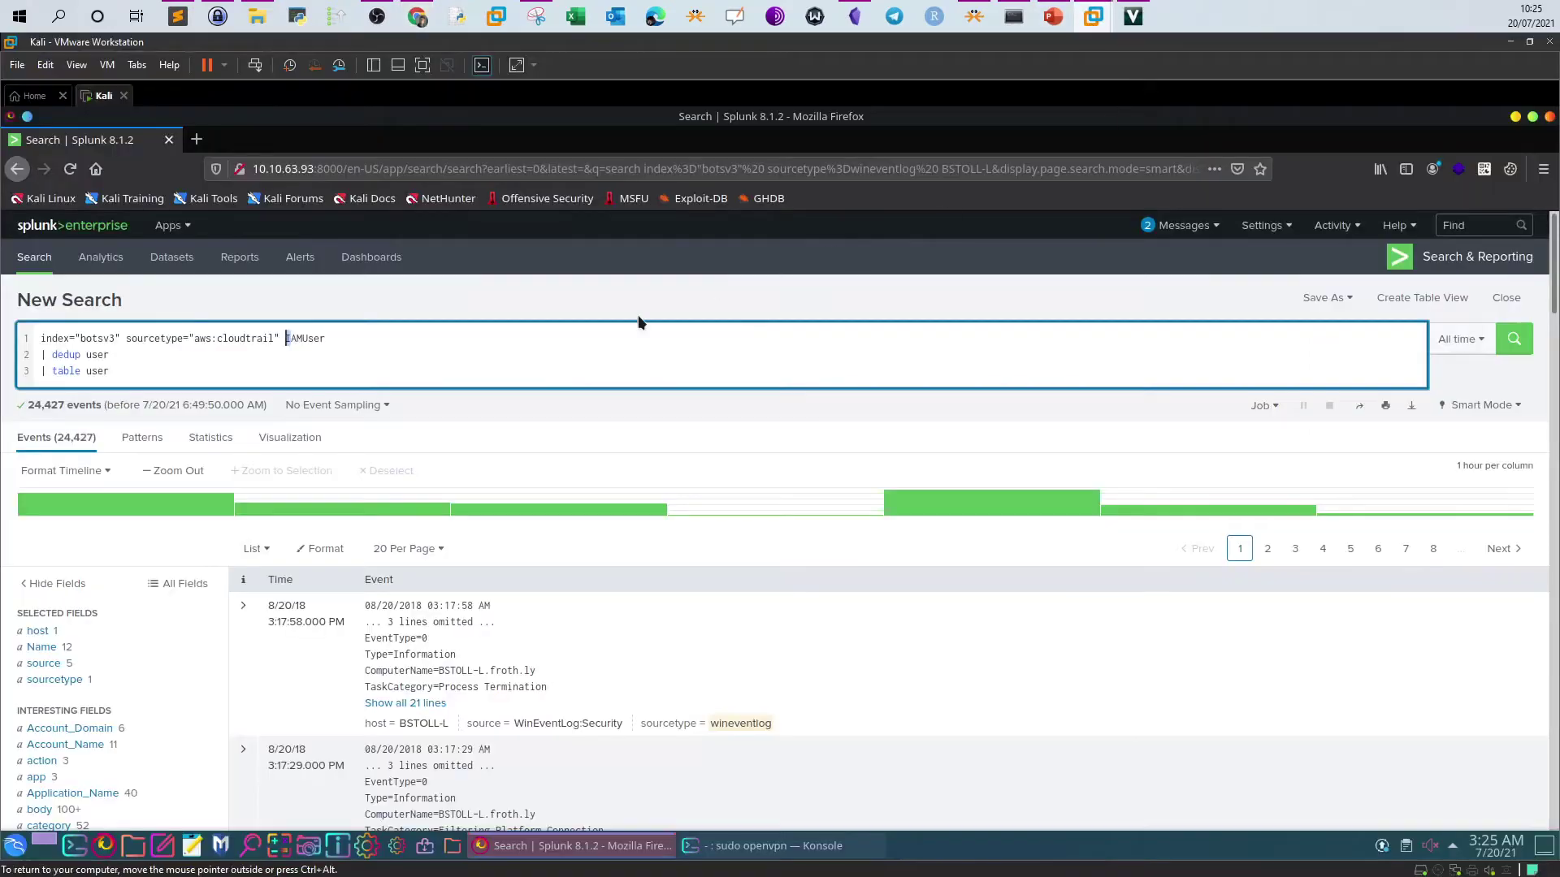
- Cut the dedup and table lines from the query and run only index="botsv3" sourcetype="aws:cloudtrail" IAMUser
click(273, 365)
drag(285, 338, 331, 338)
drag(139, 371, 43, 357)
click(122, 372)
click(76, 371)
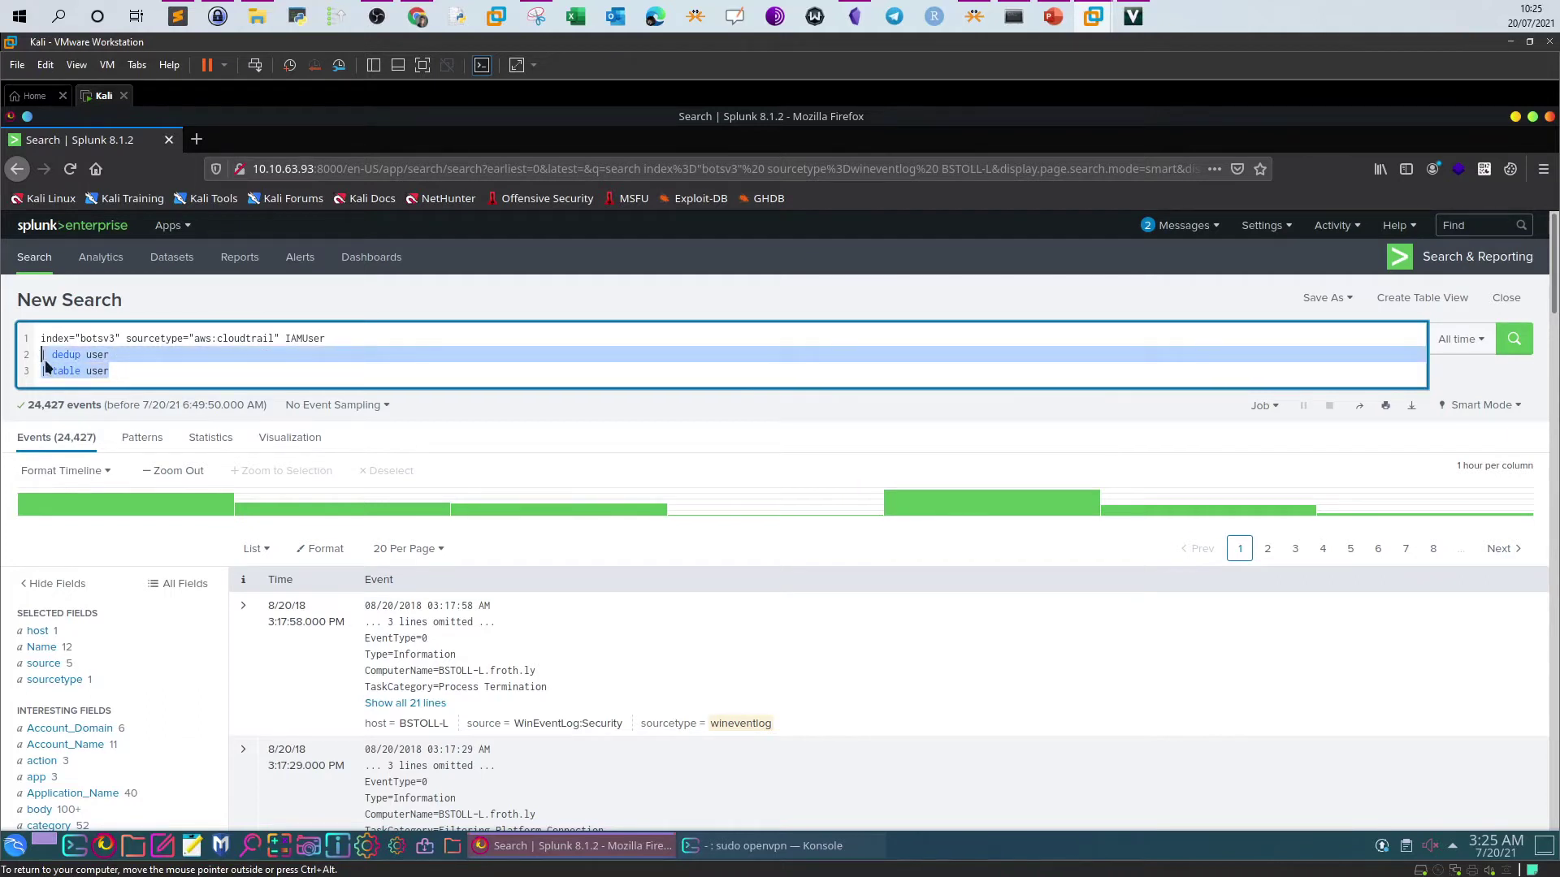
right_click(74, 375)
click(97, 404)
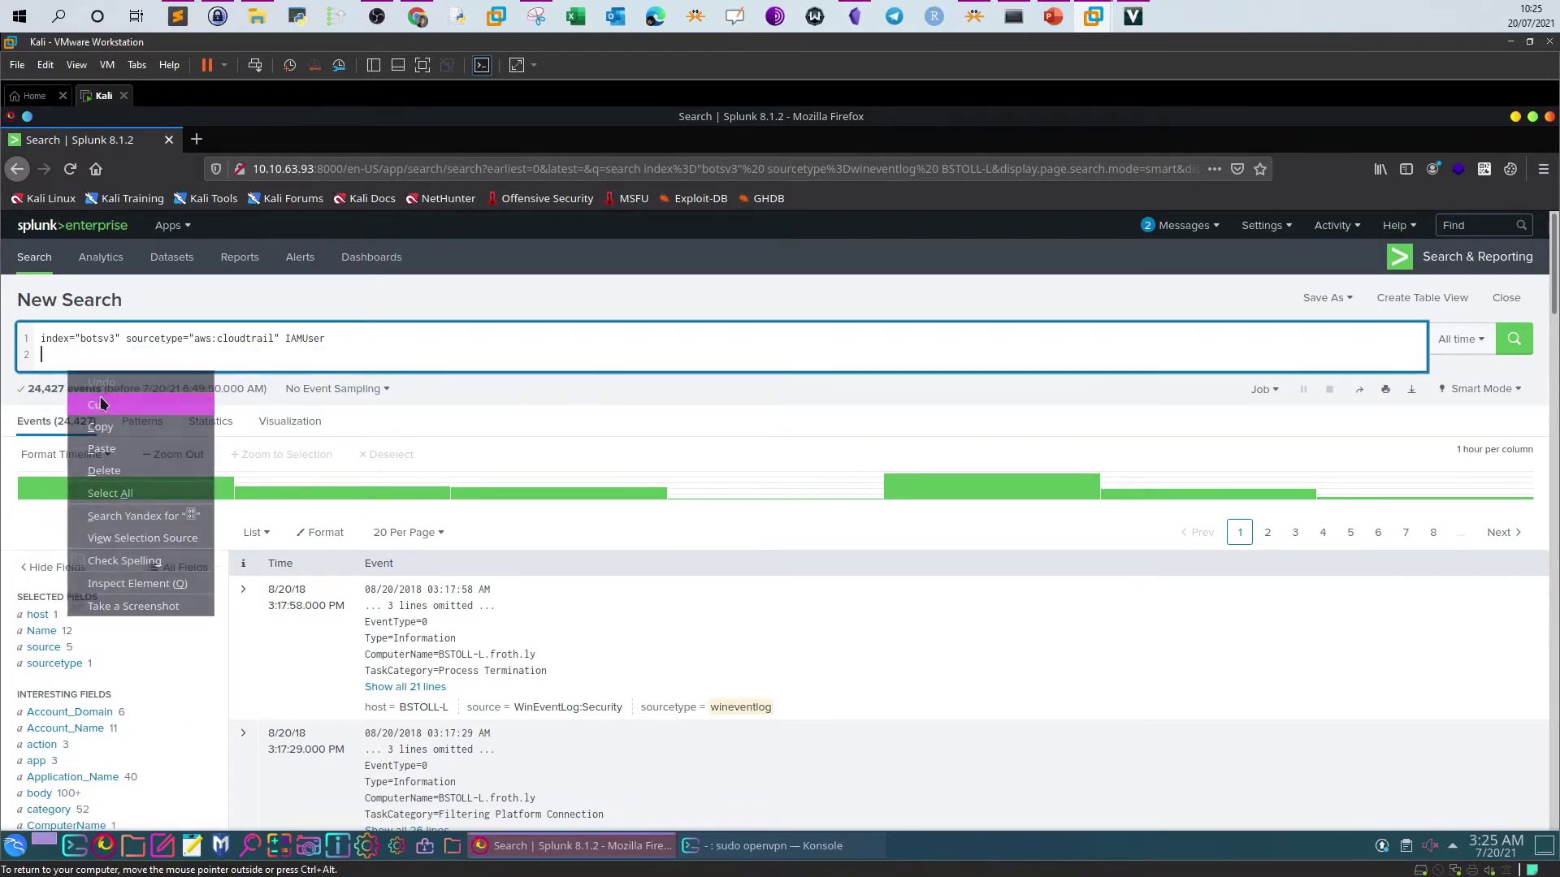
click(1513, 338)
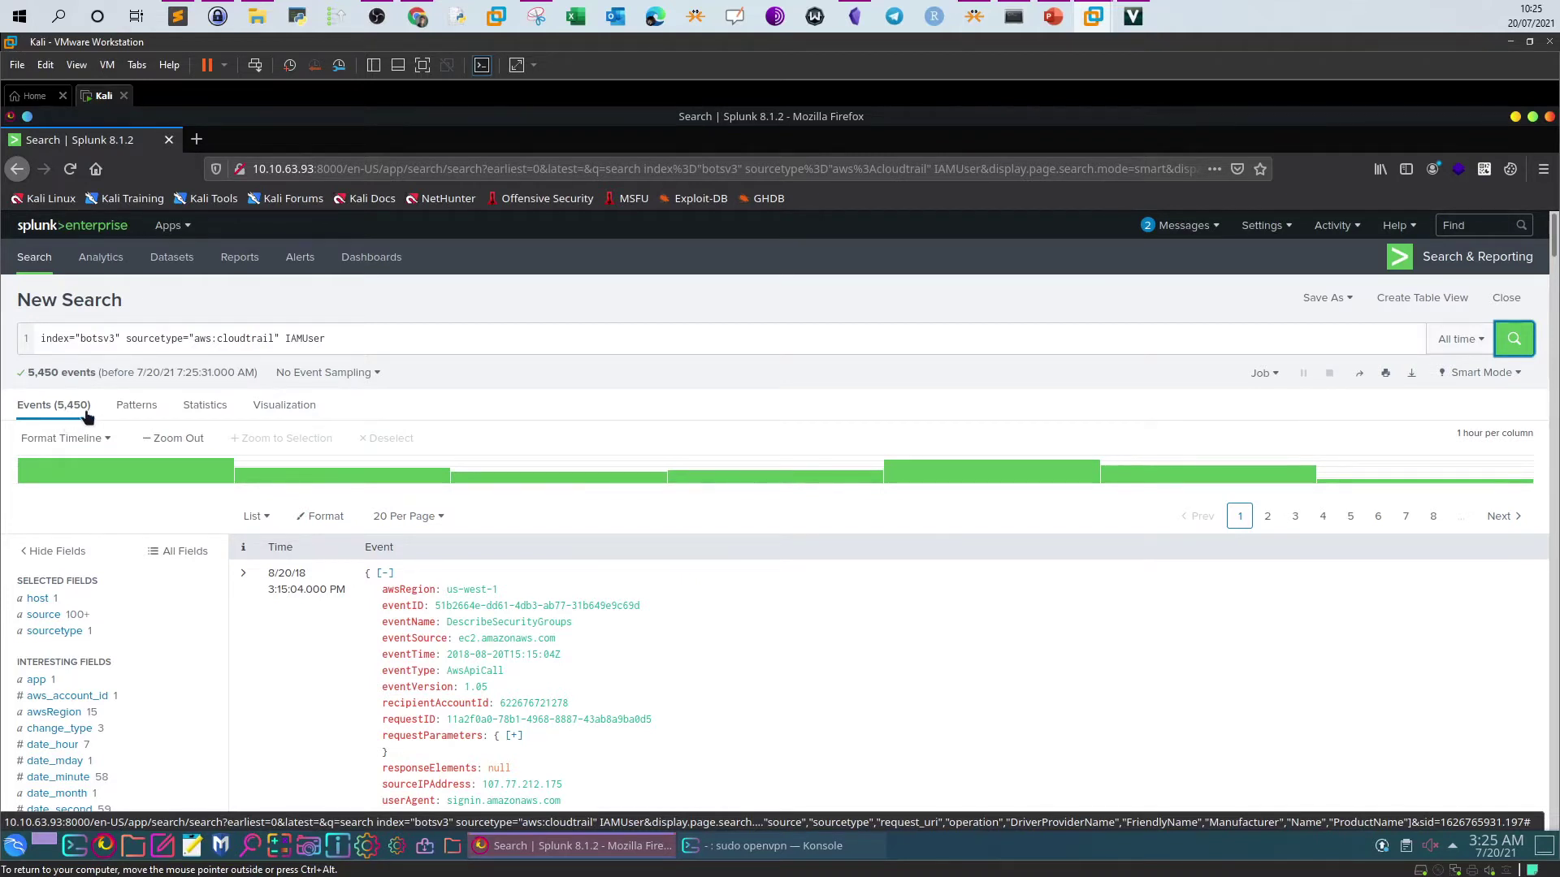
- Find the user field among the interesting fields of the IAMUser results, examine its values, and close the field summary
click(370, 342)
scroll(286, 407, down, 6)
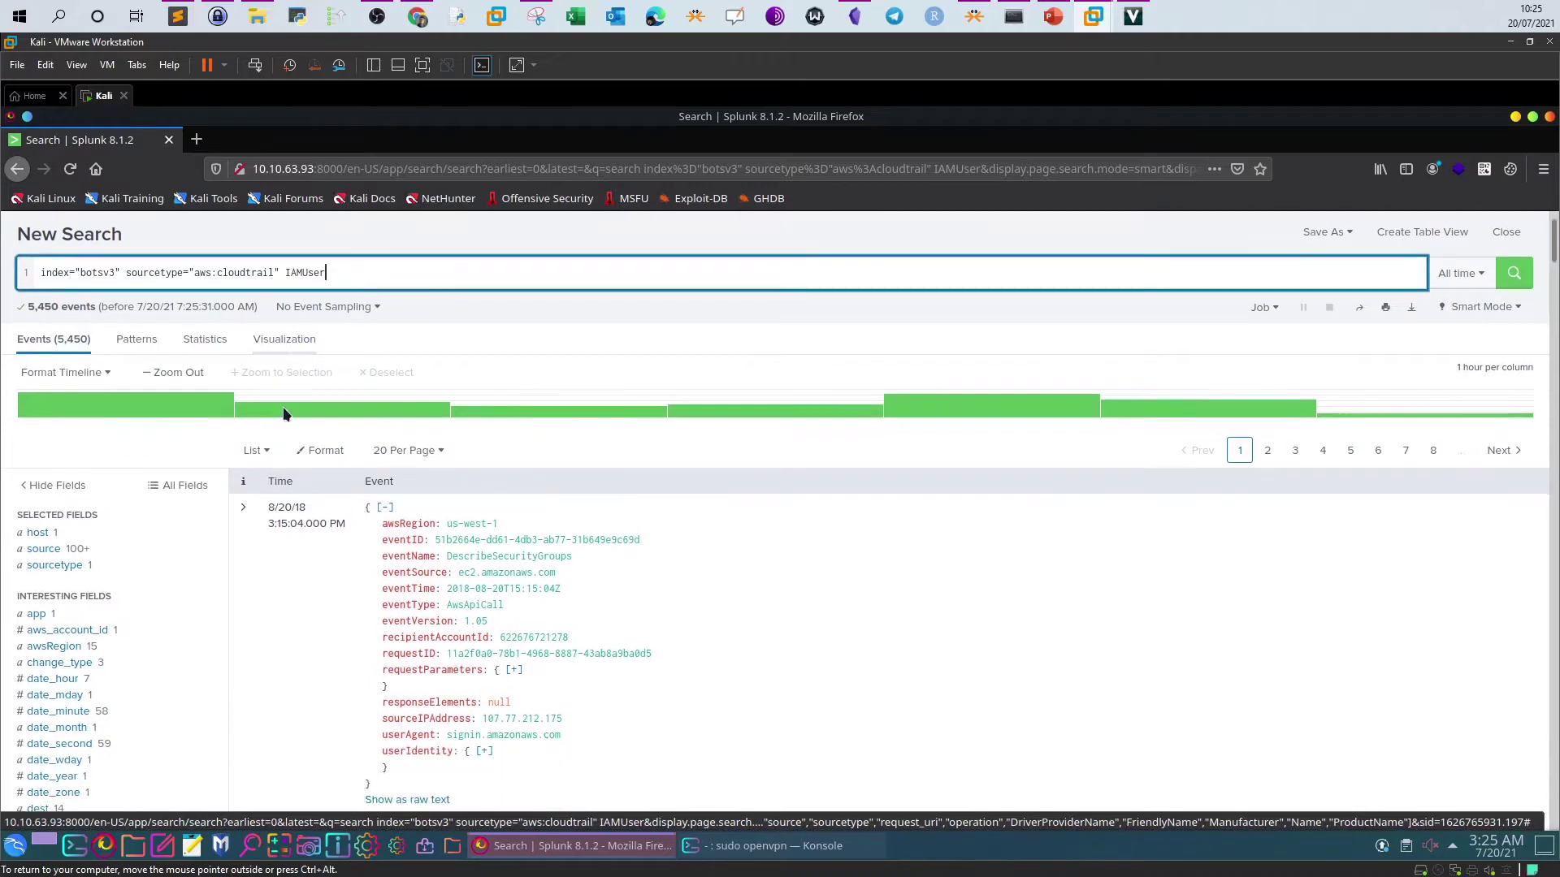
scroll(209, 483, down, 3)
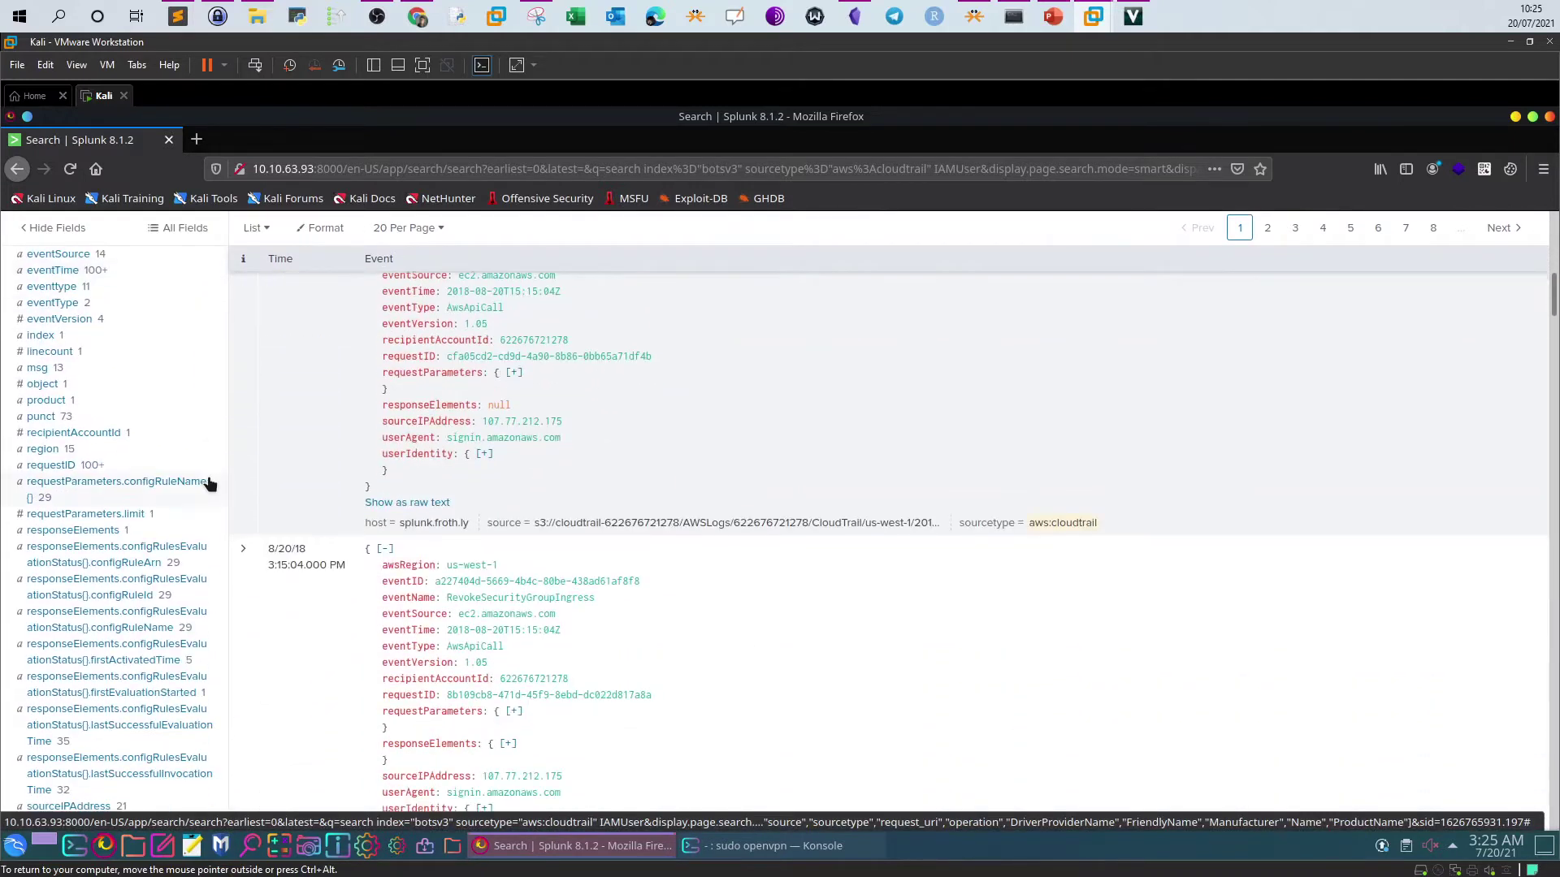
scroll(209, 483, down, 5)
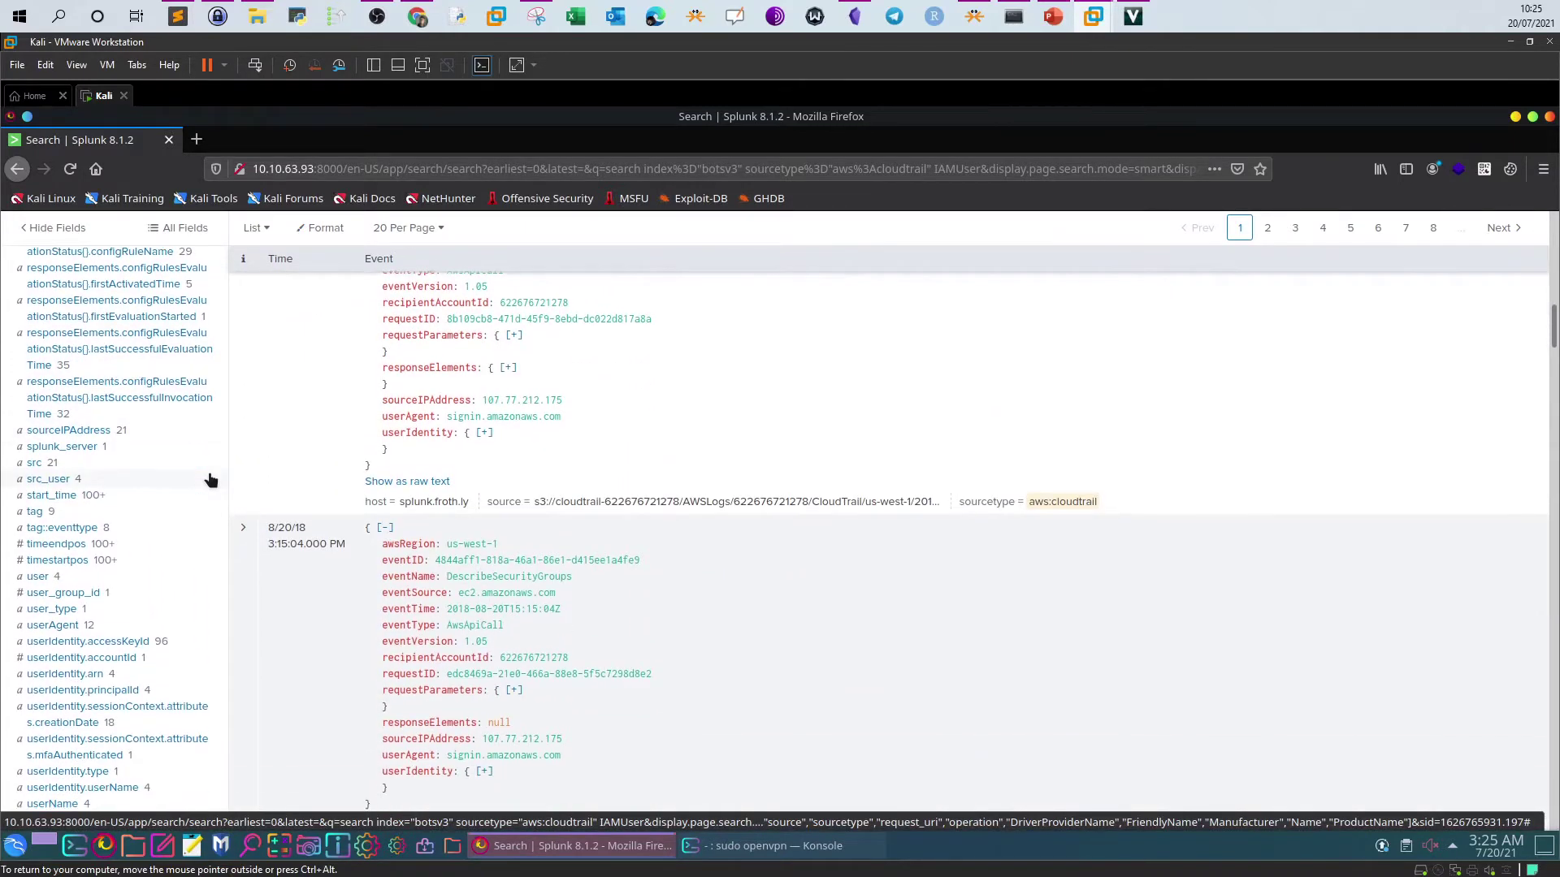
scroll(210, 479, down, 1)
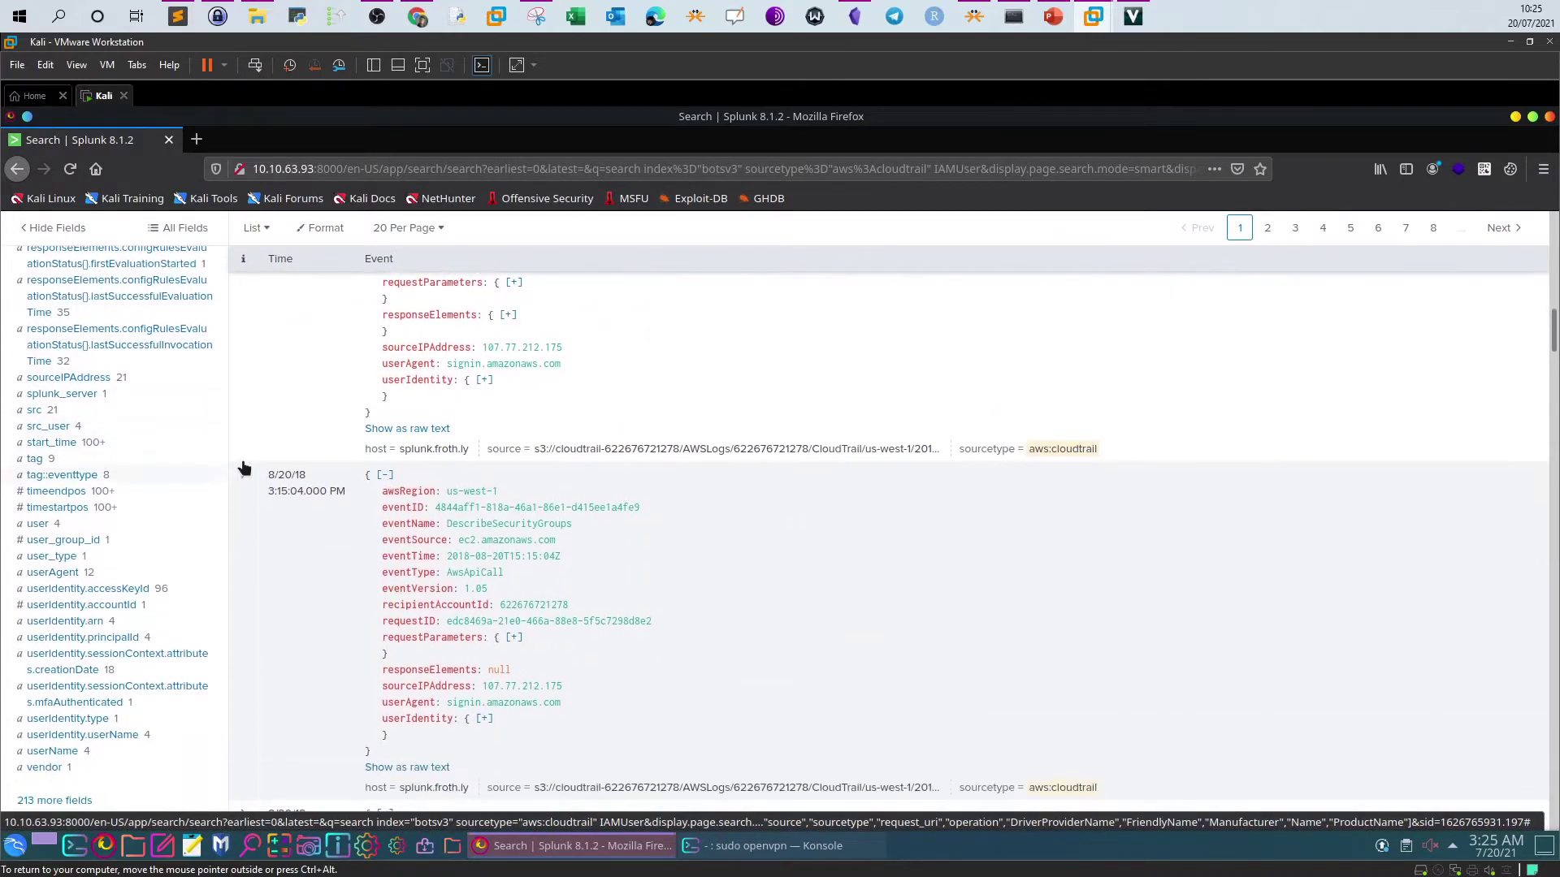
click(38, 526)
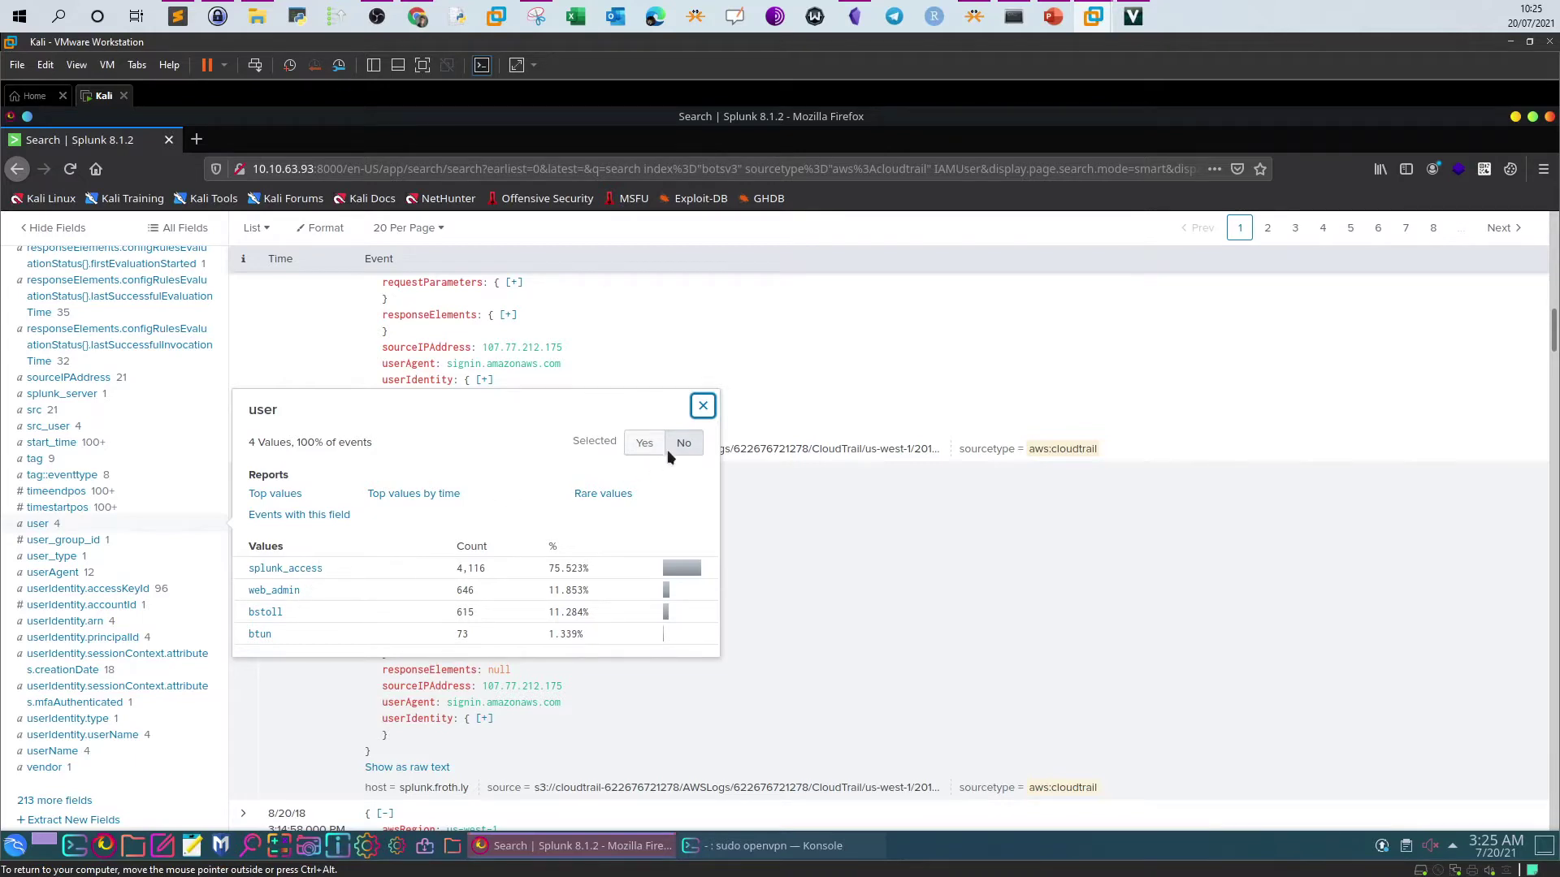
click(704, 406)
- Append the cut "| dedup user | table user" commands to the query again and run the search
scroll(708, 438, up, 5)
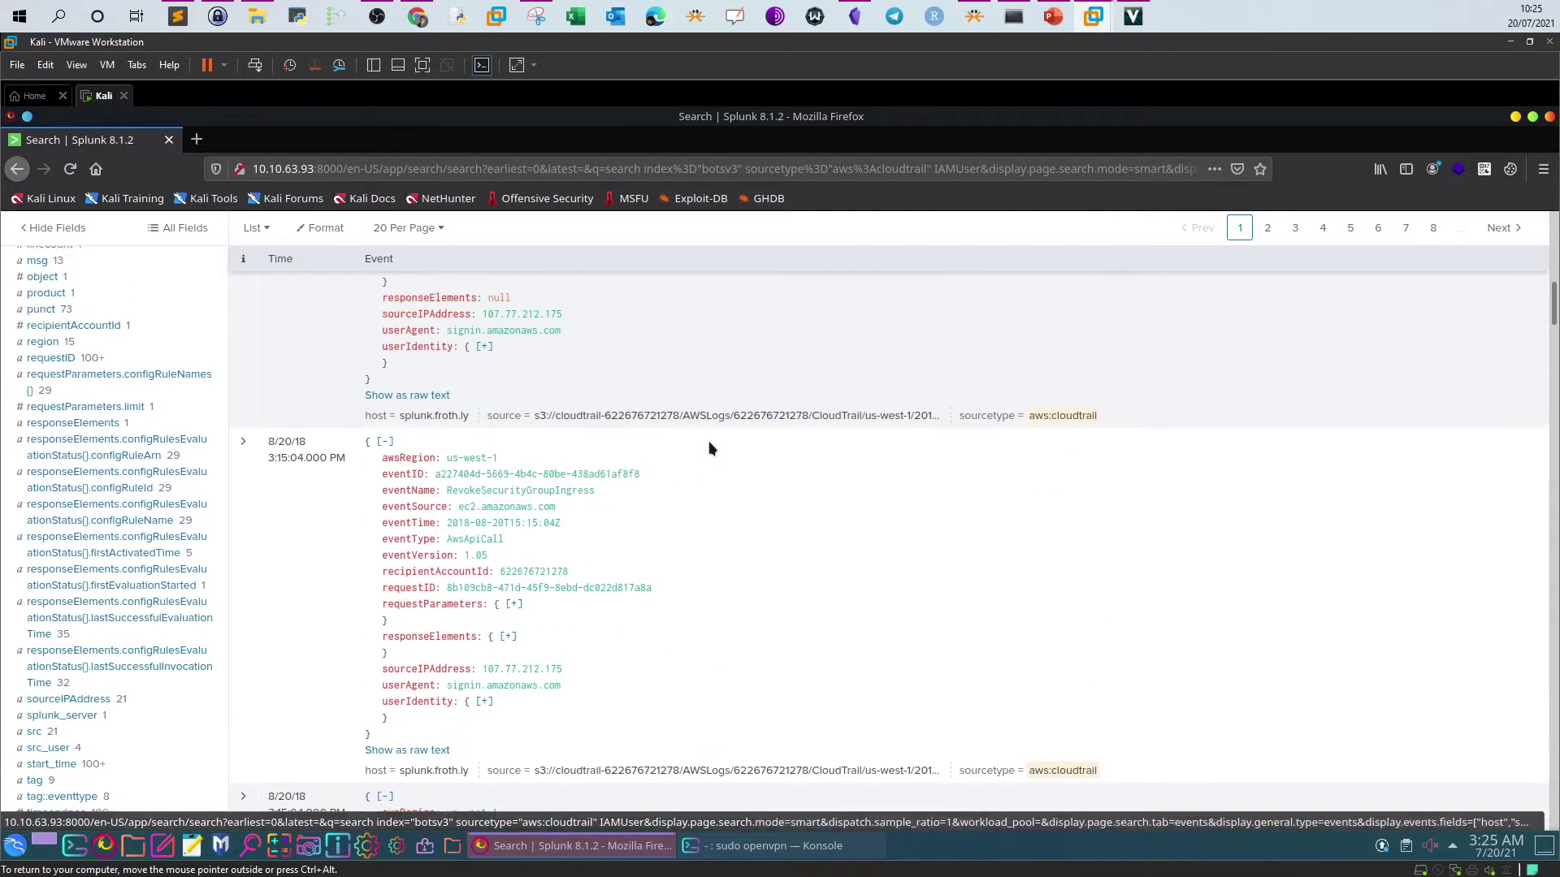
scroll(708, 448, up, 6)
click(474, 342)
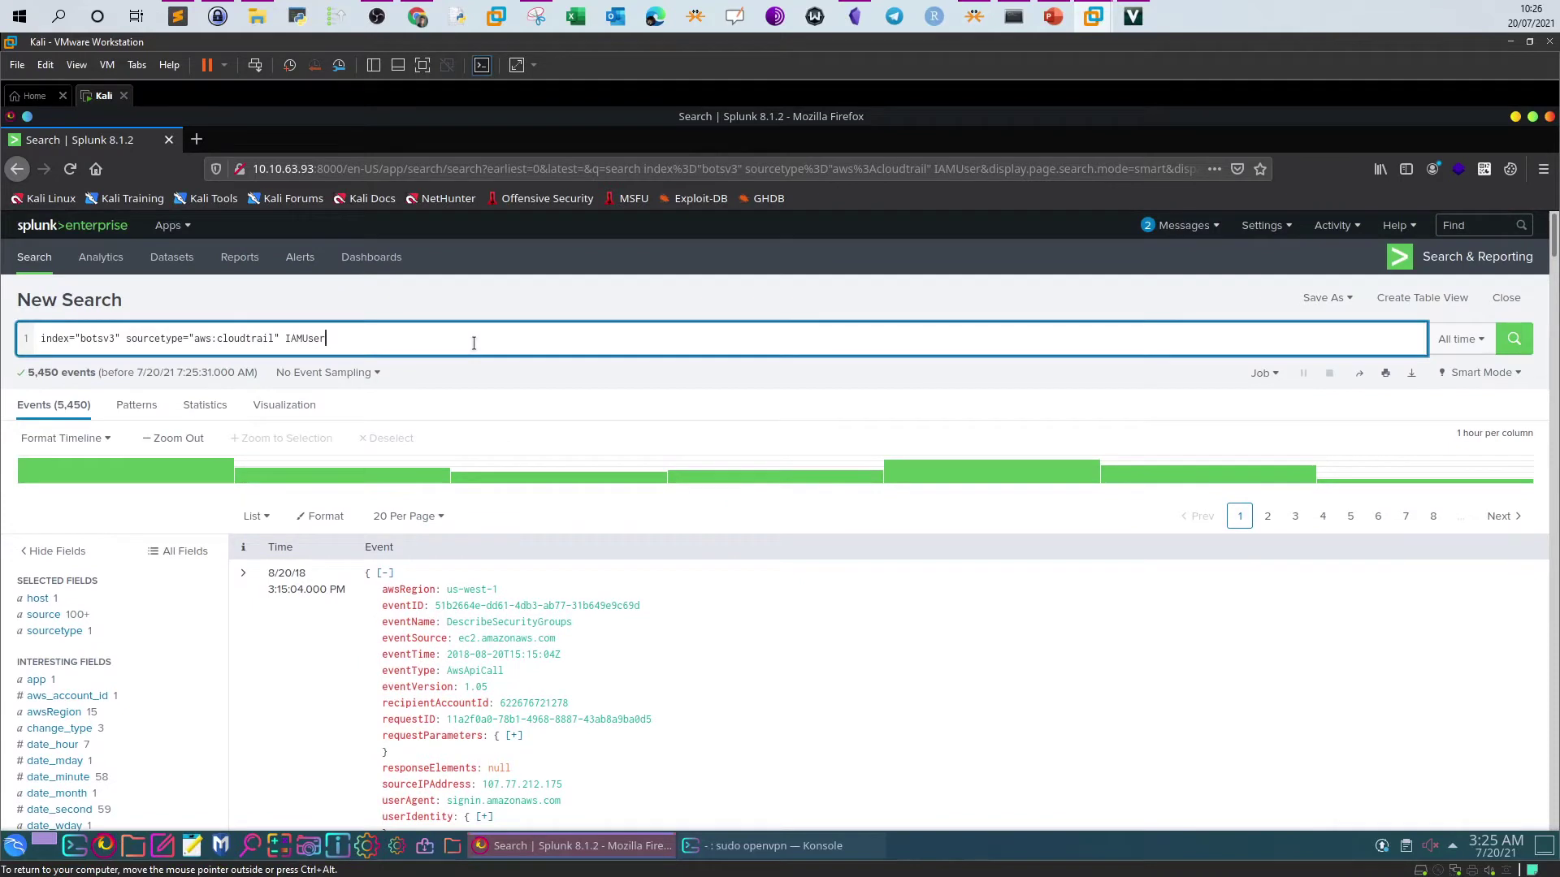
key(ctrl+v)
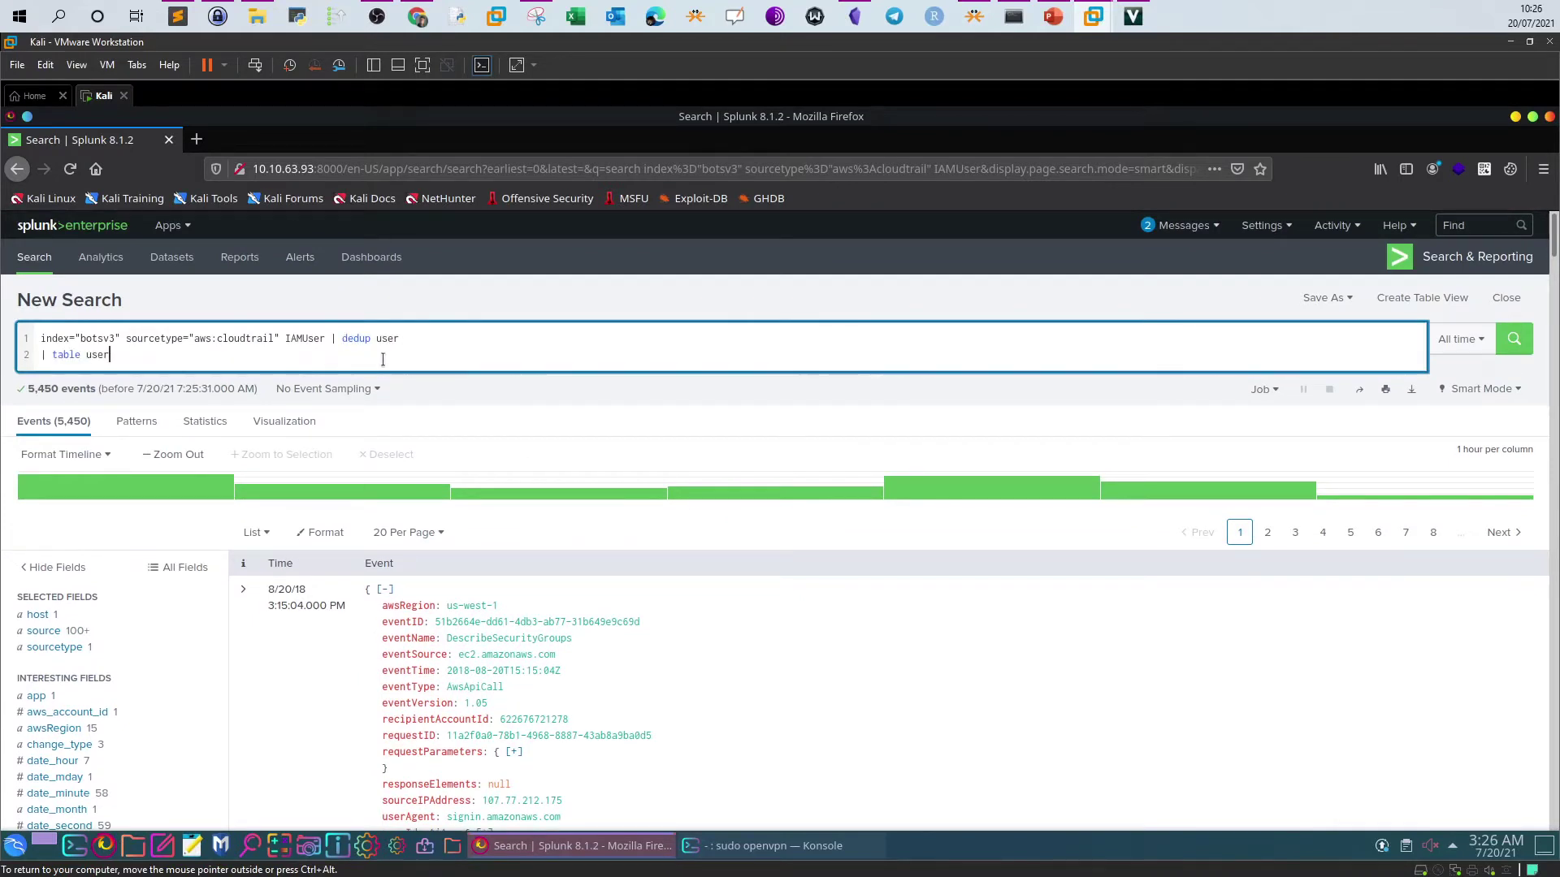
drag(340, 338, 406, 338)
drag(53, 355, 110, 355)
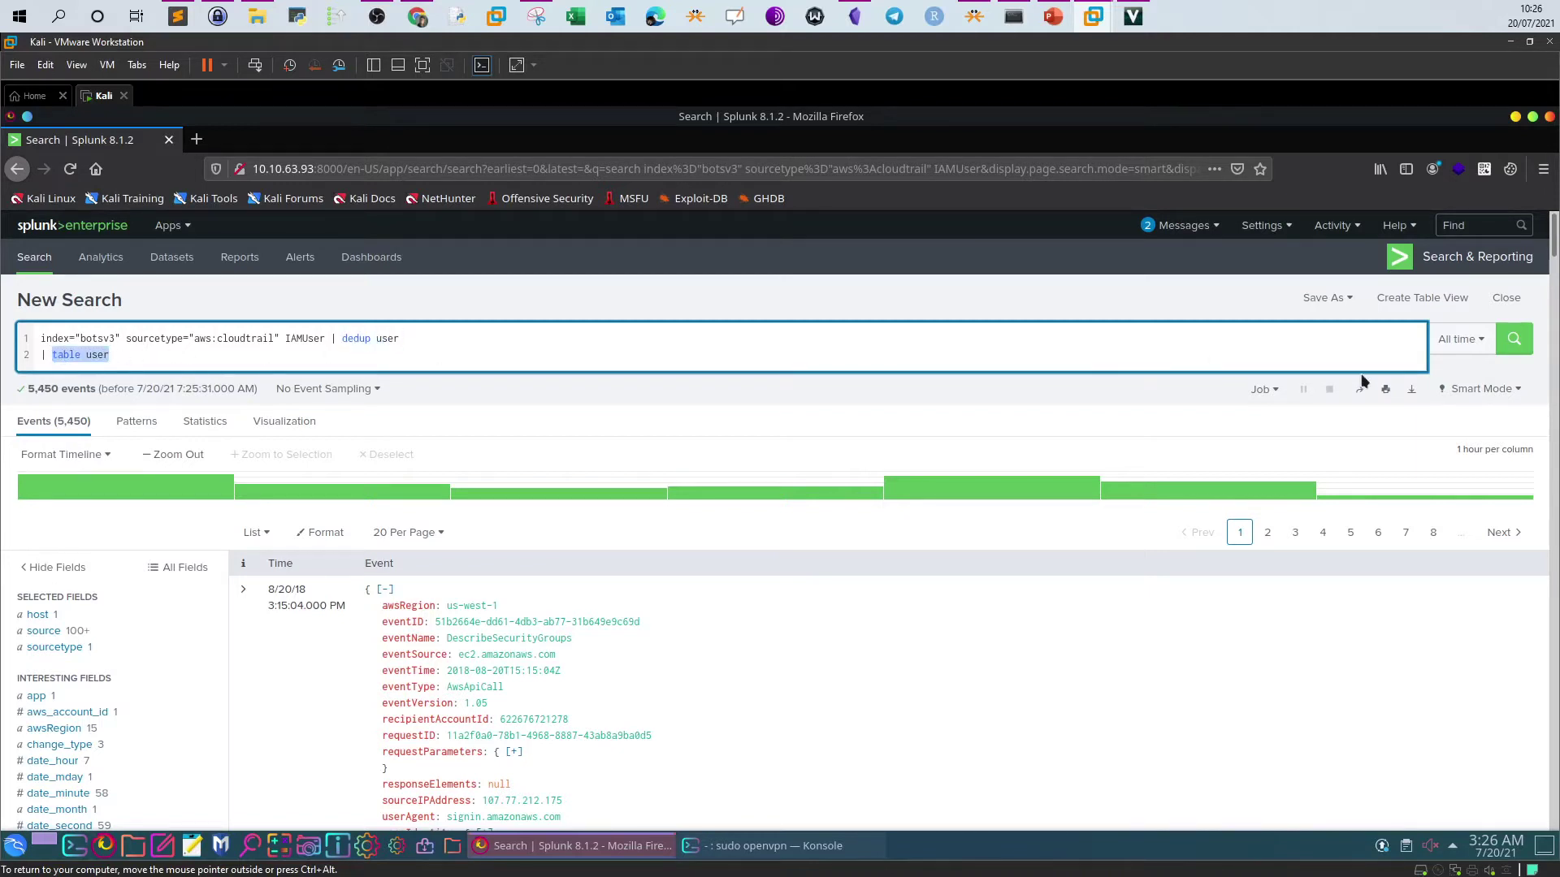
click(1515, 342)
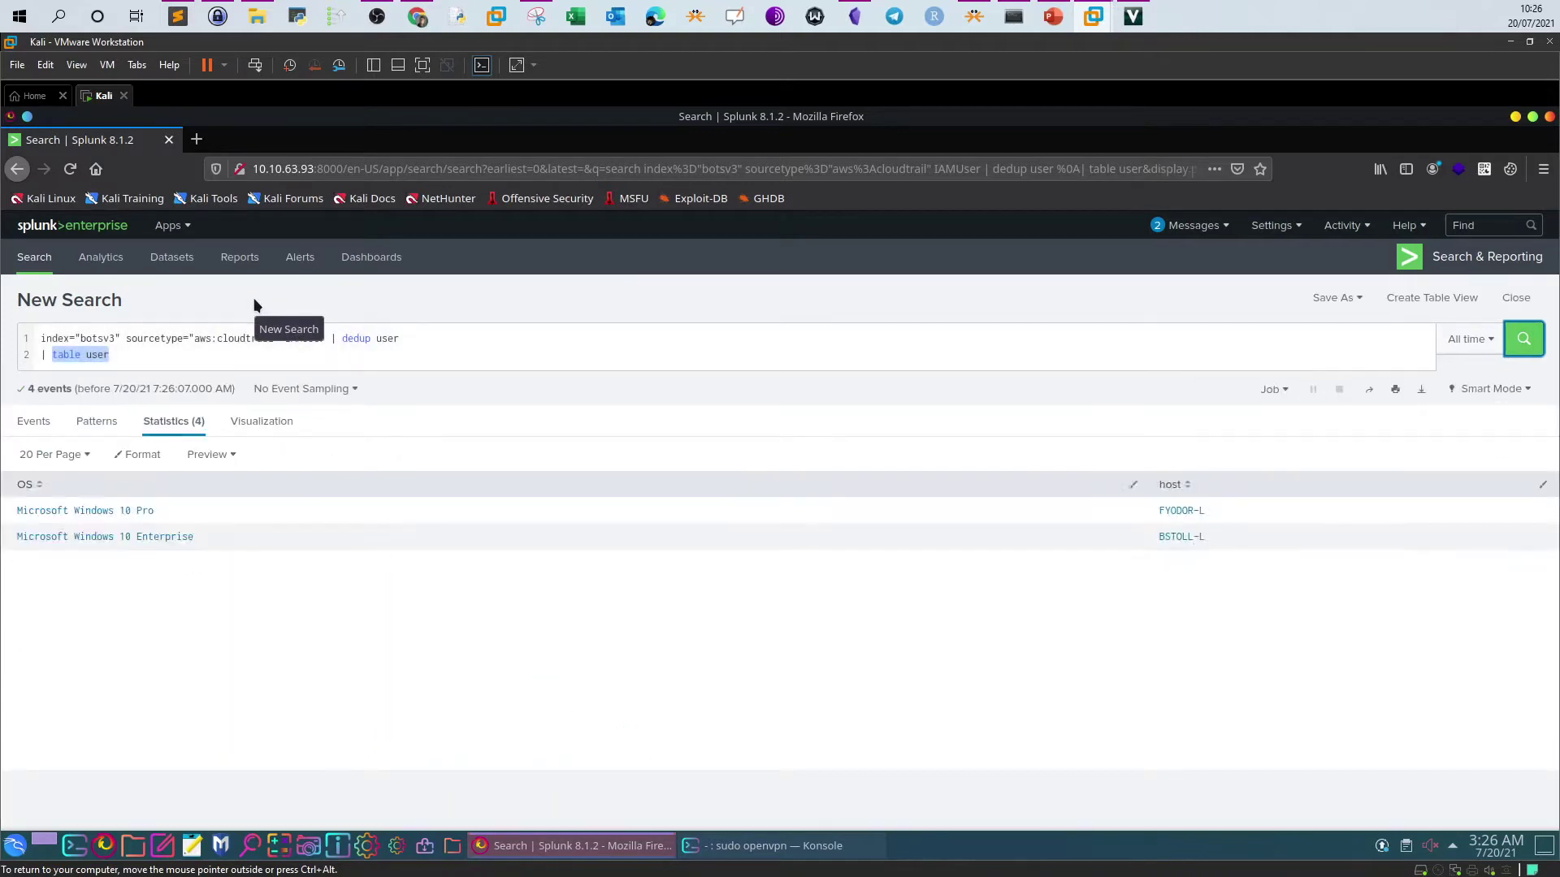
- Examine the users listed in the statistics table and review the query's aws:cloudtrail and IAMUser terms
drag(39, 558, 11, 523)
click(68, 615)
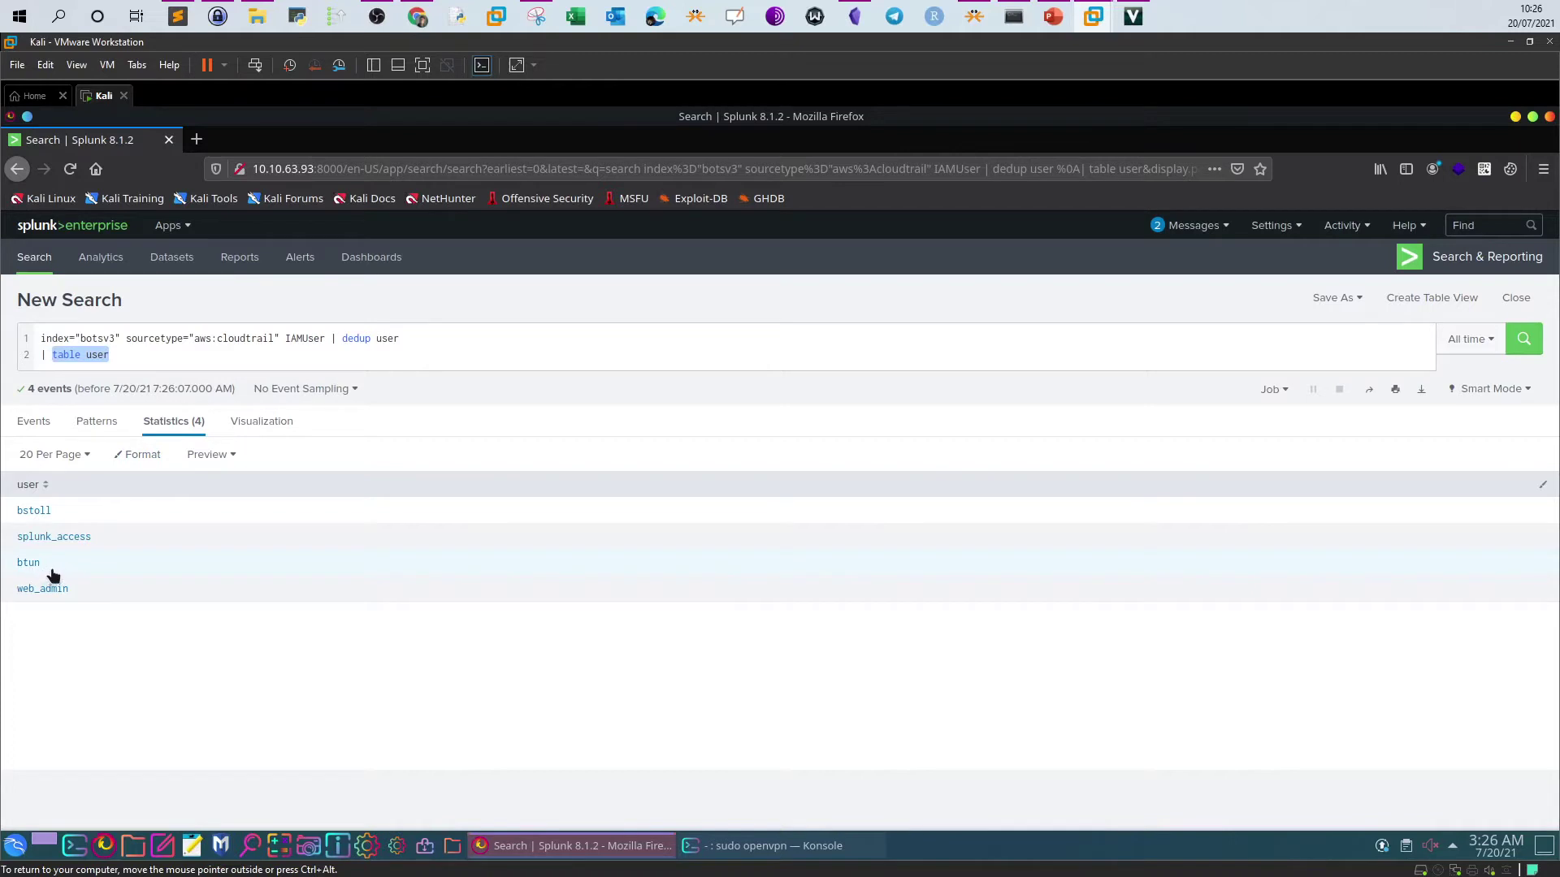
drag(201, 336, 263, 337)
click(277, 350)
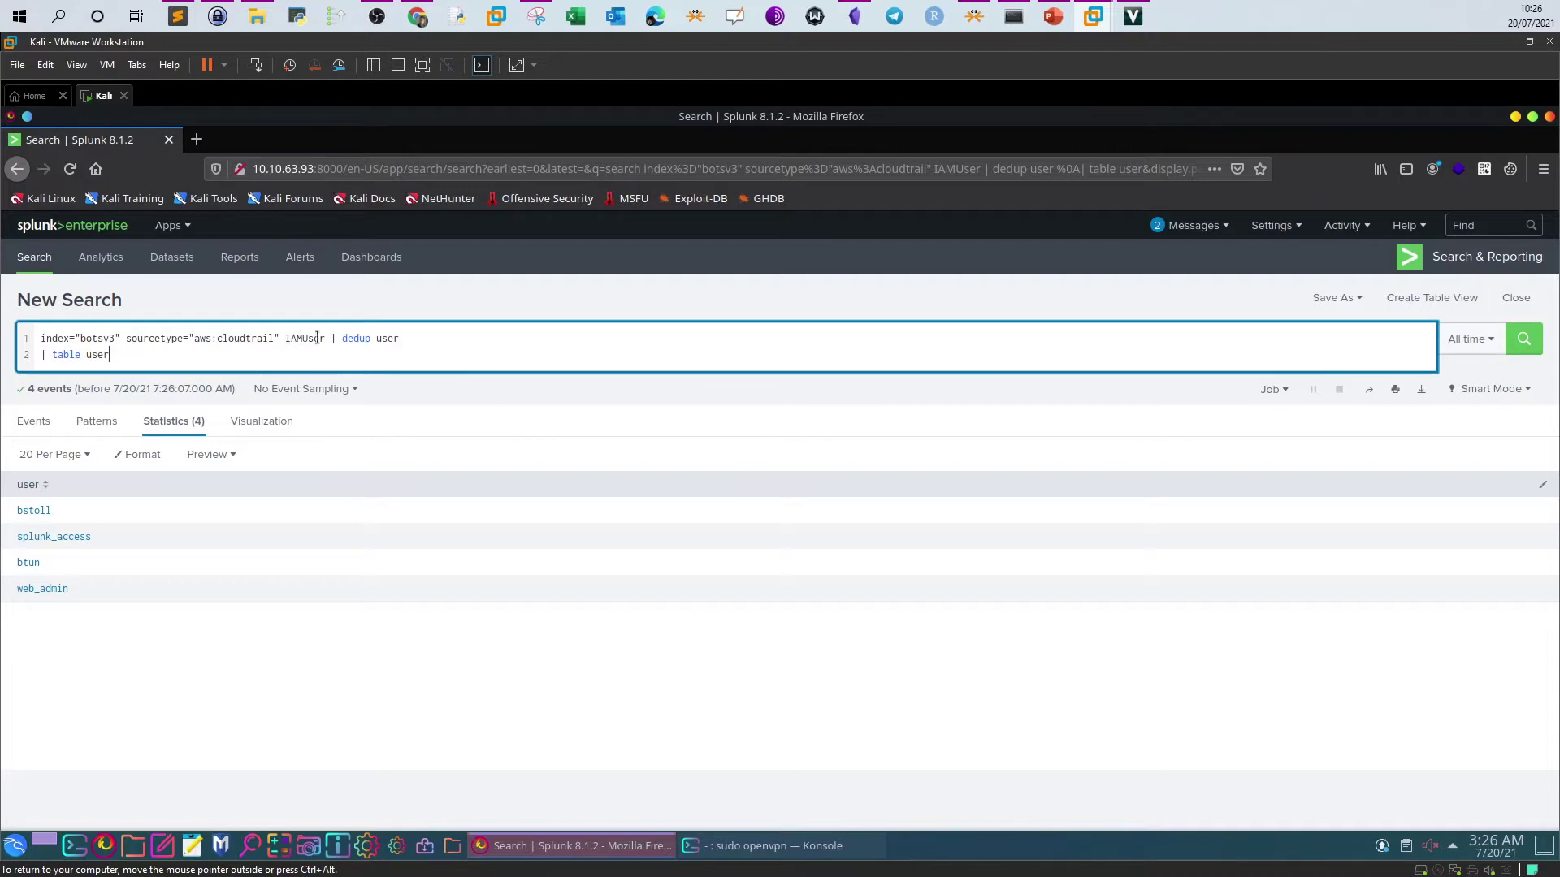
drag(324, 338, 302, 338)
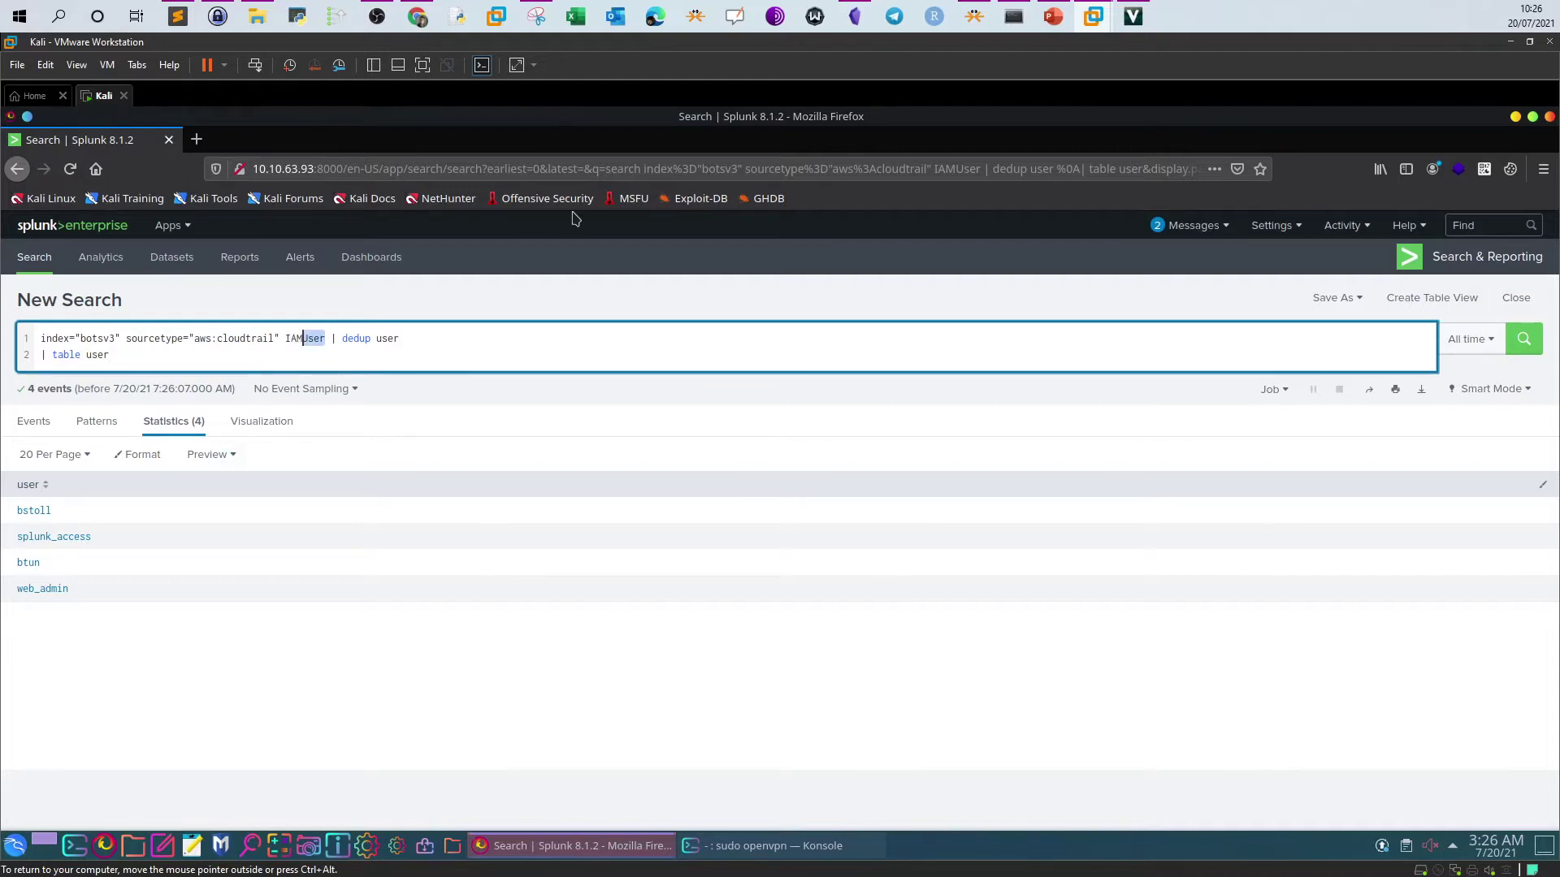
- Return to the TryHackMe room, compare the user list with the first Task 3 answer, and read the MFA question
click(419, 20)
click(895, 49)
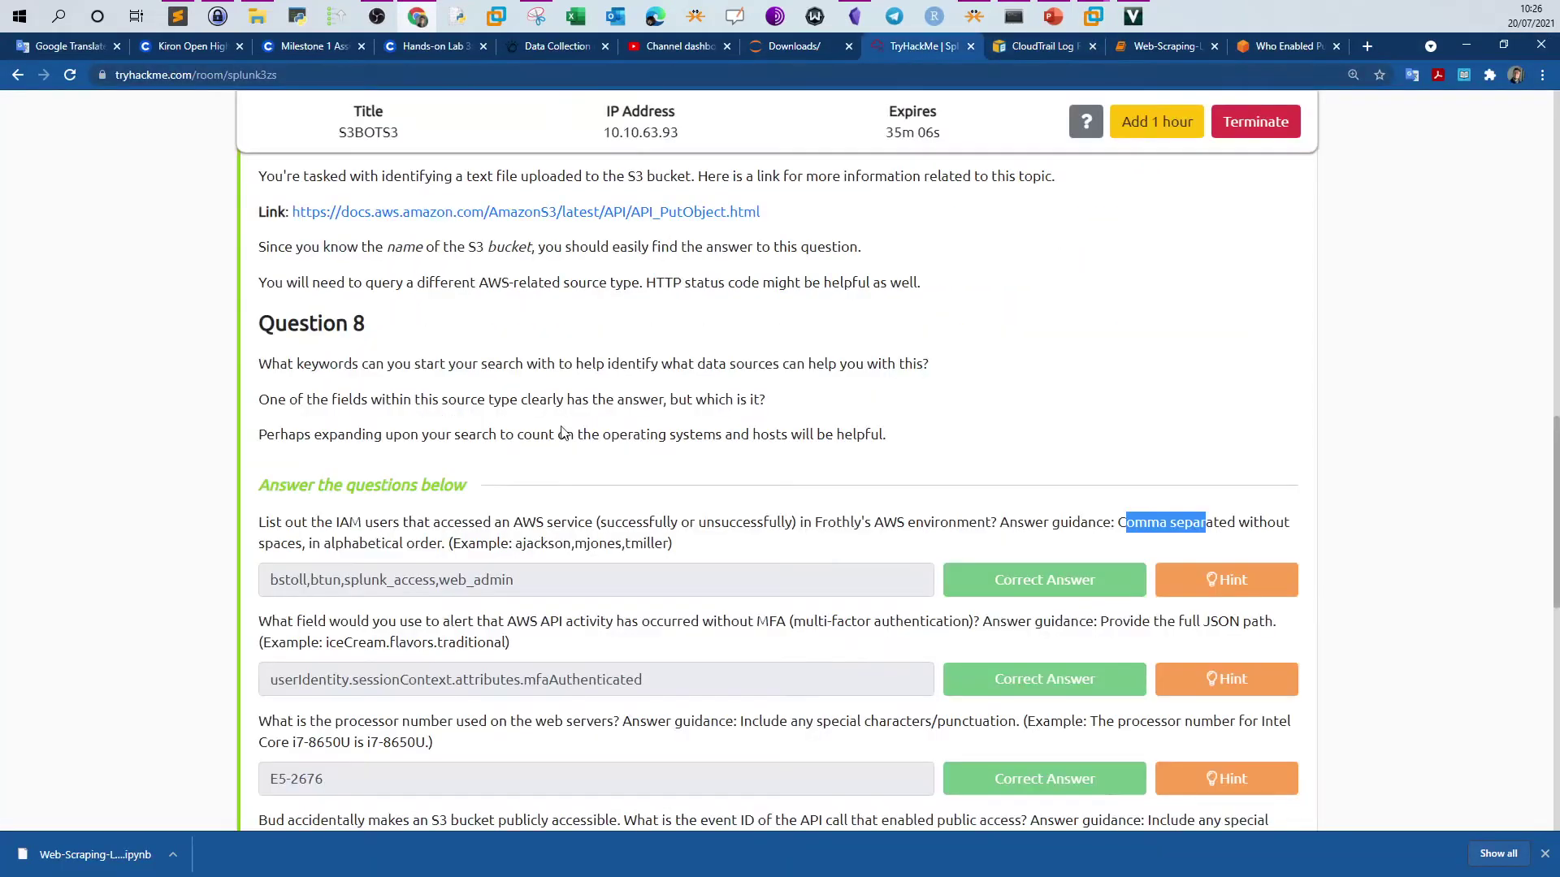
scroll(562, 432, down, 2)
drag(520, 418, 273, 435)
click(241, 459)
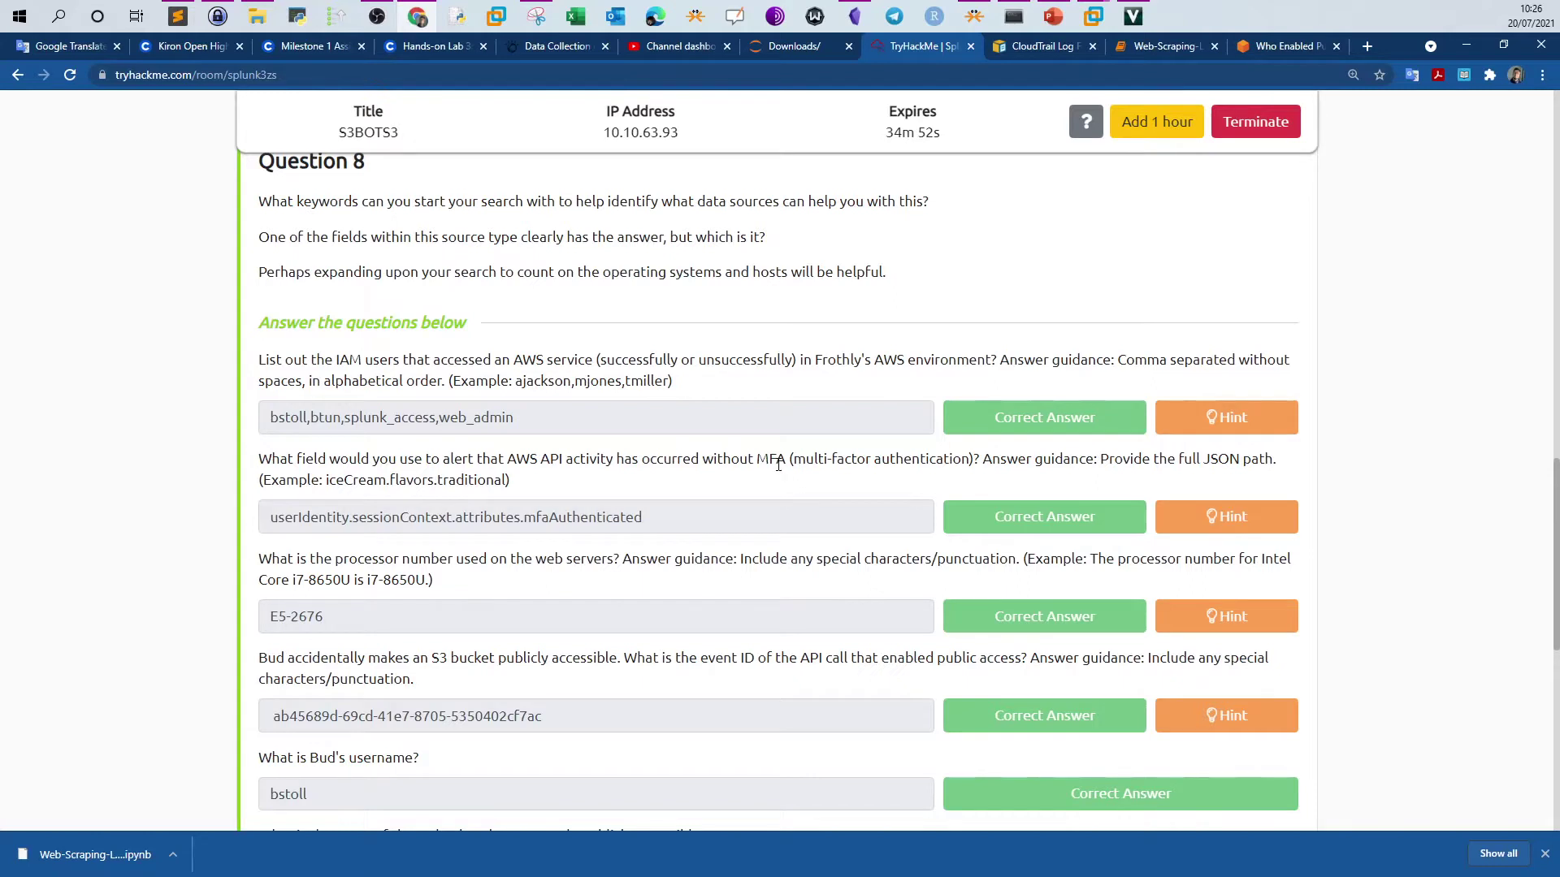
- Read the MFA question's answer guidance about the full JSON path and its example format
drag(1101, 459, 1267, 461)
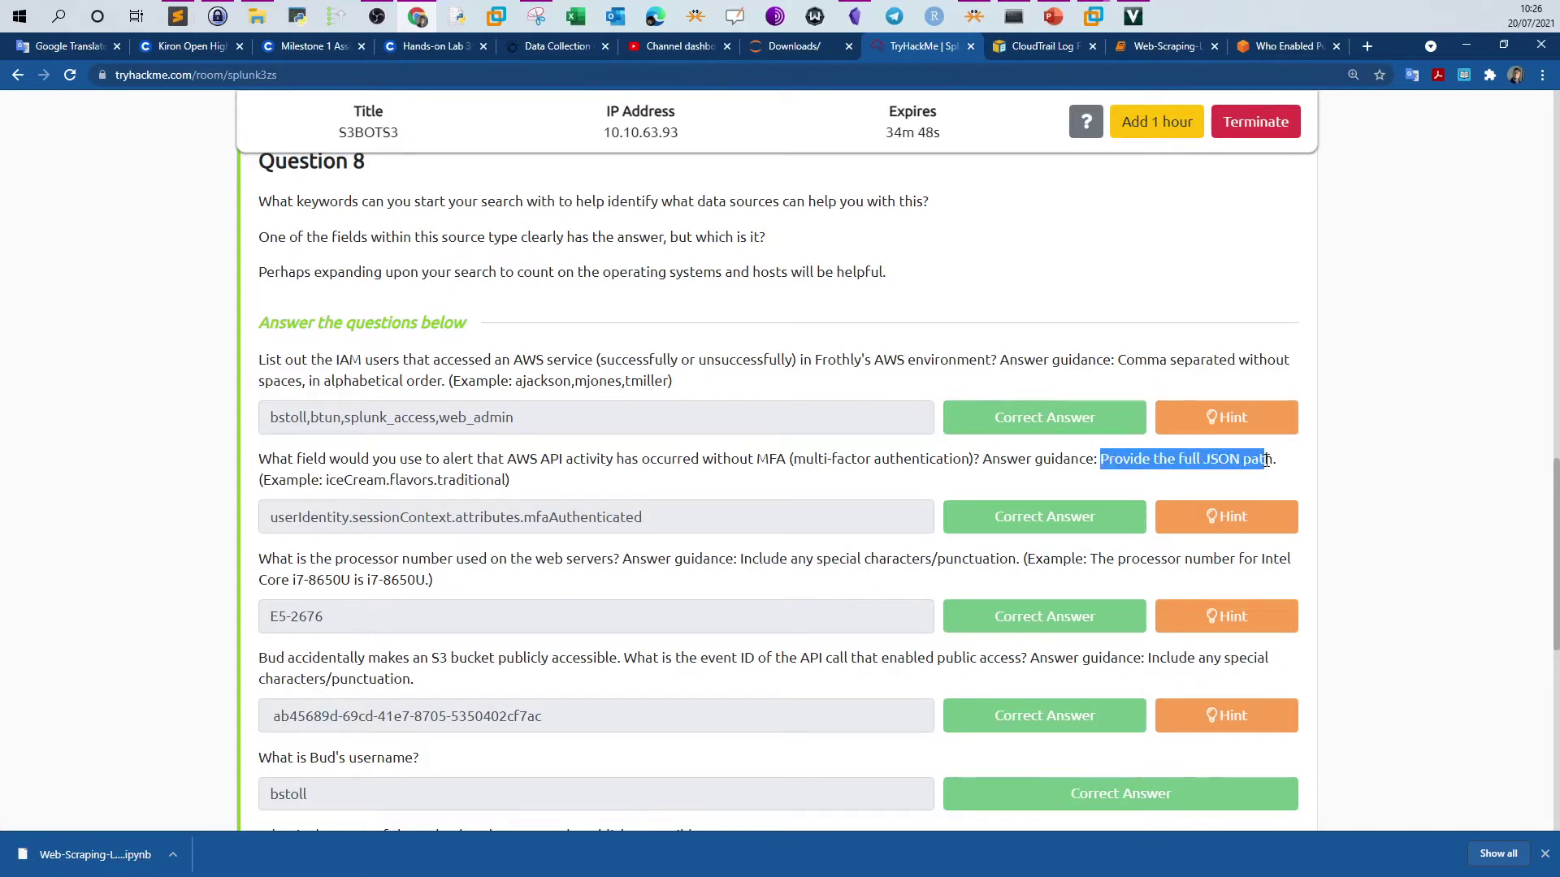
drag(334, 480, 456, 480)
click(461, 480)
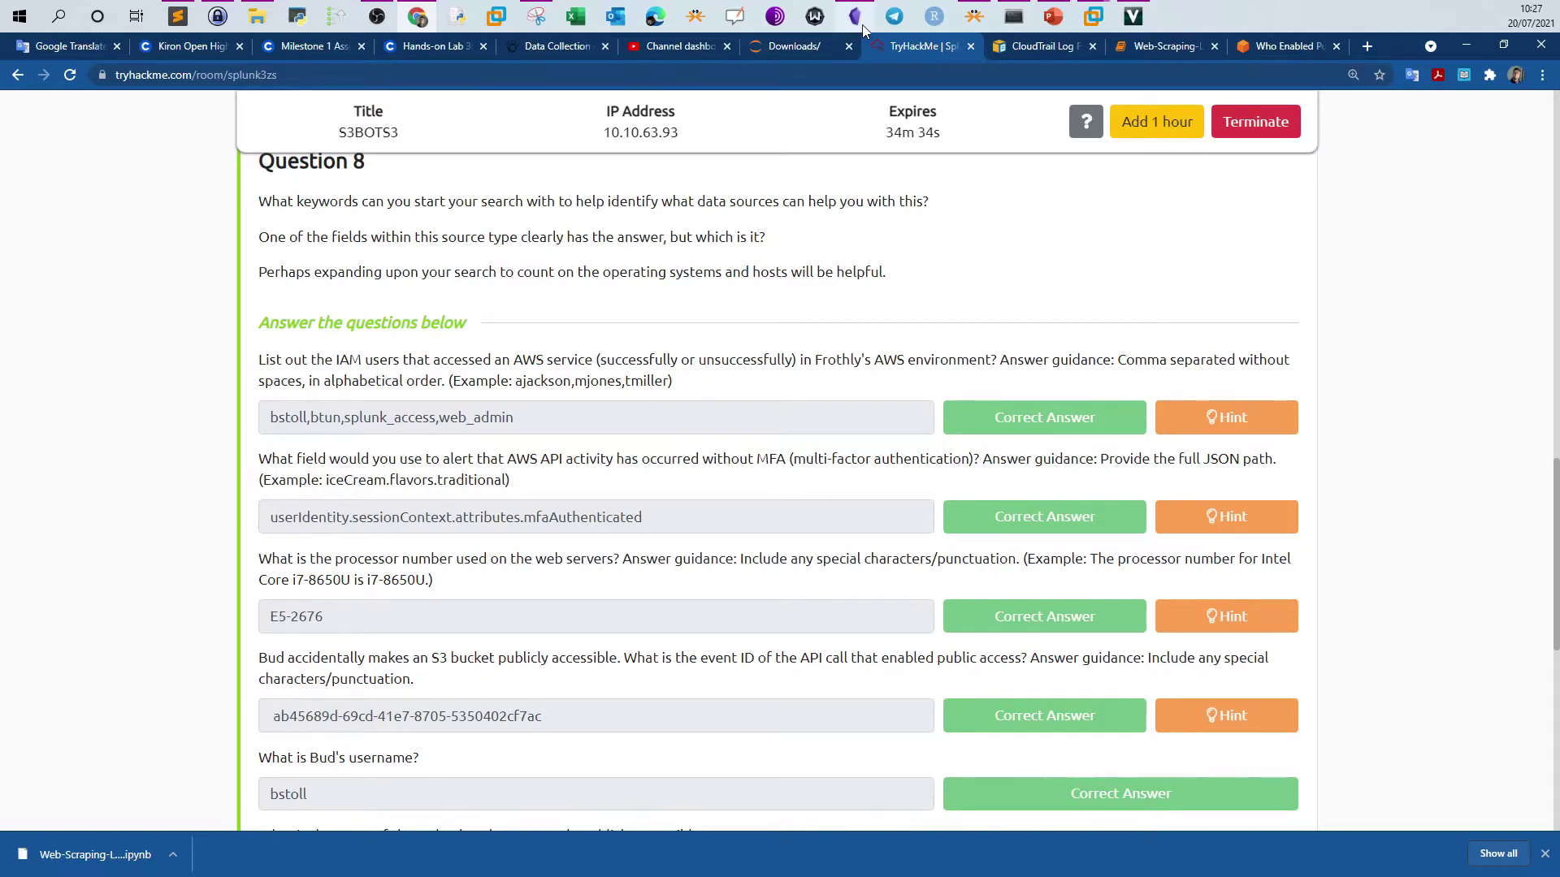
- Switch to Splunk, reduce the query to index="botsv3" sourcetype="aws:cloudtrail", and run the search
click(1092, 17)
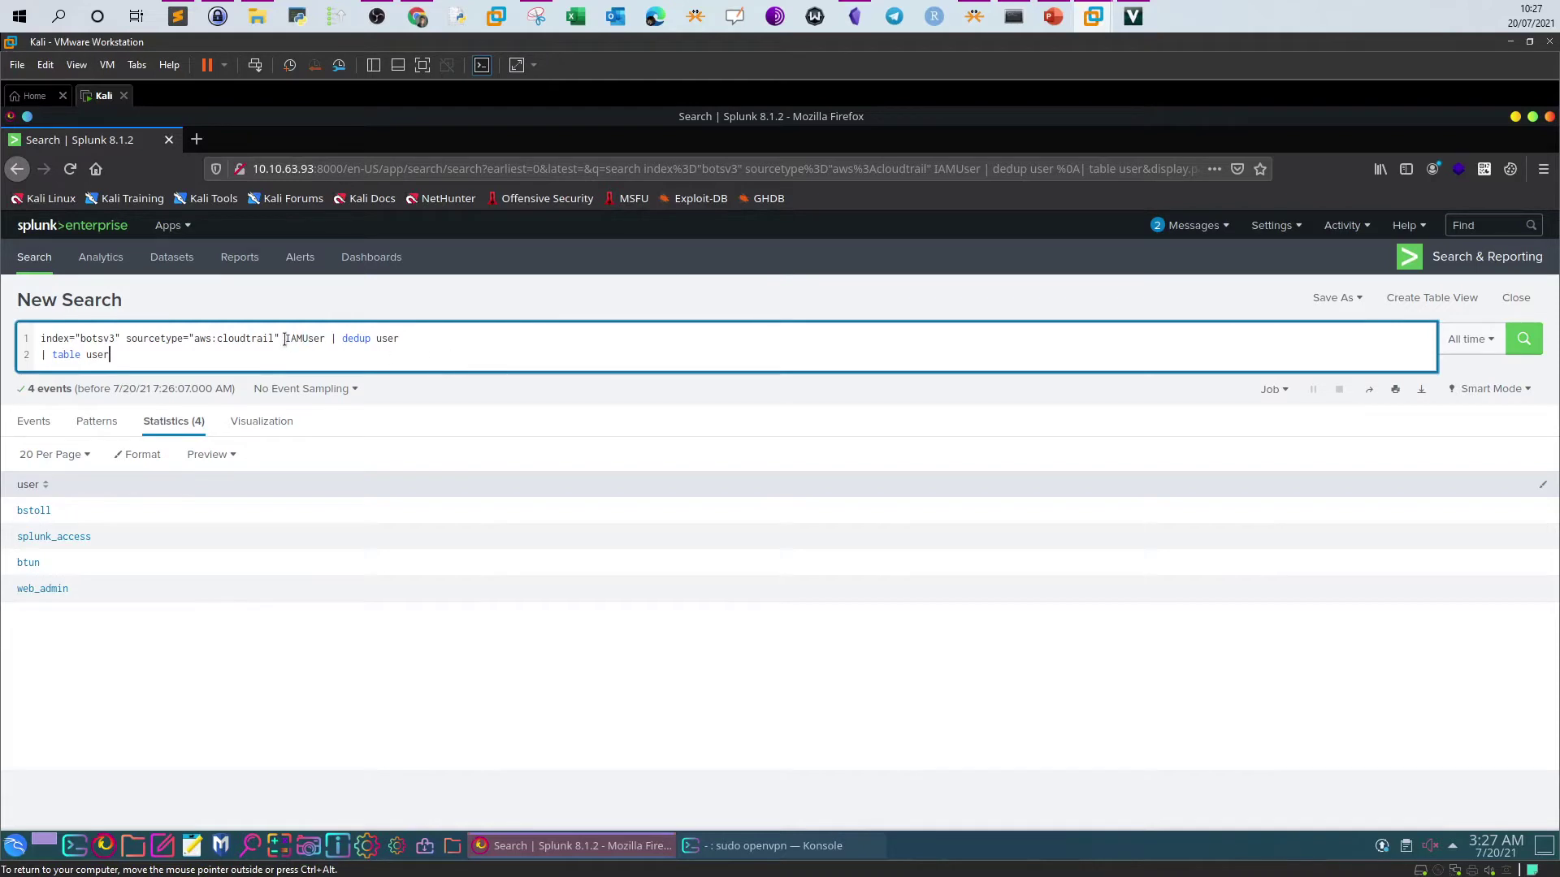
drag(285, 339, 297, 351)
key(BackSpace)
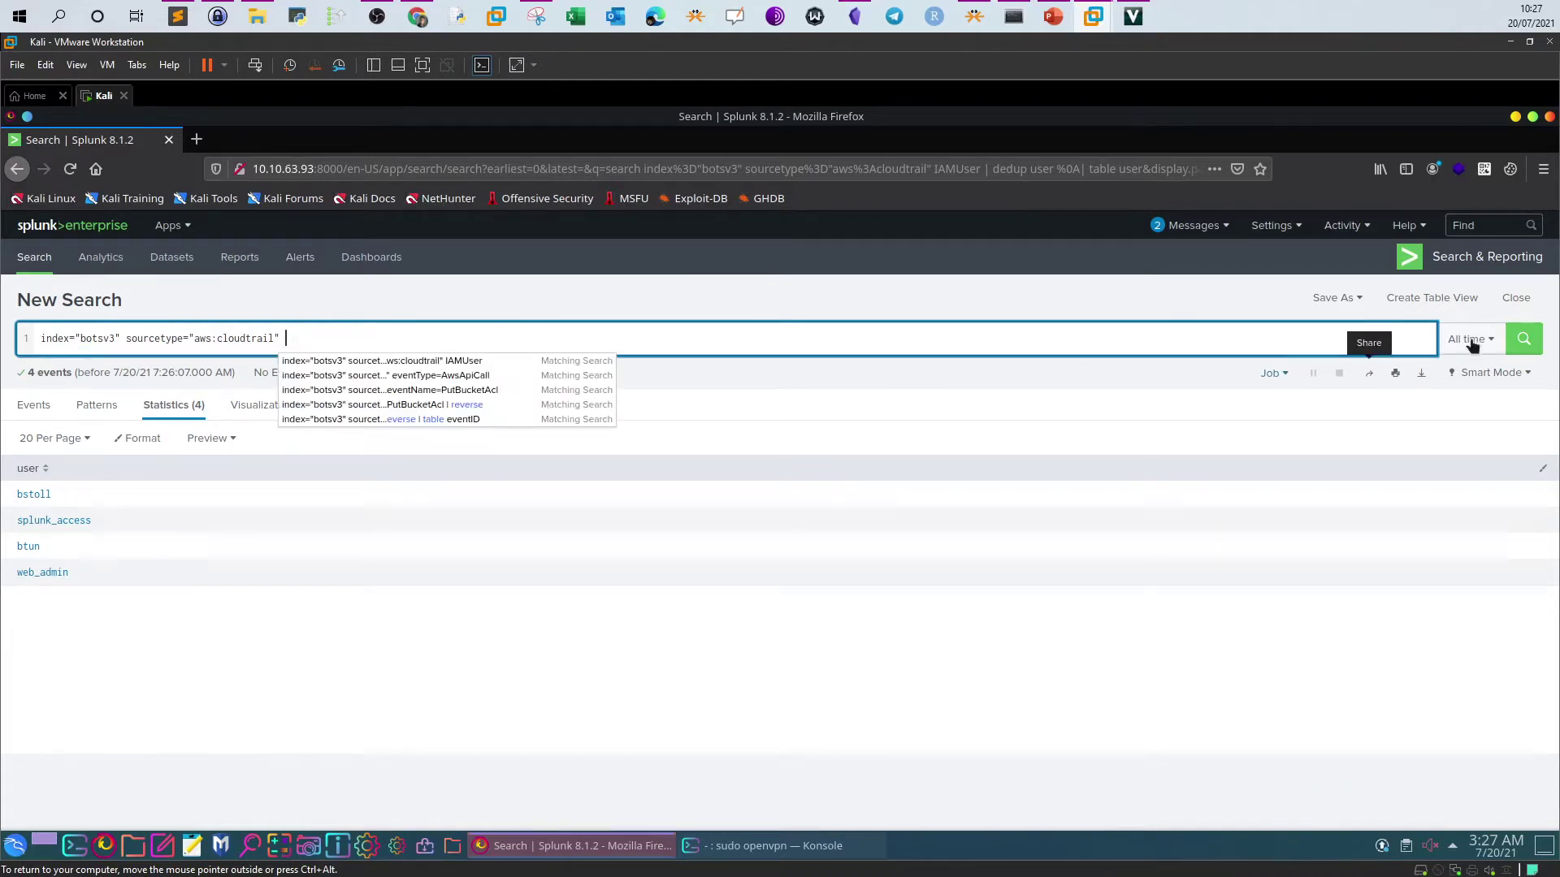
key(Return)
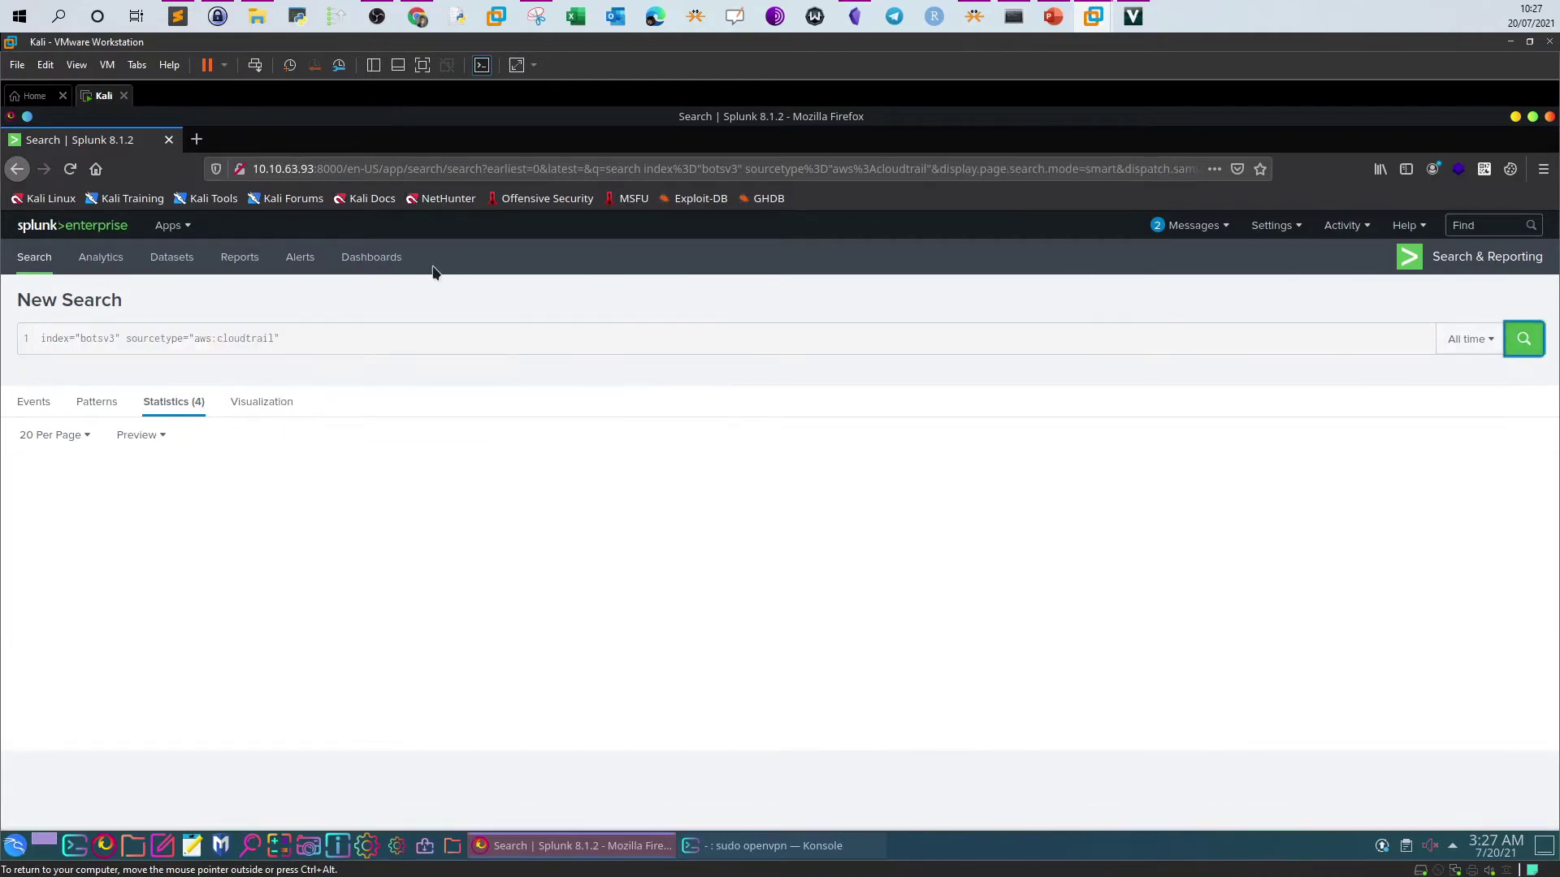
- Copy the MFA question's query from the Obsidian Splunk note and replace the query in Splunk with it
click(854, 17)
scroll(772, 398, down, 1)
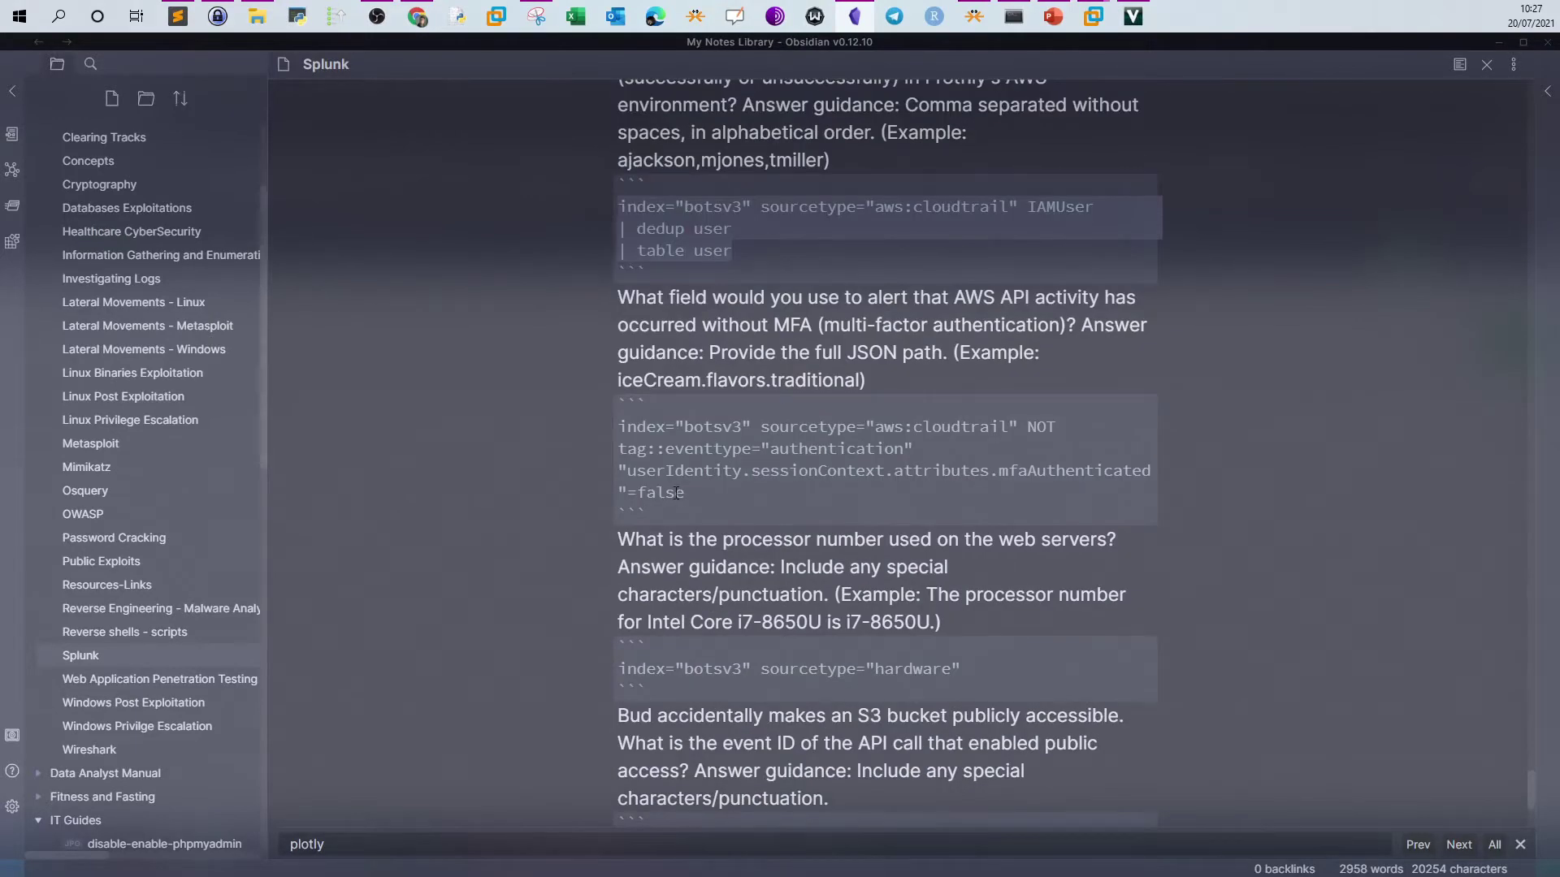
drag(689, 493, 613, 427)
key(ctrl+c)
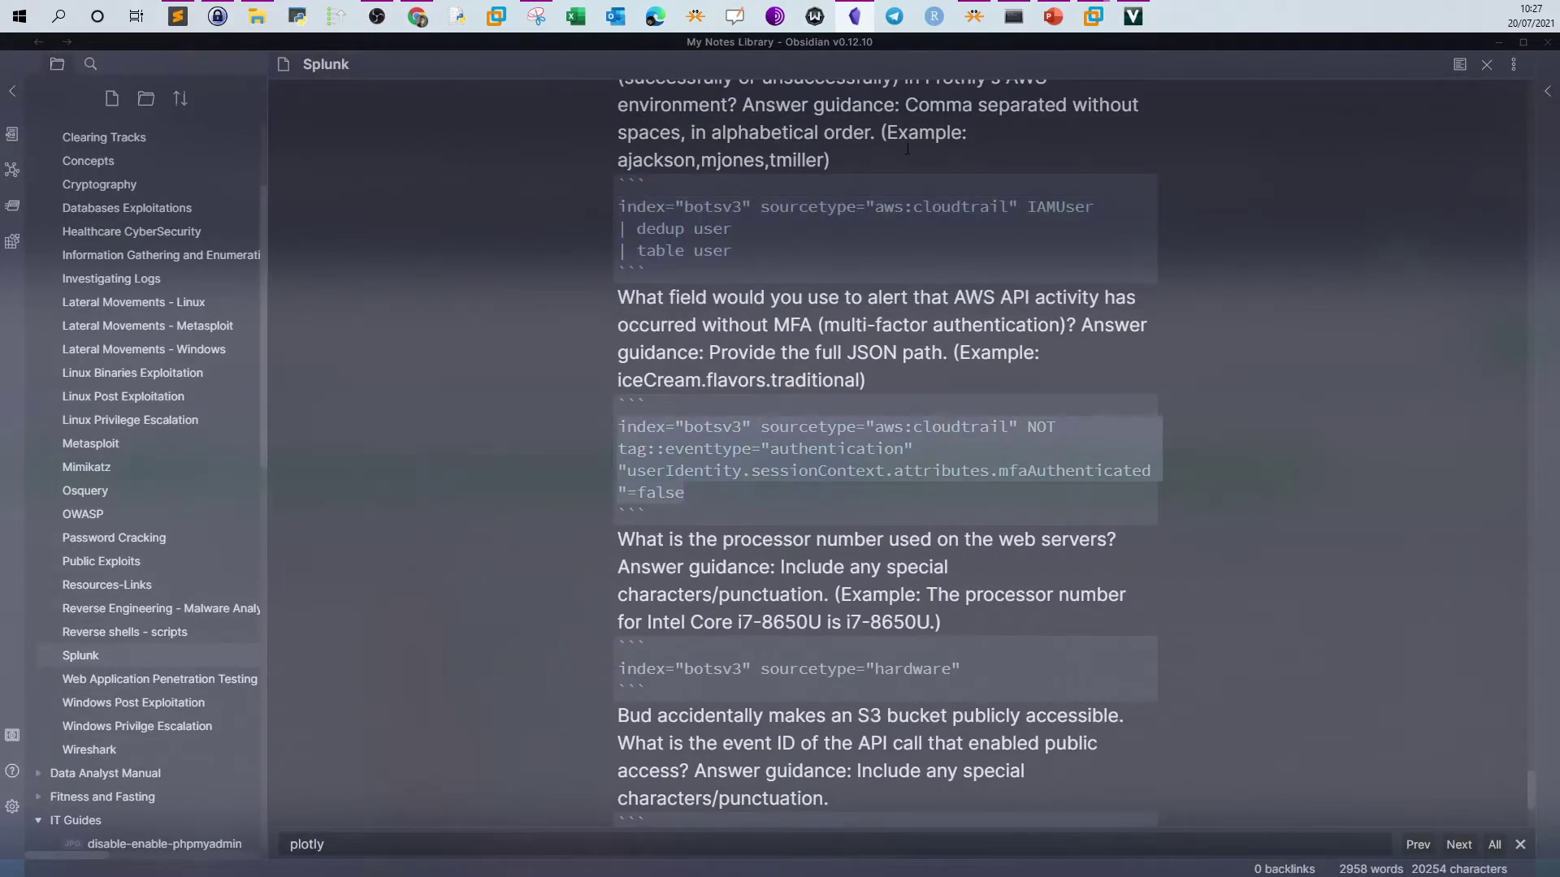
click(863, 30)
click(327, 339)
key(ctrl+a)
key(ctrl+v)
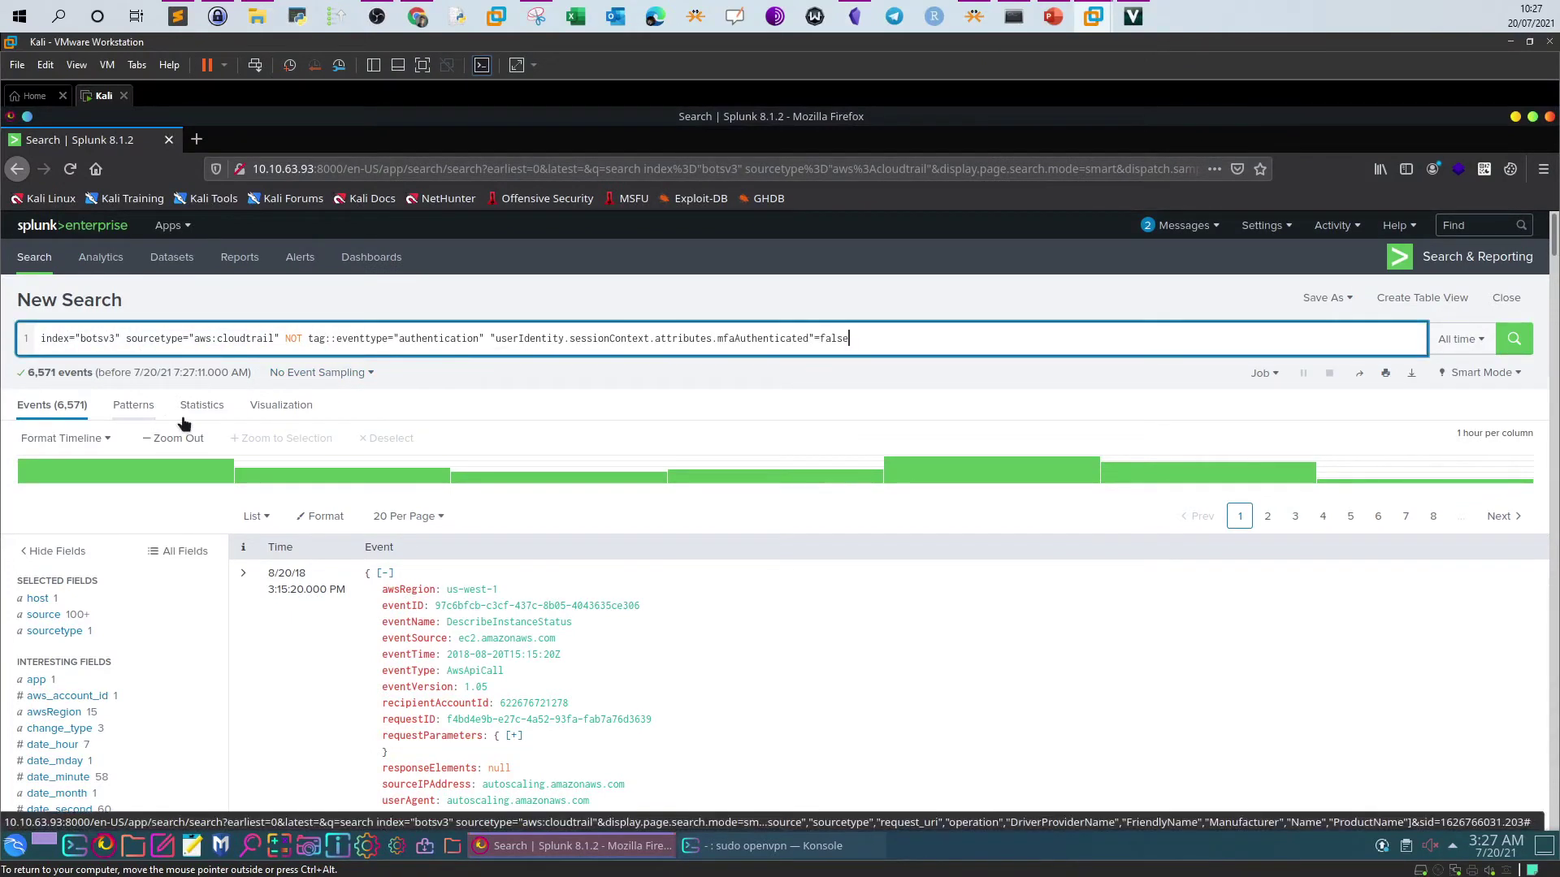
- Review the pasted query and remove its "userIdentity.sessionContext.attributes.mfaAuthenticated"=false condition
click(281, 337)
drag(269, 337, 57, 418)
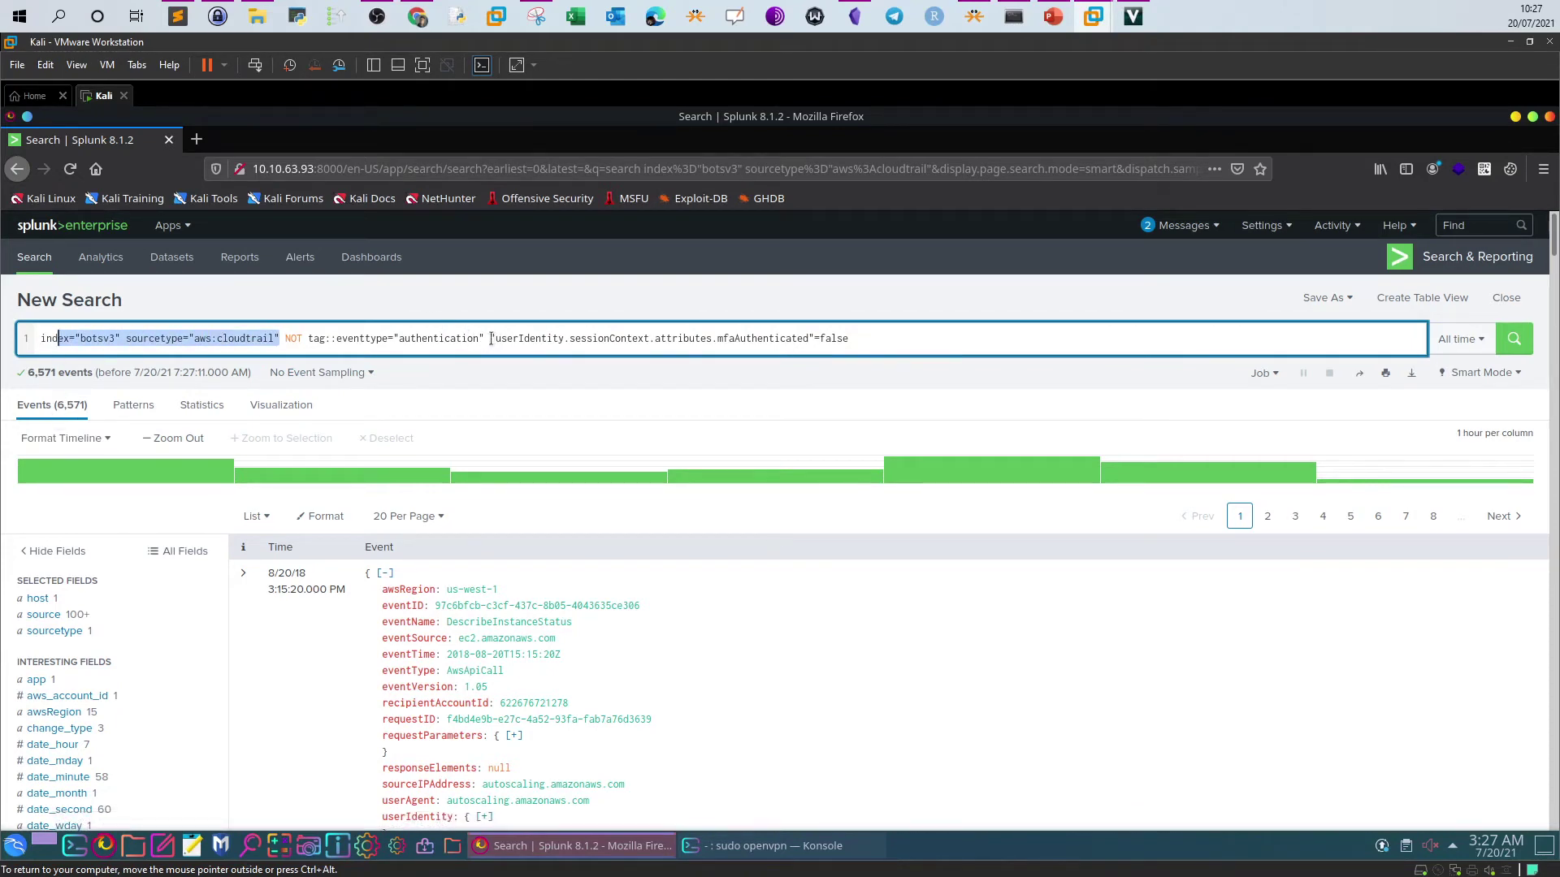
drag(491, 338, 655, 338)
shift+click(909, 349)
key(BackSpace)
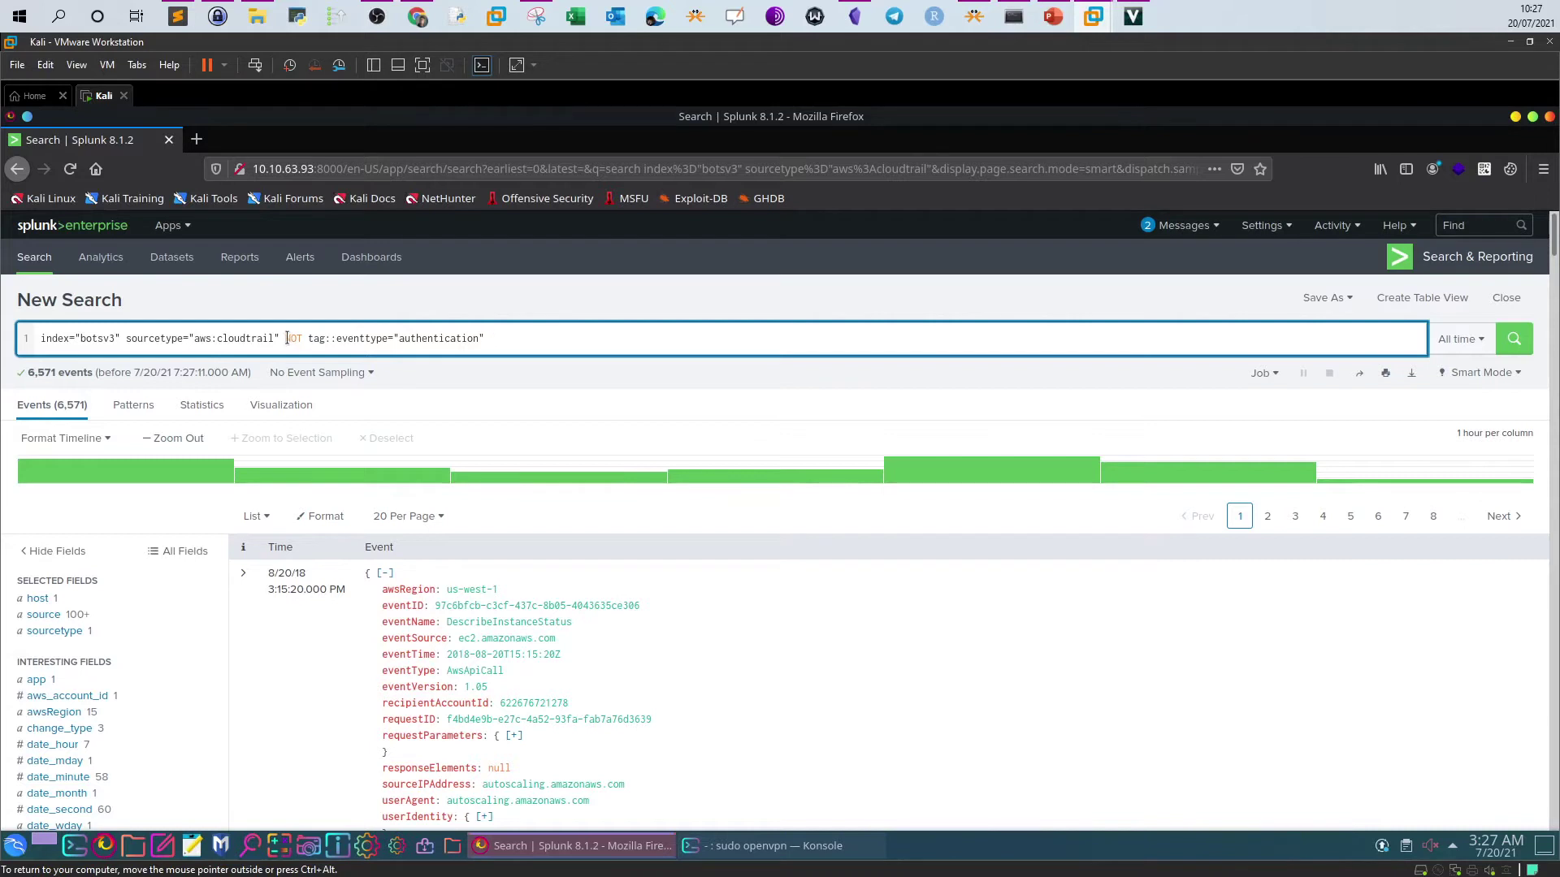
- Review the NOT tag::eventtype="authentication" exclusion and examine the values of the tag::eventtype field among the interesting fields
drag(488, 340, 307, 339)
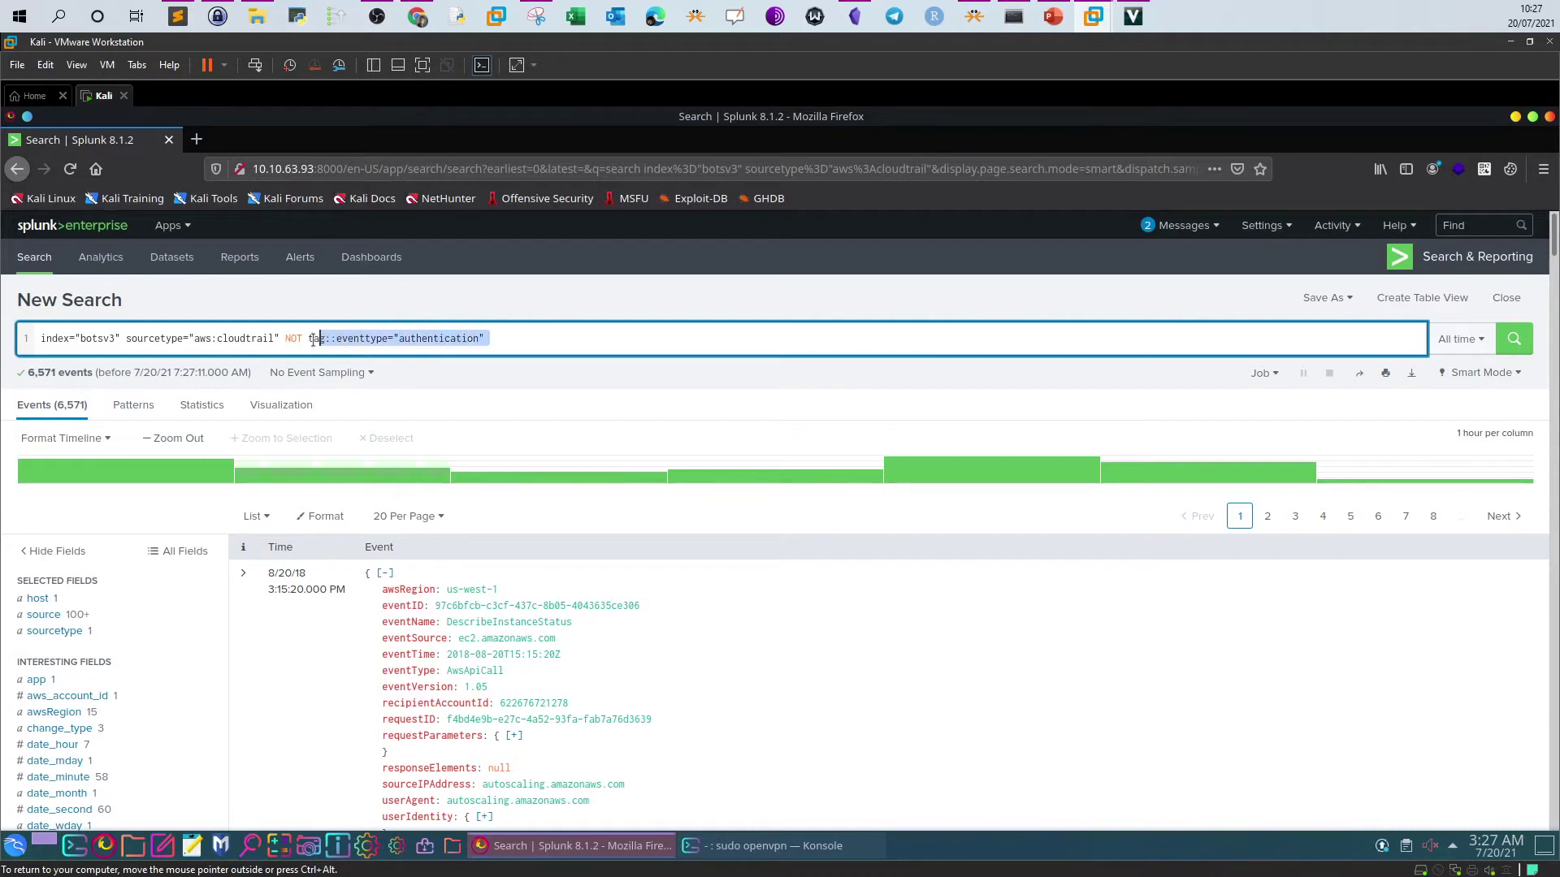
click(441, 340)
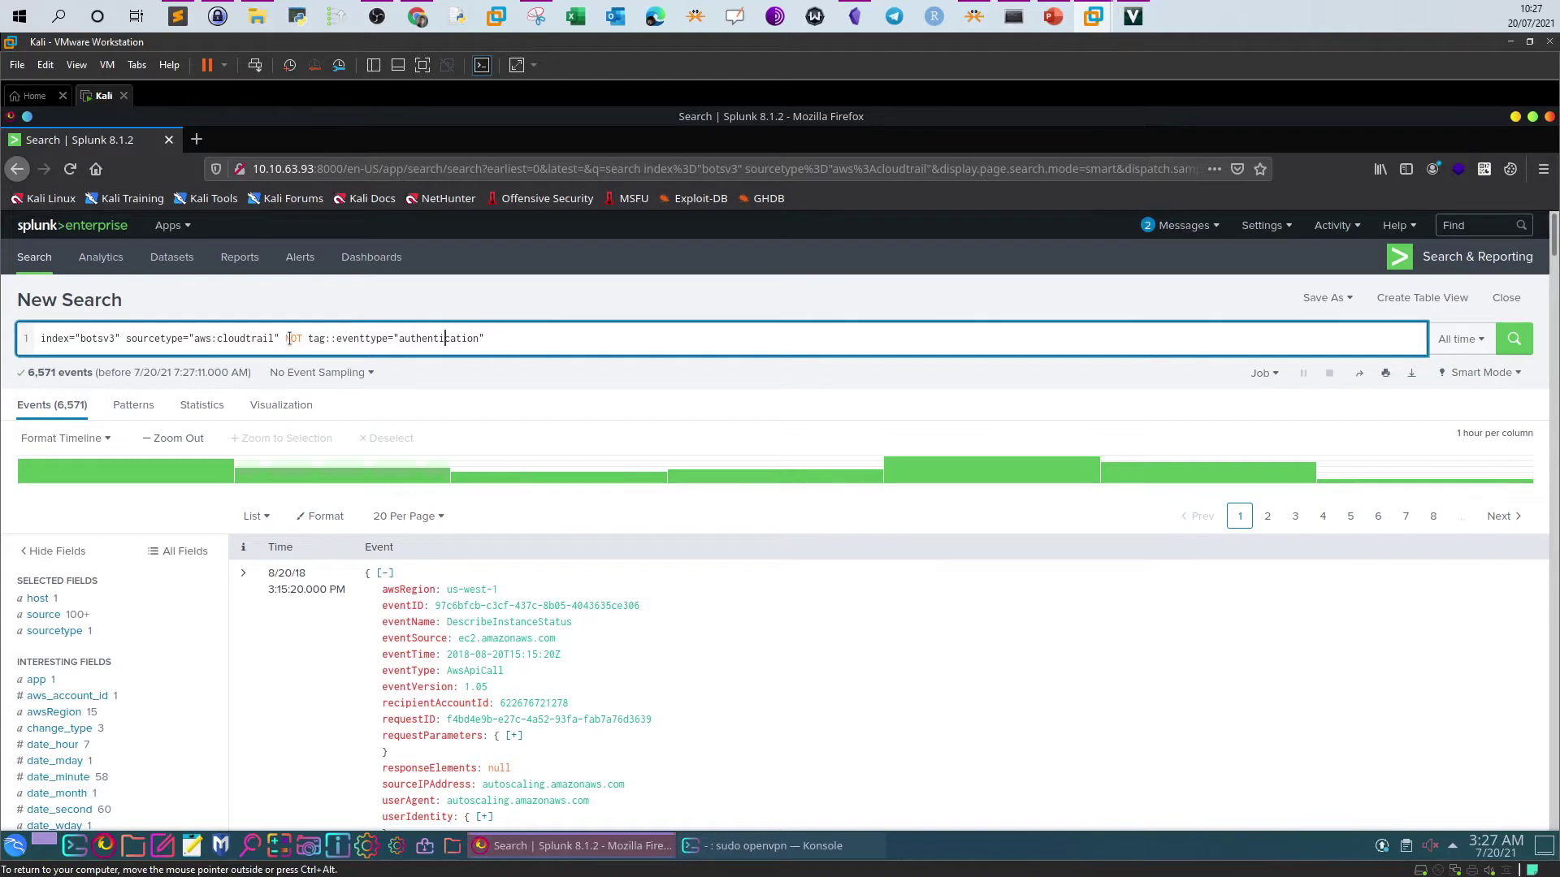
drag(283, 340, 306, 339)
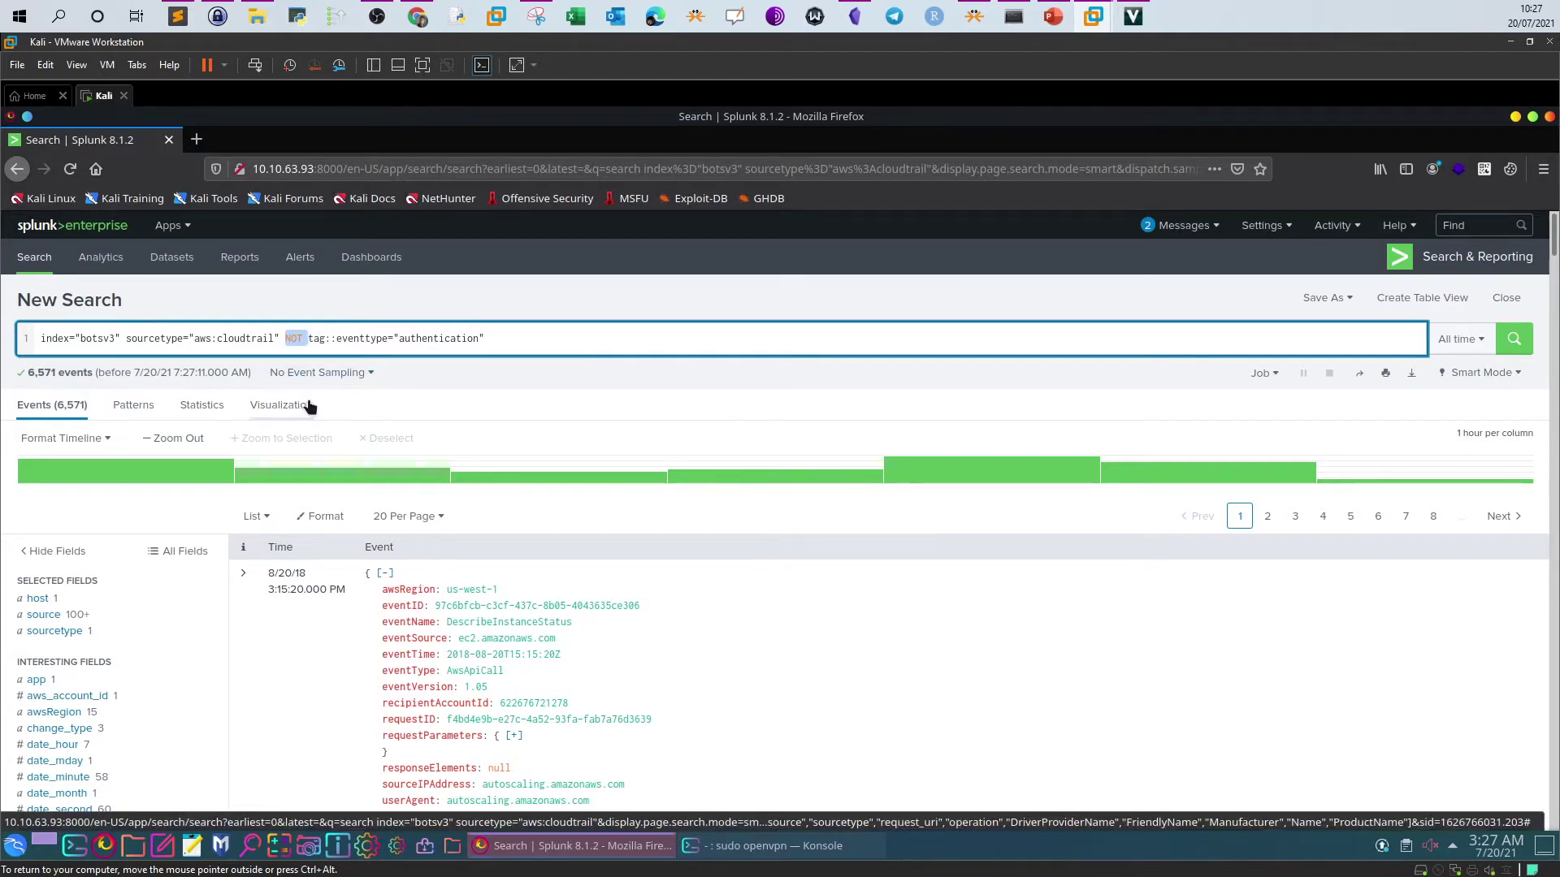
scroll(312, 406, down, 3)
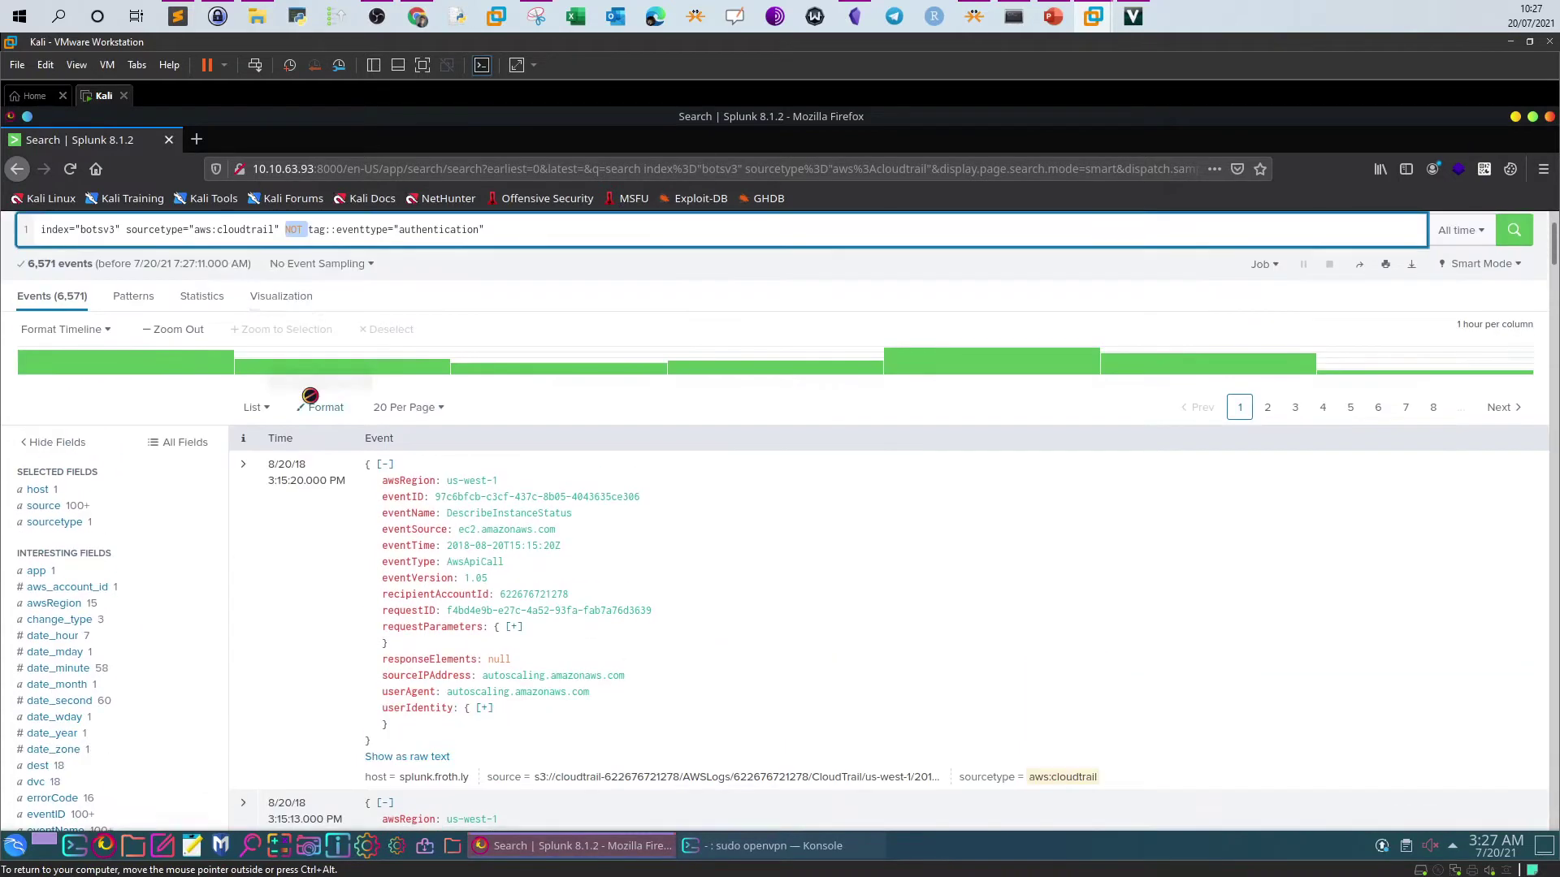
scroll(281, 408, down, 10)
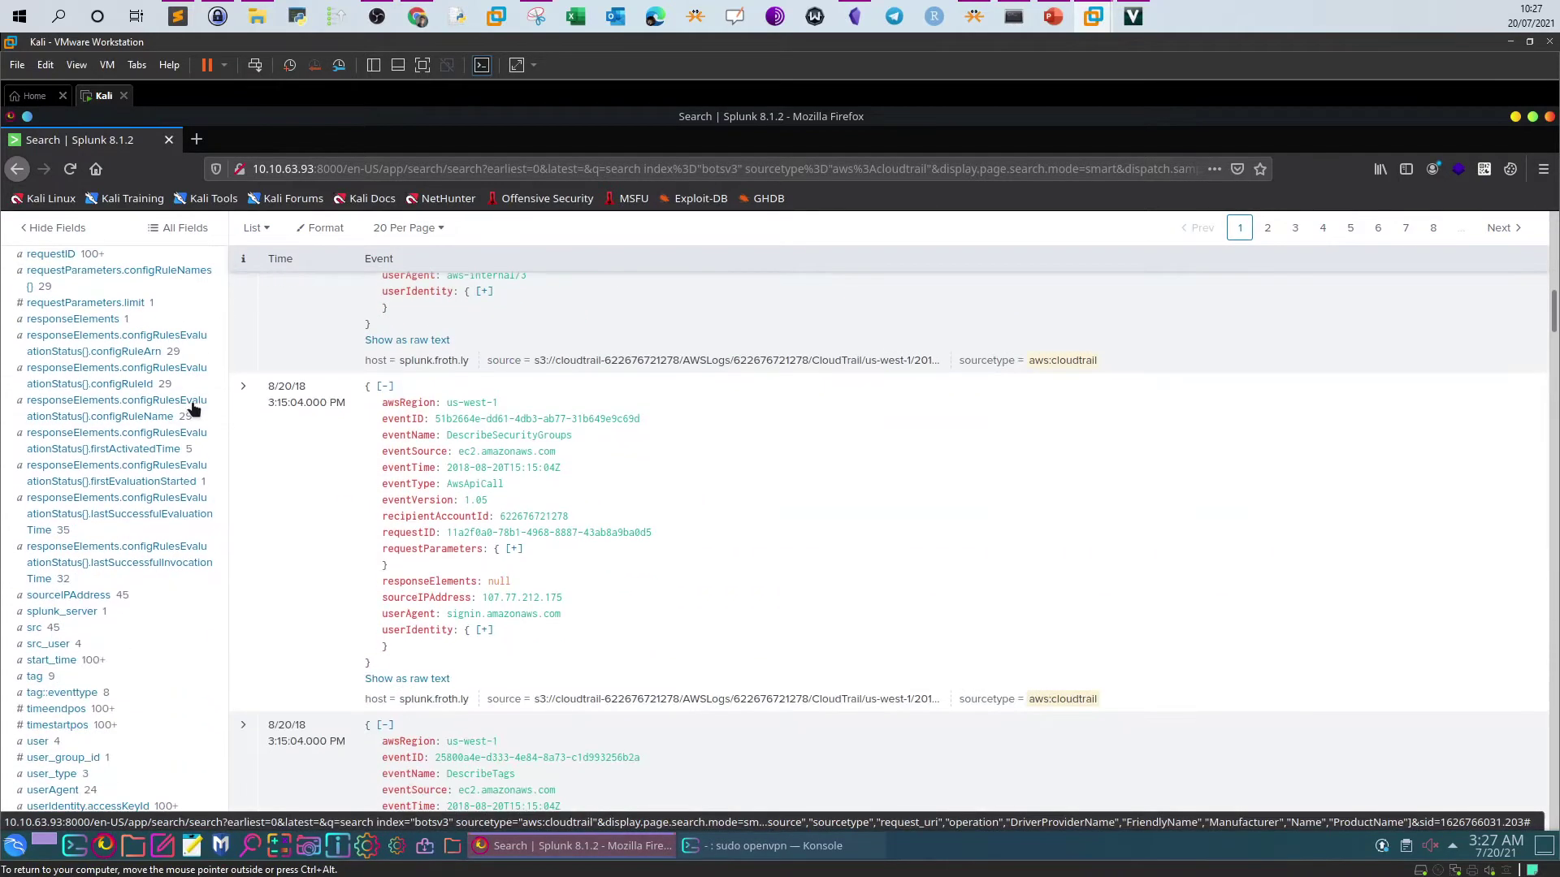
scroll(193, 409, down, 2)
scroll(193, 409, up, 5)
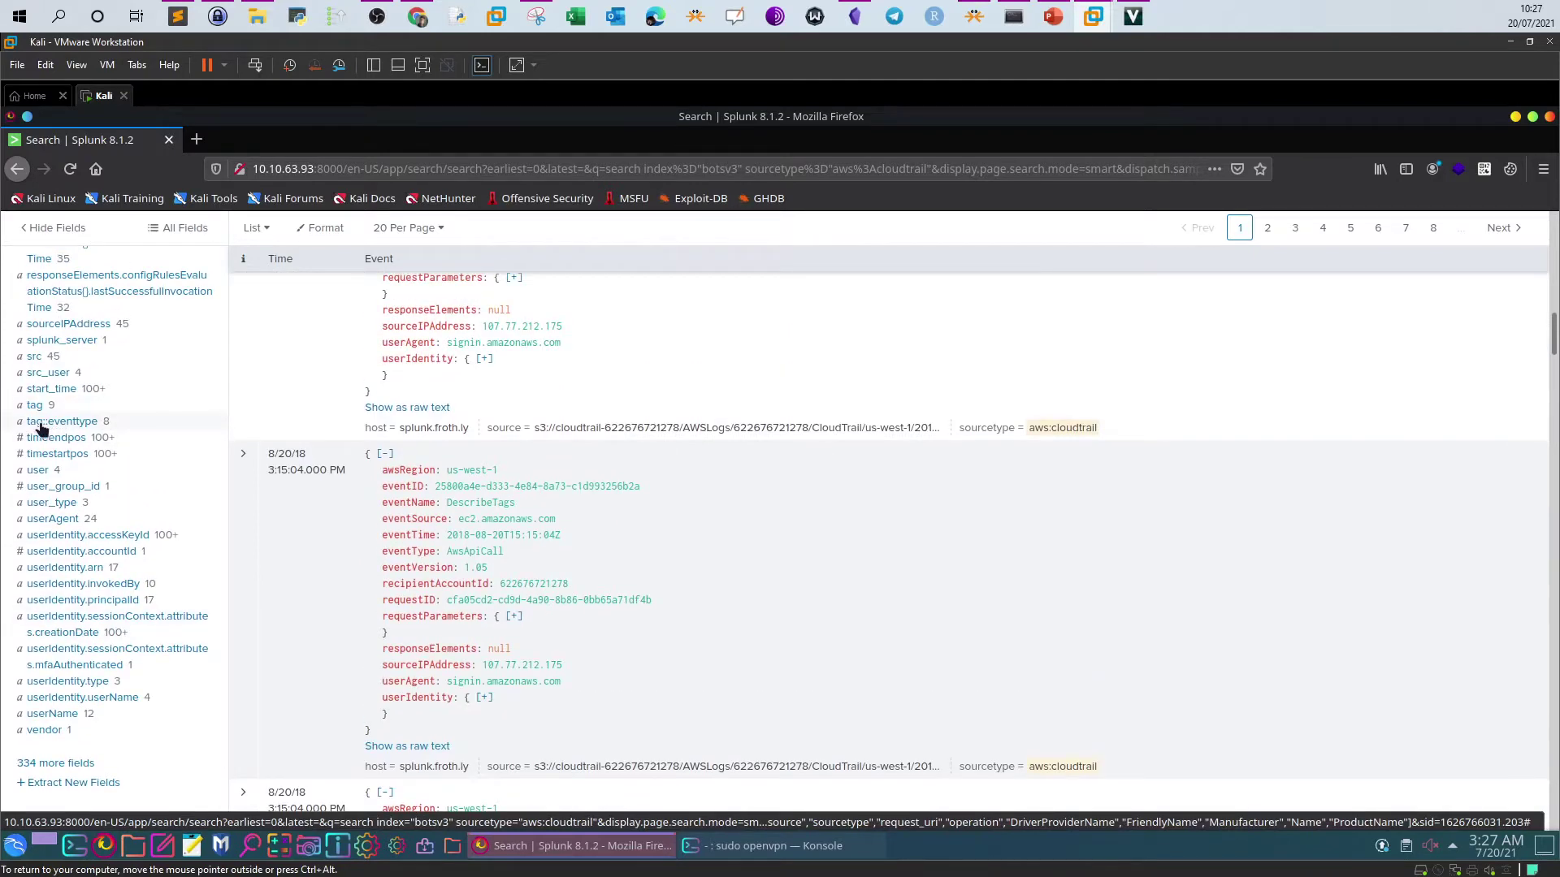
click(41, 428)
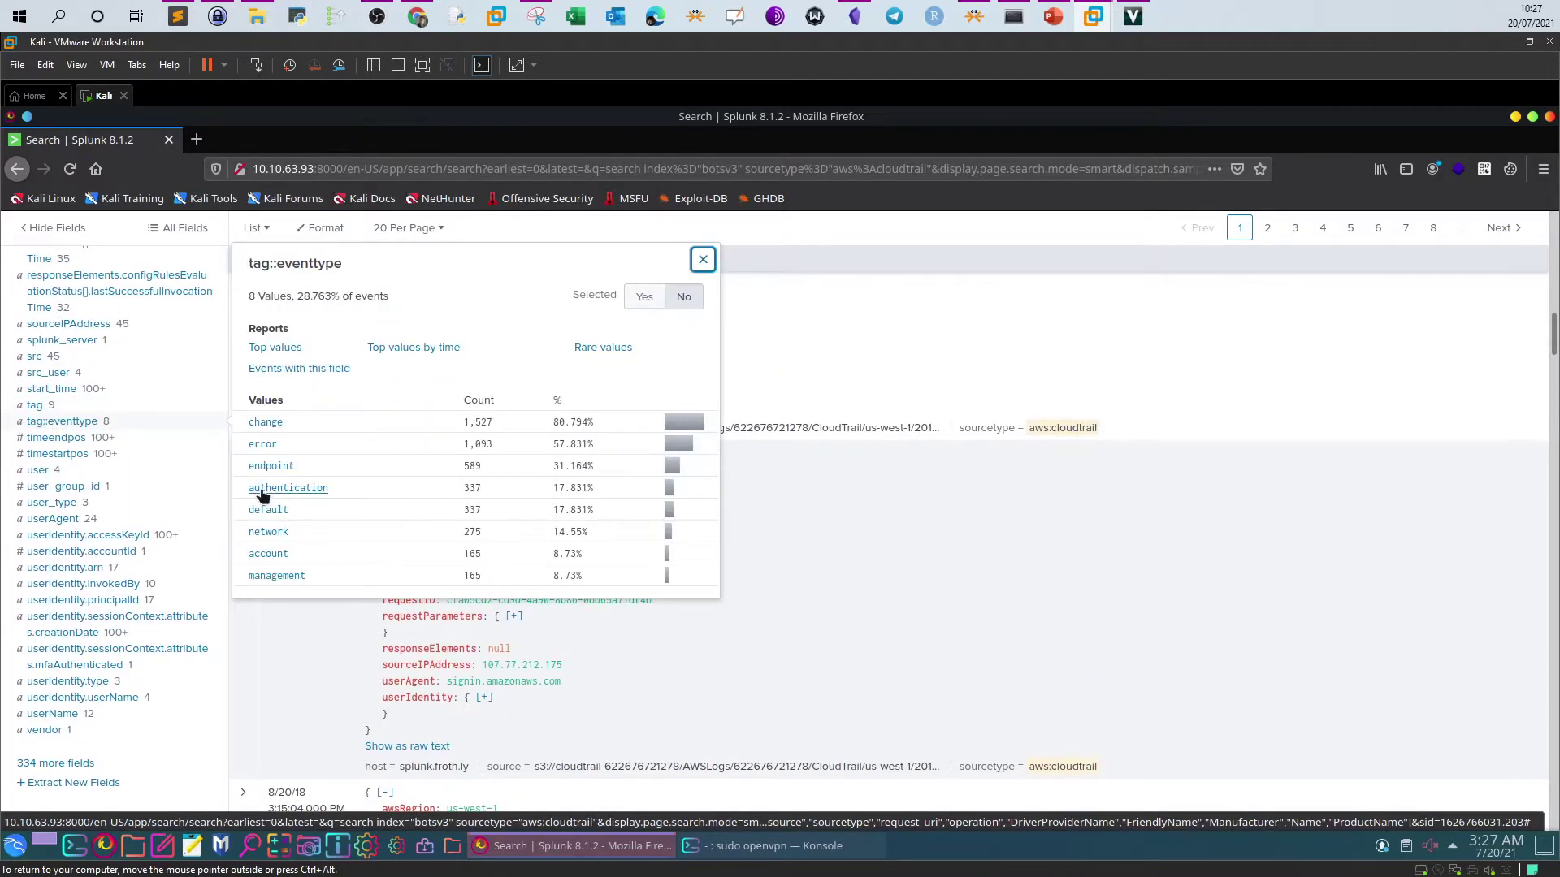
click(703, 259)
scroll(615, 359, down, 5)
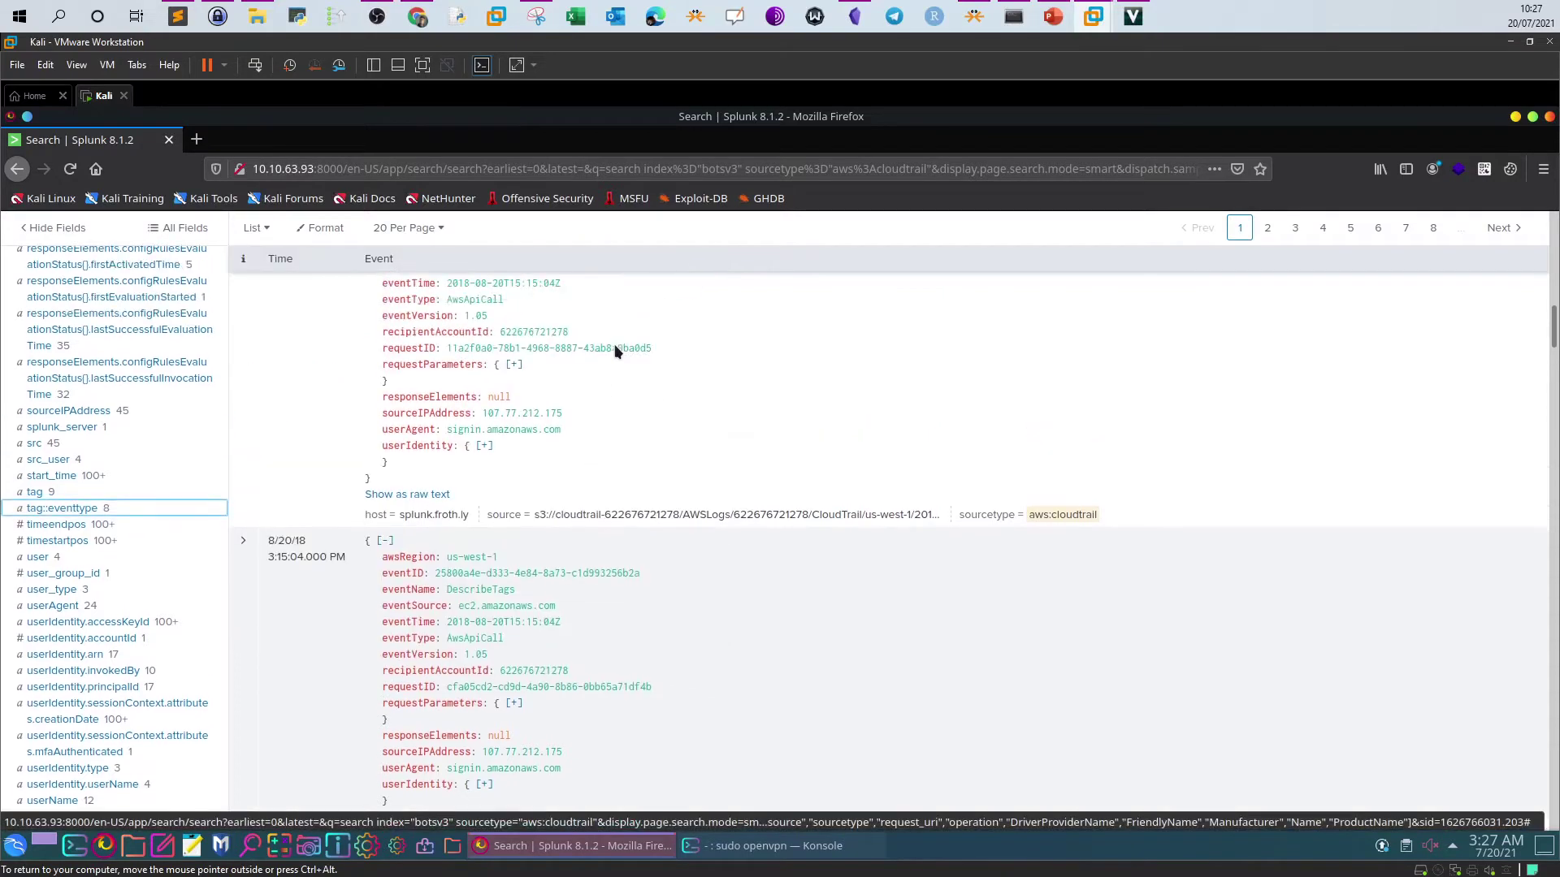
scroll(615, 359, up, 10)
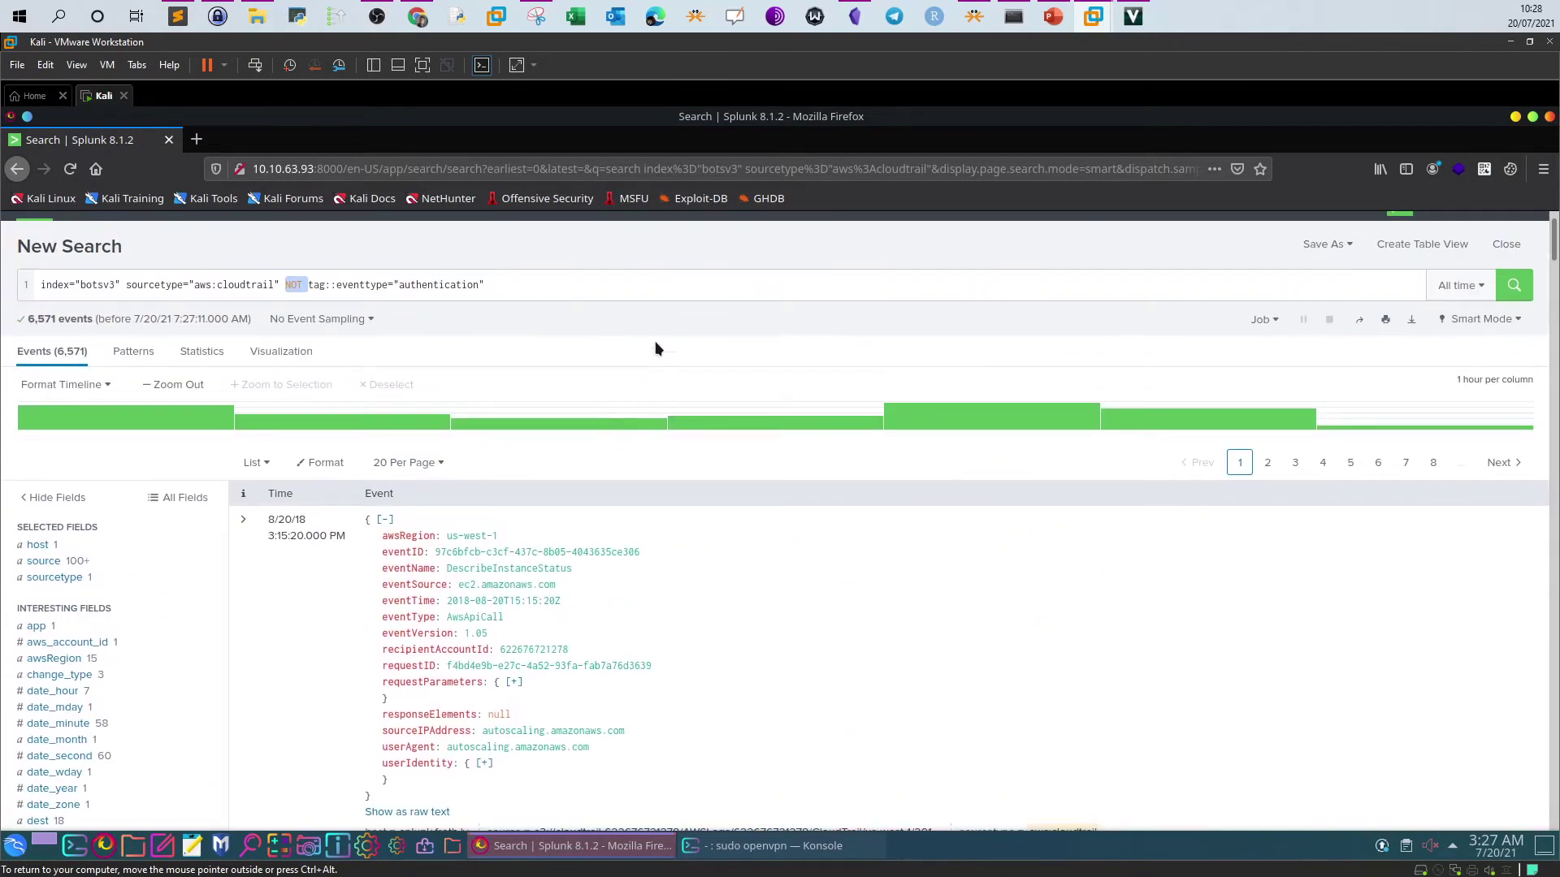
- Return to the TryHackMe room and read the Question 2 hint about excluding console login events
click(417, 17)
scroll(565, 299, up, 15)
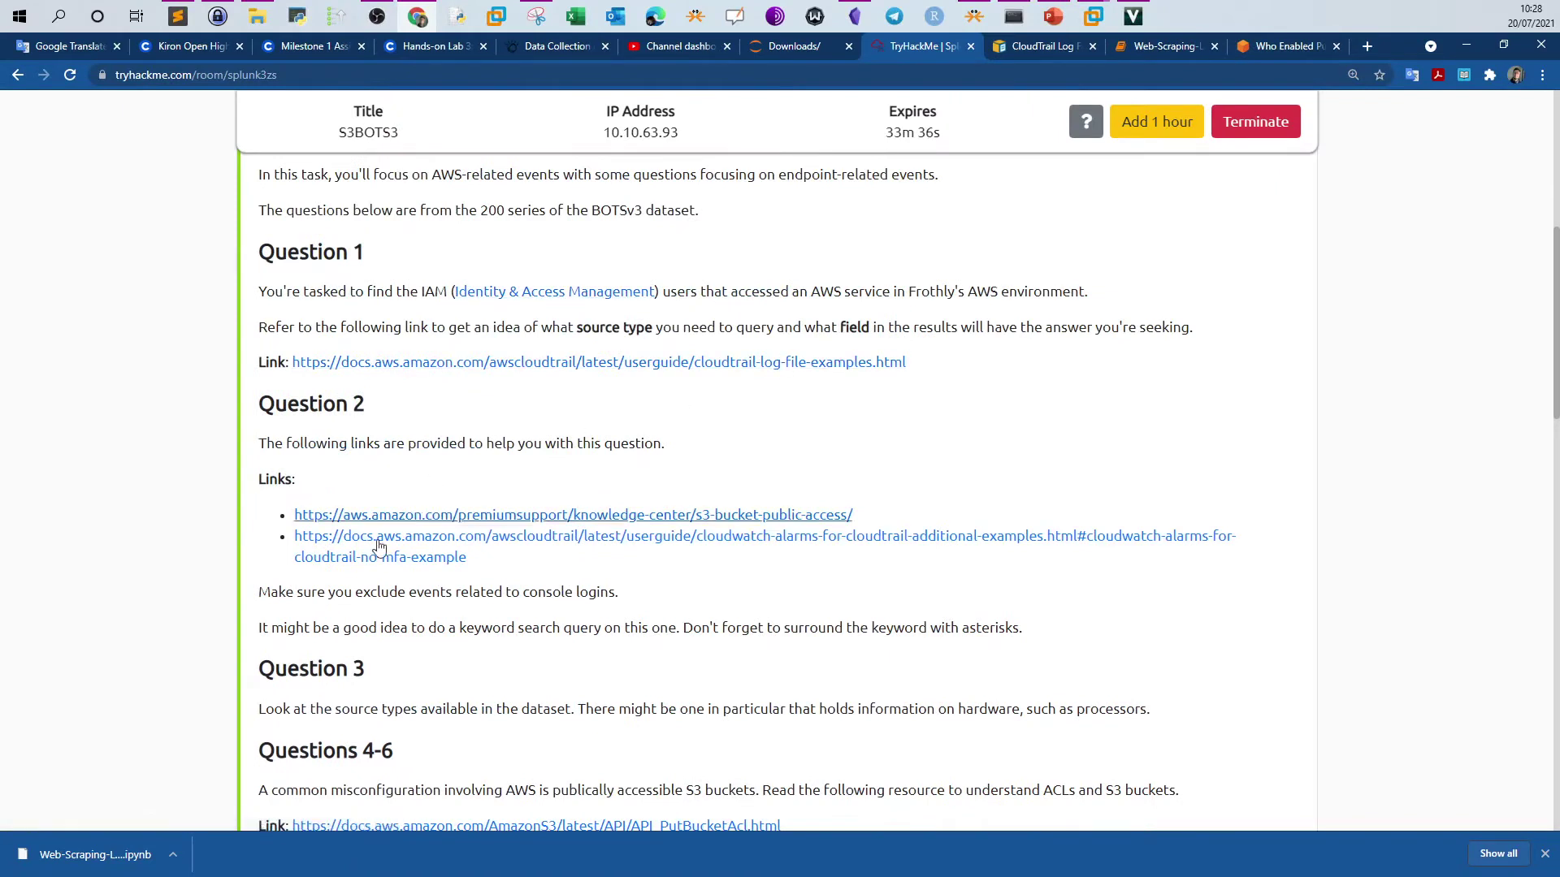
drag(262, 594, 625, 602)
- Switch back to Splunk and run the cloudtrail search with the NOT tag::eventtype="authentication" exclusion
click(1094, 15)
click(975, 90)
click(717, 280)
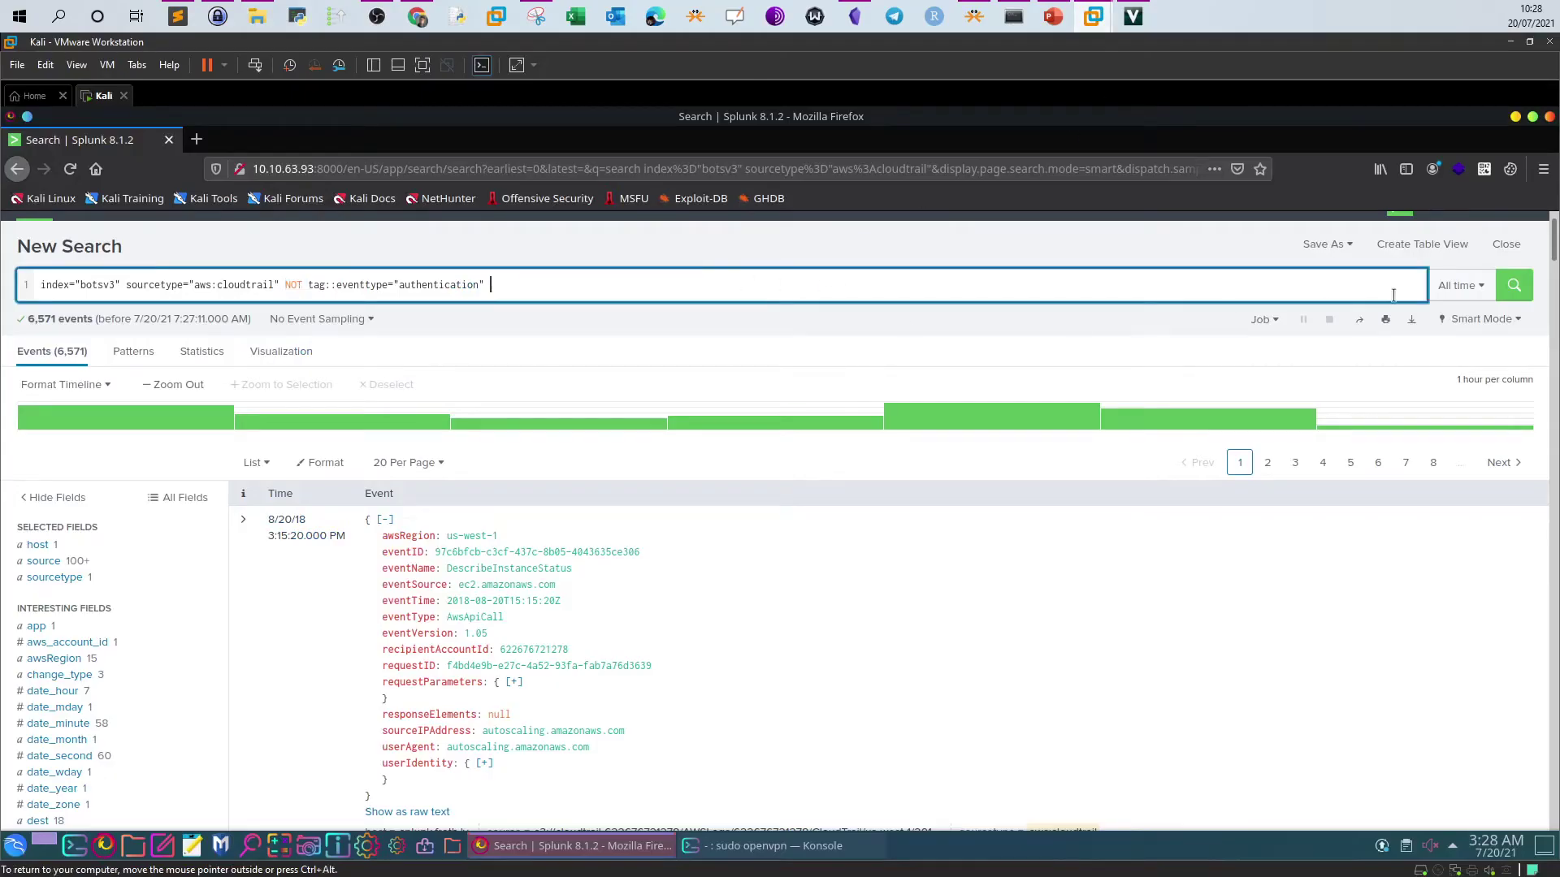
click(1513, 284)
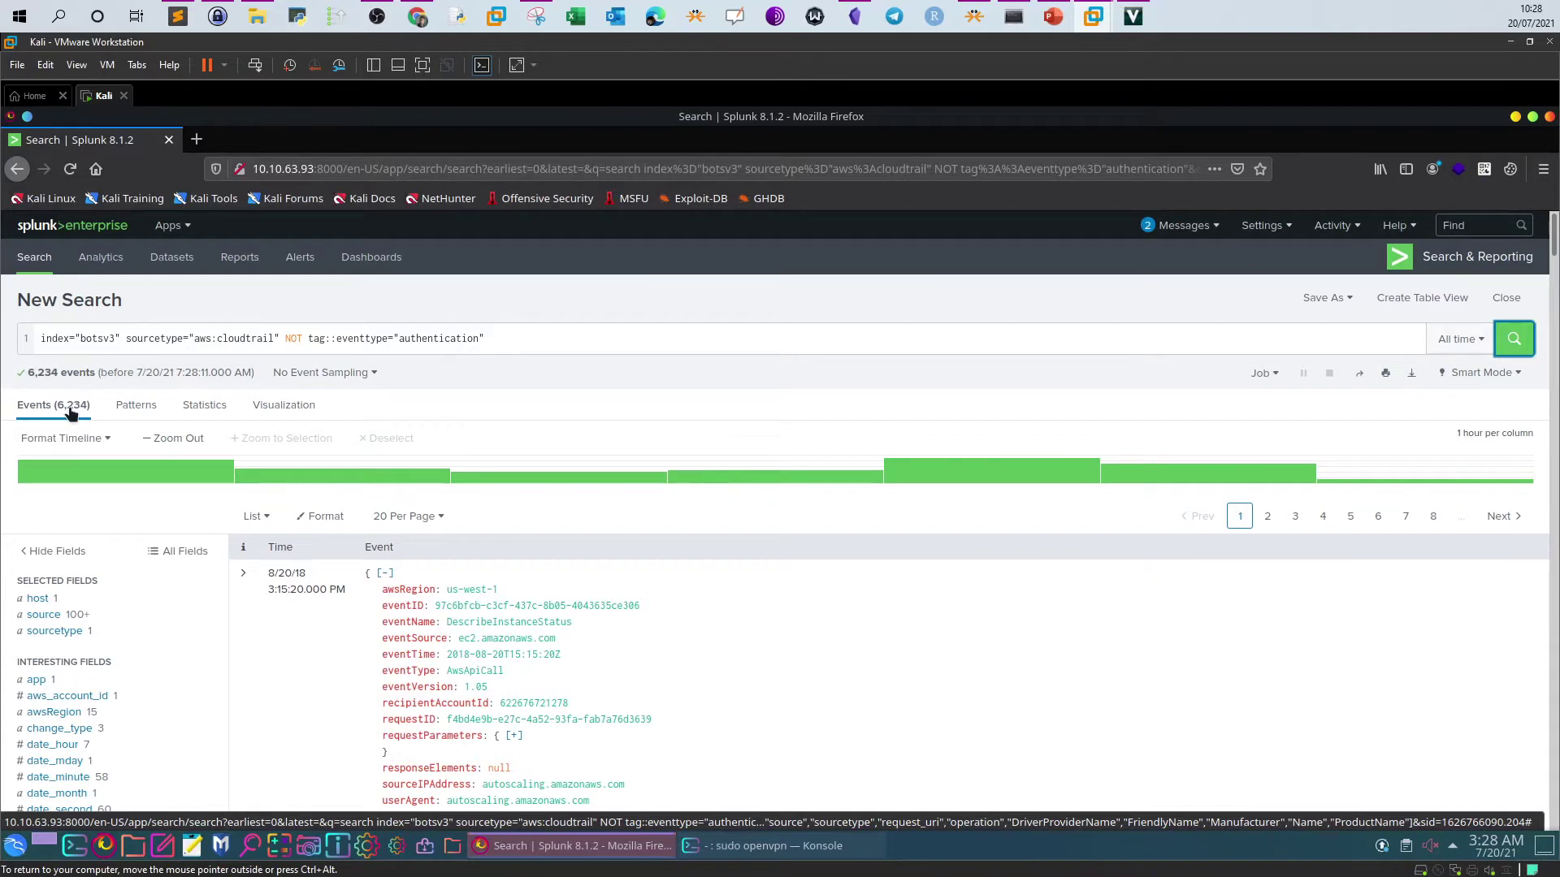
- Find the userIdentity.sessionContext.attributes.mfaAuthenticated field among the interesting fields and filter the search by its value false
scroll(134, 447, down, 5)
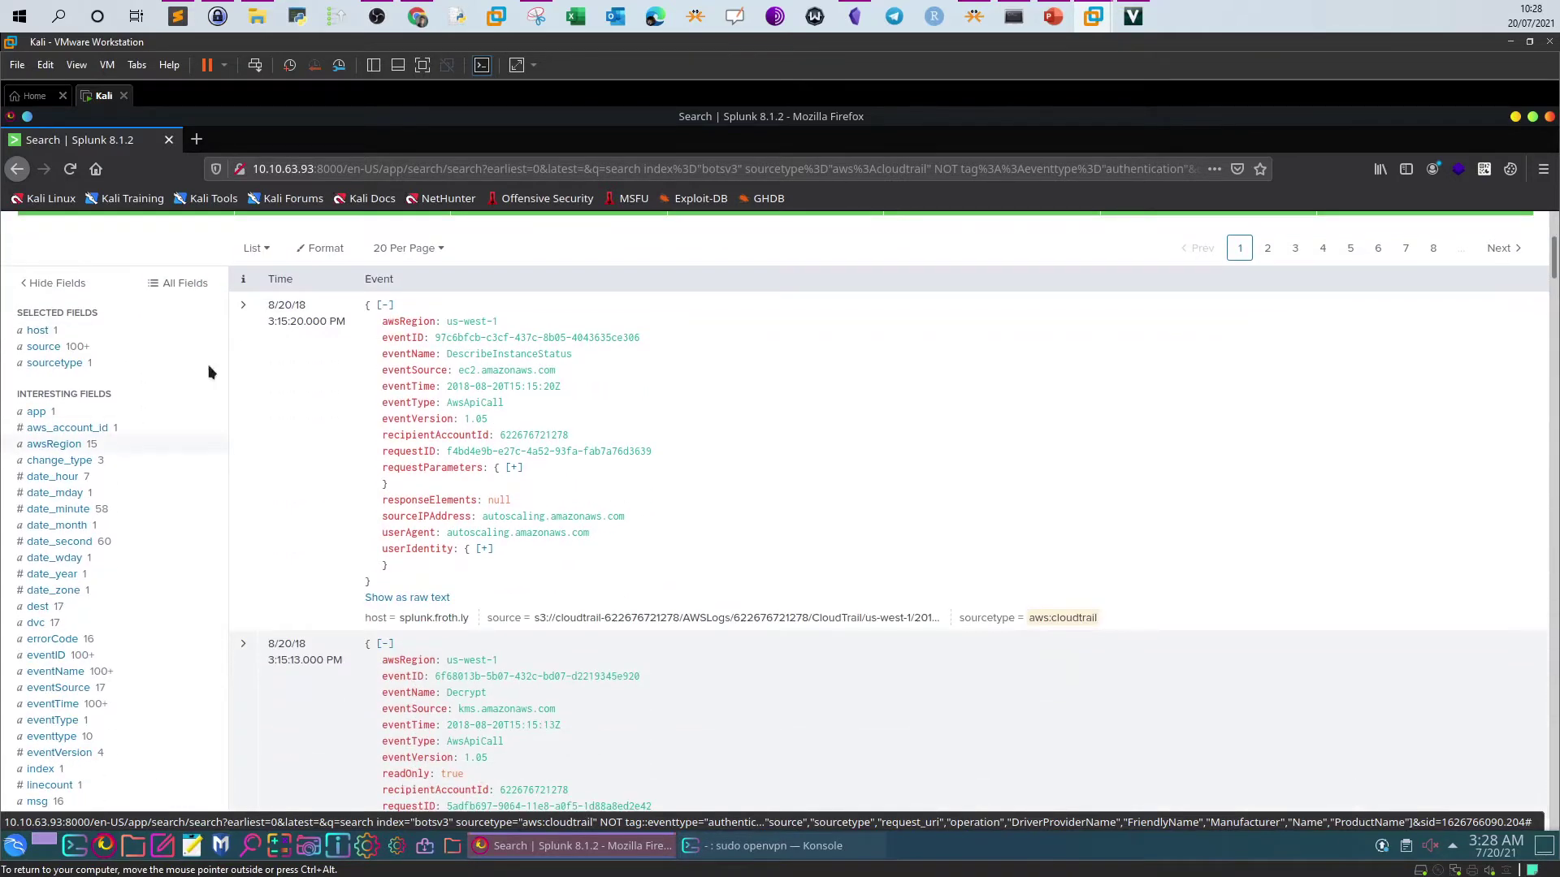
scroll(219, 455, down, 10)
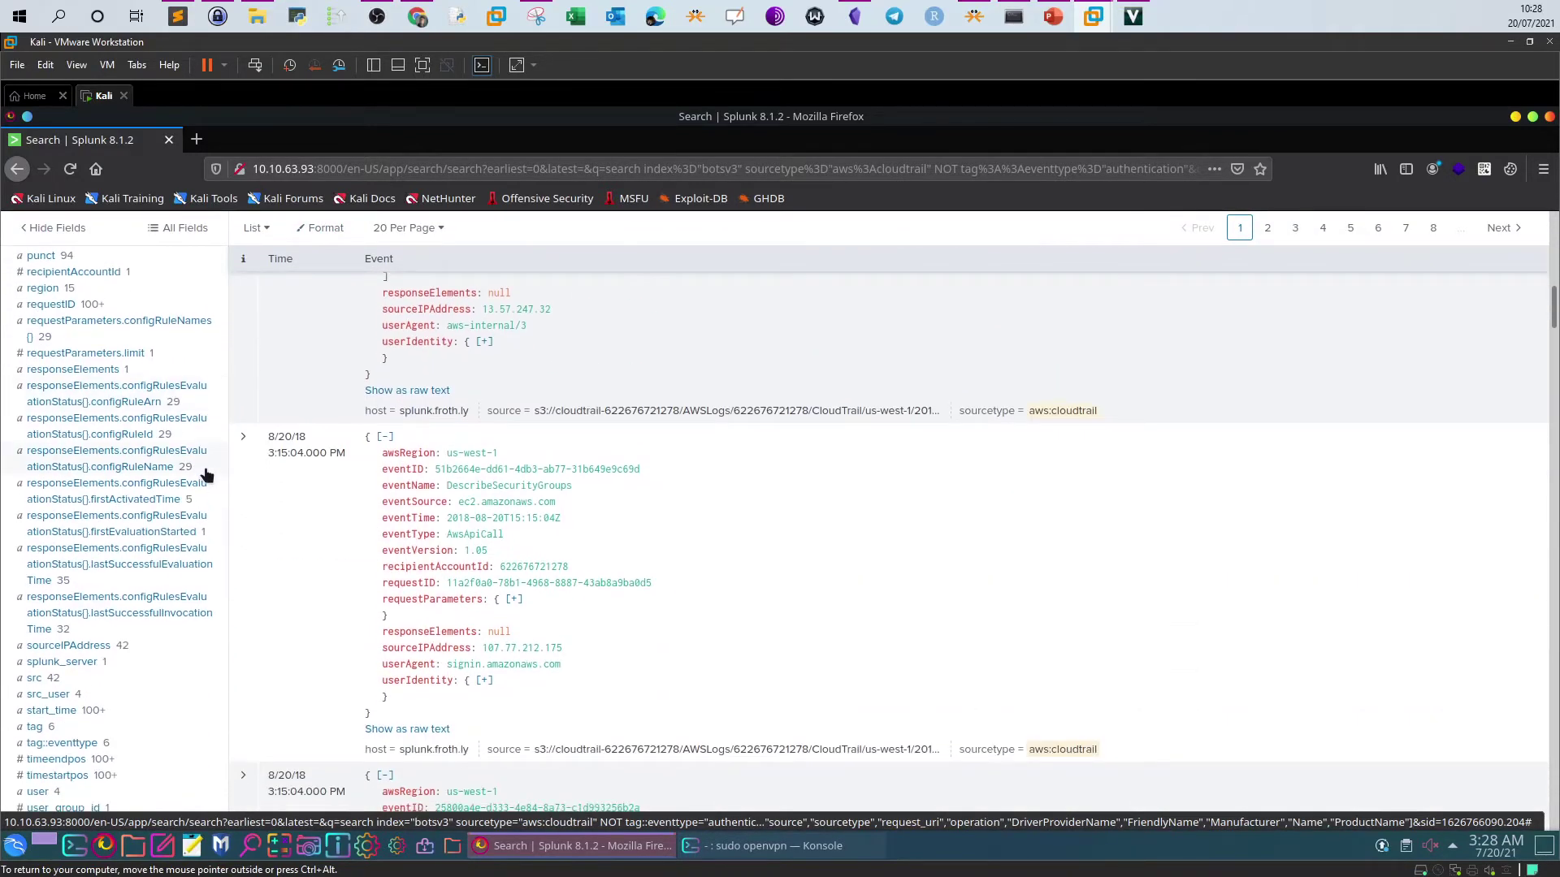
scroll(201, 479, down, 5)
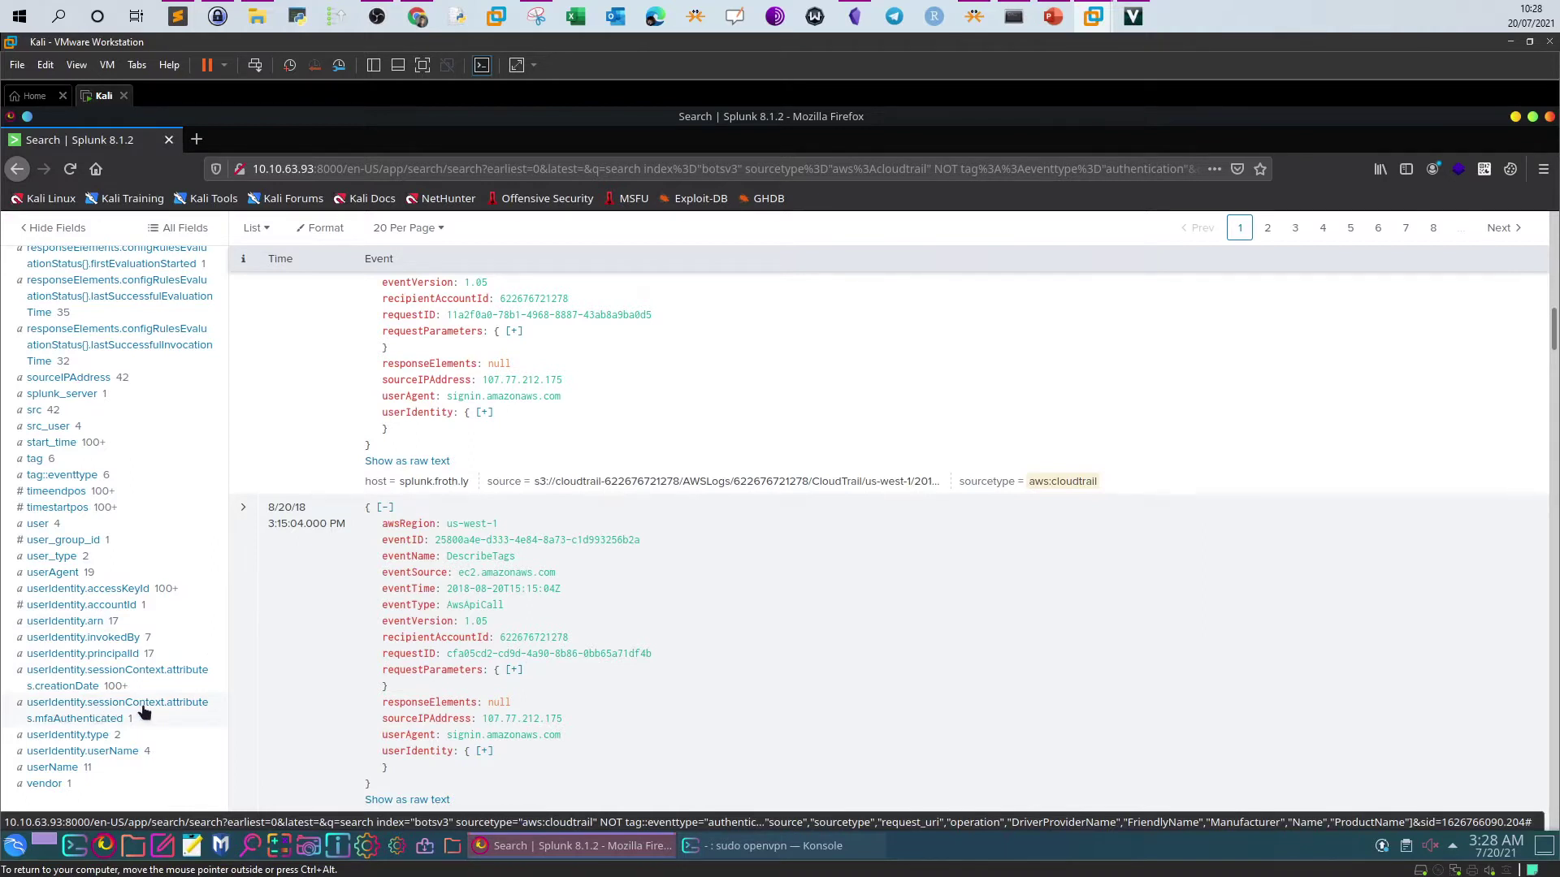
click(91, 720)
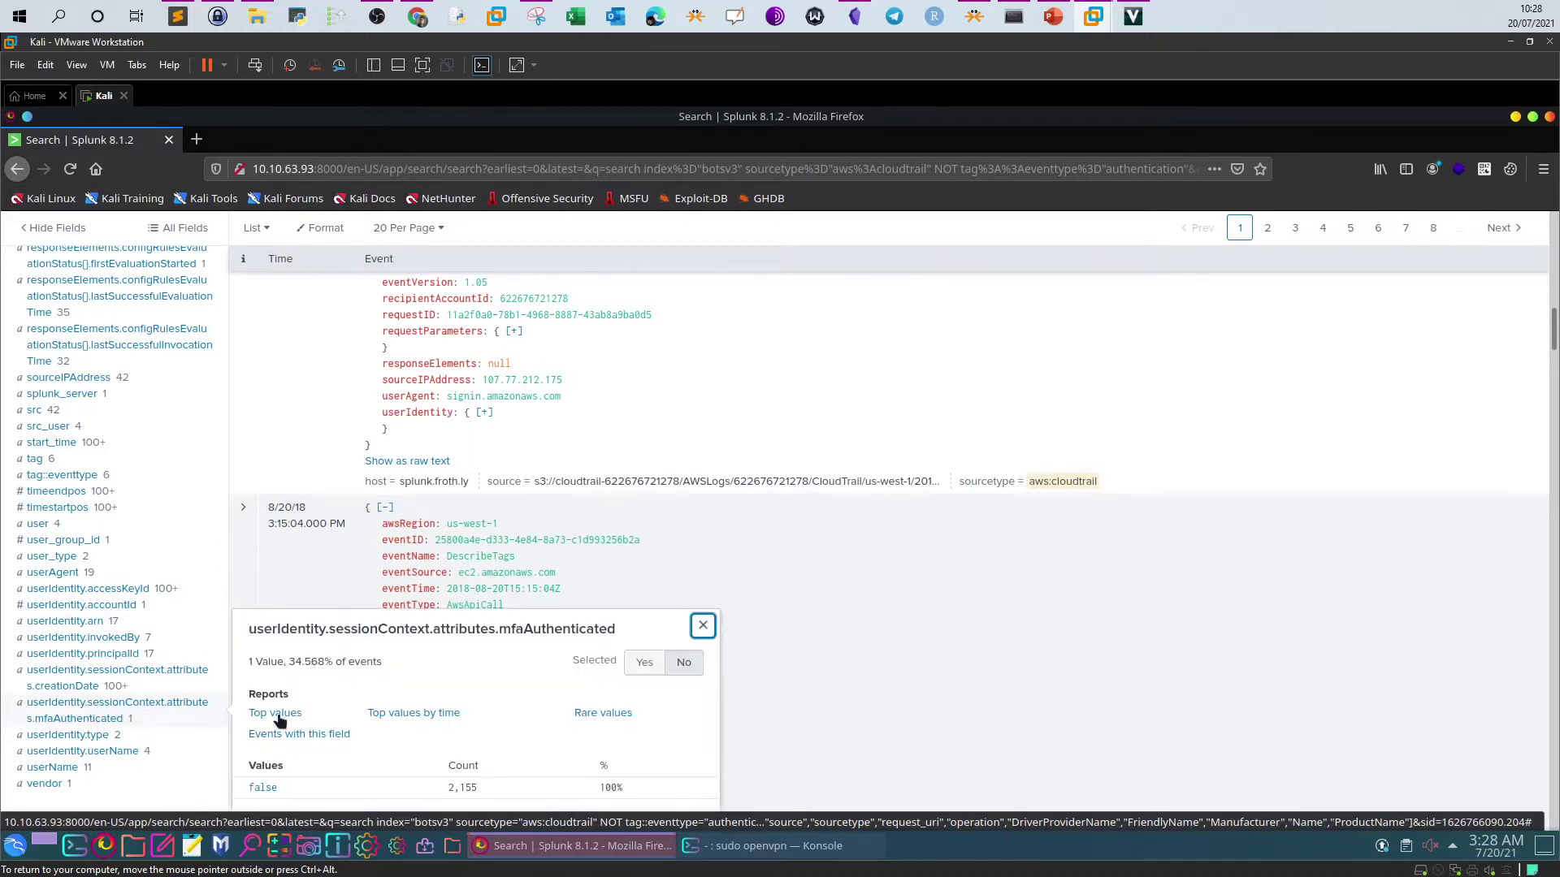
scroll(264, 735, down, 1)
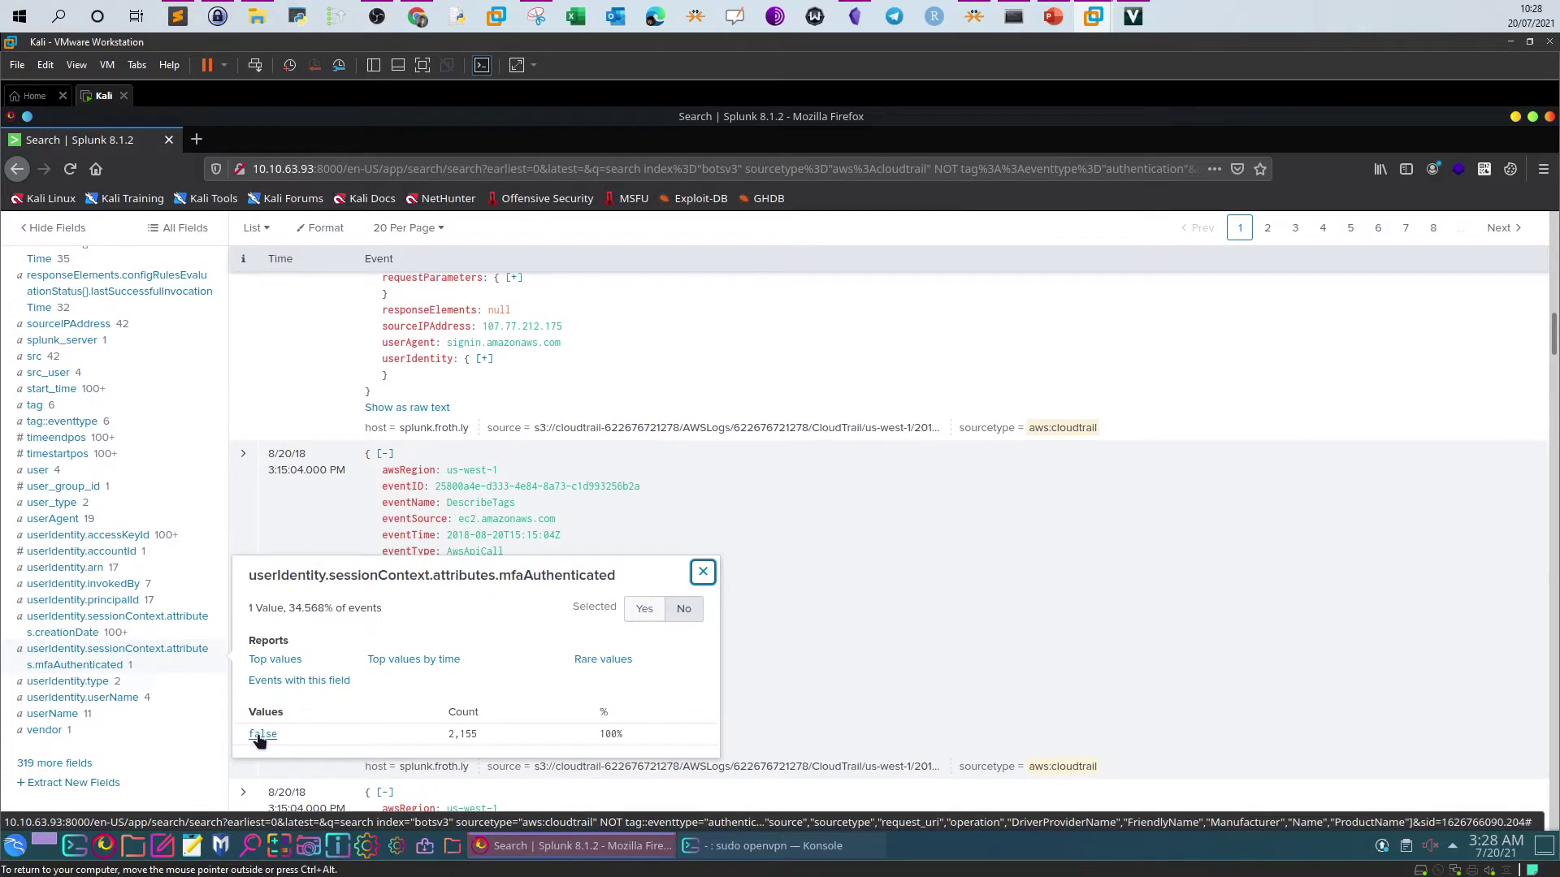
key(Escape)
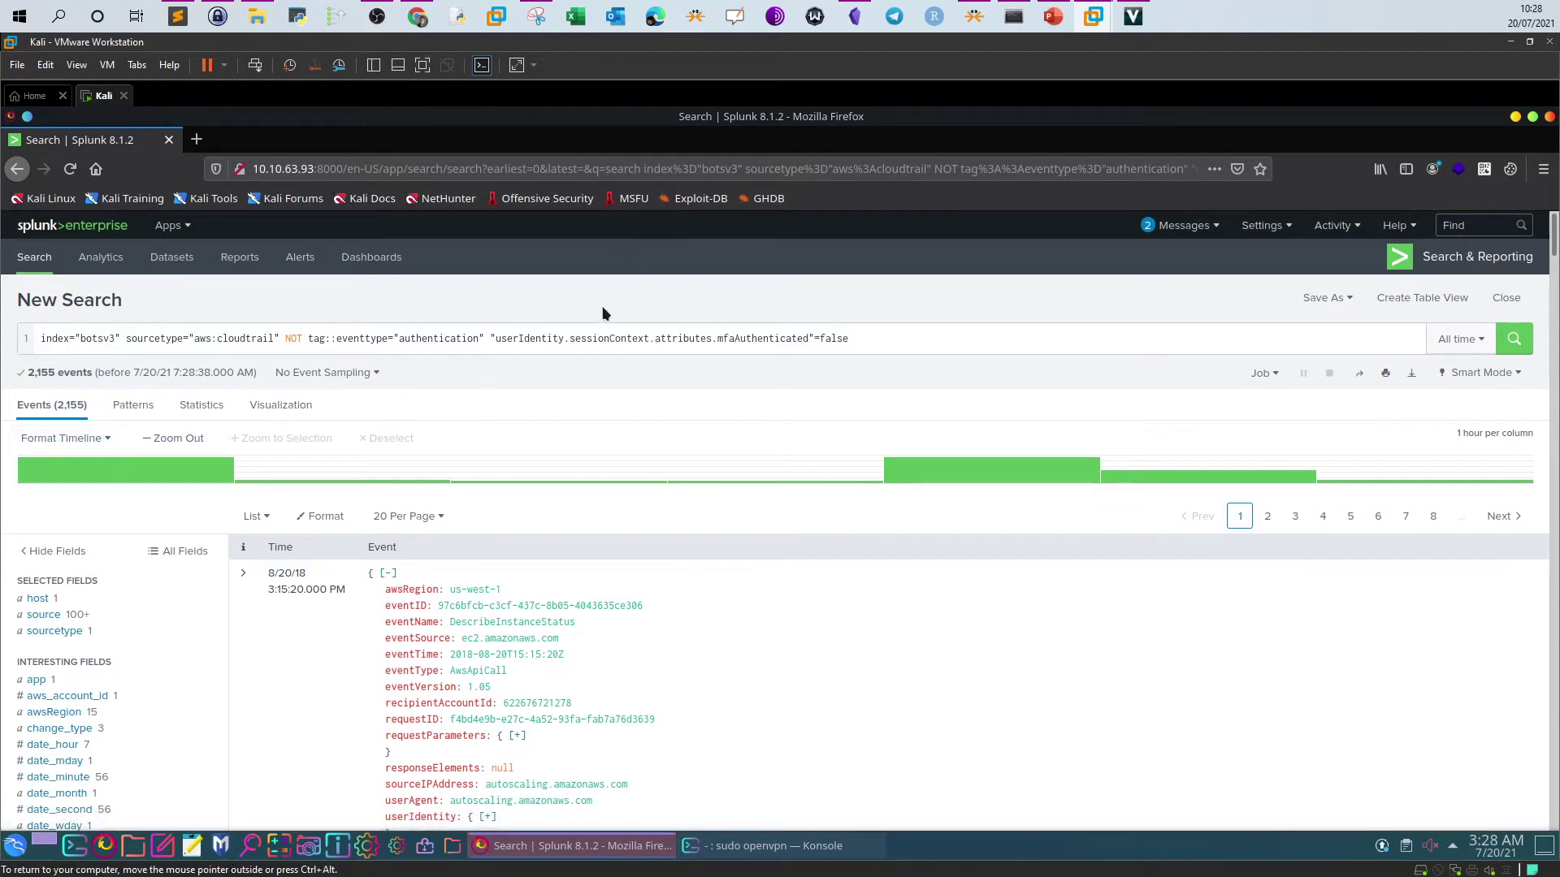
- Examine the full mfaAuthenticated field path in the query as the answer to the MFA question
drag(496, 339, 807, 340)
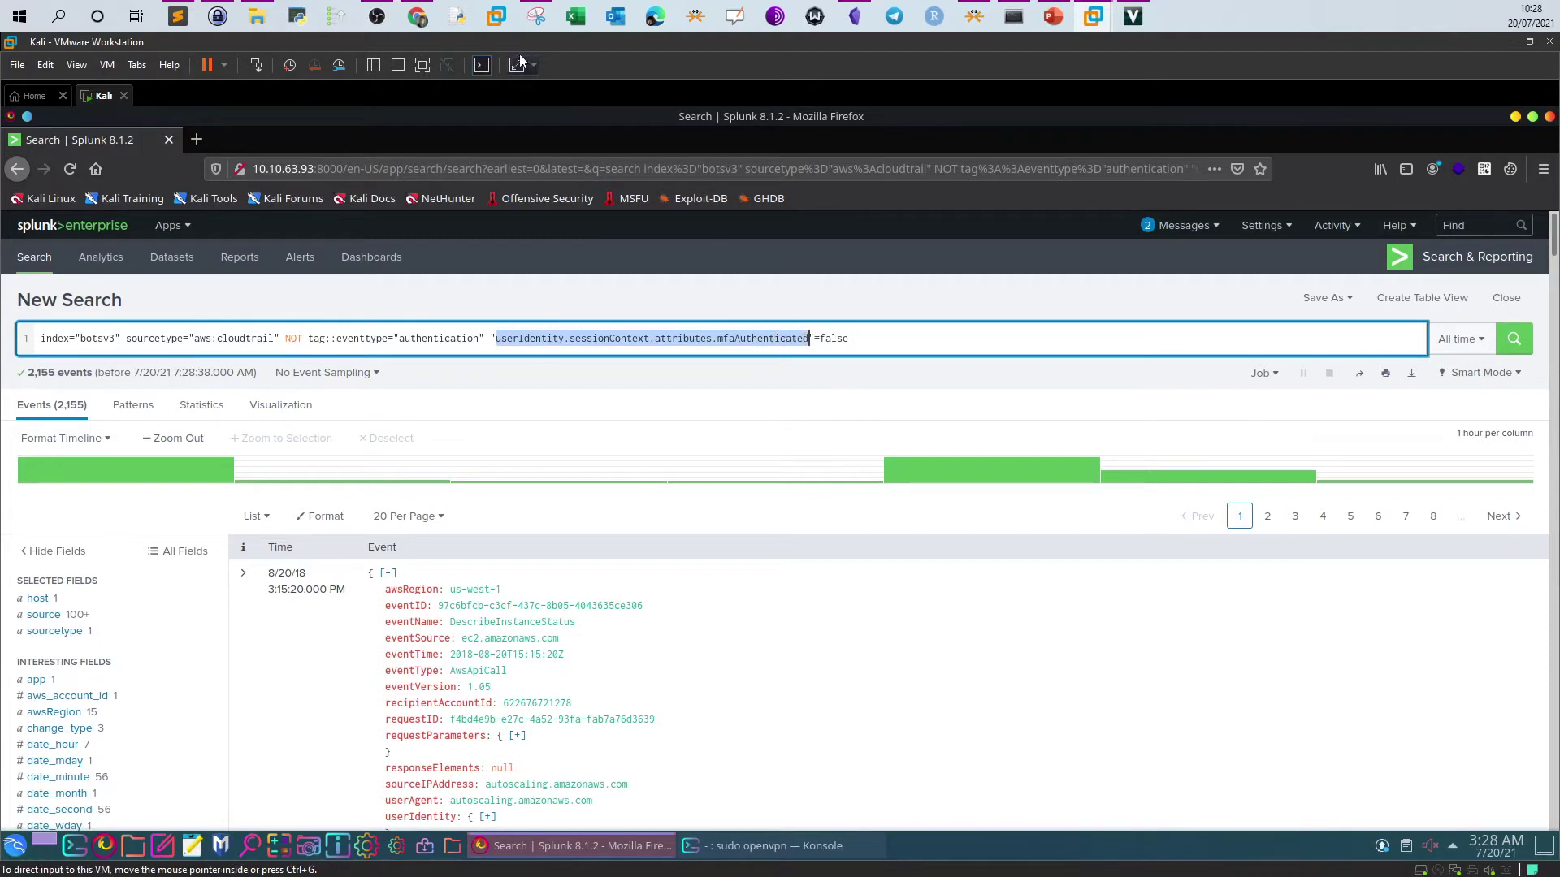
mouse_move(426, 23)
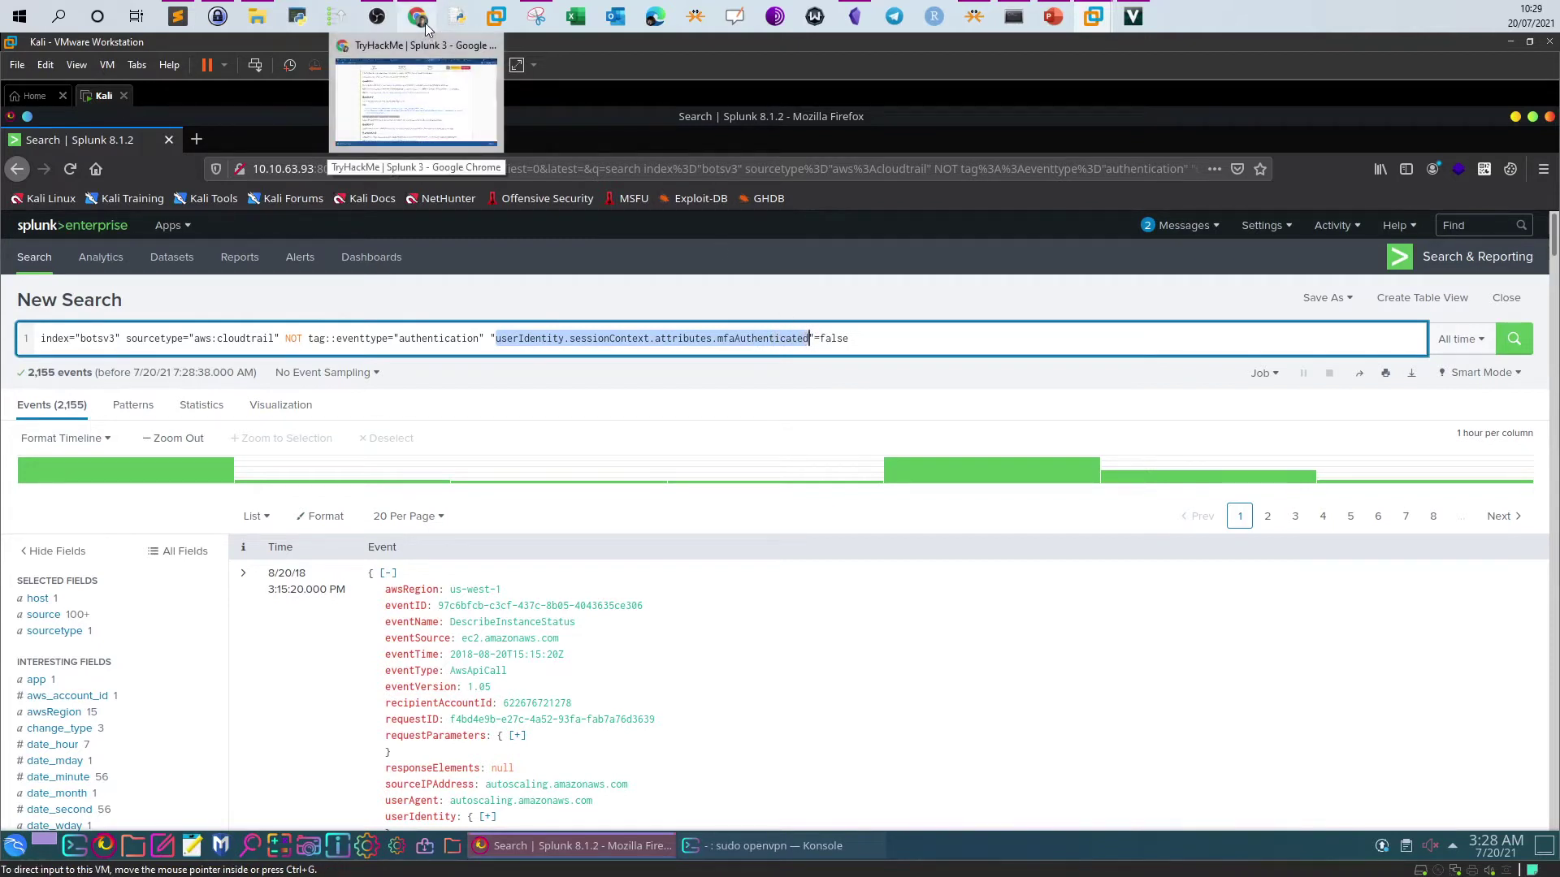
click(736, 339)
- Change the mfaAuthenticated condition to true and run the search
drag(853, 340, 819, 341)
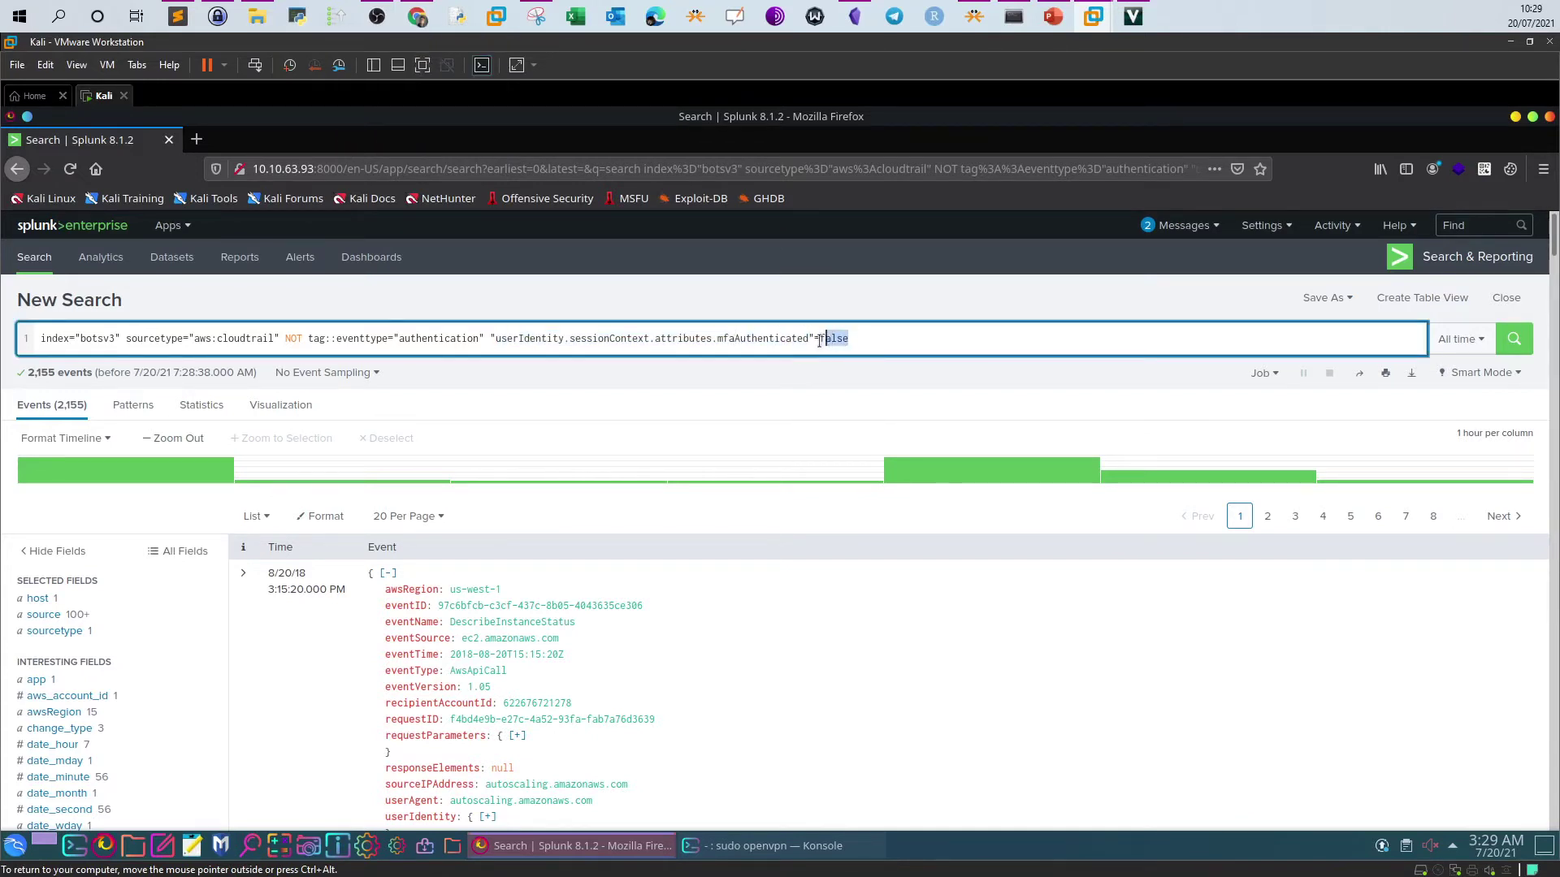
text(tru)
key(Return)
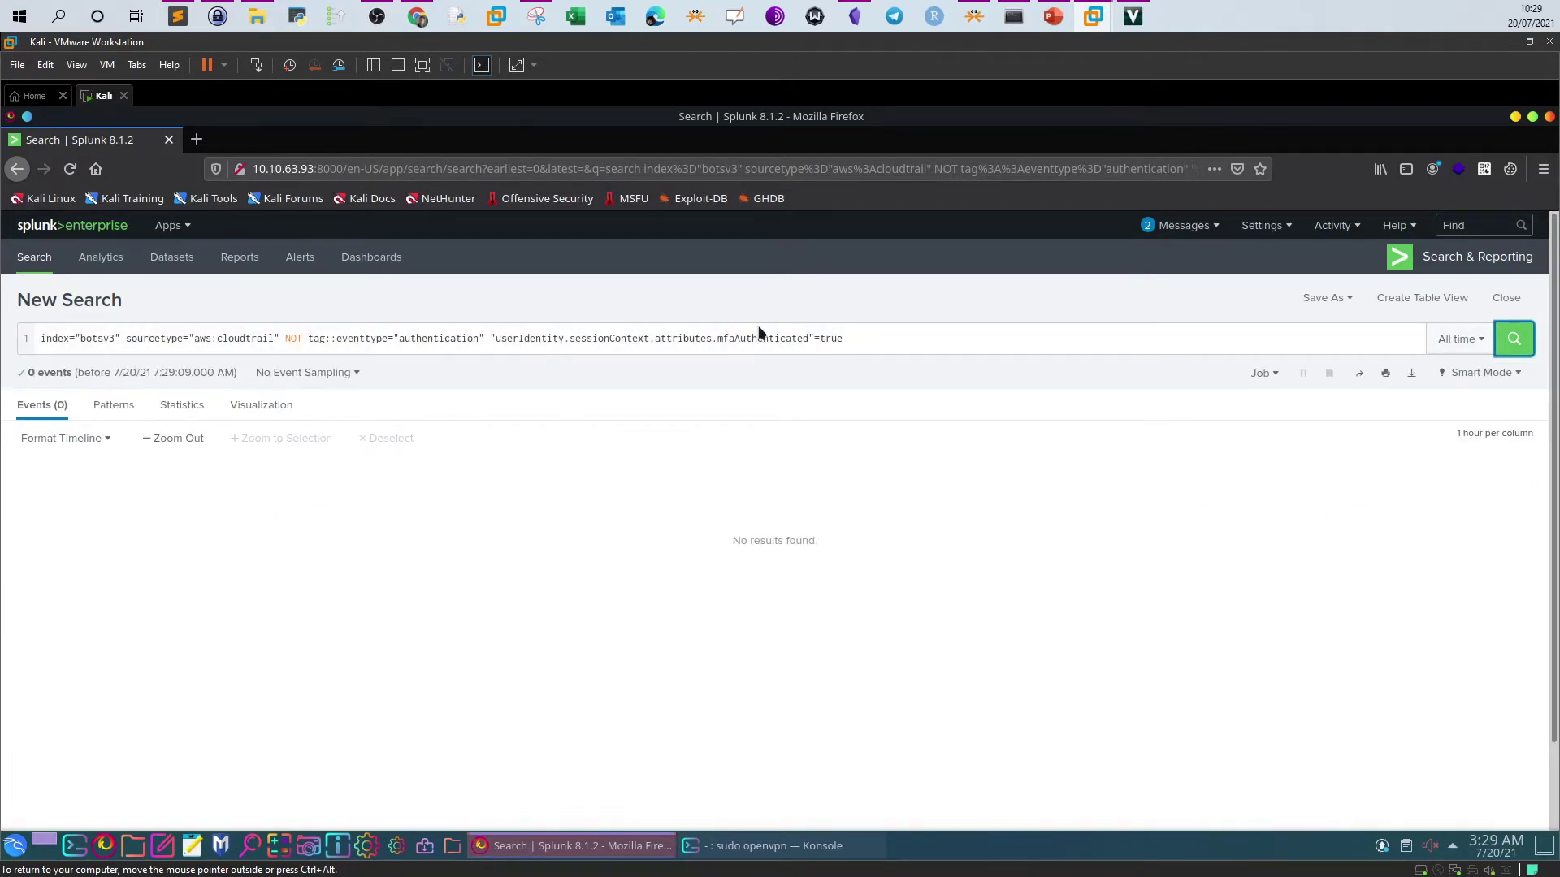
- Compare the query's mfaAuthenticated field path with the MFA answer in the TryHackMe room's Task 3 questions
drag(497, 340, 816, 338)
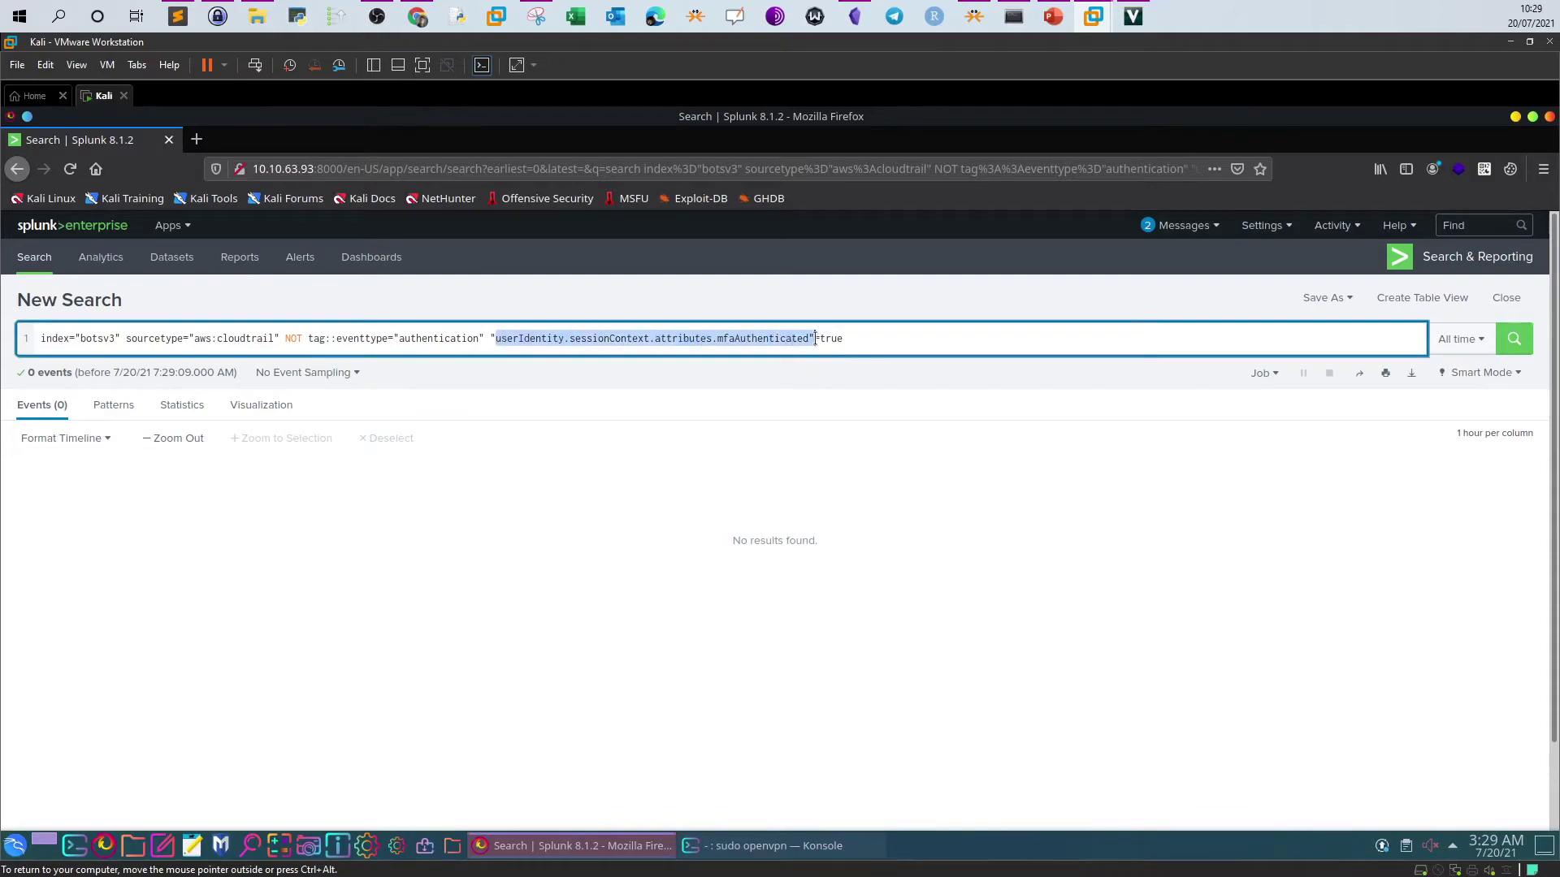
click(417, 16)
scroll(634, 367, down, 7)
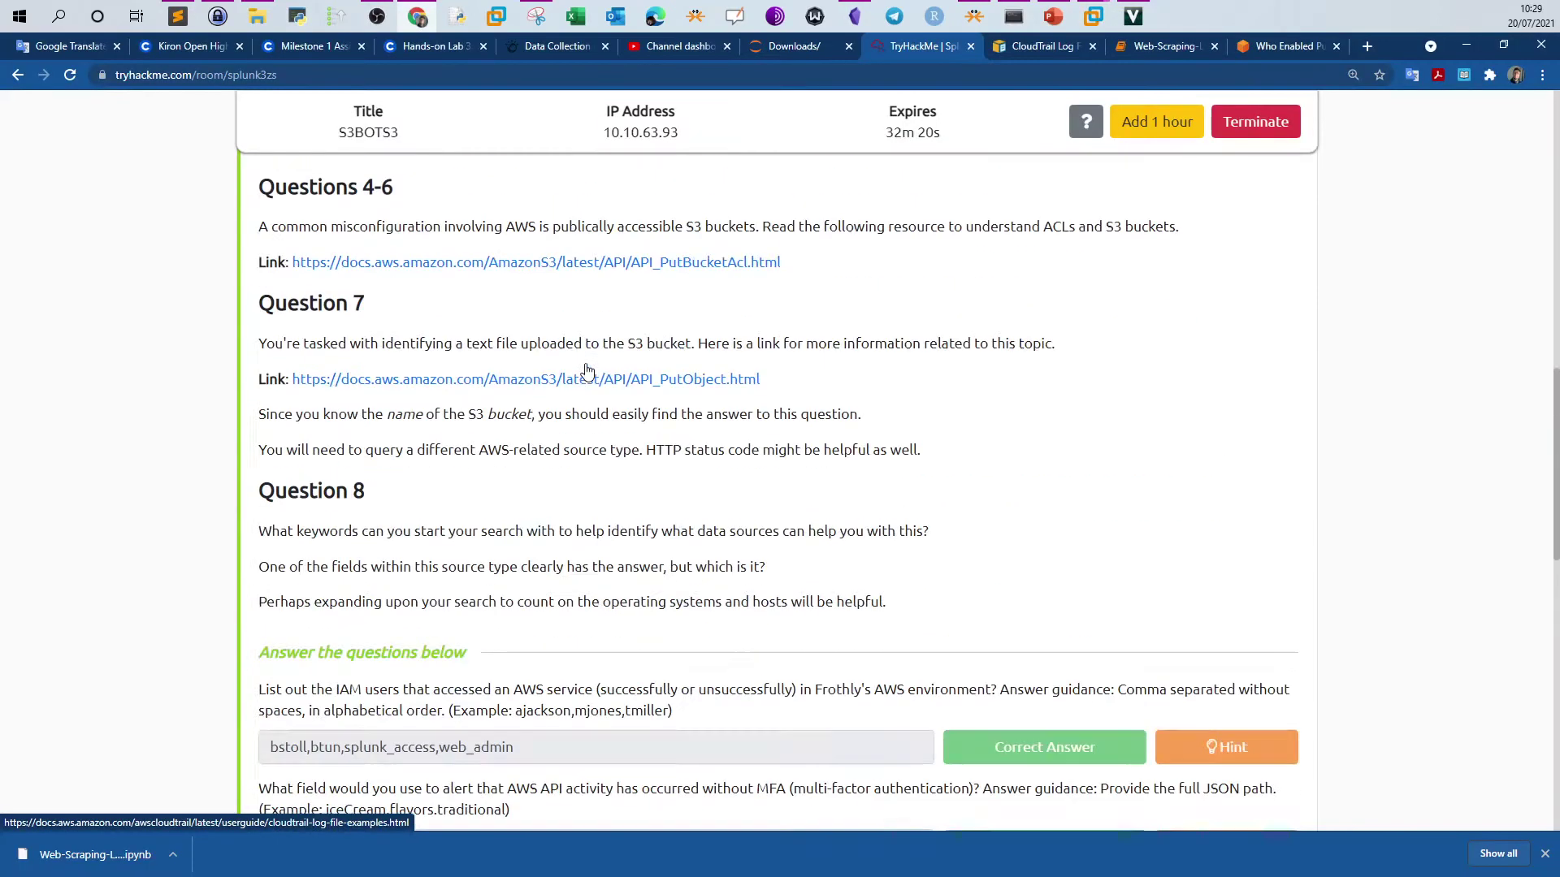
scroll(586, 369, down, 6)
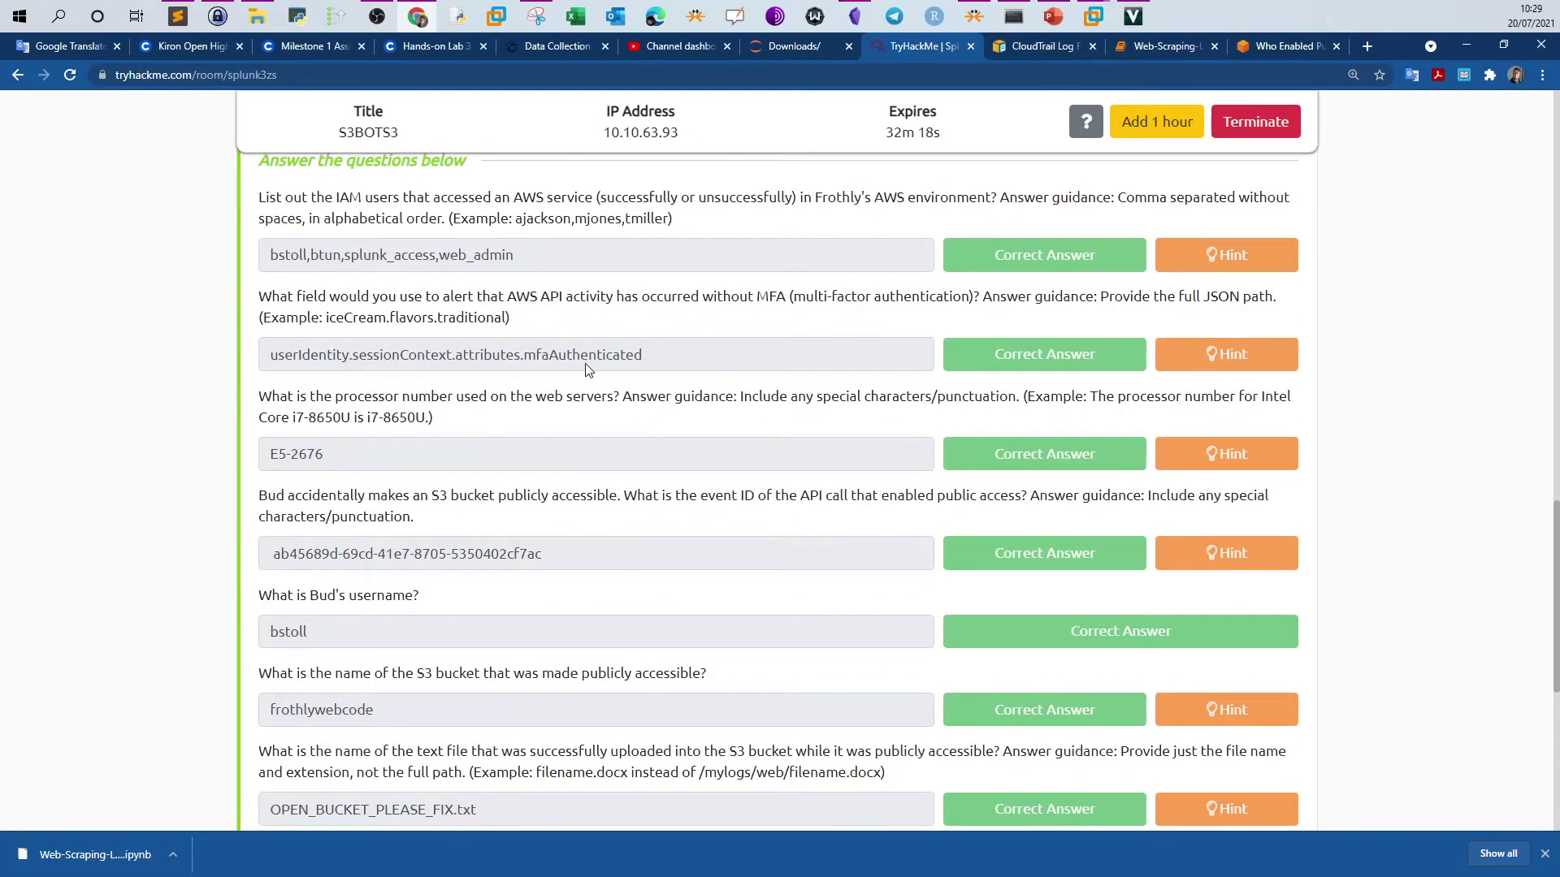
- Read the question on the web servers' processor number and its answer guidance in the Task 3 questions
drag(803, 299, 910, 298)
drag(898, 358, 283, 355)
click(260, 404)
drag(615, 401, 273, 394)
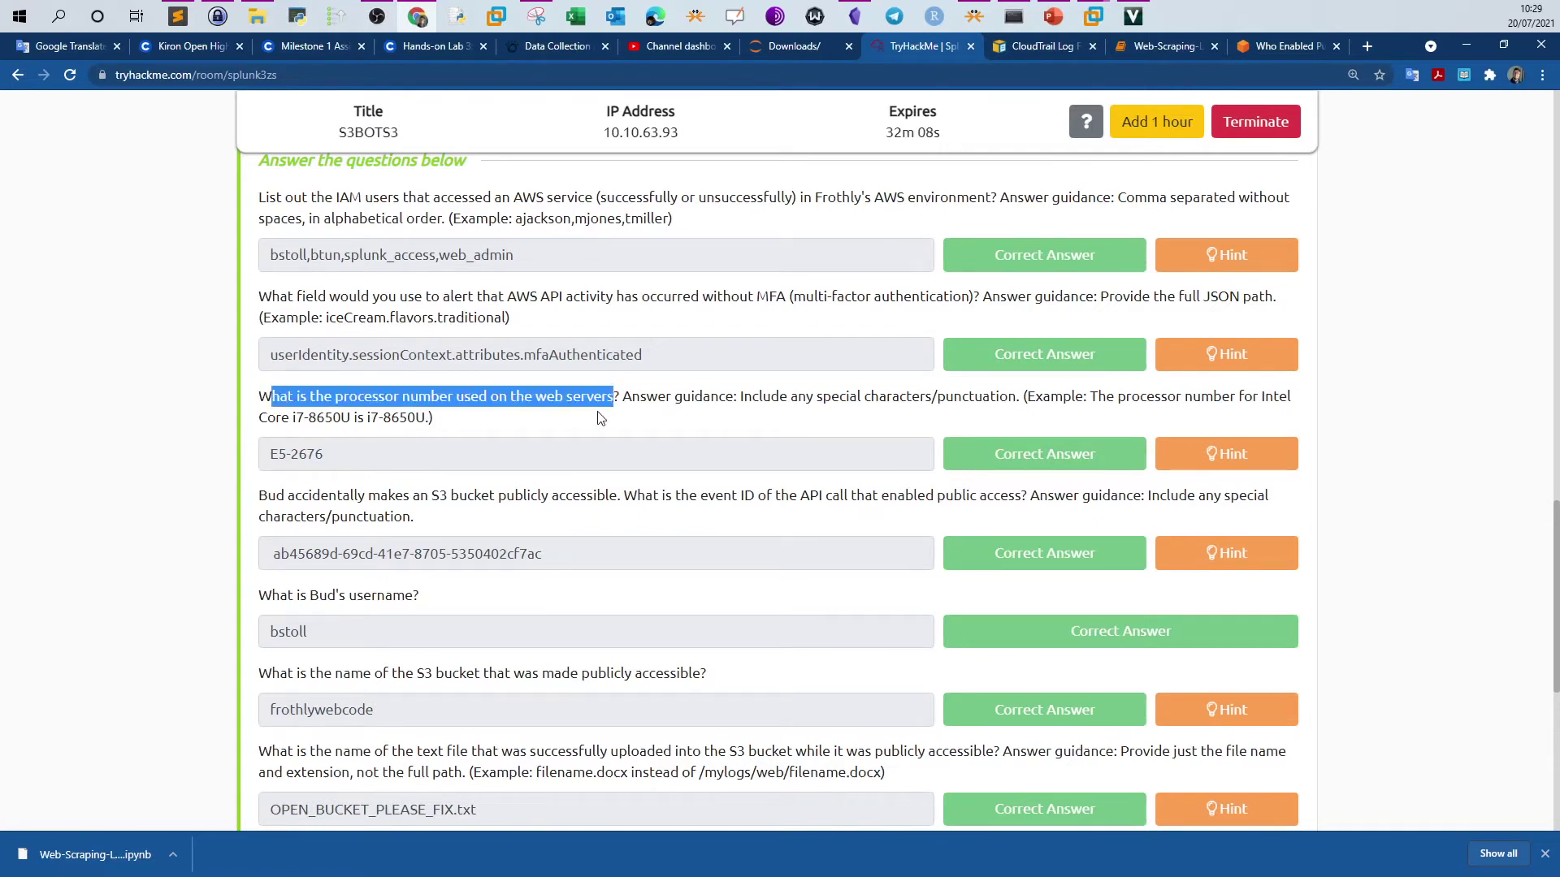
drag(754, 395, 921, 395)
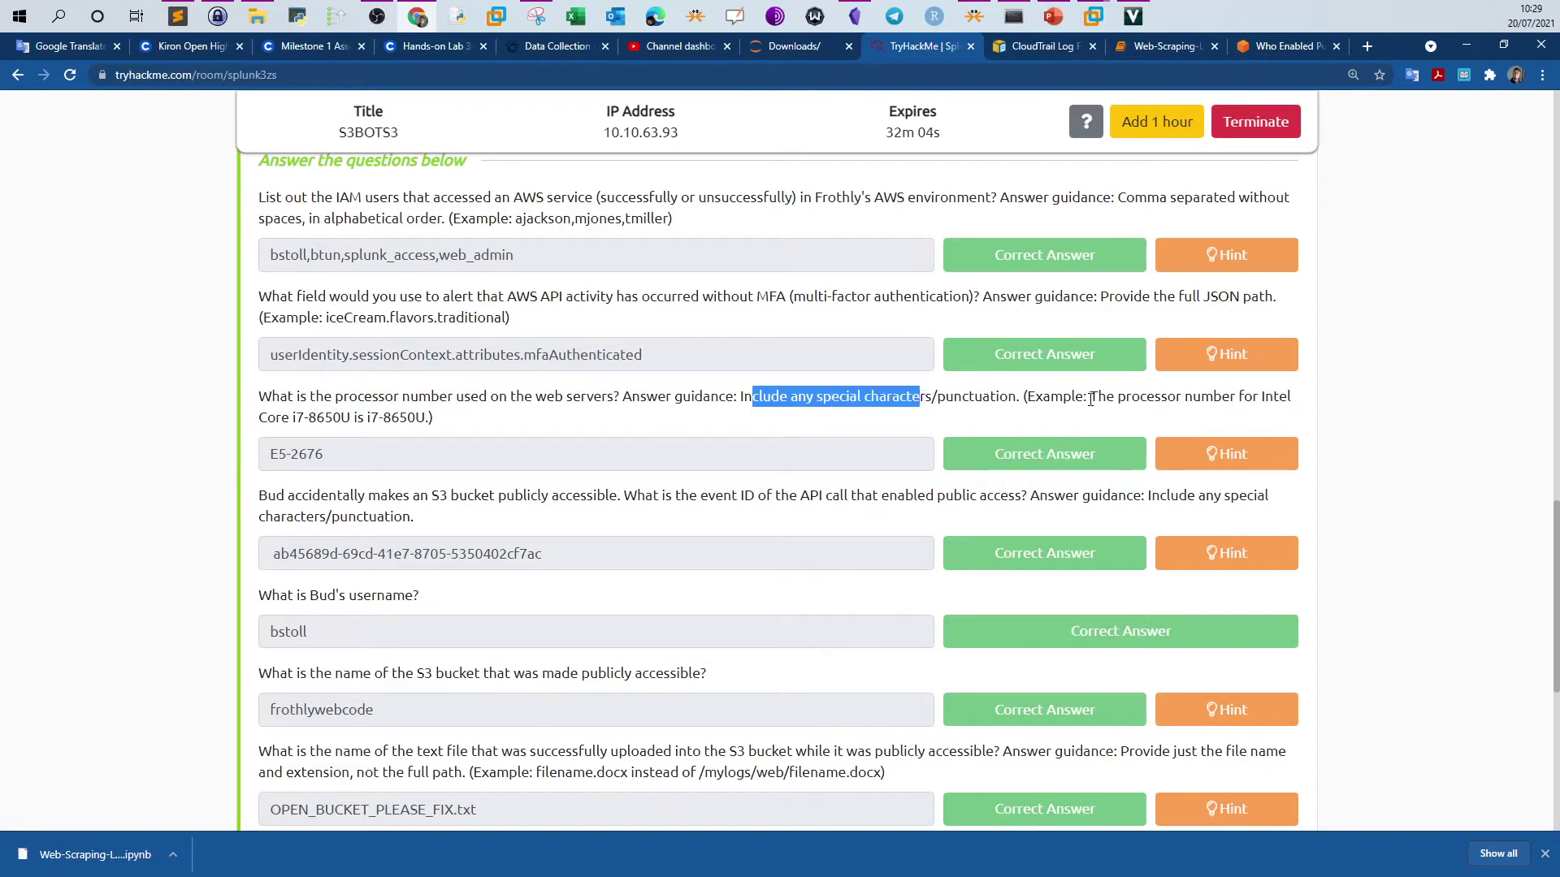
drag(1064, 396, 1214, 397)
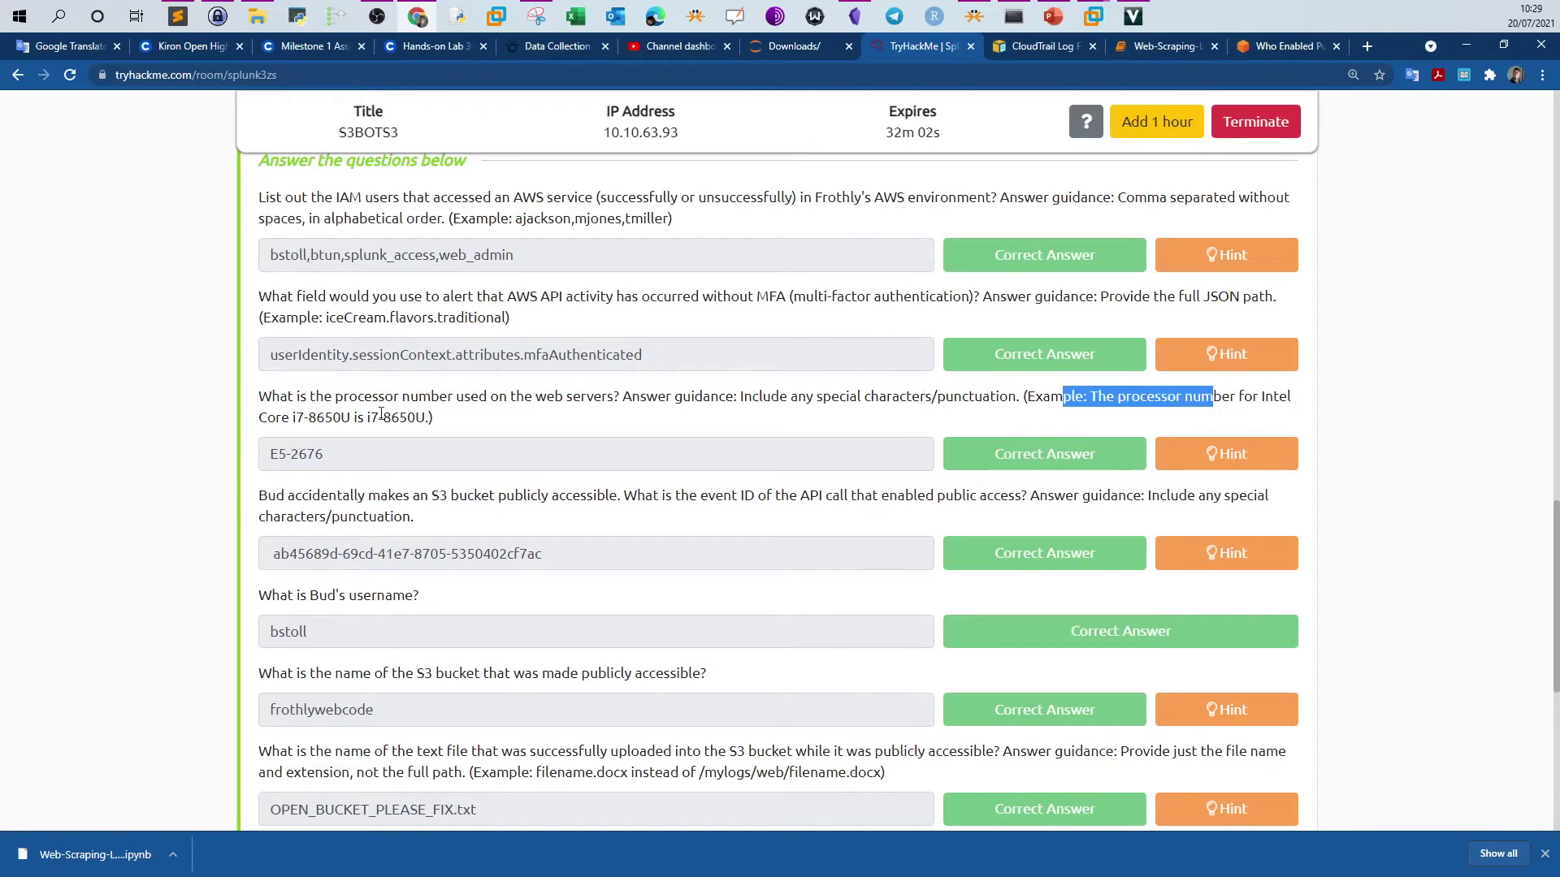
drag(370, 417, 415, 417)
- Review the Task 3 hints for Question 3 and Questions 4-6 against the processor number question
scroll(455, 431, up, 10)
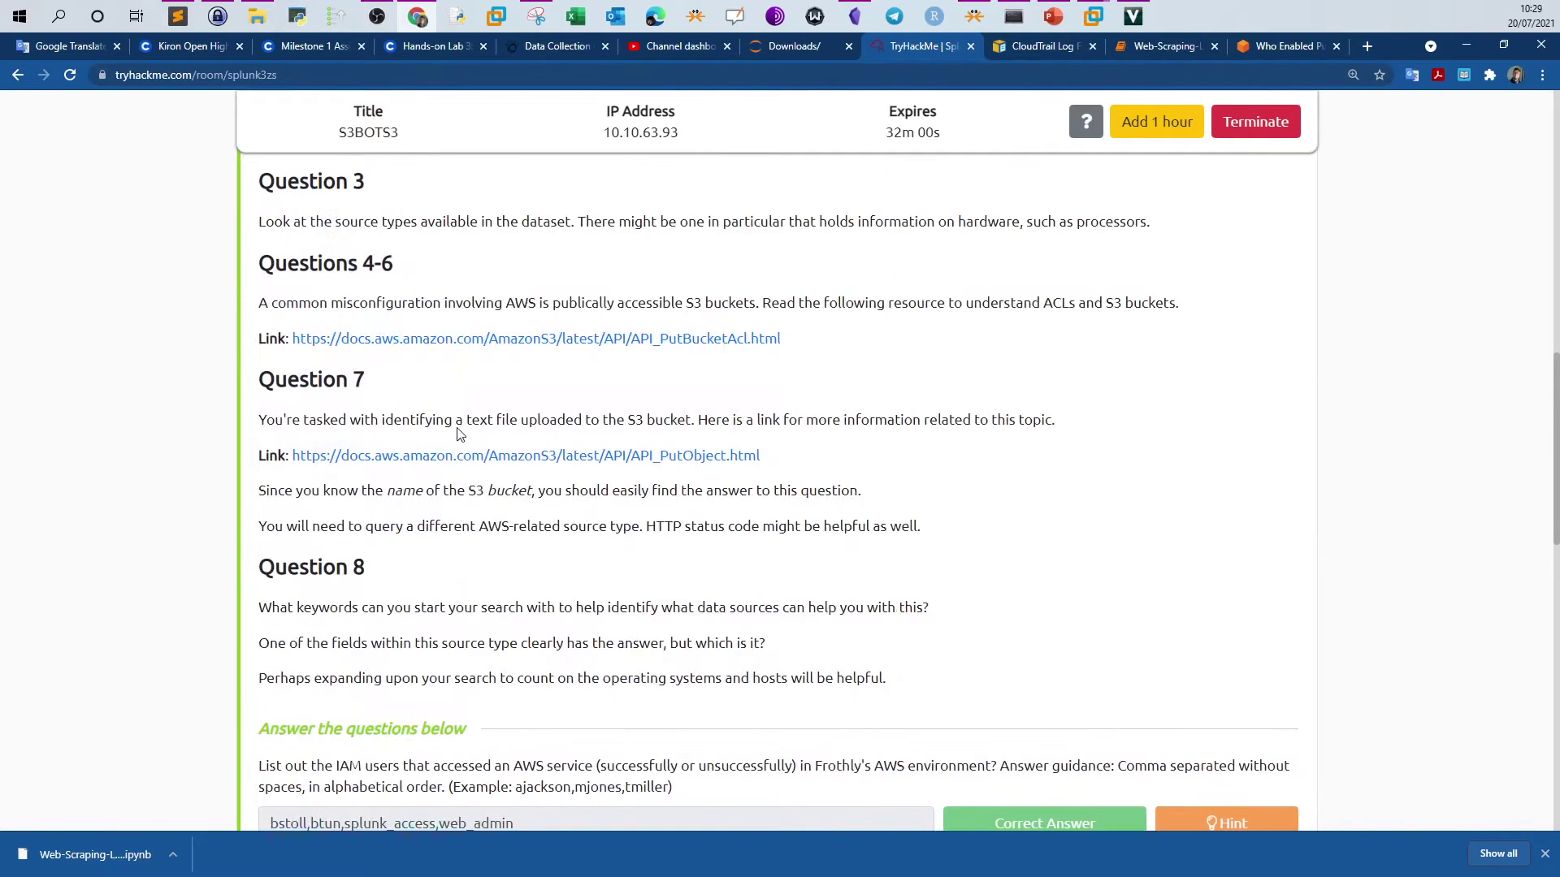
scroll(457, 435, down, 1)
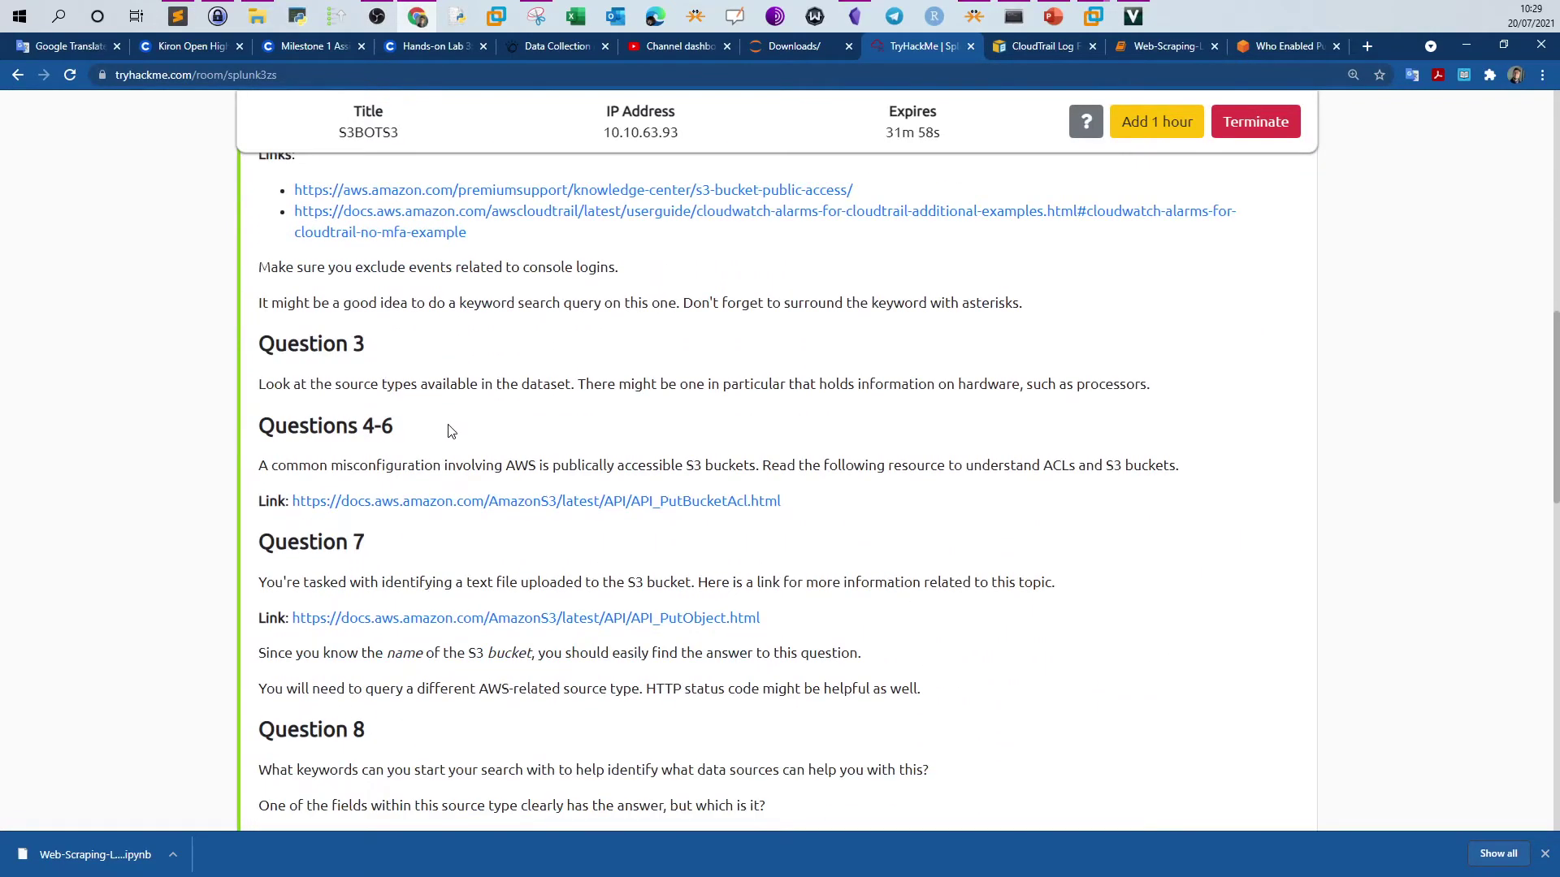
drag(390, 428, 240, 431)
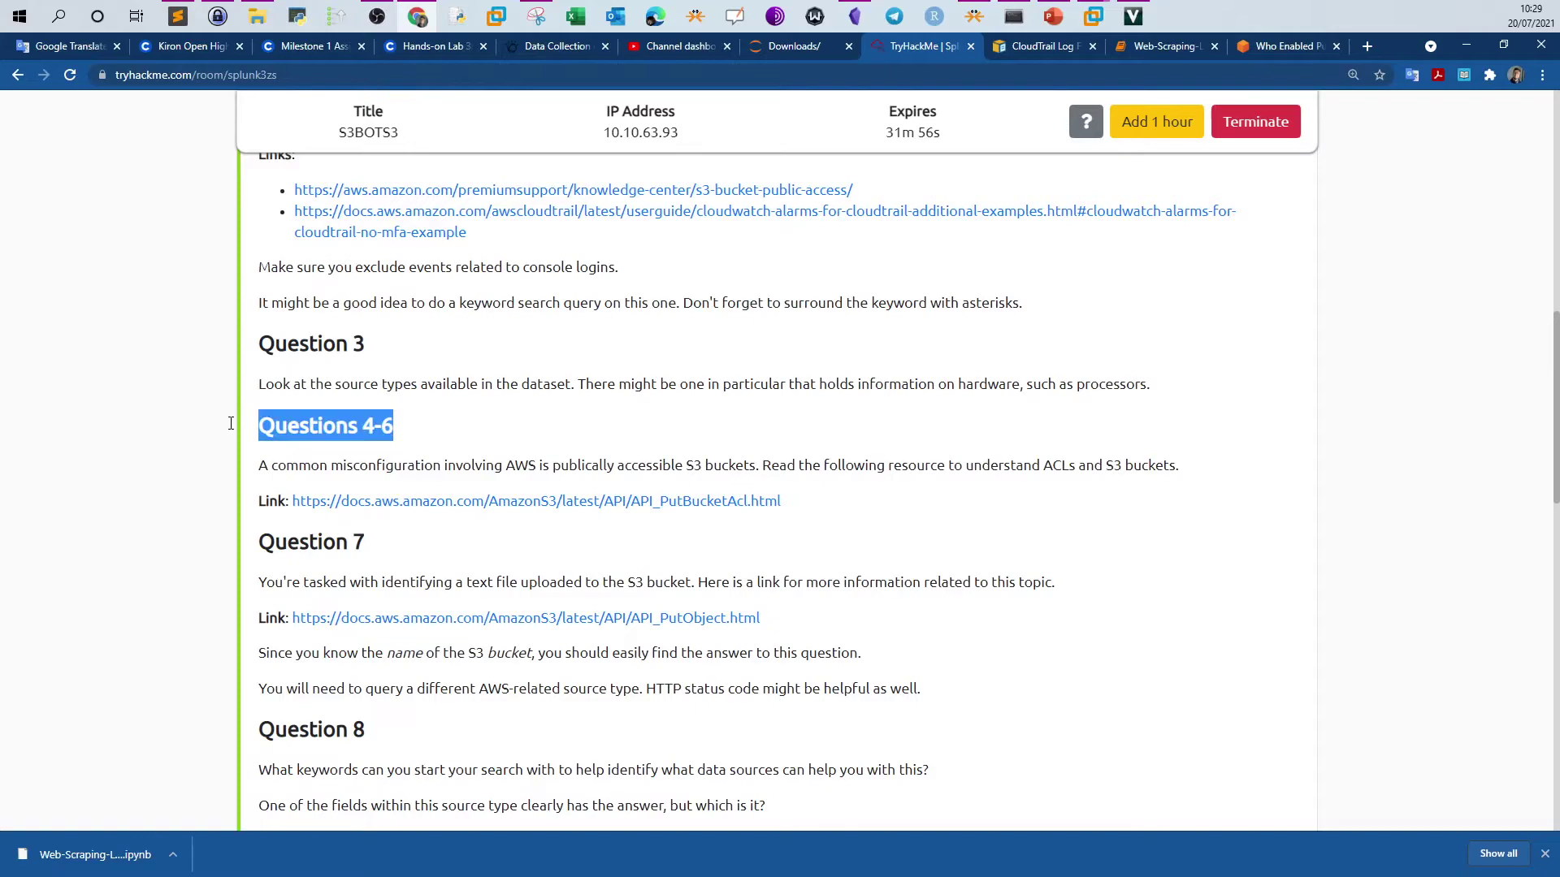
scroll(238, 433, down, 11)
scroll(238, 433, up, 2)
scroll(238, 433, up, 2)
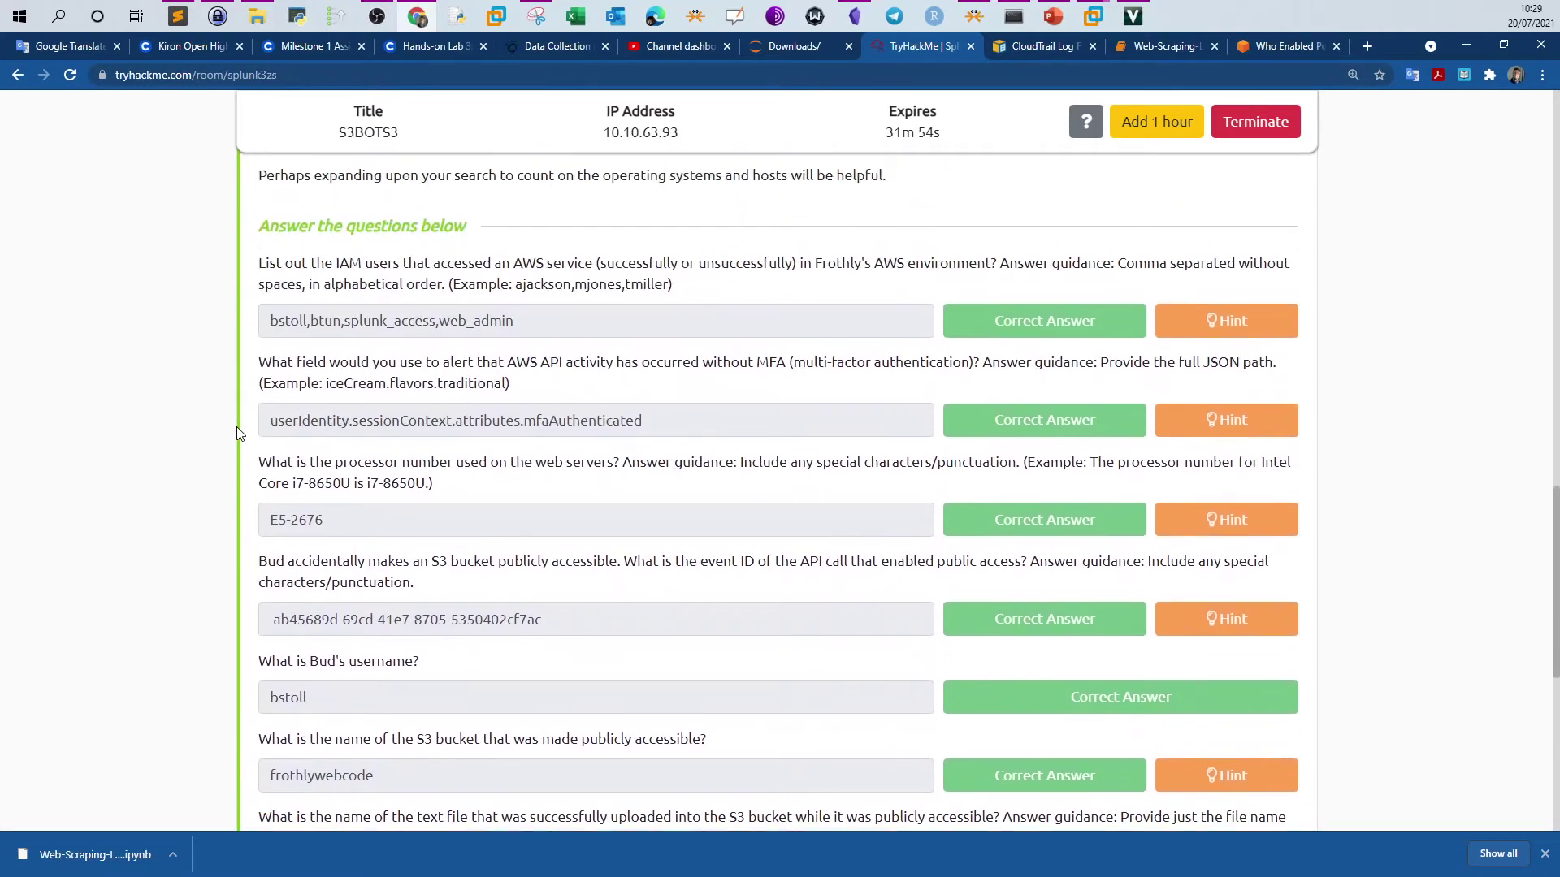
triple_click(422, 498)
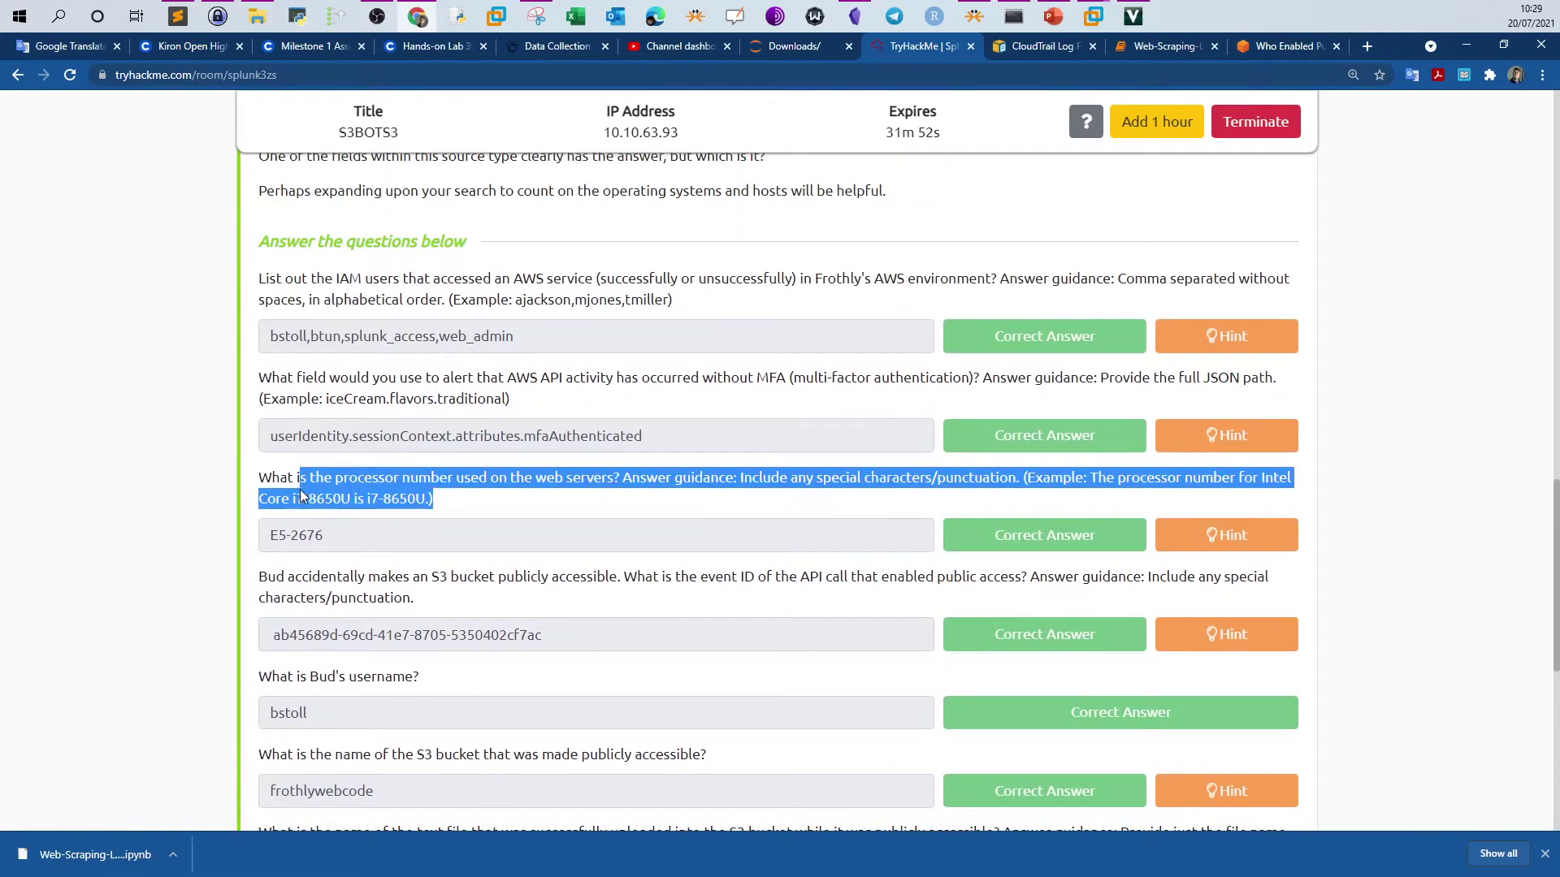
scroll(397, 604, up, 7)
scroll(397, 604, up, 4)
scroll(394, 599, down, 2)
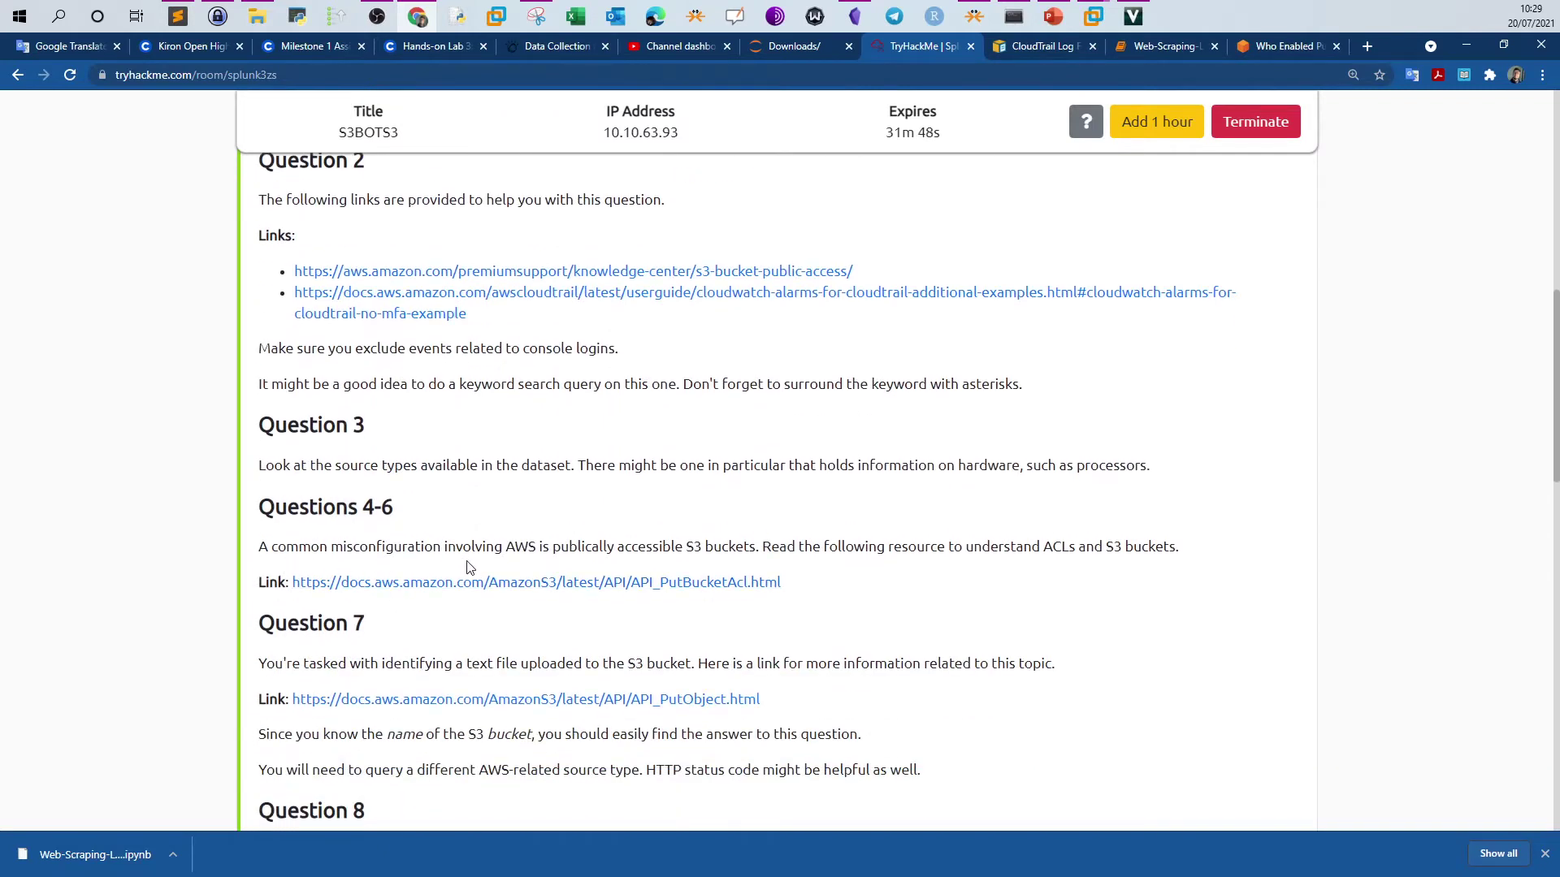
- Open the PutBucketAcl API reference linked under Questions 4-6 in a new tab and close the CloudTrail documentation tab
drag(540, 550, 781, 543)
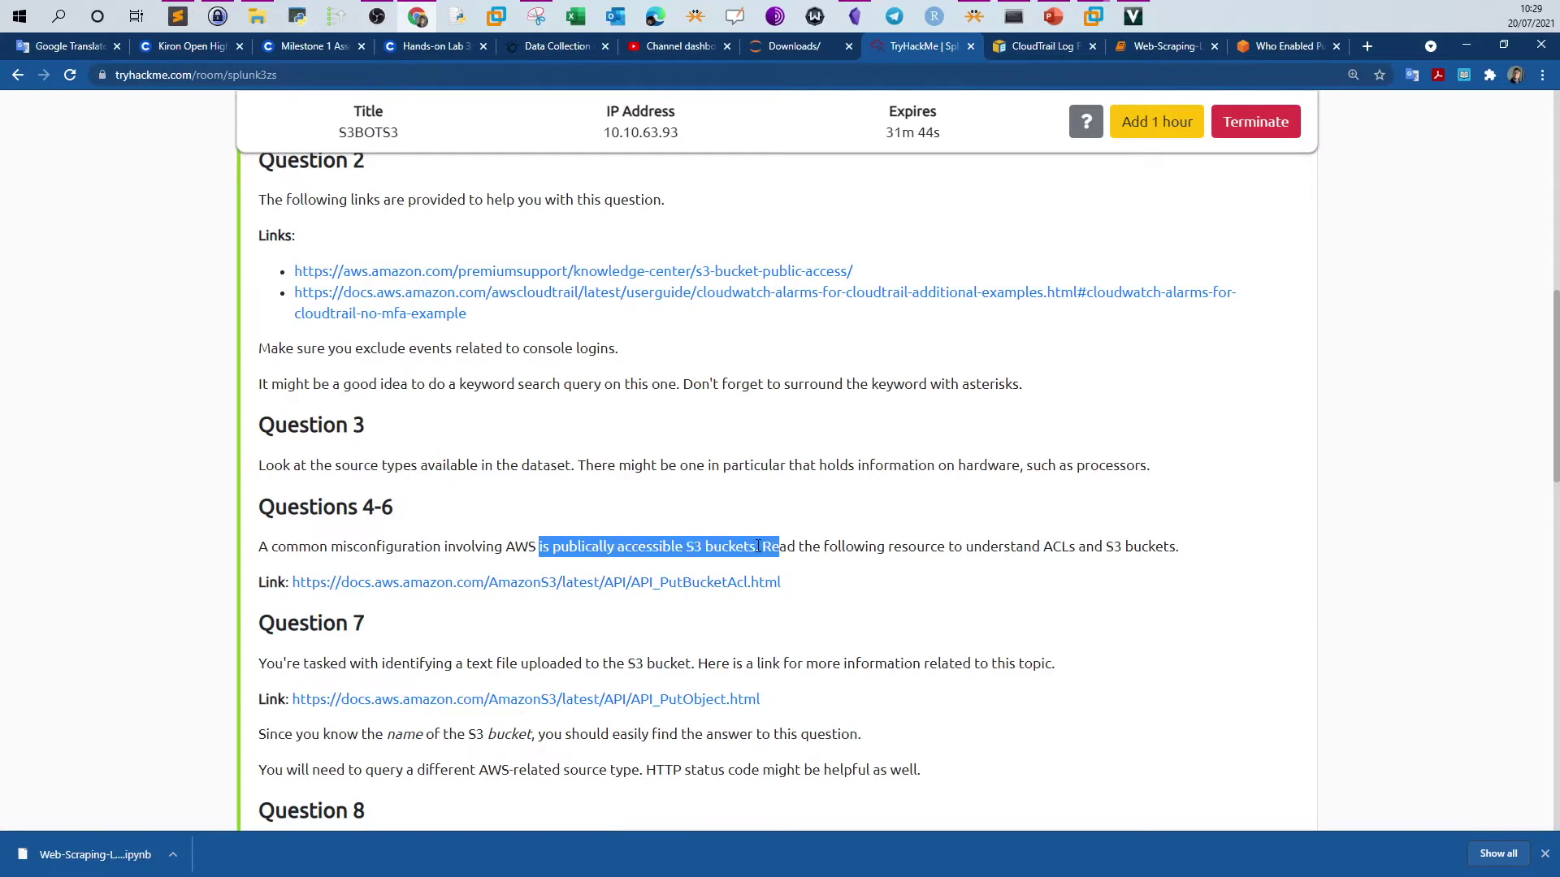
click(1075, 560)
right_click(673, 582)
click(699, 591)
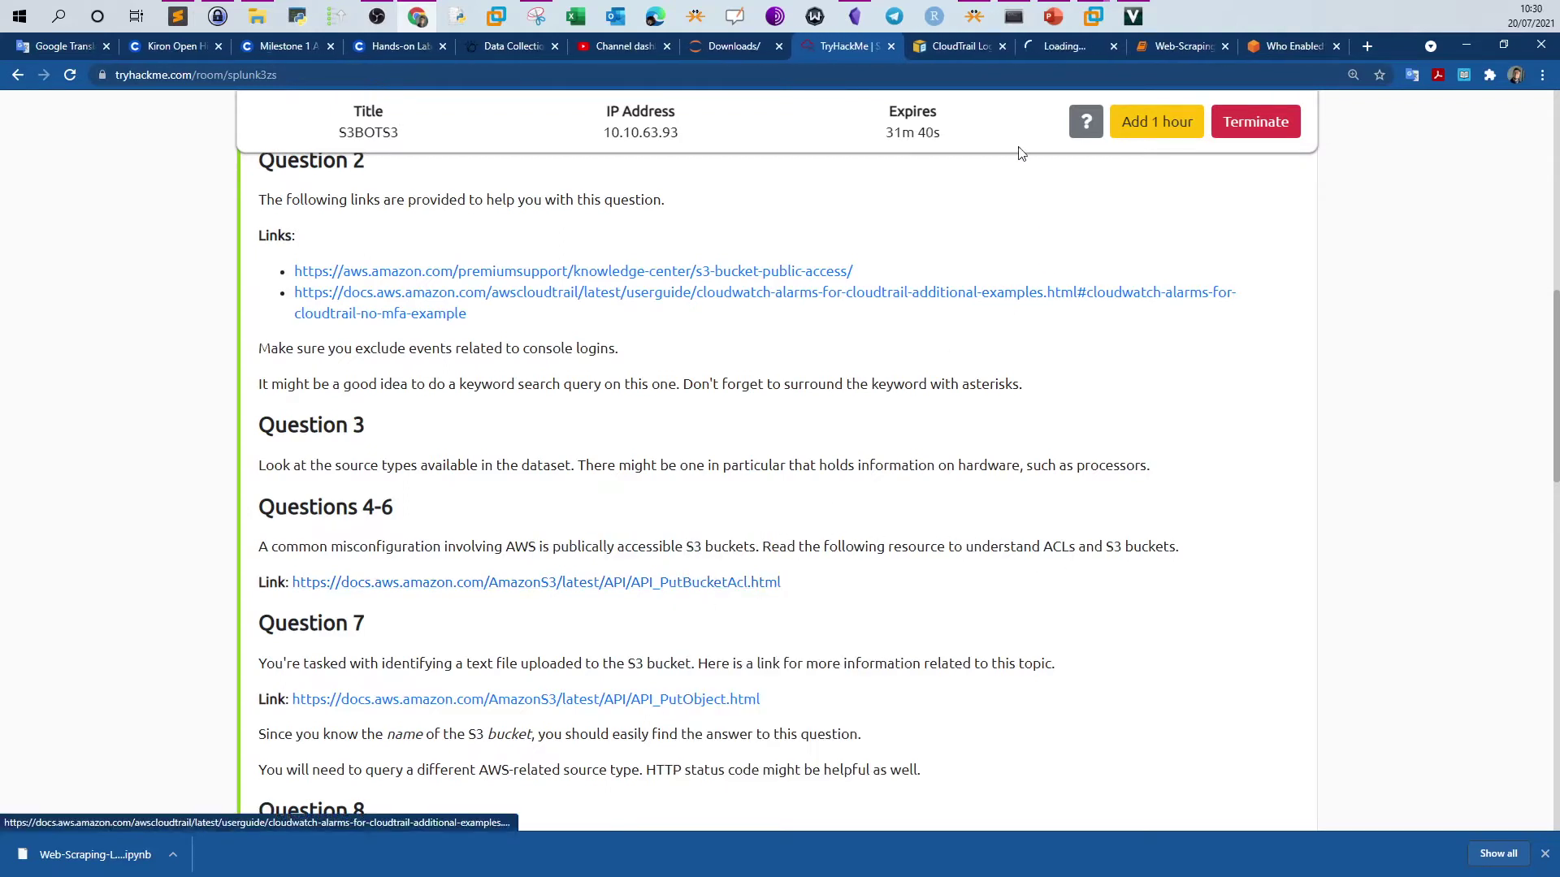
right_click(1040, 45)
click(1040, 46)
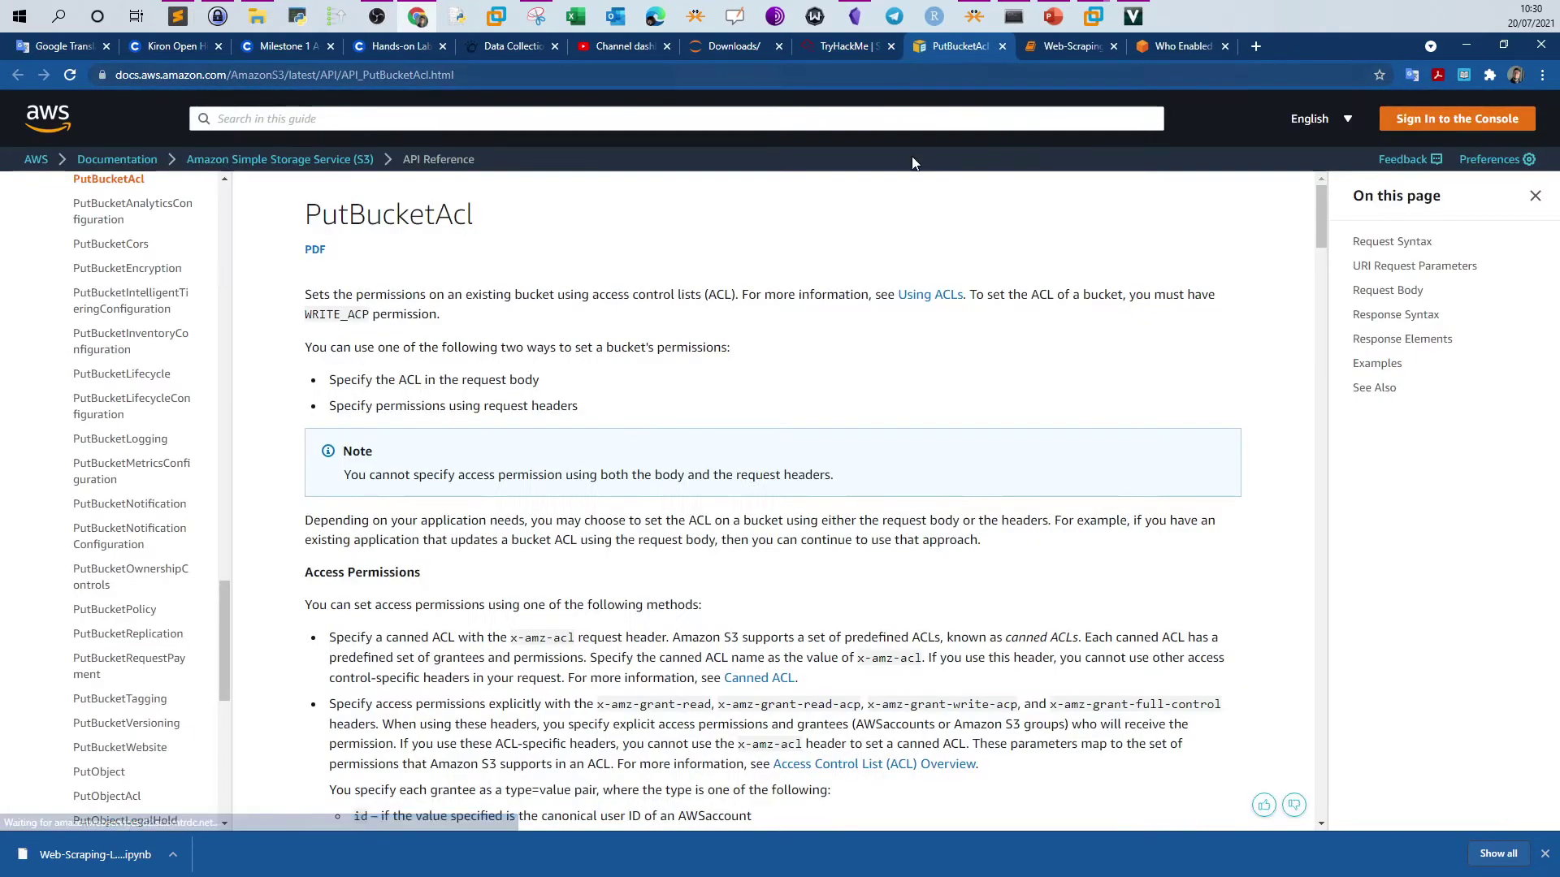
click(1002, 46)
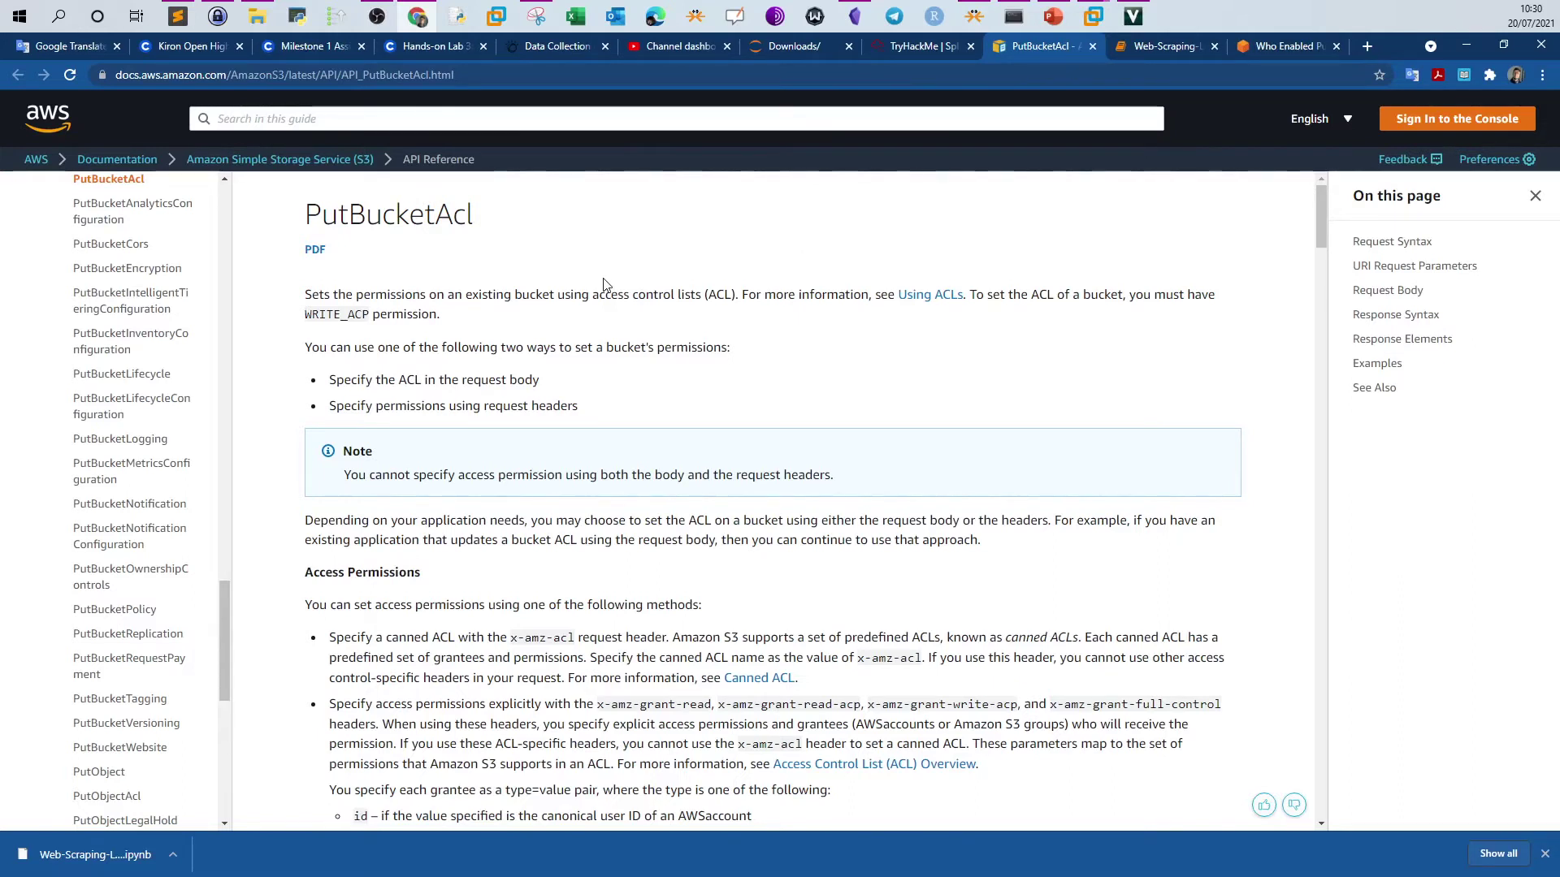
- Skim the access permissions and grantee values in the PutBucketAcl reference and return to the TryHackMe Task 3 questions
scroll(609, 288, down, 1)
scroll(610, 291, down, 3)
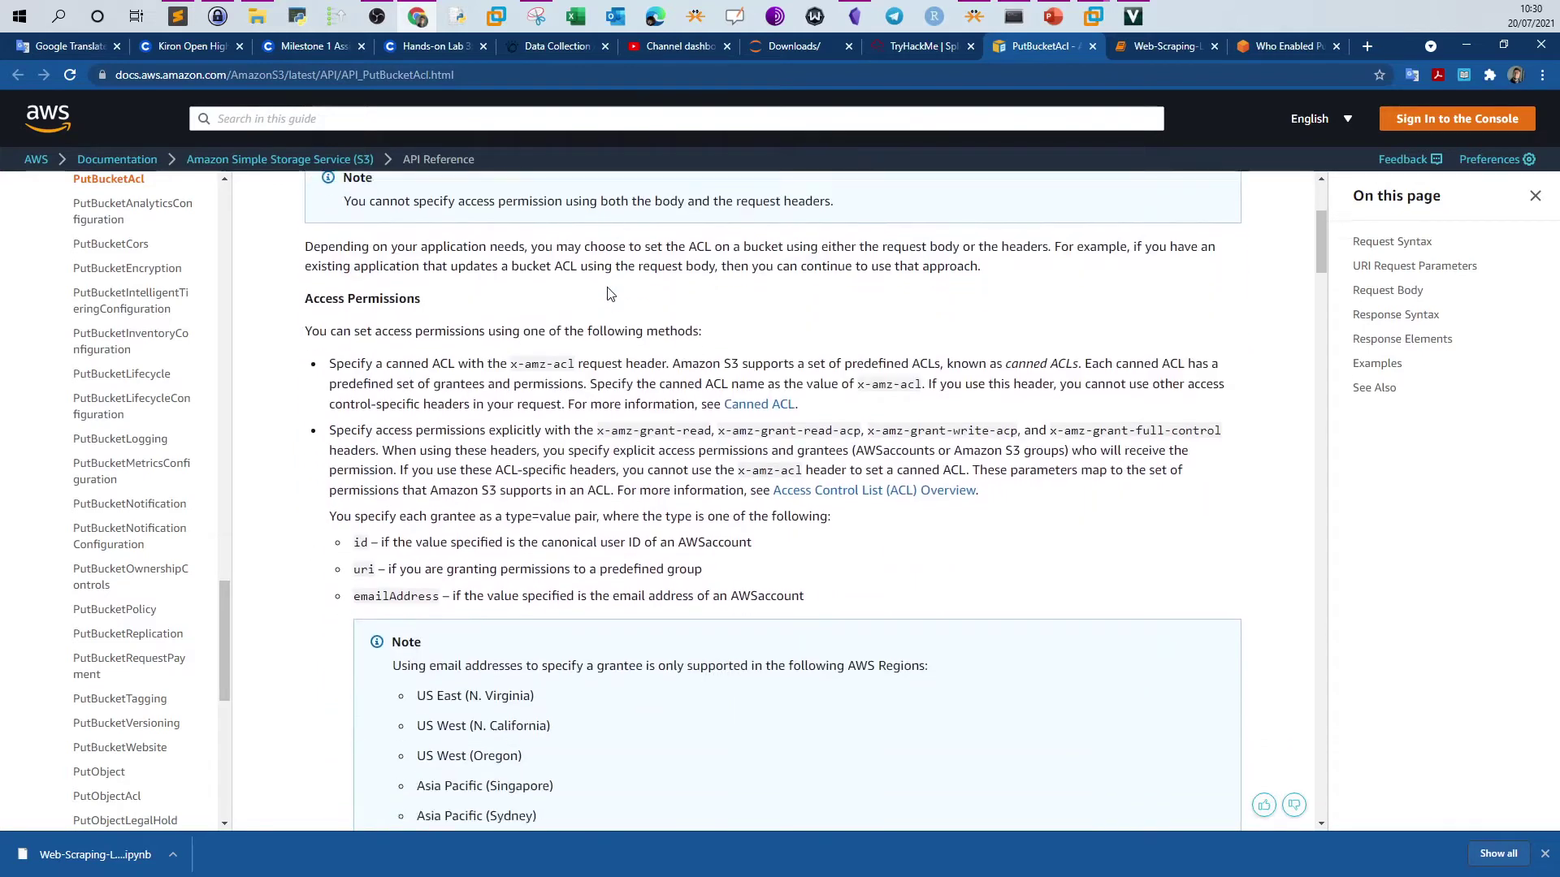
scroll(609, 291, down, 1)
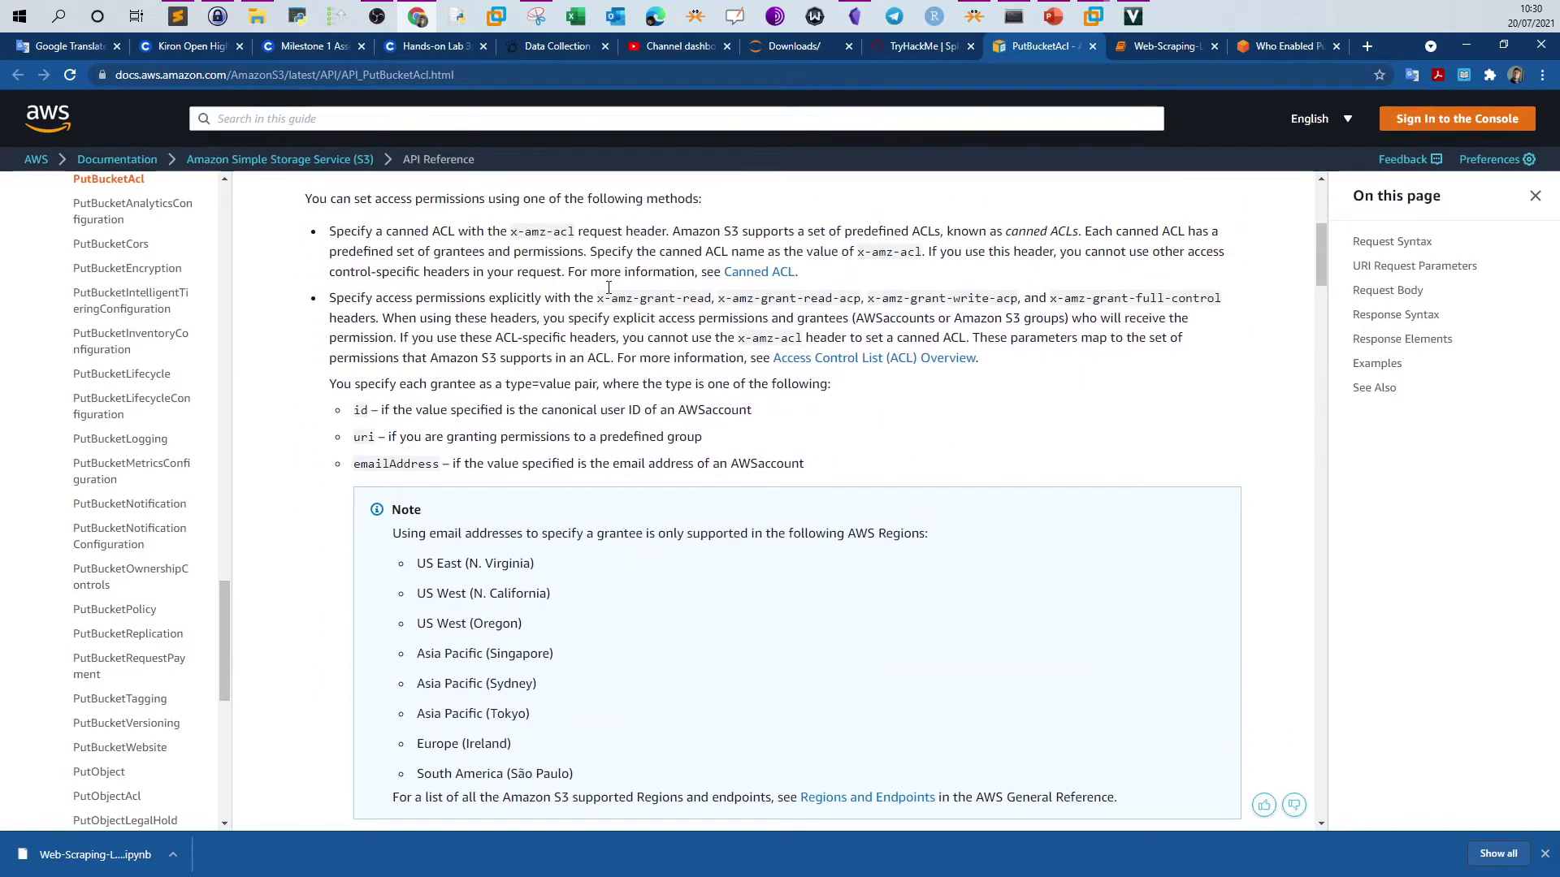
scroll(609, 291, down, 10)
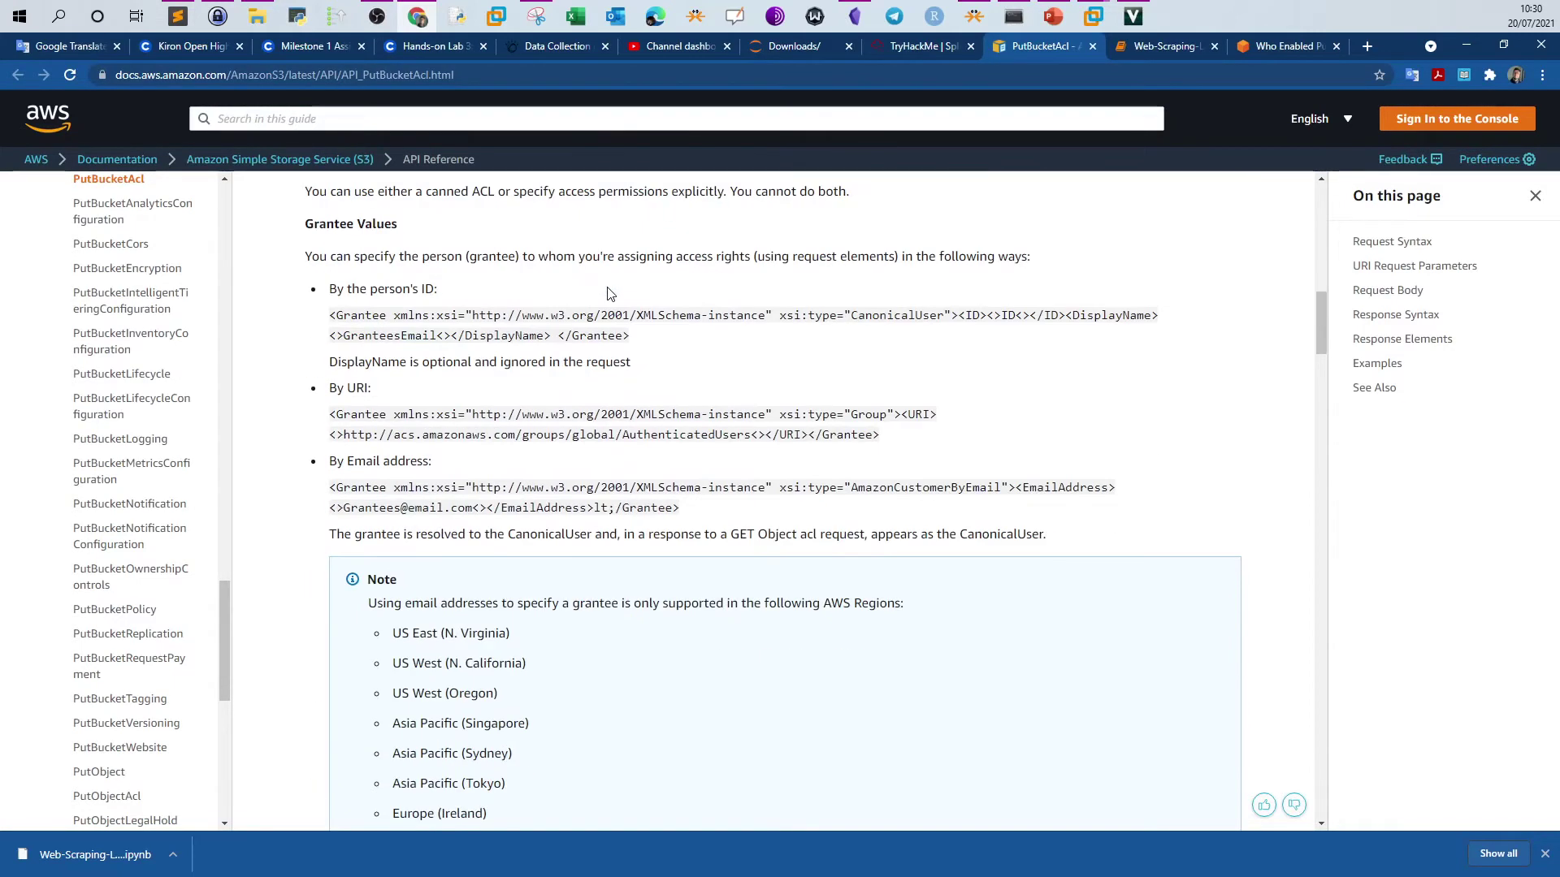
scroll(610, 293, up, 1)
scroll(609, 293, up, 10)
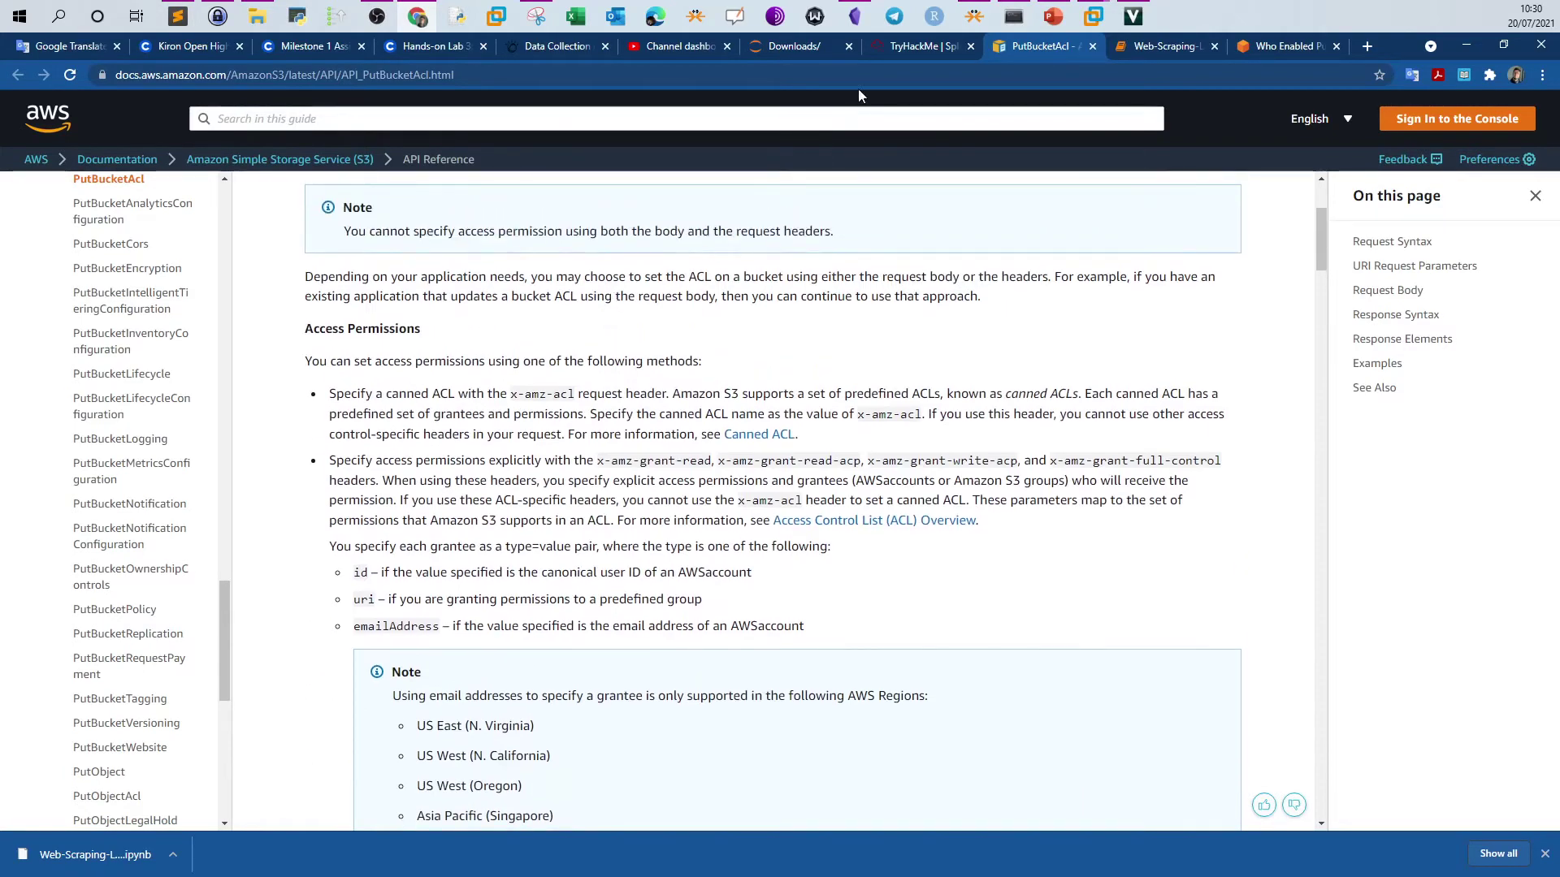
click(905, 50)
scroll(541, 289, down, 10)
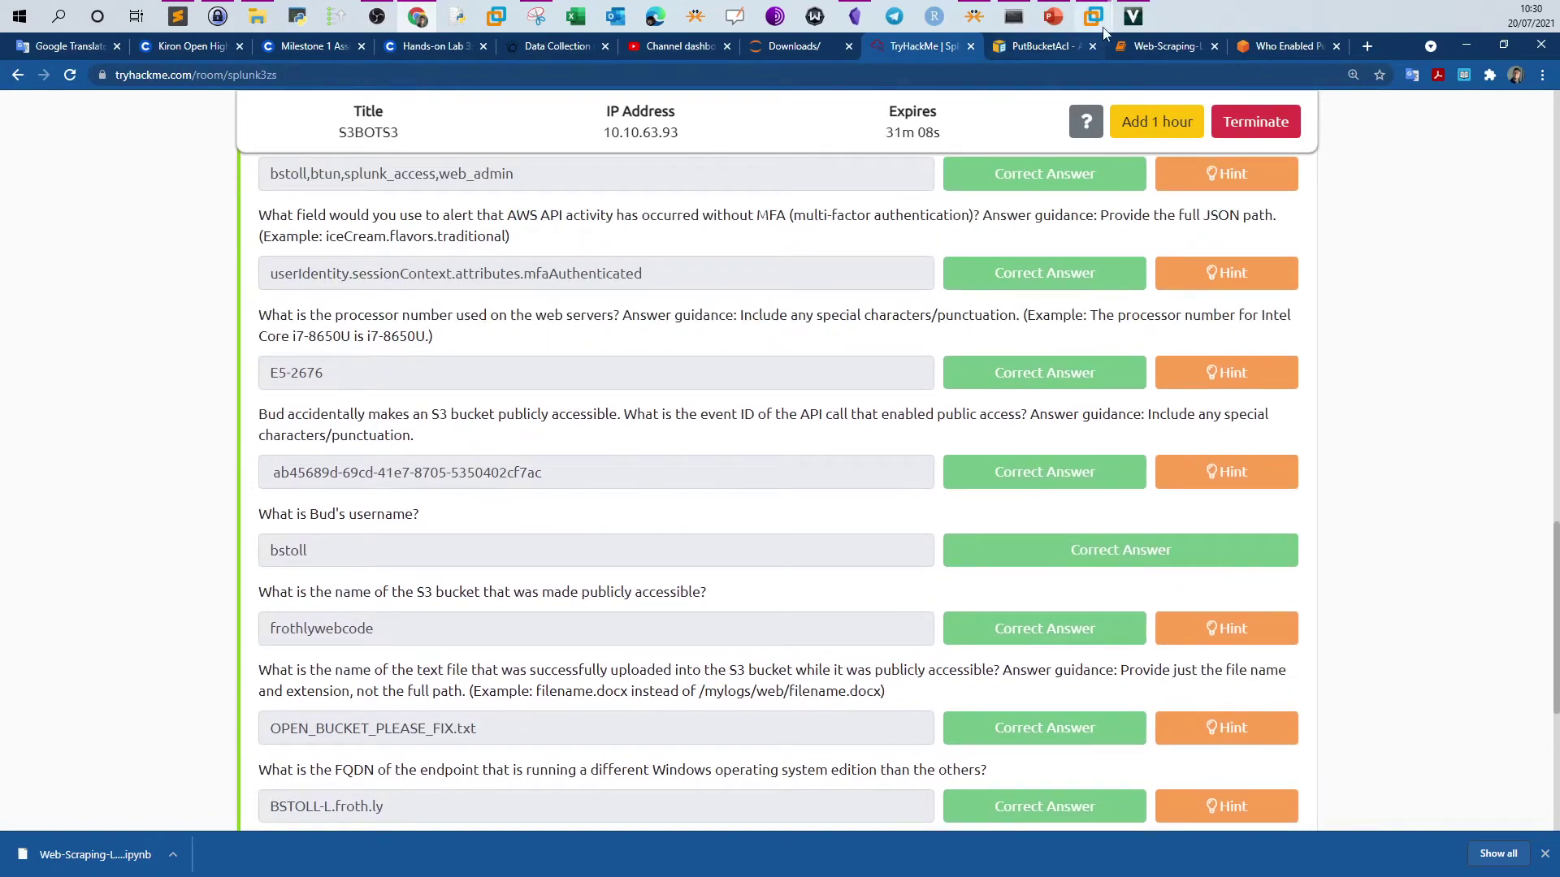
- Switch to Splunk in the Kali virtual machine, change the query to index="botsv3" "web server" and run the search
click(1148, 89)
click(341, 333)
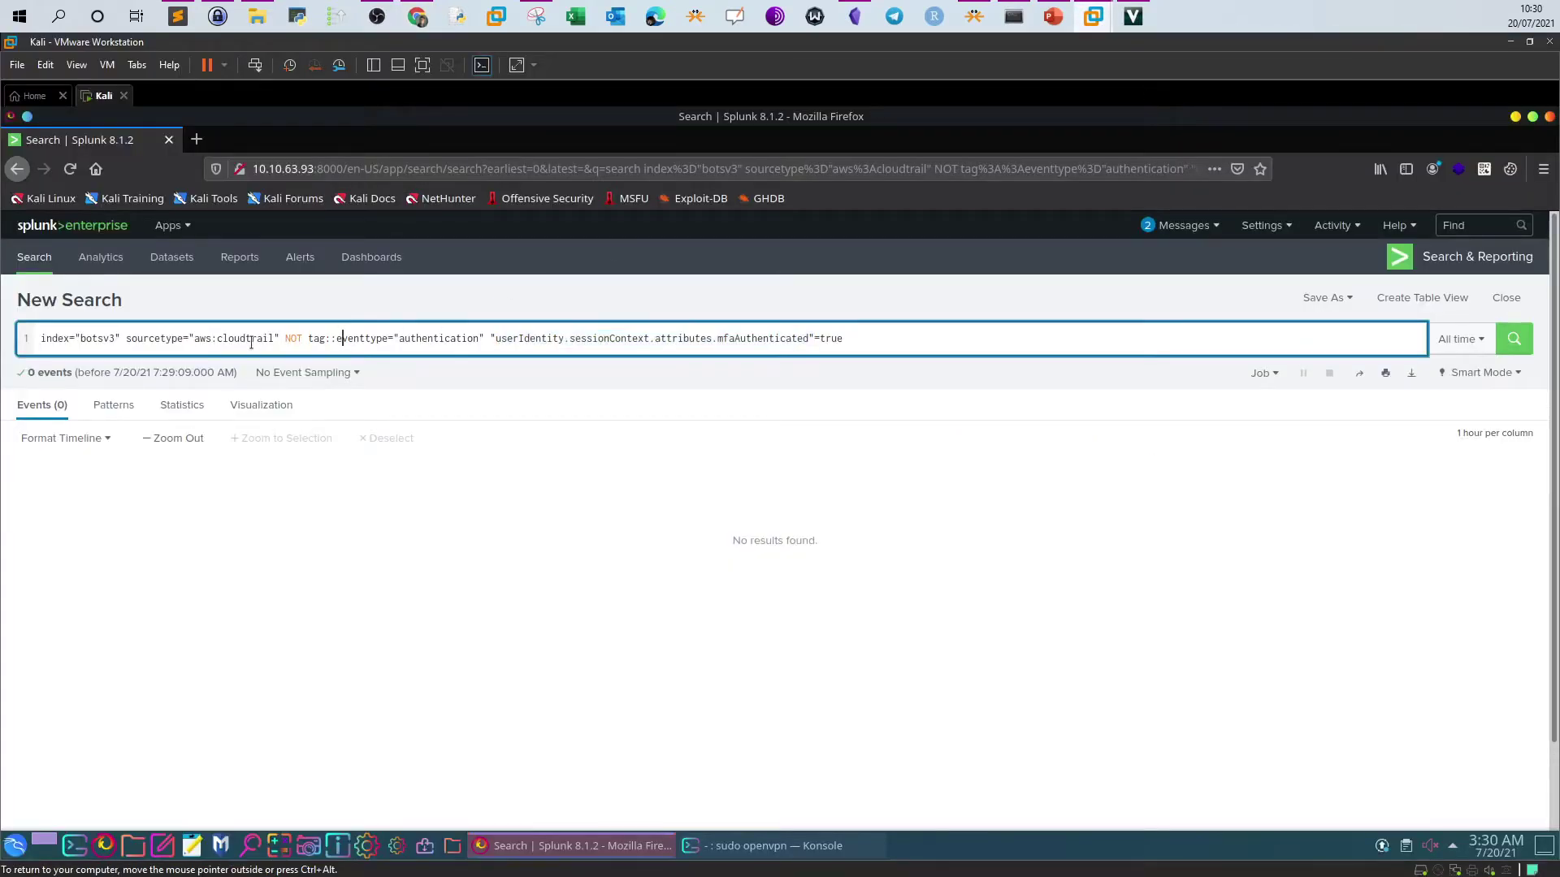
drag(285, 337, 884, 334)
click(884, 333)
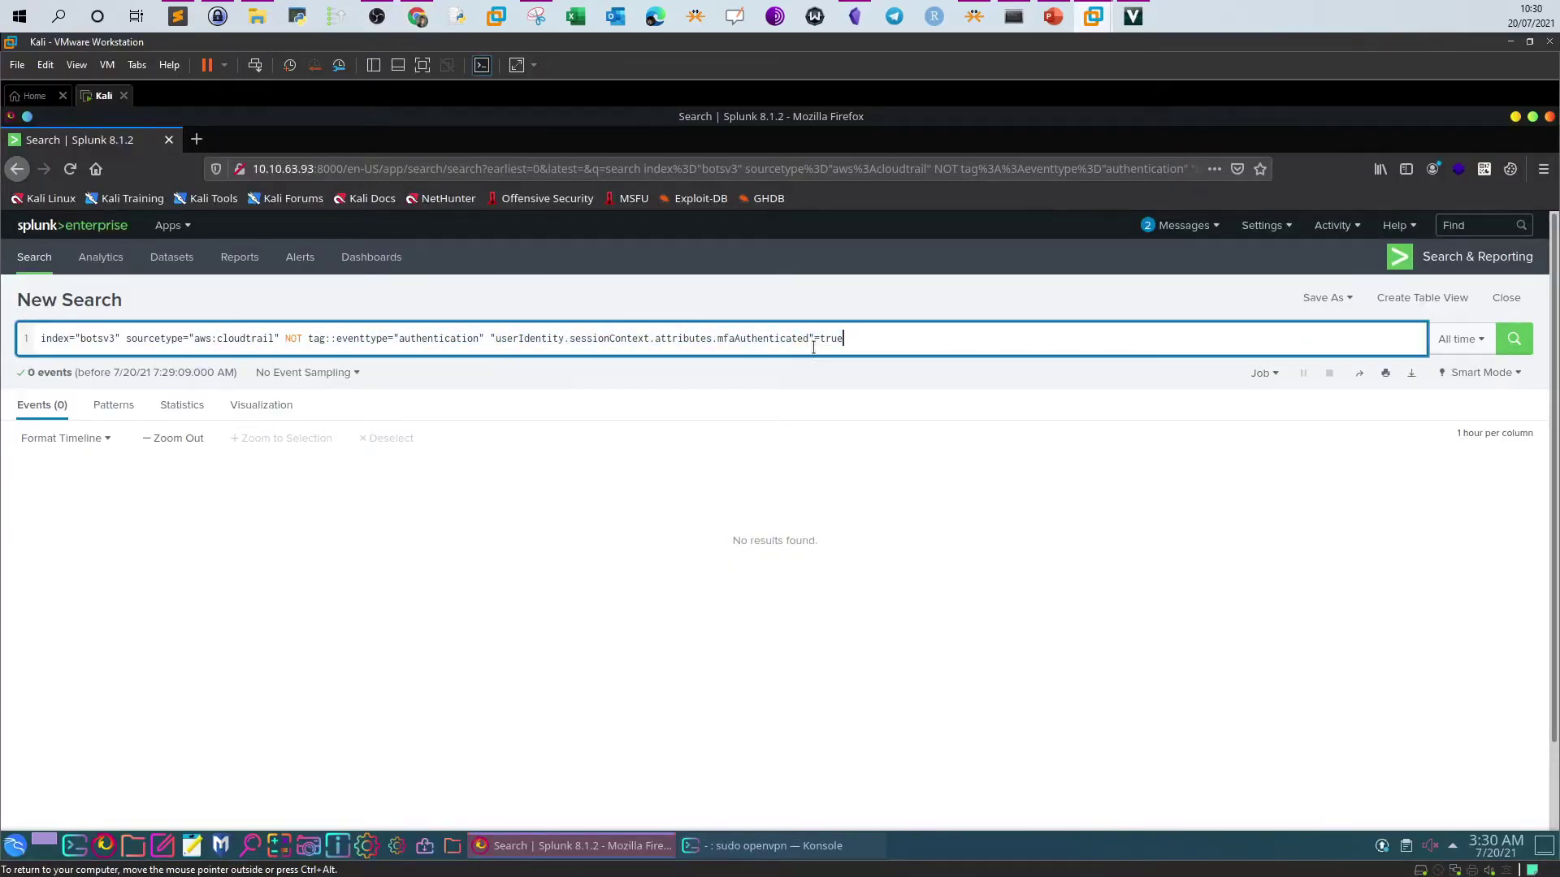
drag(130, 341, 219, 338)
click(134, 338)
drag(124, 338, 39, 338)
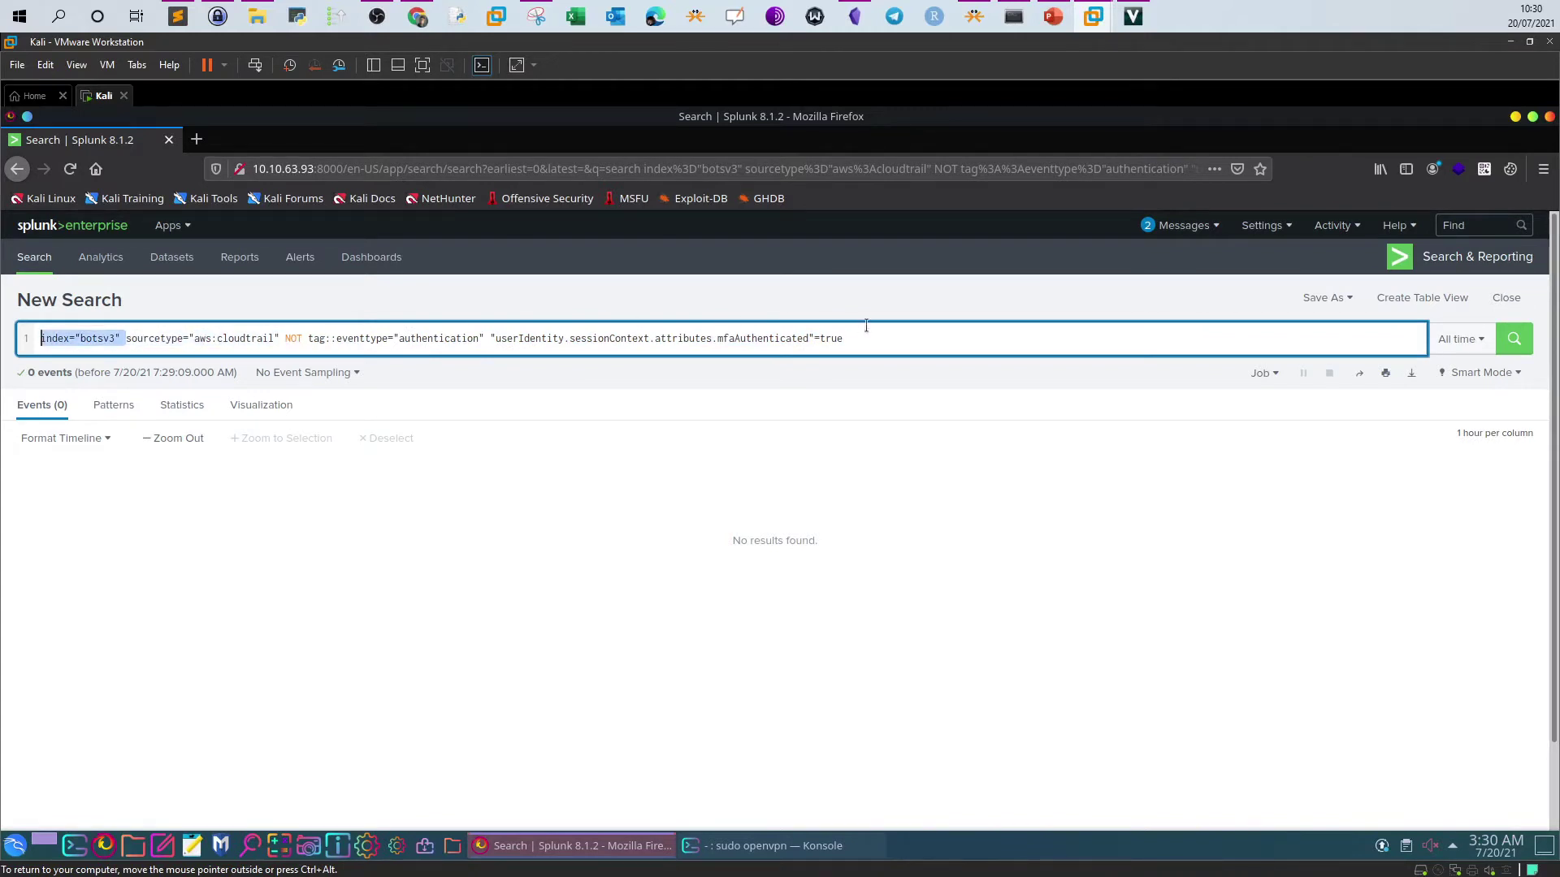
drag(862, 326, 877, 340)
text(|)
key(BackSpace)
key(BackSpace)
text("web server")
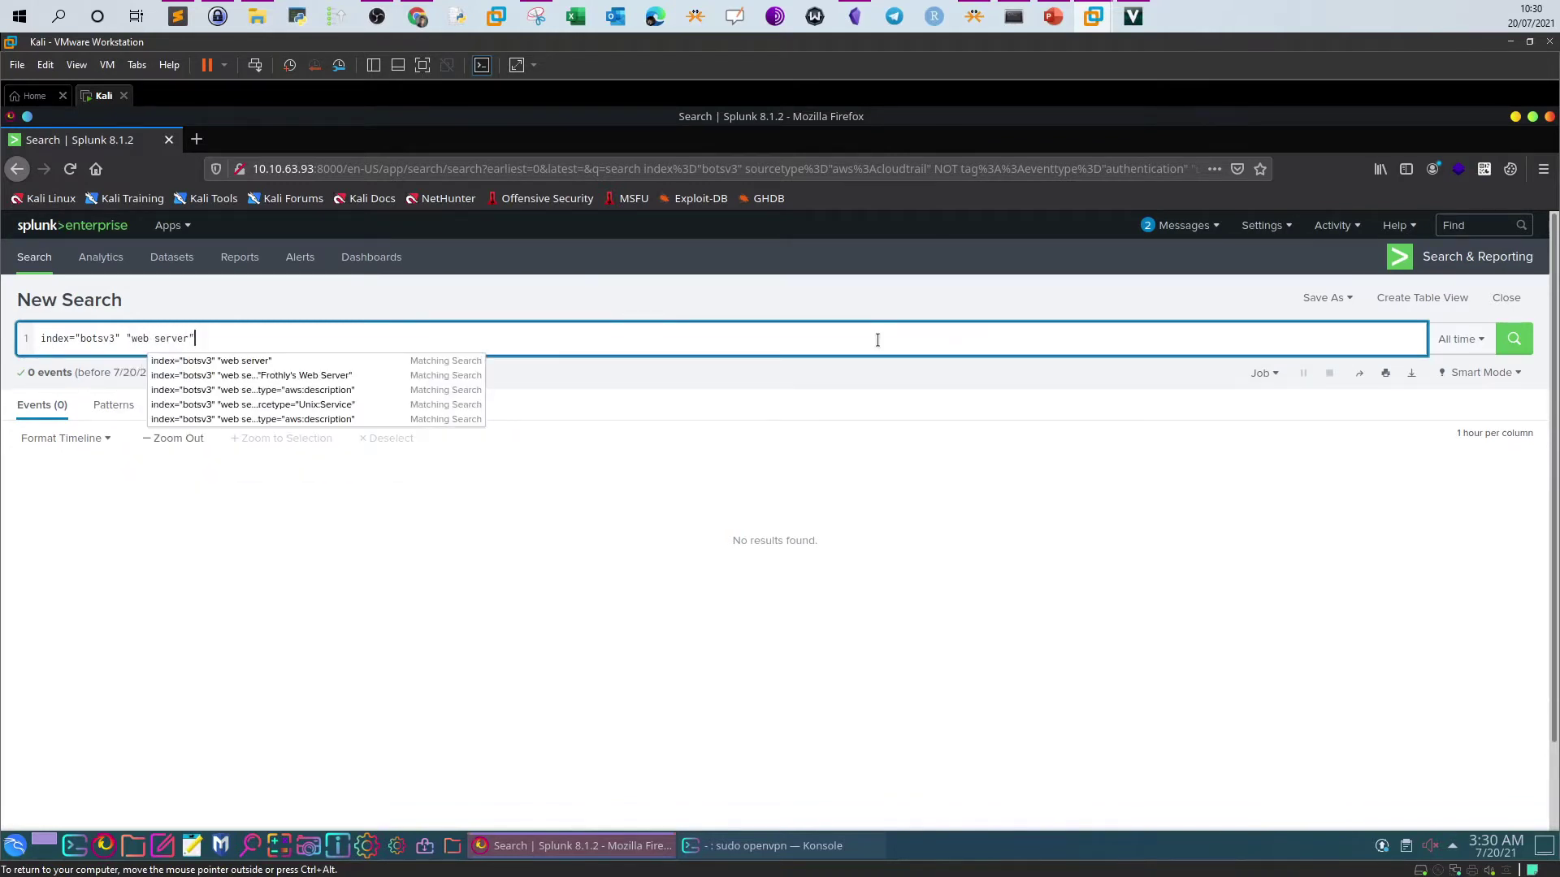
click(1512, 338)
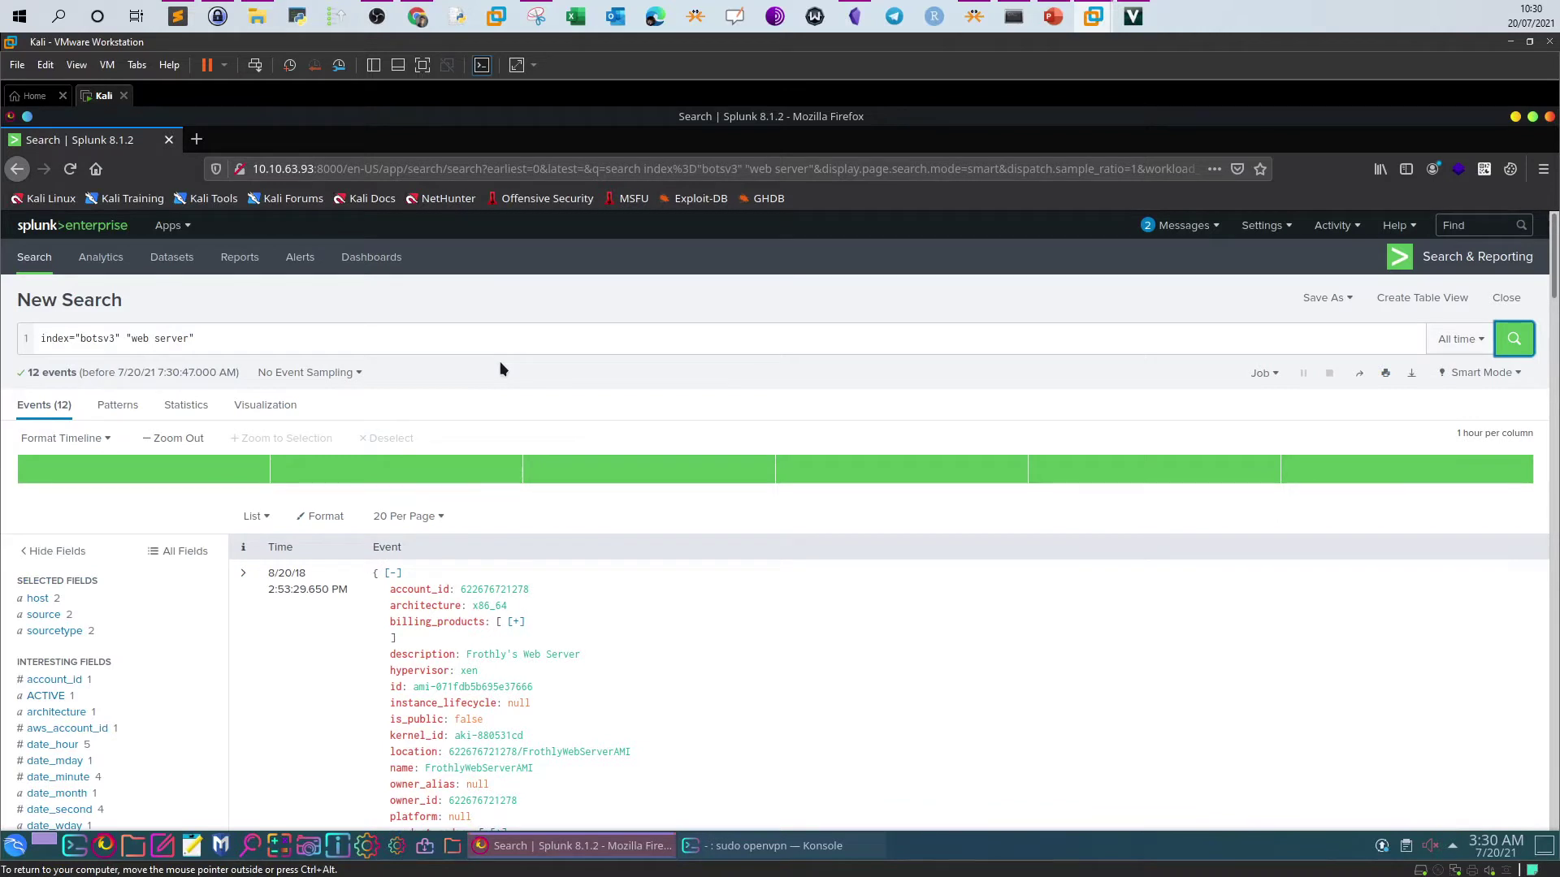
- Examine the interesting fields and the newest event's details, including its name value, for web server hardware information
scroll(504, 371, down, 1)
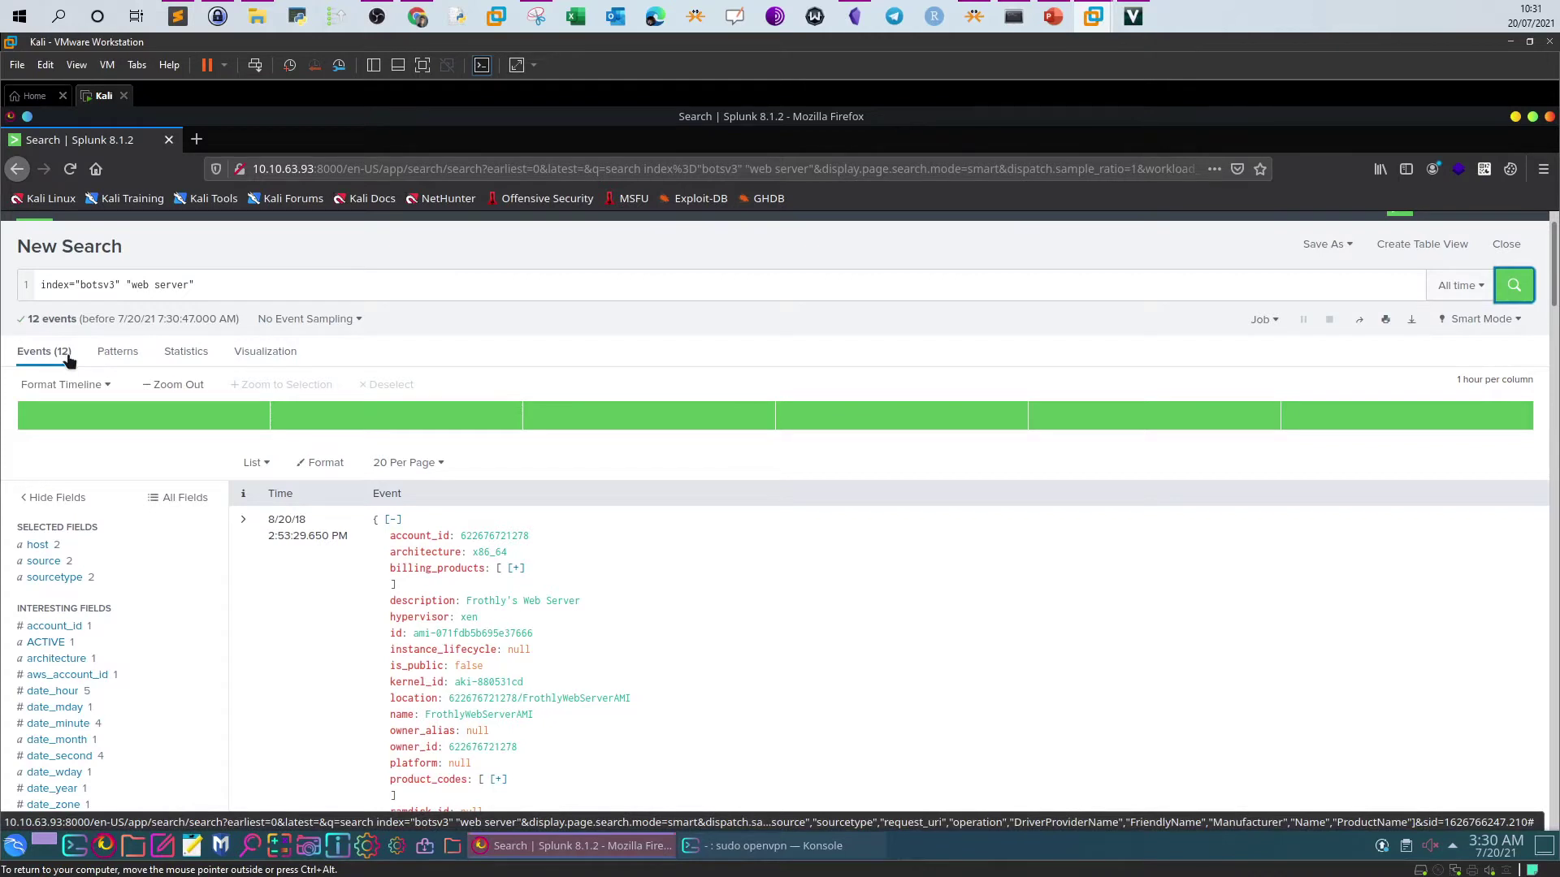
scroll(110, 378, down, 3)
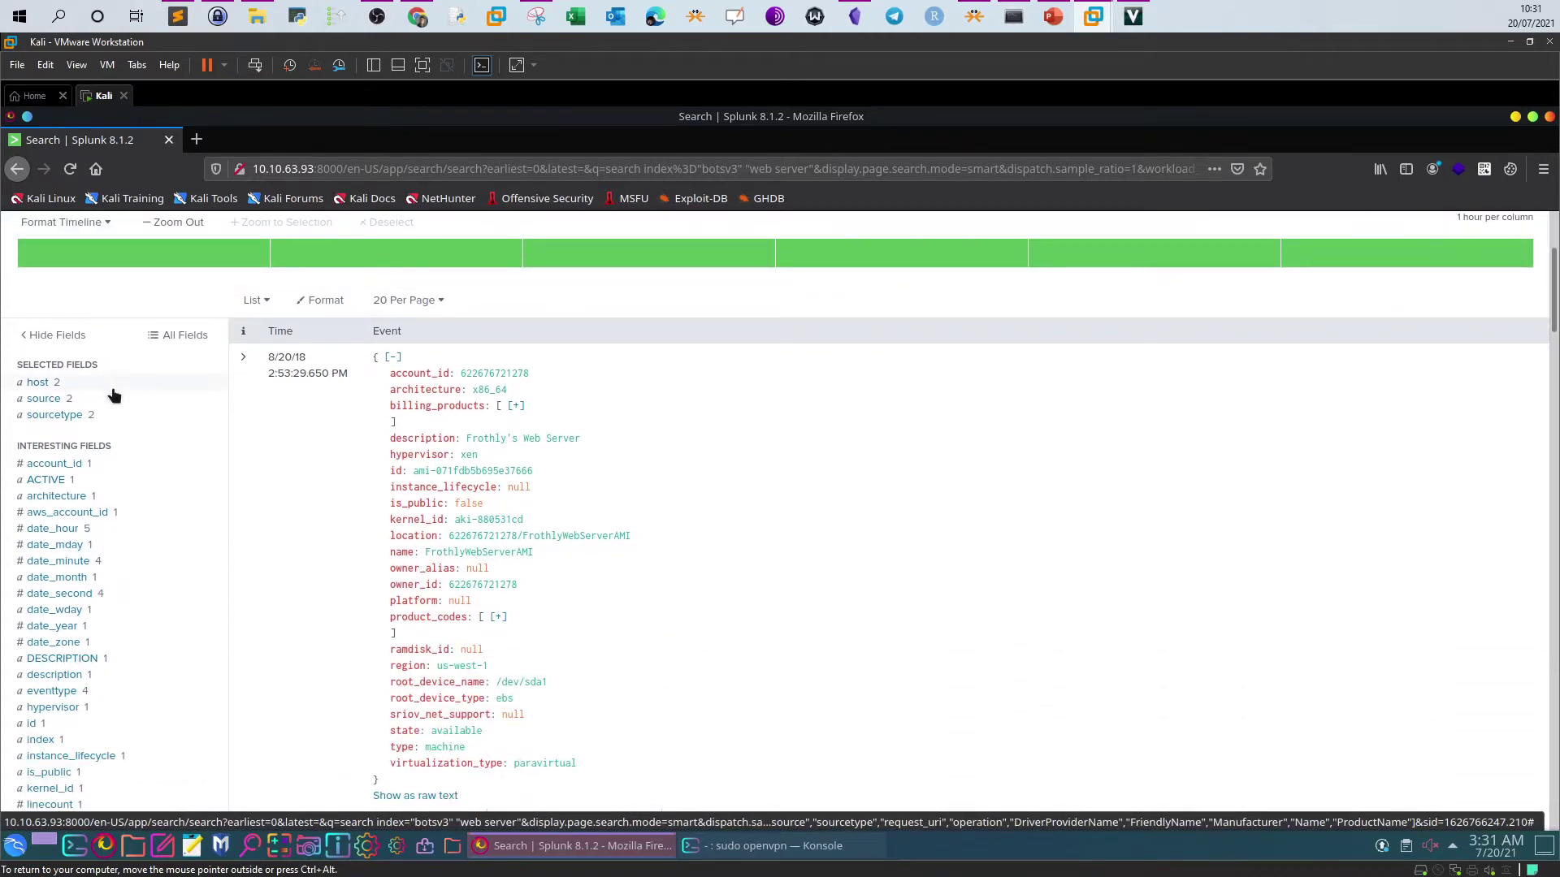
scroll(112, 388, down, 3)
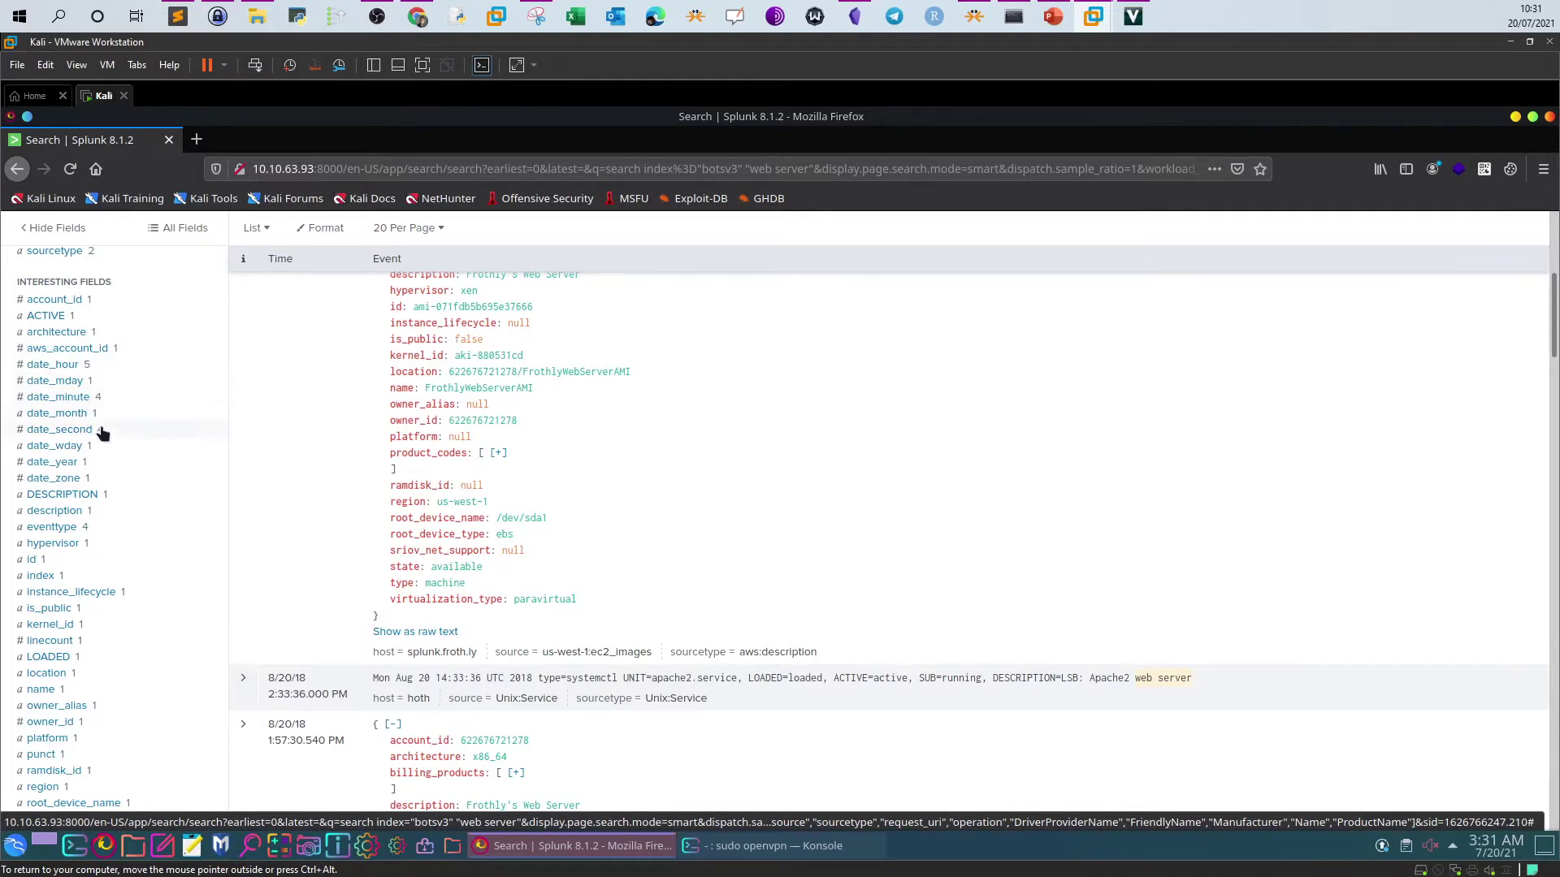
scroll(101, 433, down, 3)
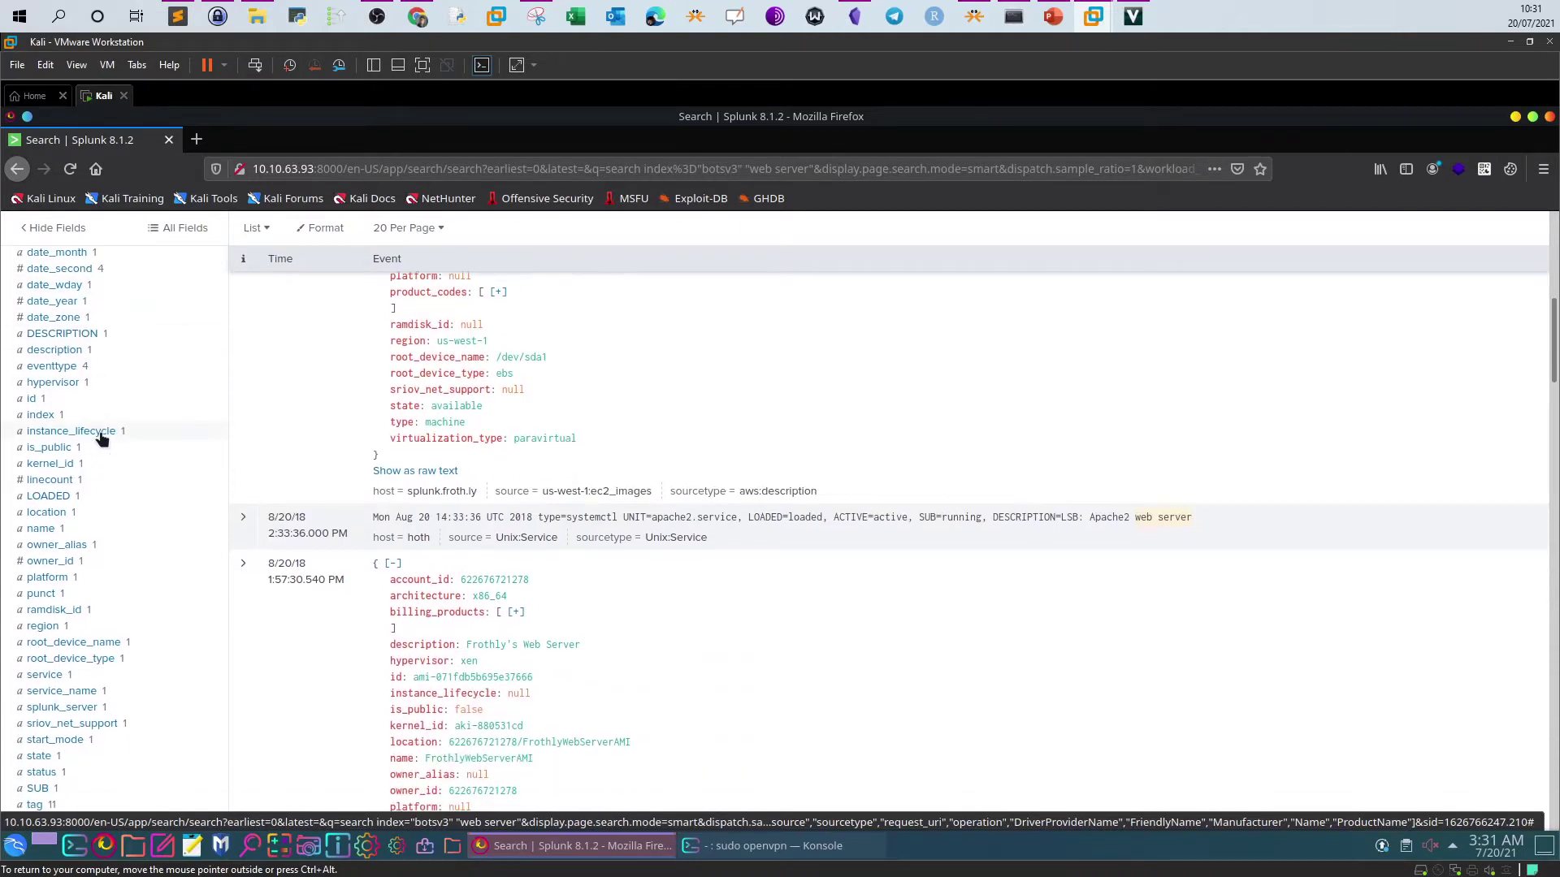
scroll(100, 439, down, 5)
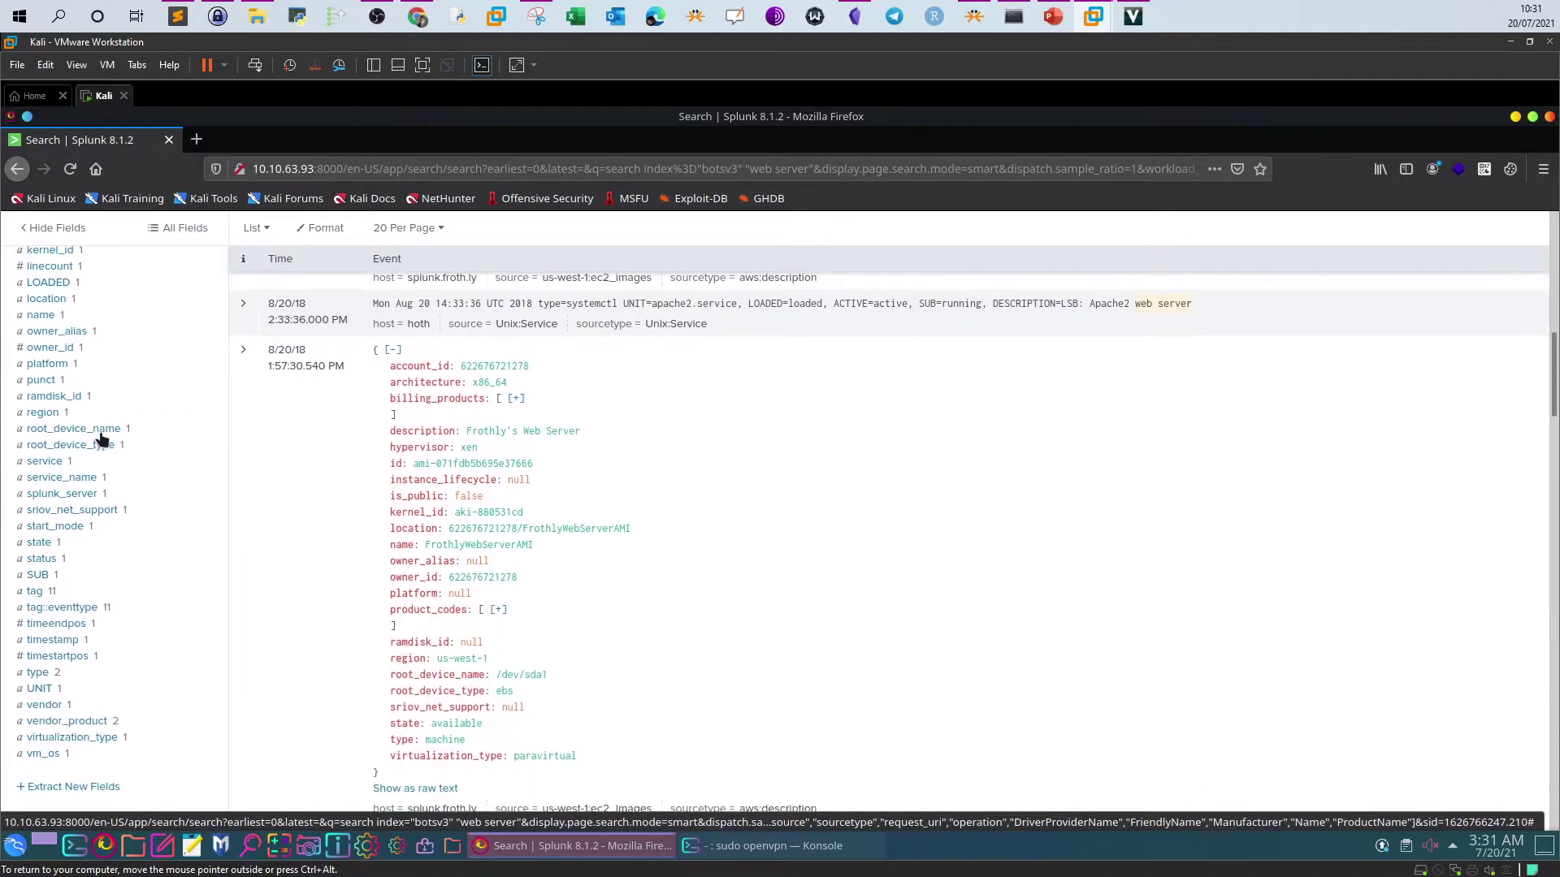
scroll(101, 439, up, 4)
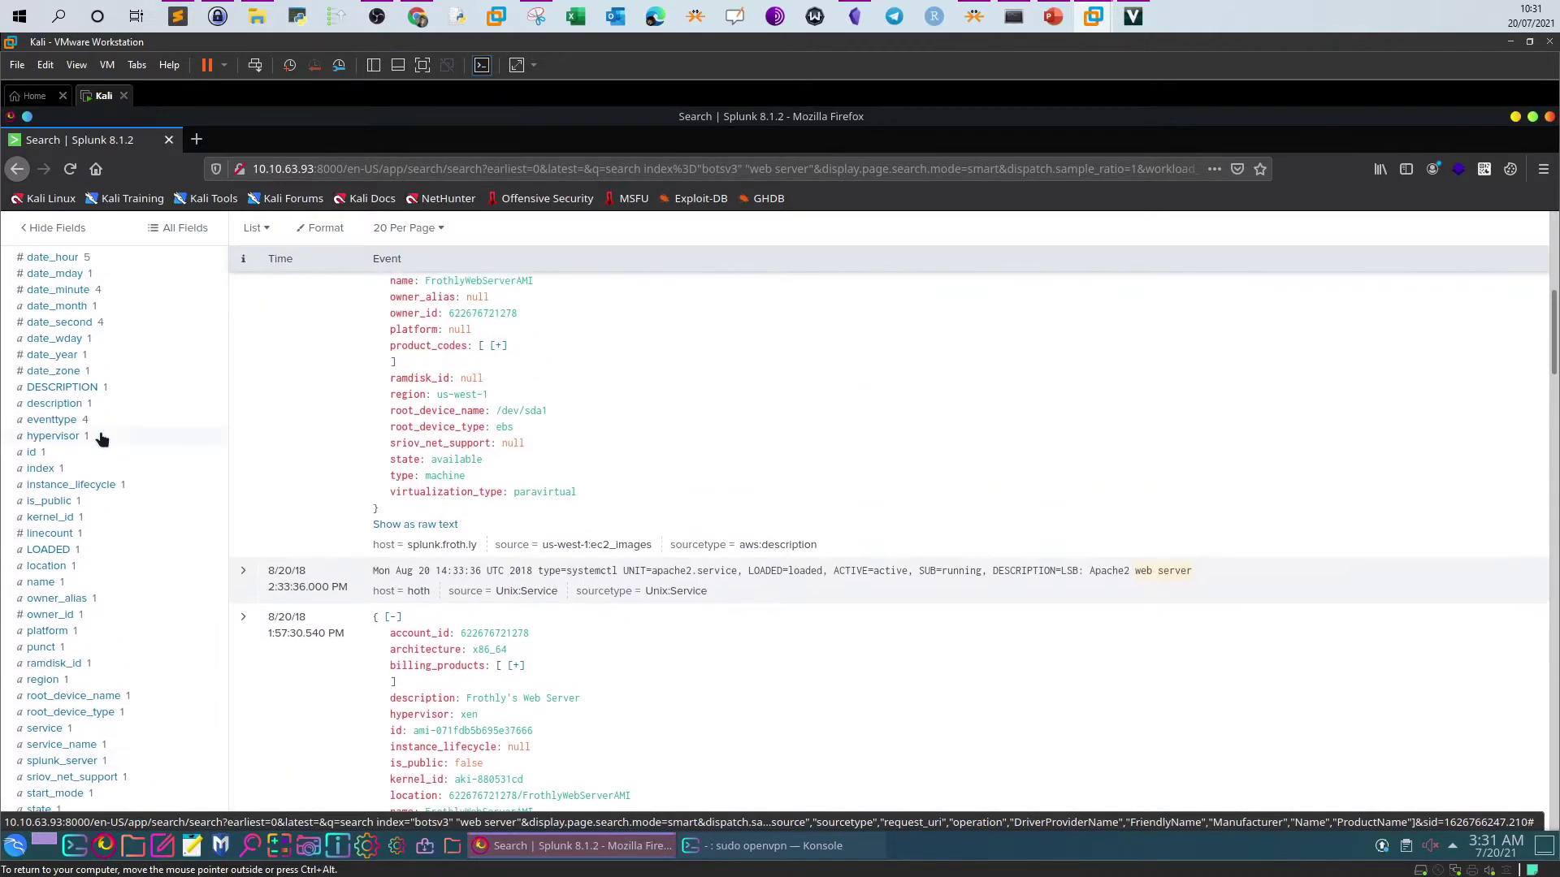
scroll(532, 440, up, 1)
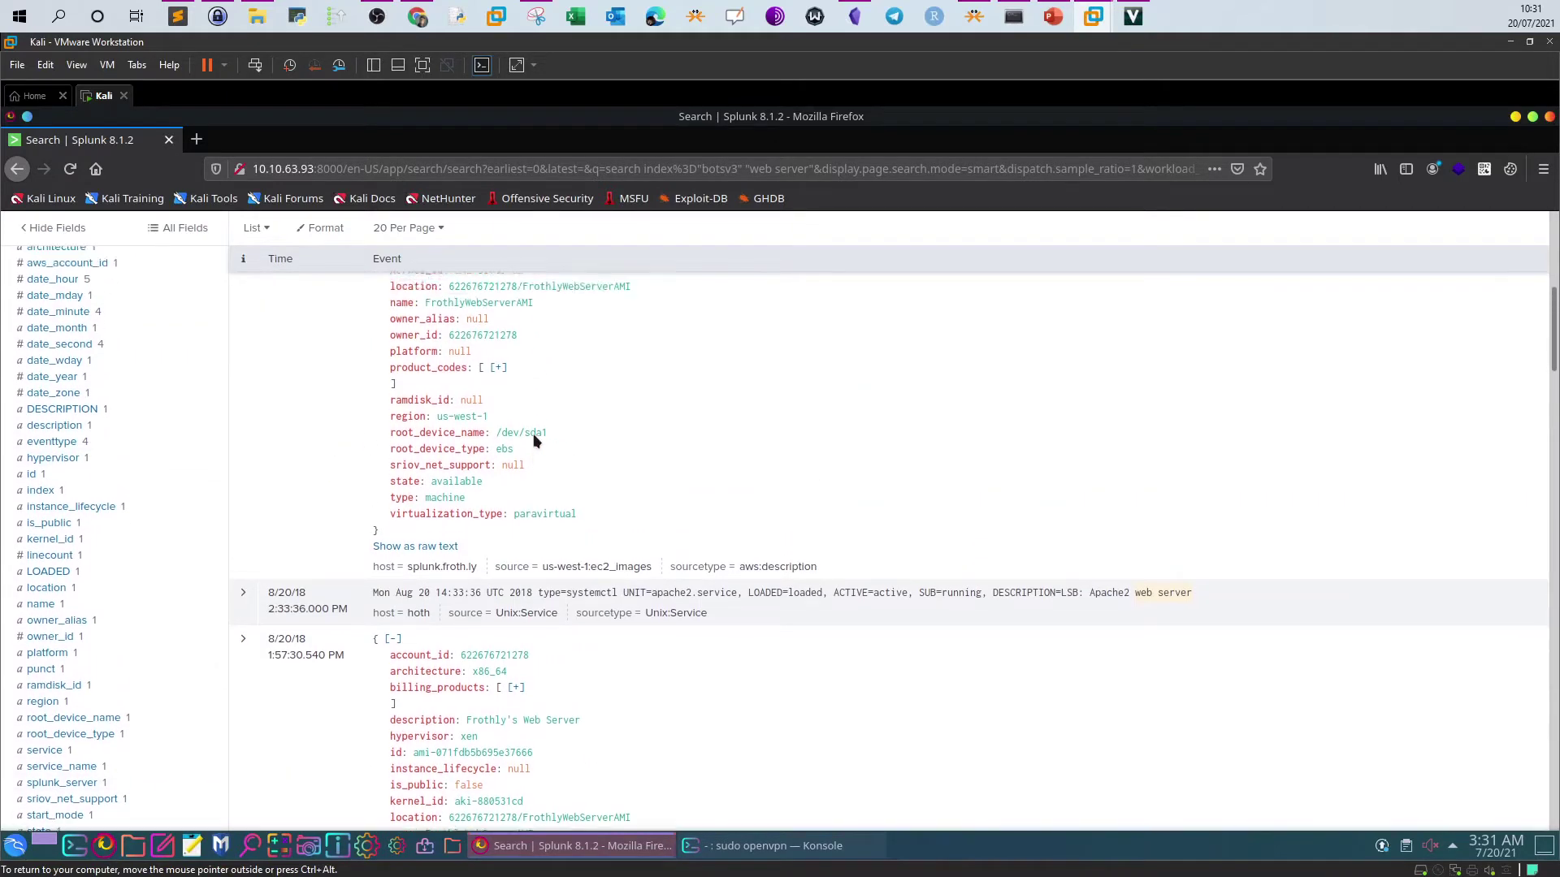
scroll(593, 441, up, 1)
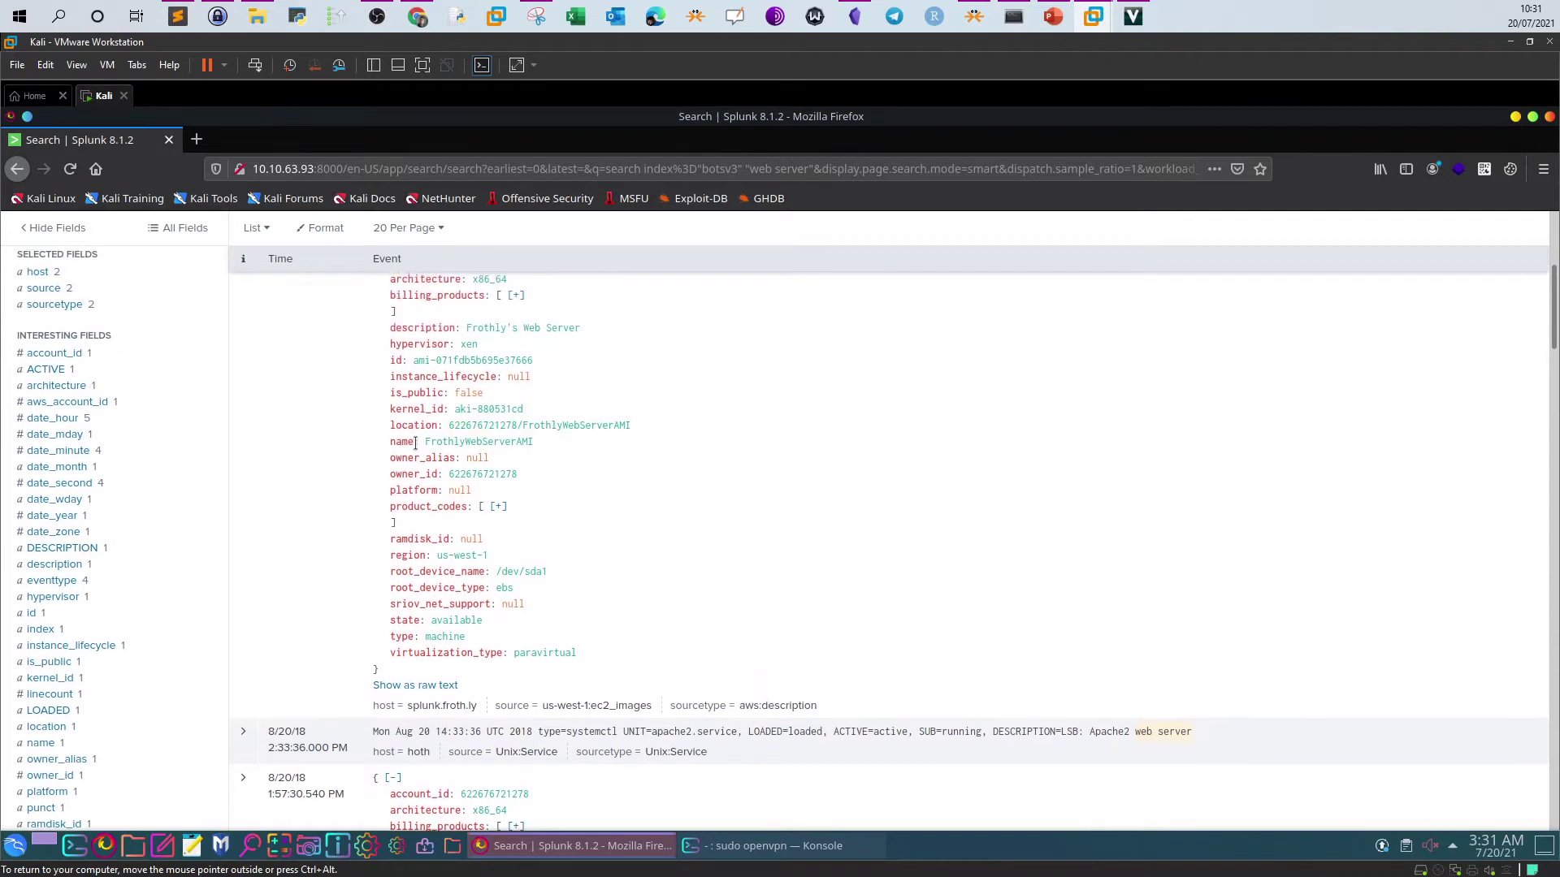
scroll(415, 425, up, 1)
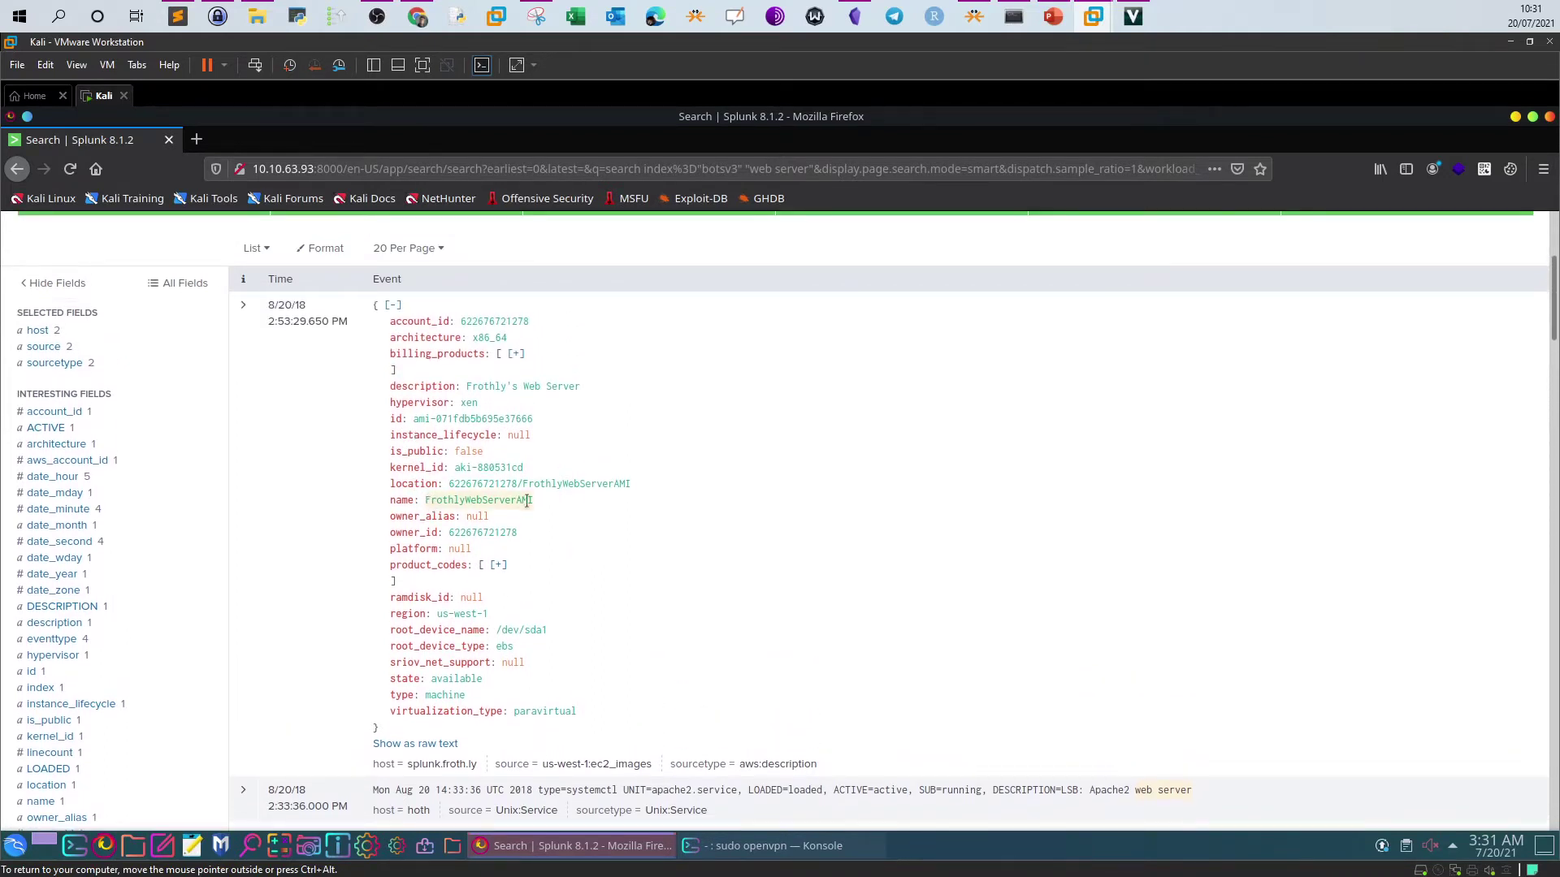
drag(533, 500, 431, 500)
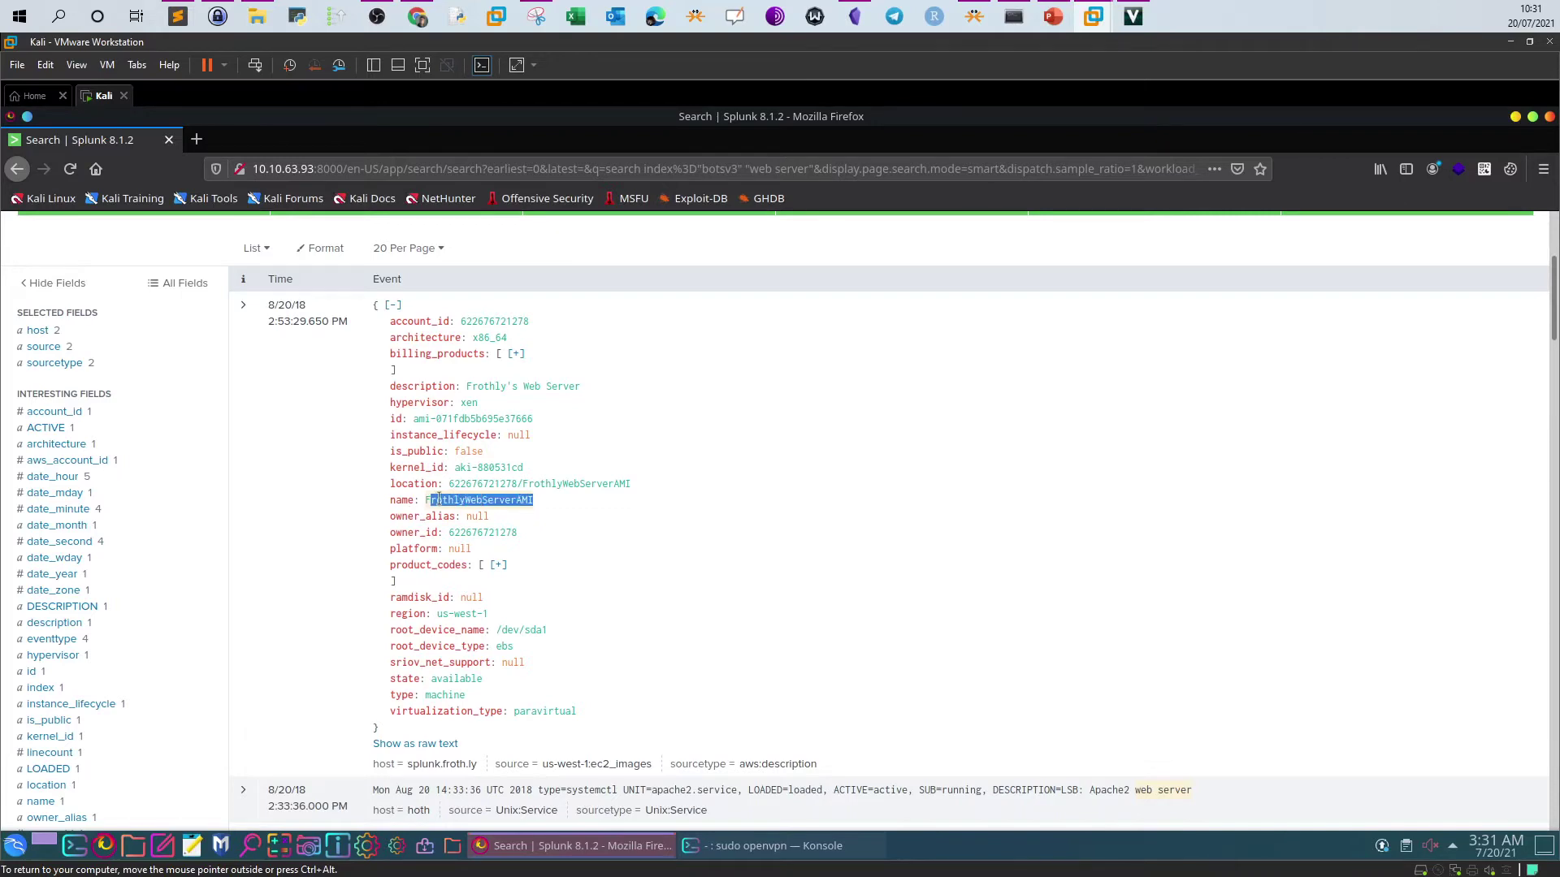
- Narrow the "web server" search results to events with the sourcetype aws:description
scroll(460, 509, down, 2)
scroll(461, 510, up, 5)
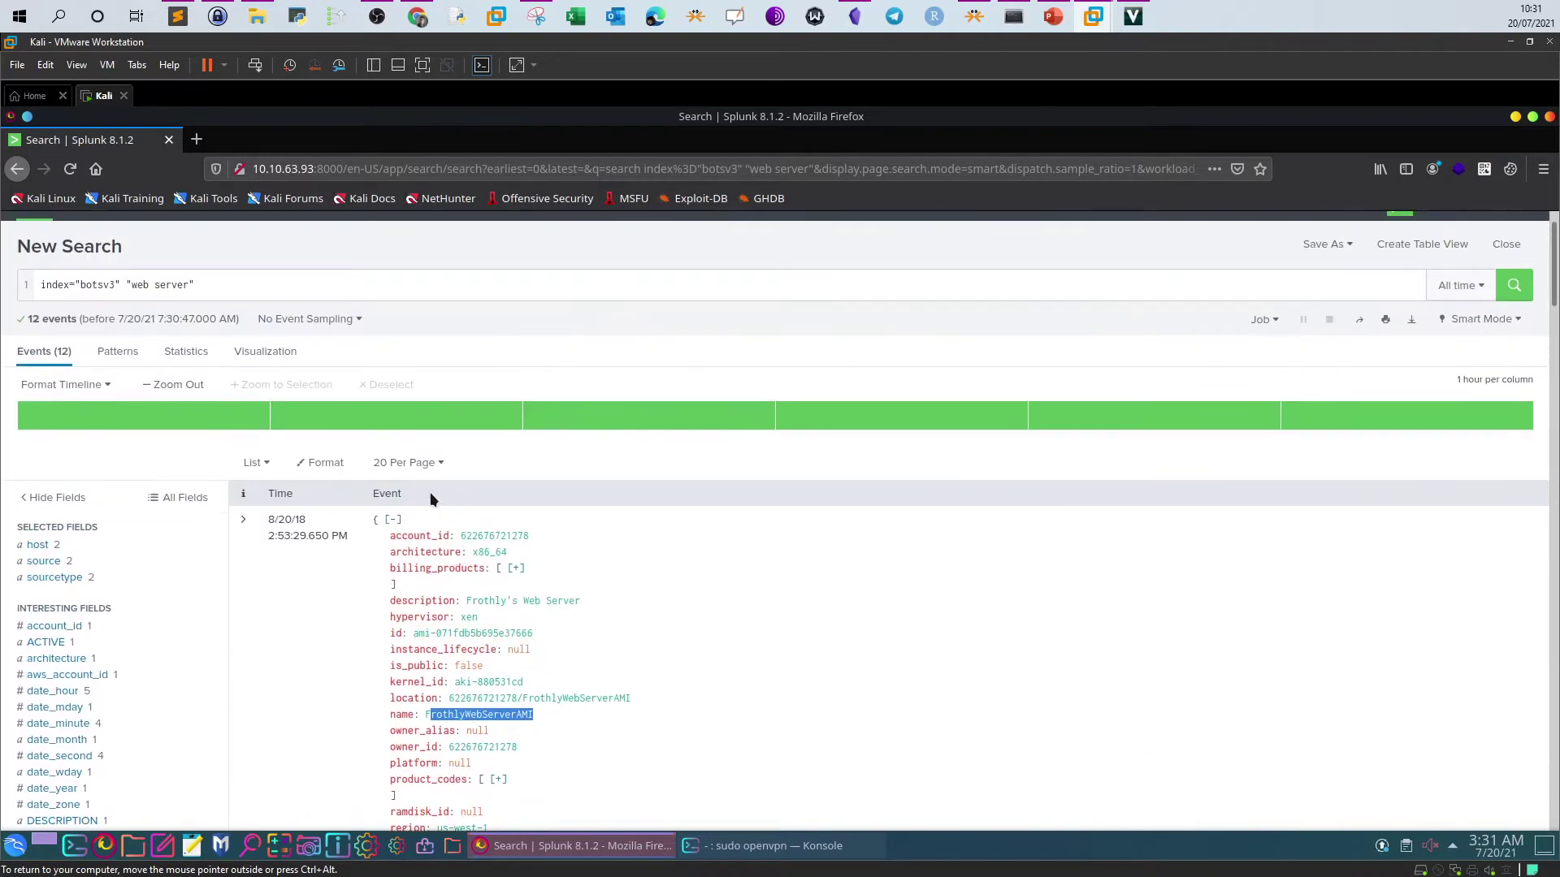
click(73, 576)
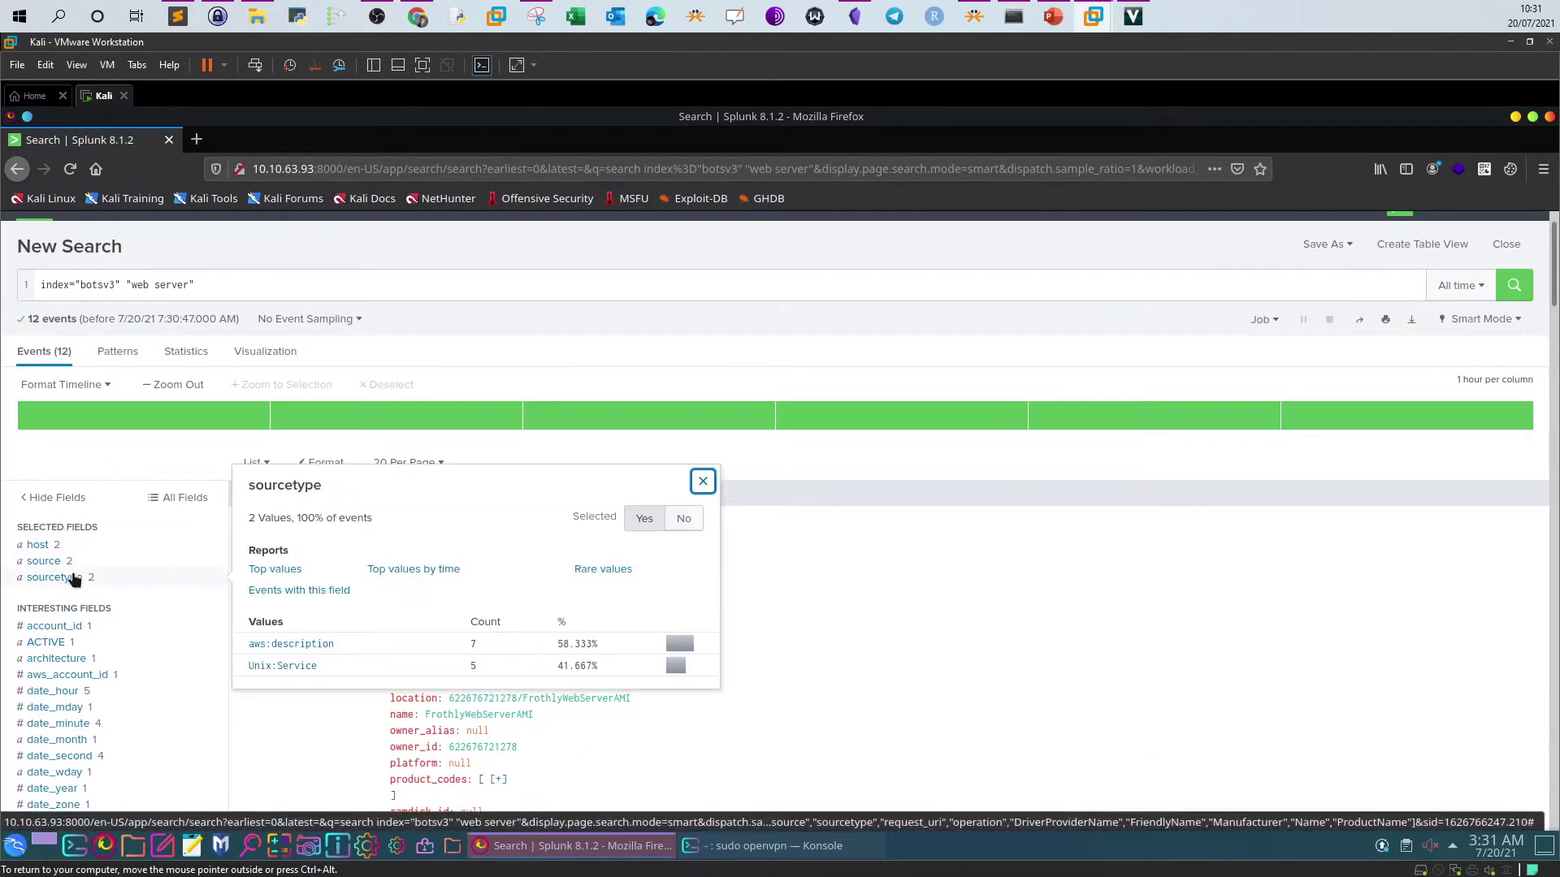
click(308, 644)
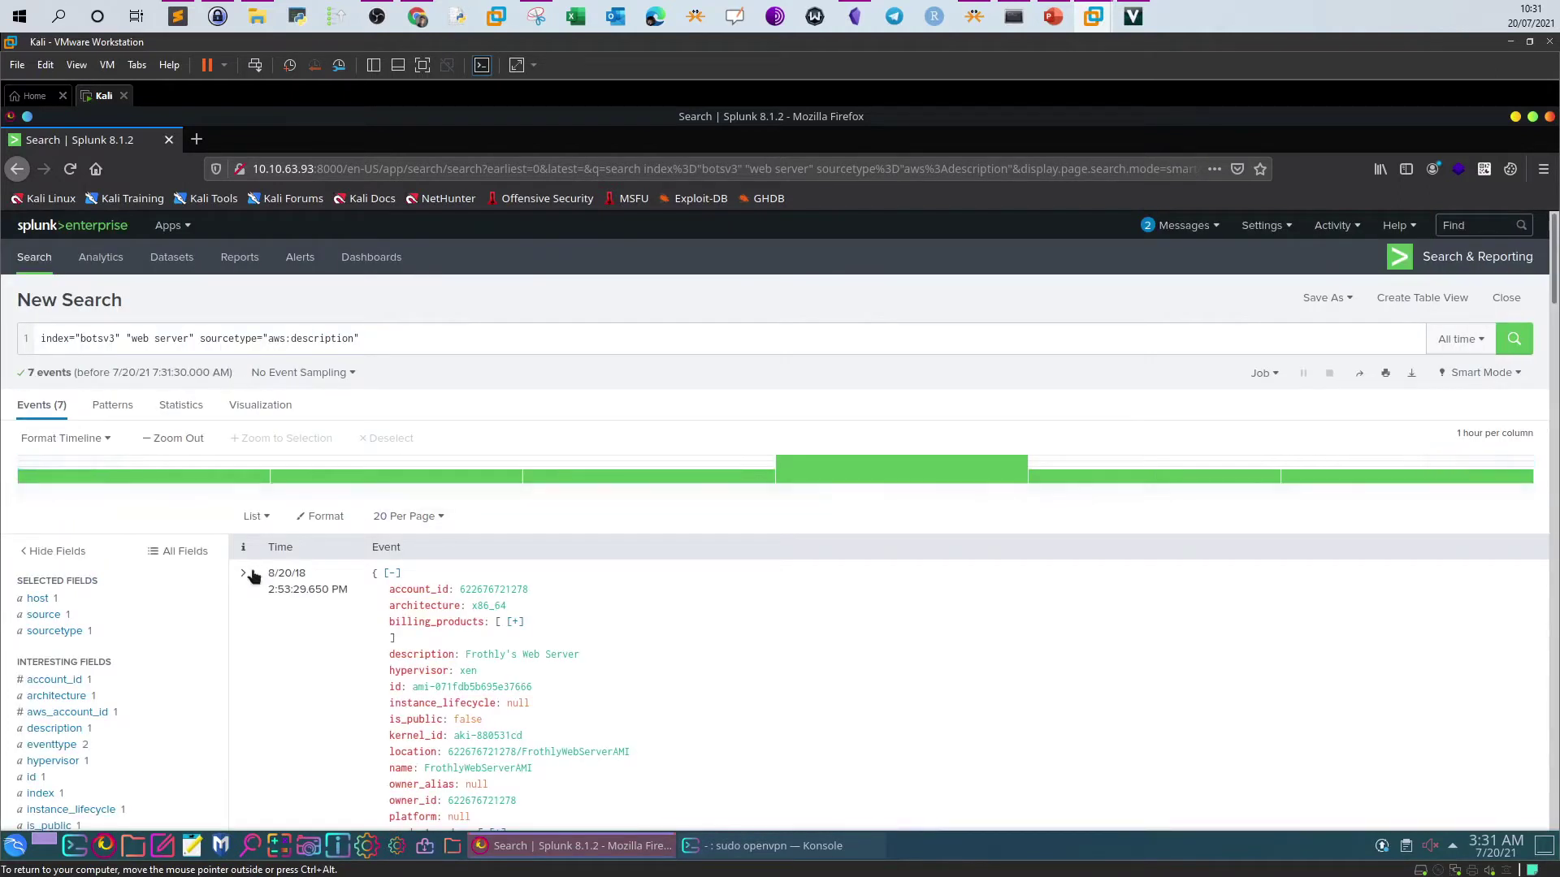
- Examine the interesting fields of the aws:description events for hardware details, including the vm_os, virtualization_type and vendor_product values
scroll(195, 573, down, 4)
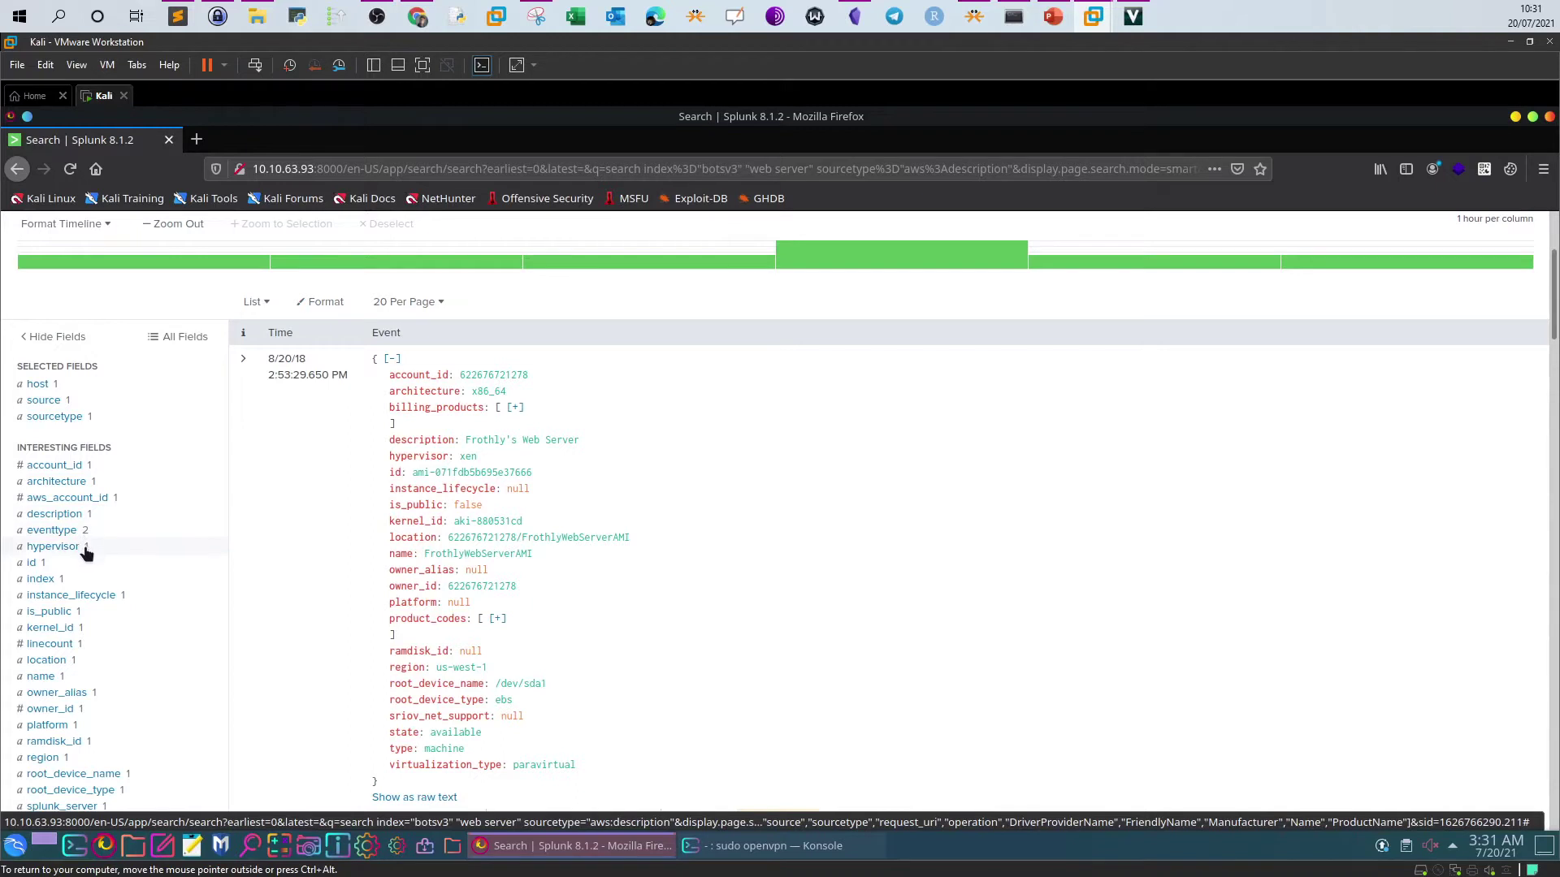
scroll(88, 561, down, 4)
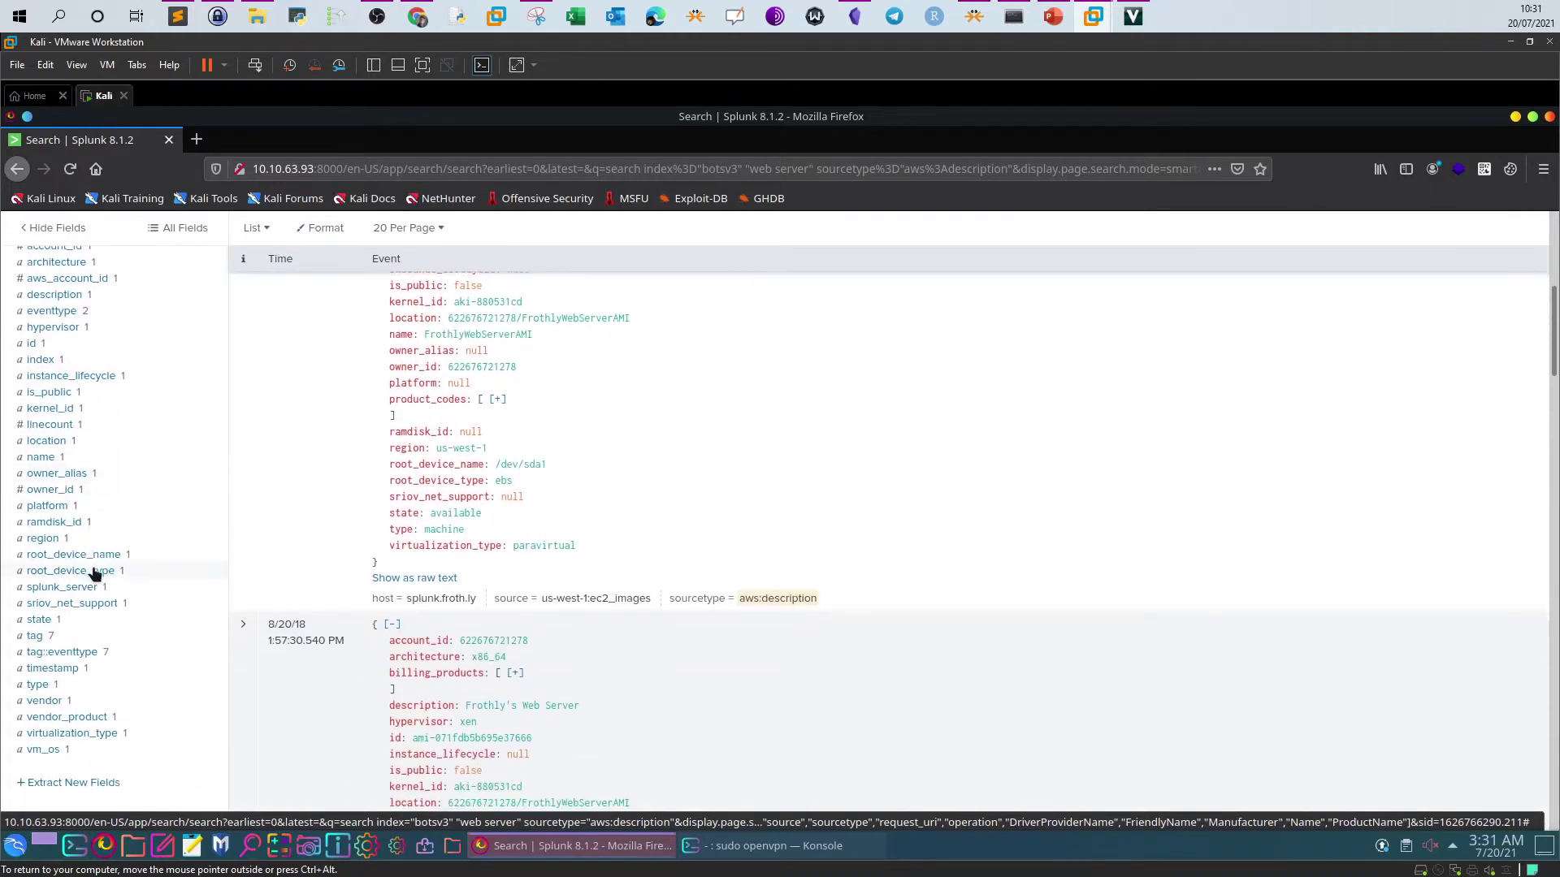
click(41, 749)
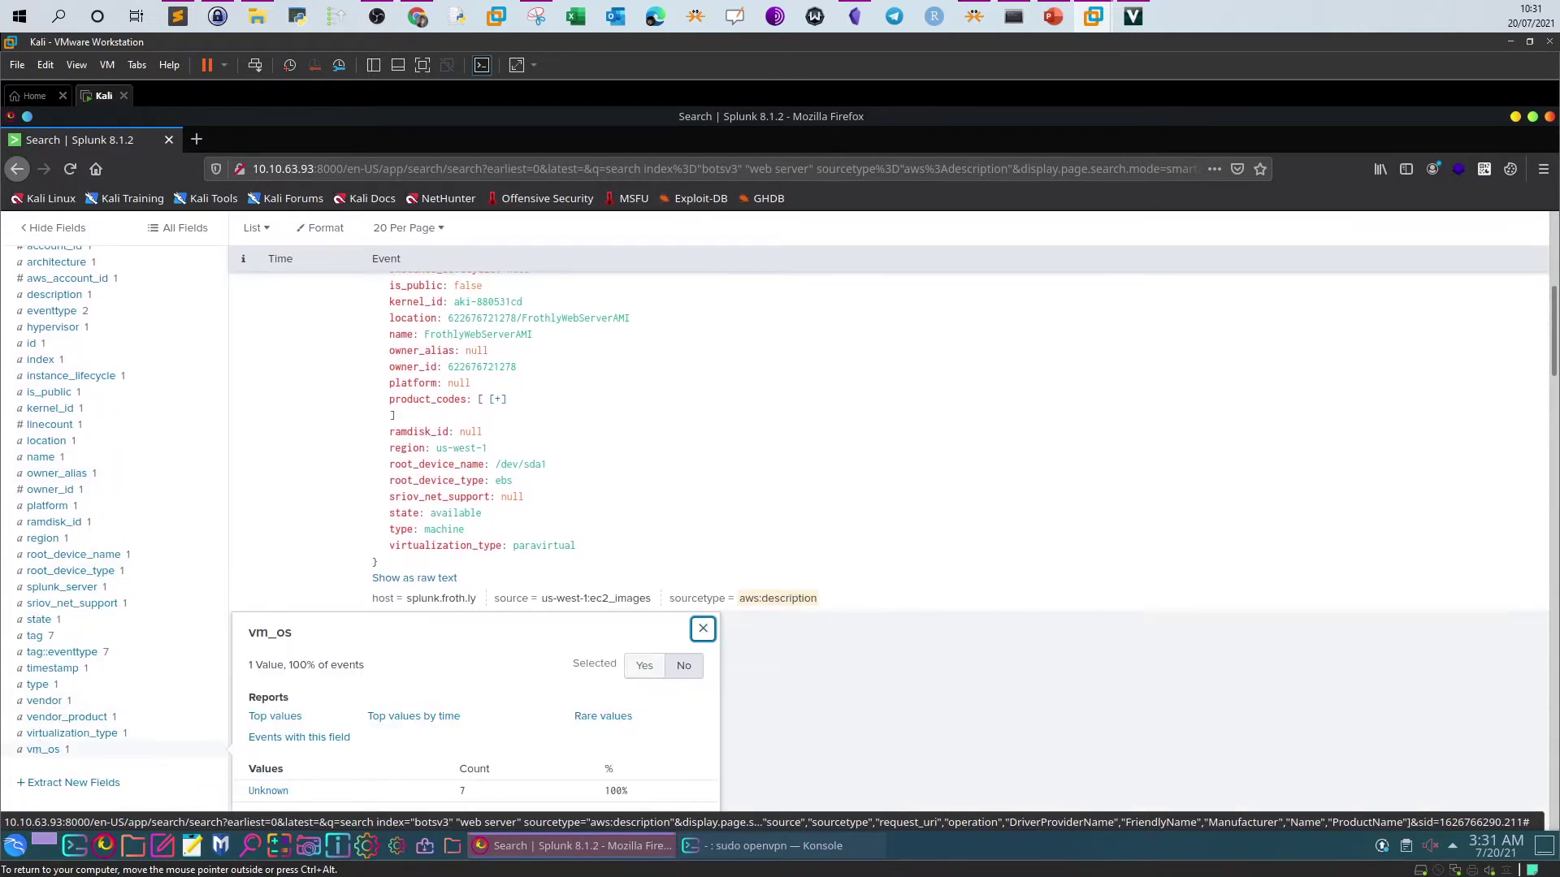
click(73, 733)
click(75, 716)
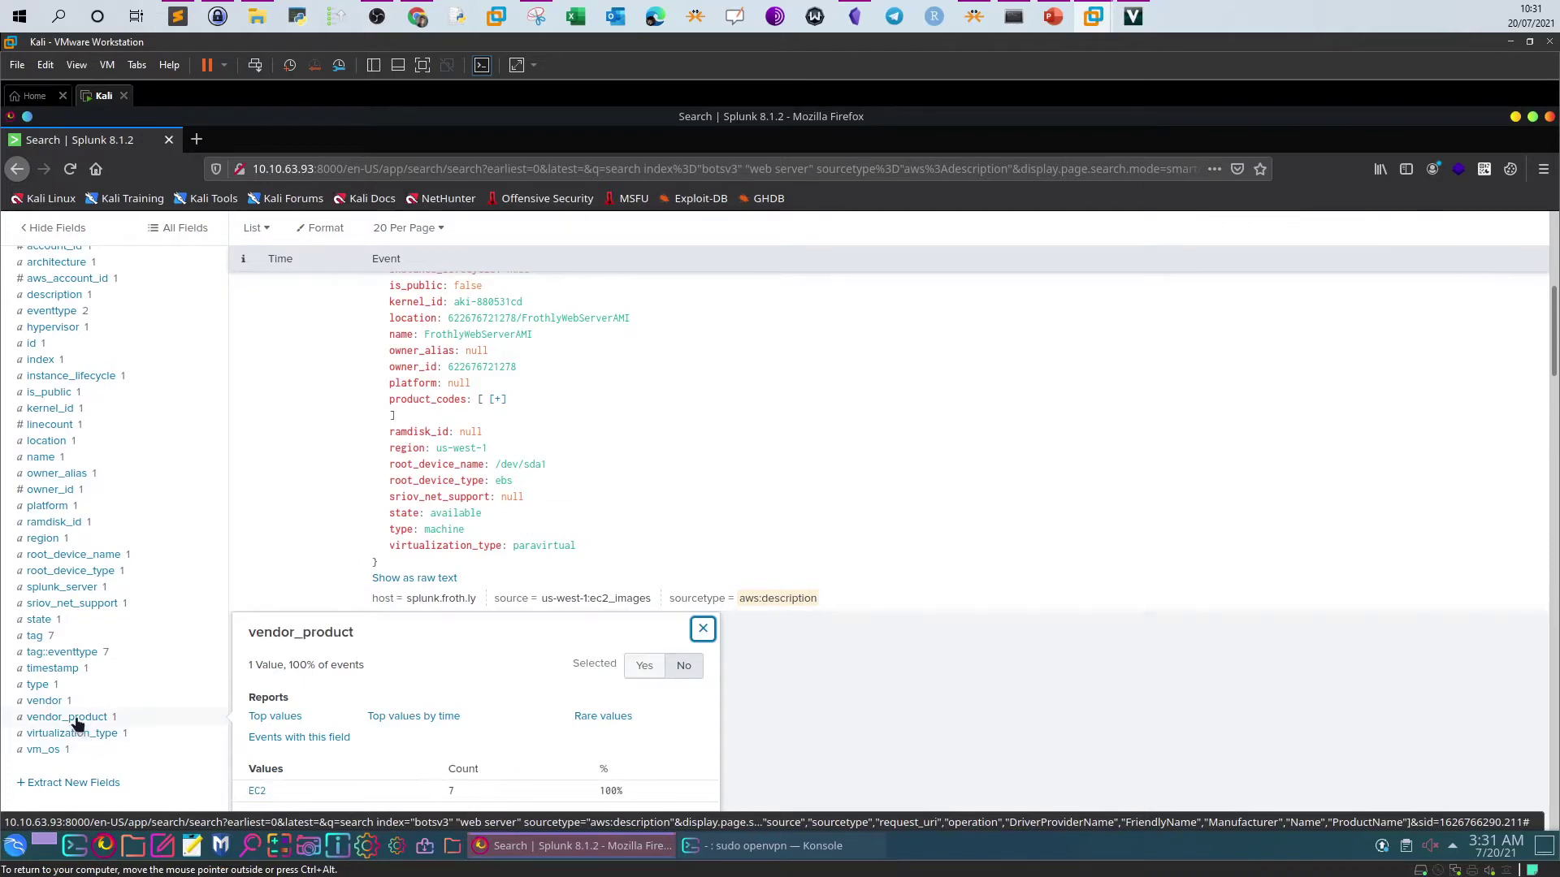
click(702, 629)
scroll(360, 455, up, 5)
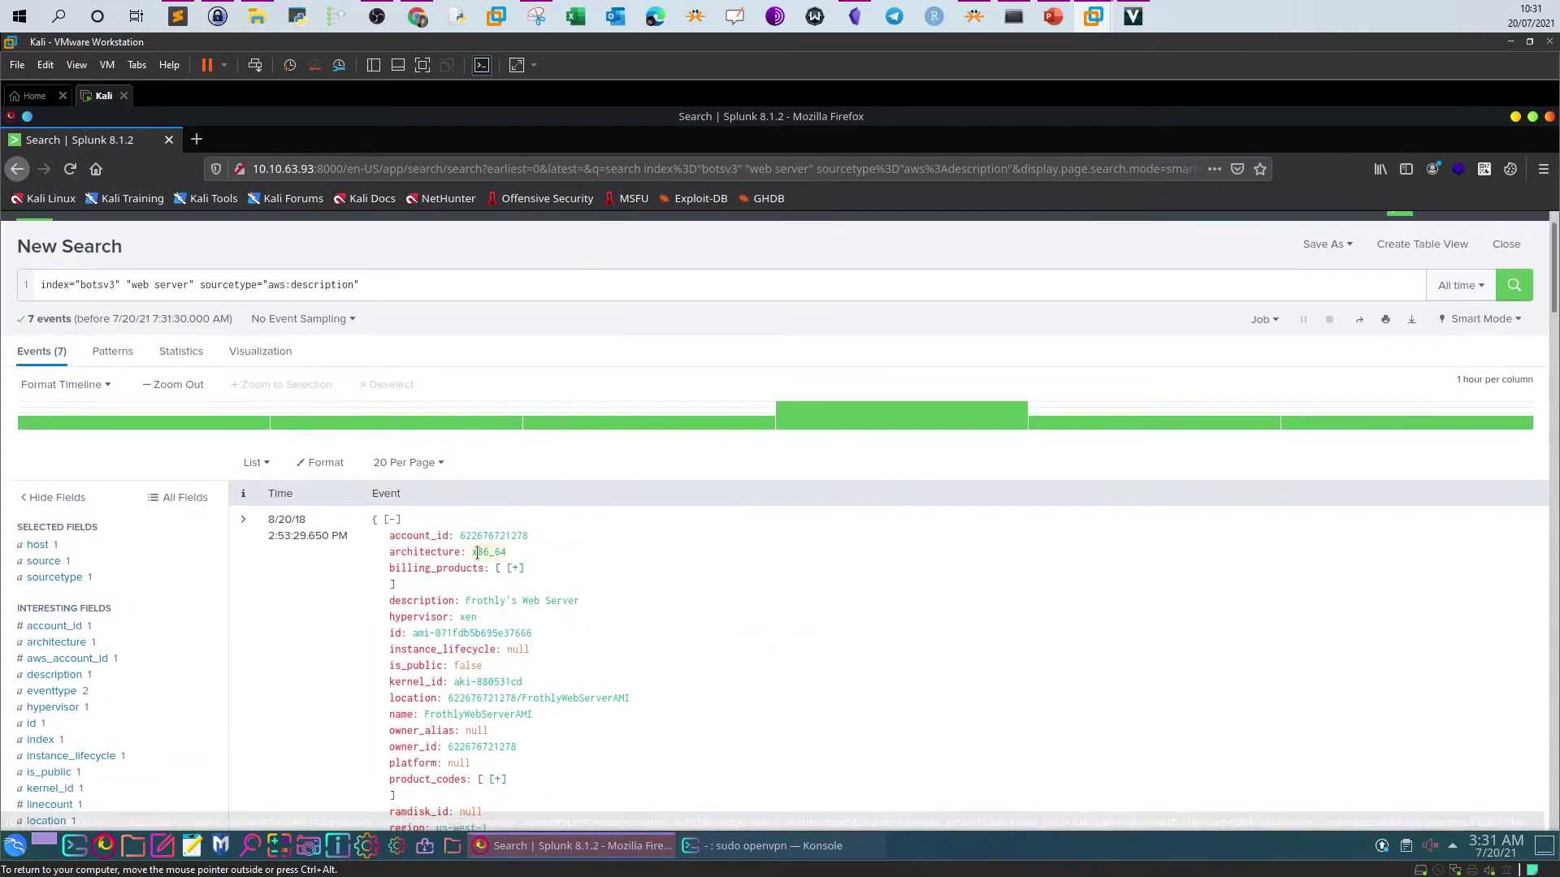
- Remove the aws:description filter, rerun the "web server" search and narrow the results to the sourcetype Unix:Service
drag(201, 338, 410, 338)
key(BackSpace)
click(1509, 341)
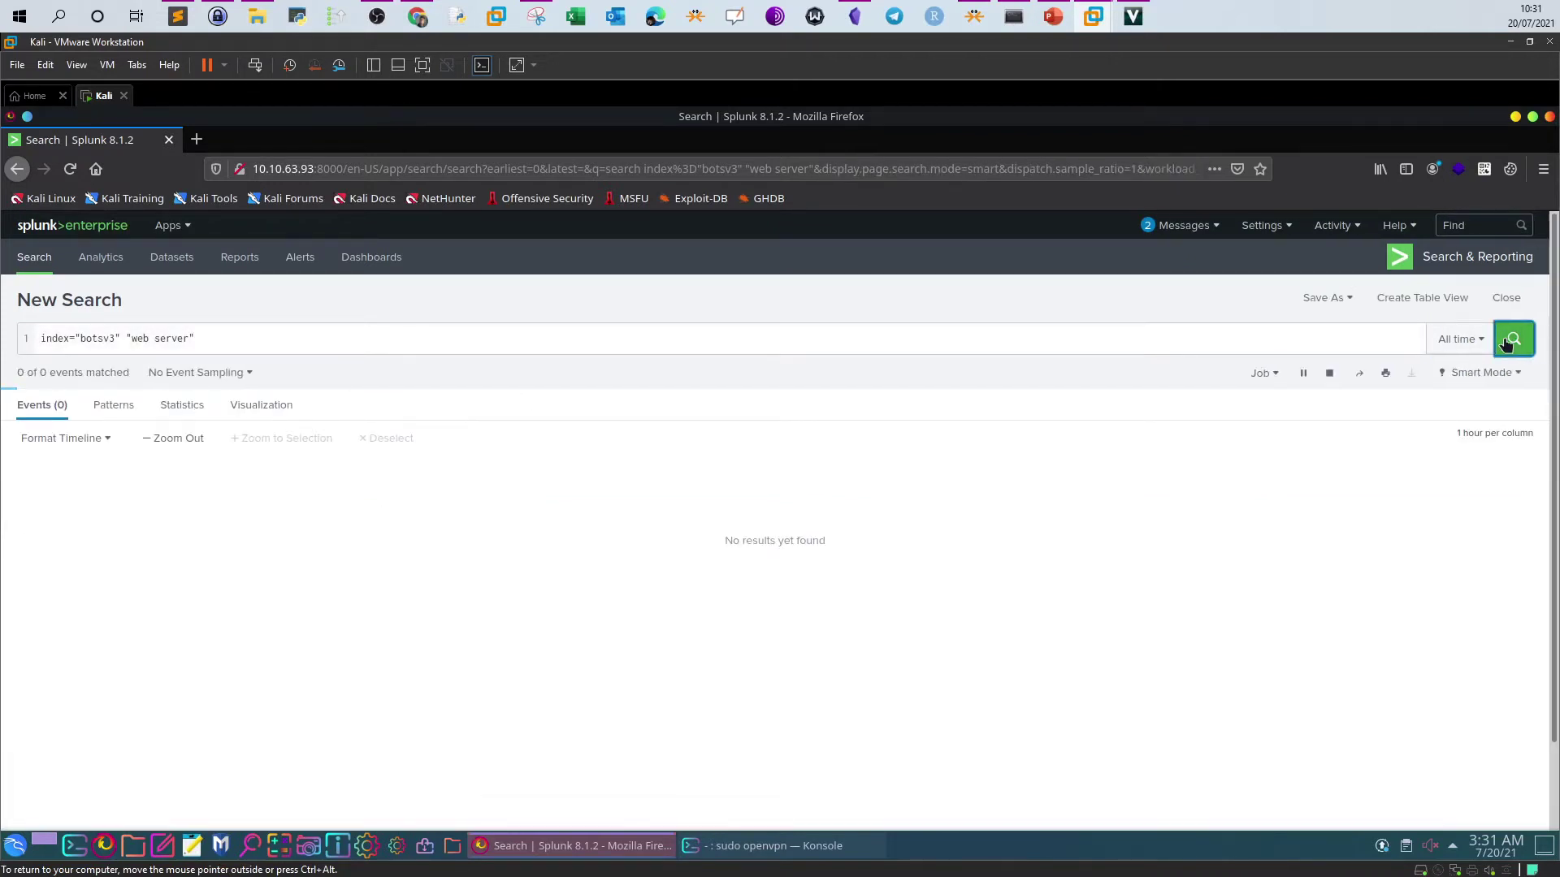
key(Menu)
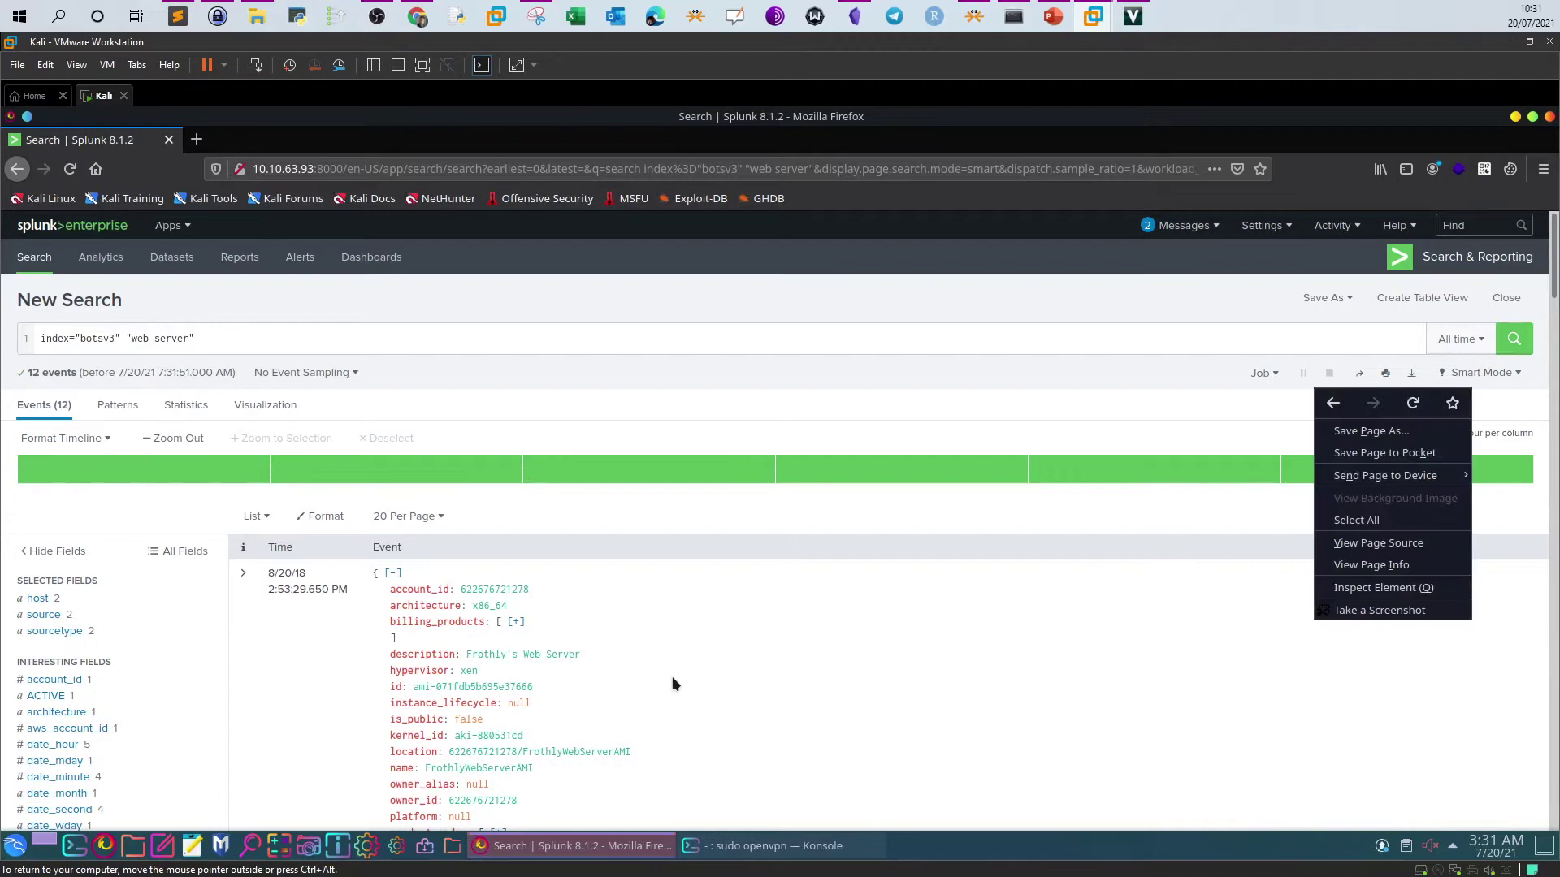
click(80, 628)
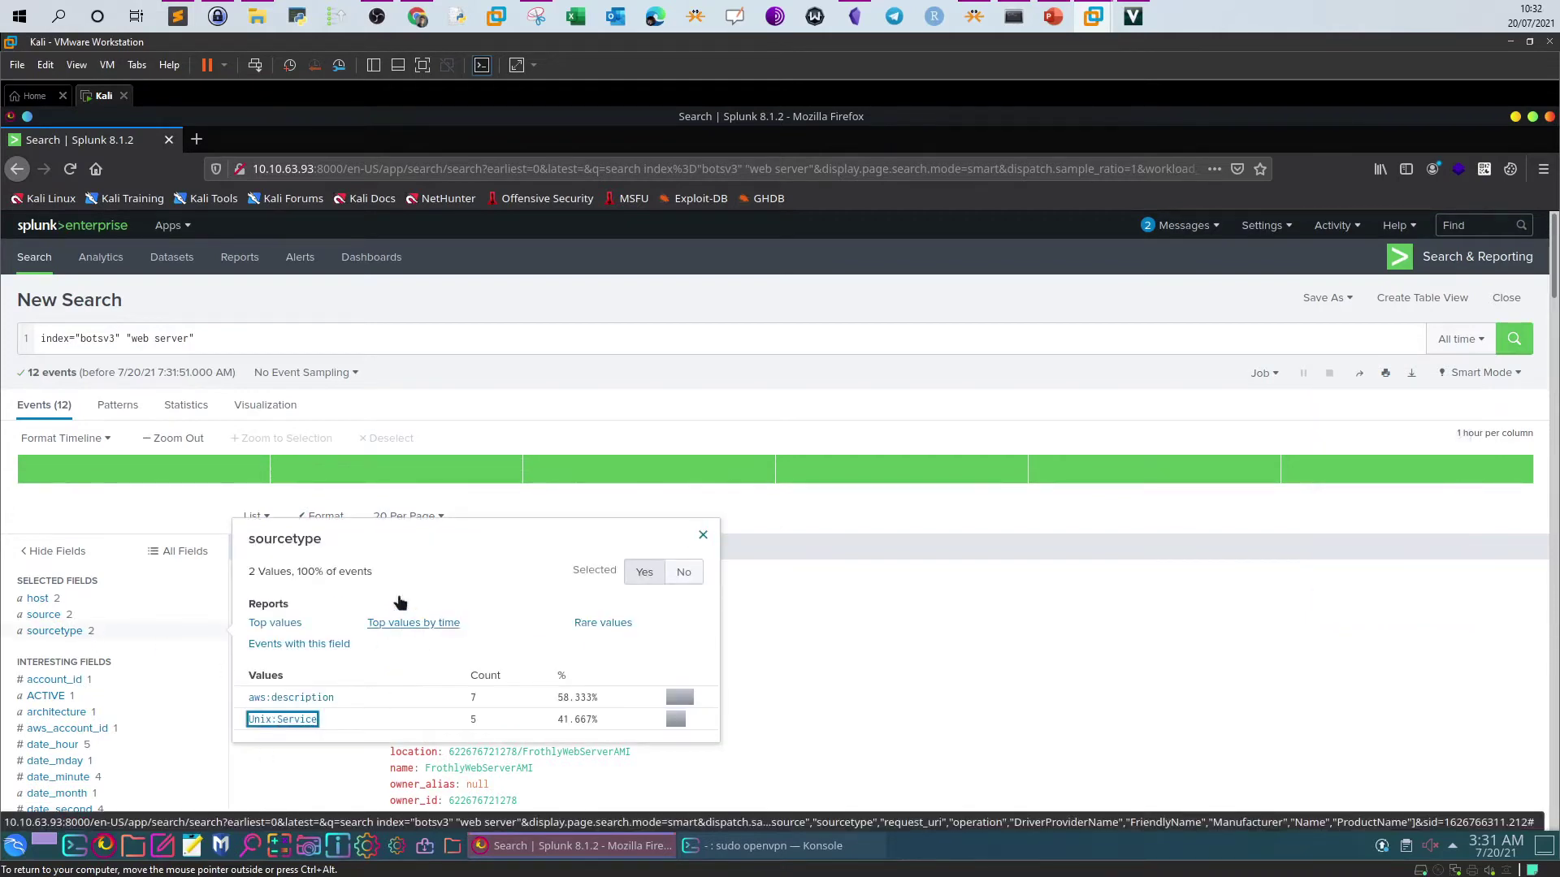
key(Return)
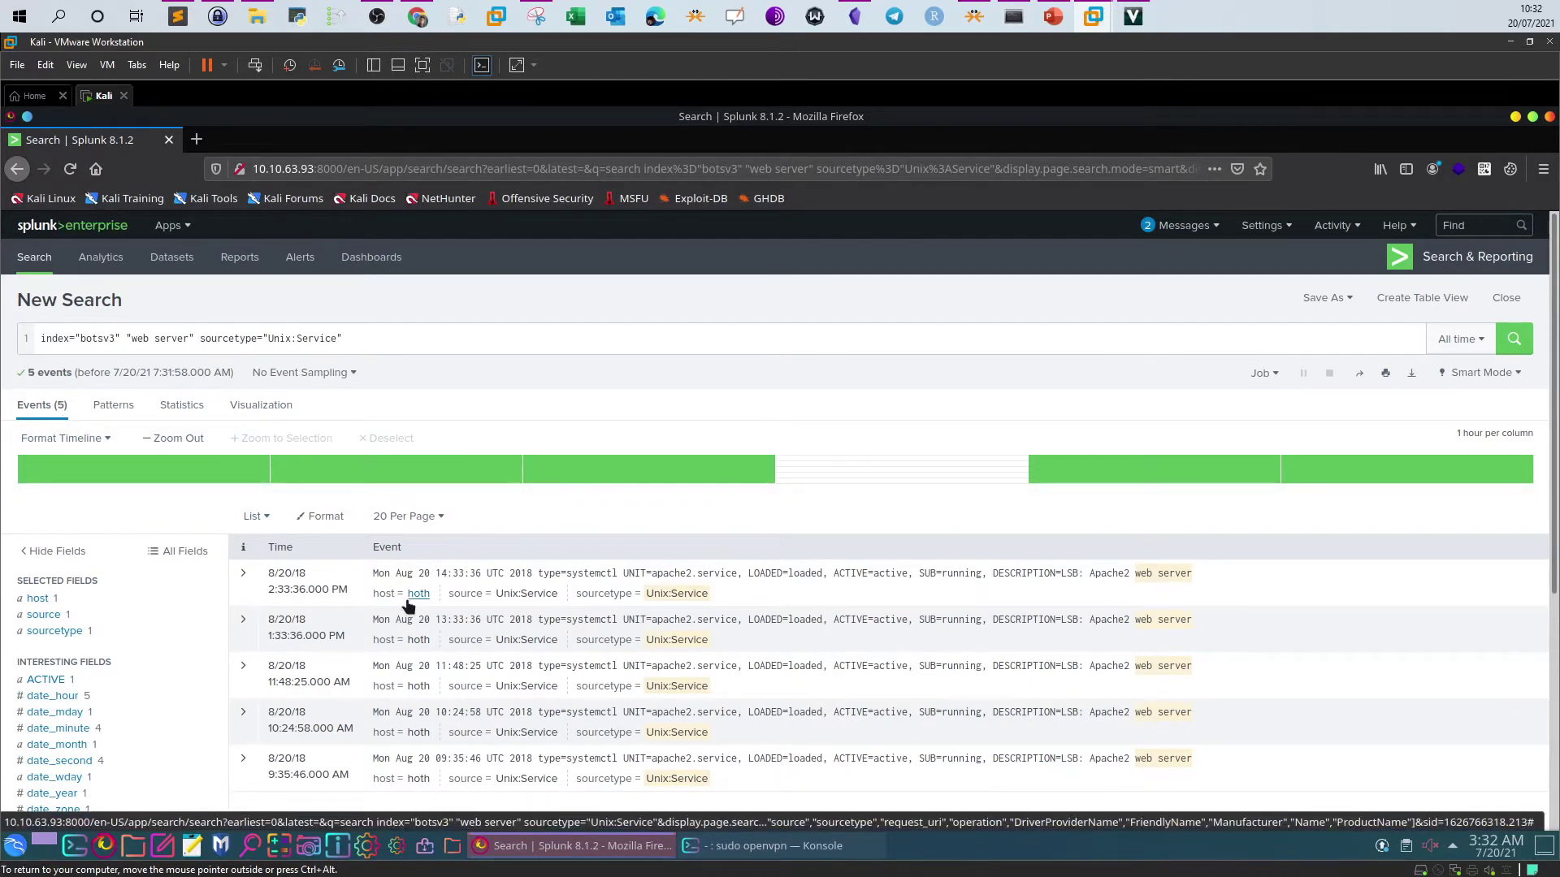
- Expand the newest Unix:Service event, review its full field list for processor information and collapse it again
click(240, 575)
scroll(351, 632, down, 4)
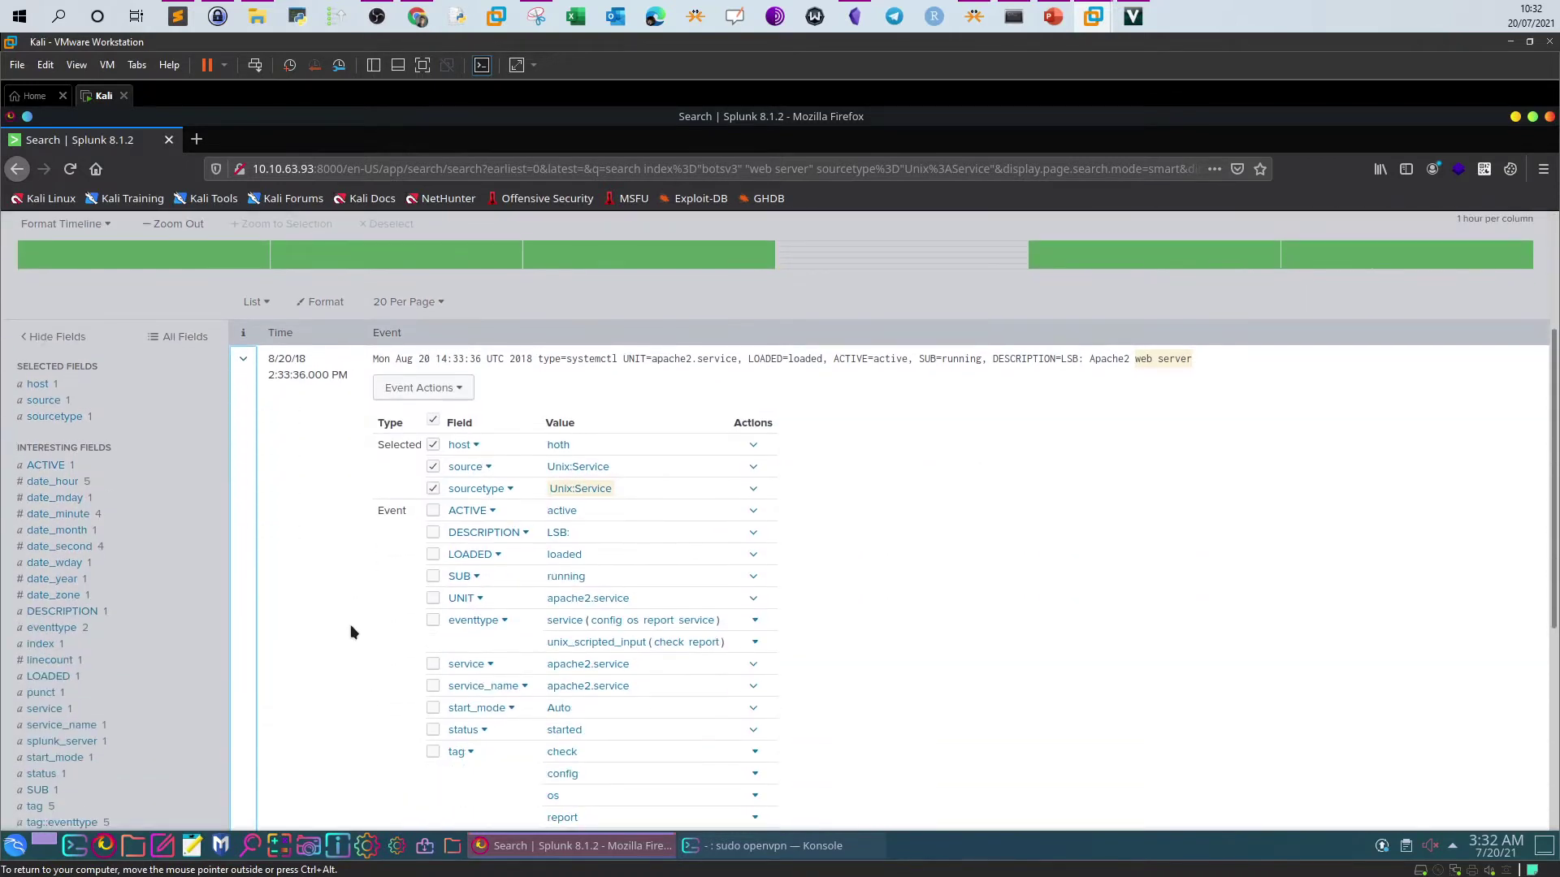
scroll(351, 632, down, 3)
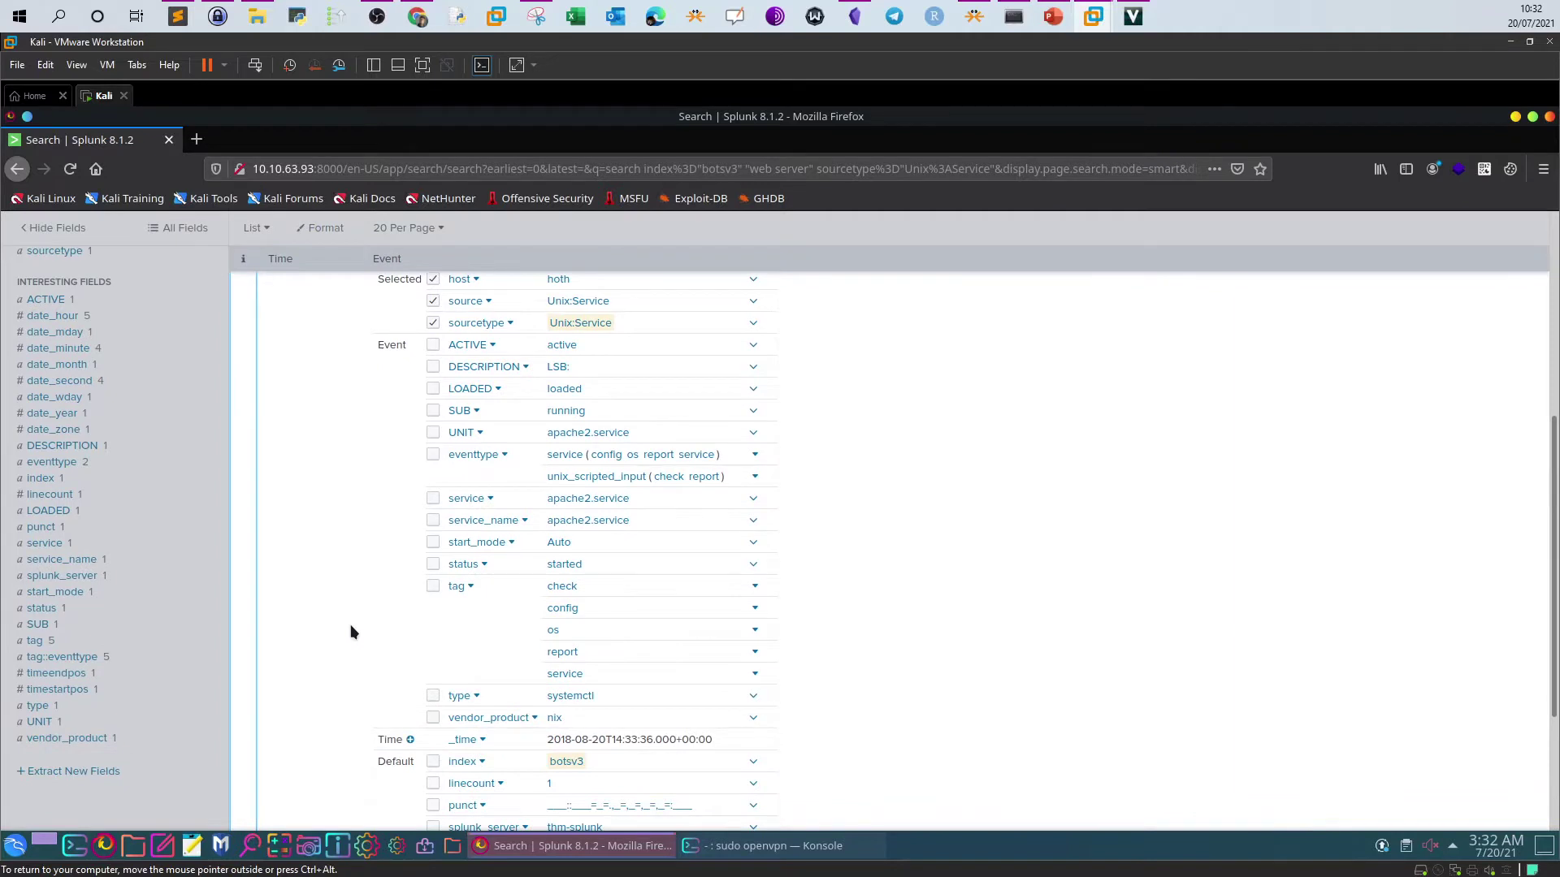
scroll(351, 632, down, 2)
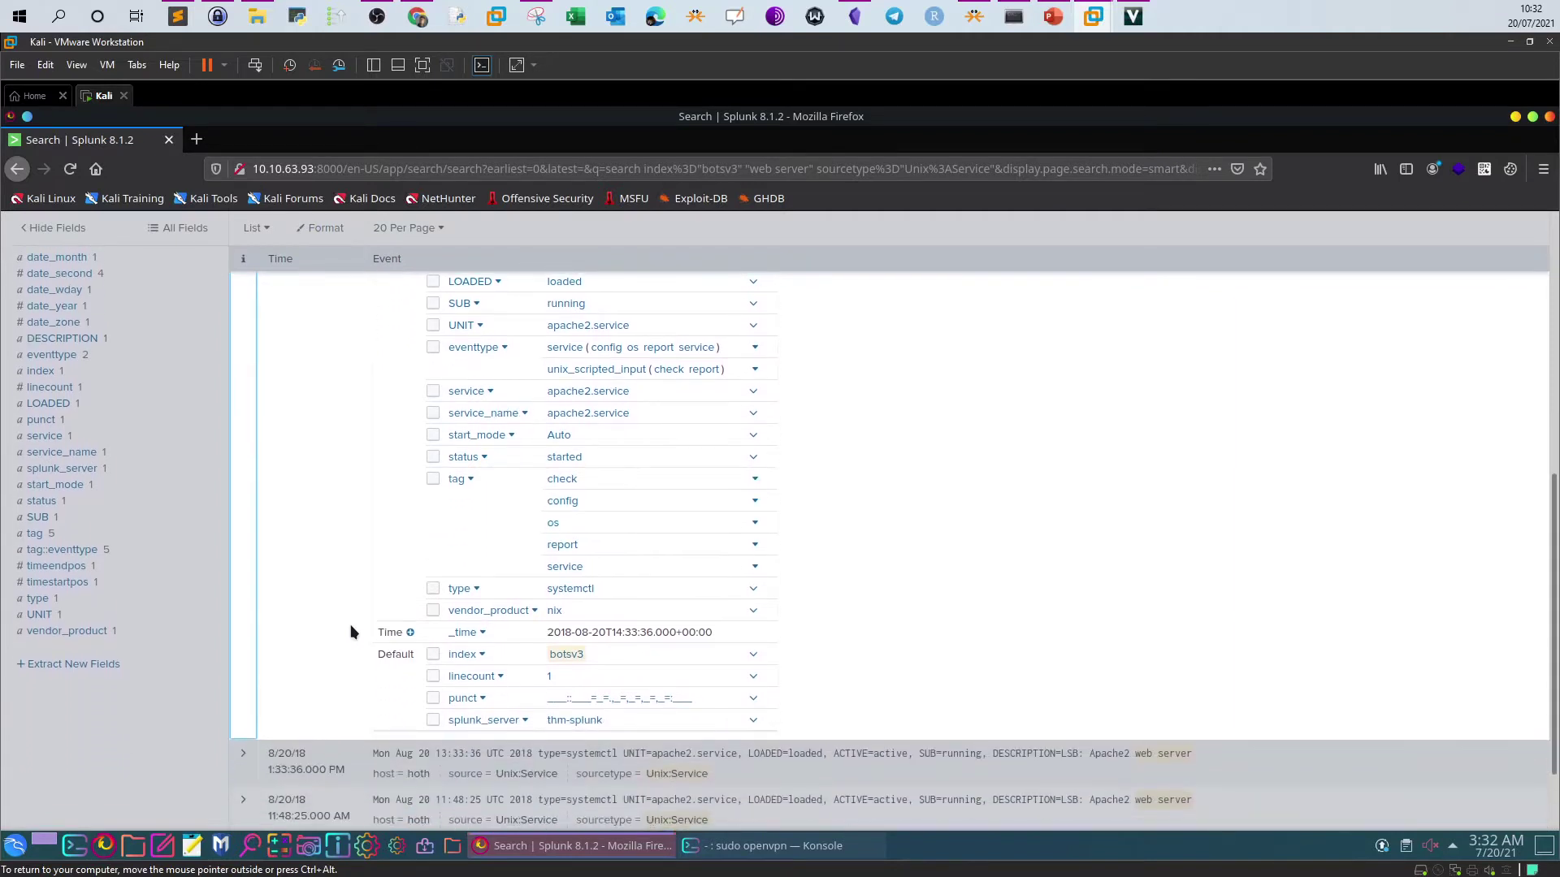
scroll(351, 632, up, 1)
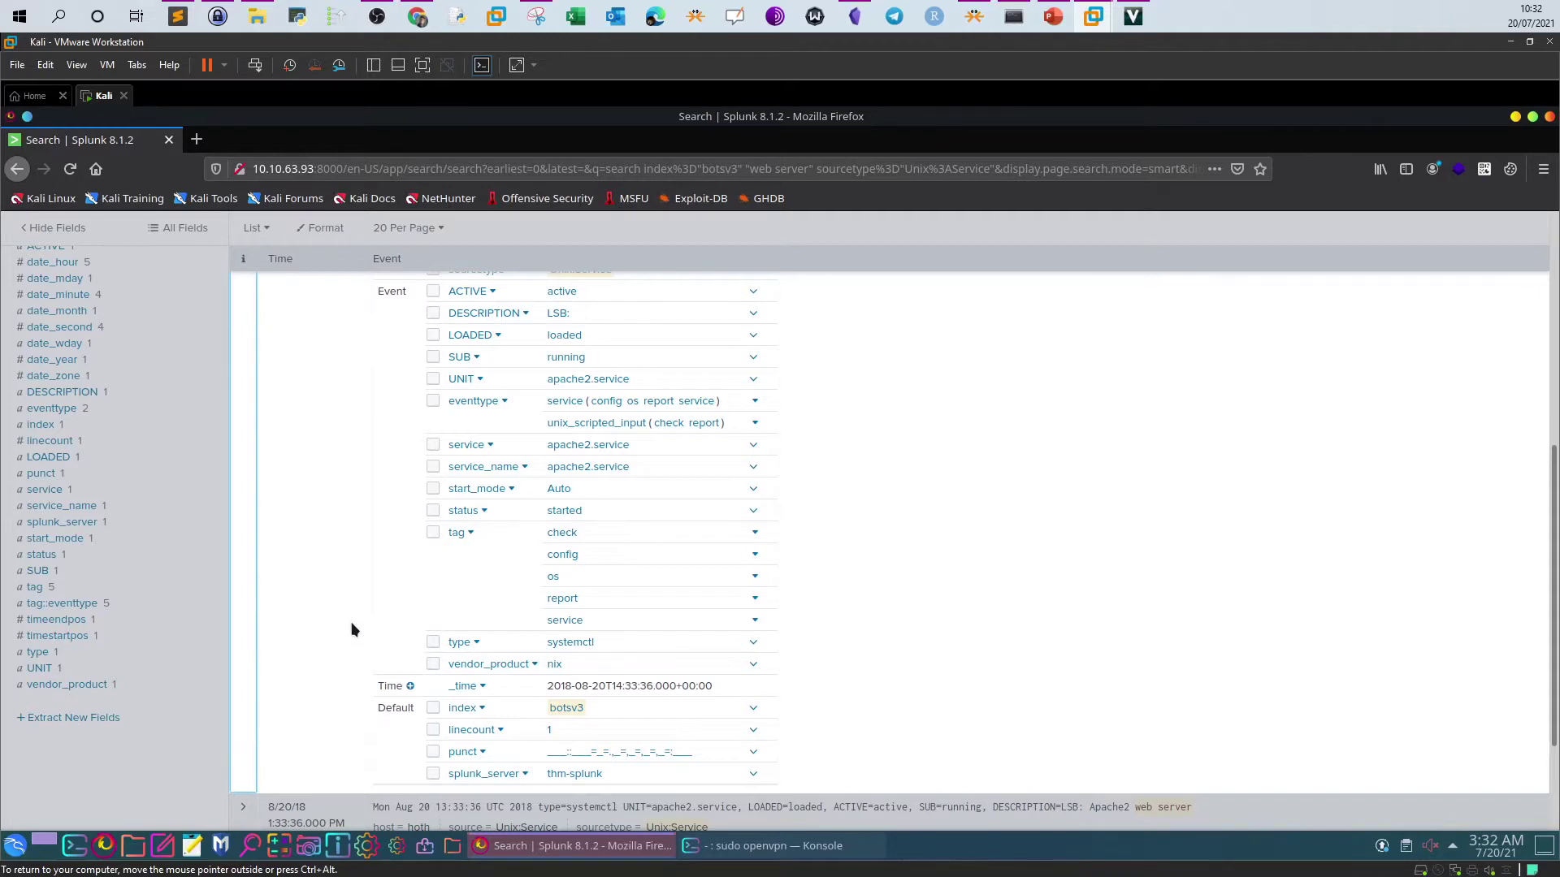
scroll(351, 628, up, 2)
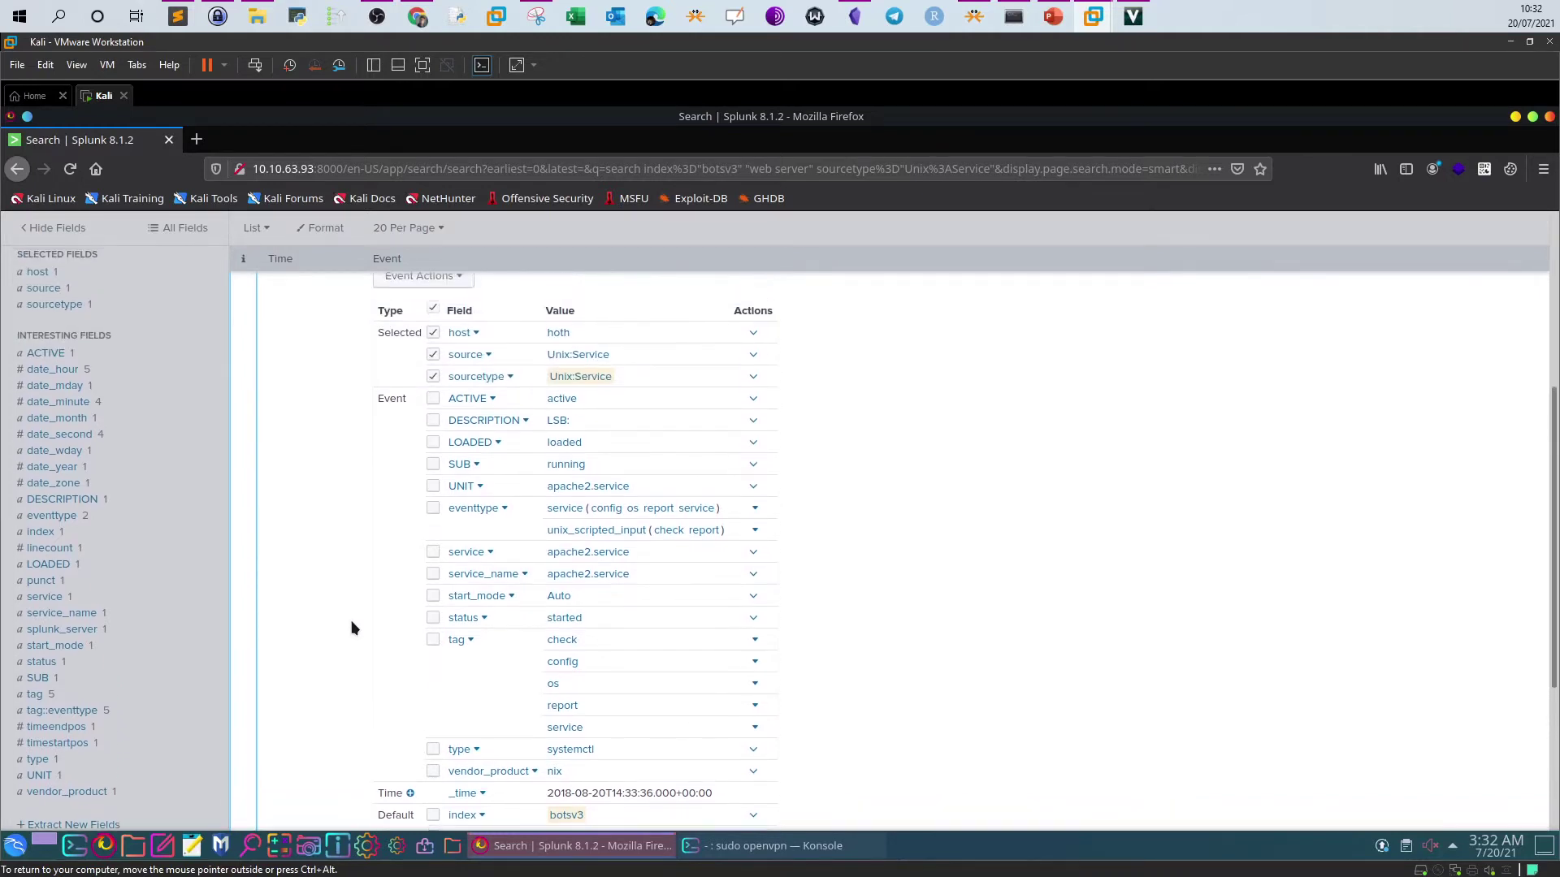
scroll(351, 628, up, 3)
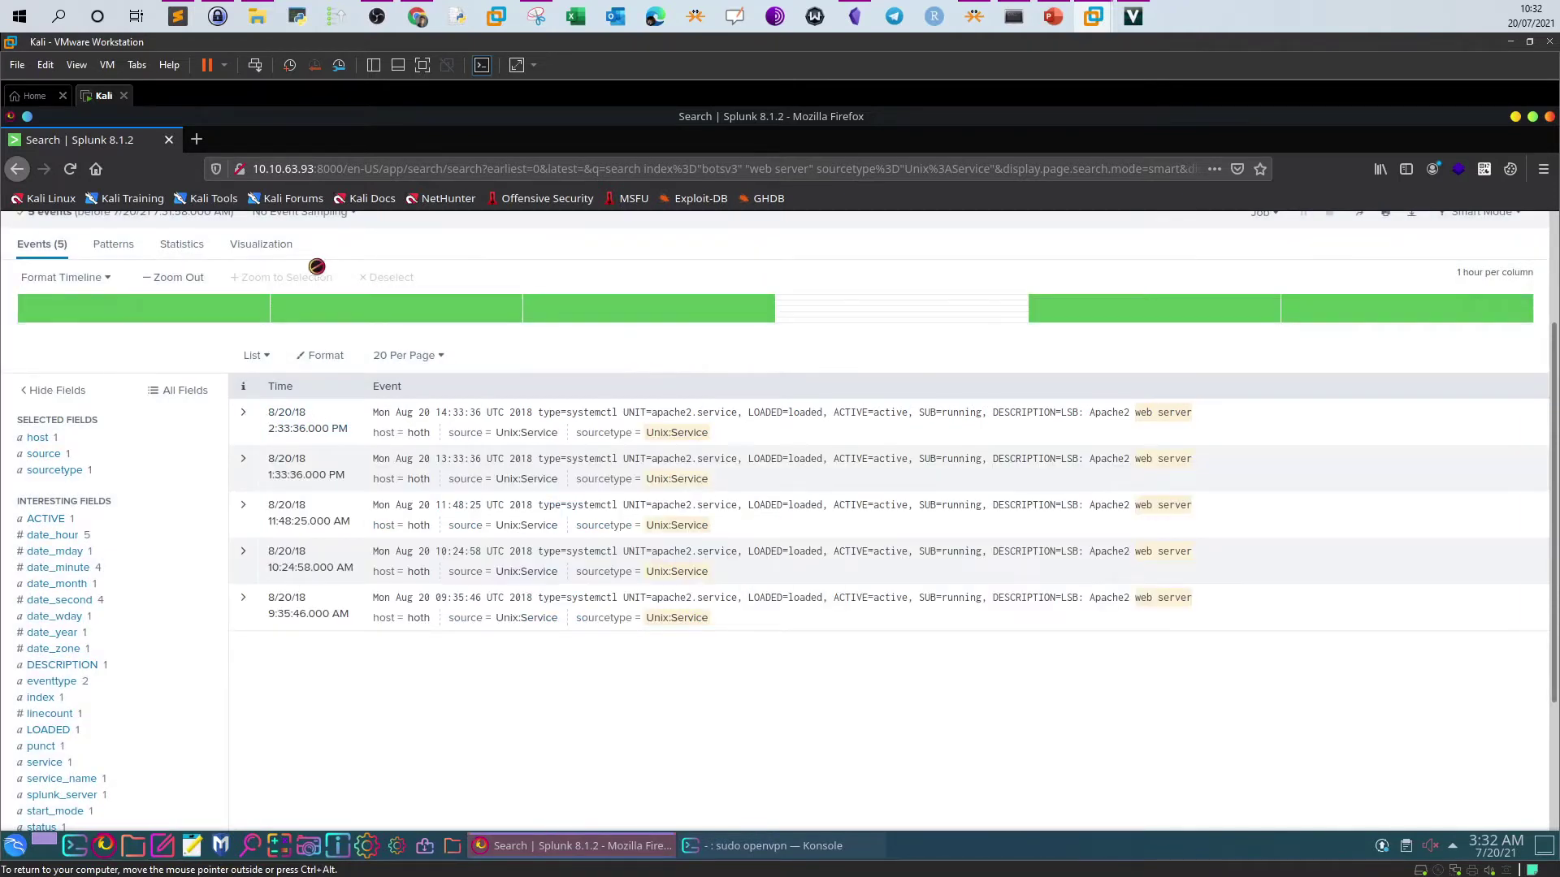
- Change the query to index="botsv3" | dedup sourcetype | table sourcetype, with each command on its own line, and run the search
scroll(370, 329, up, 3)
drag(370, 333, 199, 335)
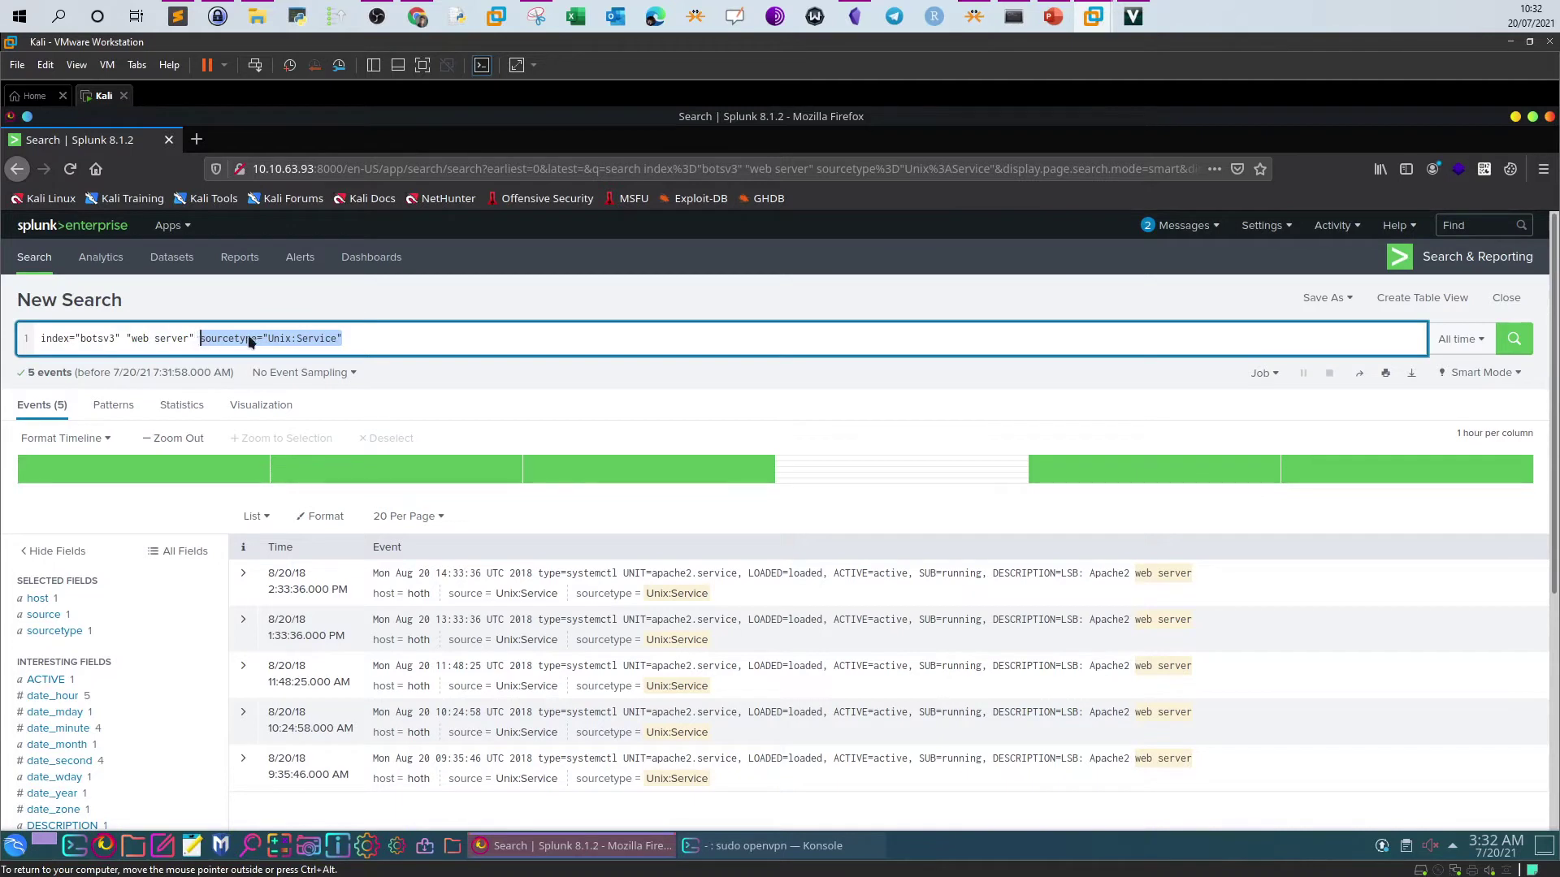
key(BackSpace)
drag(200, 338, 126, 338)
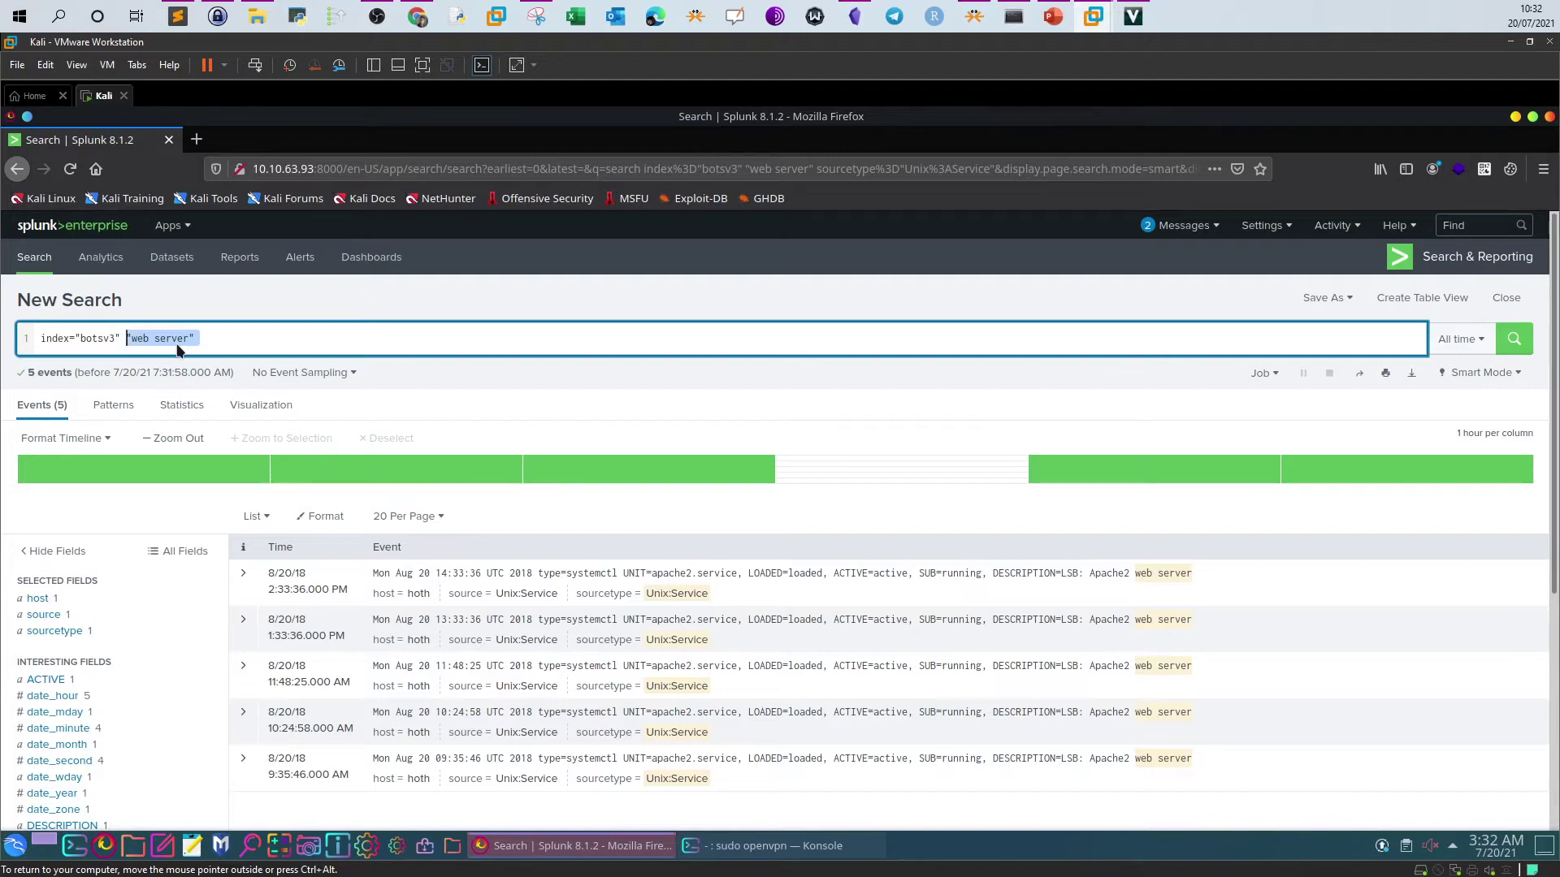
key(shift+Return)
text(| dedup sourc)
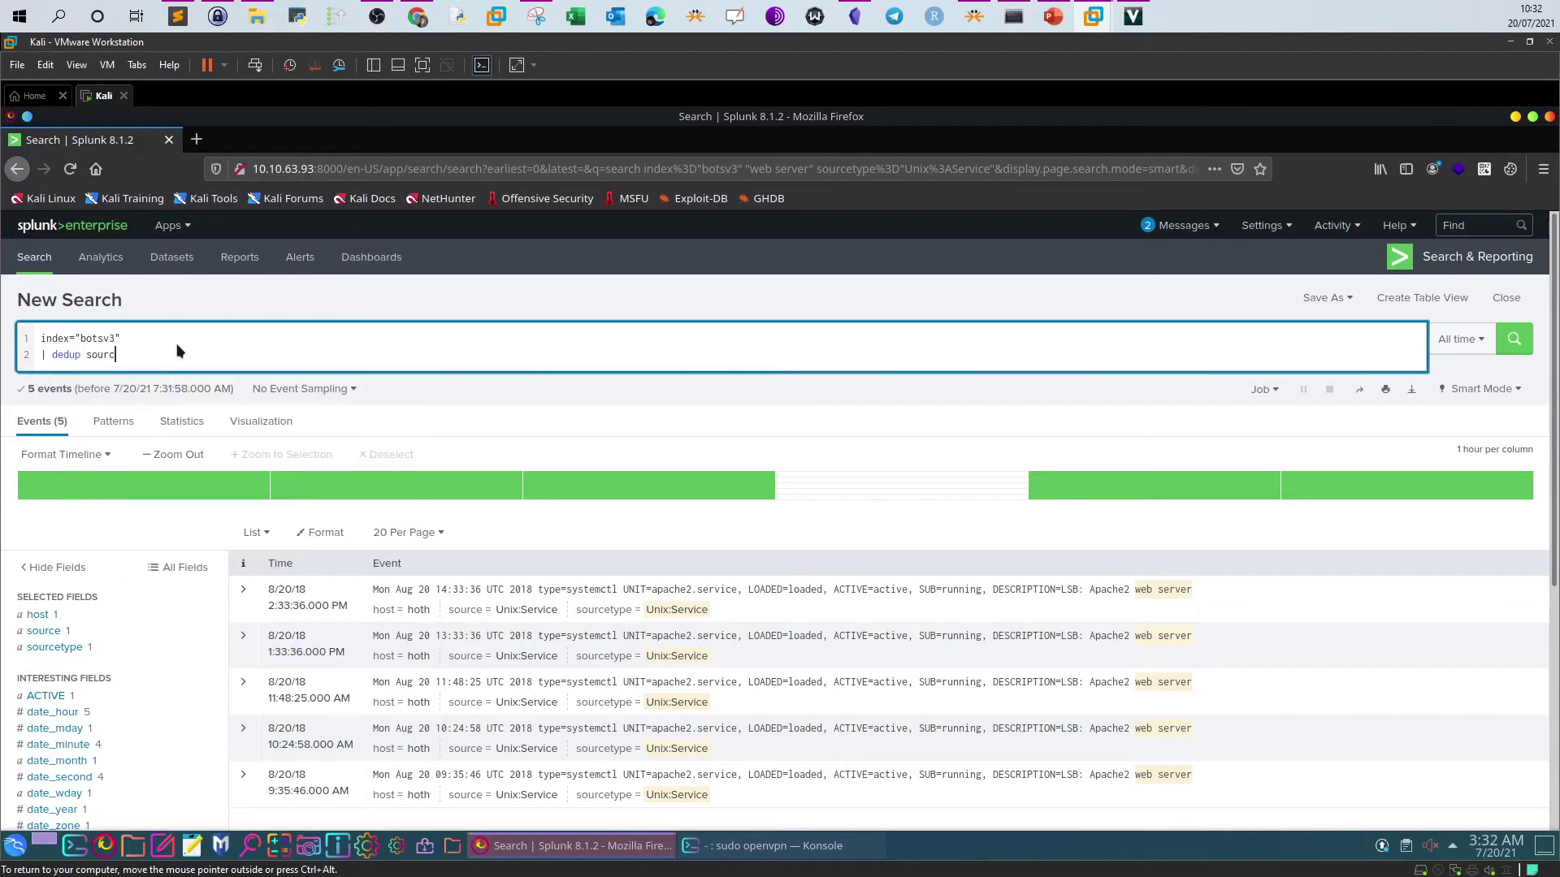
text(etype)
key(shift+Return)
text(| )
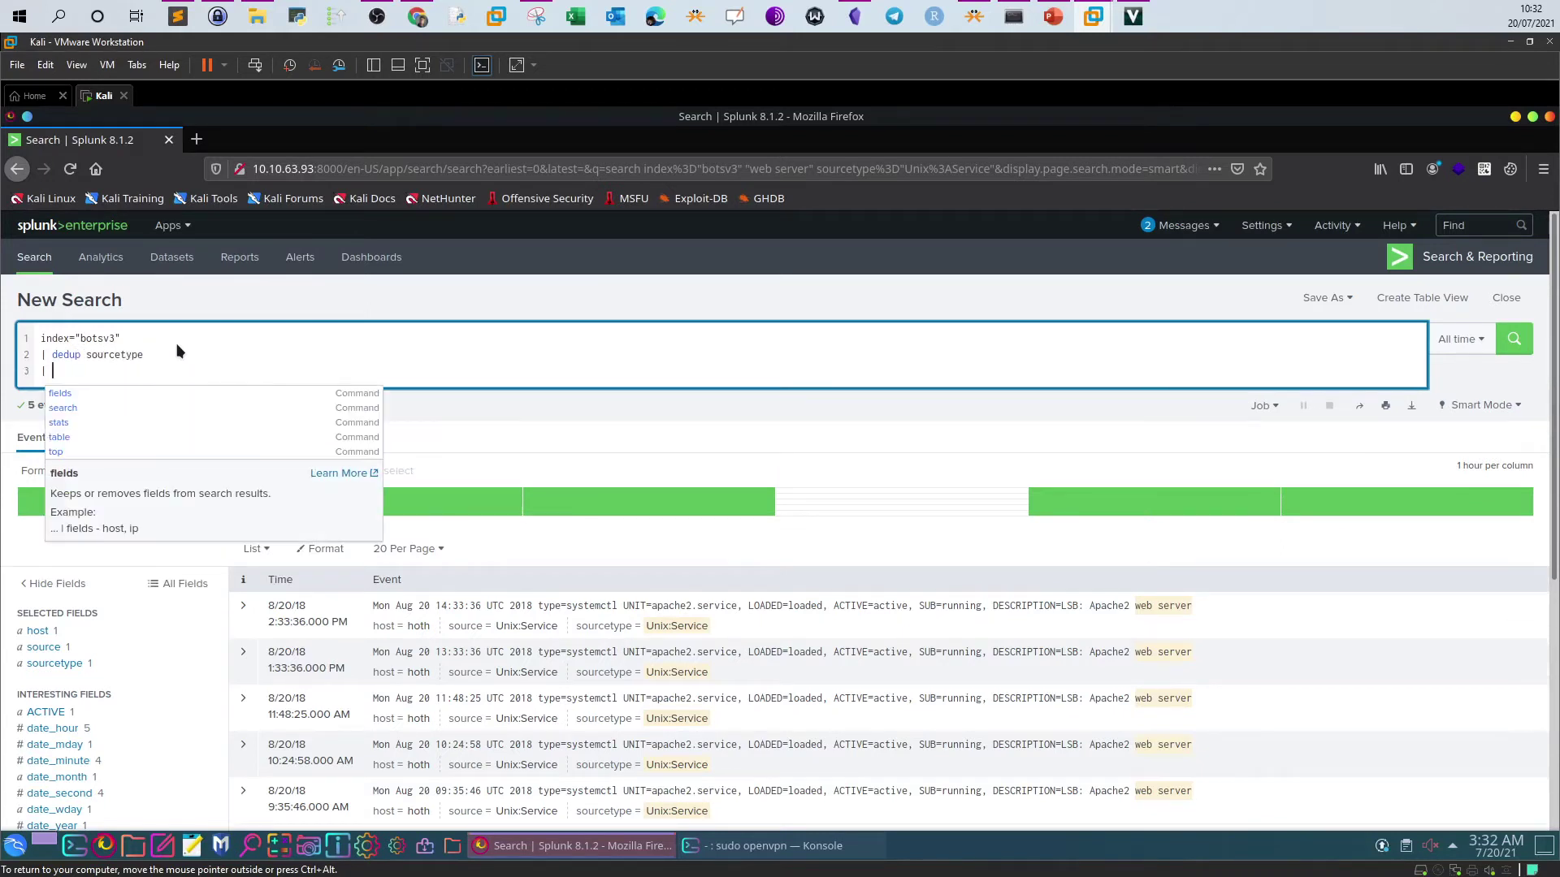
text(table sourcetype)
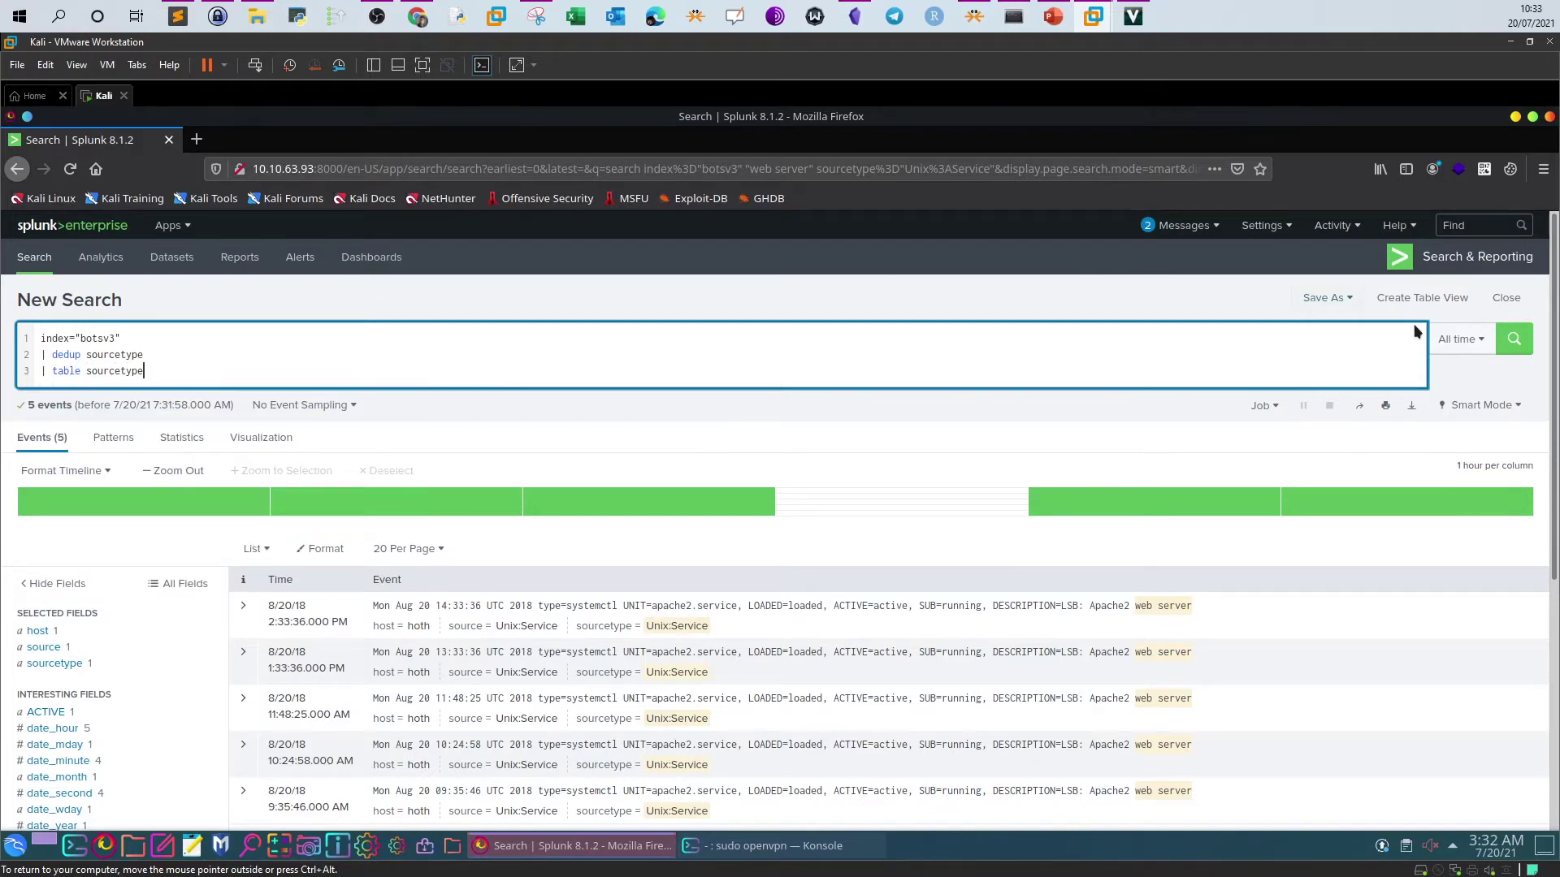
click(1511, 339)
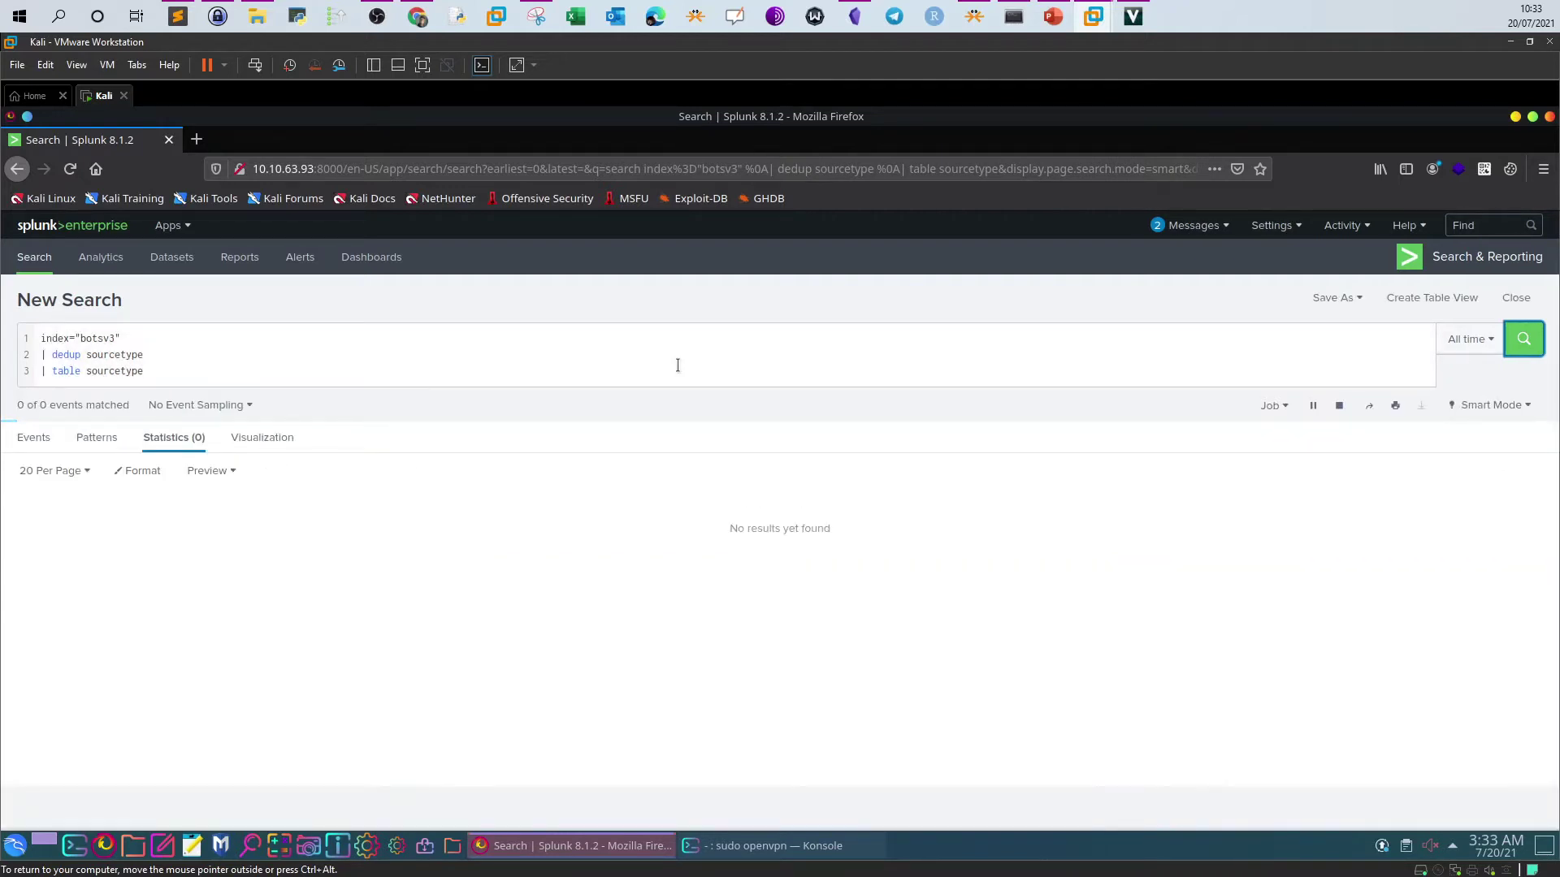
- Look through the first two pages of the sourcetype table for a source type related to hardware or processors
scroll(164, 495, down, 1)
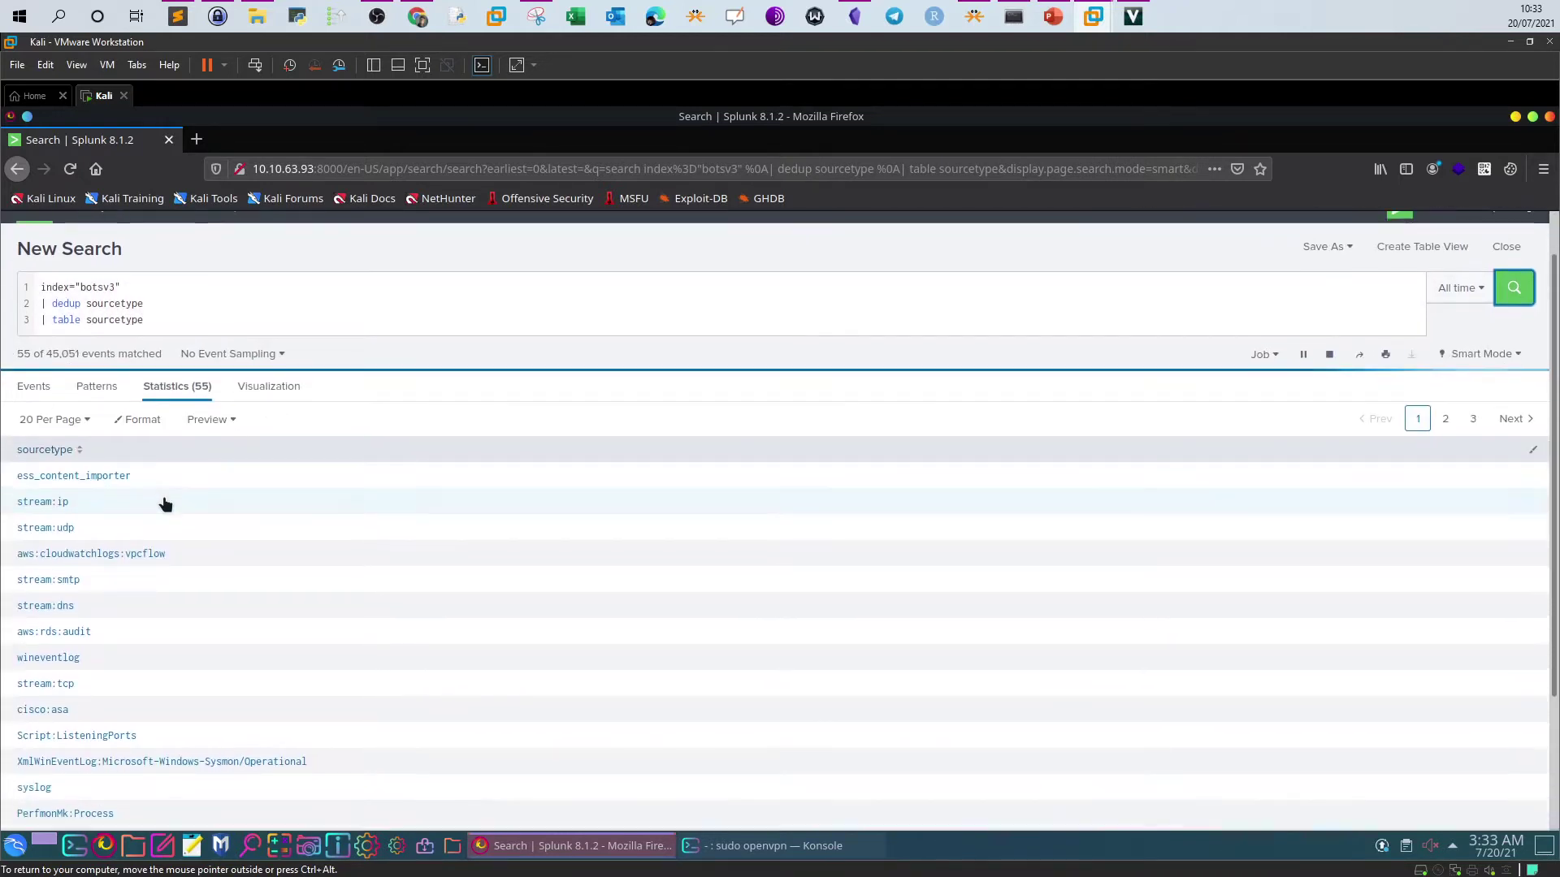
scroll(164, 495, down, 1)
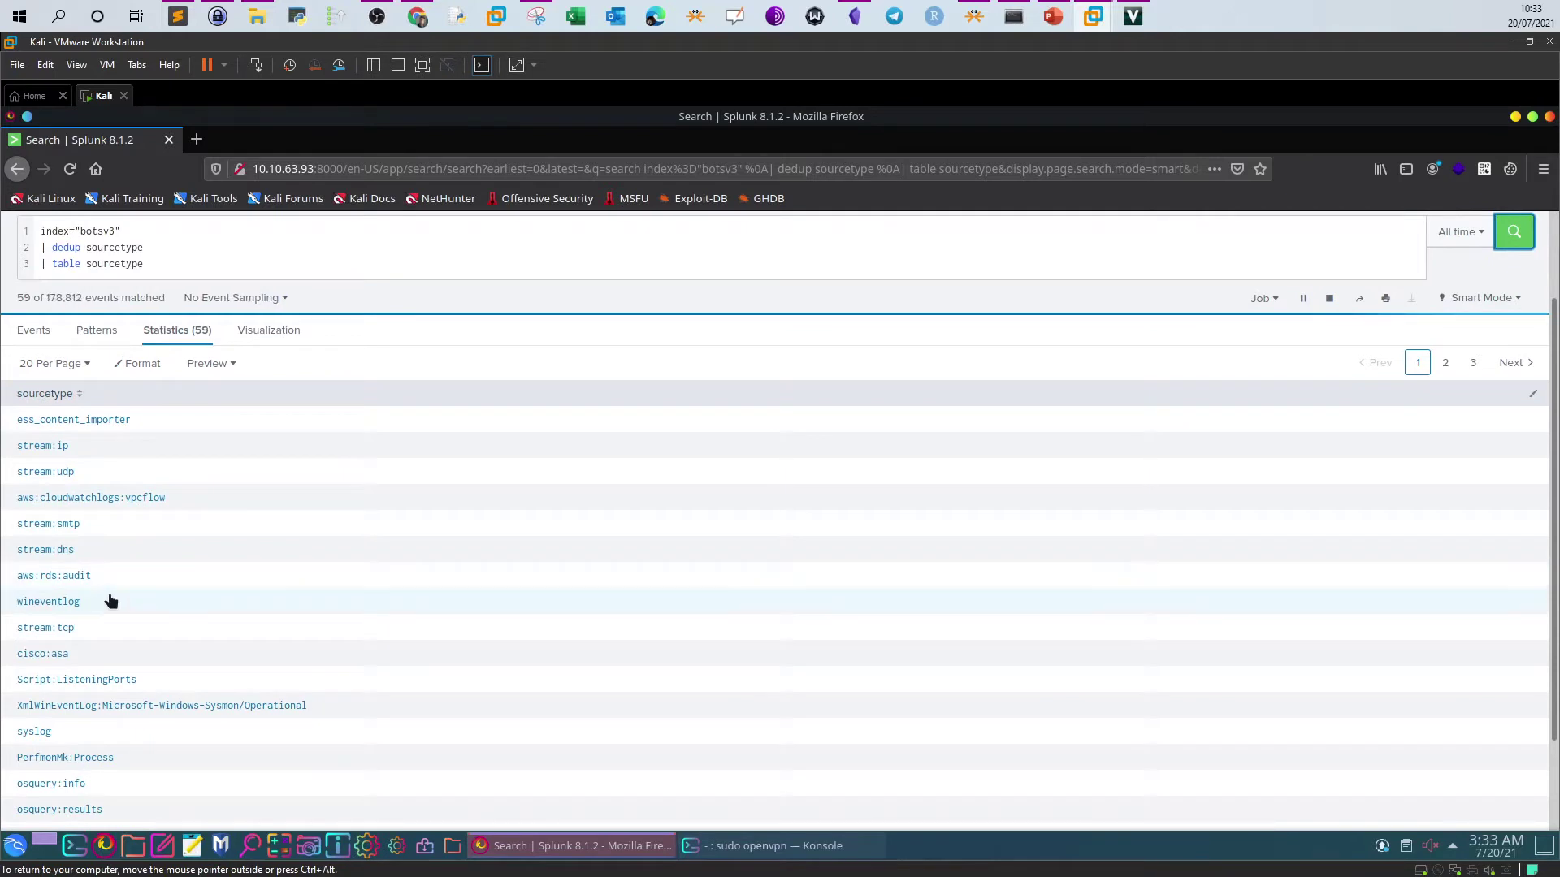
scroll(110, 602, down, 1)
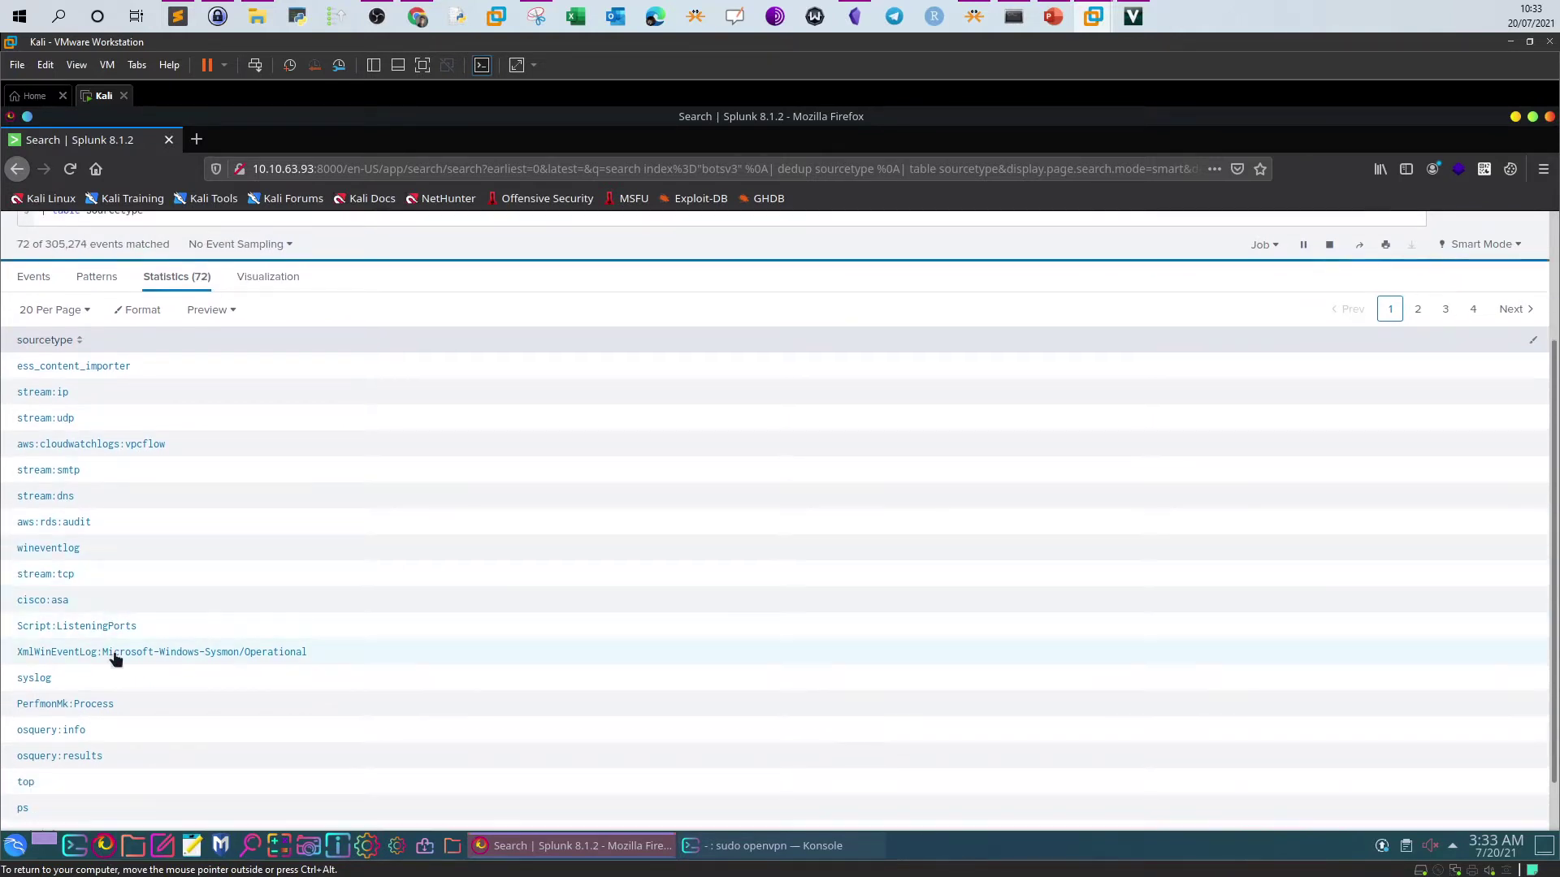
scroll(122, 720, down, 1)
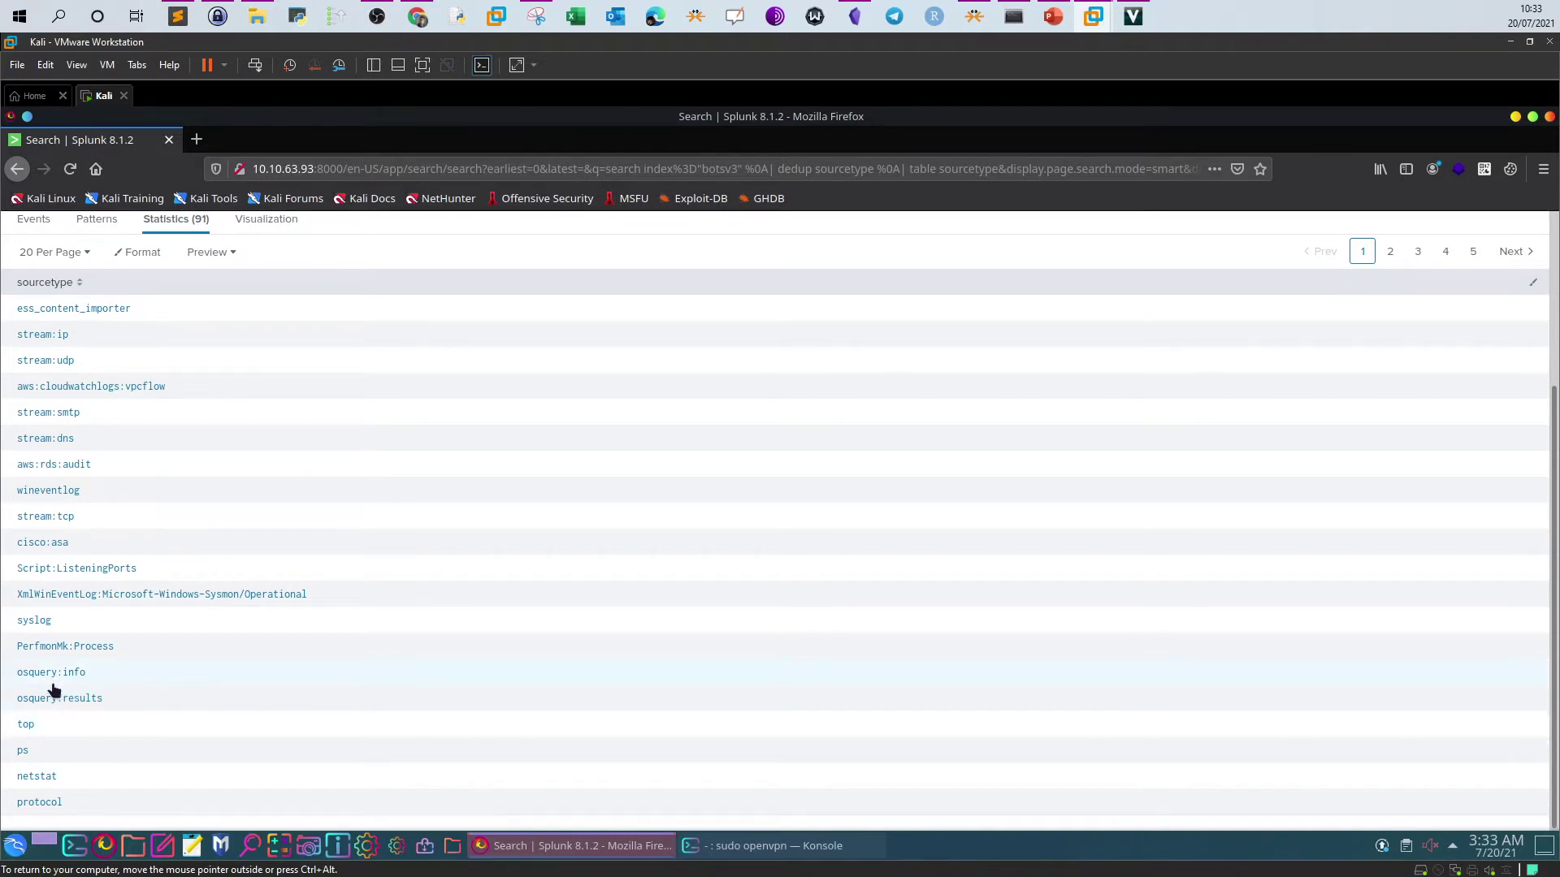
scroll(1192, 374, up, 4)
click(1511, 469)
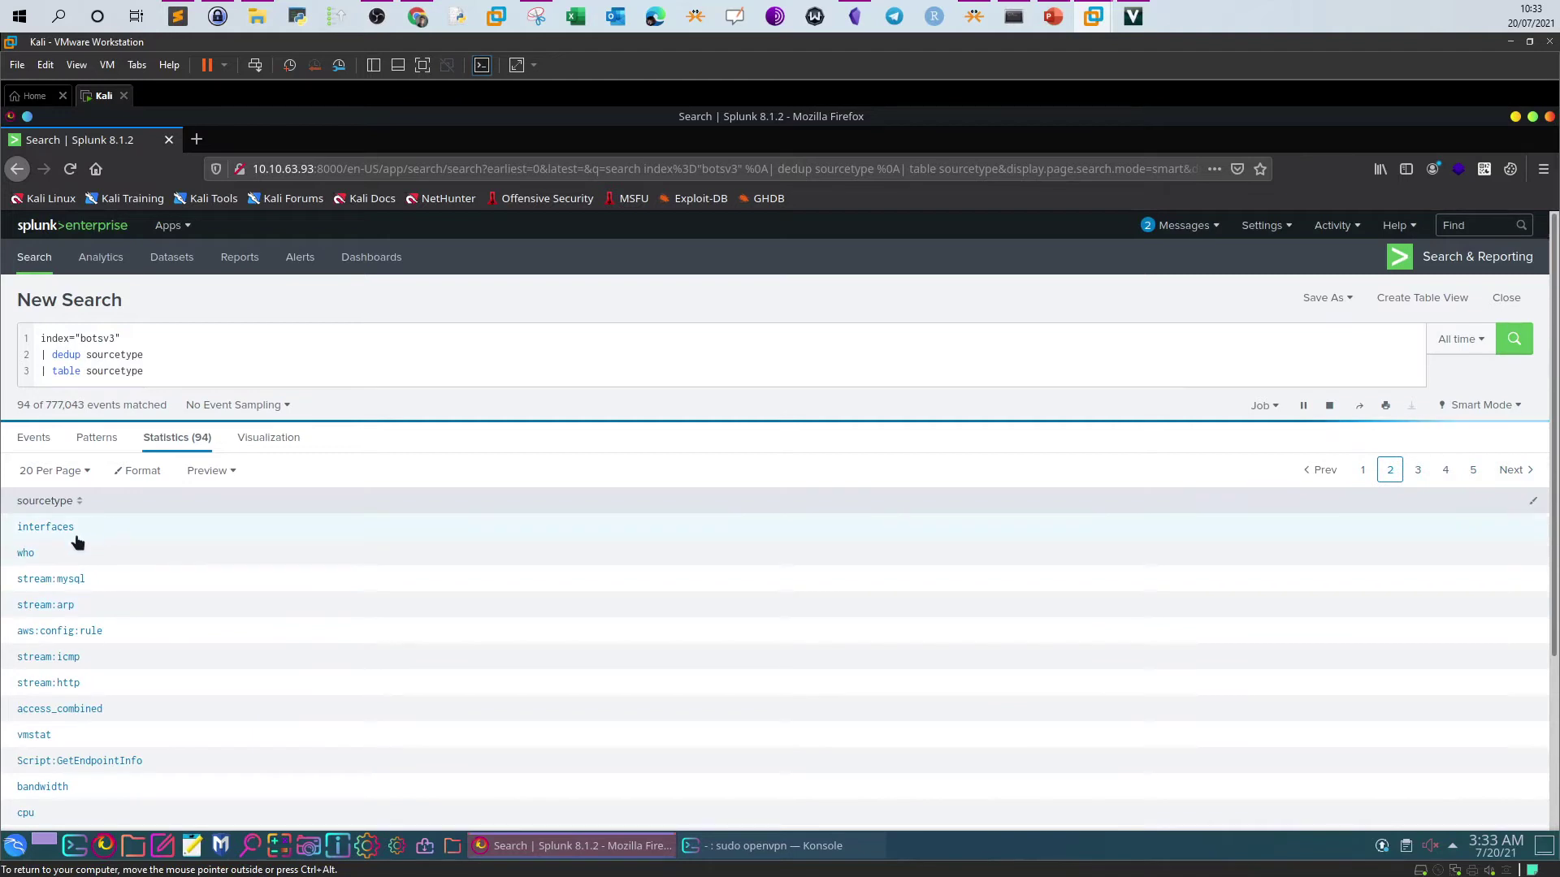
scroll(95, 607, down, 3)
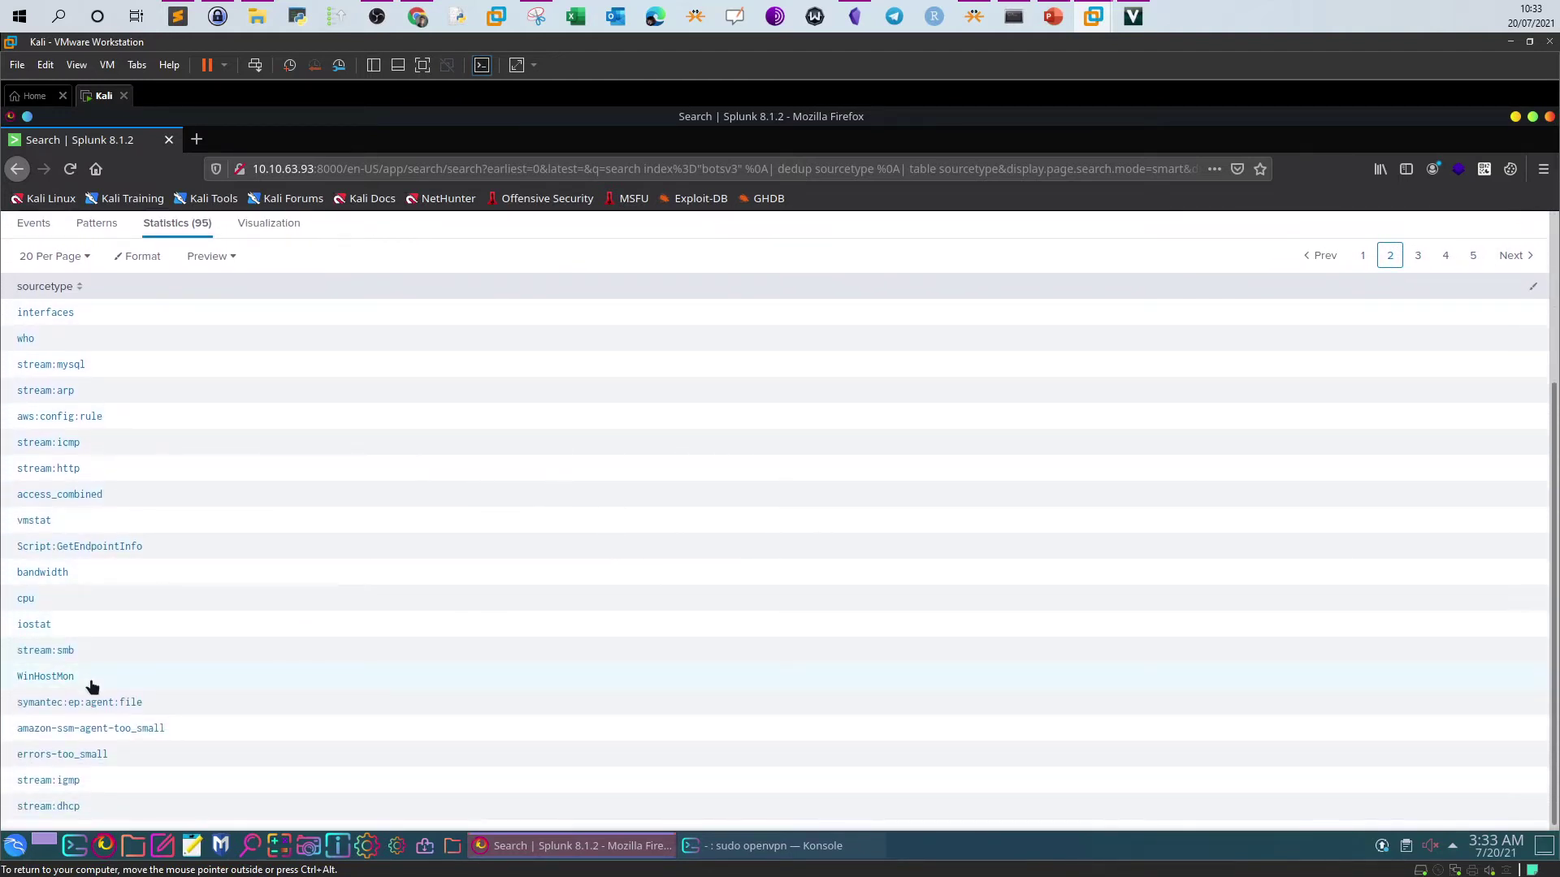
scroll(1108, 463, up, 3)
- Review pages 3 and 4 of the sourcetype table for hardware-related source types and move on to page 5
click(1513, 467)
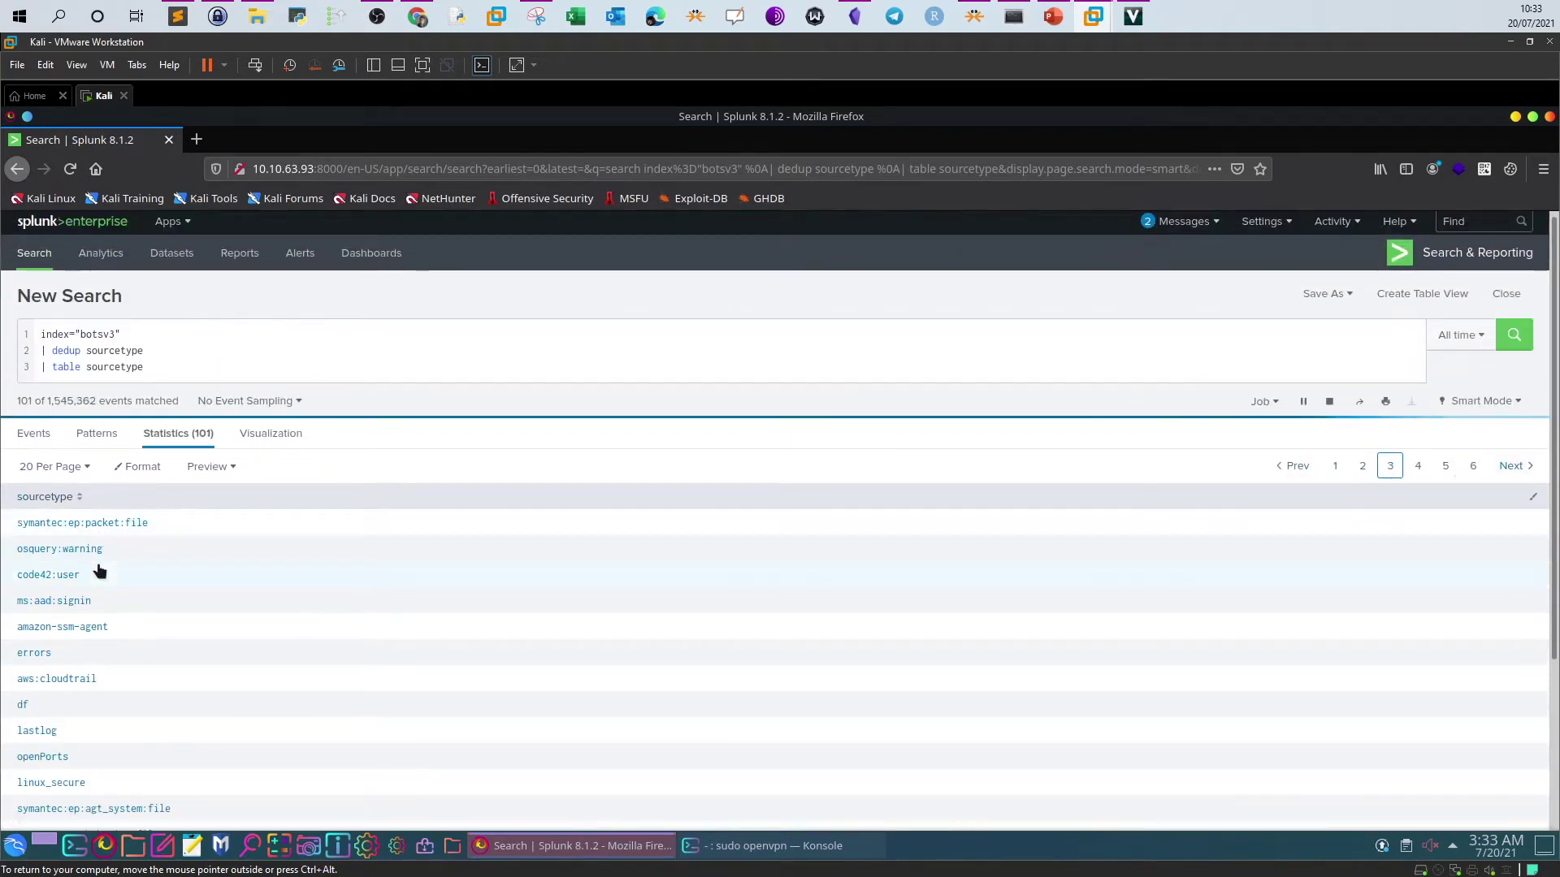
scroll(99, 568, down, 3)
scroll(99, 562, down, 1)
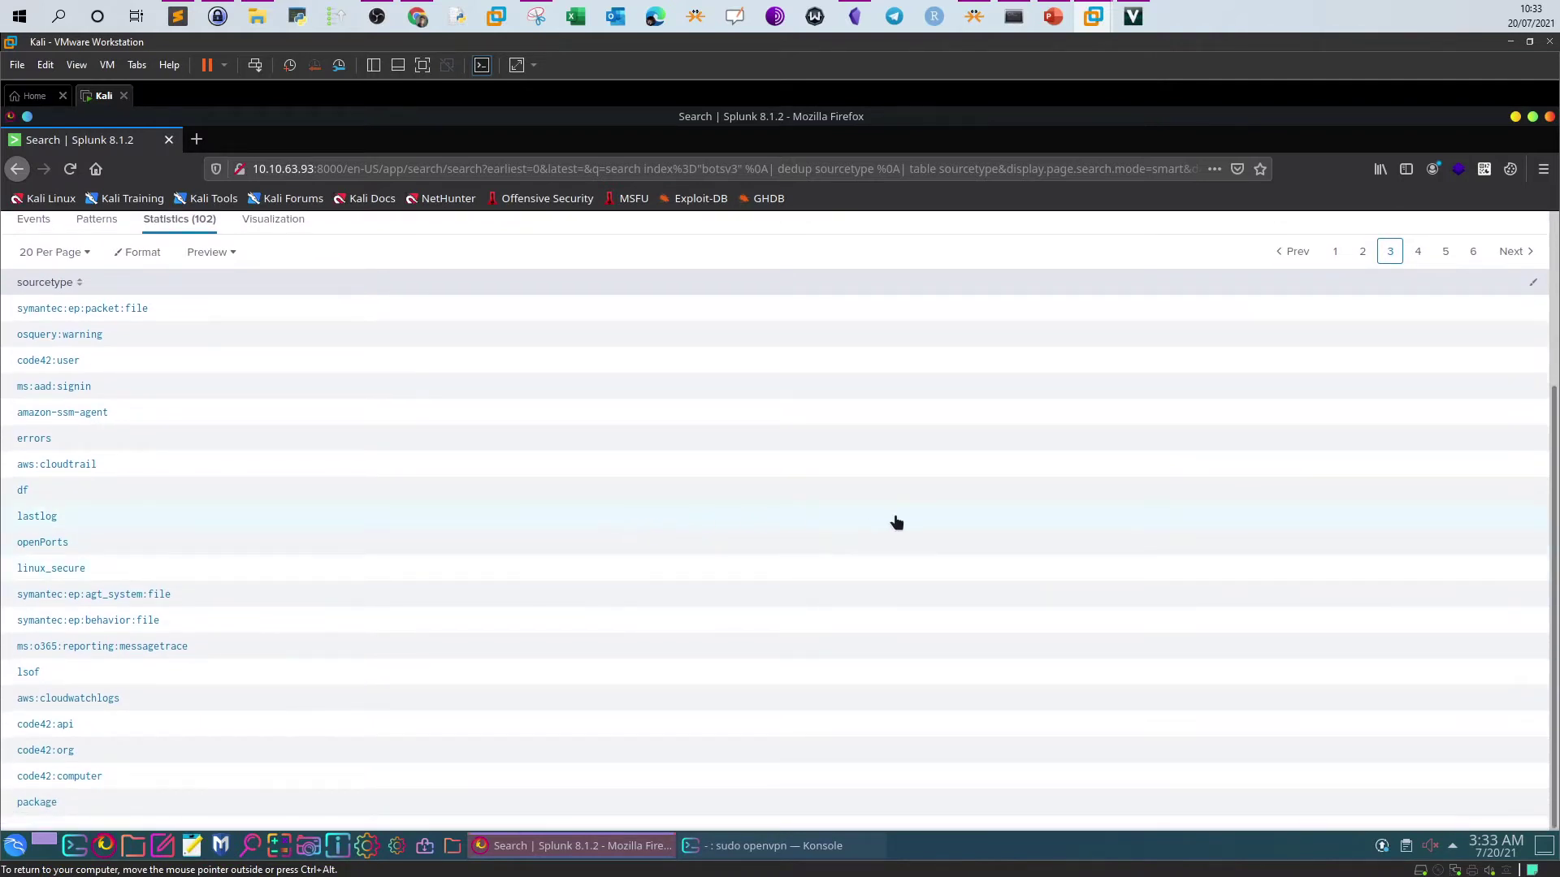
scroll(895, 522, up, 2)
click(1516, 363)
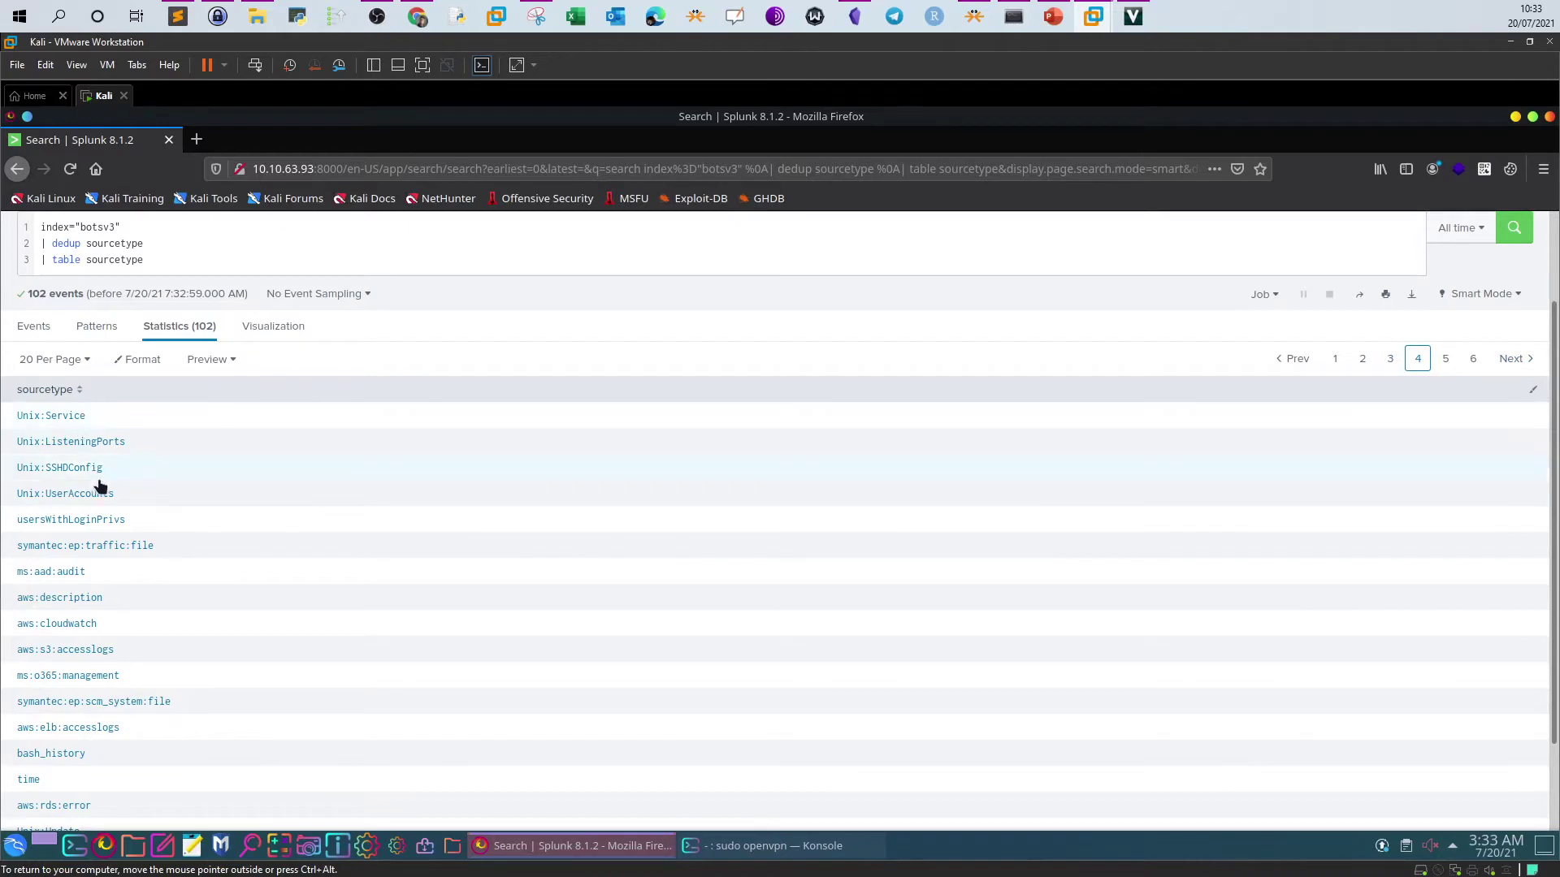
scroll(107, 588, down, 2)
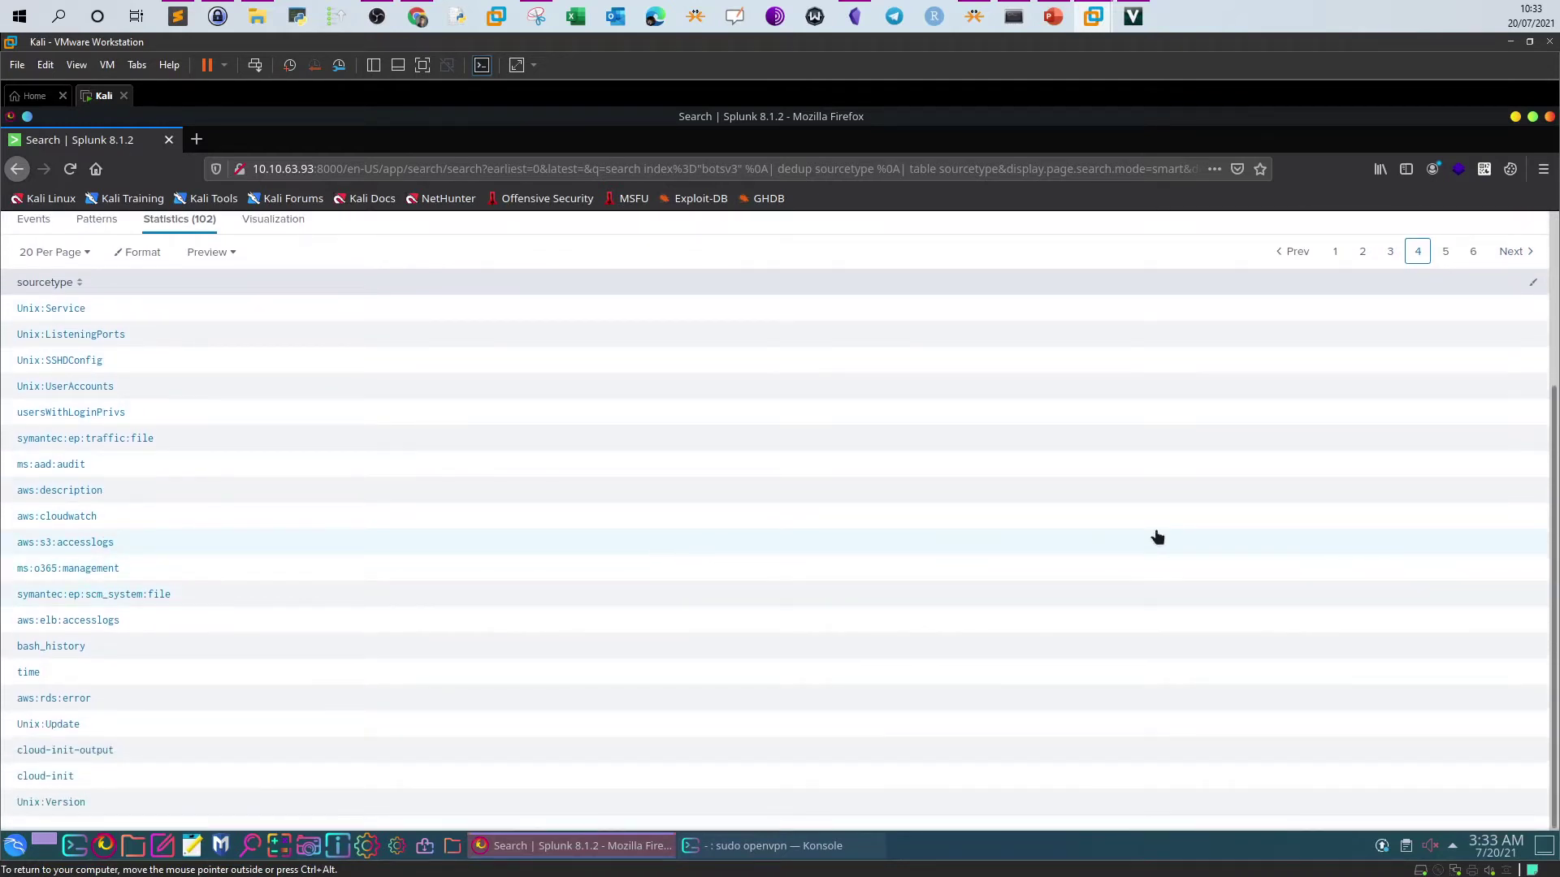
scroll(1295, 463, up, 4)
click(1495, 470)
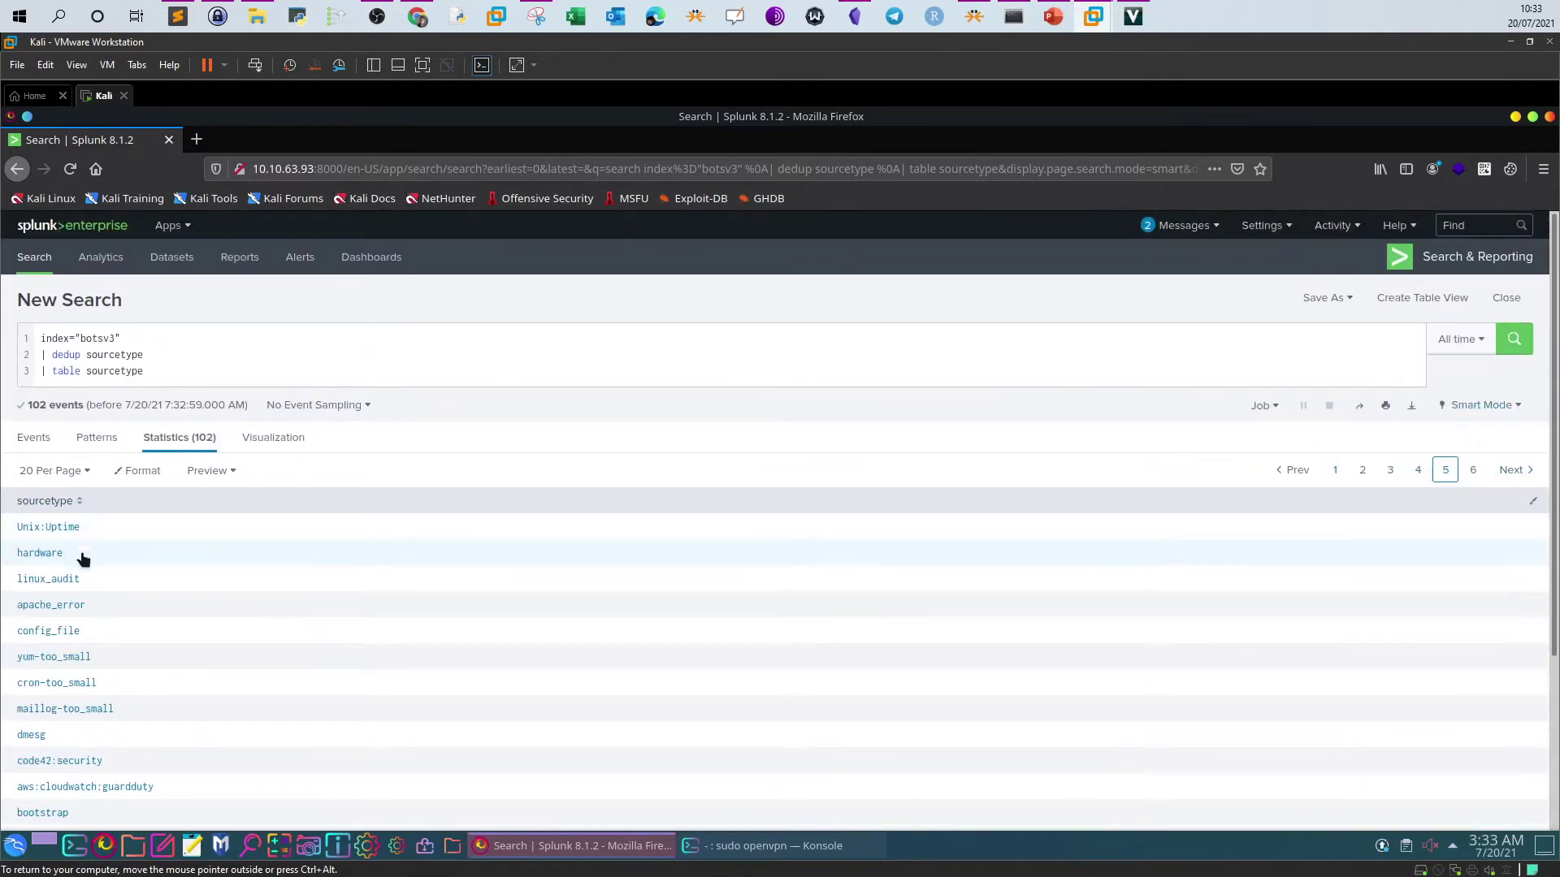
- Review pages 5 and 6 of the sourcetype table for a hardware-related source type and return to page 5
scroll(88, 637, down, 3)
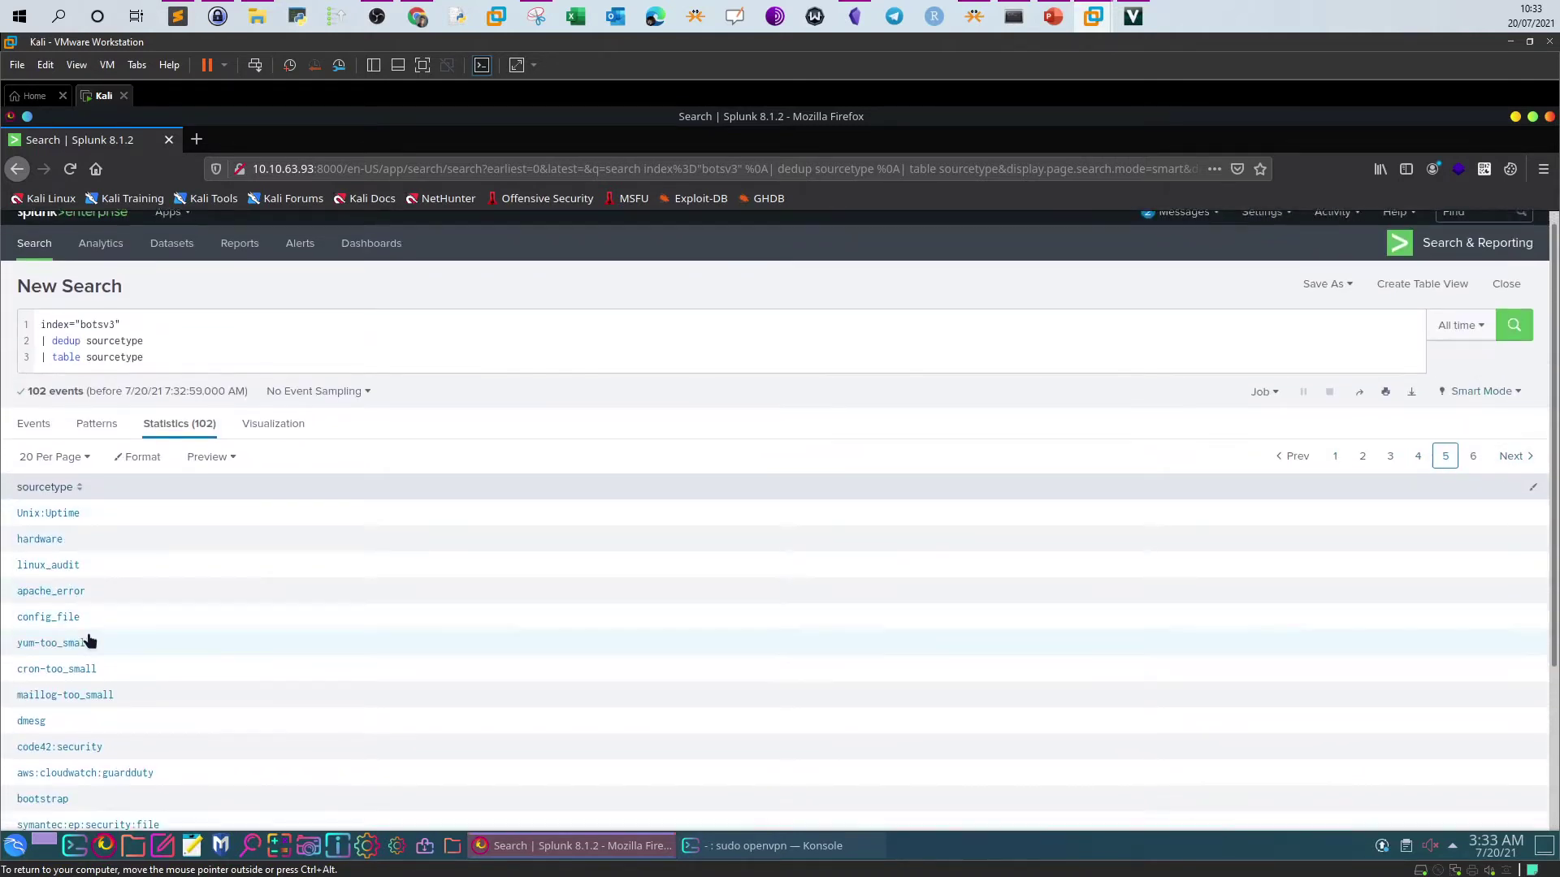
scroll(89, 637, down, 1)
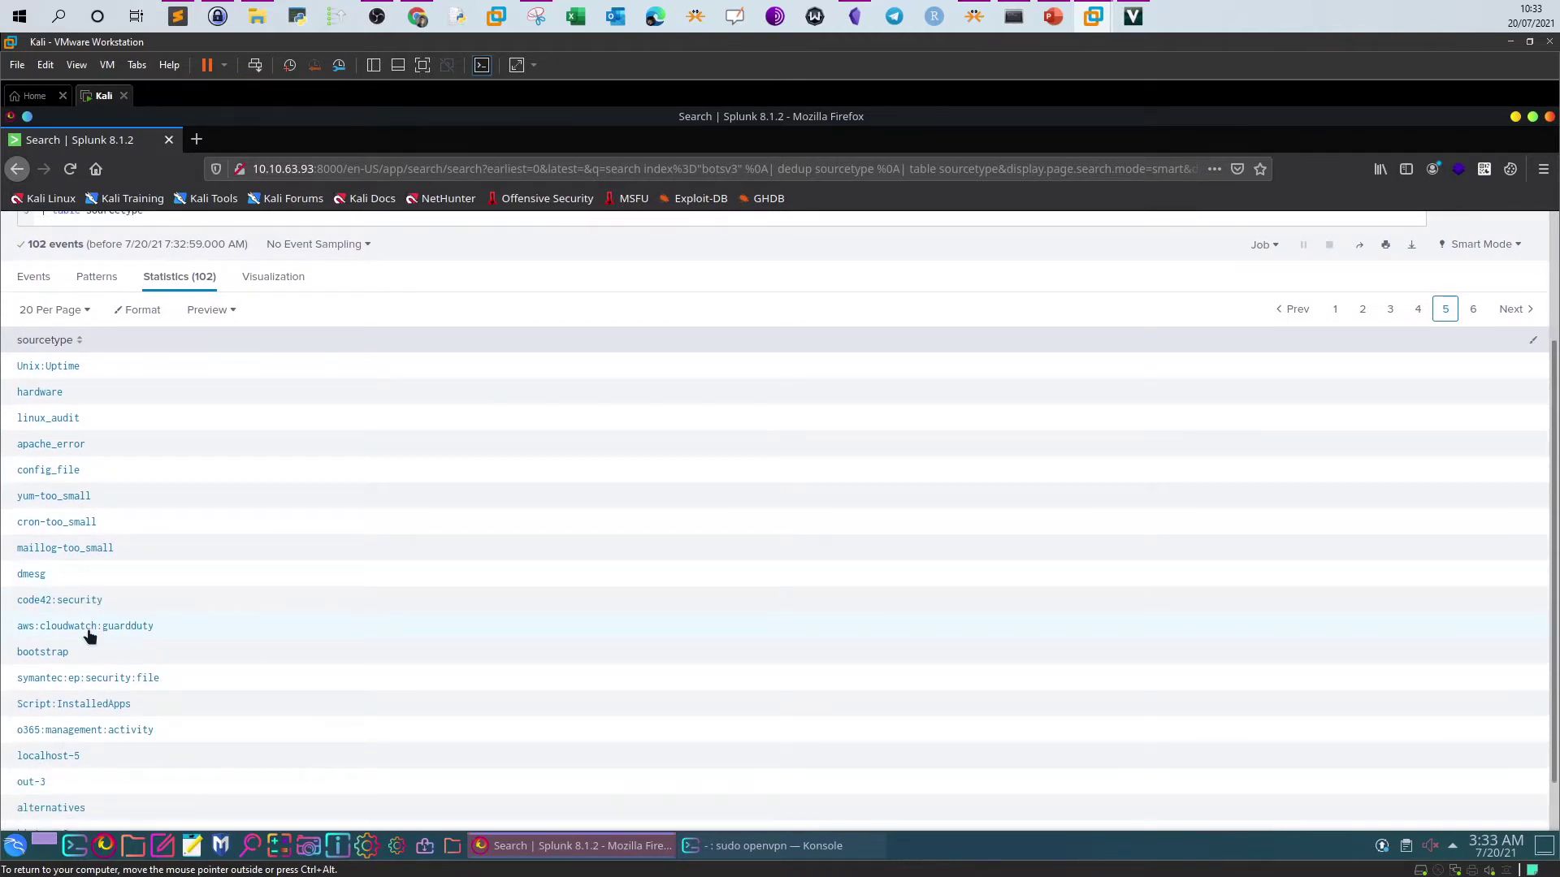
scroll(90, 633, down, 1)
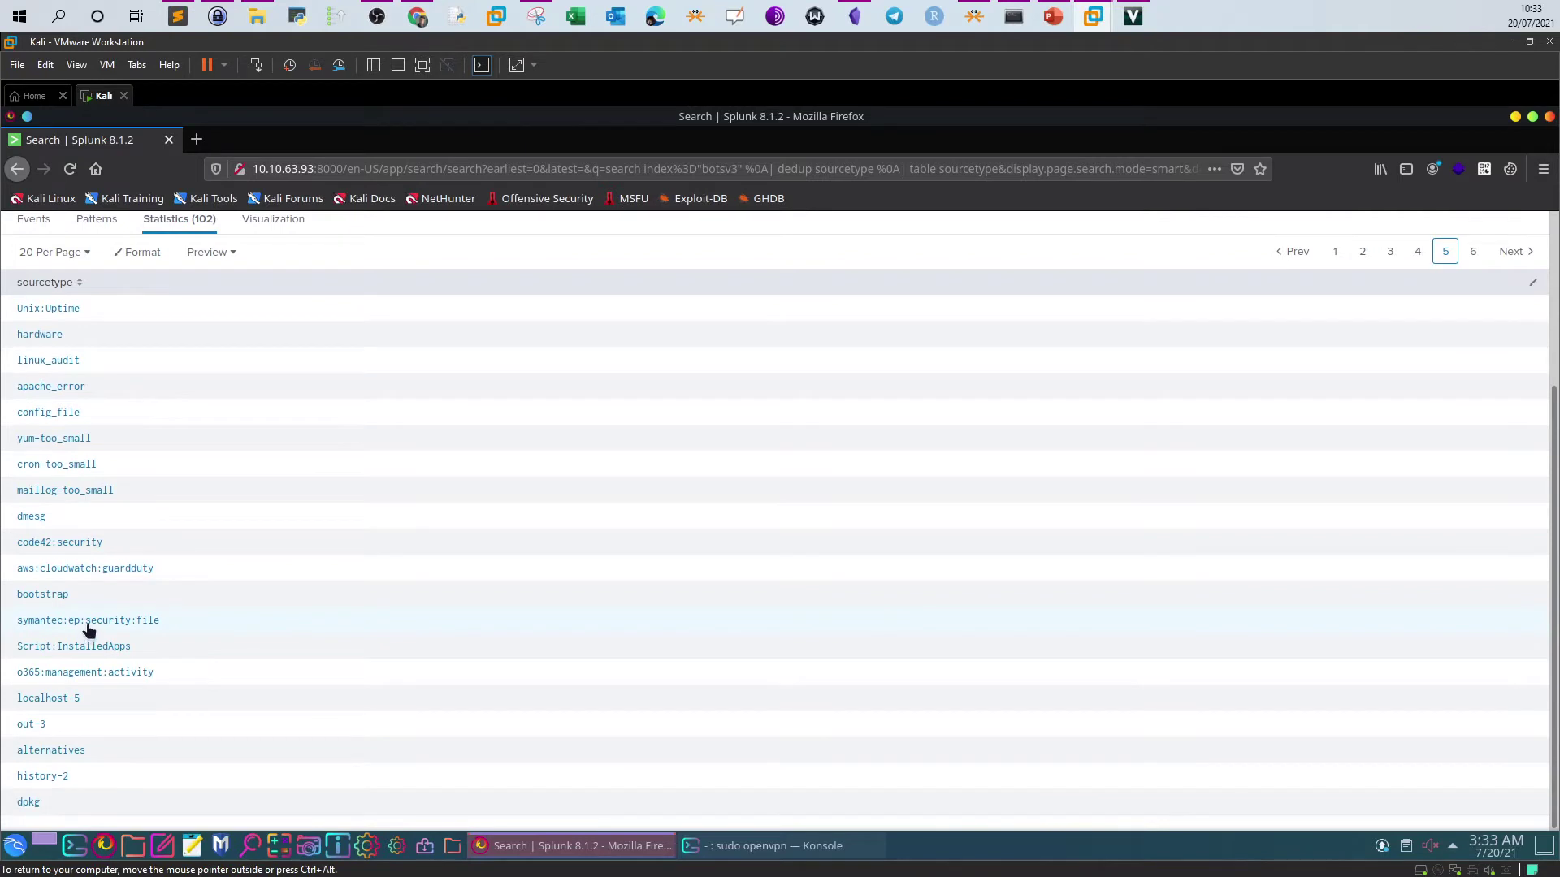
scroll(1023, 495, up, 4)
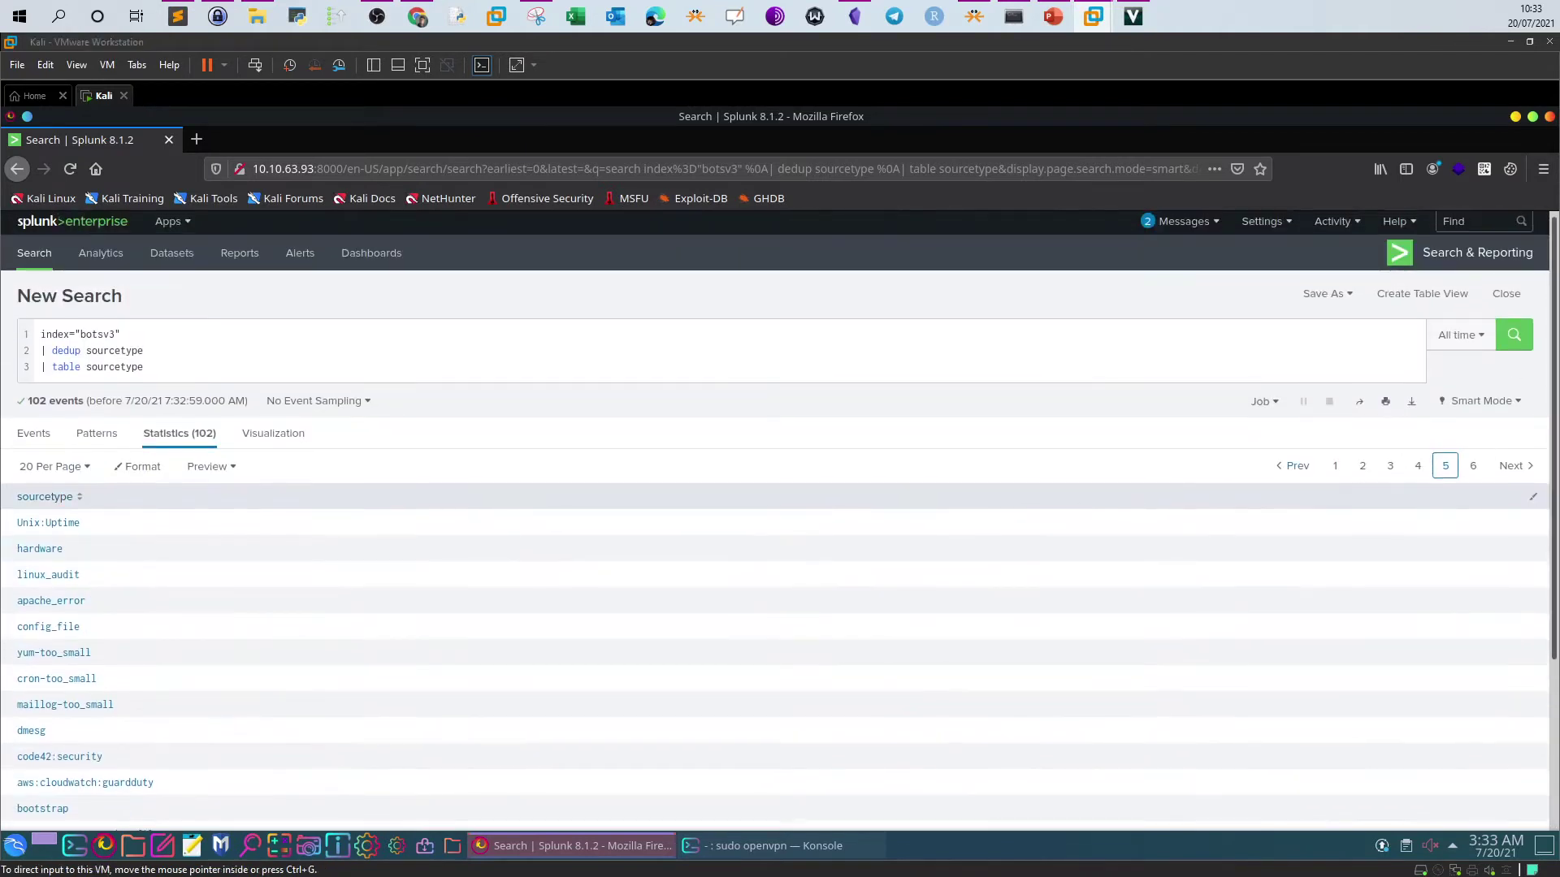
click(1507, 463)
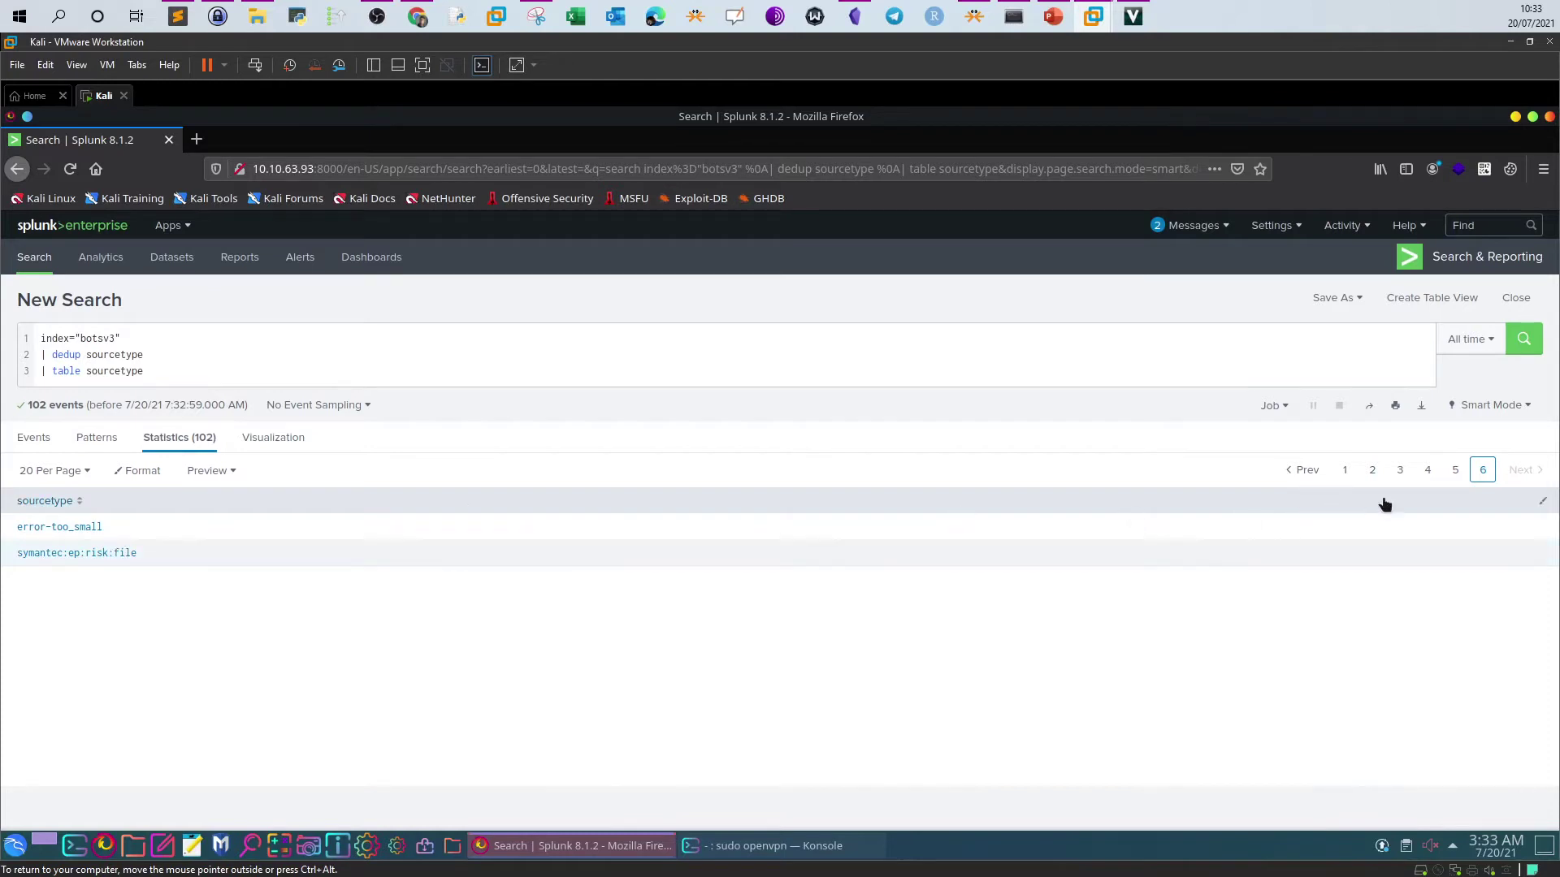
click(1456, 471)
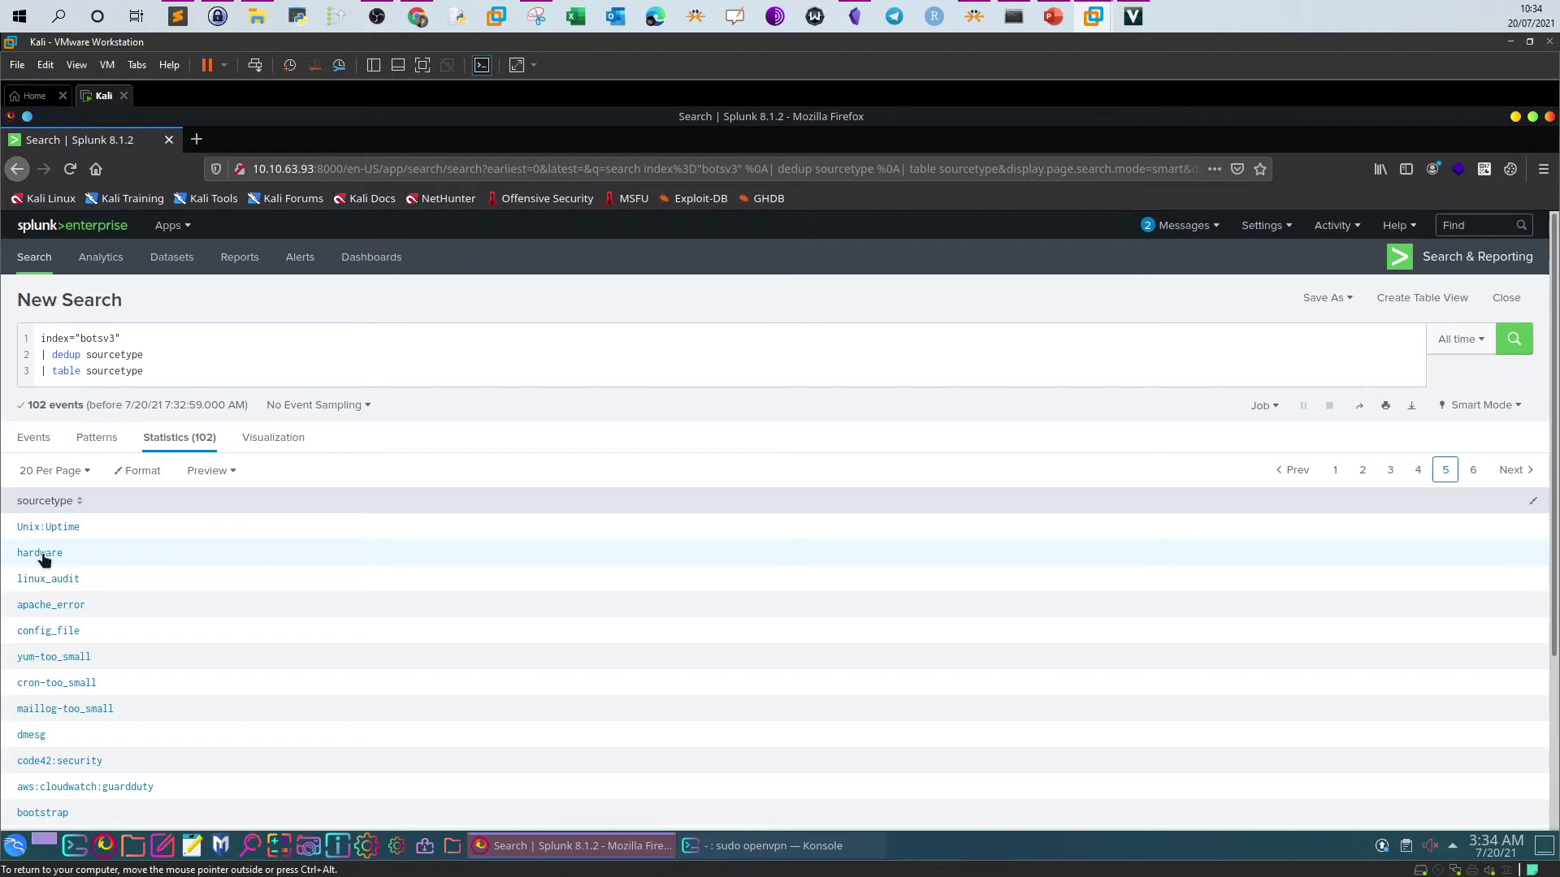
- Replace the dedup and table commands with sourcetype="hardware" after index="botsv3" and run the search
drag(163, 371, 26, 351)
key(BackSpace)
key(BackSpace)
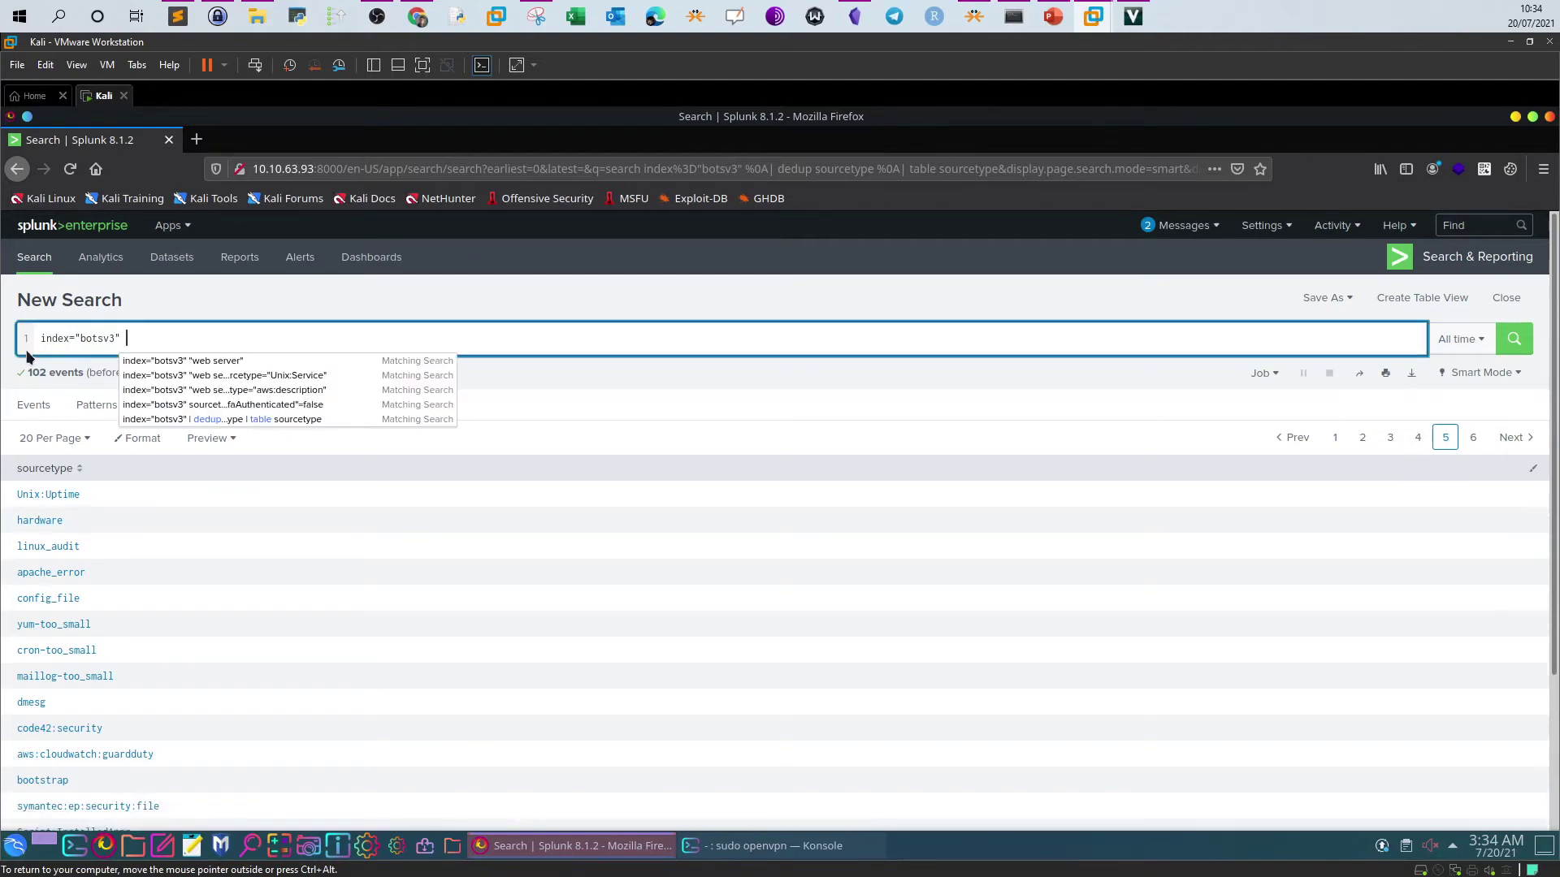
text(sourcetype="ha)
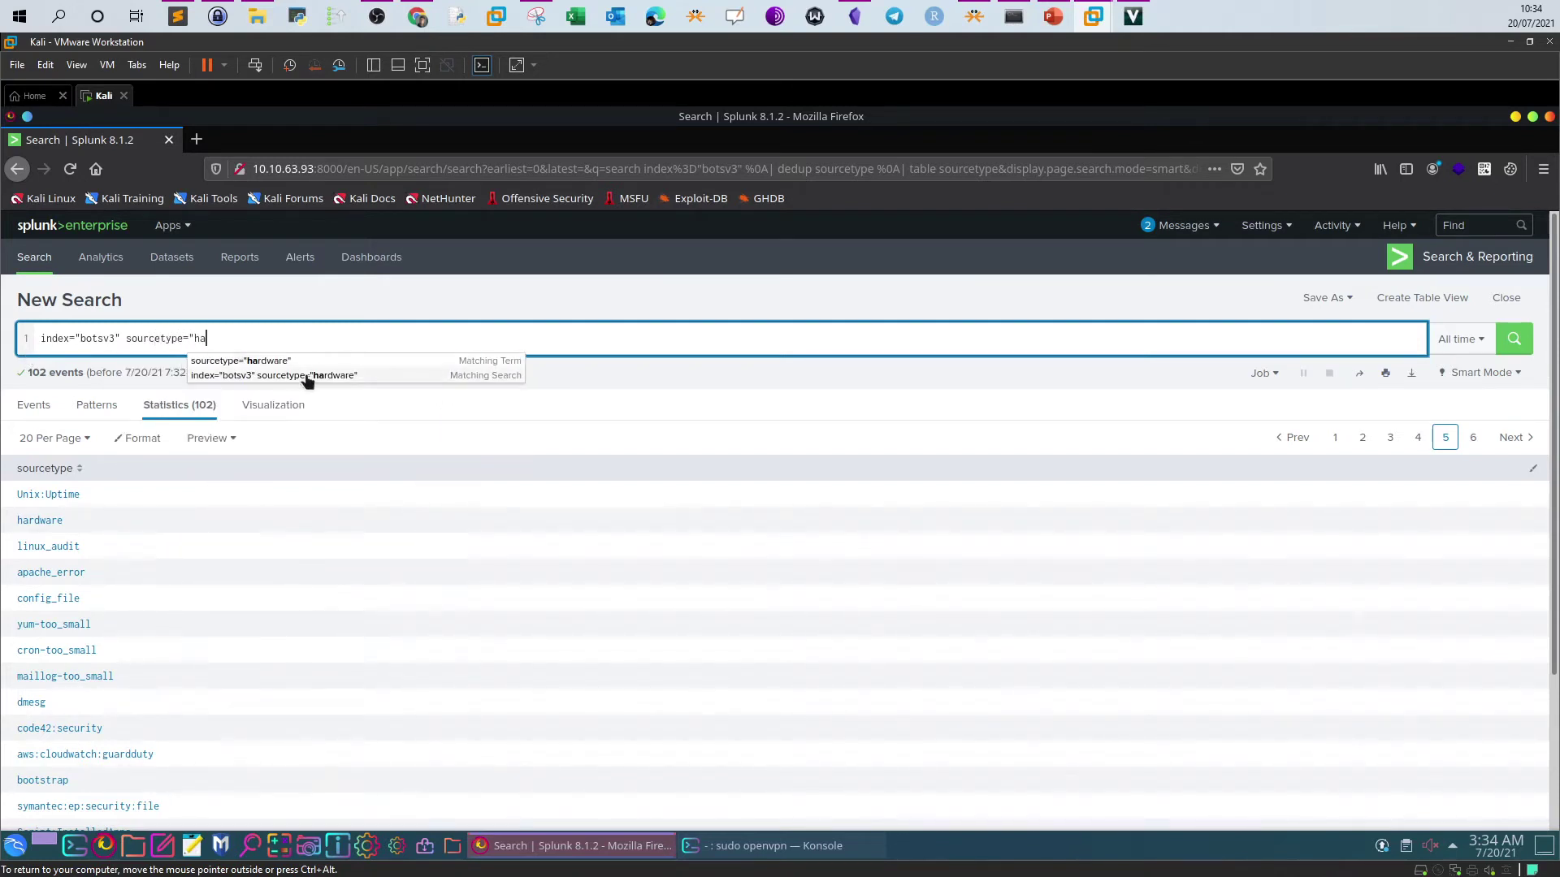
click(294, 361)
click(1514, 338)
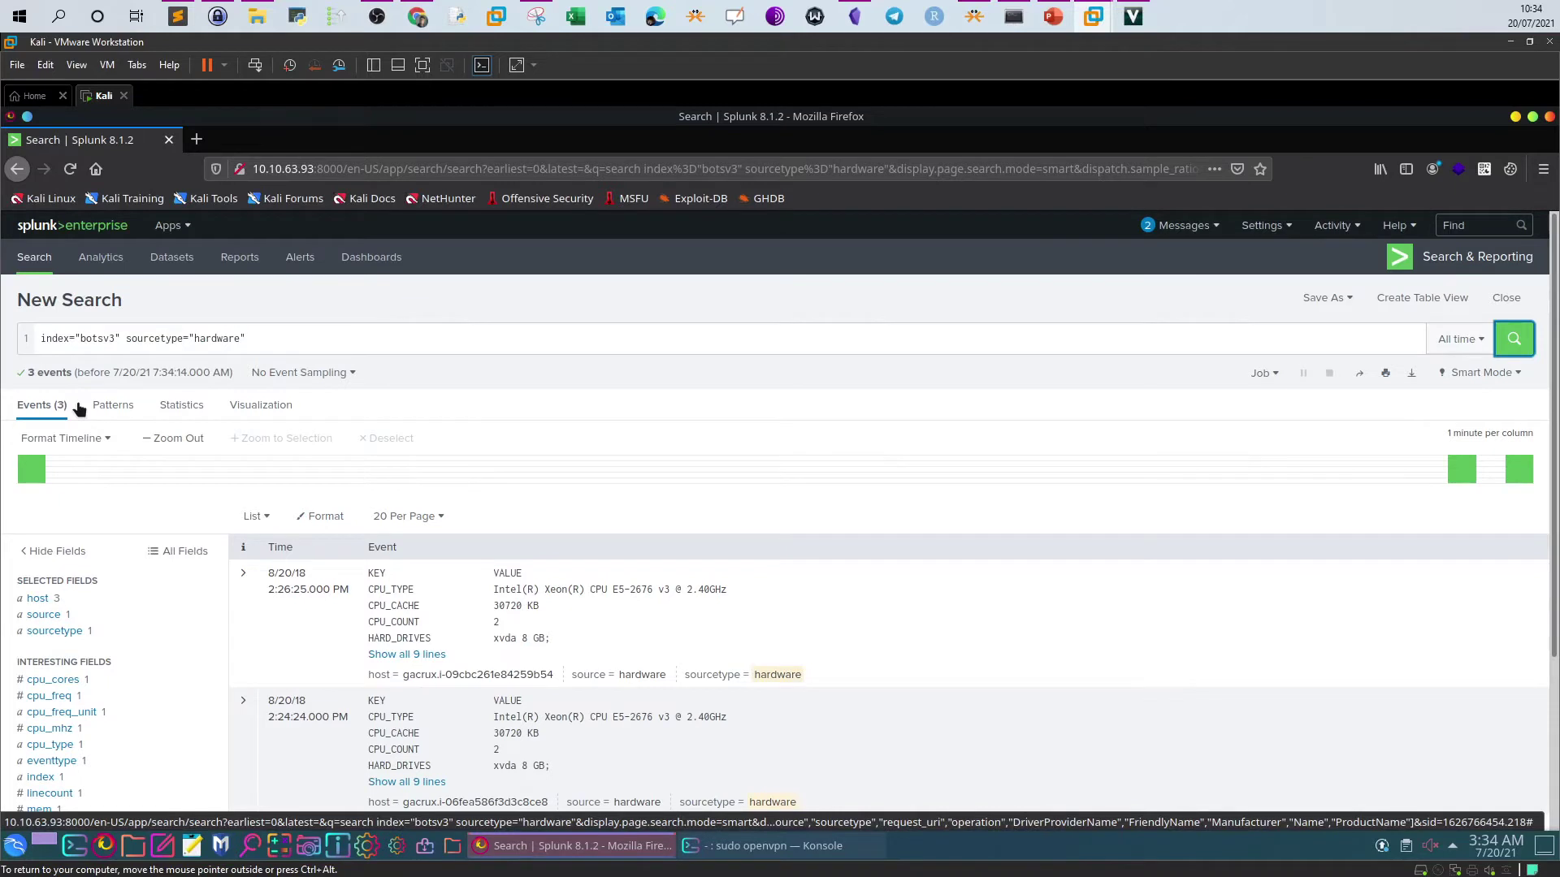
- Add | reverse on a second line of the hardware query, rerun it and open the value summary of the cpu_type field
scroll(398, 479, down, 3)
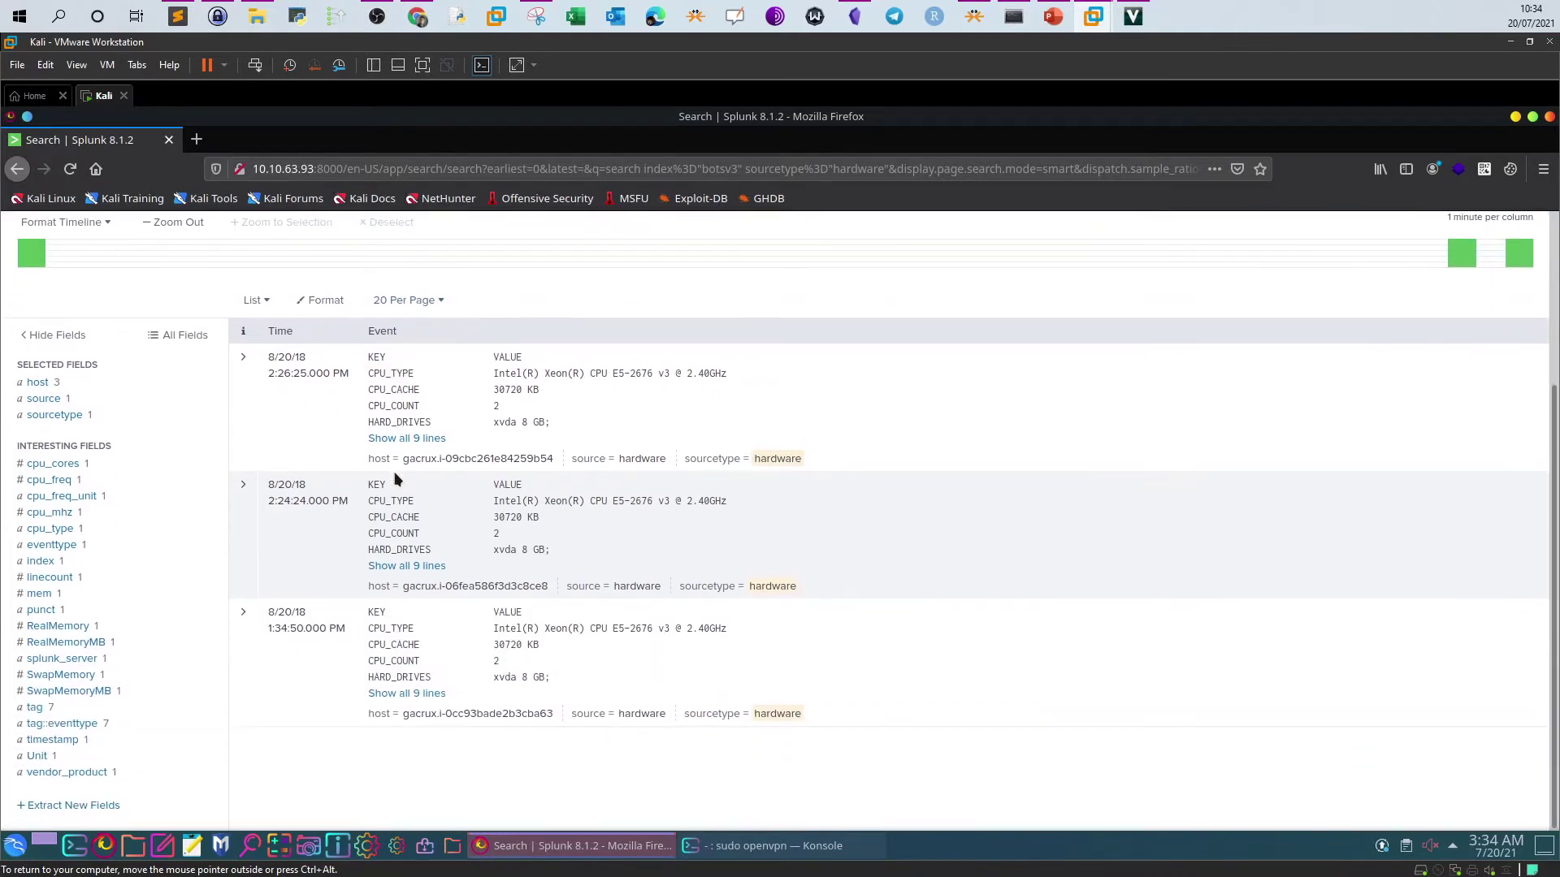
scroll(398, 479, up, 3)
click(286, 341)
text(| reverse)
click(1513, 348)
key(Return)
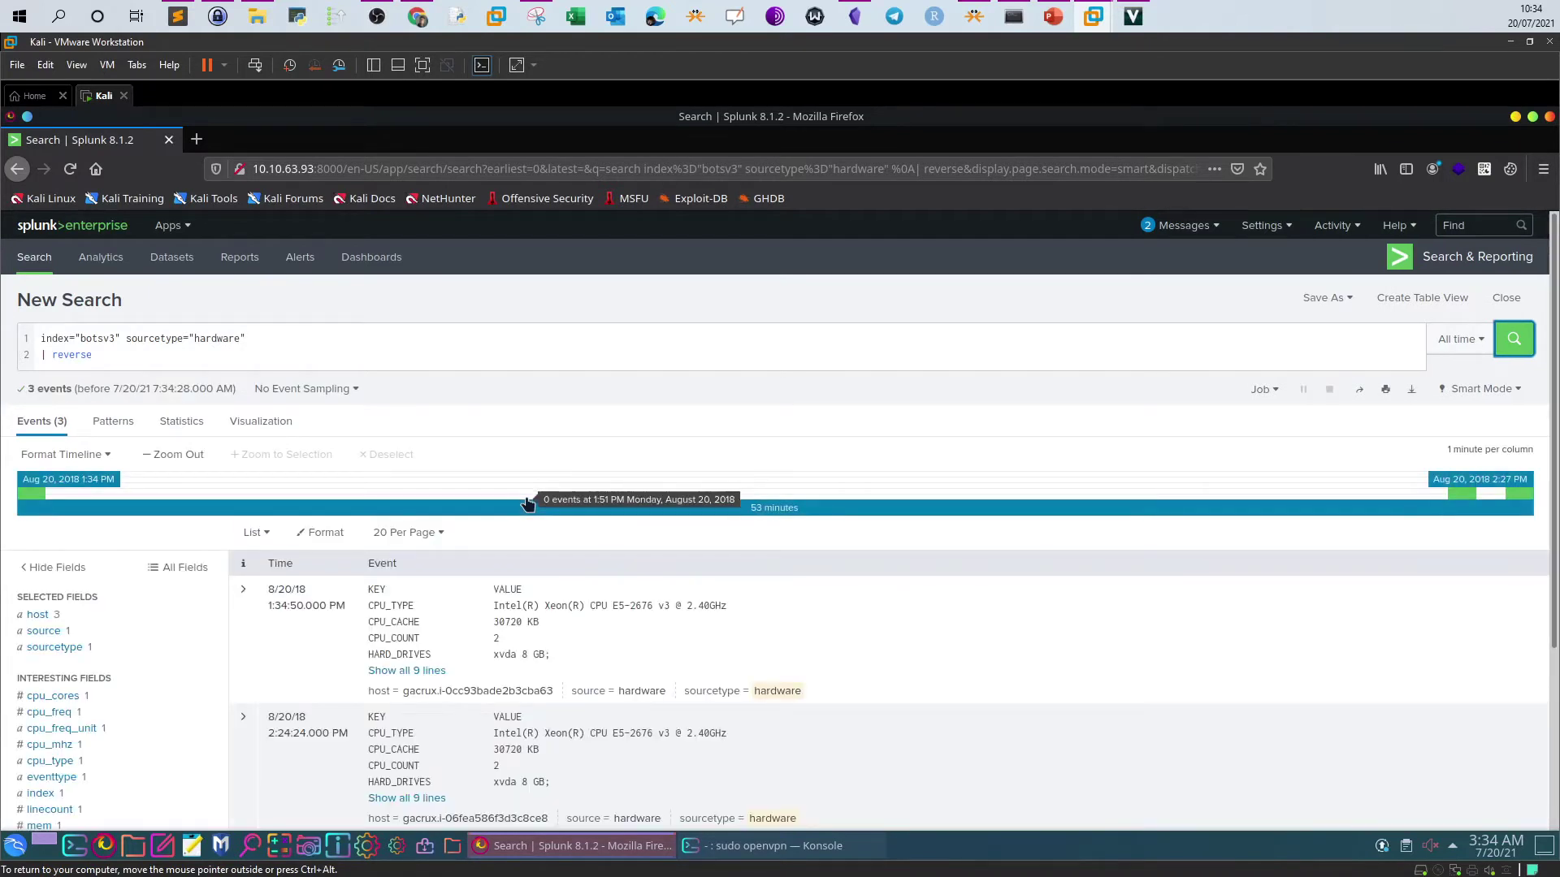
scroll(530, 508, down, 2)
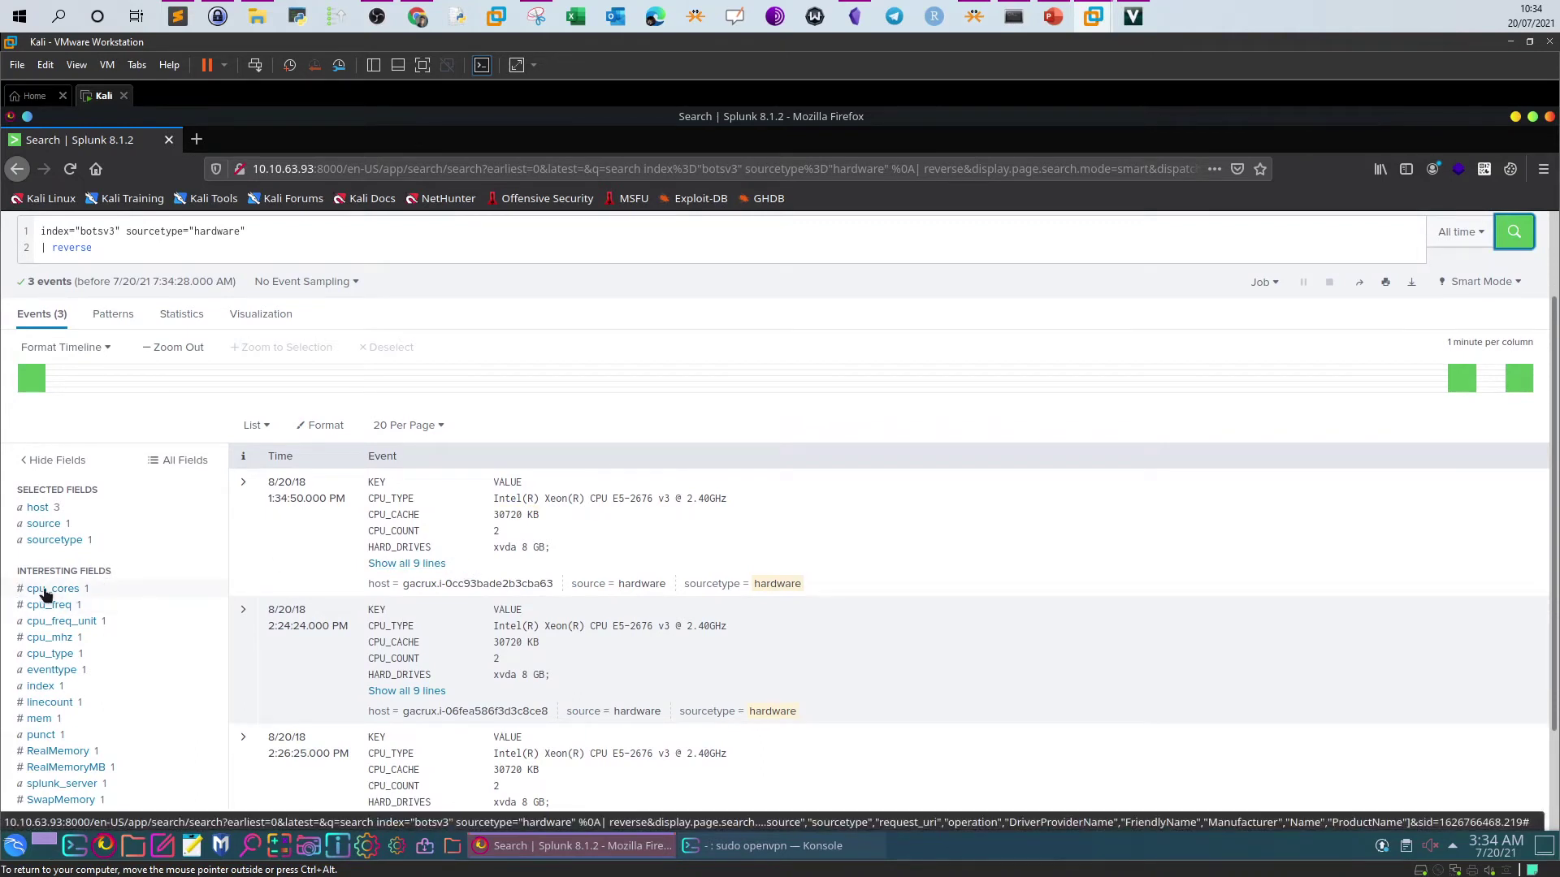
click(65, 655)
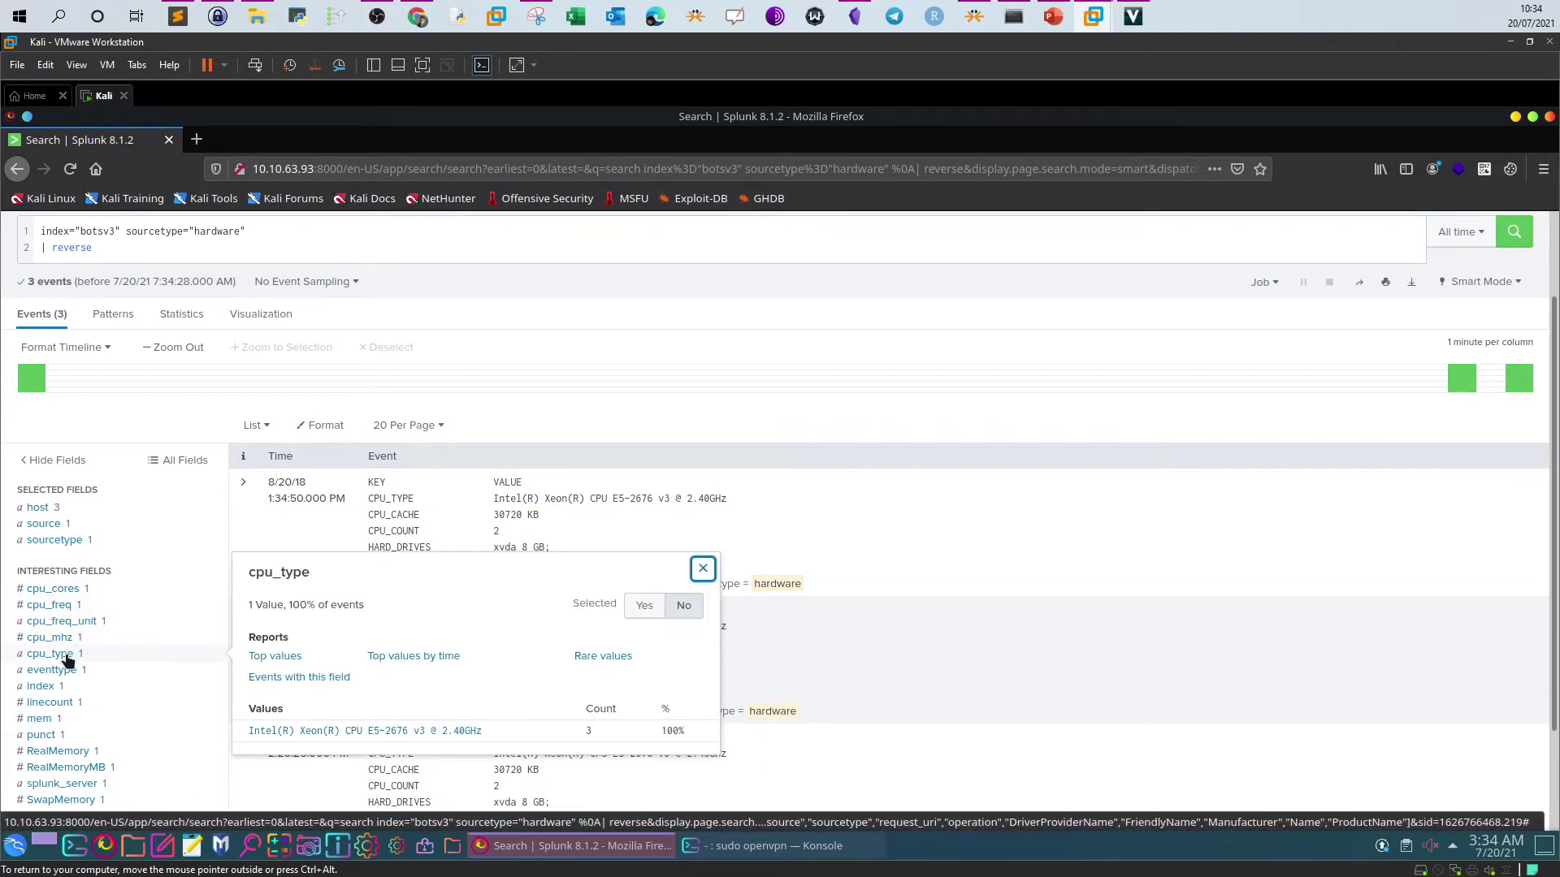
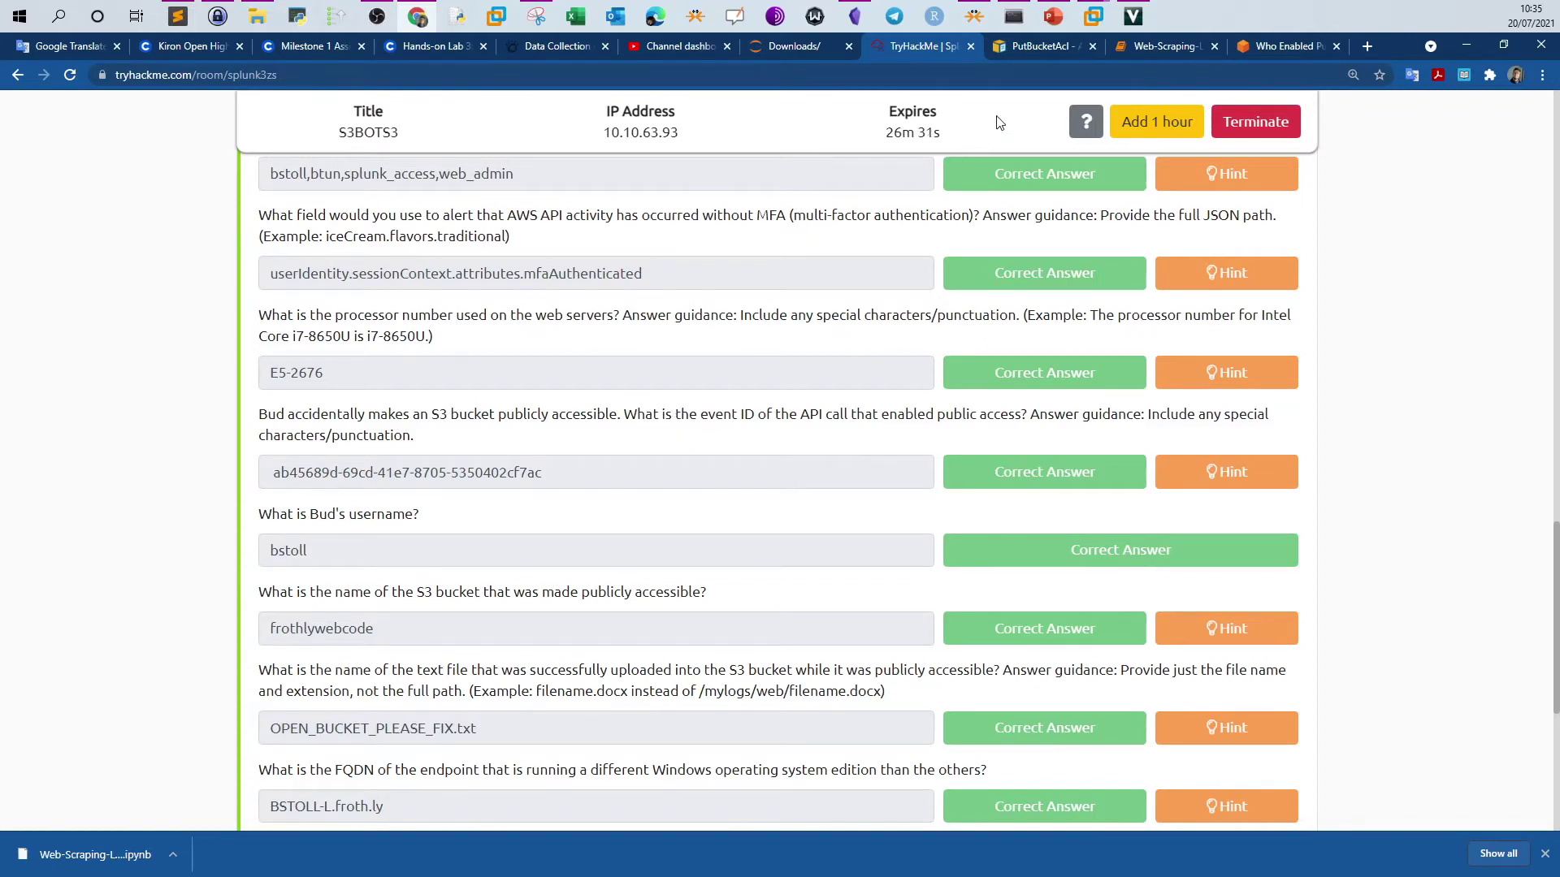
- Switch to Chrome's AWS article on who enabled public access to an S3 bucket and read its CloudTrail console instructions
drag(1266, 49, 1158, 45)
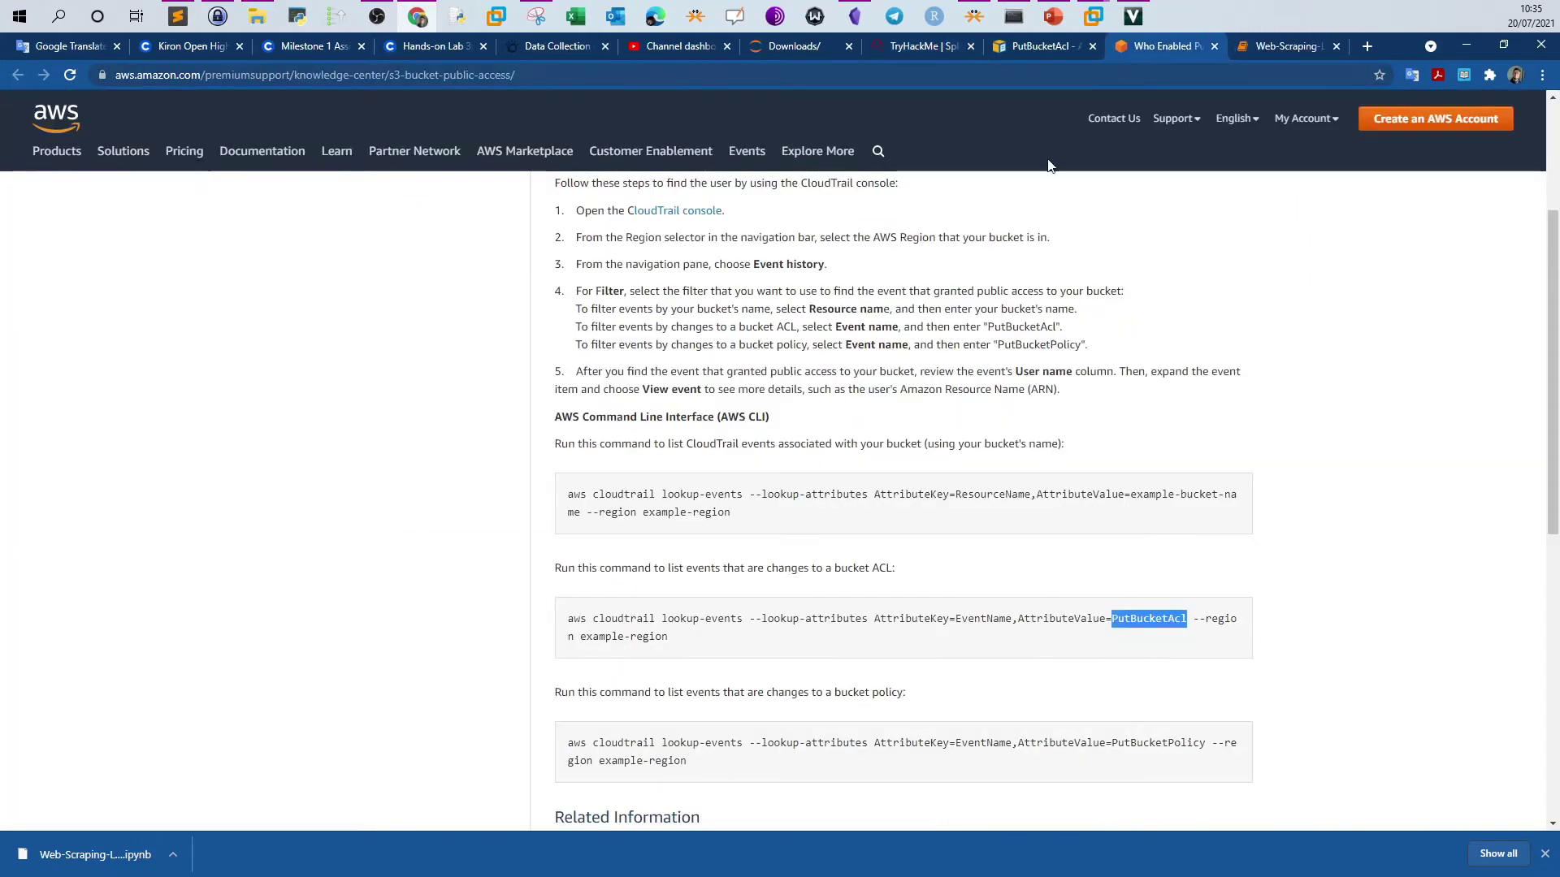
scroll(973, 281, up, 5)
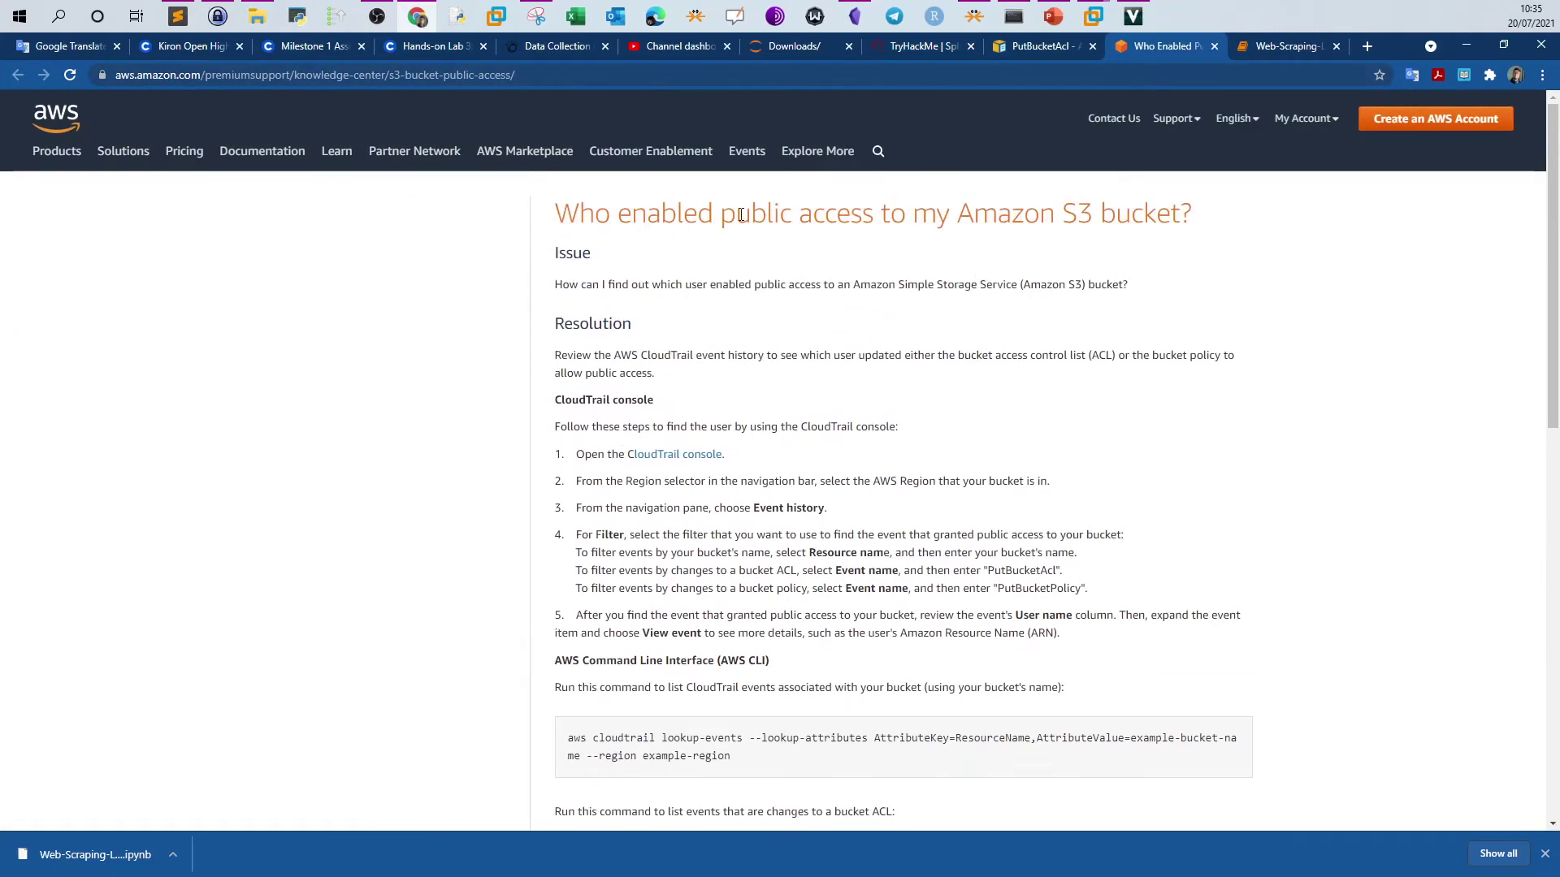
scroll(968, 259, down, 3)
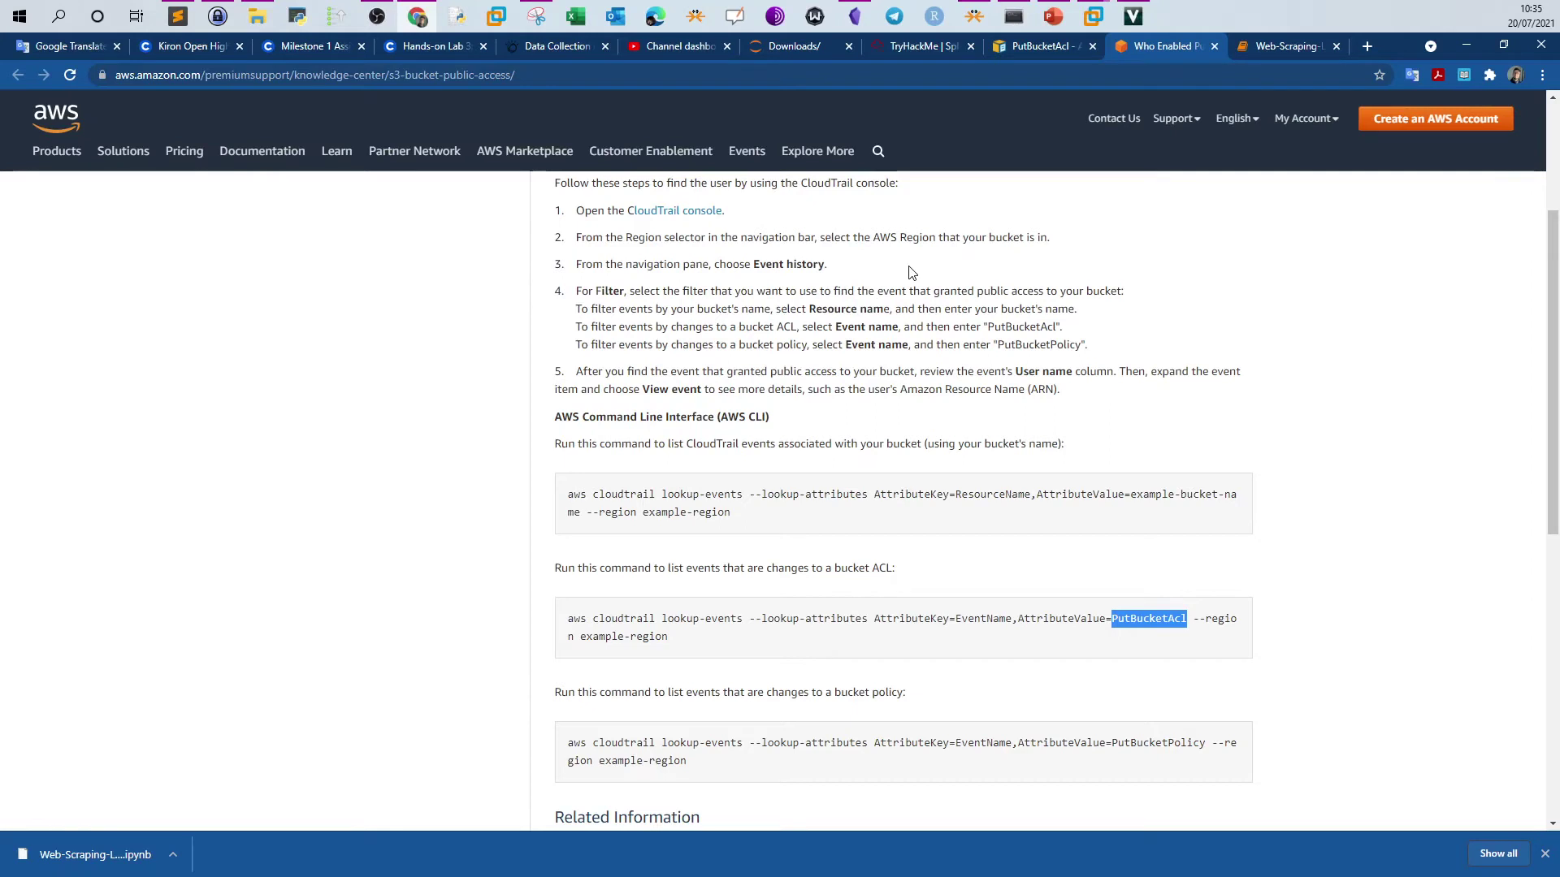
scroll(909, 272, down, 2)
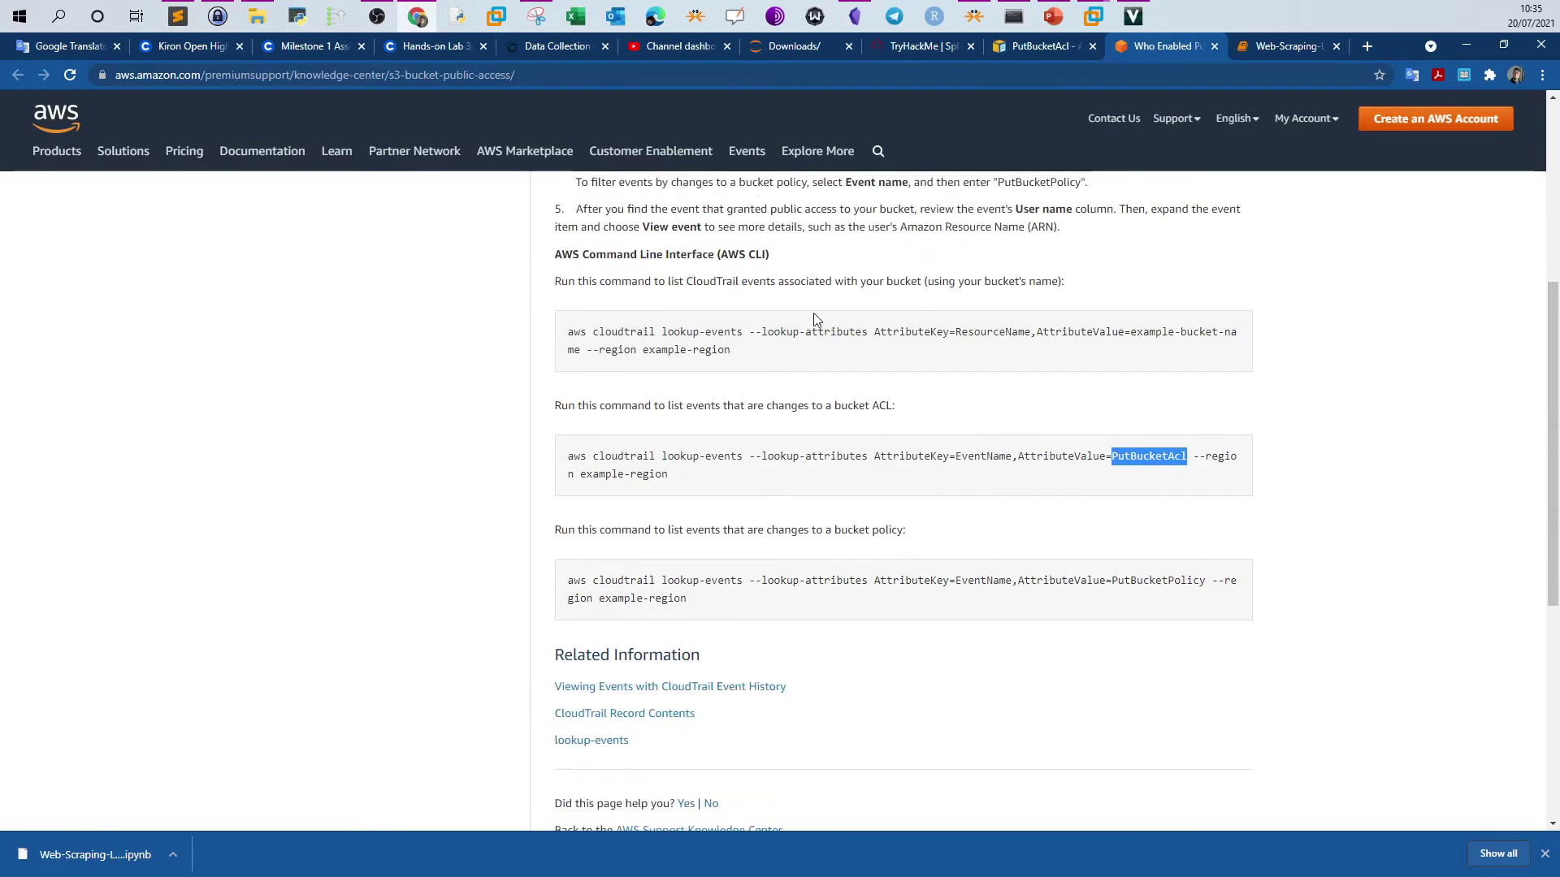
- Examine the article's CloudTrail lookup commands and highlight the PutBucketAcl event name in the bucket ACL command
drag(568, 333, 649, 334)
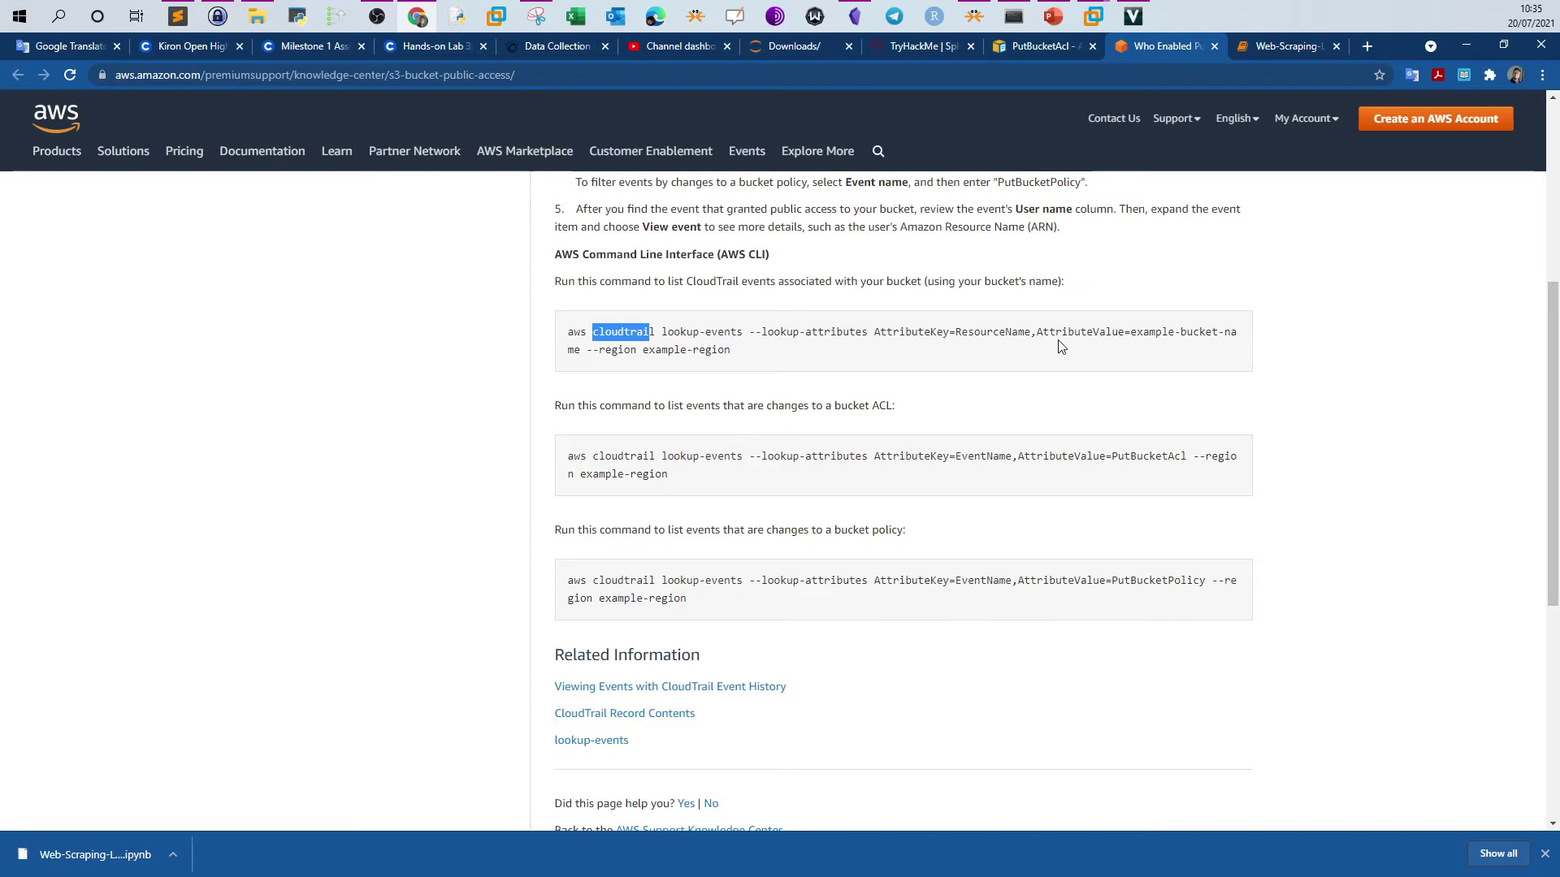
drag(1034, 333, 1061, 333)
click(925, 333)
drag(556, 407, 888, 404)
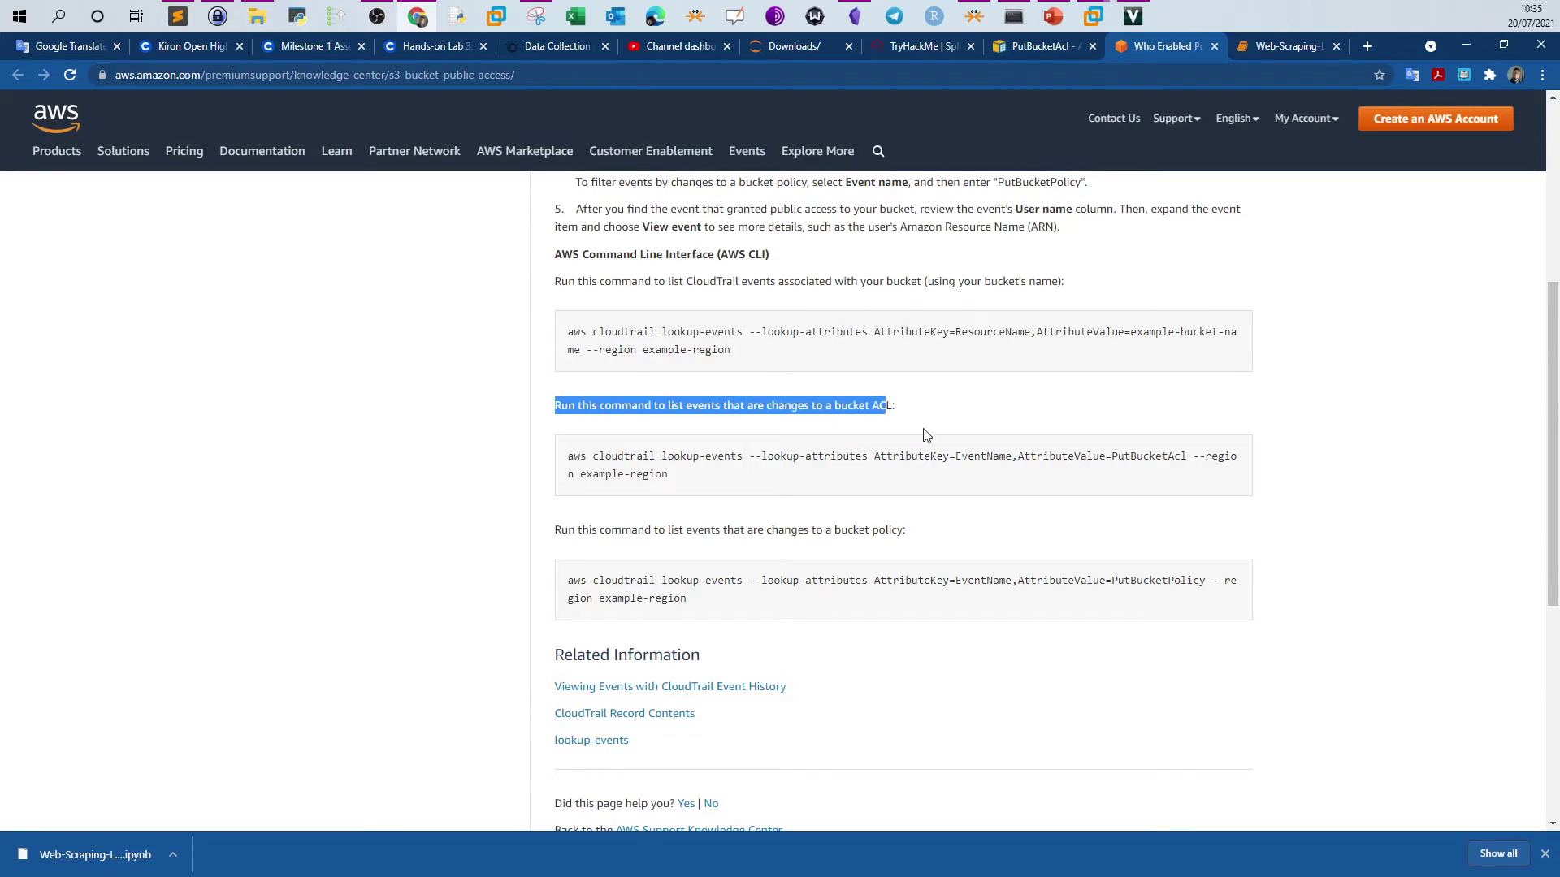
drag(1005, 458, 963, 457)
click(963, 457)
drag(1110, 456, 1187, 456)
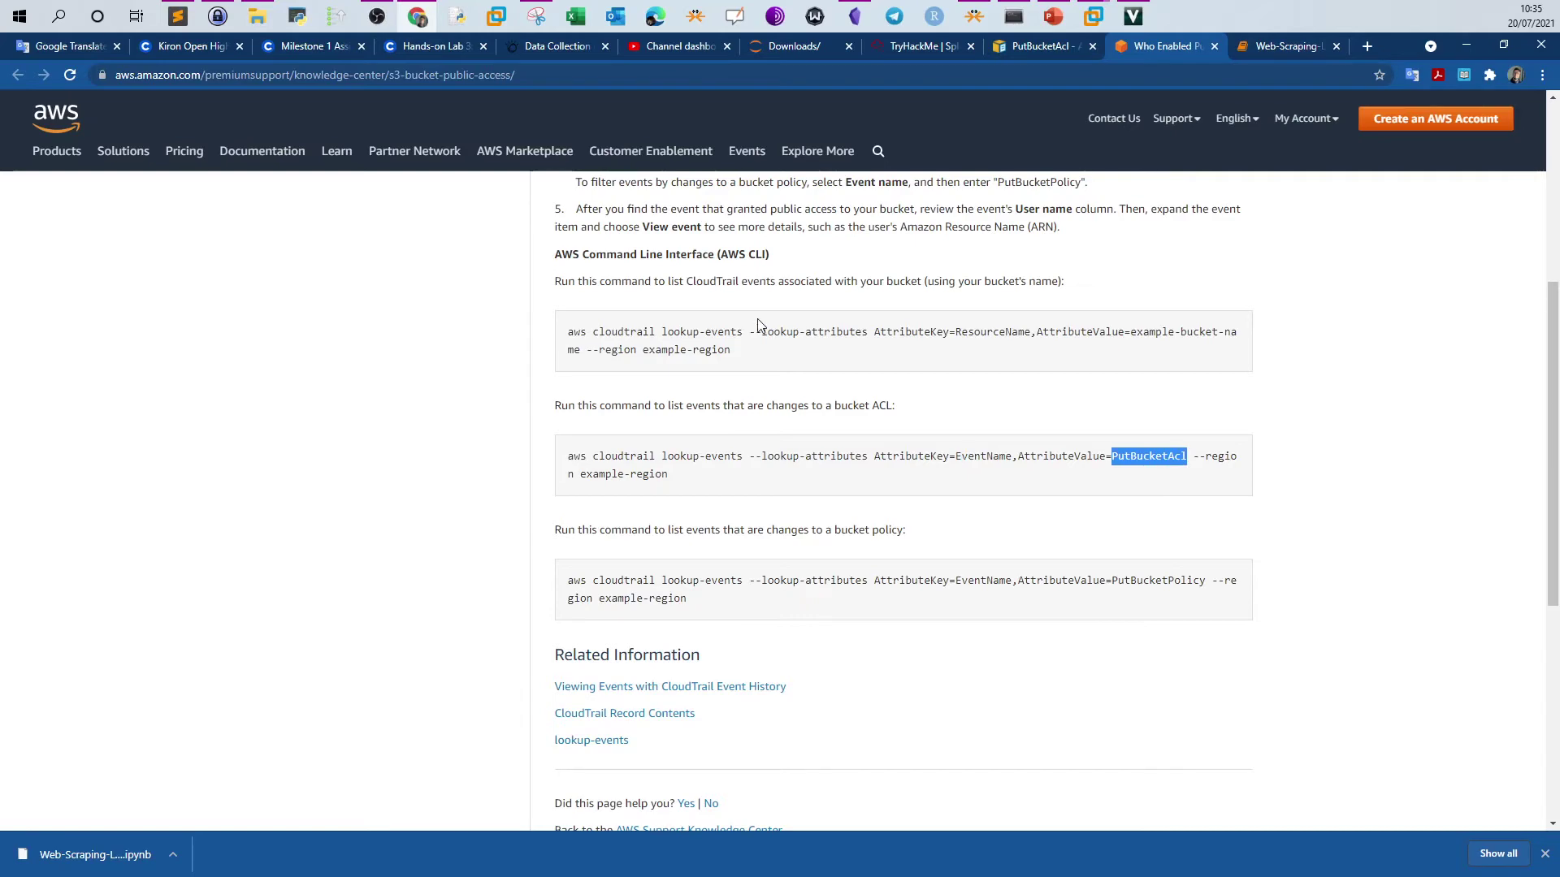
- Return to Splunk in the Kali VM, close the cpu_type summary and run the search index="botsv3" sourcetype="aws:cloudtrail"
click(1091, 18)
click(1129, 104)
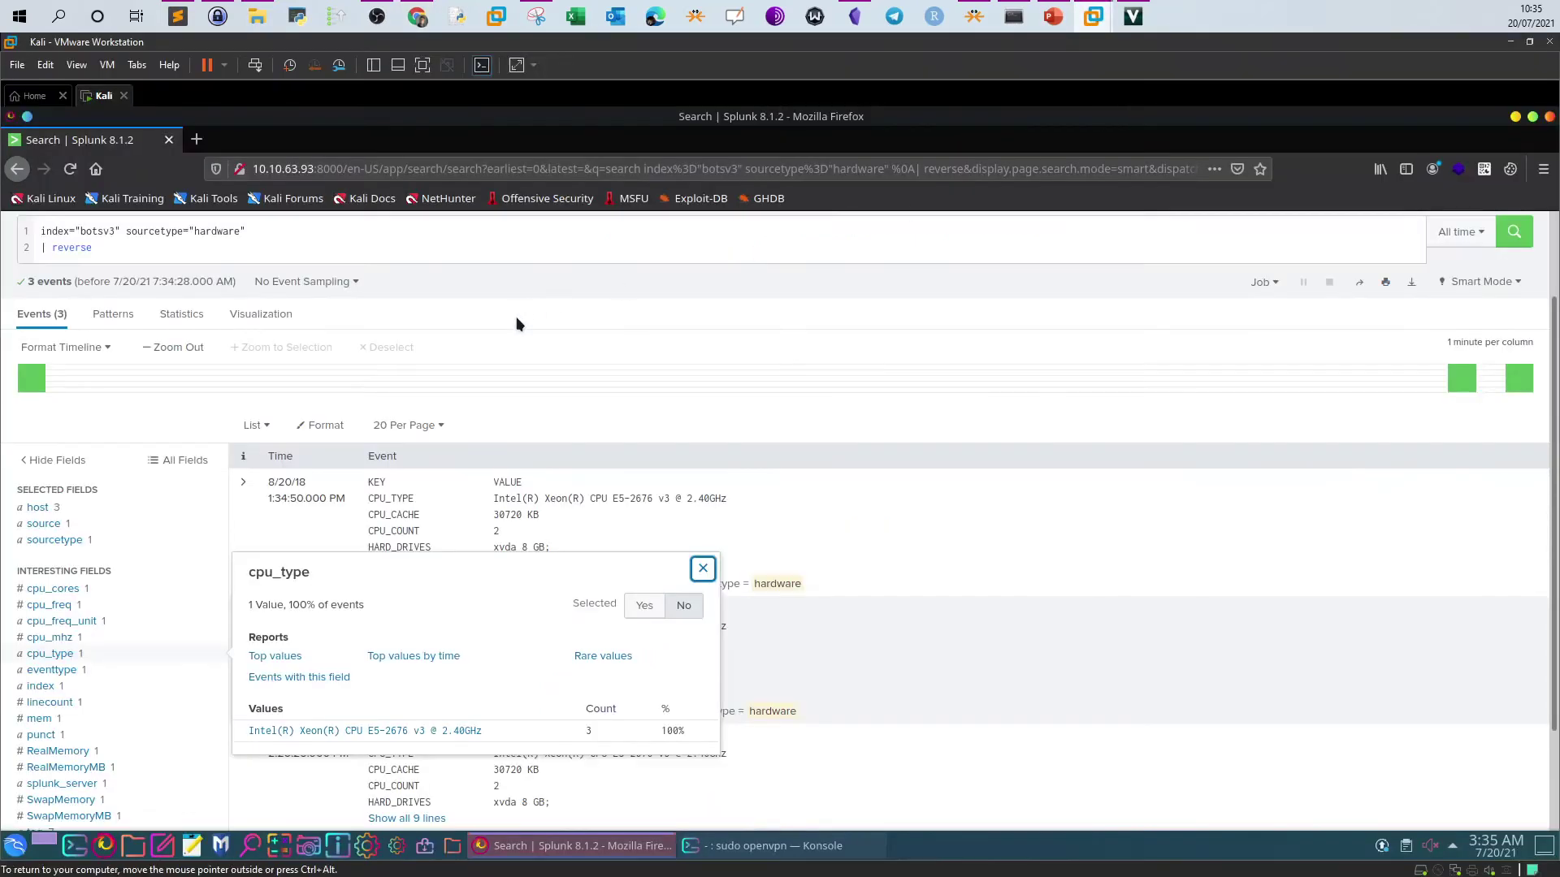
click(700, 563)
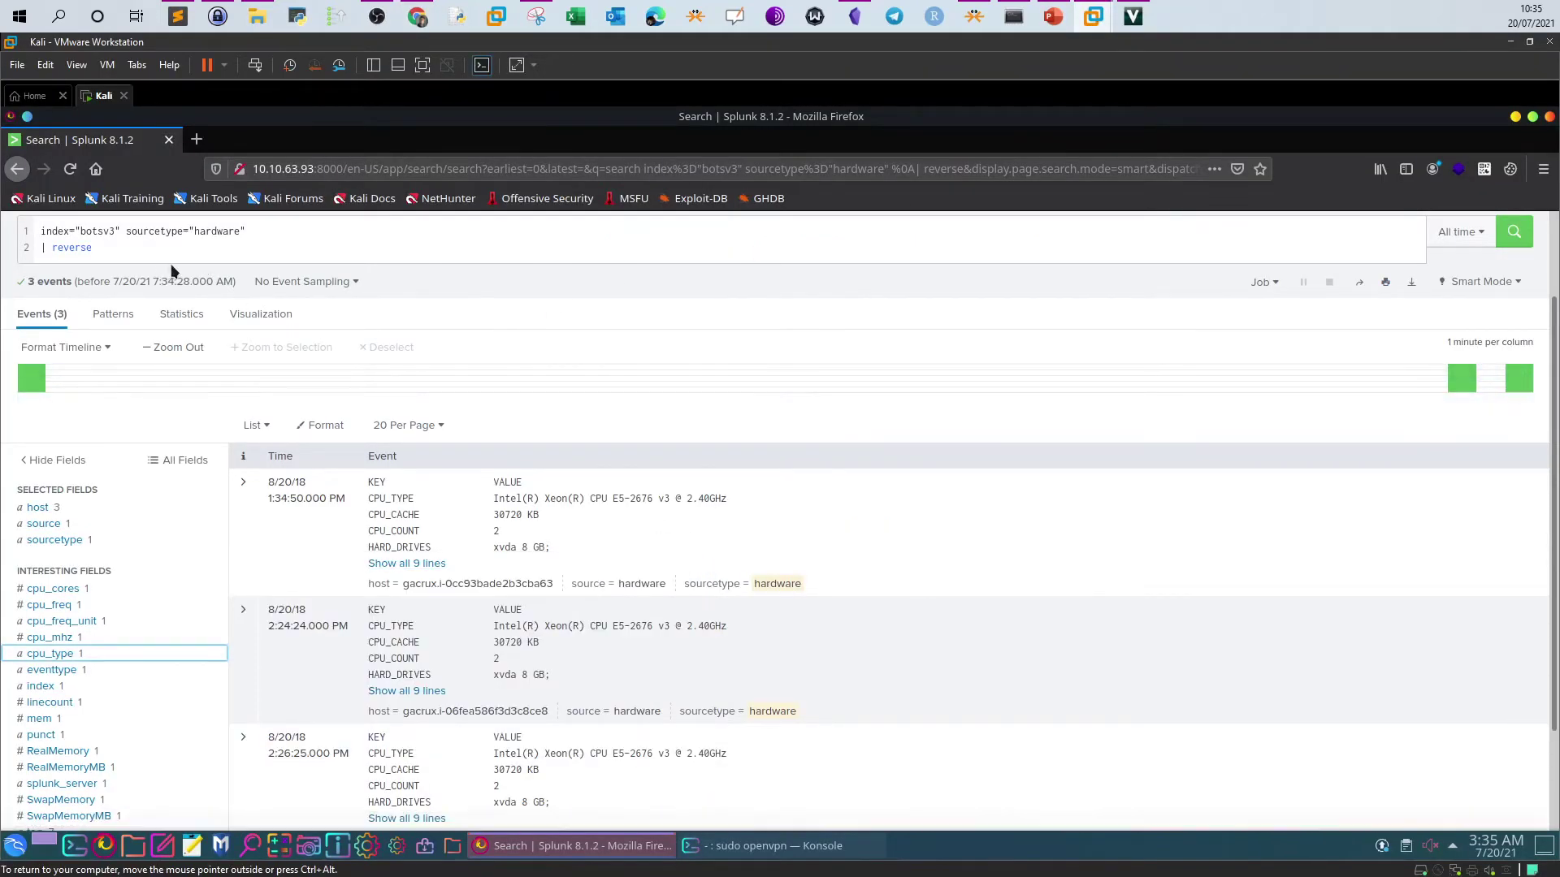
drag(202, 248, 196, 231)
text(aws)
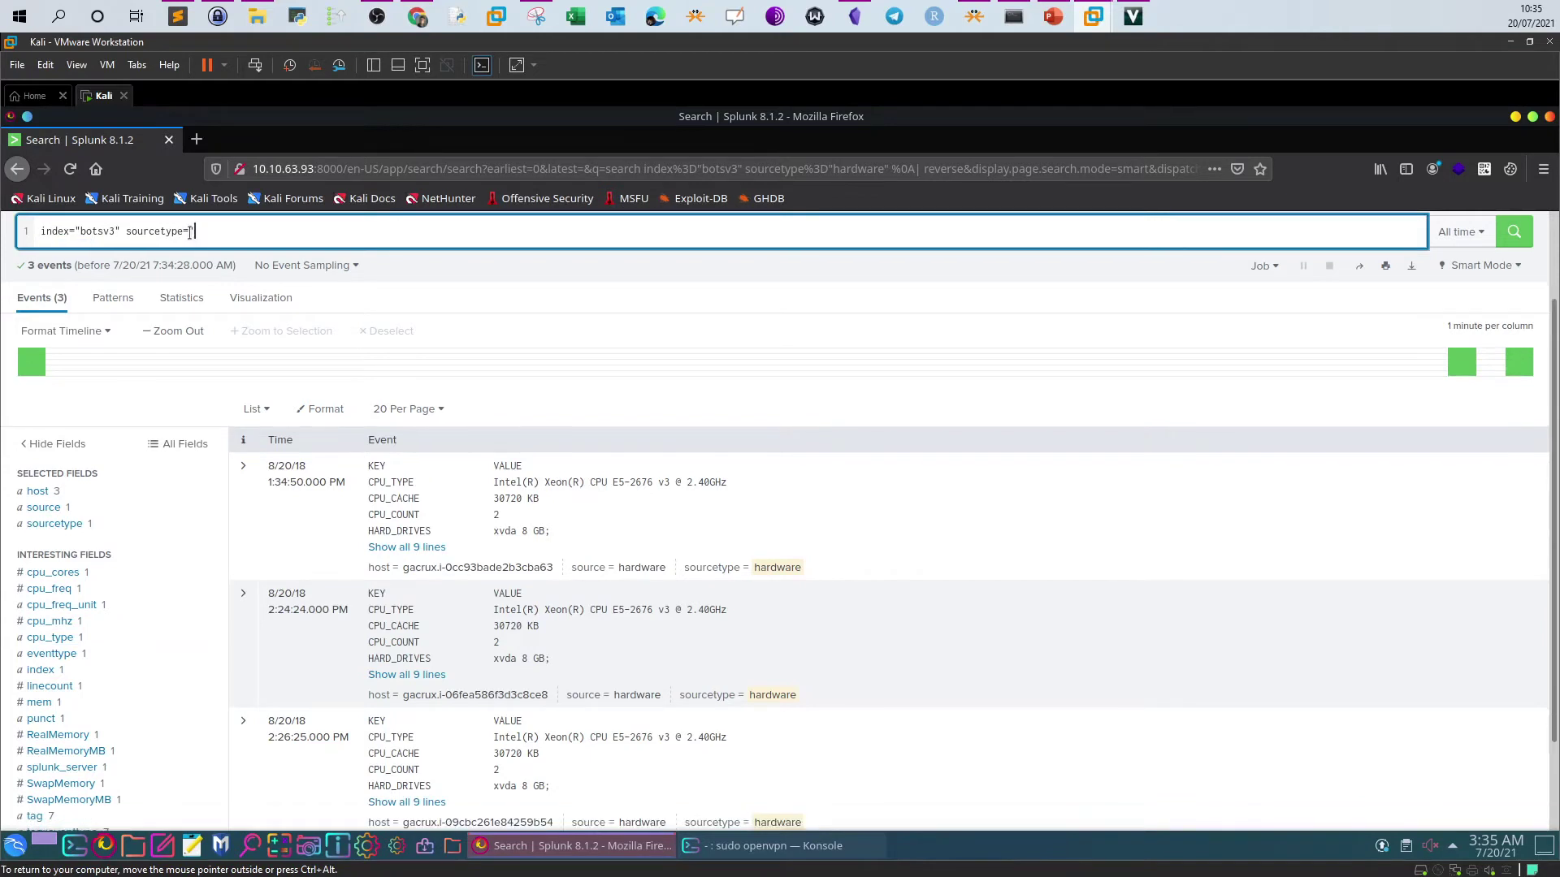
click(232, 254)
click(1497, 243)
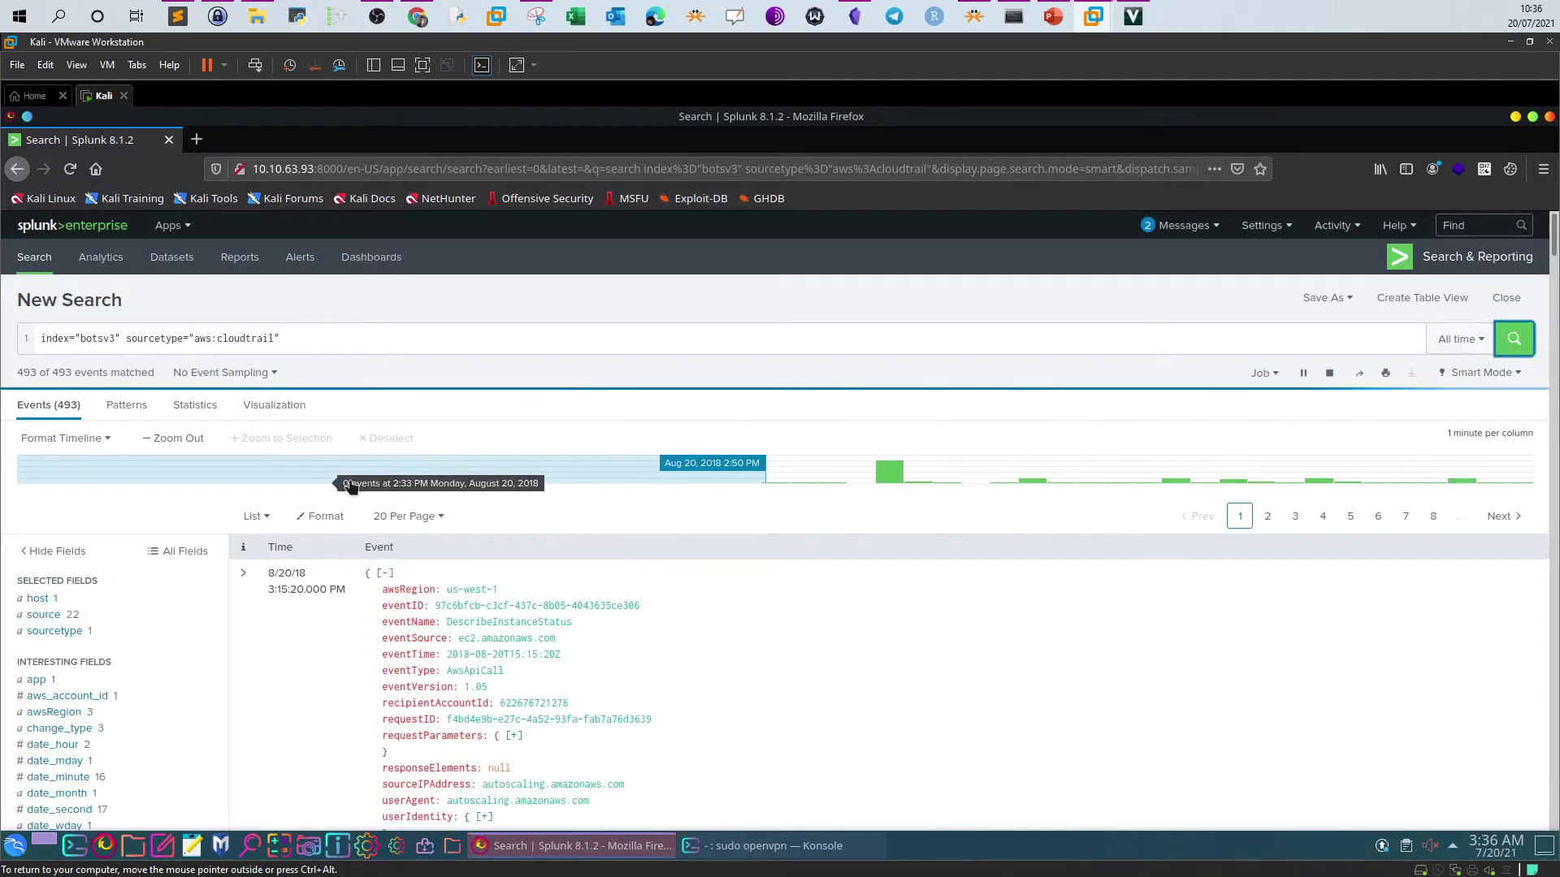
- Check the values of the eventtype and eventType fields and filter the CloudTrail events to eventType AwsApiCall
scroll(153, 562, down, 4)
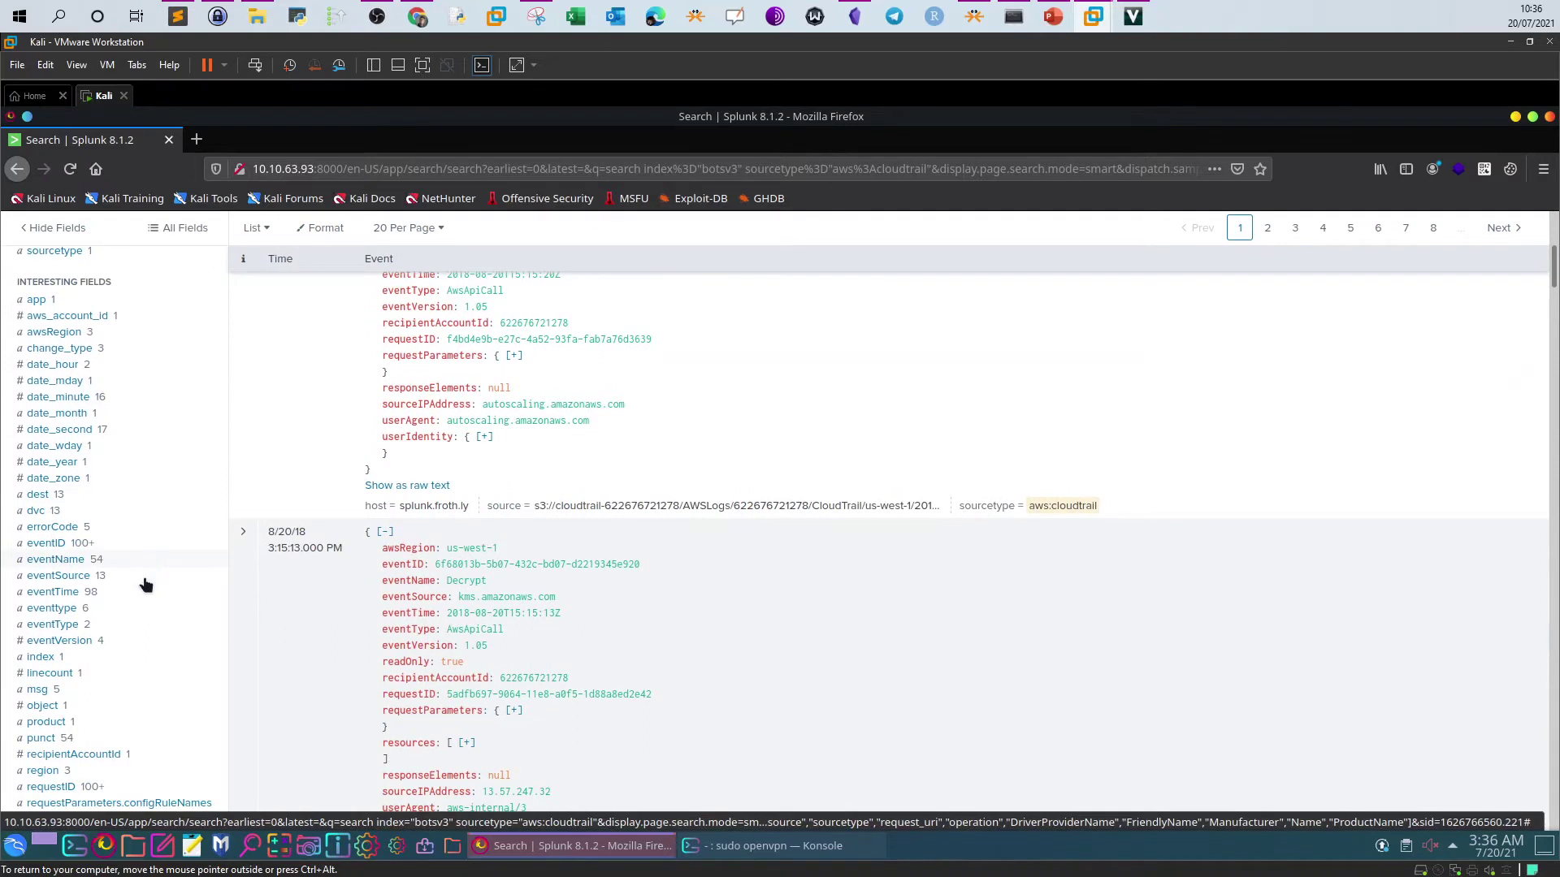
click(50, 625)
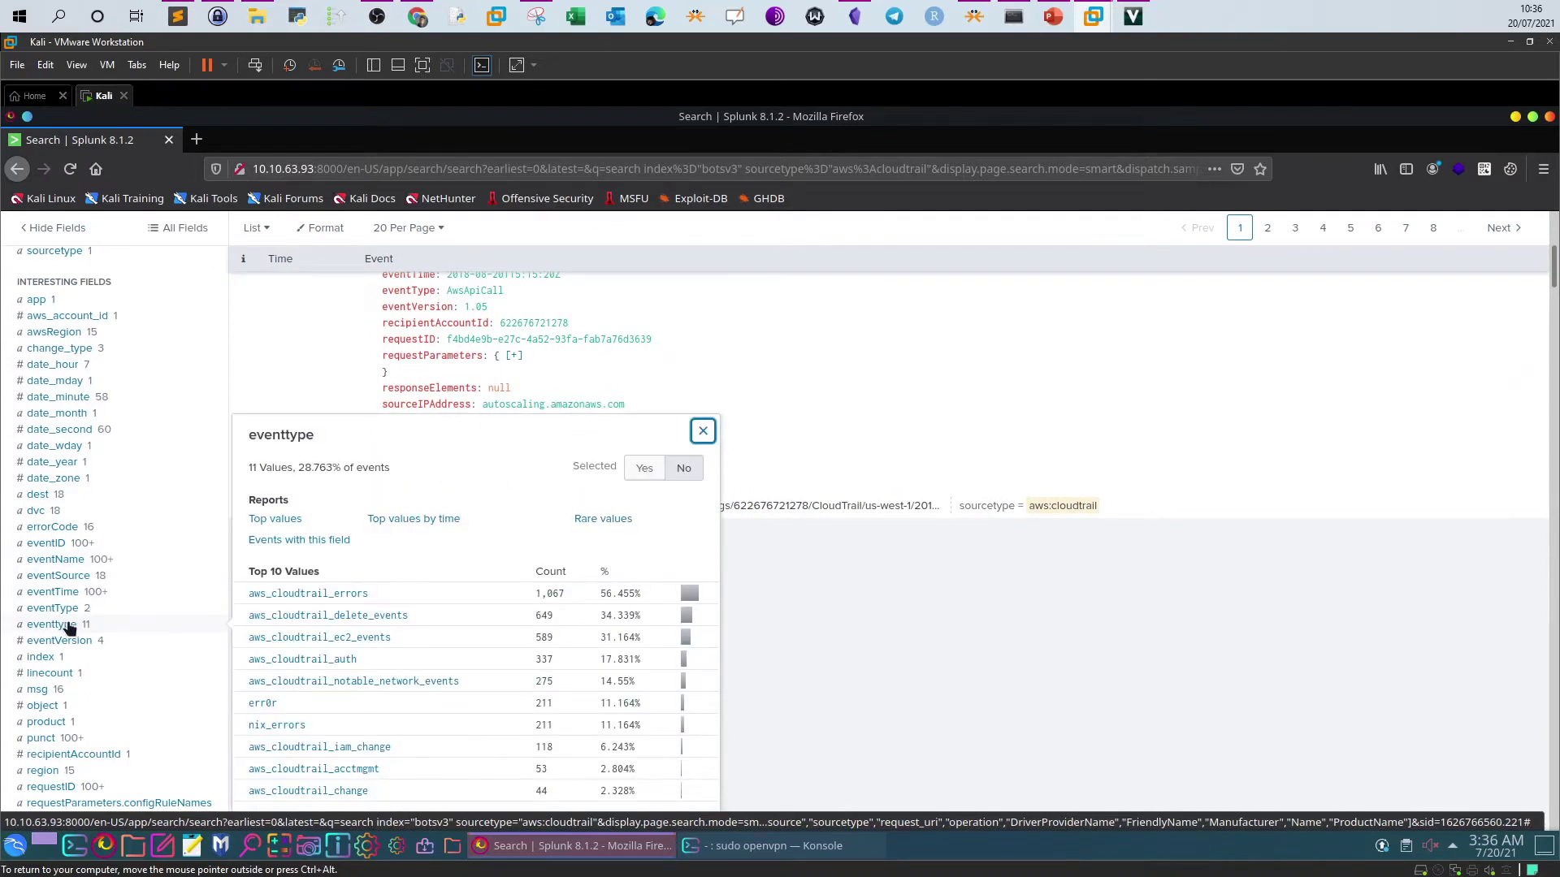
click(68, 610)
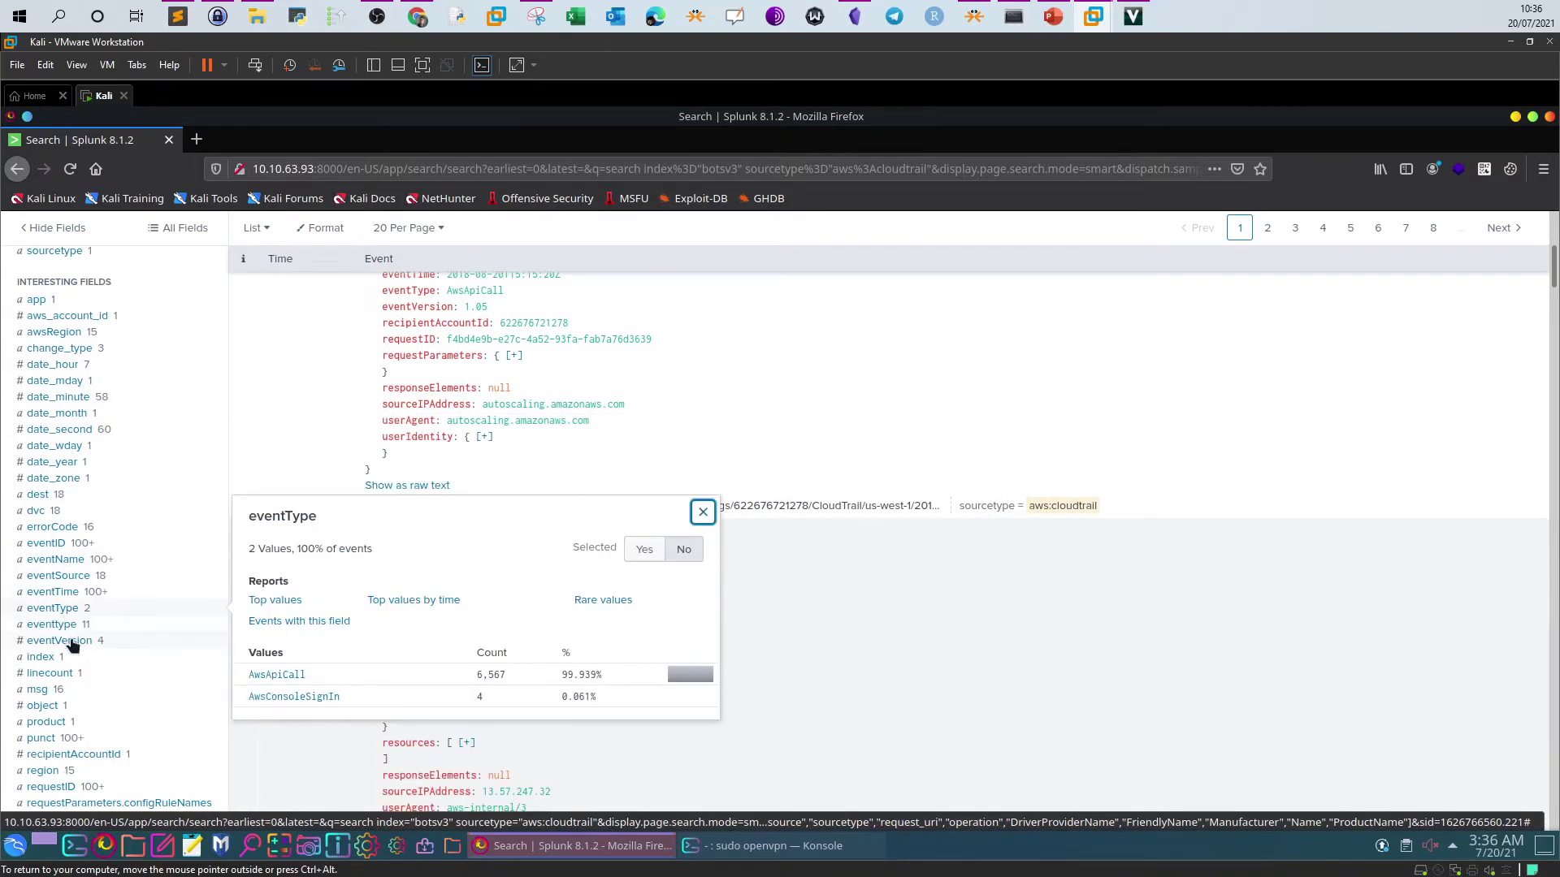
click(276, 676)
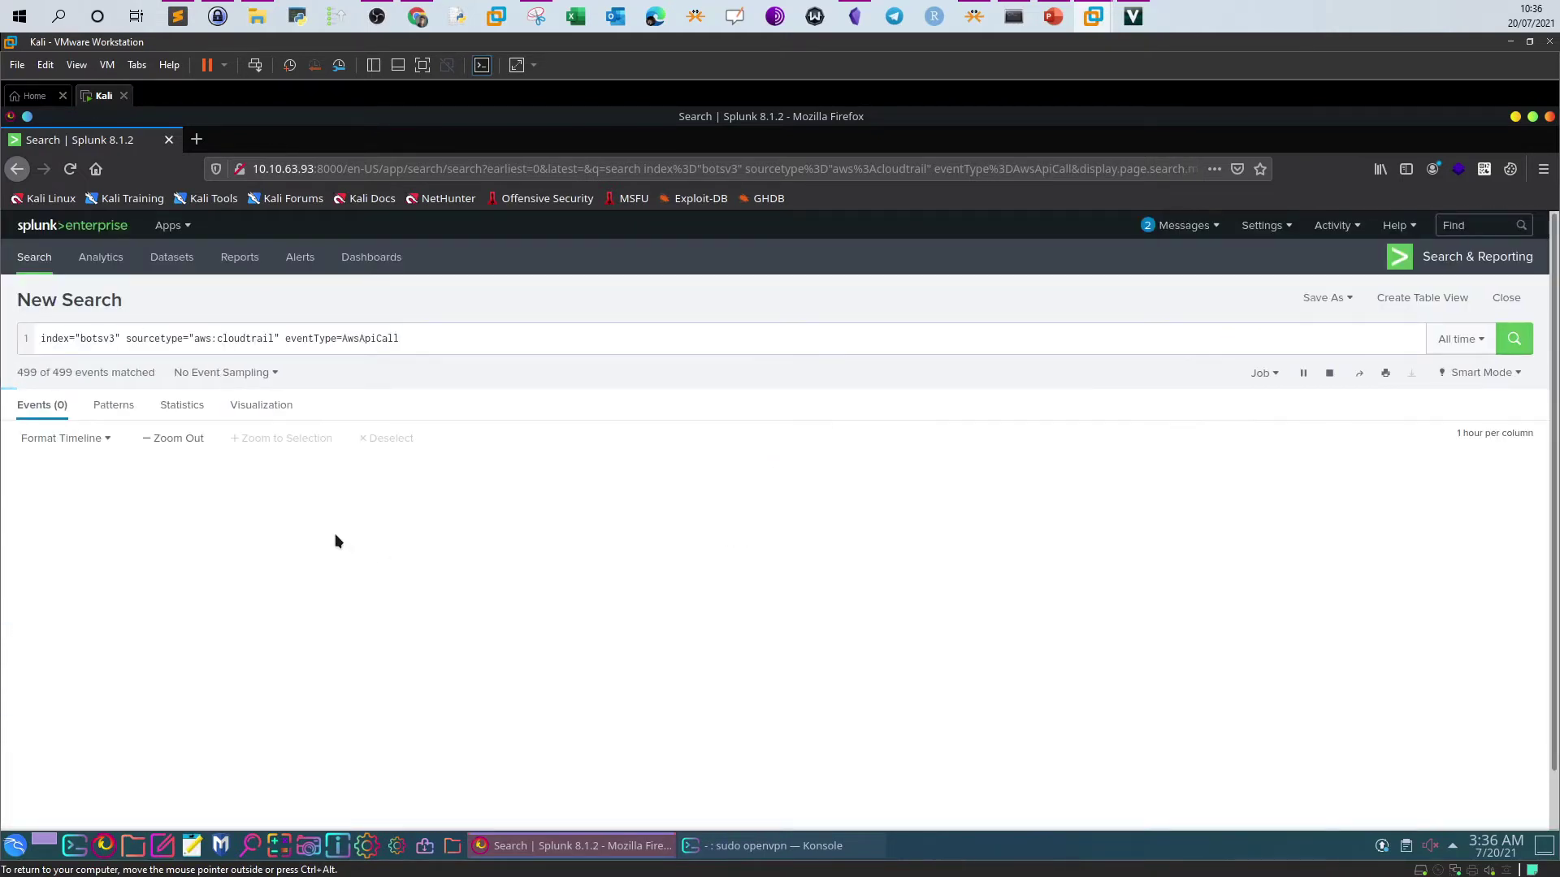
- Review the top values of the eventName field in the AwsApiCall events and close the summary
scroll(211, 552, down, 5)
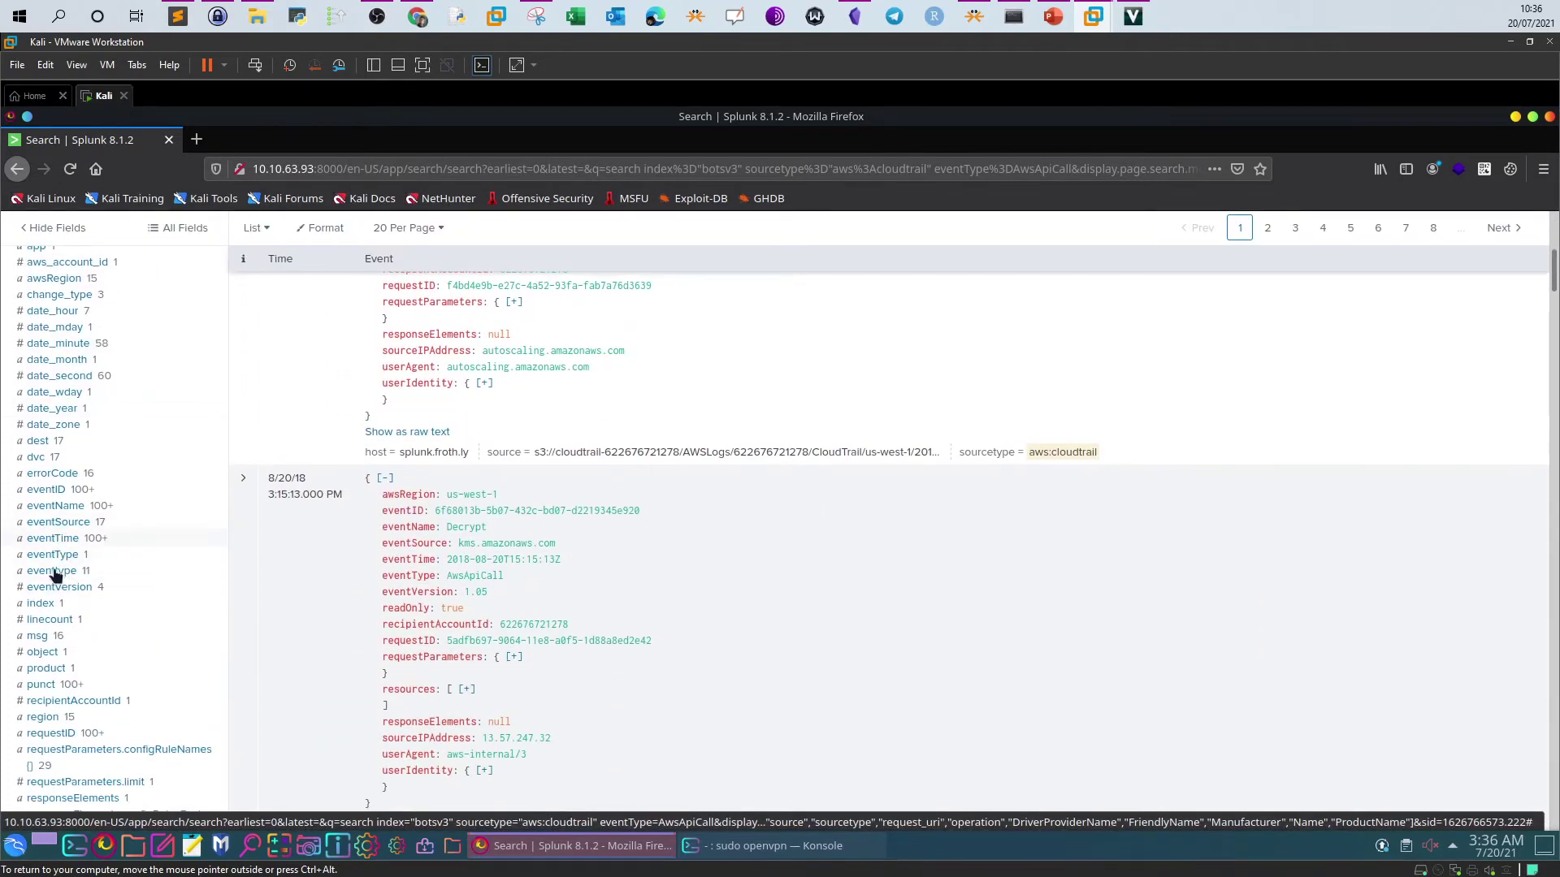
click(56, 507)
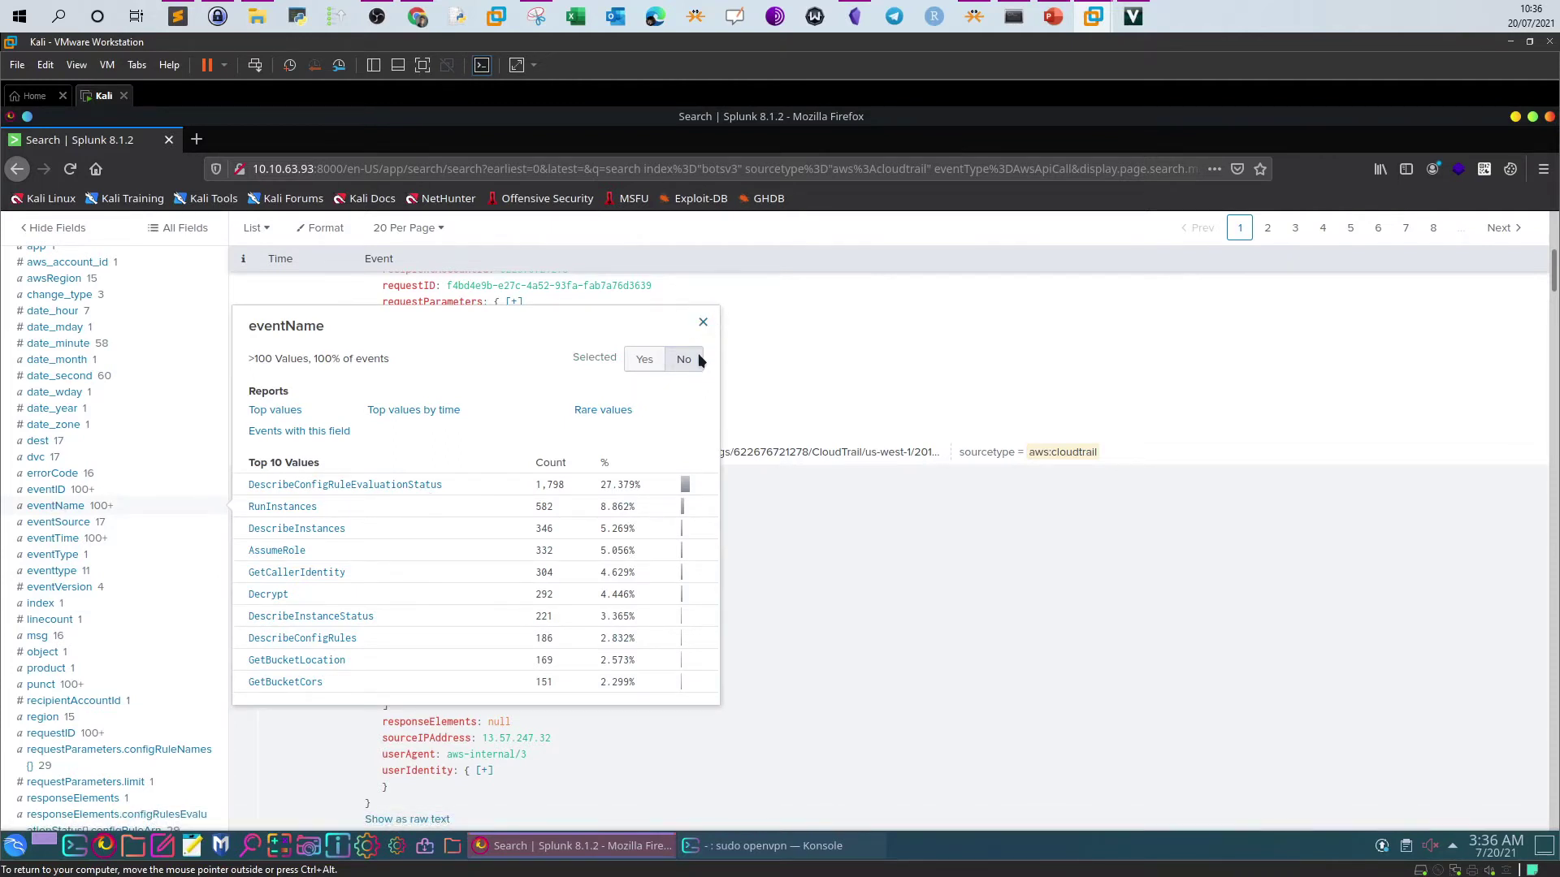
click(704, 323)
- Add eventName=PutBucketAcl to the CloudTrail AwsApiCall search, checking the event name in the AWS article, and run it
scroll(704, 382, up, 4)
click(512, 338)
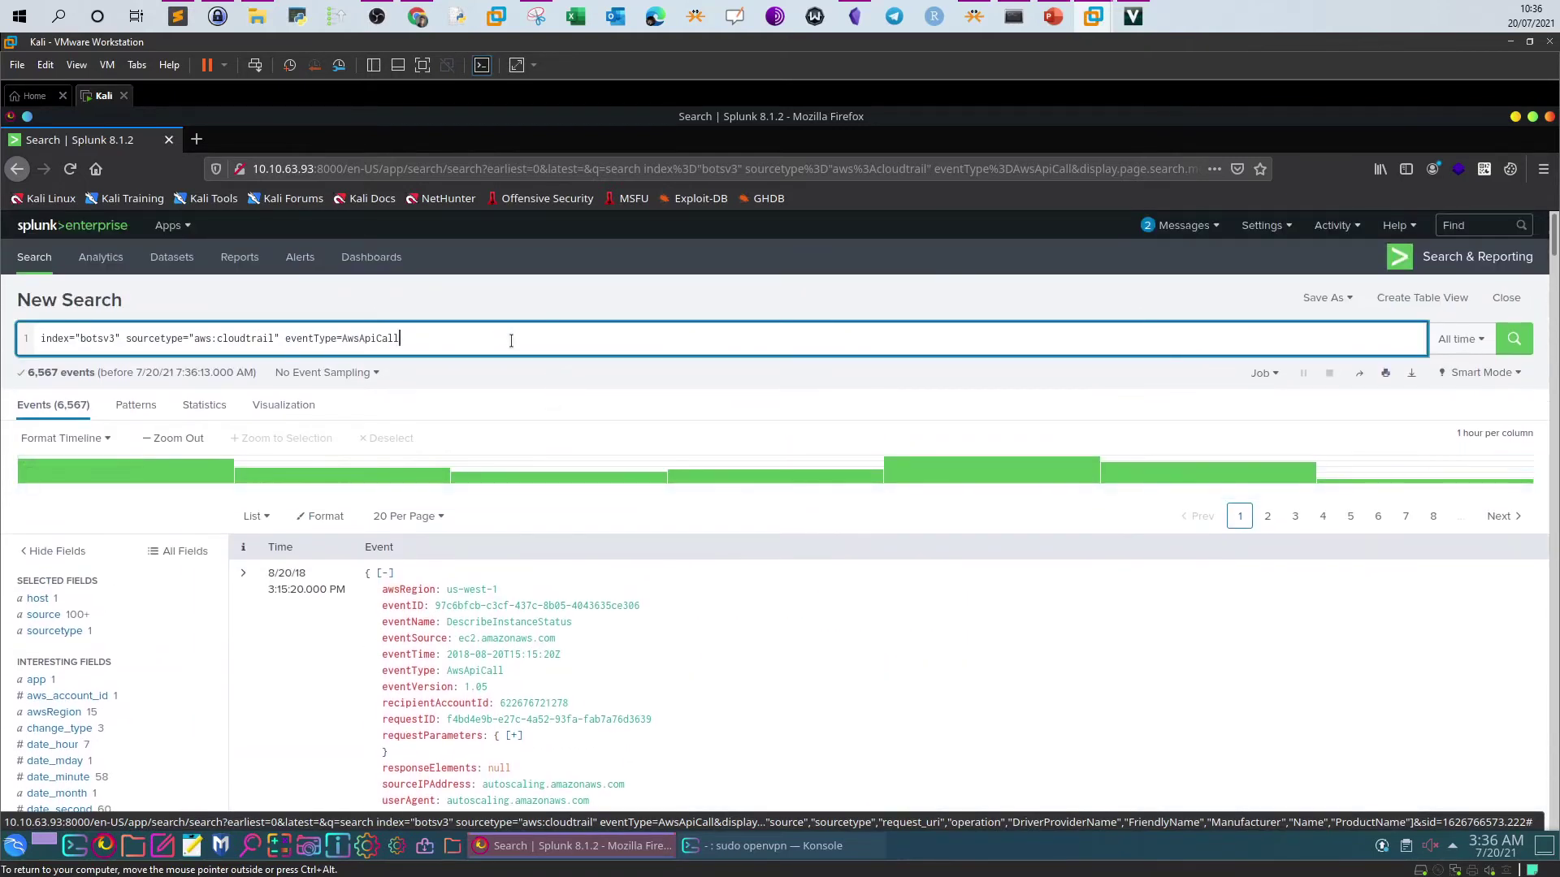
text(eventName=)
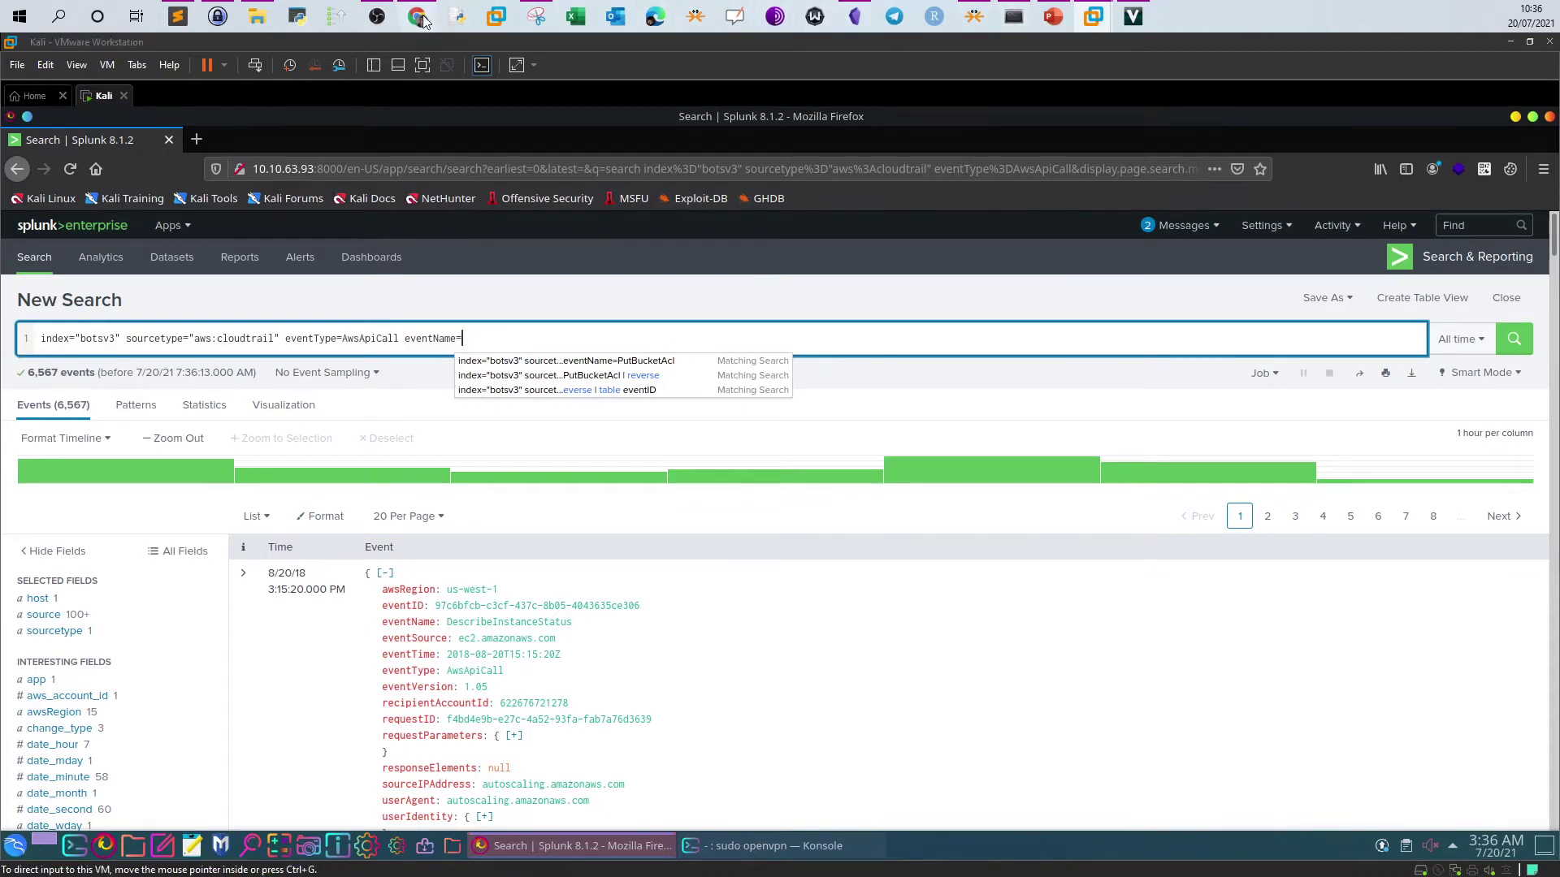
click(422, 21)
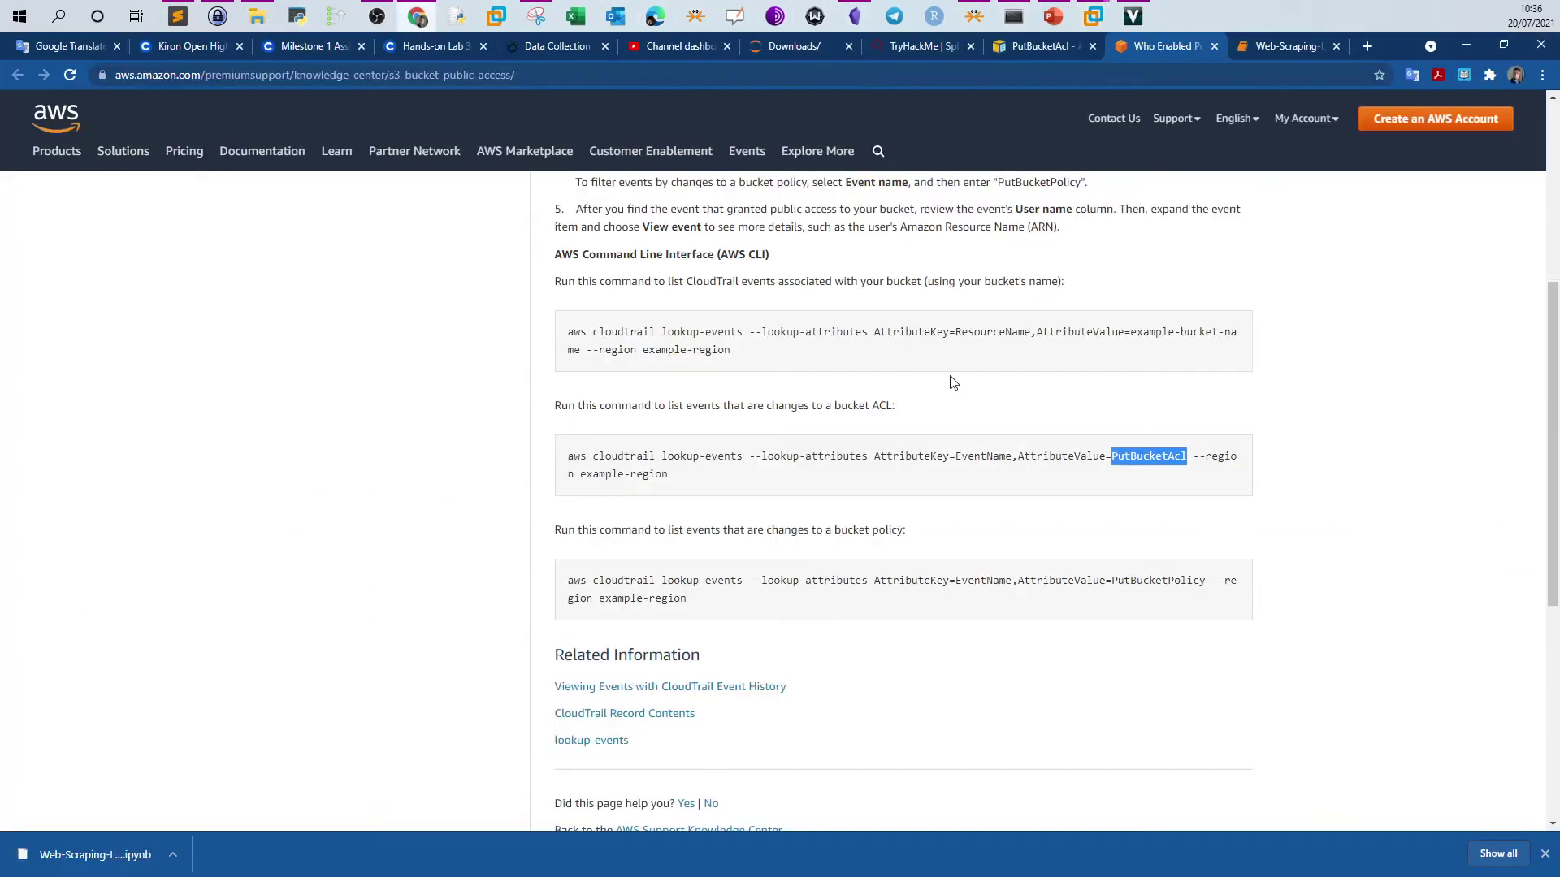
click(1098, 20)
text(PutBucketAcl)
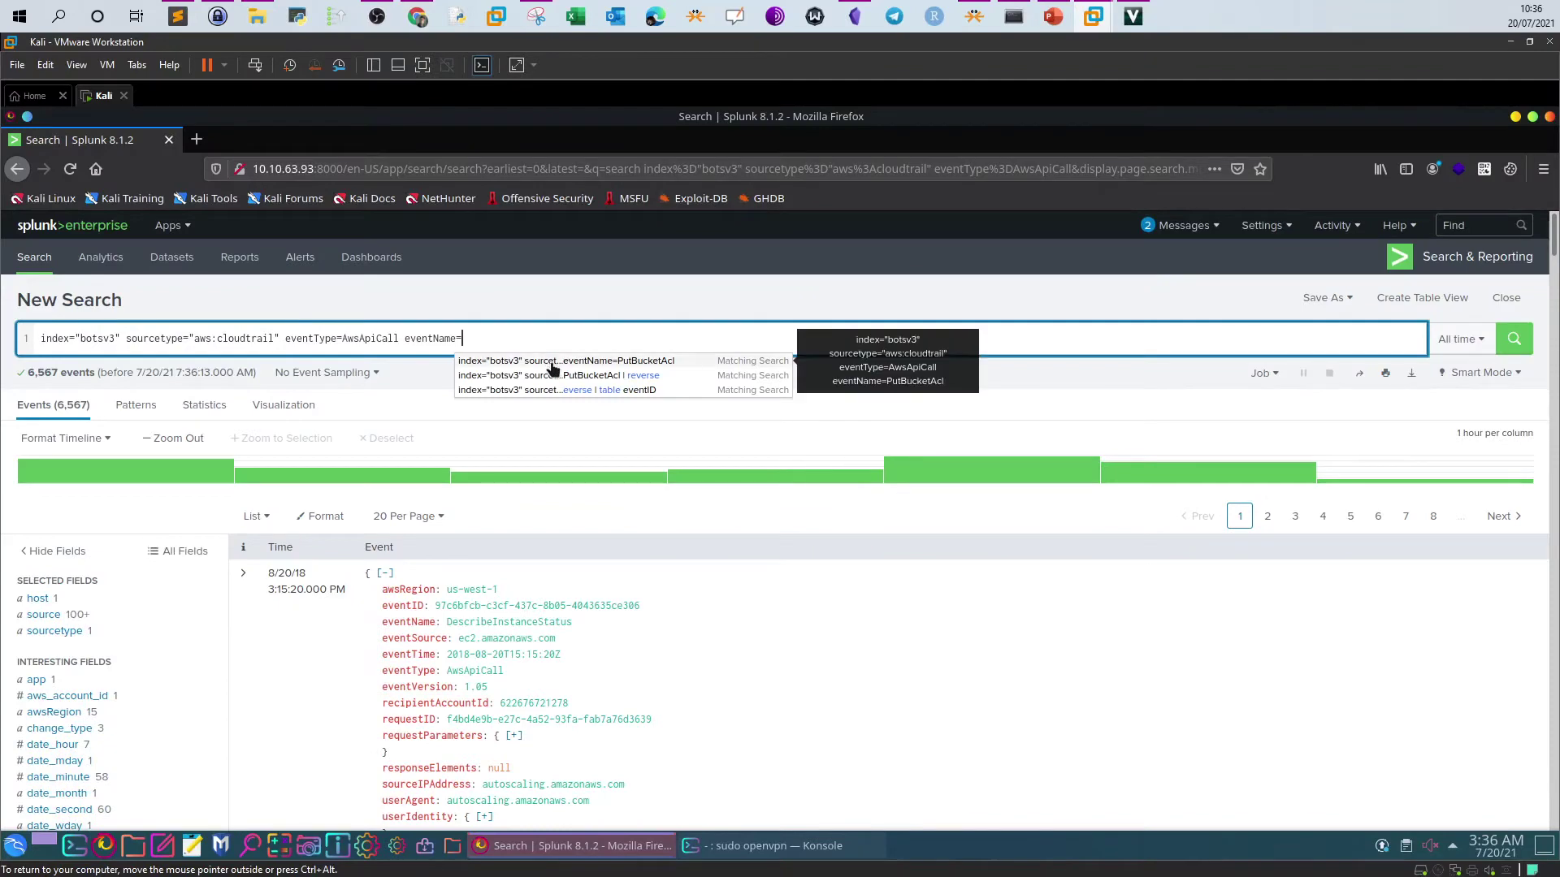
key(Return)
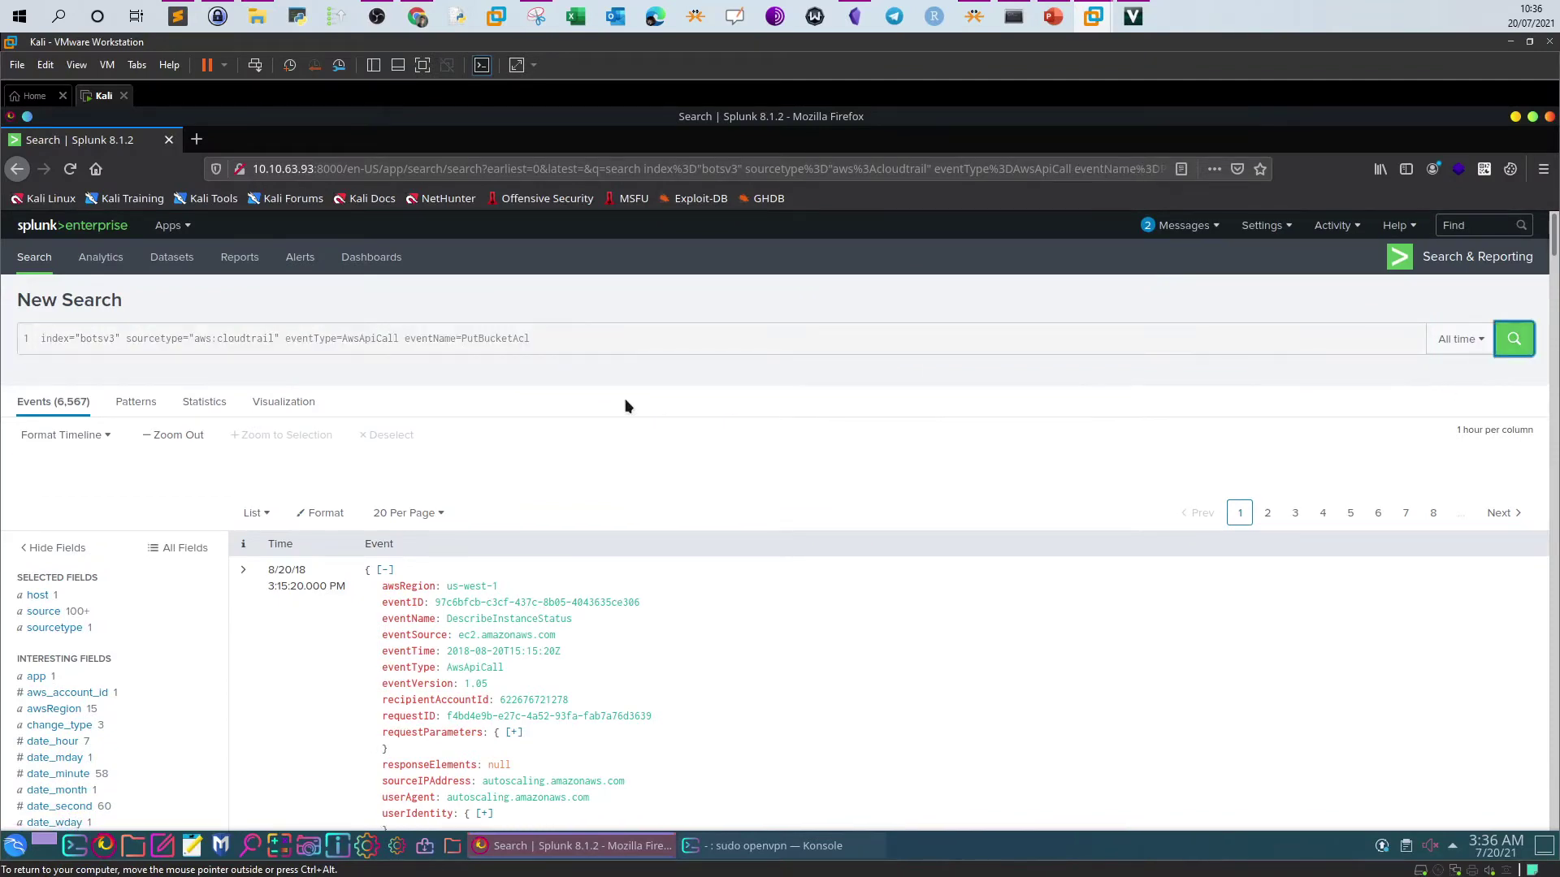
- Recheck the room's question on the public S3 bucket's event ID, and rerun the PutBucketAcl search with | reverse appended
click(417, 18)
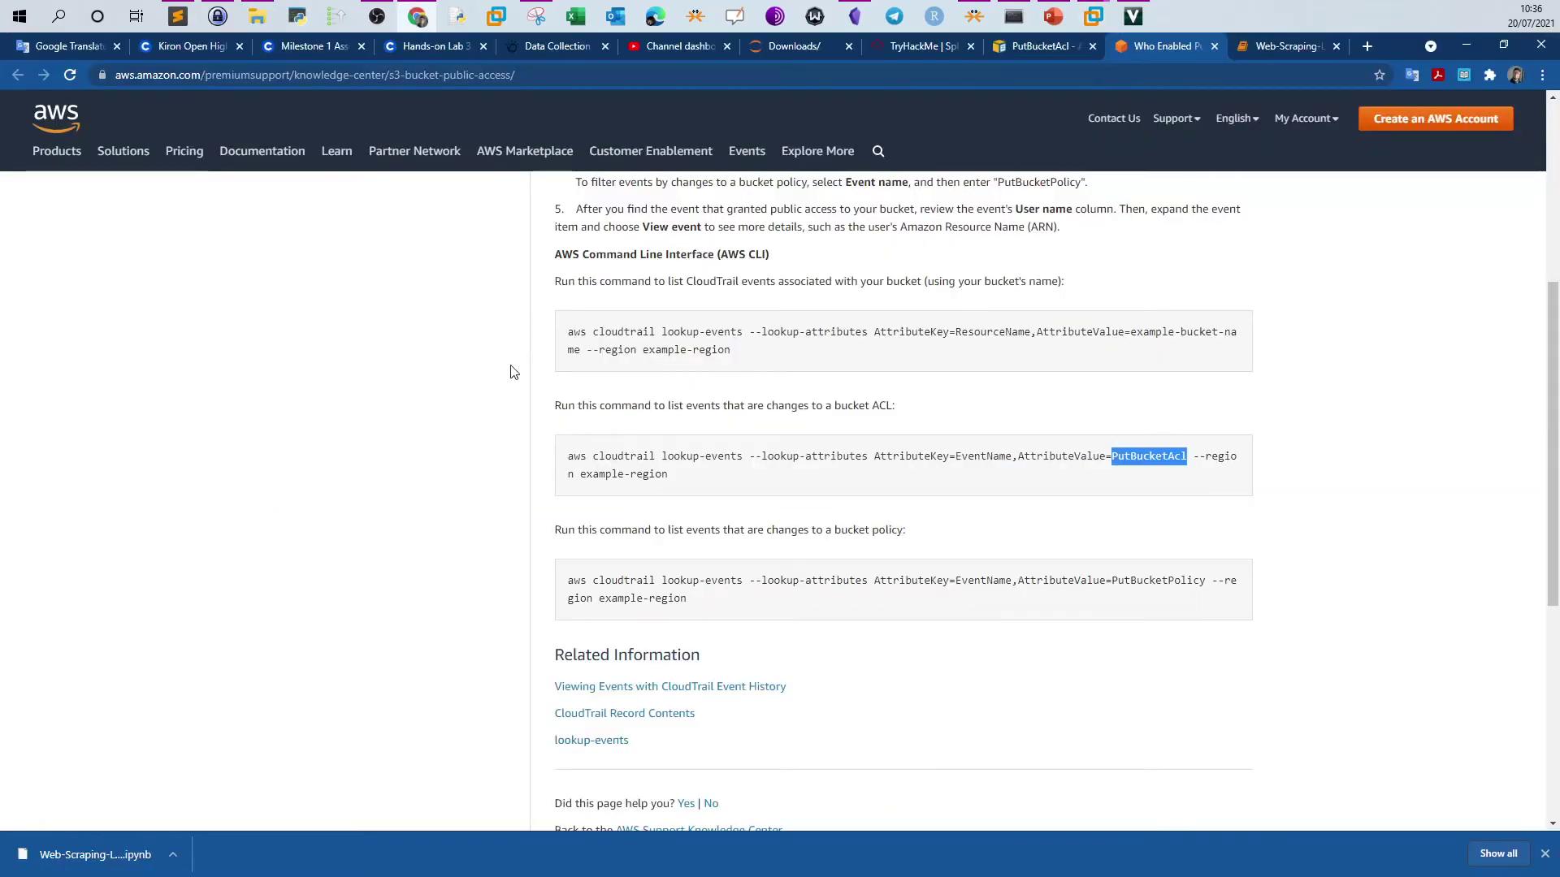
click(909, 50)
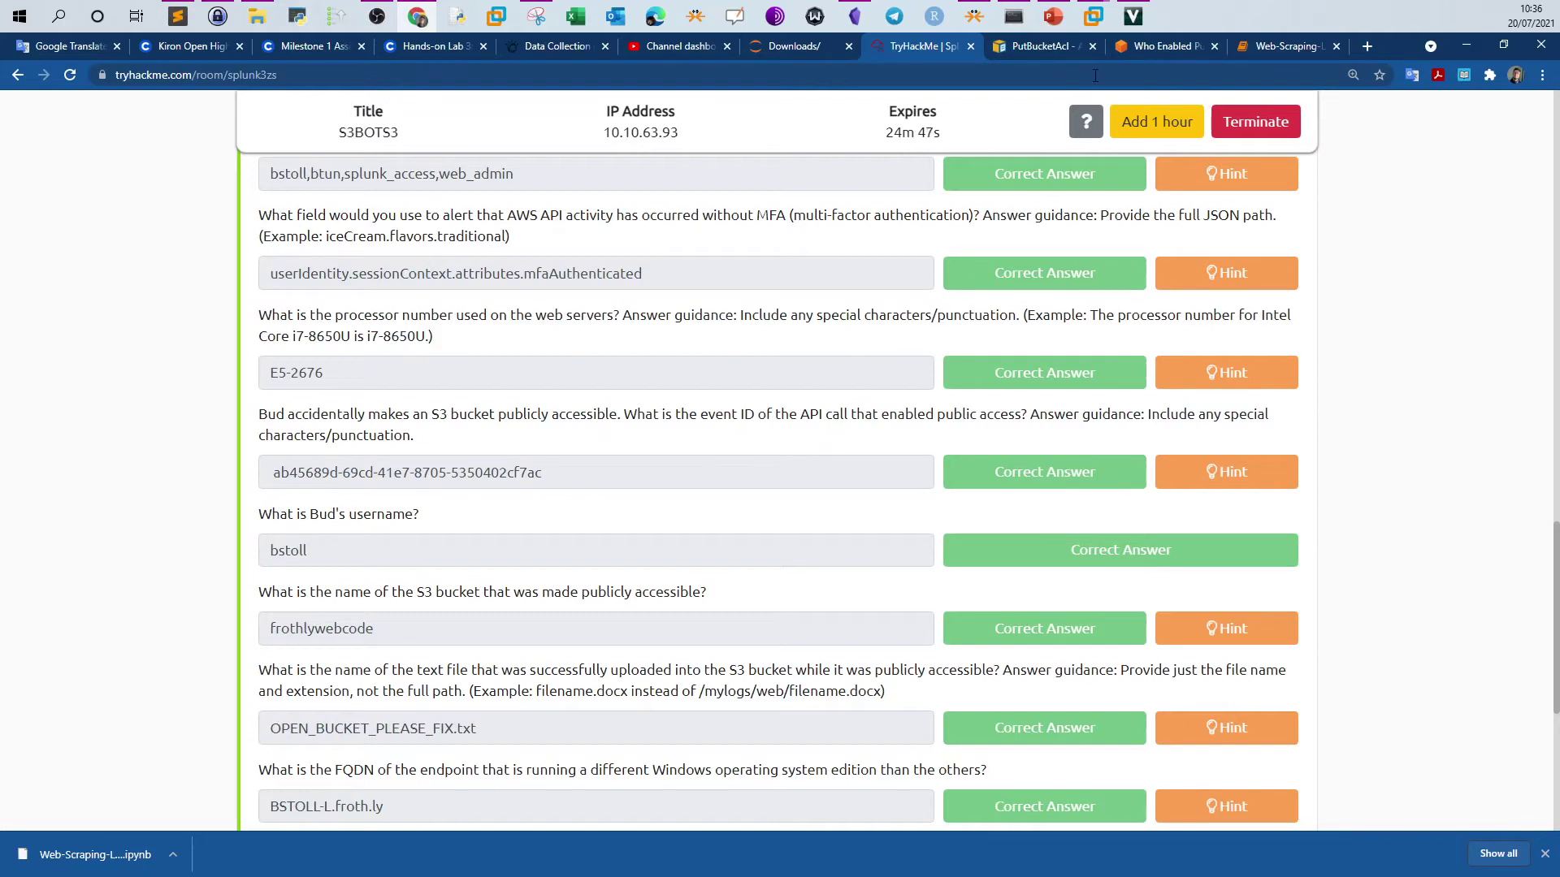
double_click(701, 416)
click(697, 422)
click(1093, 16)
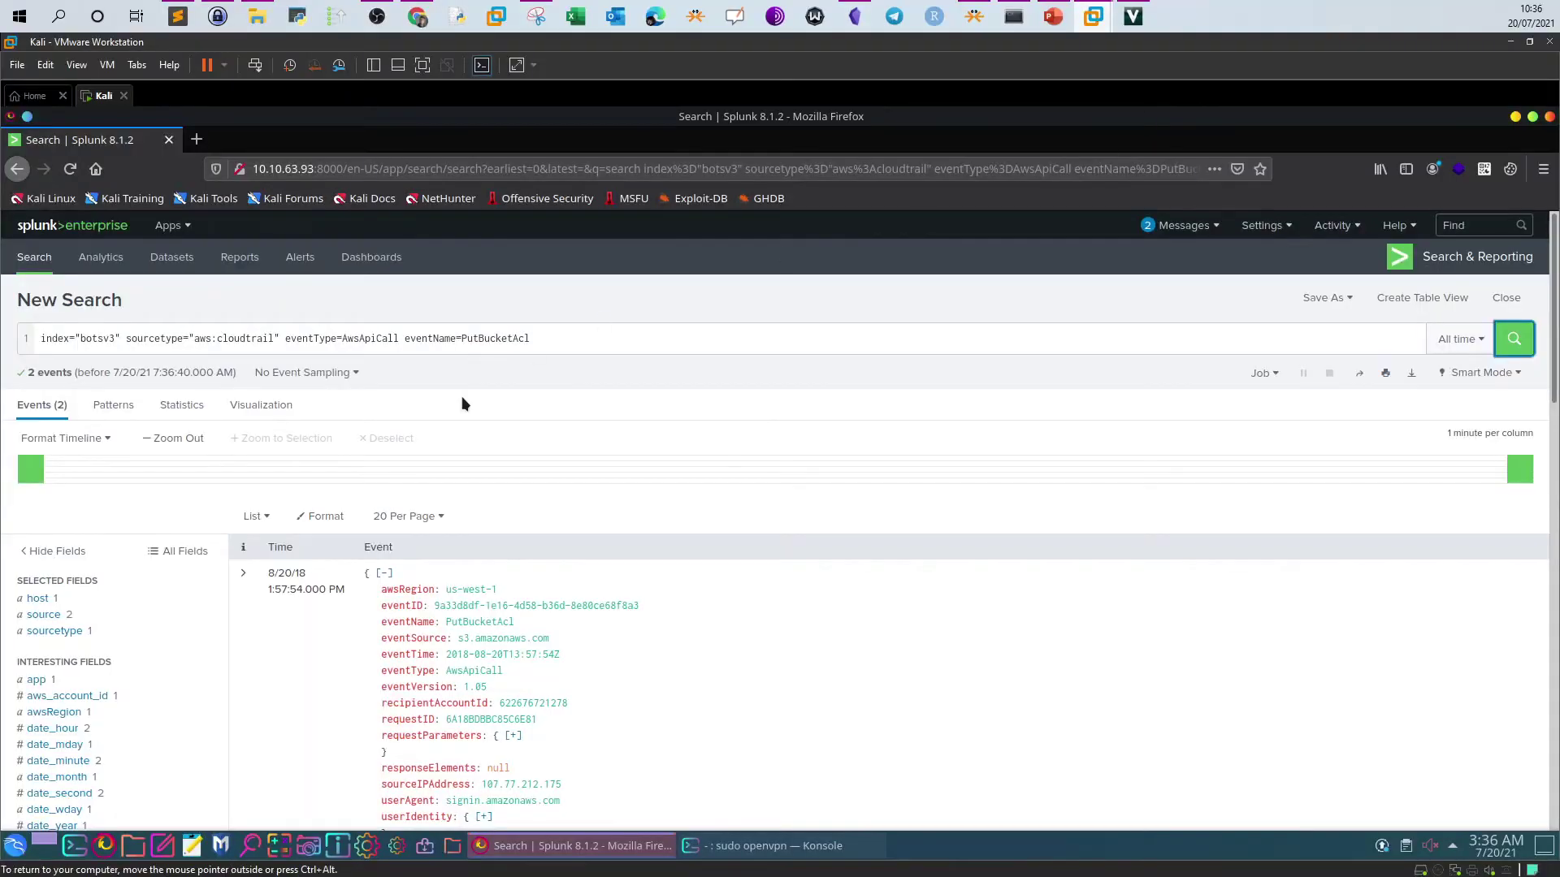
click(534, 338)
key(shift+Return)
text(| rev)
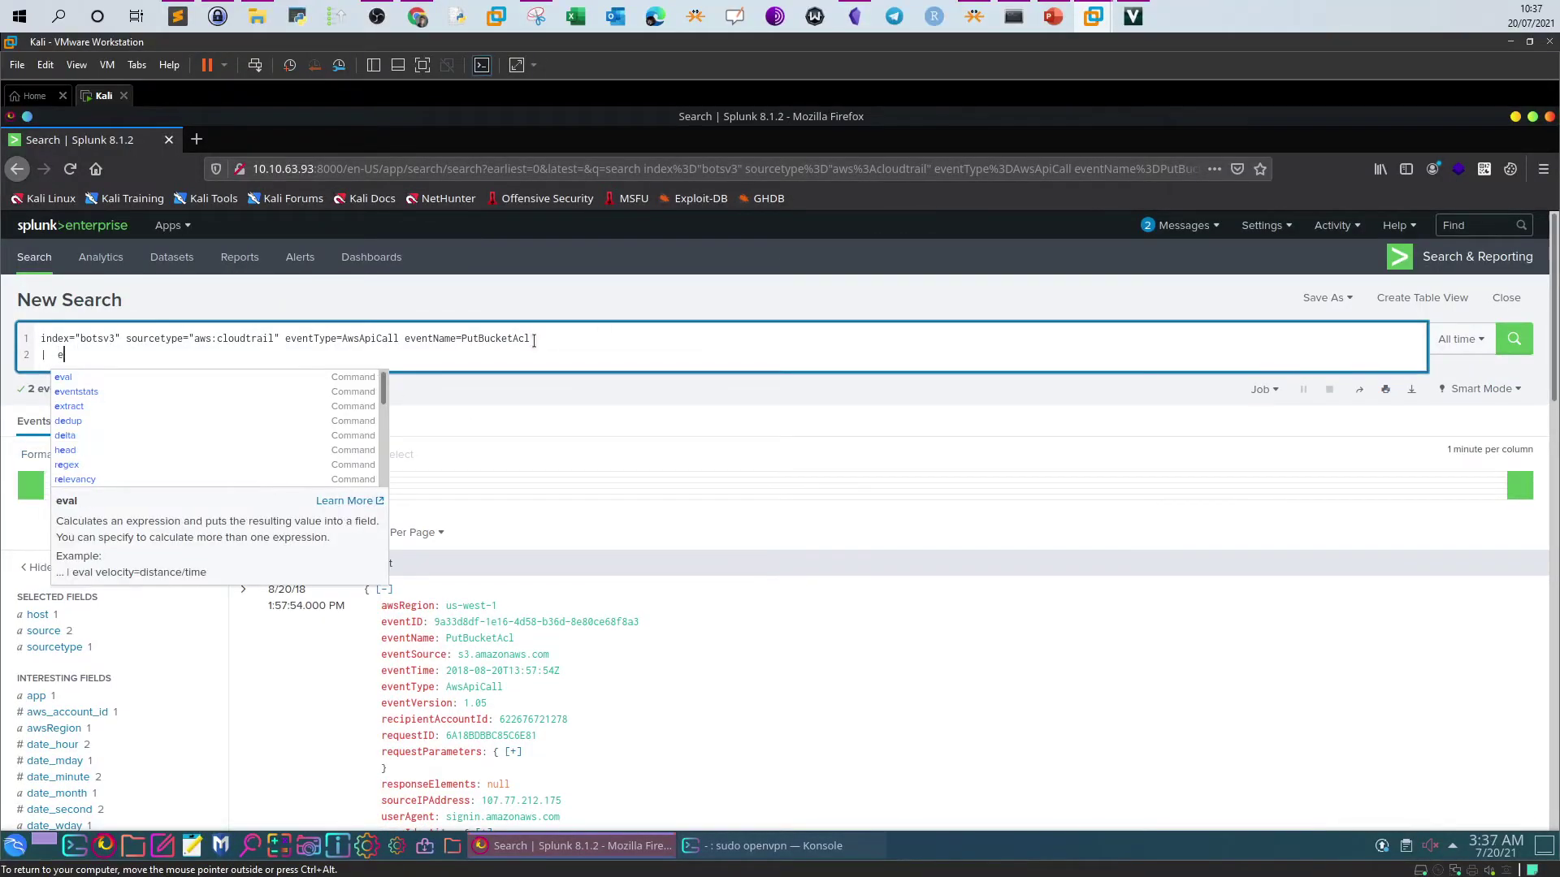
text(erse)
key(Return)
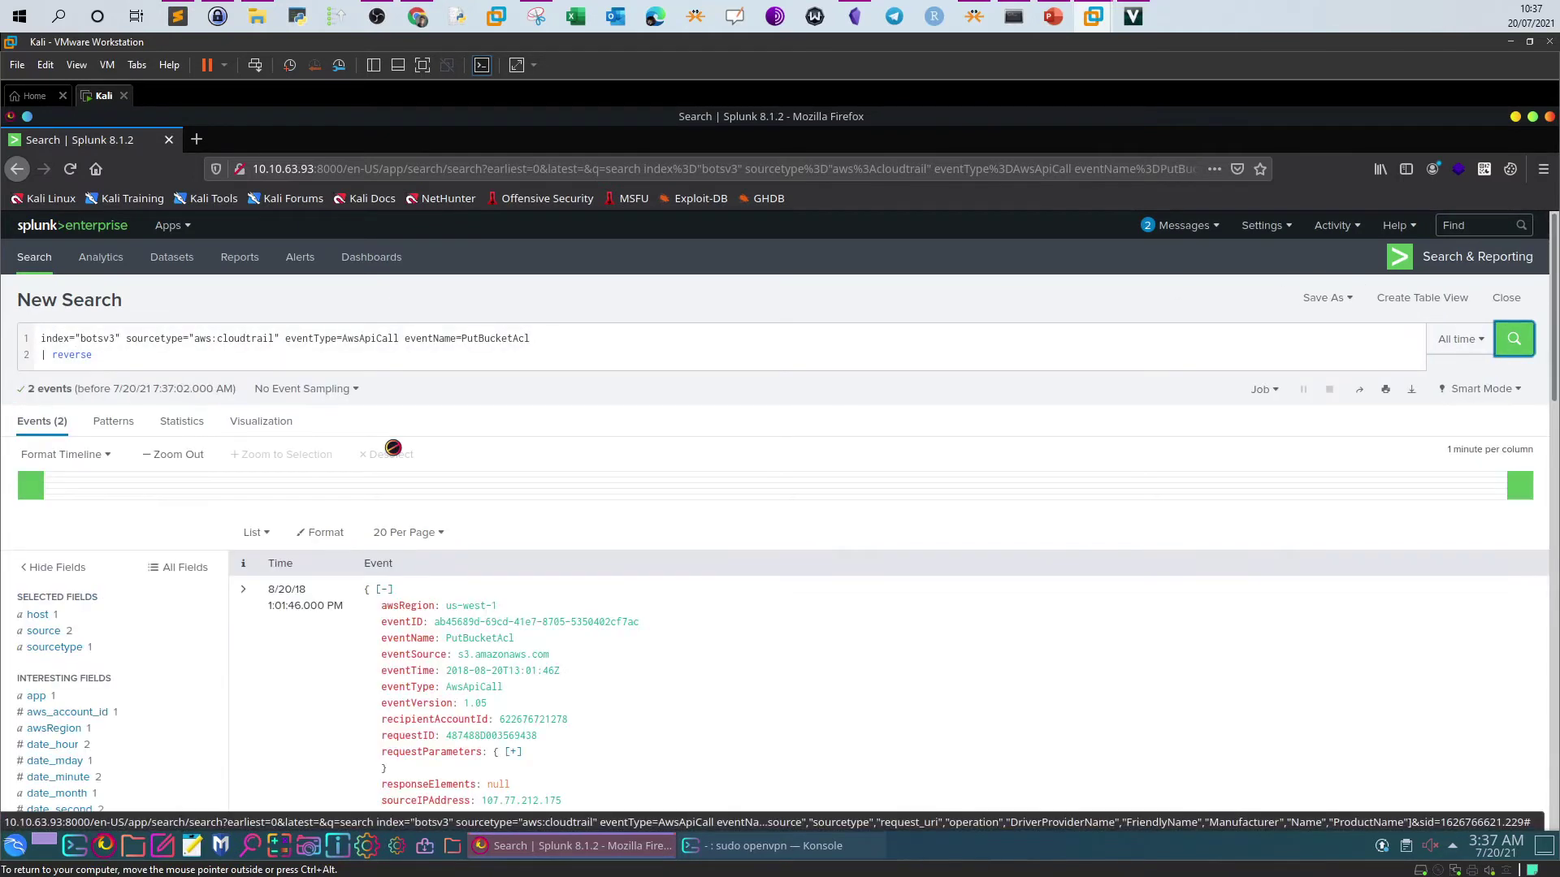
- Compare the event IDs of the PutBucketAcl events with the event ID answer in the TryHackMe room
scroll(393, 448, down, 3)
drag(436, 409, 520, 411)
scroll(512, 453, down, 3)
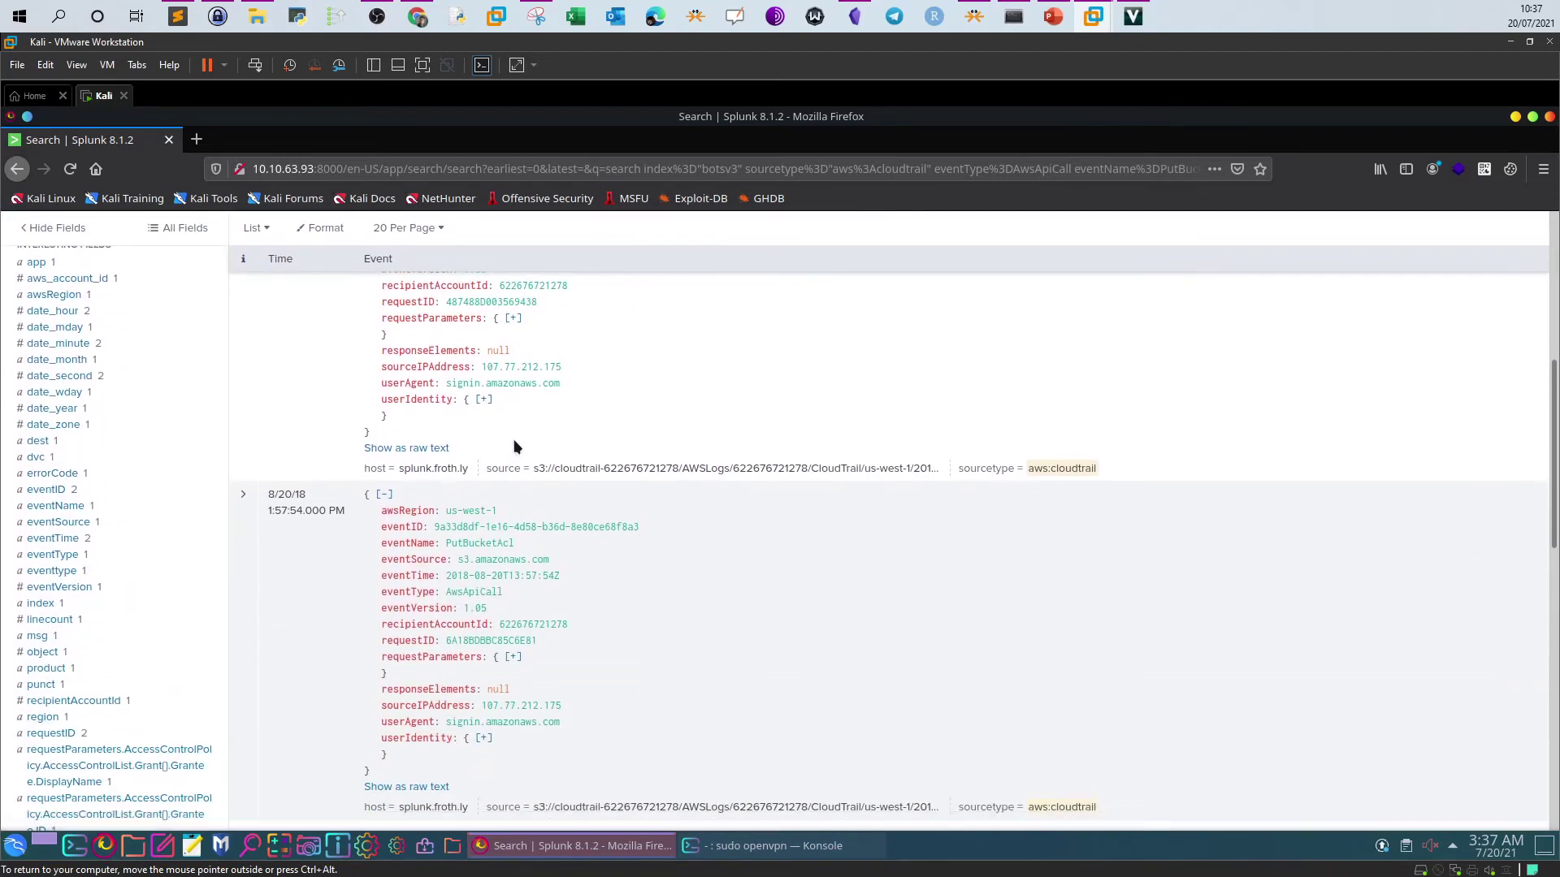
drag(434, 527, 445, 528)
scroll(458, 542, up, 3)
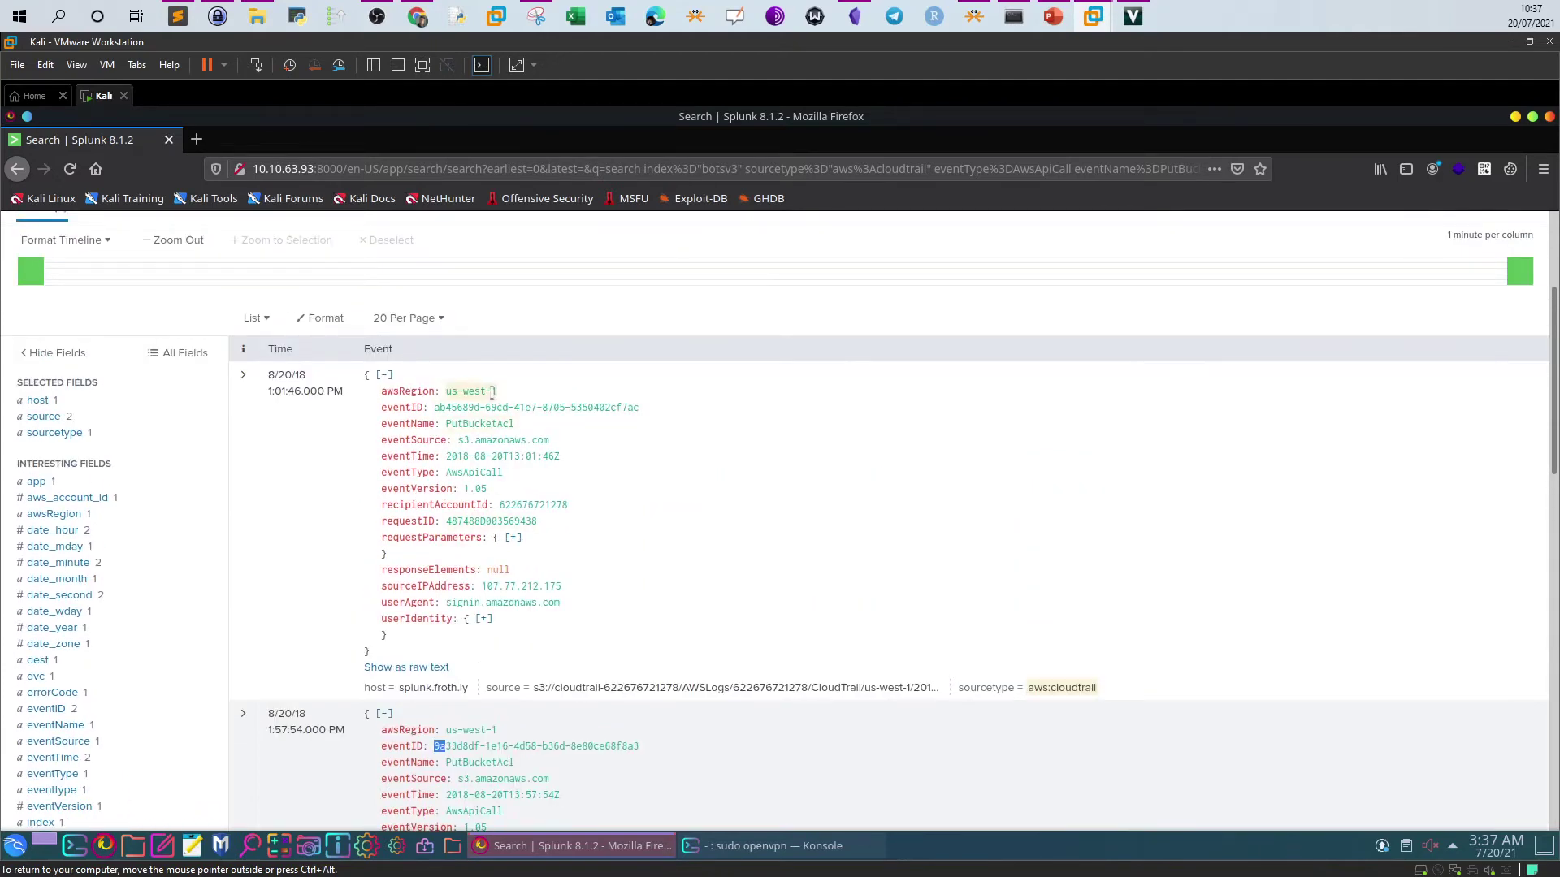
click(417, 16)
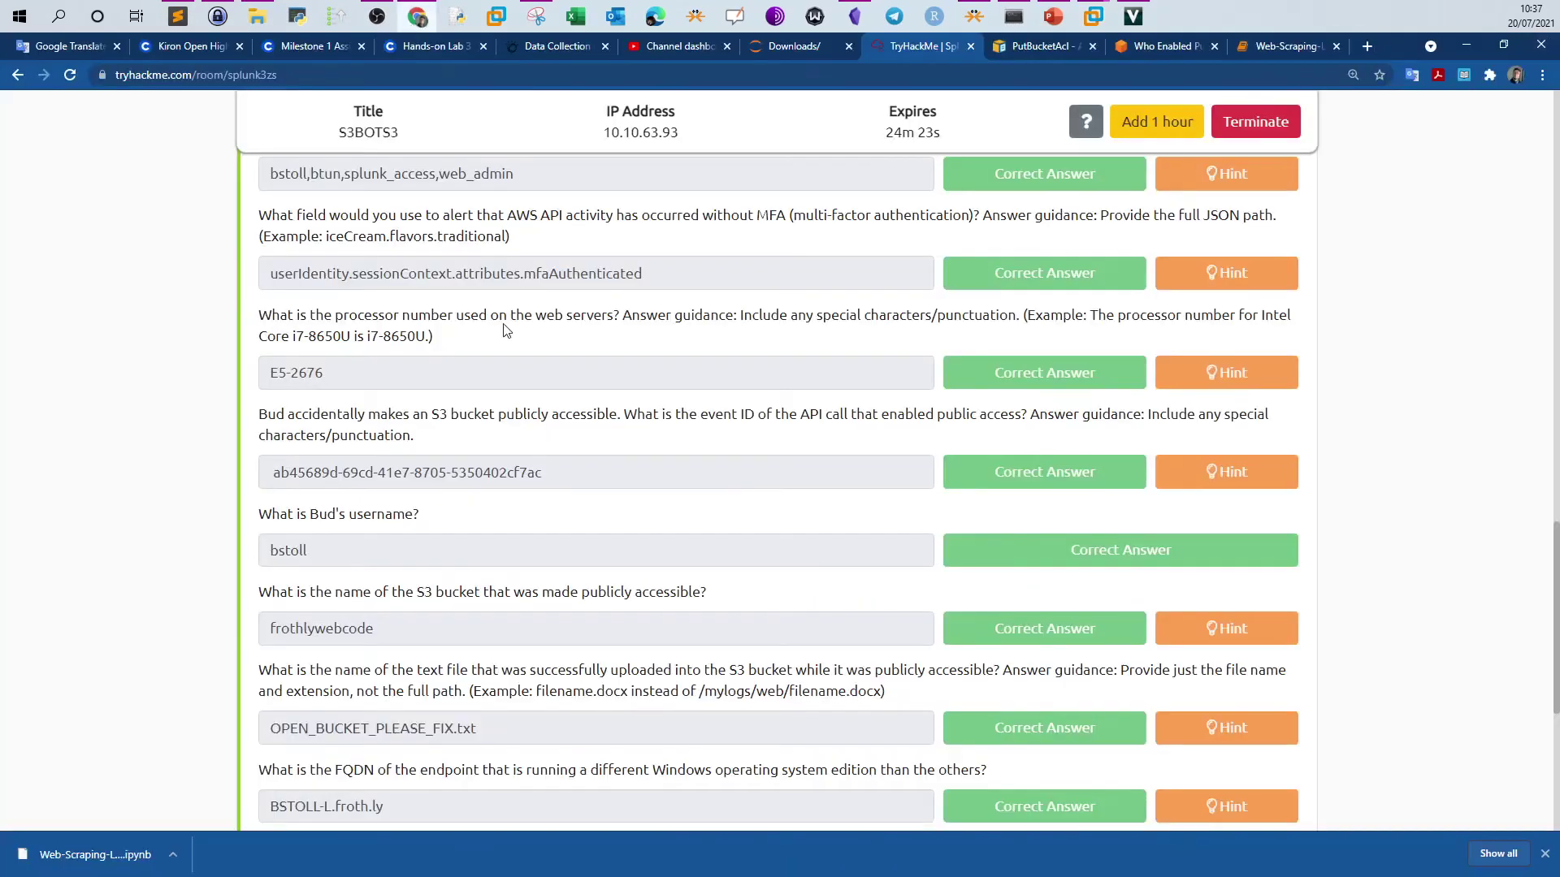
drag(559, 459, 225, 473)
click(203, 478)
mouse_move(1094, 16)
click(1119, 73)
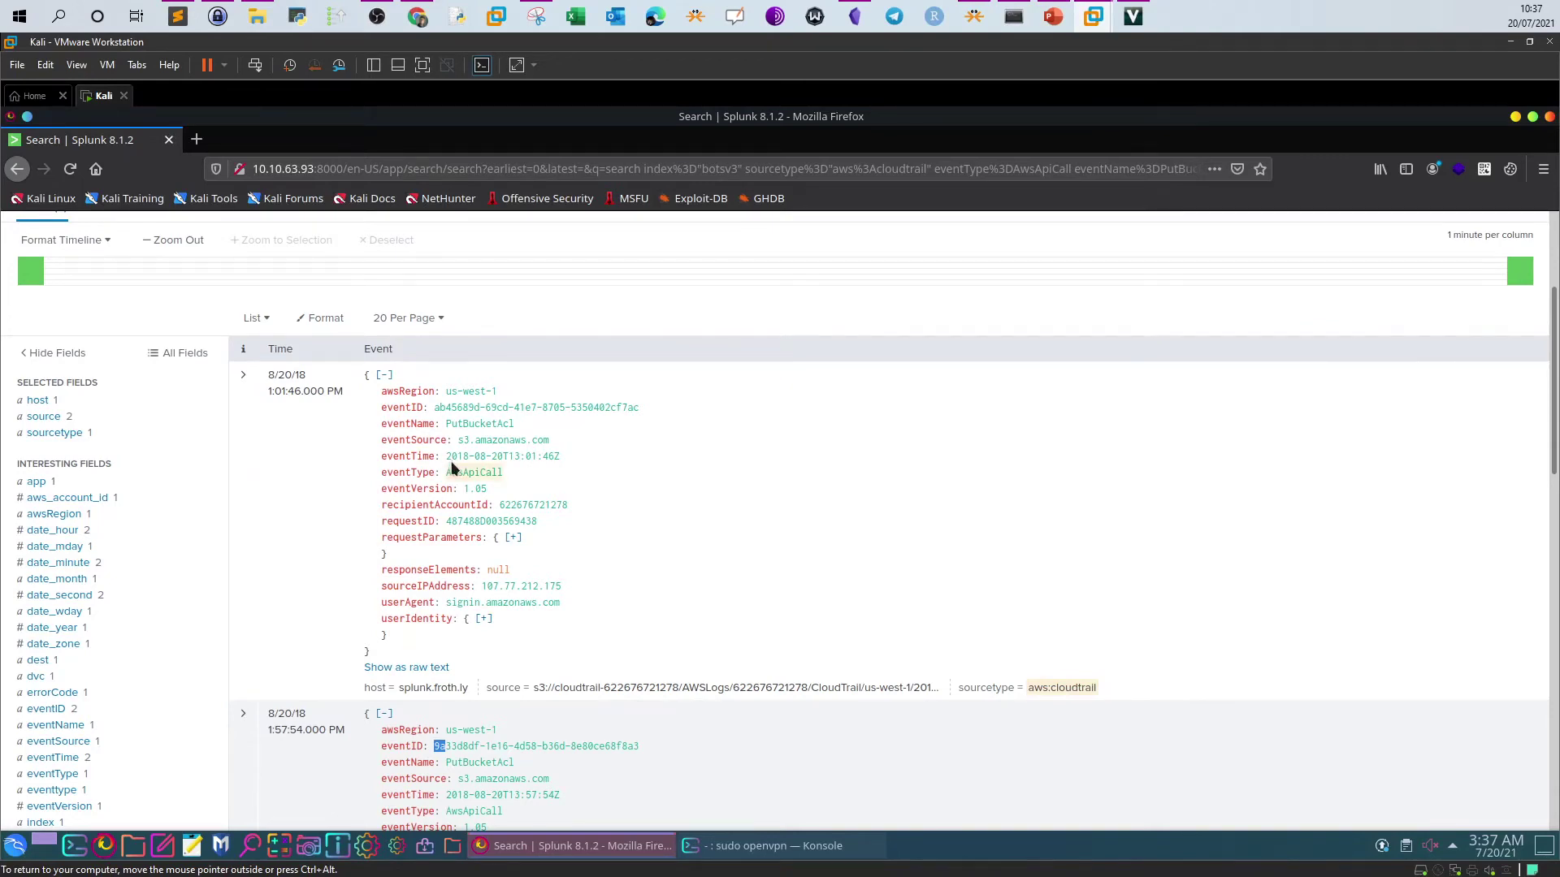
- Show the first PutBucketAcl event as raw text and compare its username and bucket name with the TryHackMe answers
click(415, 667)
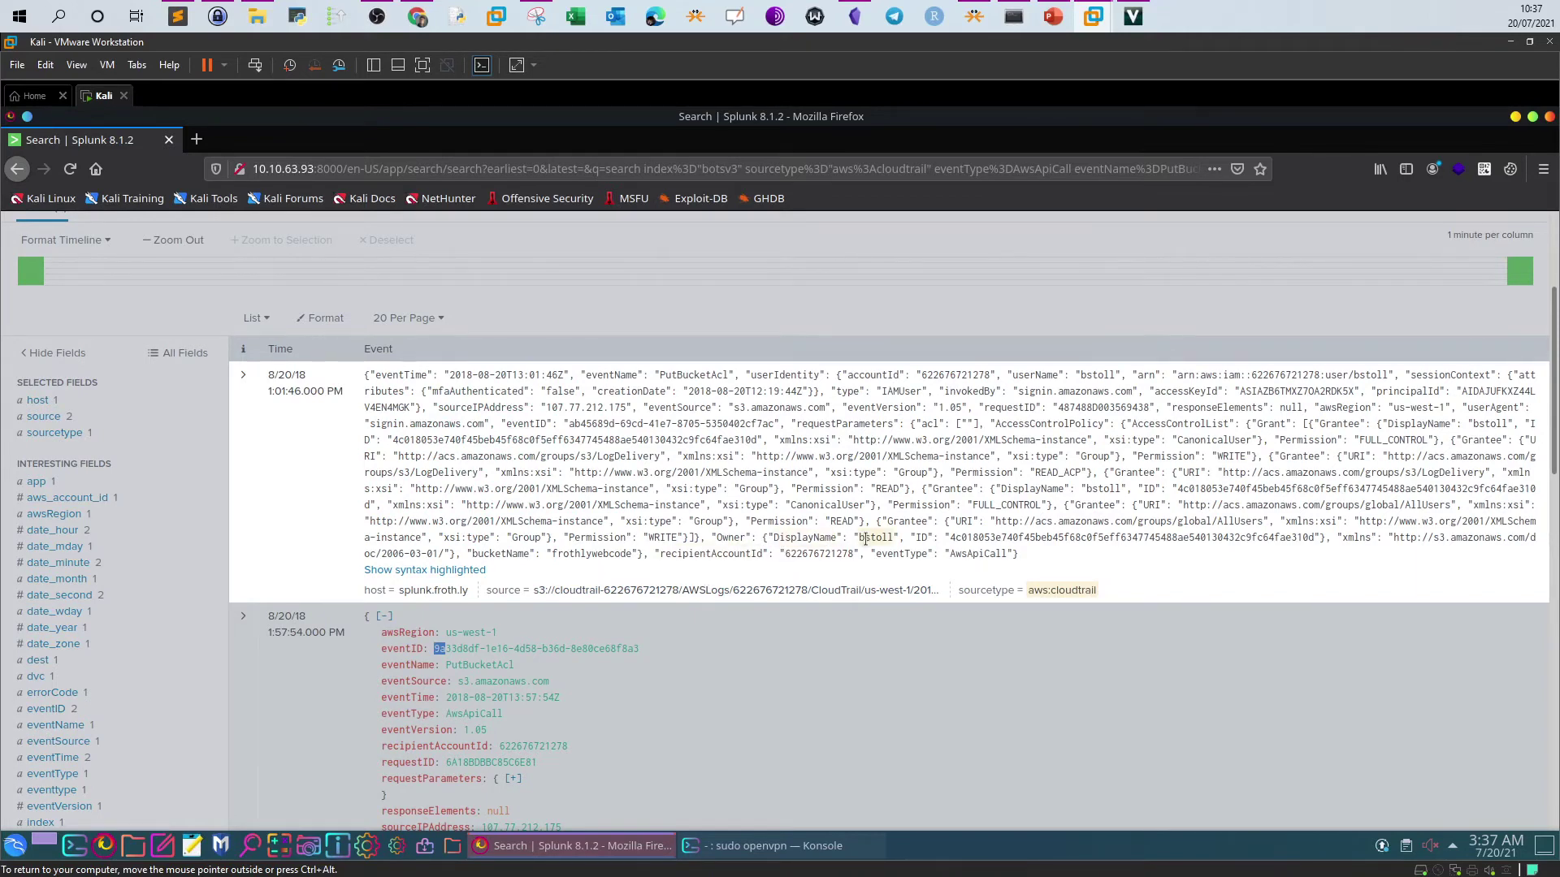
click(417, 16)
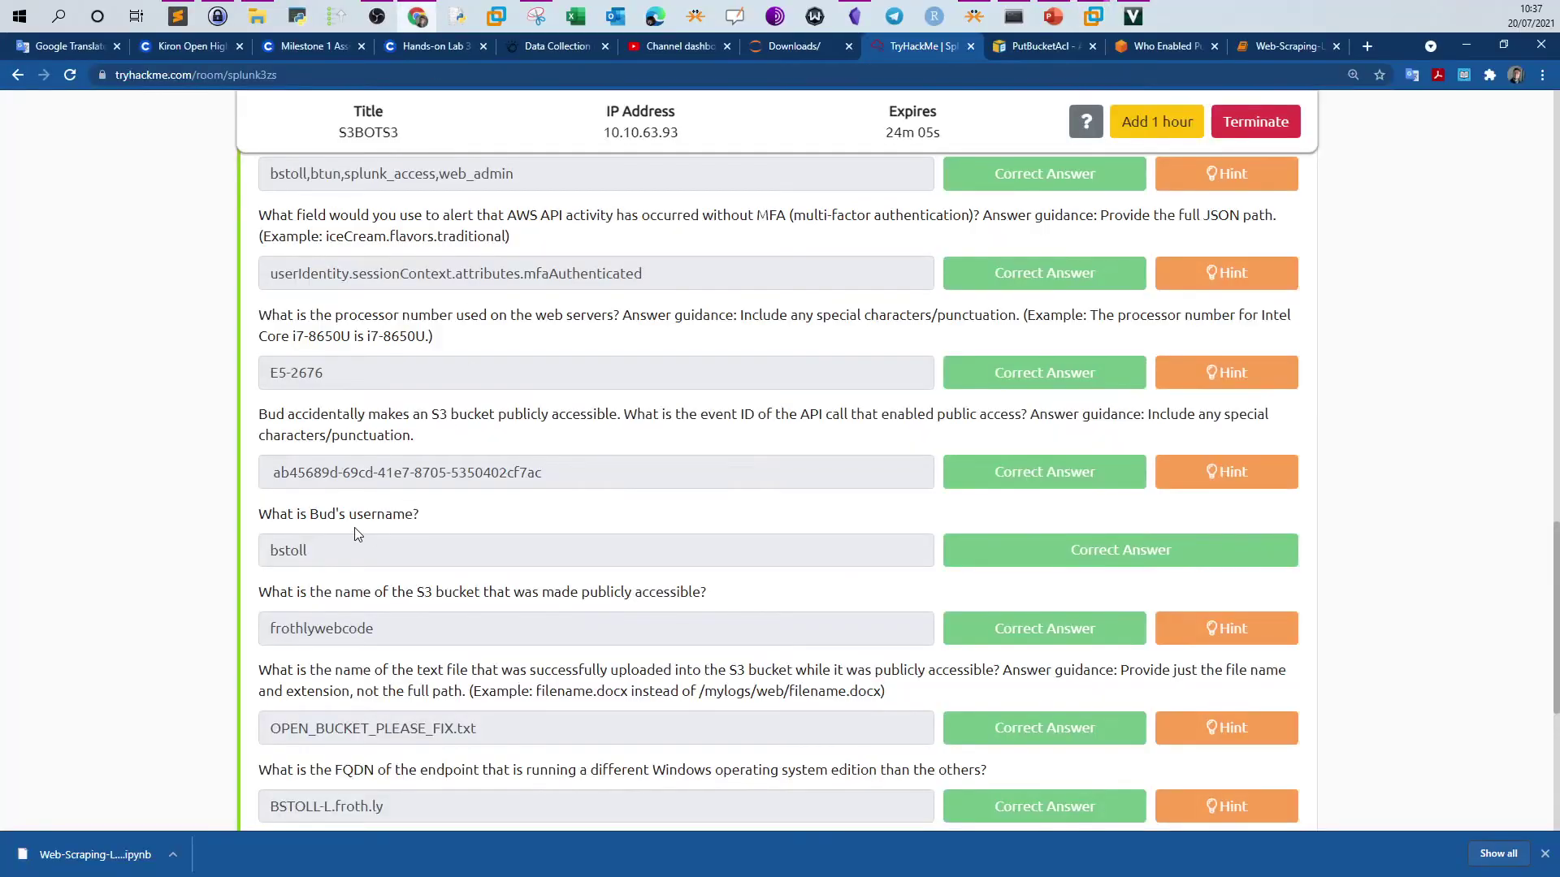
drag(357, 550, 259, 558)
scroll(252, 560, down, 1)
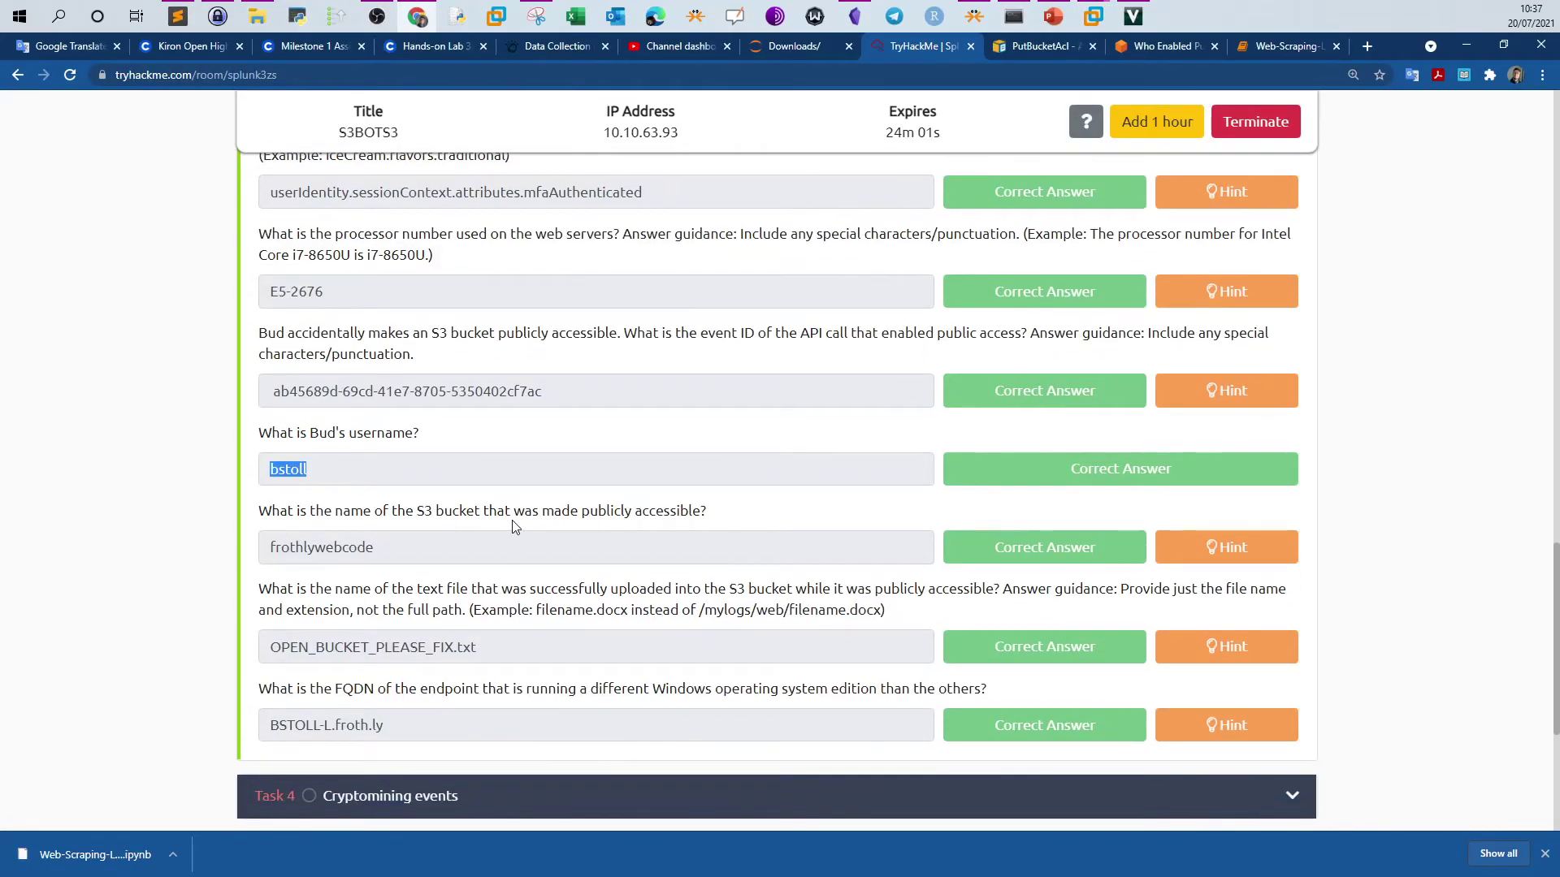
click(1093, 16)
click(1134, 90)
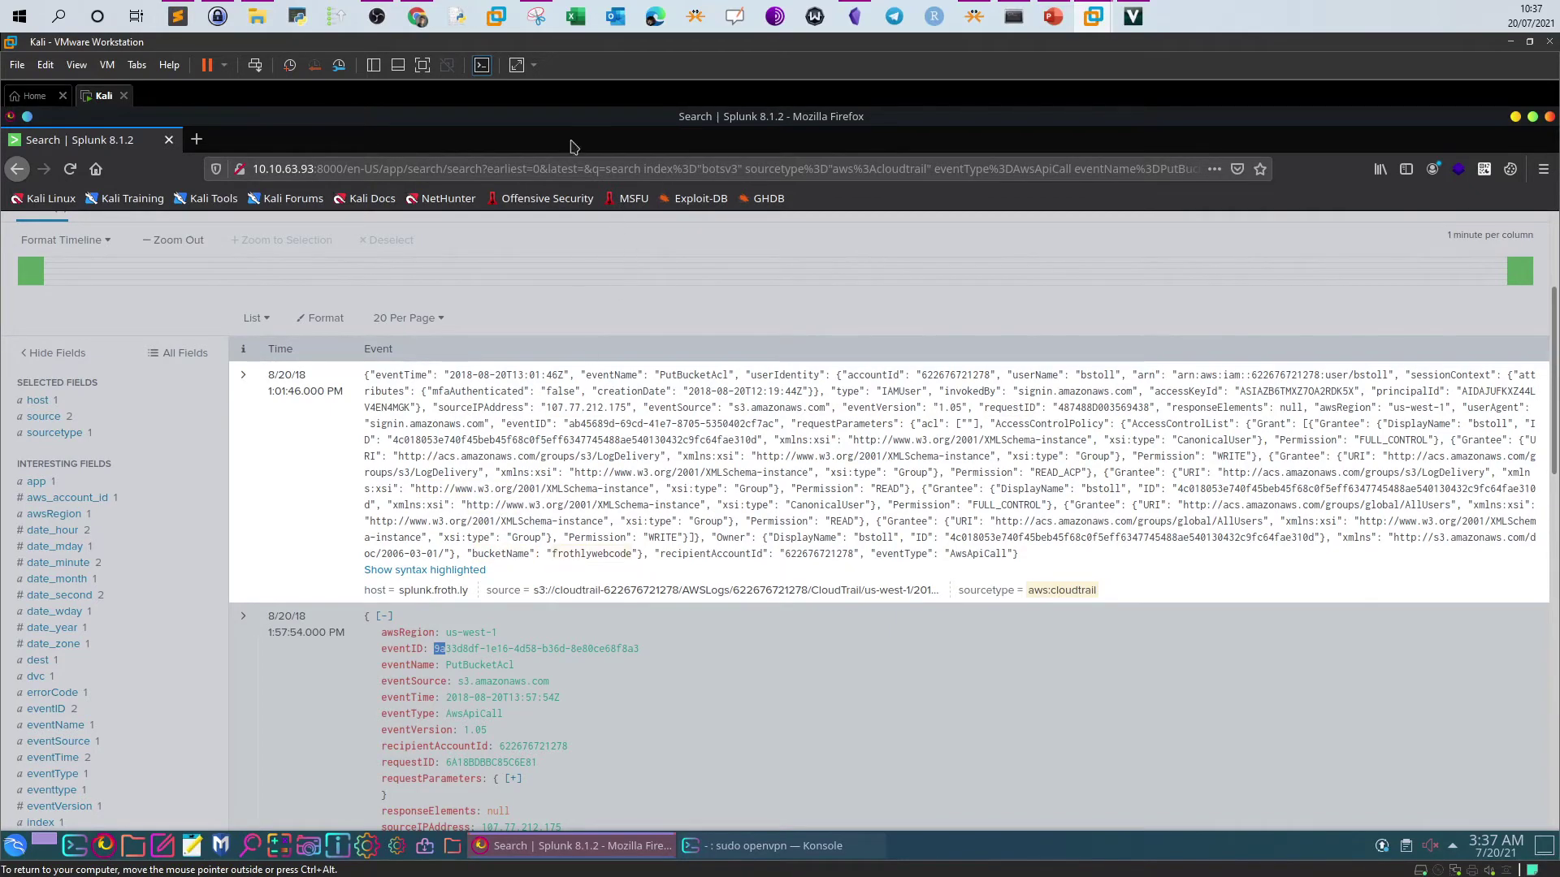
click(418, 16)
drag(375, 549, 302, 554)
click(230, 553)
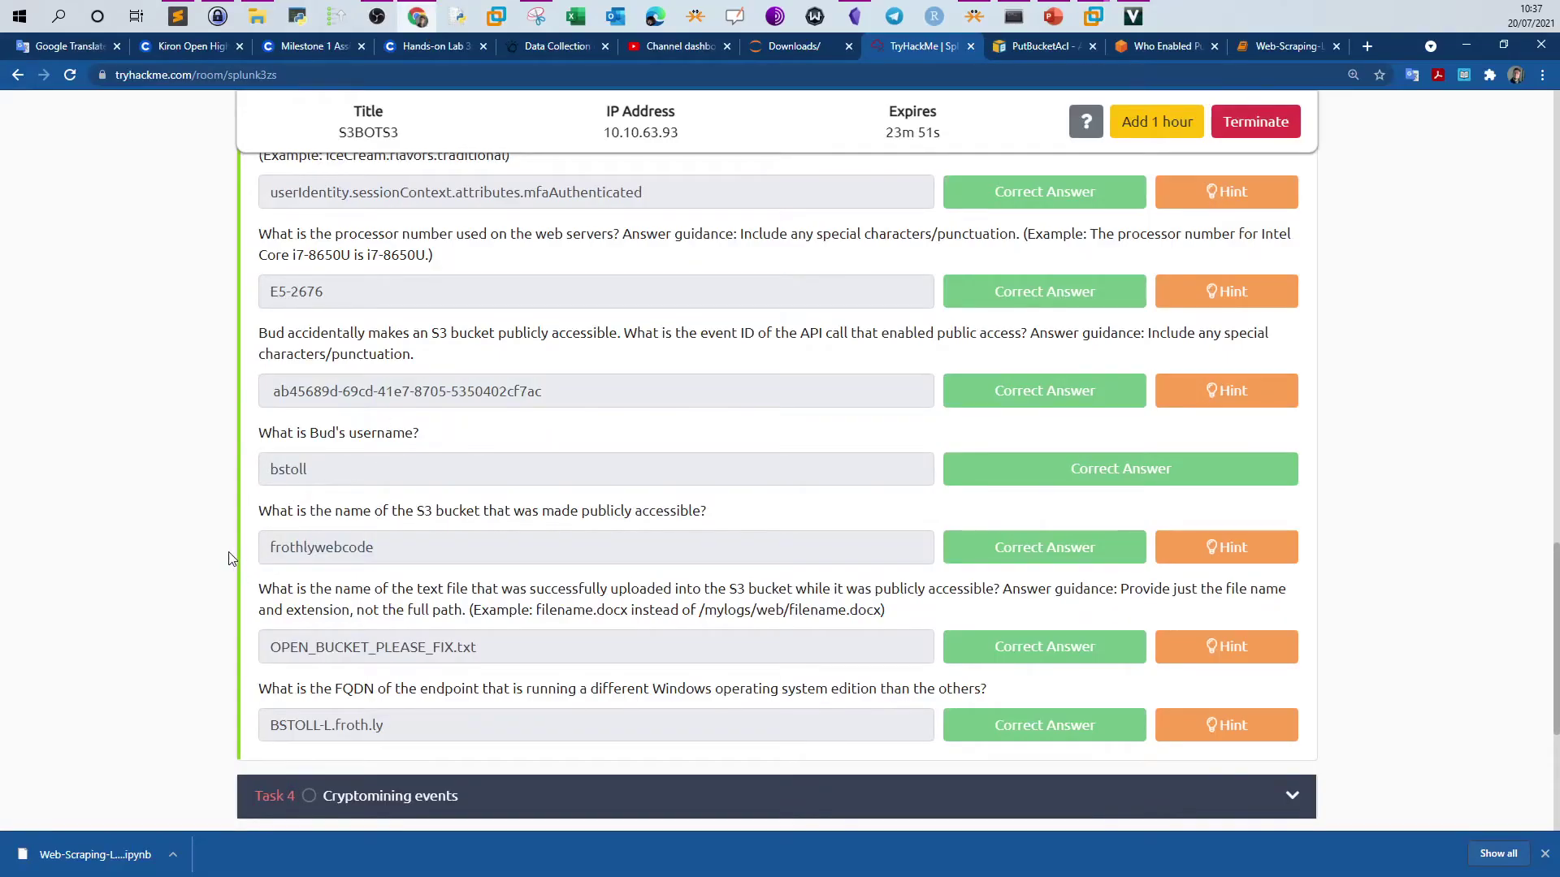
scroll(244, 544, down, 1)
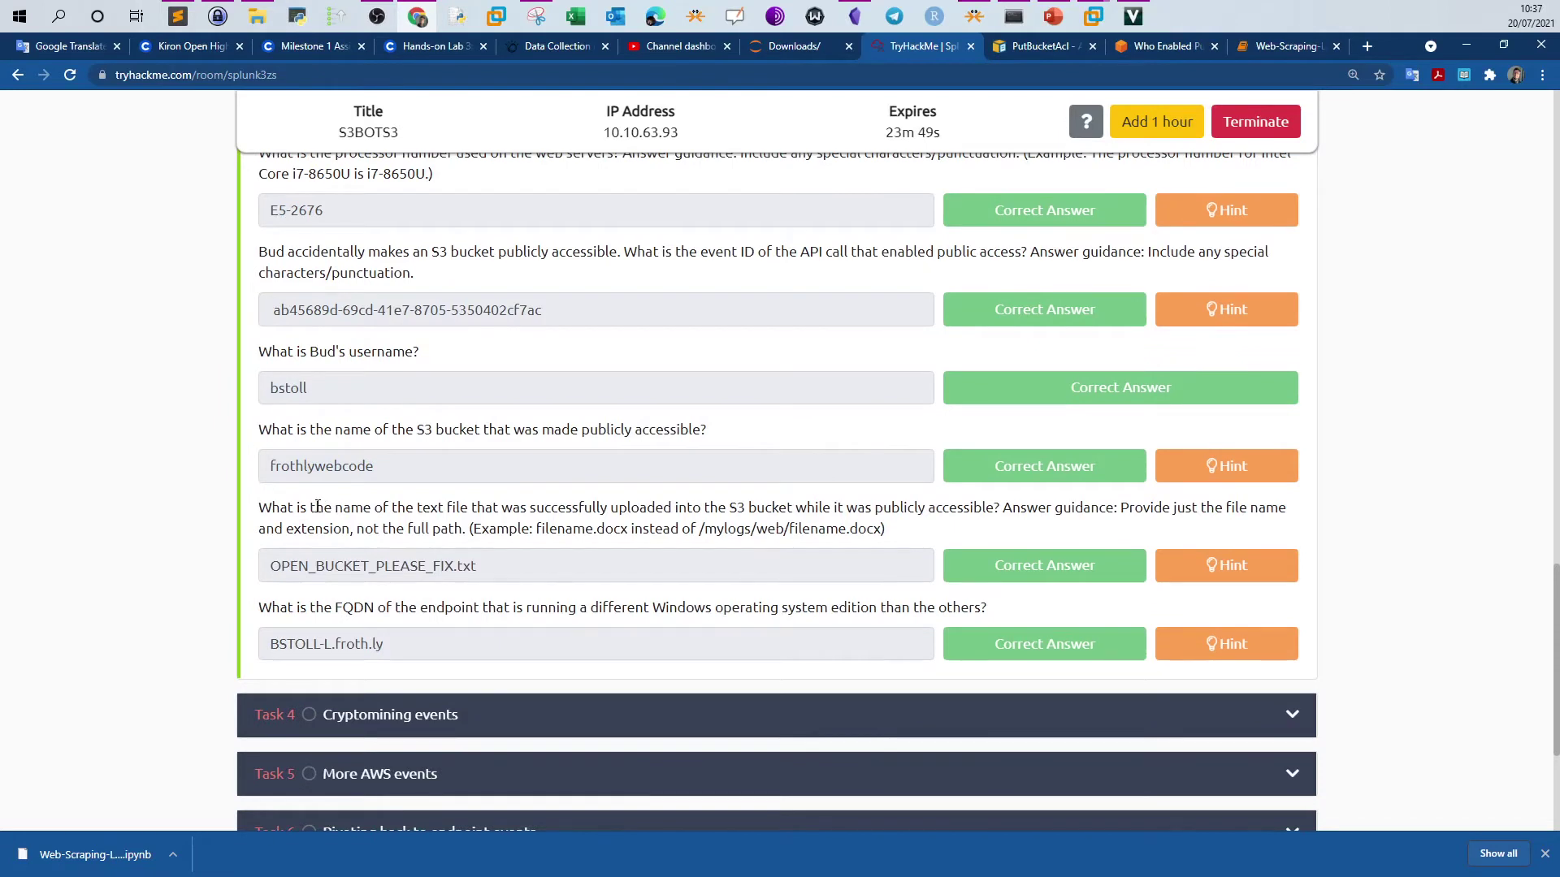
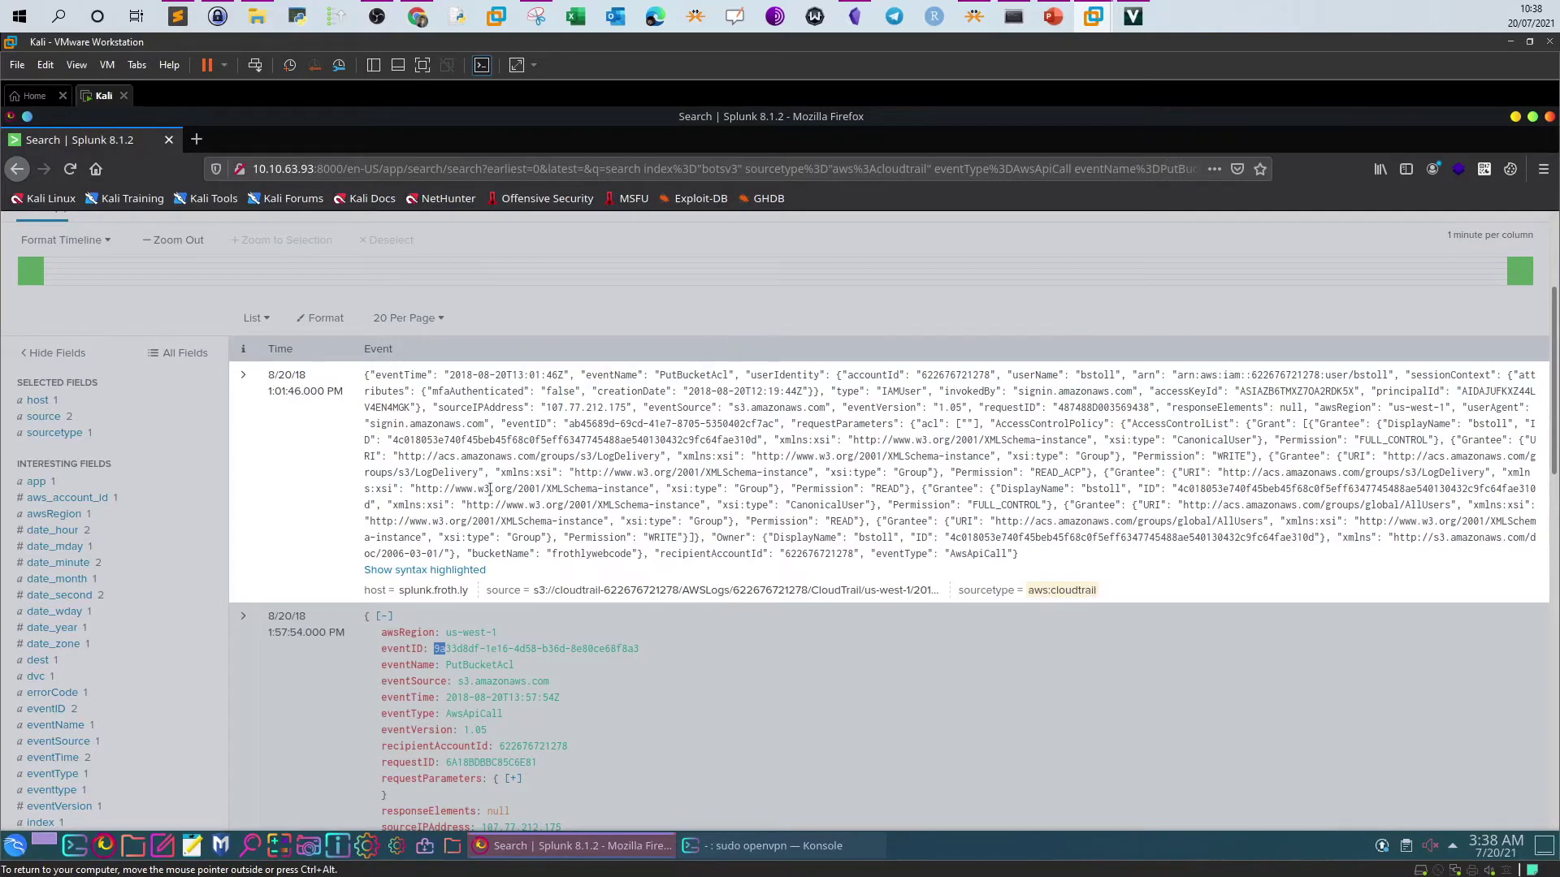
scroll(656, 541, down, 2)
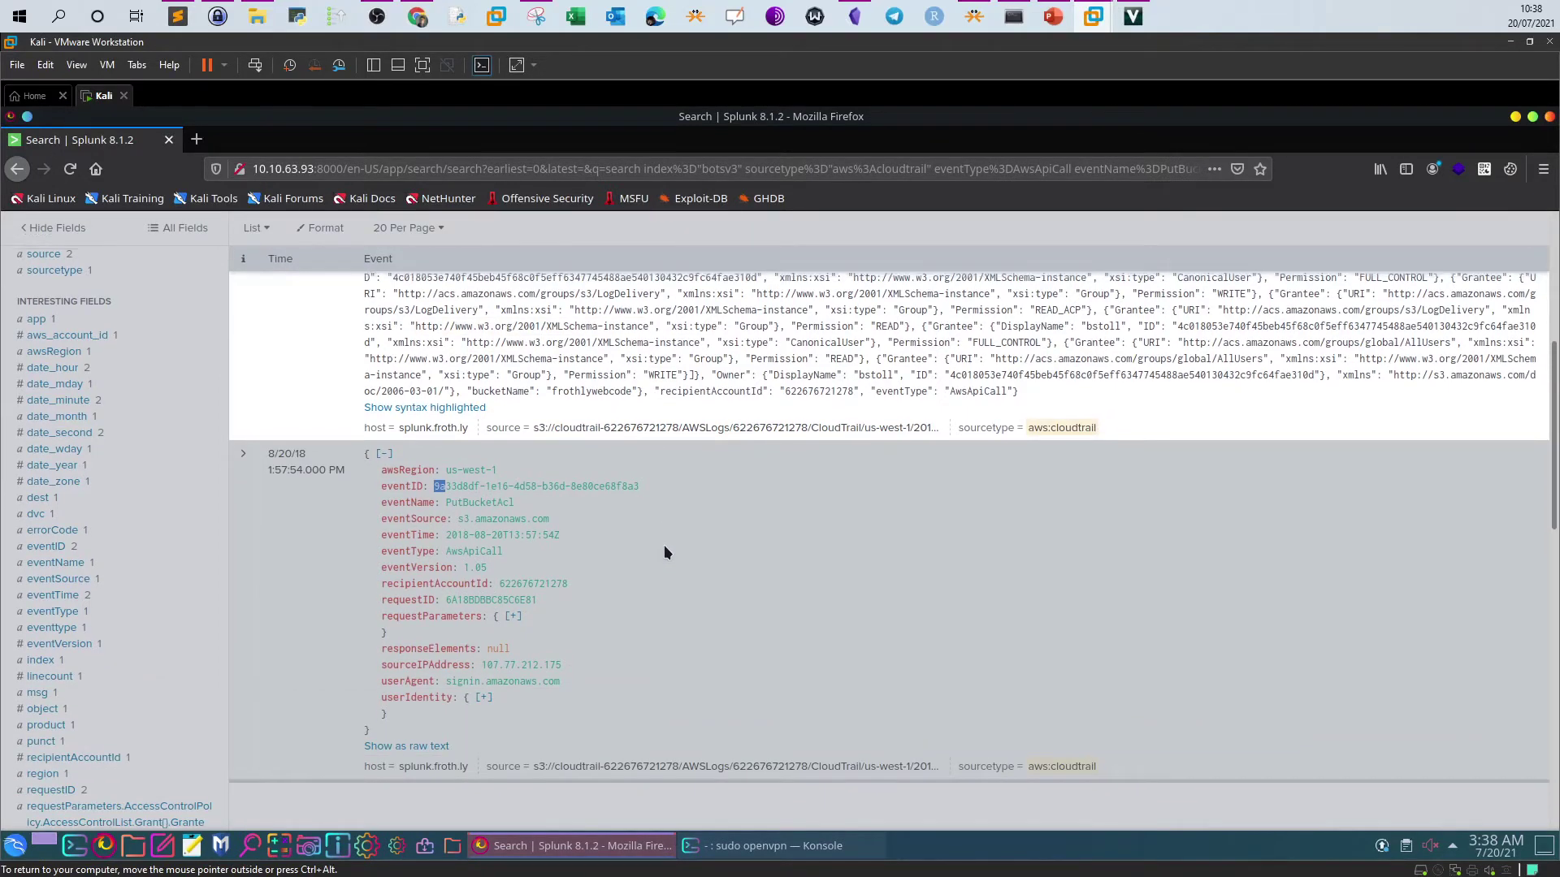
scroll(664, 549, up, 3)
click(689, 501)
click(689, 359)
click(694, 325)
scroll(532, 282, up, 1)
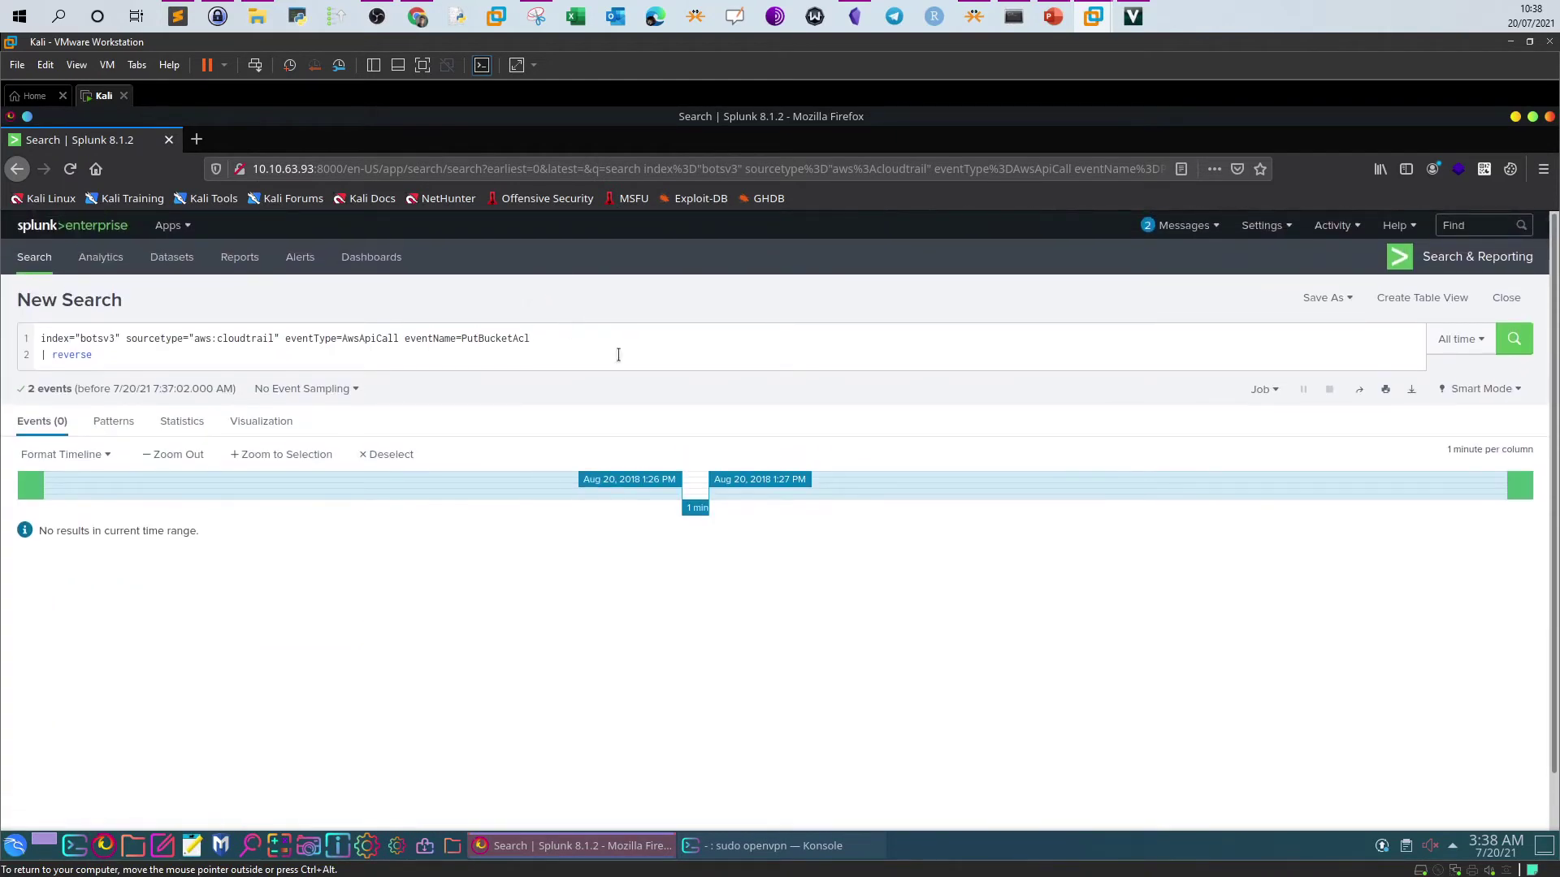
click(17, 168)
- Remove the eventType and eventName filters and run the search index="botsv3" sourcetype="aws:cloudtrail"
click(154, 356)
drag(153, 358, 288, 335)
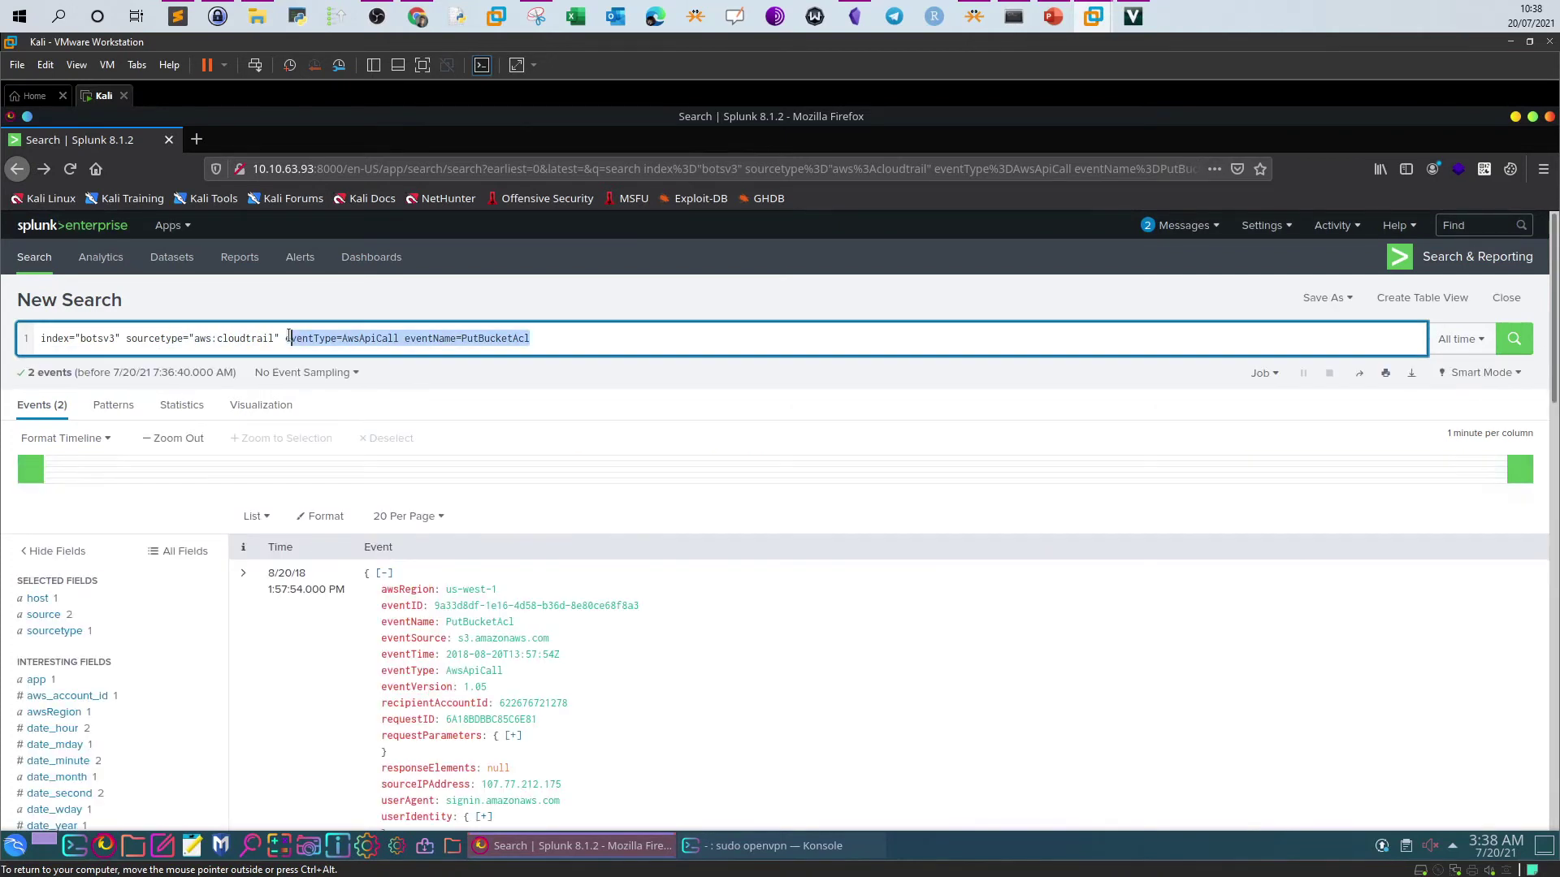
key(BackSpace)
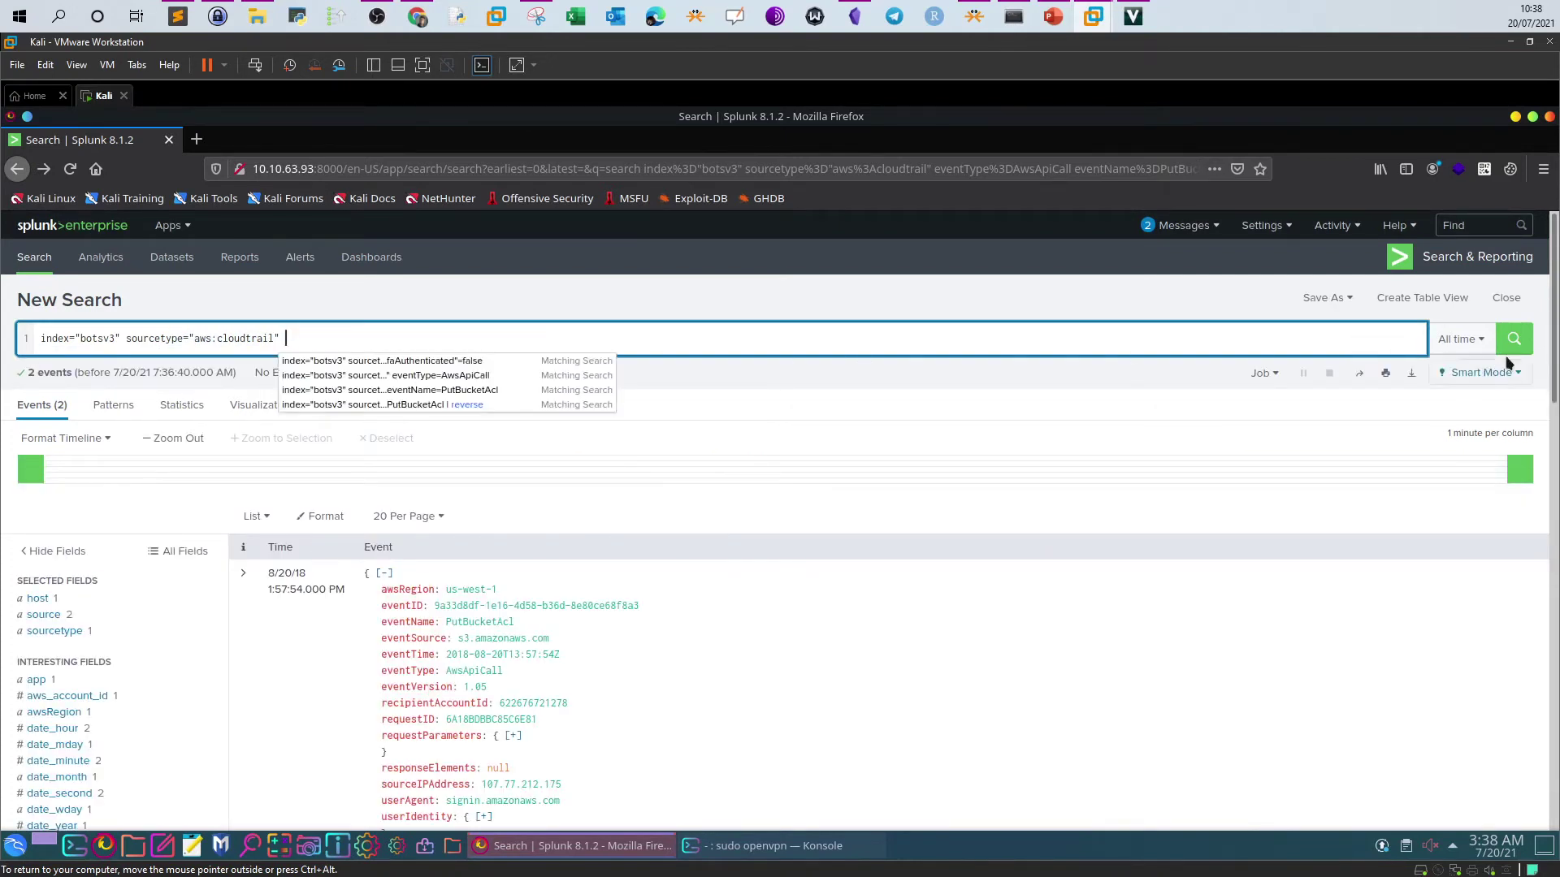
click(1513, 340)
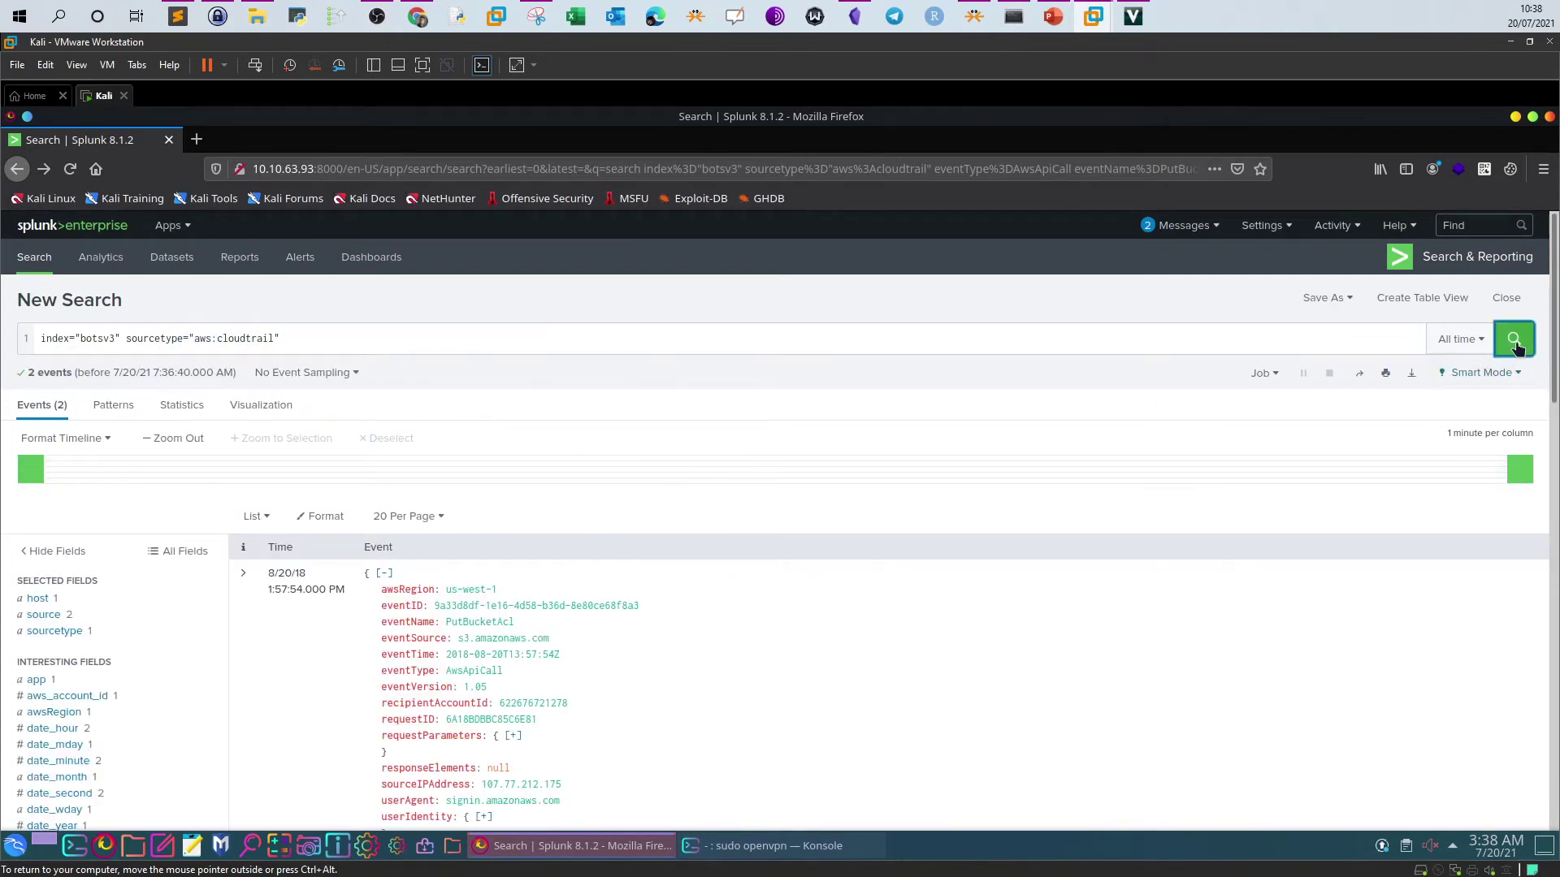
- Switch to the TryHackMe room, find the Question 7 guidance and open its PutObject documentation link in a new tab
click(428, 28)
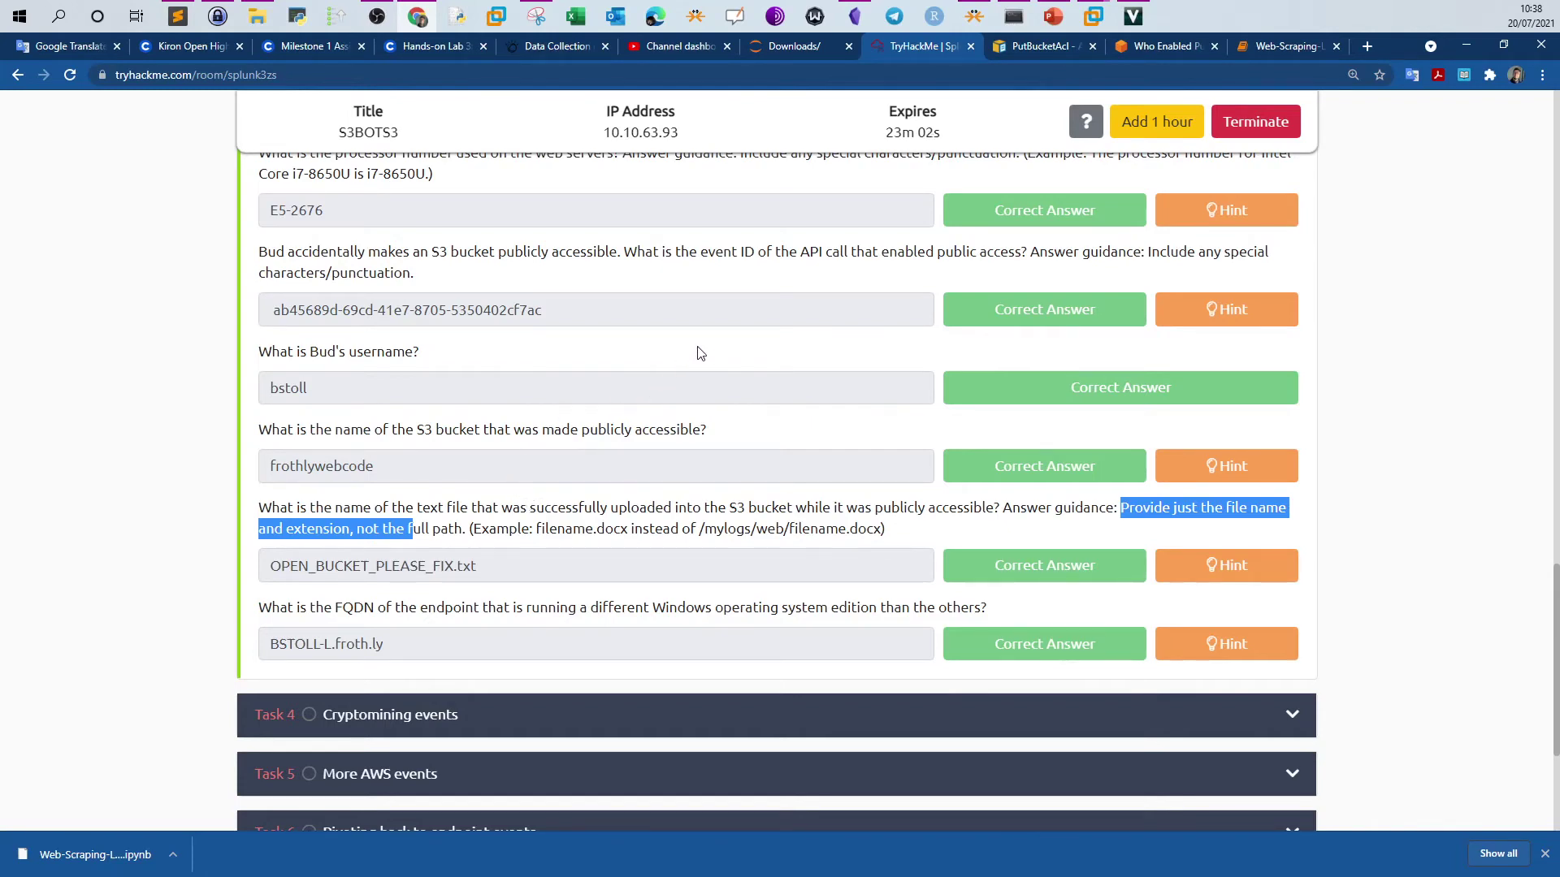
scroll(702, 357, up, 10)
scroll(710, 372, down, 7)
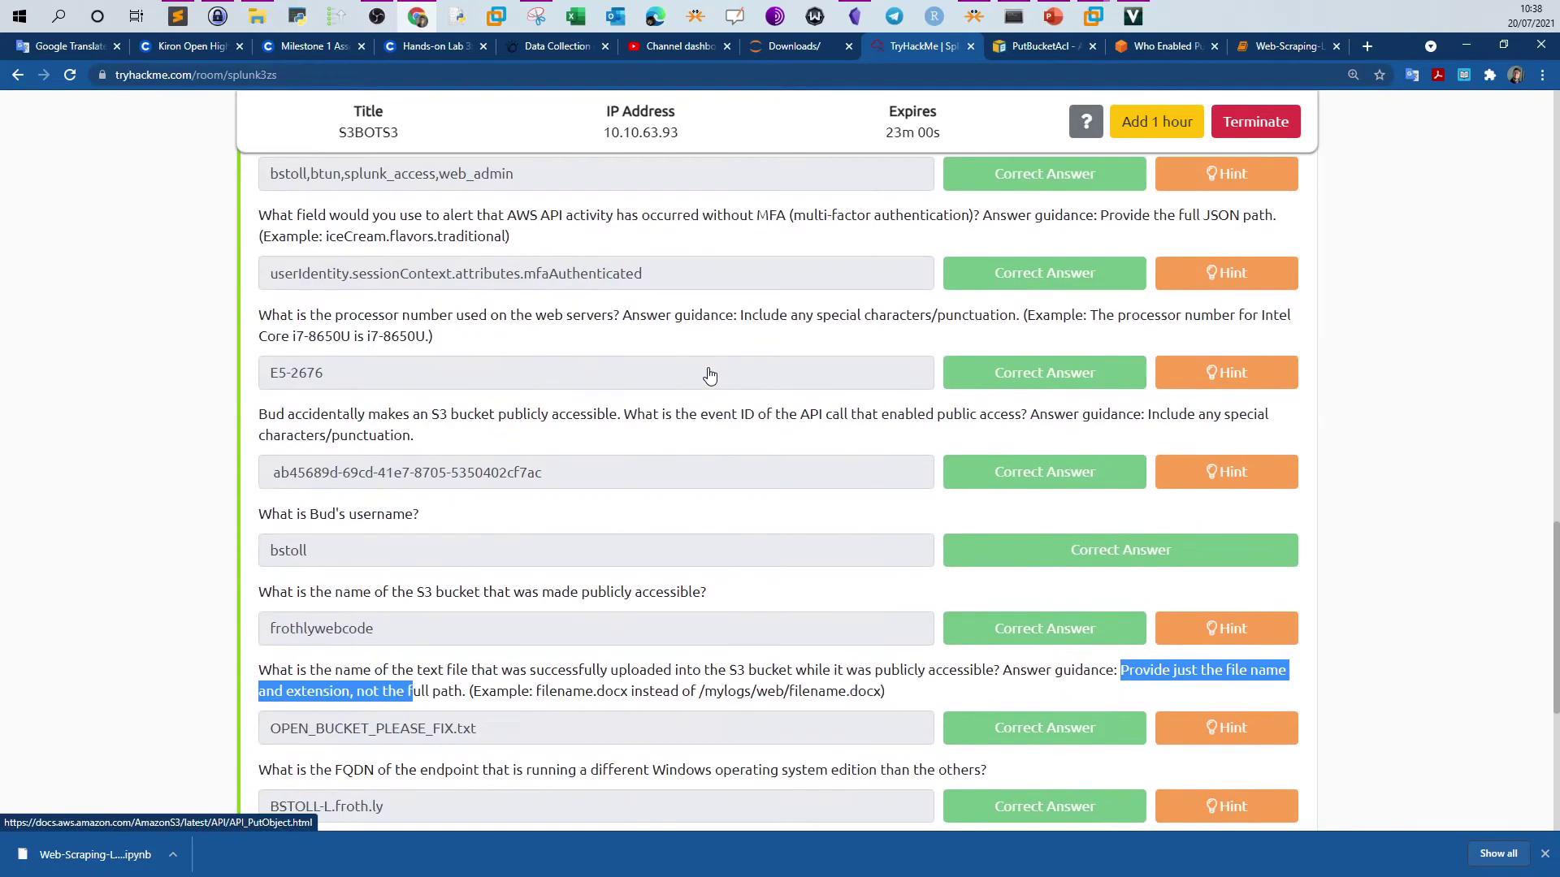
scroll(709, 372, down, 4)
scroll(713, 366, up, 12)
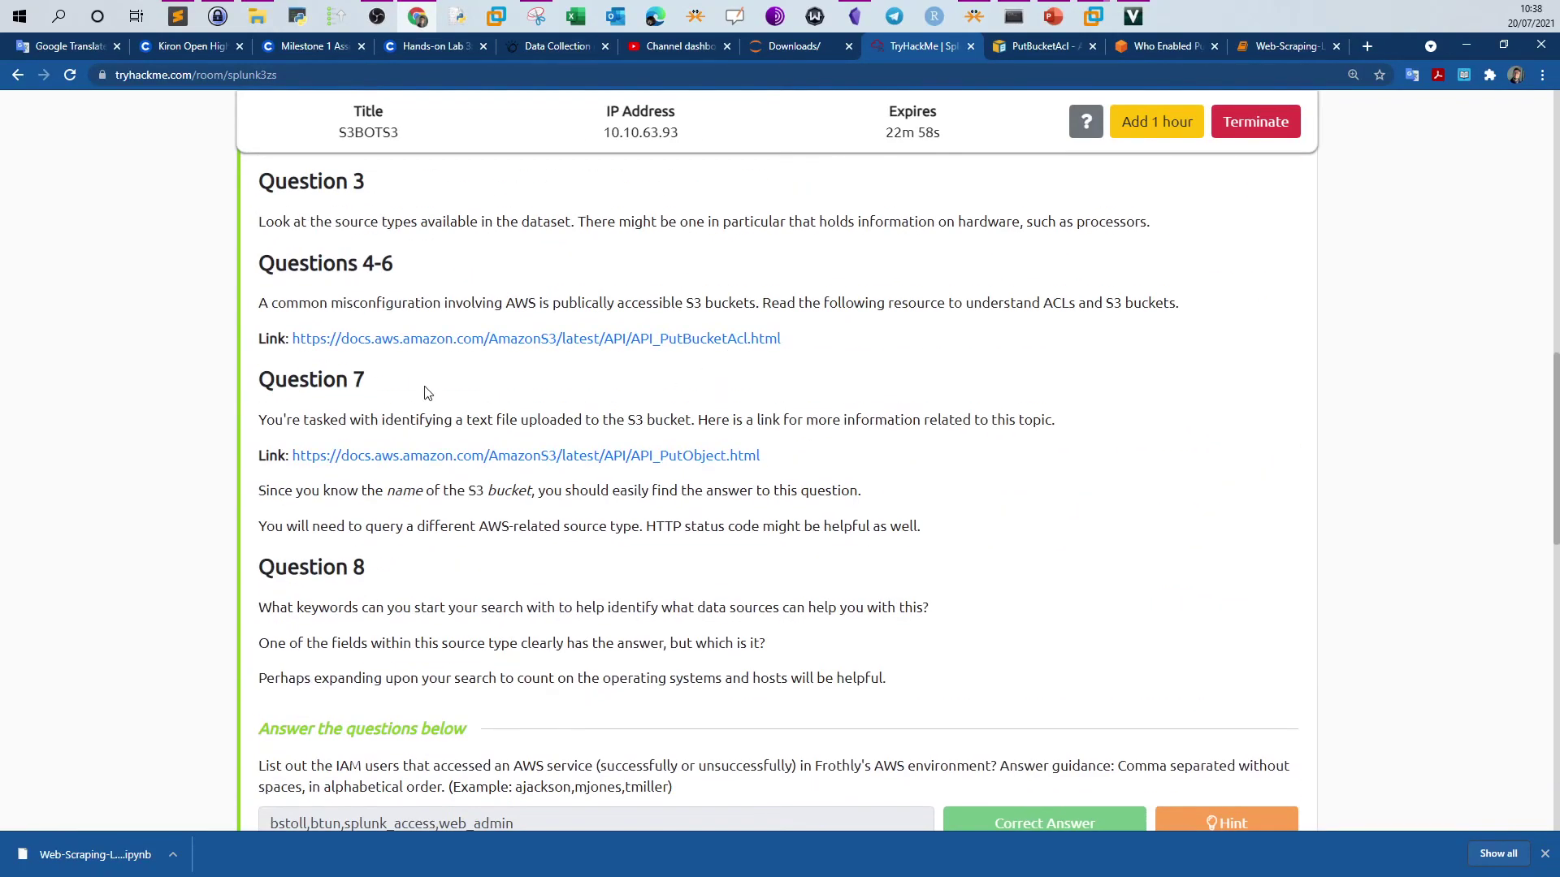
drag(370, 391, 257, 387)
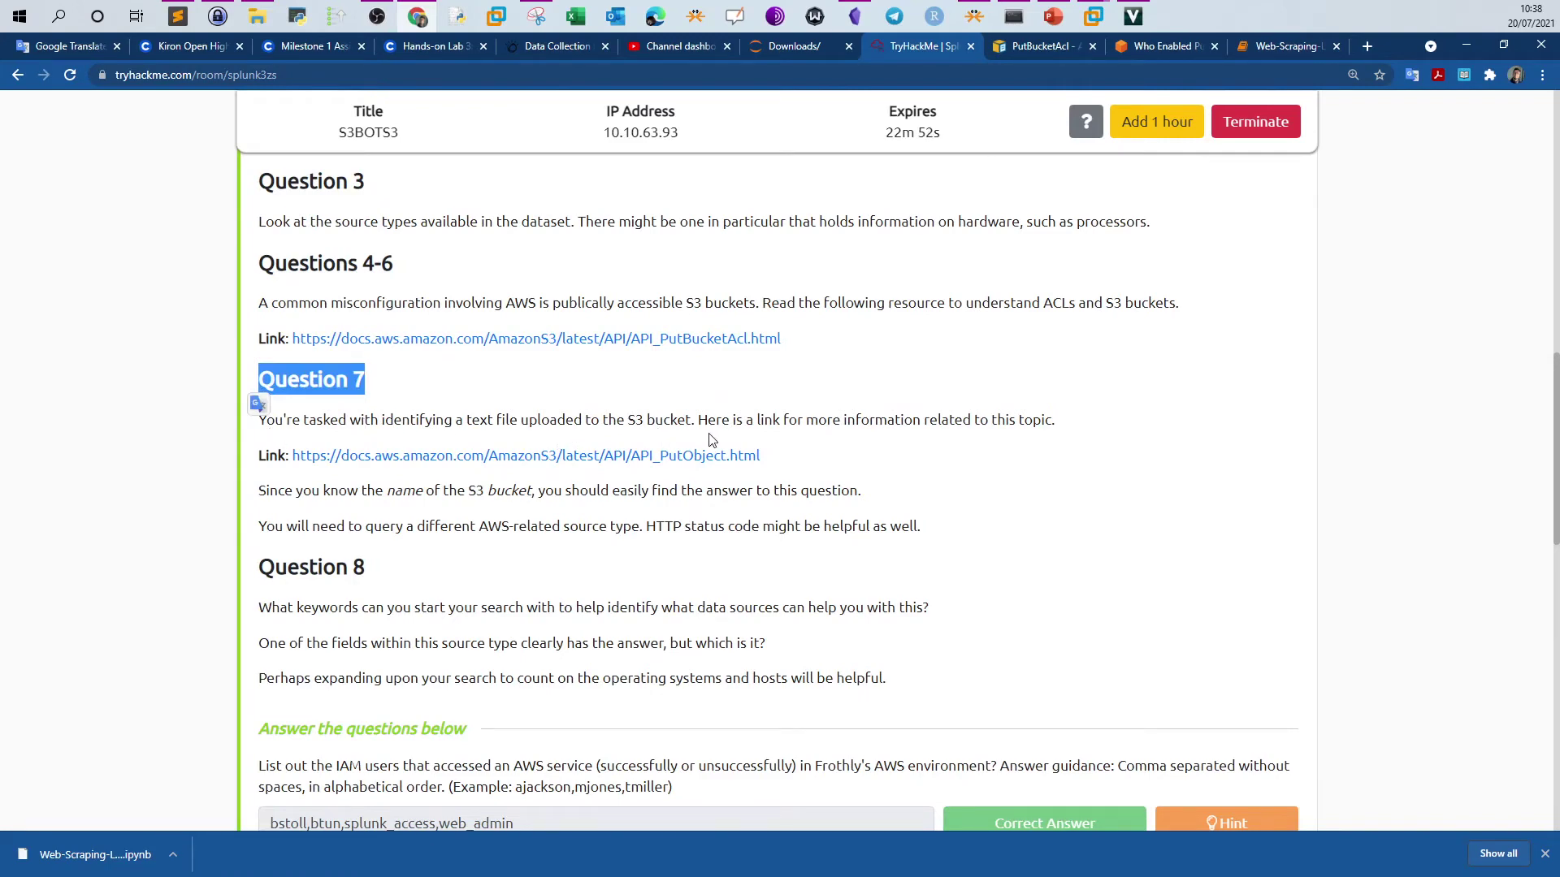
right_click(723, 457)
click(772, 471)
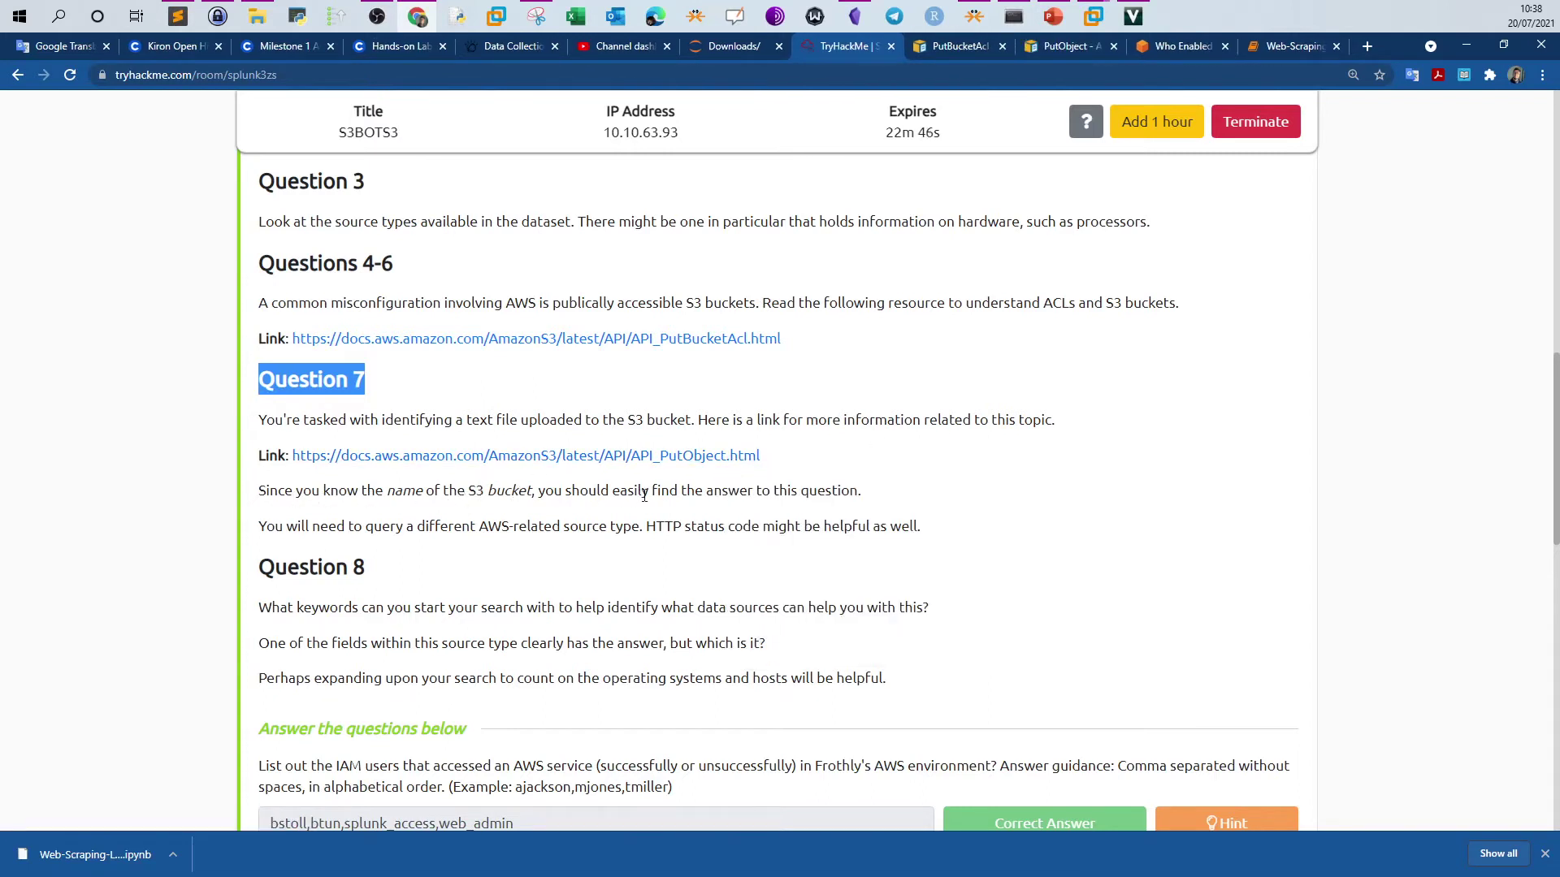
- Read the Question 7 hint about a different AWS-related source type and view the PutBucketAcl and PutObject documentation pages
click(835, 496)
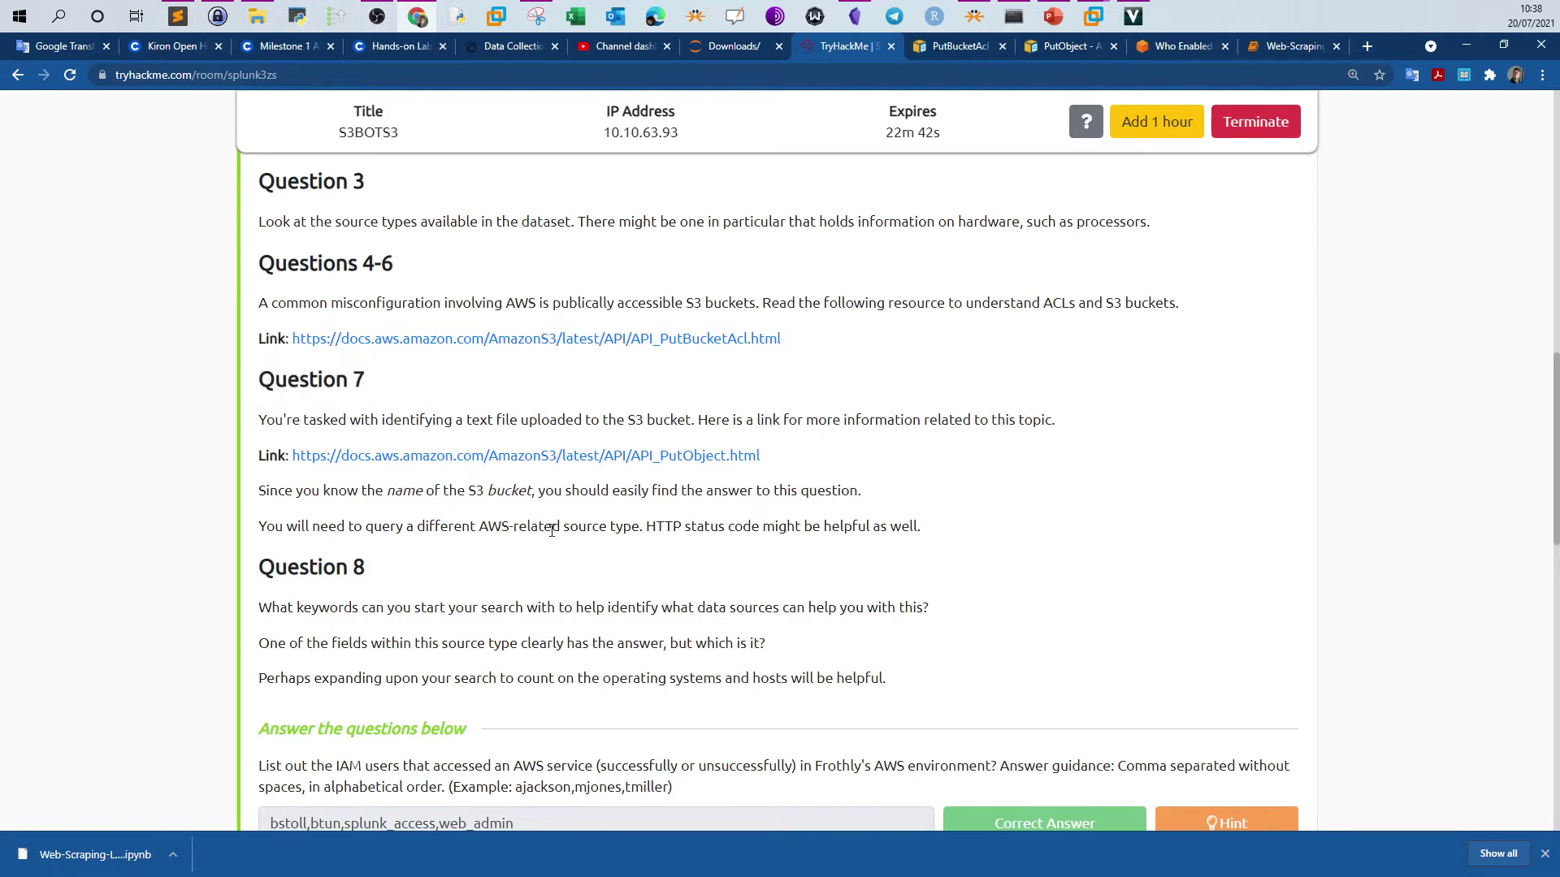
drag(569, 528, 627, 530)
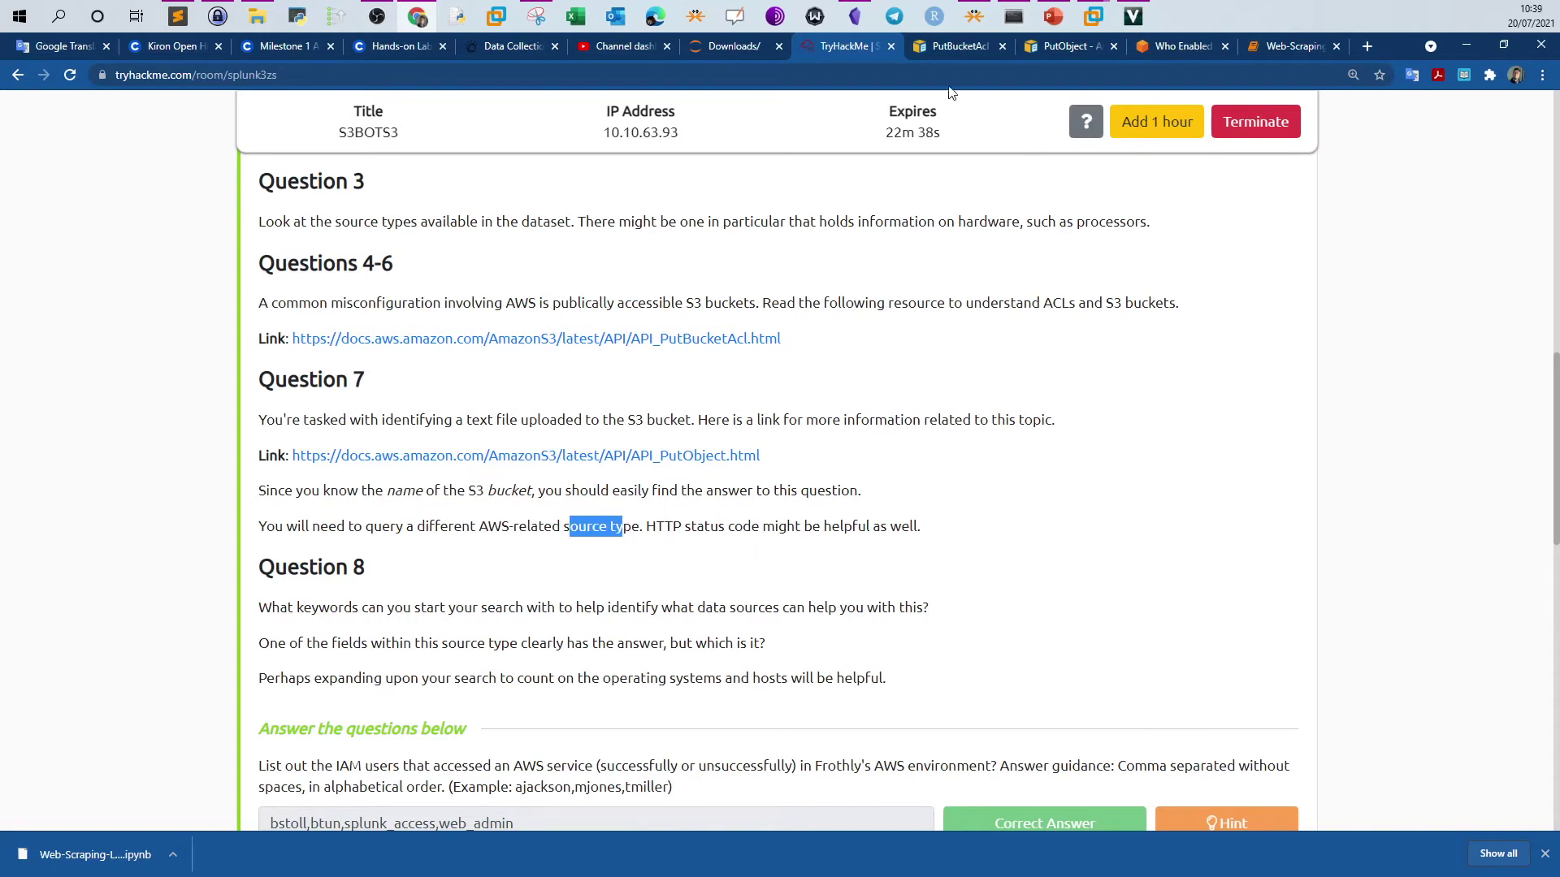
click(957, 47)
scroll(903, 262, up, 3)
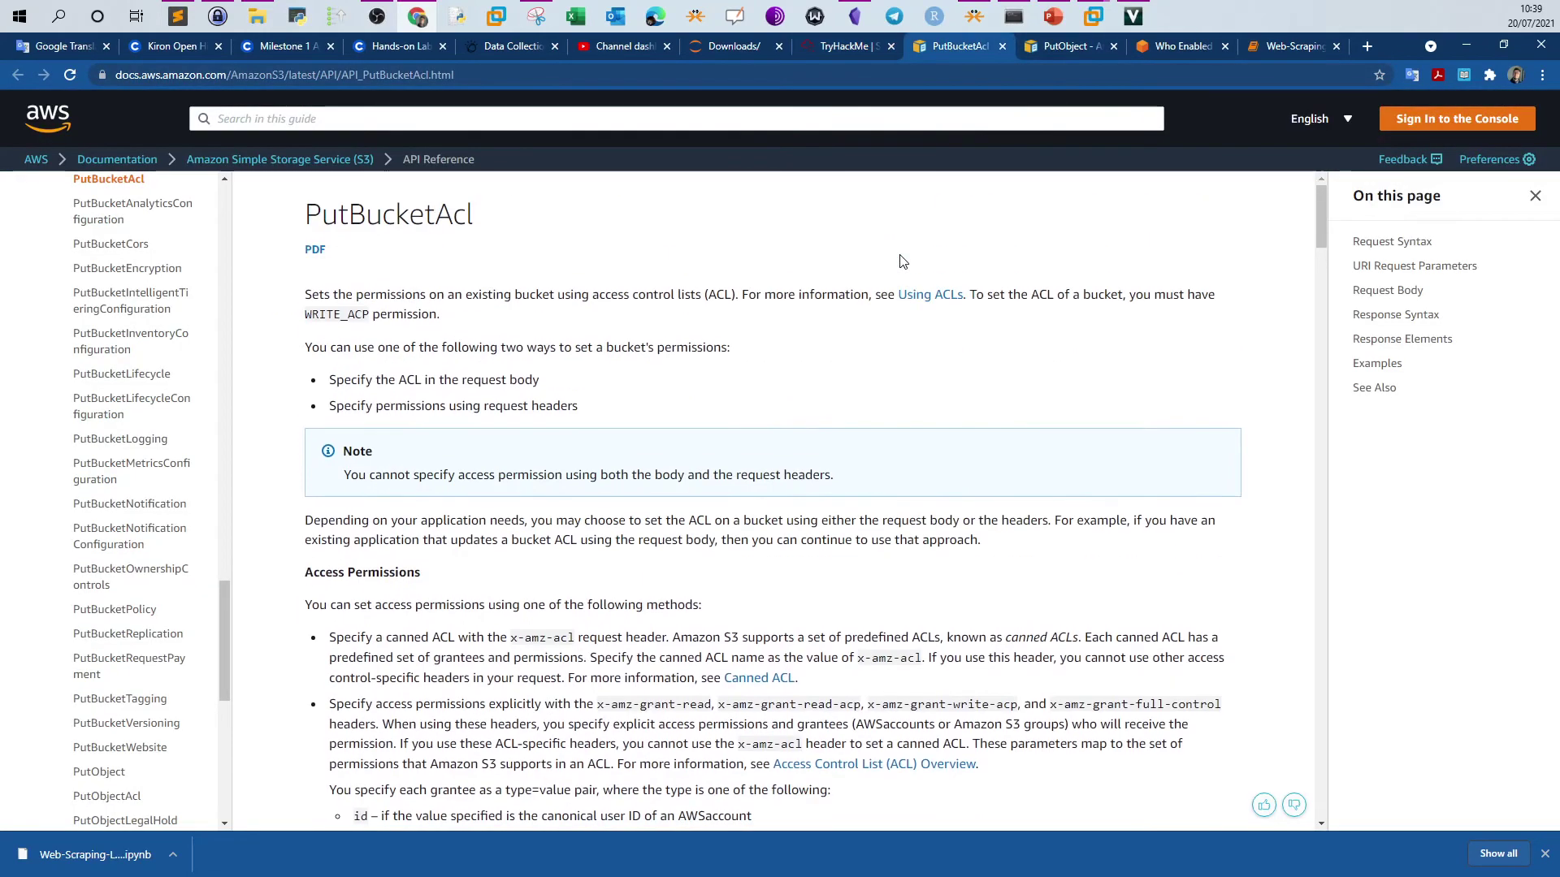
click(1043, 48)
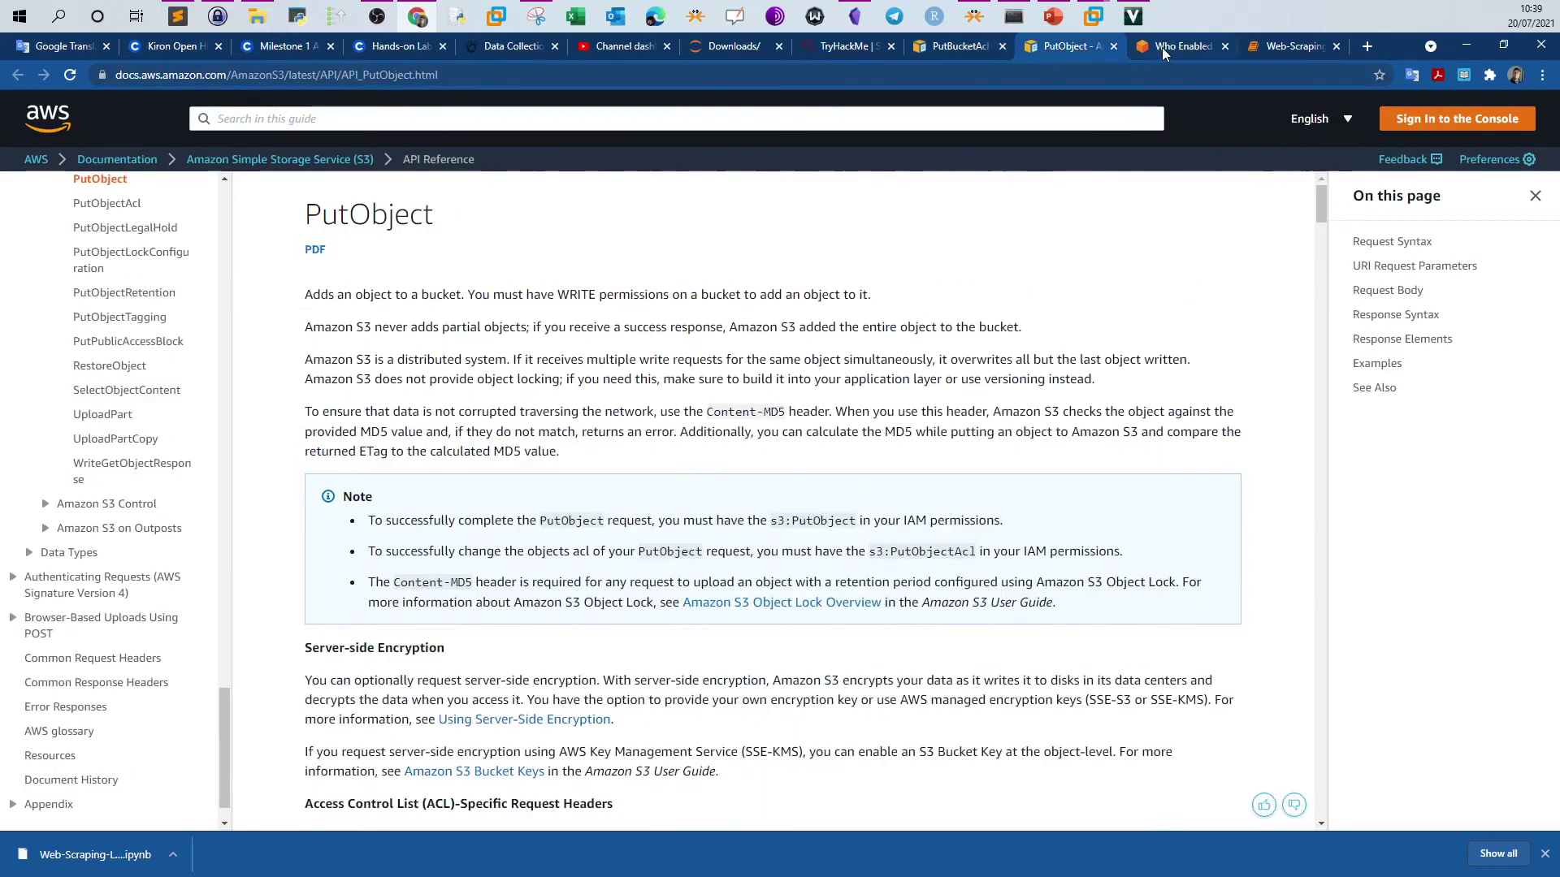
- Review the PutObject documentation's title and description, and return to the Question 7 guidance in the TryHackMe room
triple_click(470, 221)
click(470, 224)
scroll(804, 299, down, 3)
scroll(804, 299, up, 3)
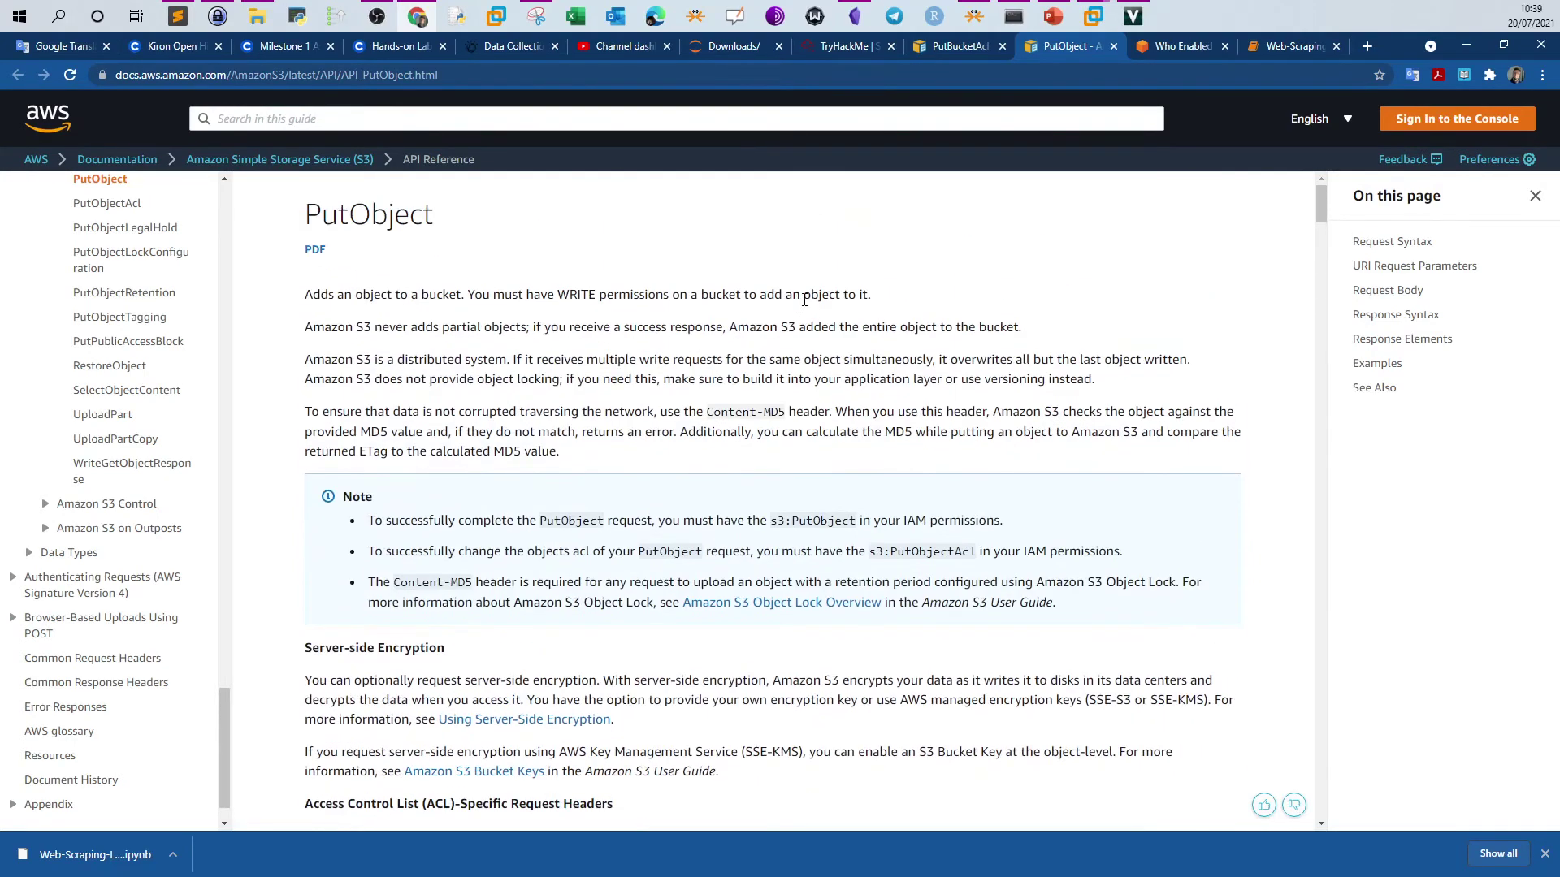
drag(480, 229, 303, 217)
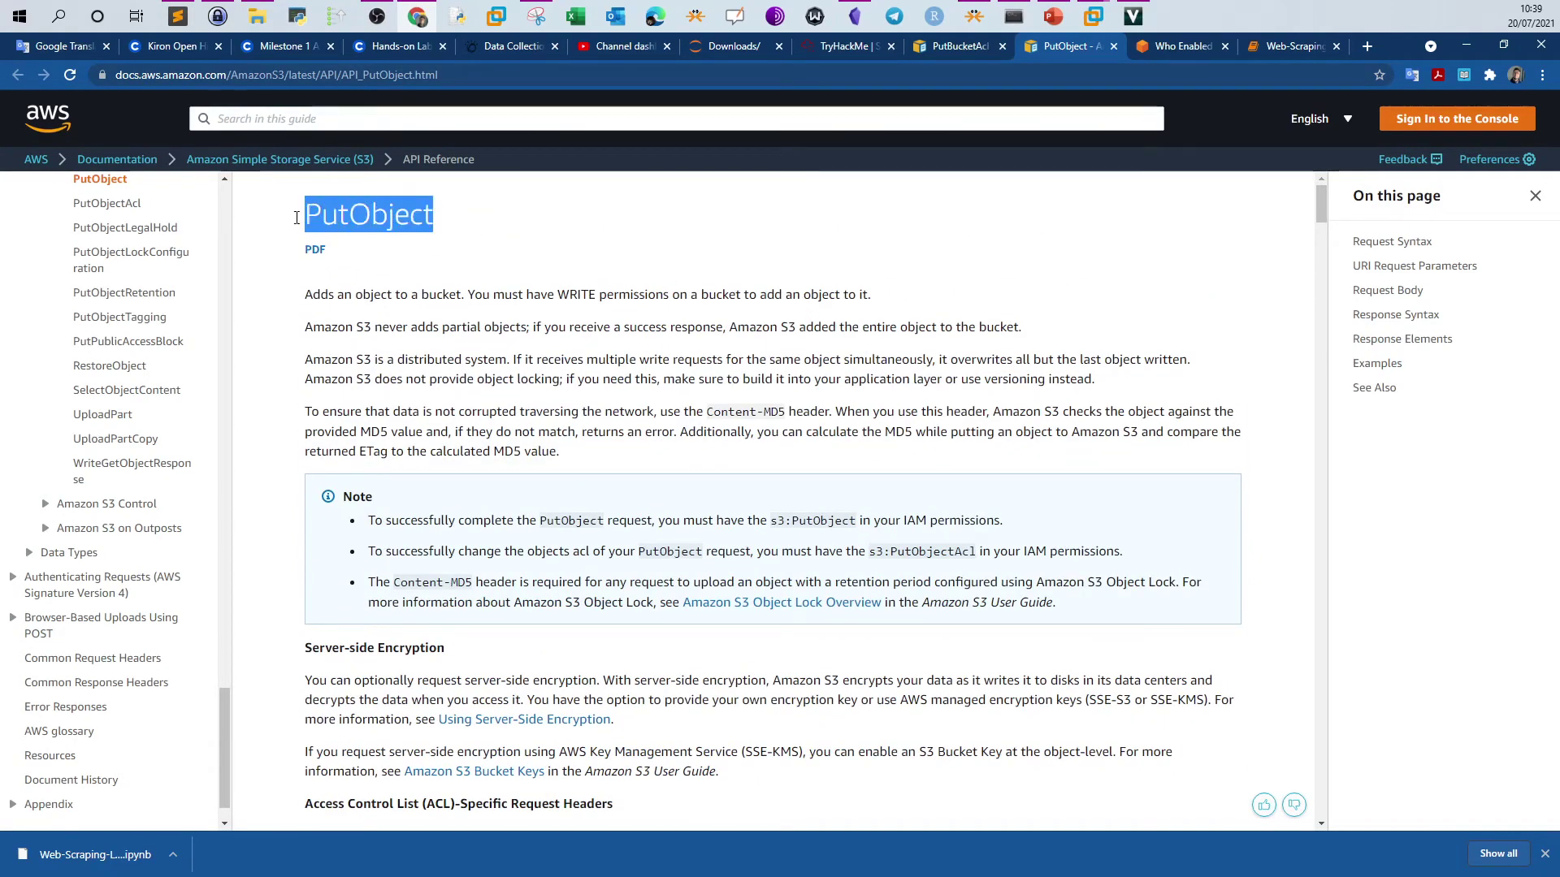
click(826, 47)
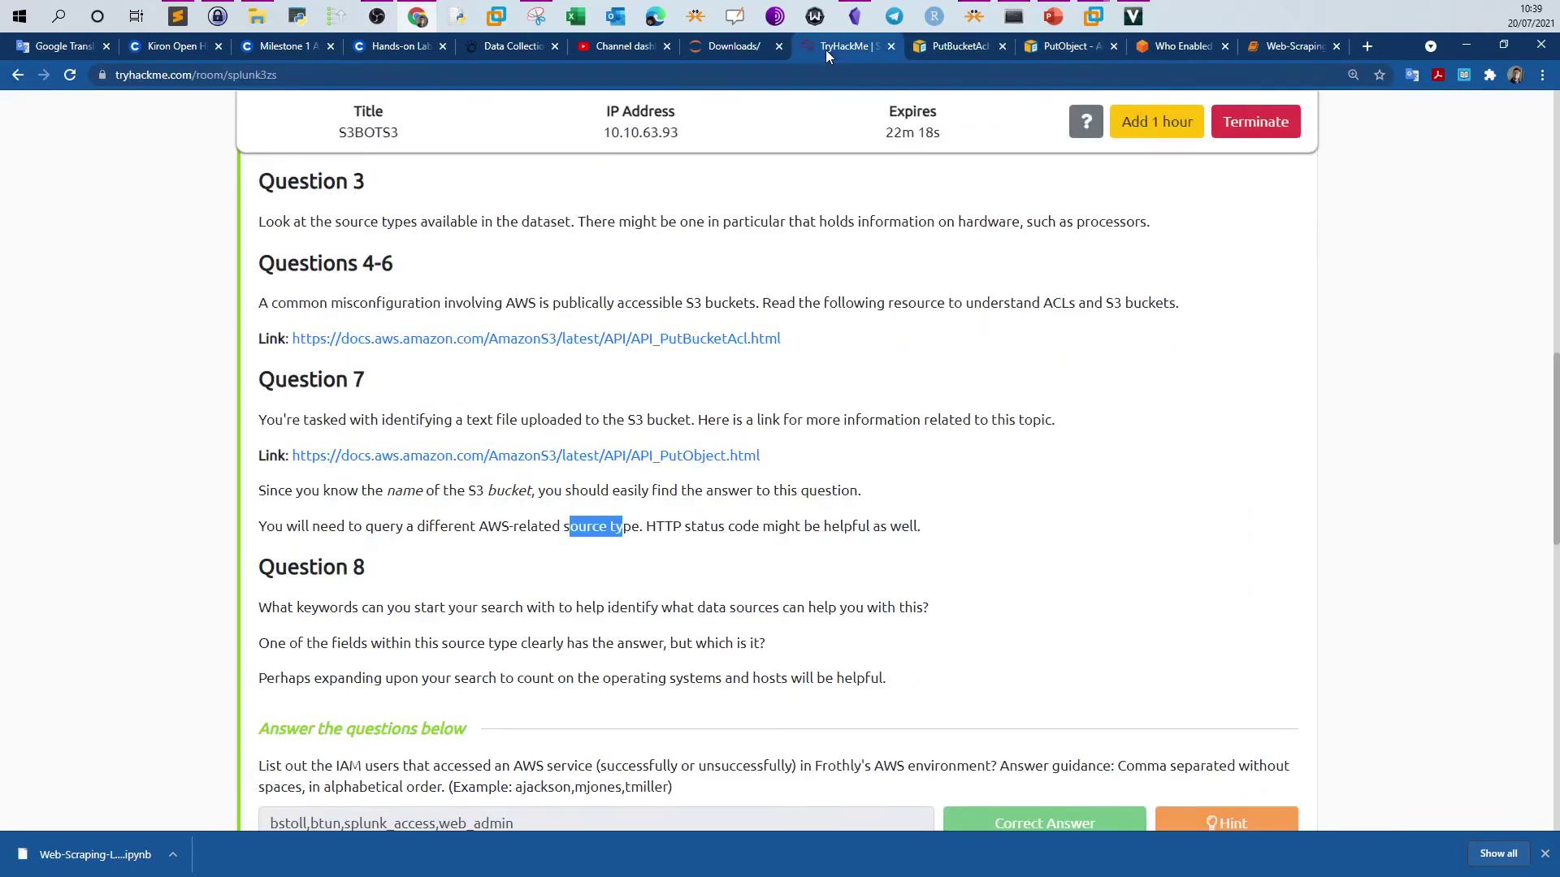
- Switch to Splunk in the Kali virtual machine and show the first aws:cloudtrail event as raw text
click(1093, 16)
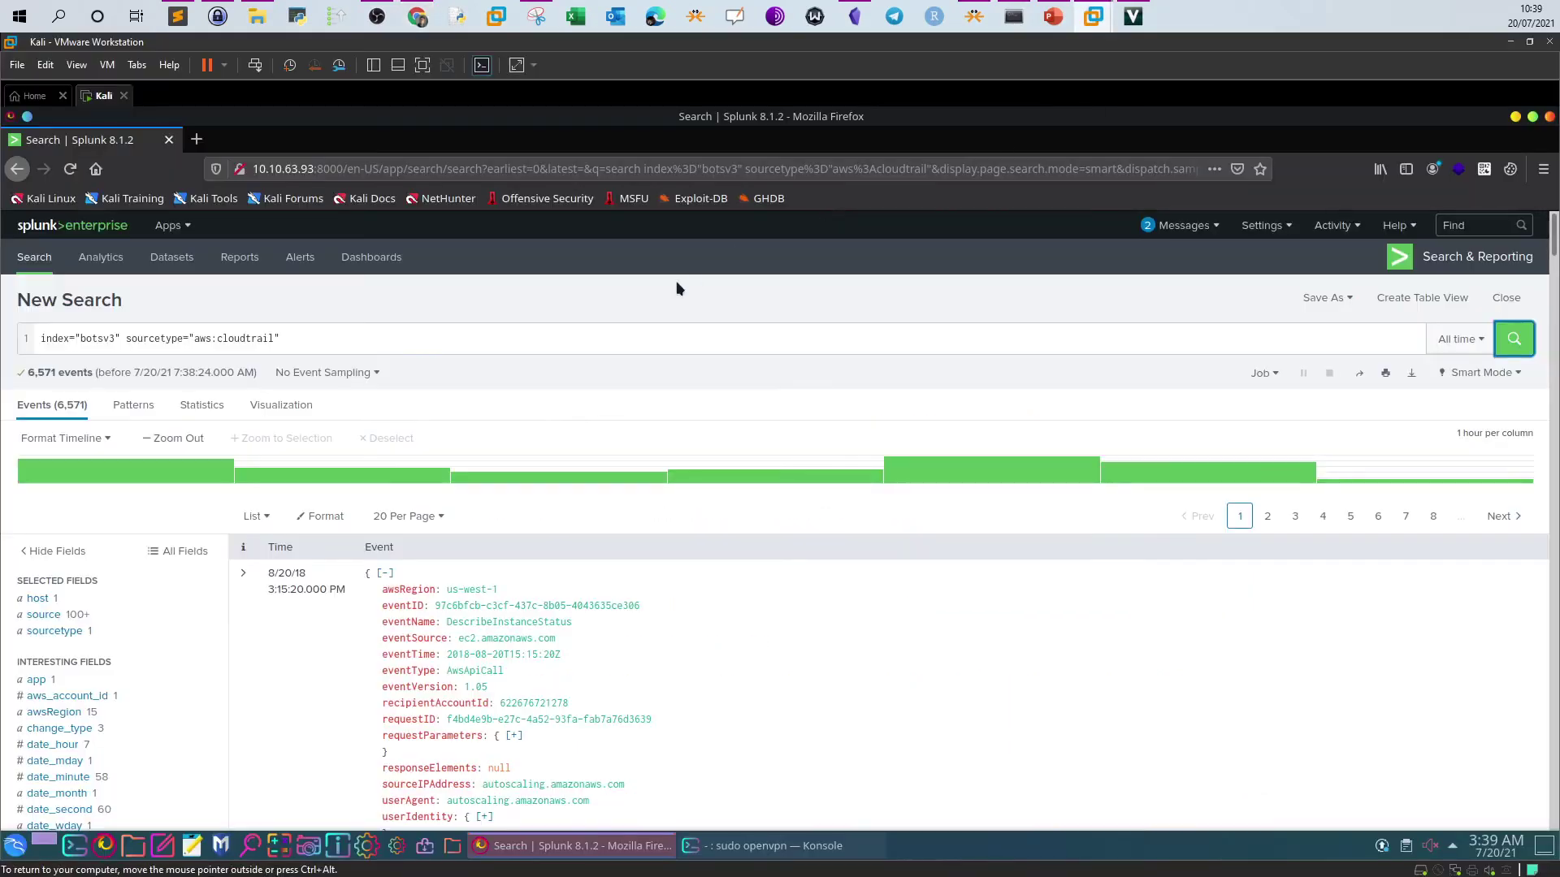
scroll(516, 352, down, 5)
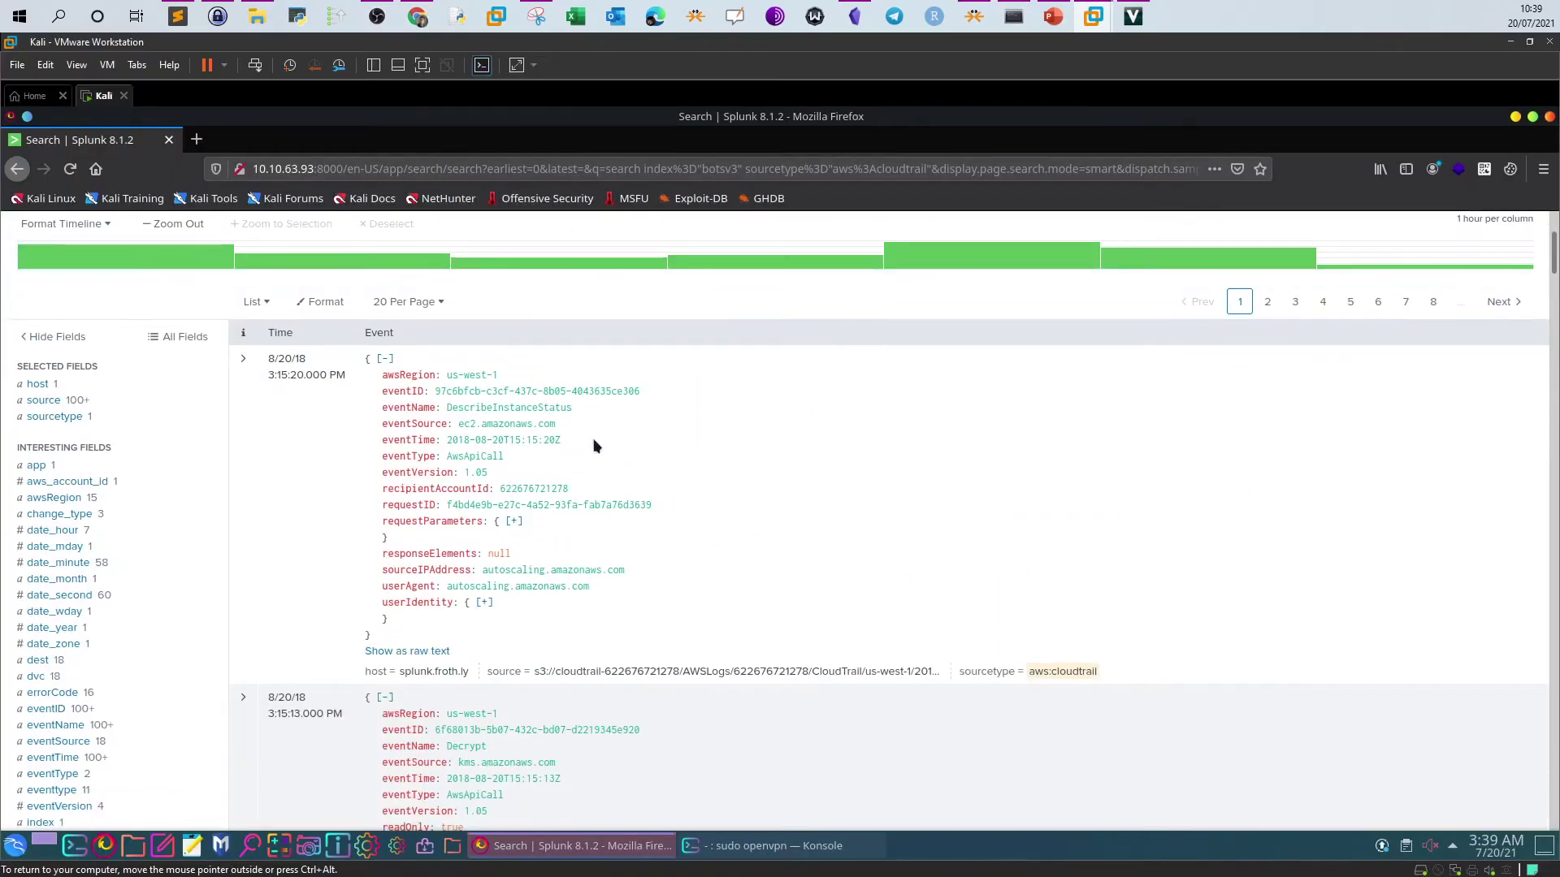
click(415, 652)
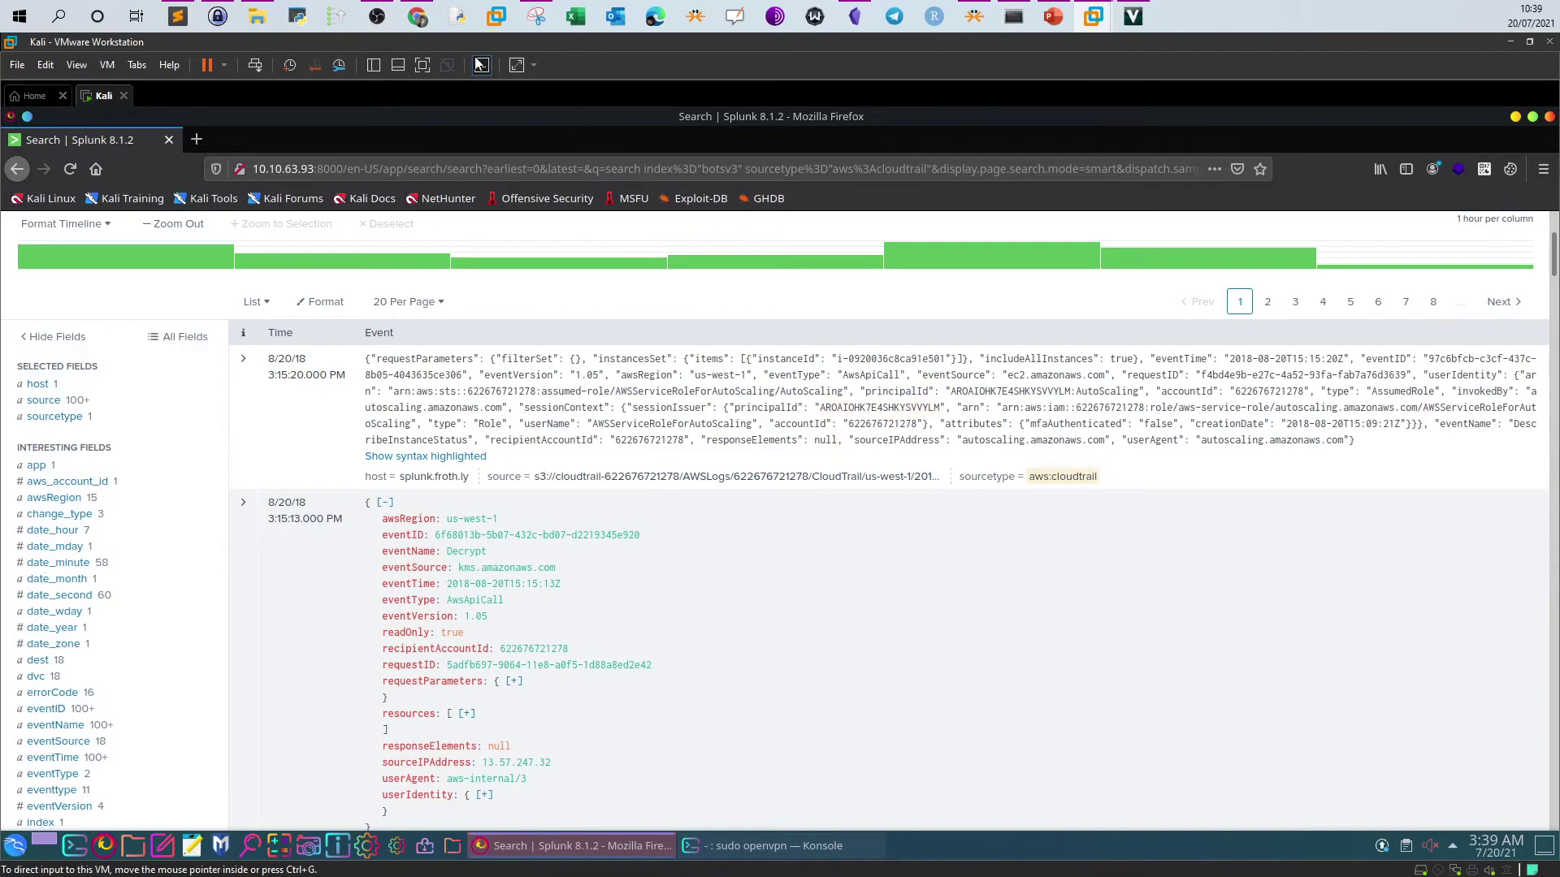
- Switch to the Splunk note in Obsidian and copy index="botsv3" frothlywebcode from the query for the uploaded text file question
click(854, 15)
scroll(860, 385, down, 8)
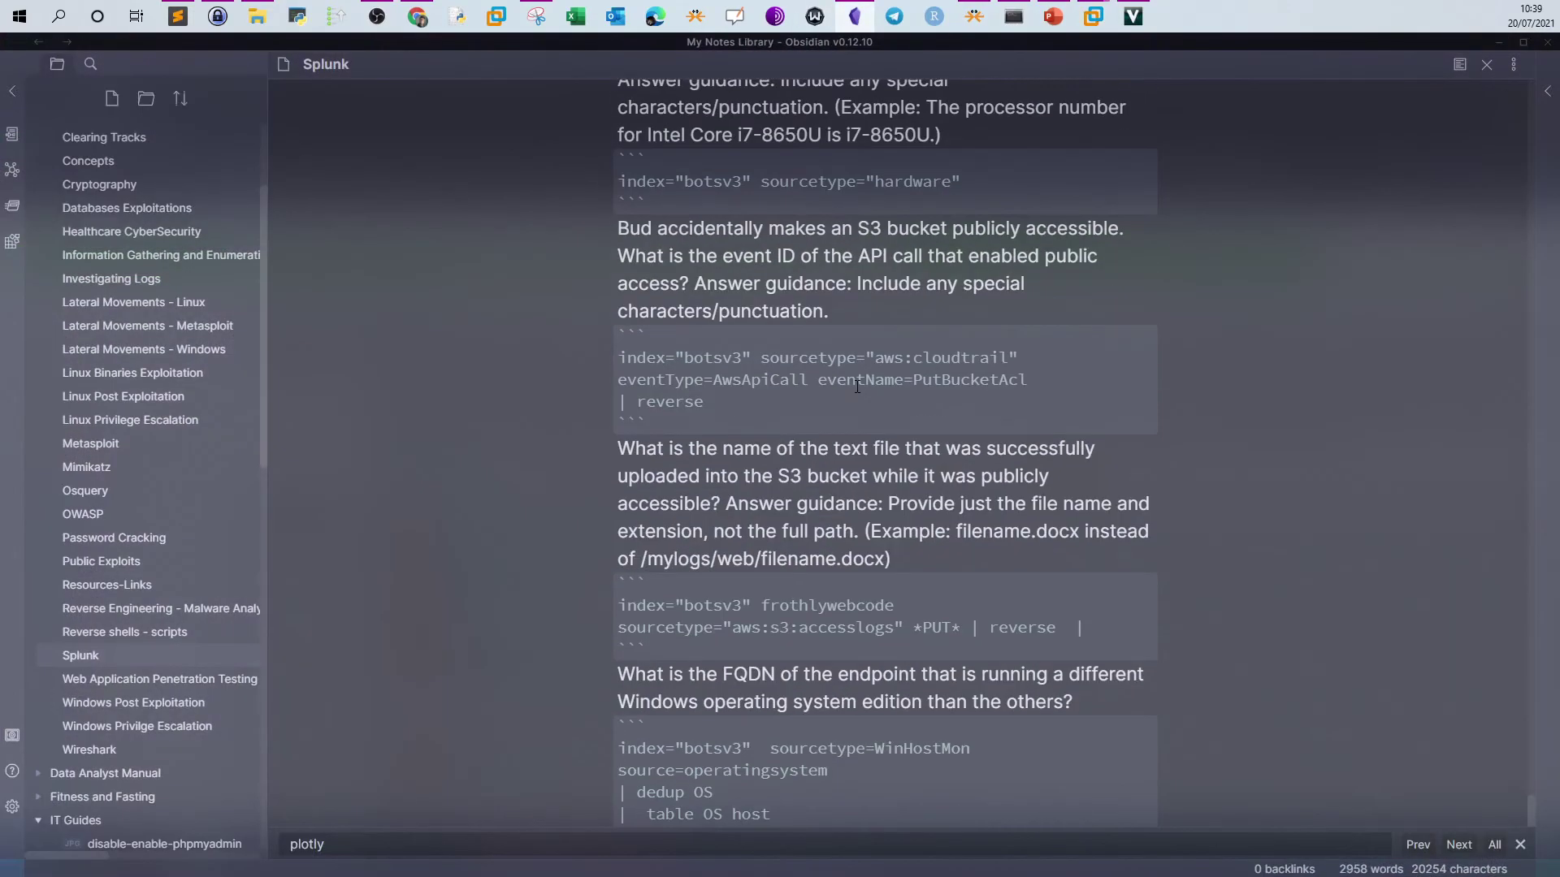
scroll(859, 384, up, 3)
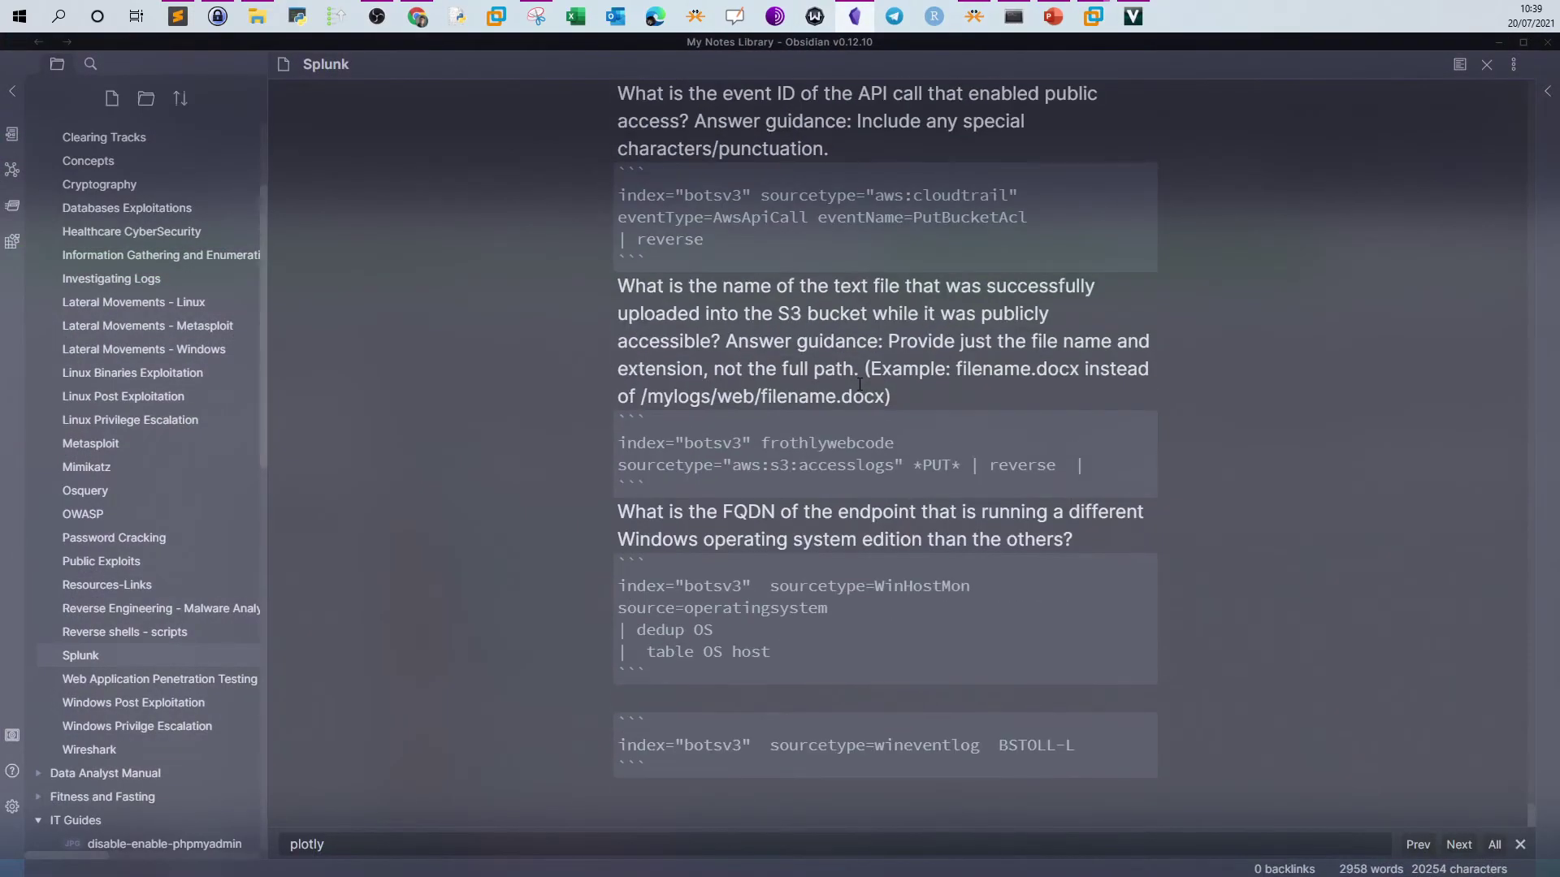
drag(893, 443, 622, 440)
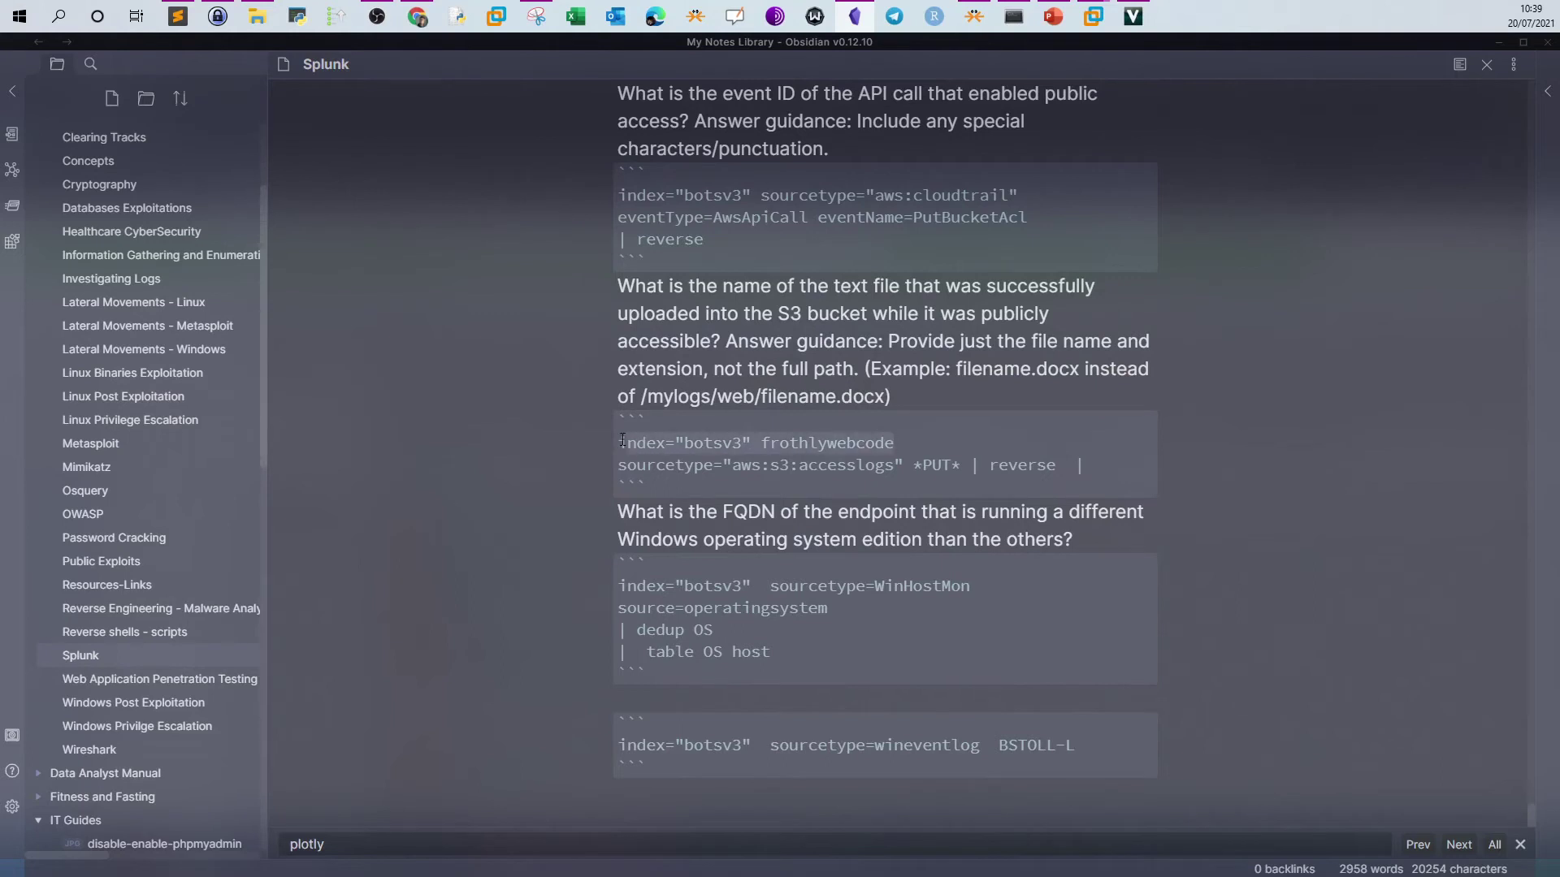
right_click(626, 439)
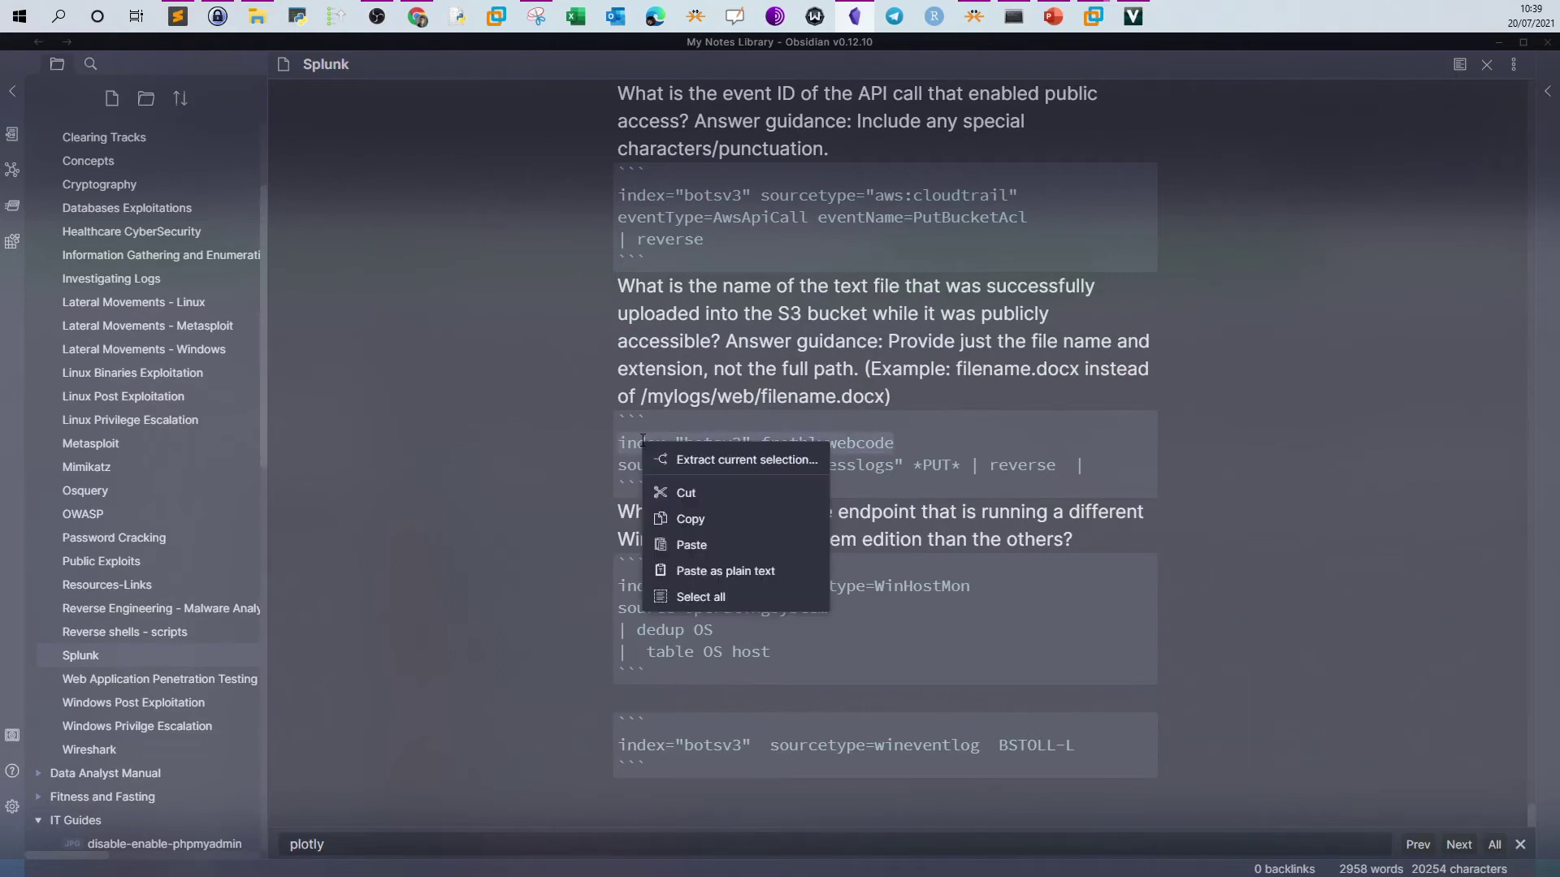
click(662, 515)
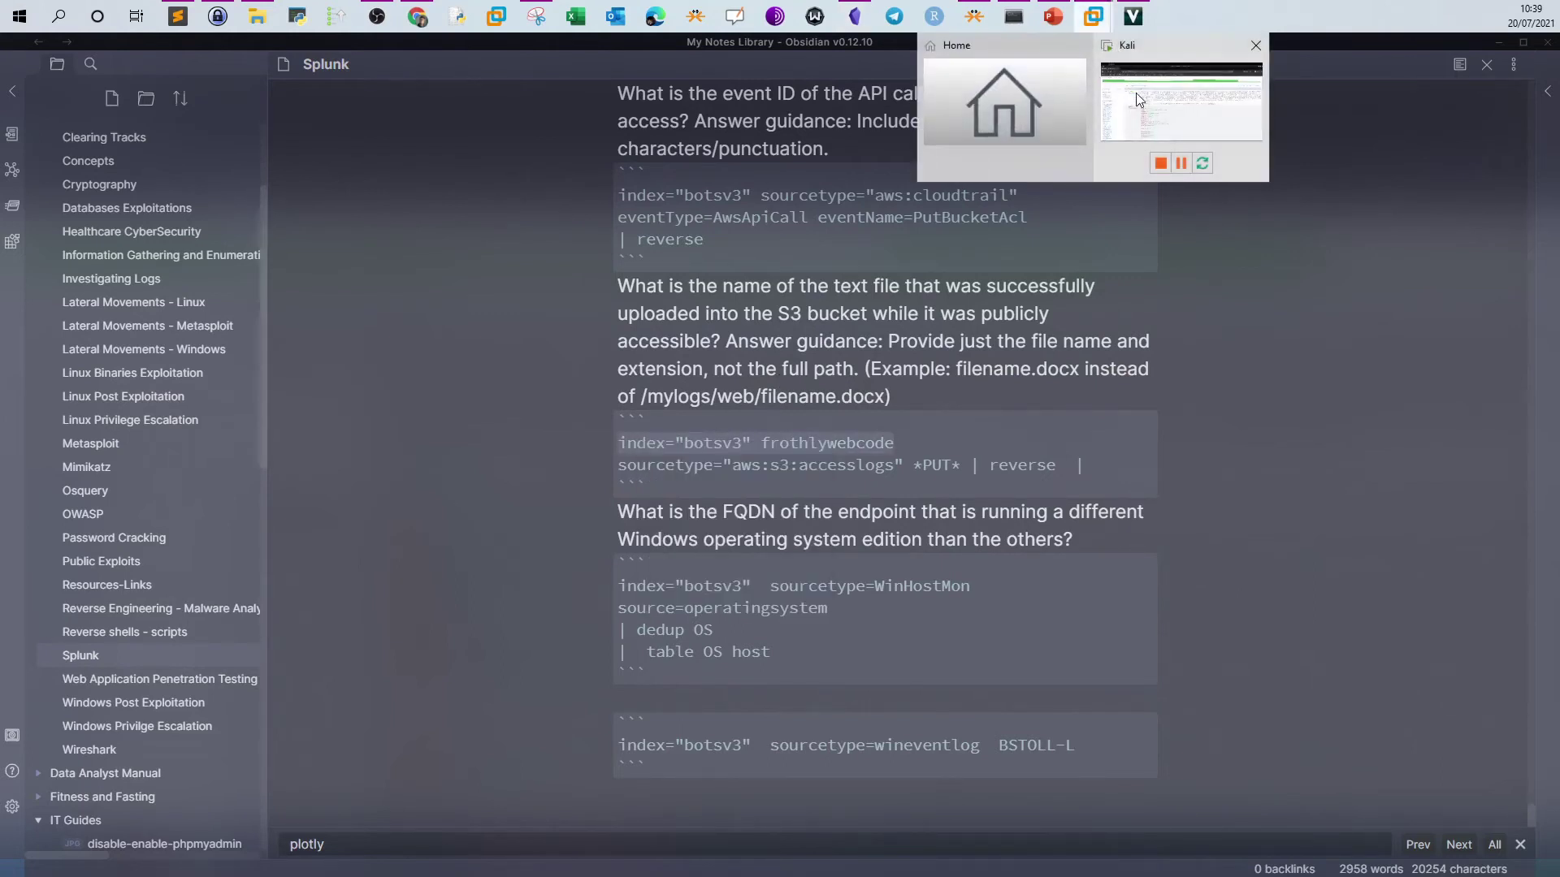
- Return to Splunk in the Kali virtual machine, replace the query with index="botsv3" frothlywebcode and run the search
click(1136, 92)
click(381, 351)
key(ctrl+a)
key(ctrl+v)
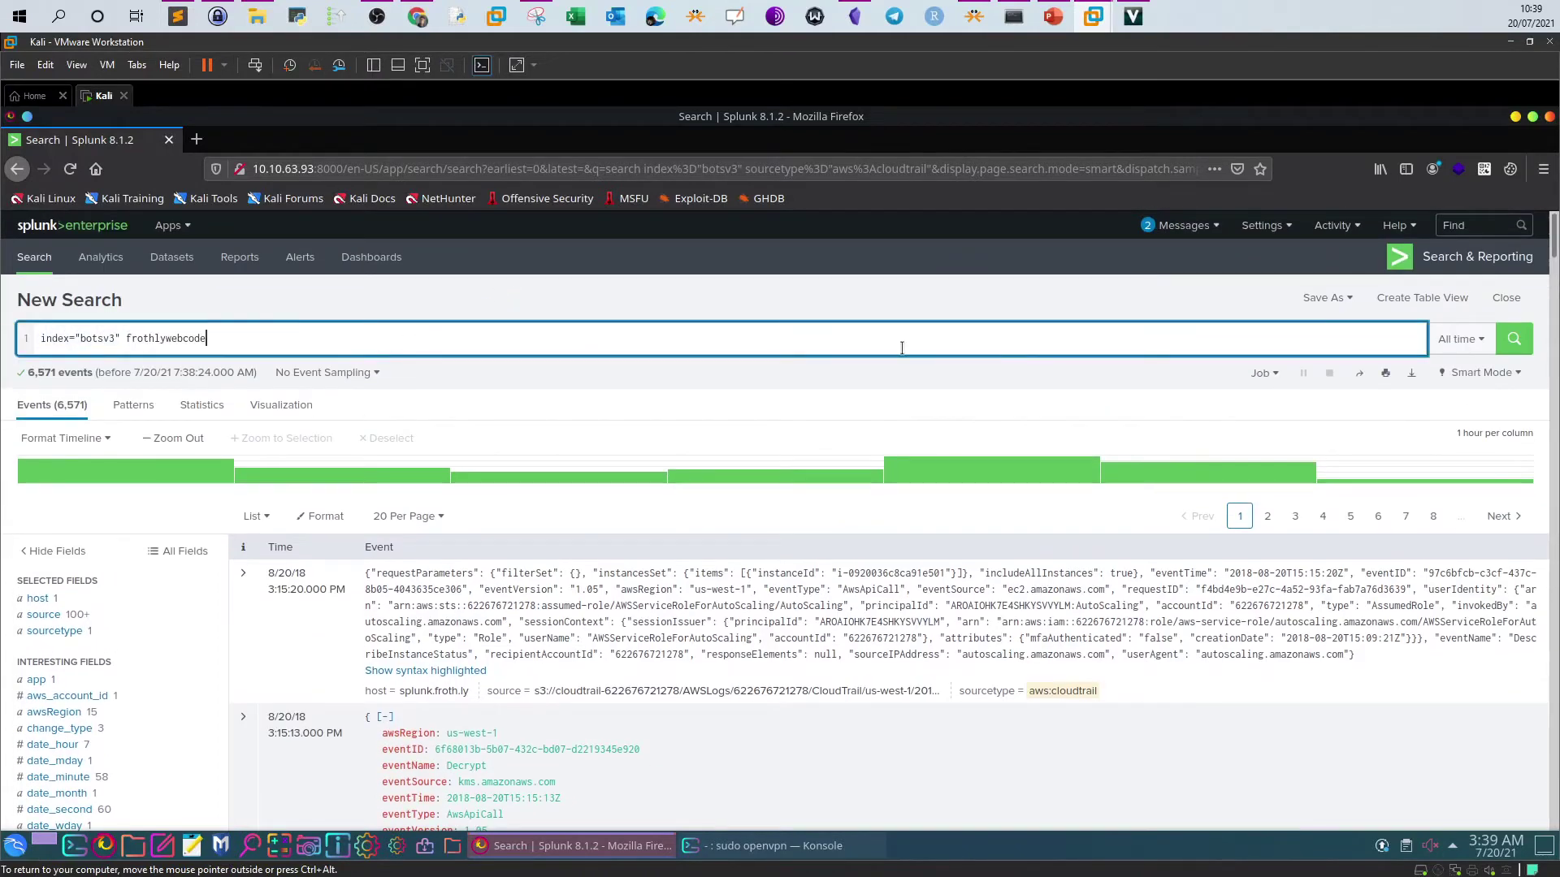
key(Return)
click(1514, 339)
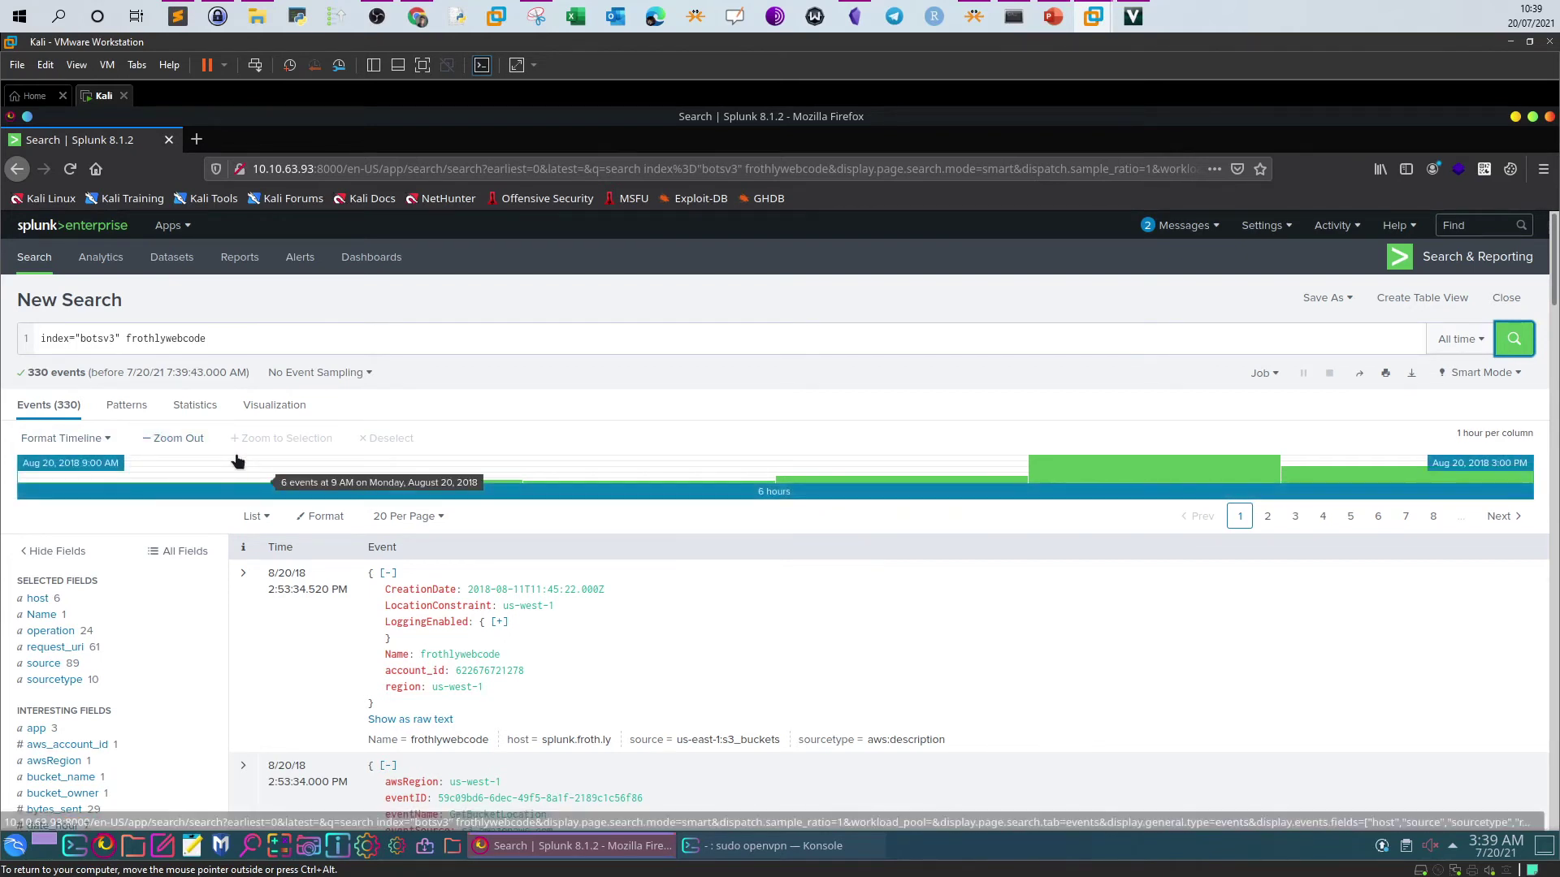
scroll(244, 459, down, 2)
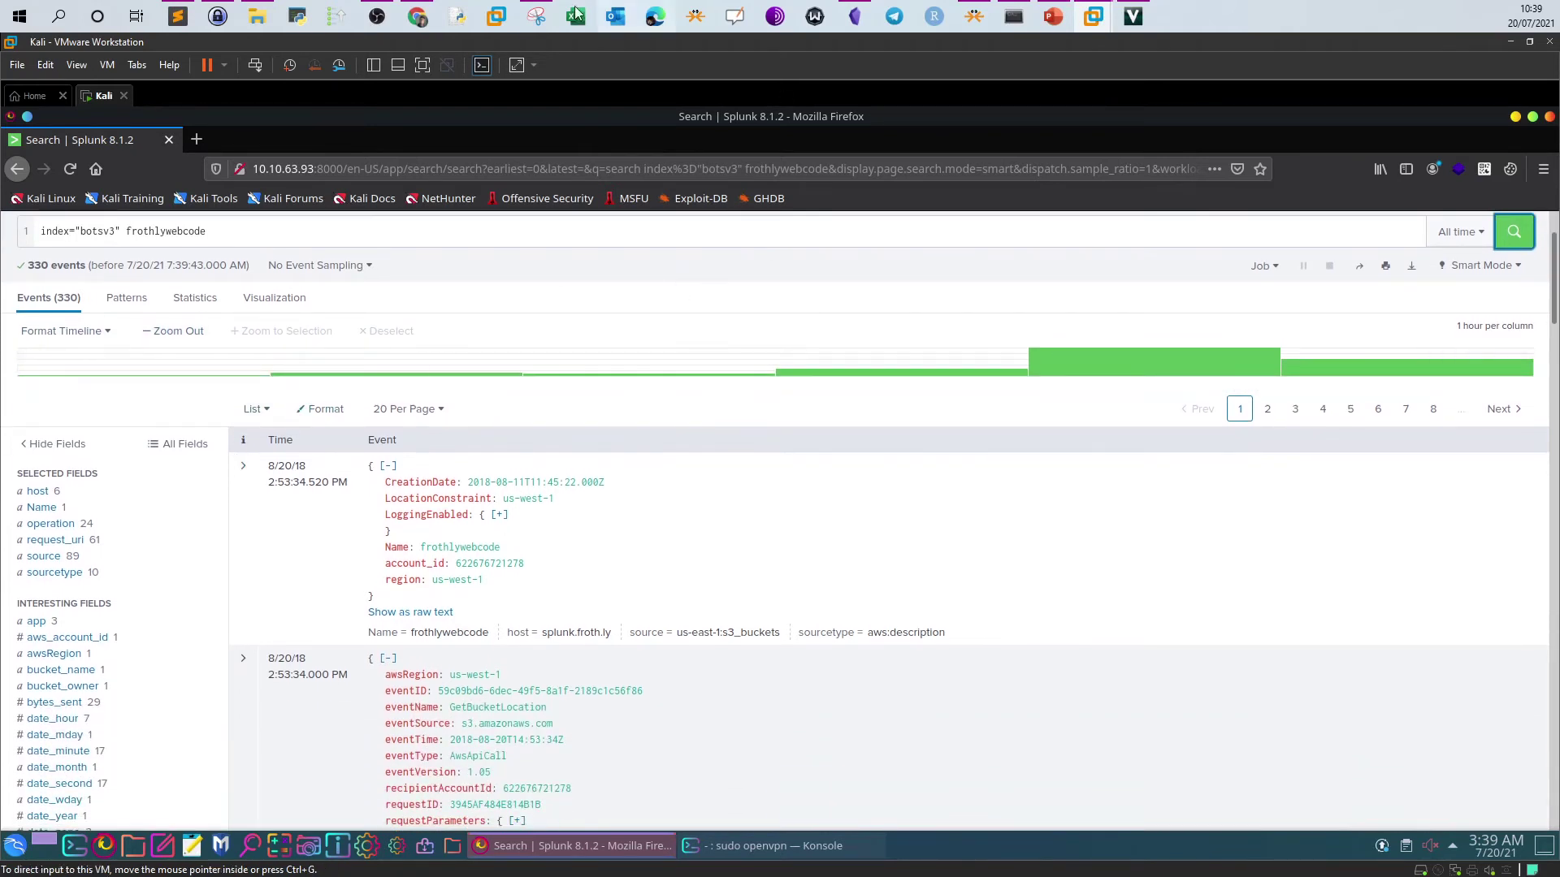
- Switch to Chrome and check the operation name on the PutObject documentation page
click(417, 16)
click(1021, 46)
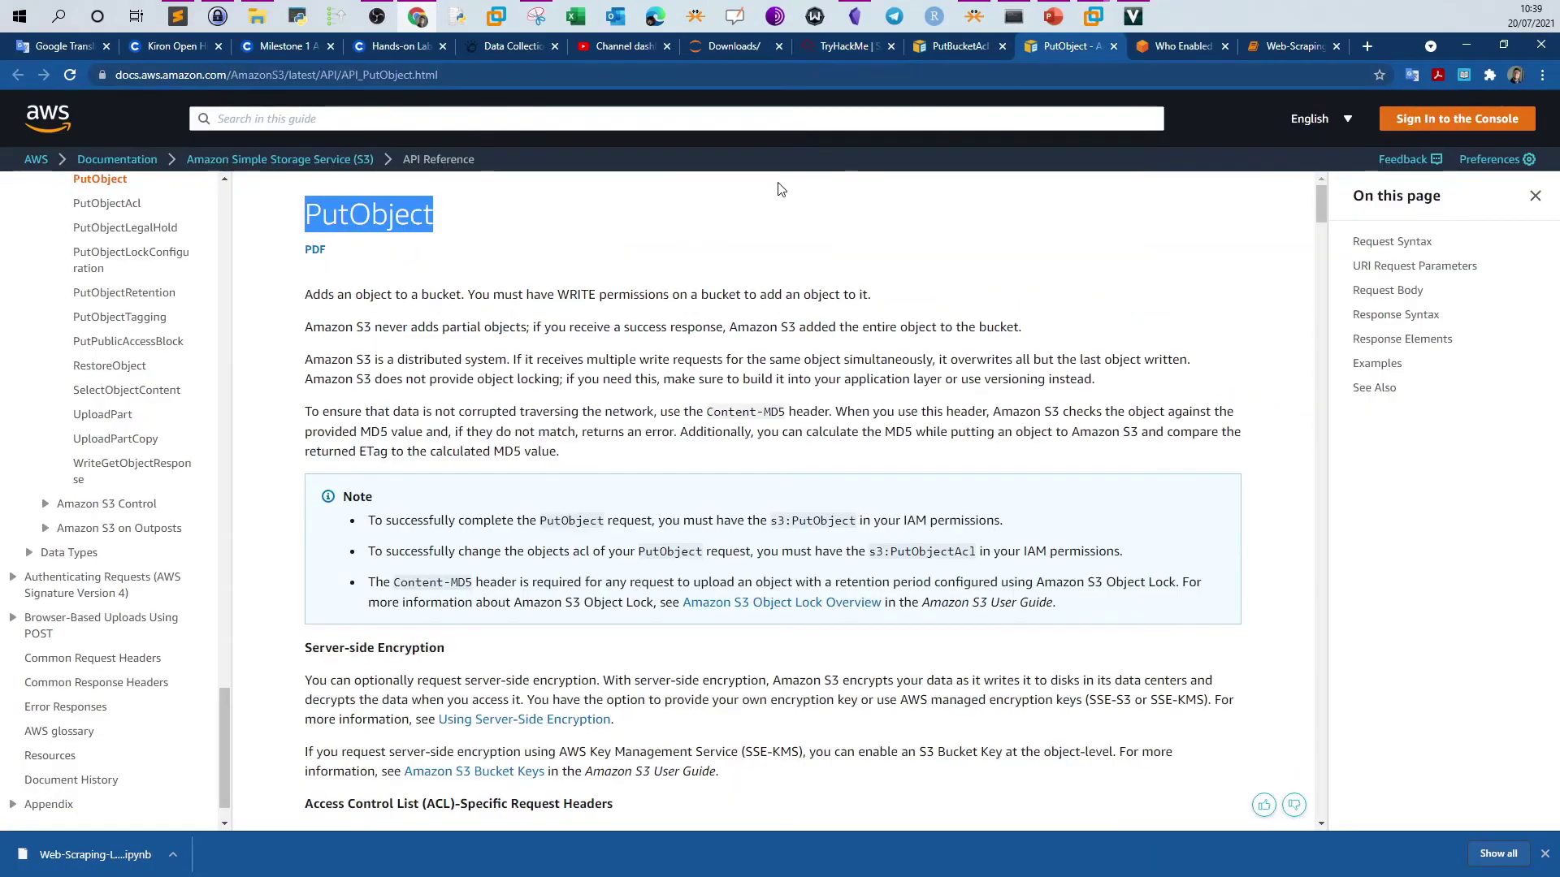
click(756, 207)
double_click(330, 222)
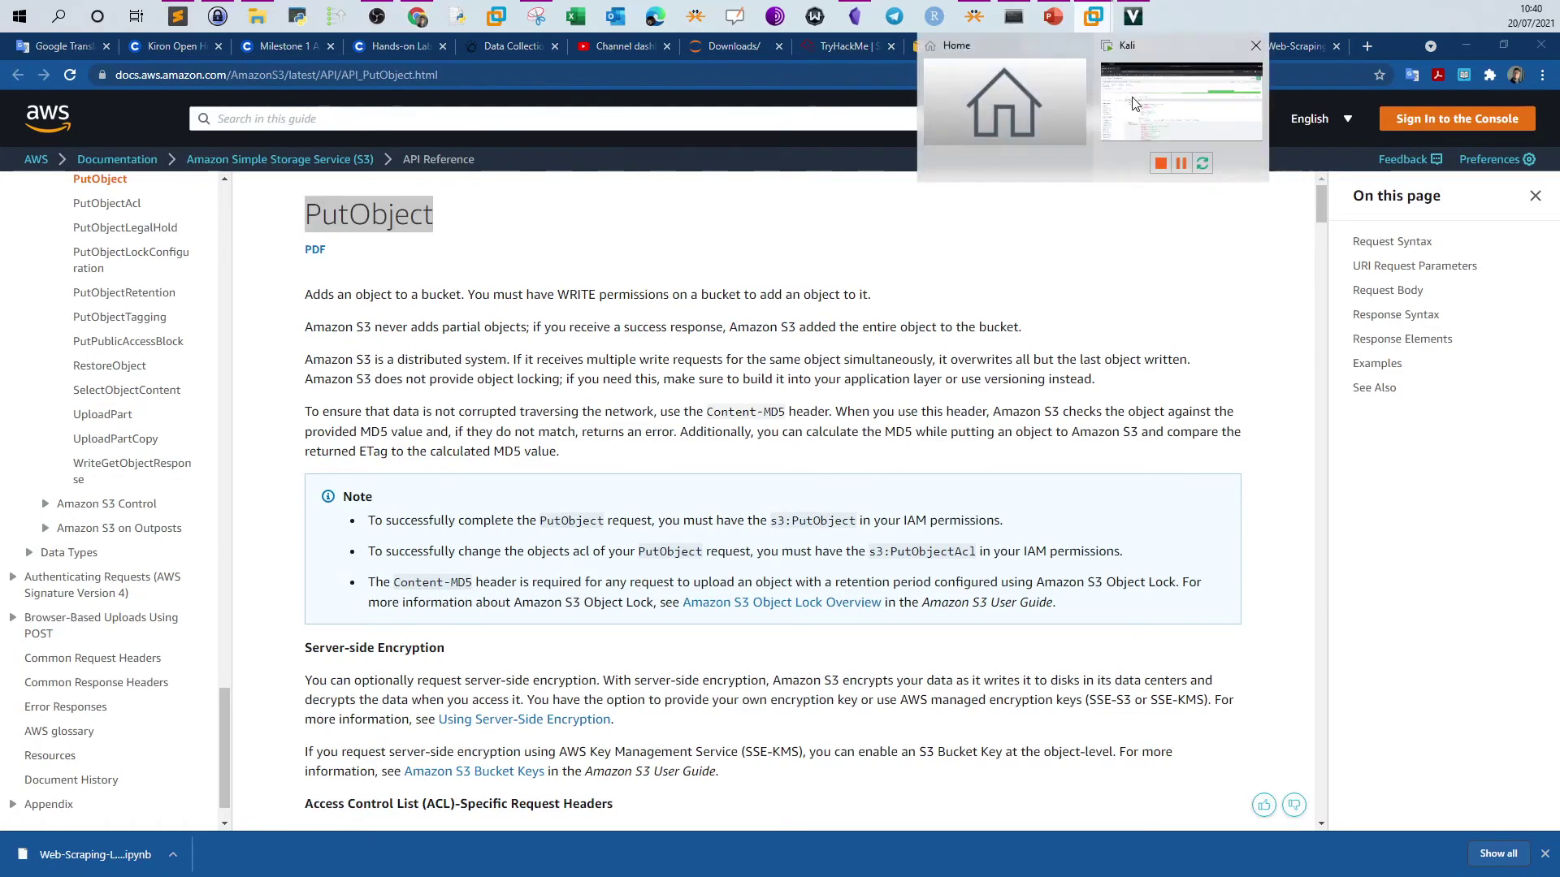
- Return to Splunk, inspect the http_status field's values and filter the frothlywebcode events to status 200
click(1093, 17)
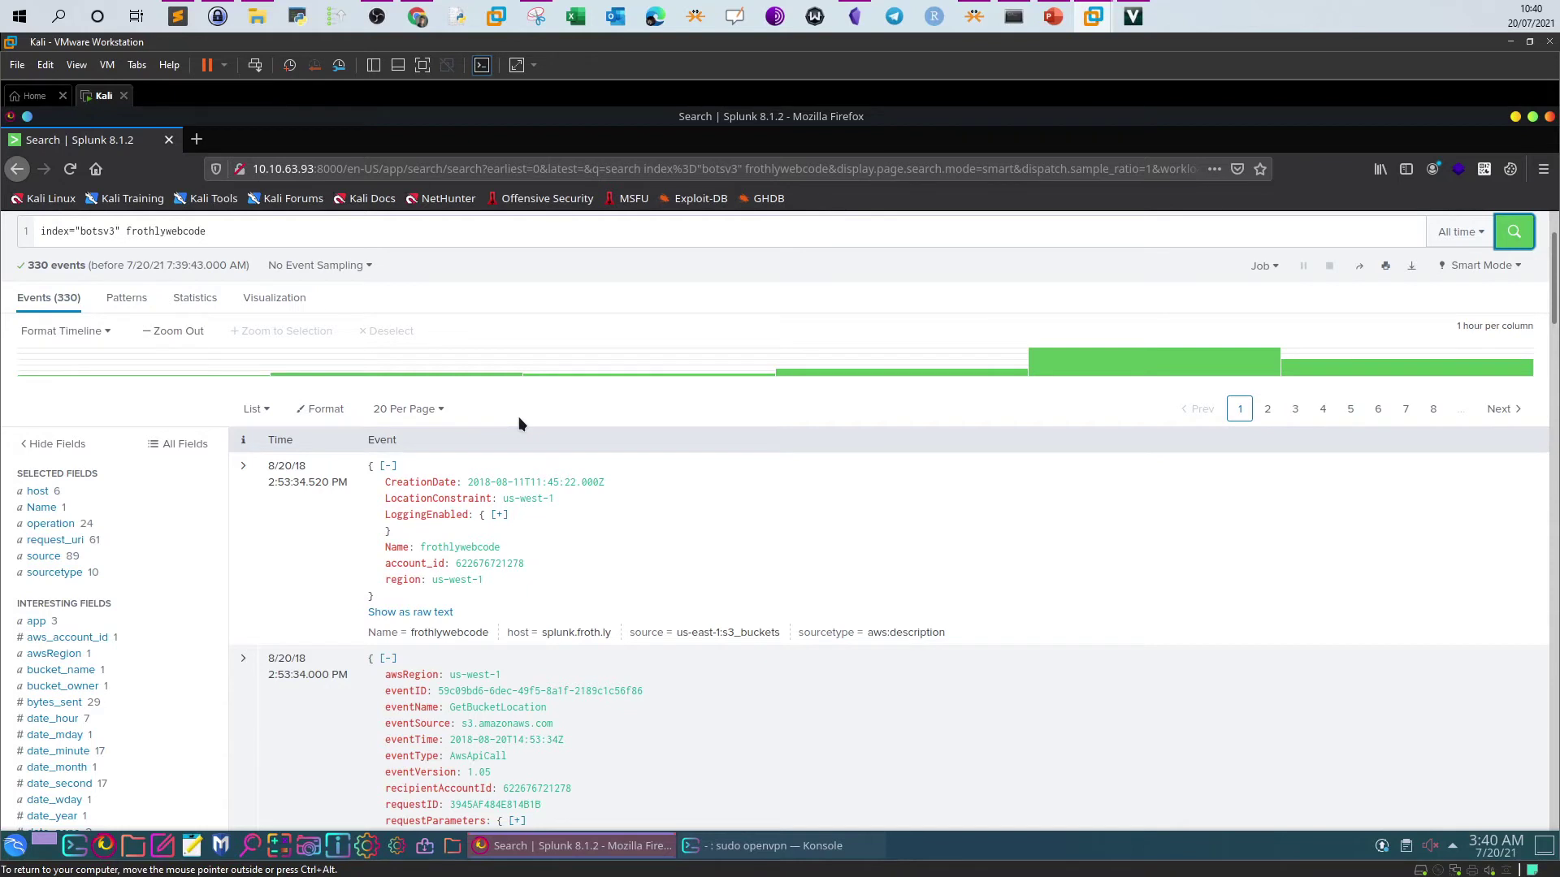
scroll(90, 587, down, 2)
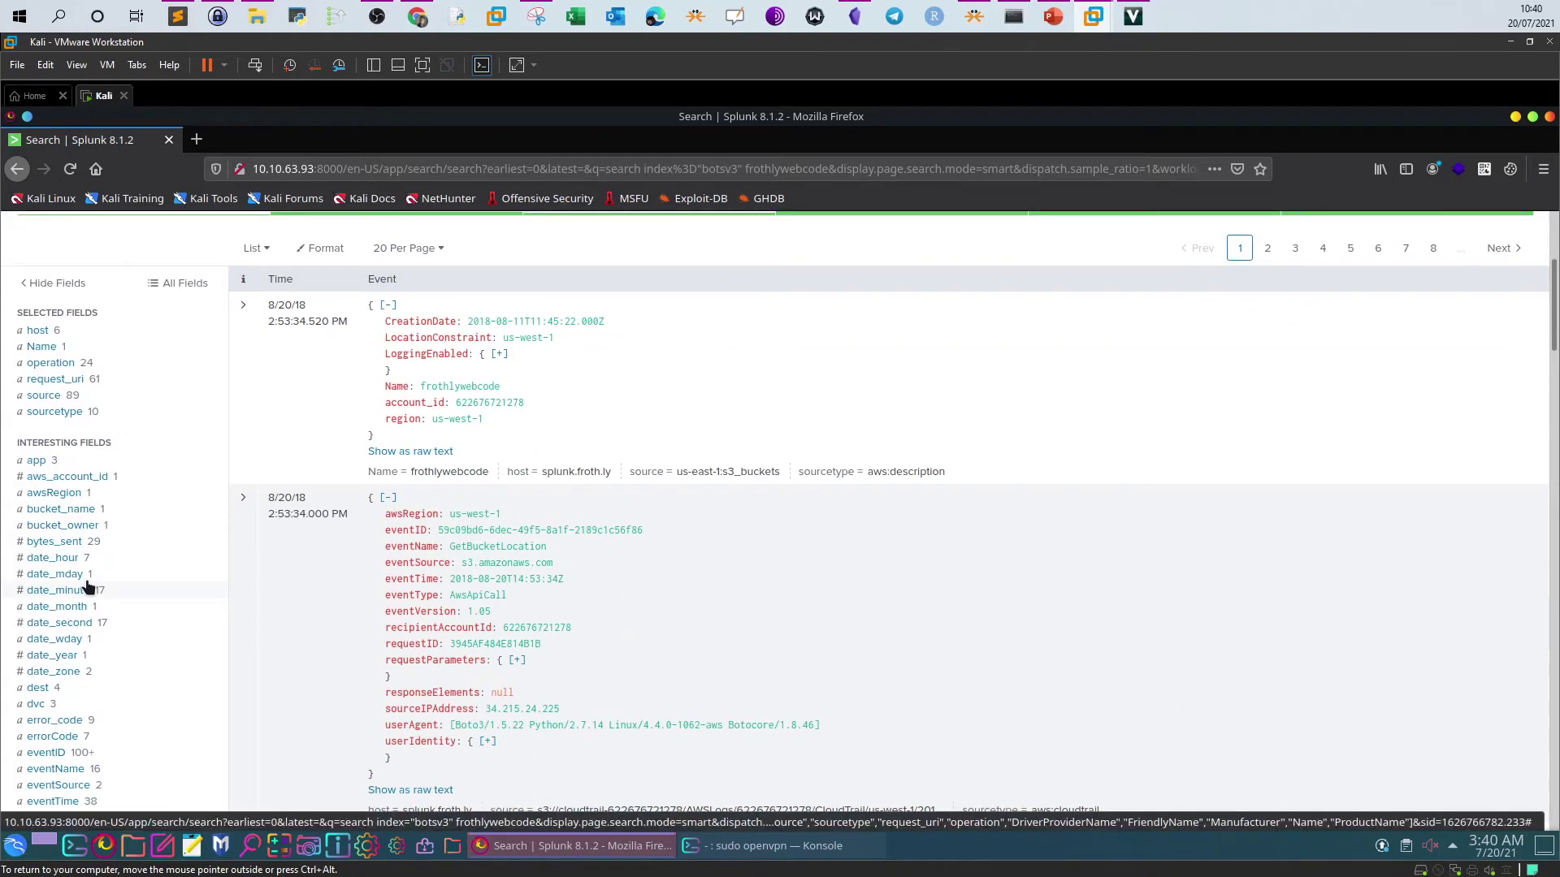
scroll(90, 586, down, 2)
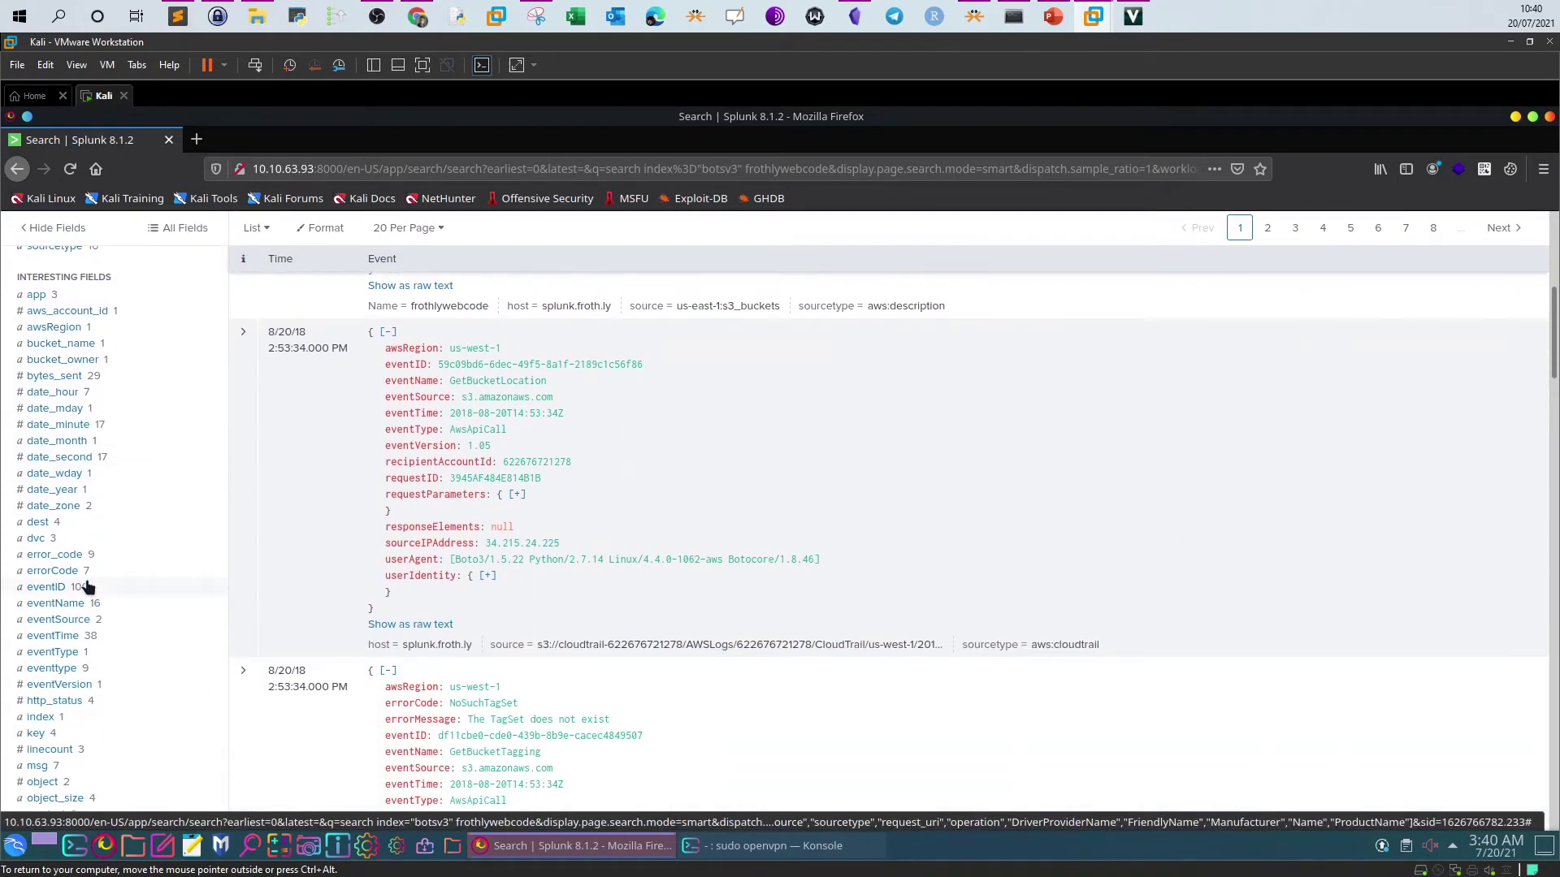
scroll(86, 587, down, 1)
click(67, 647)
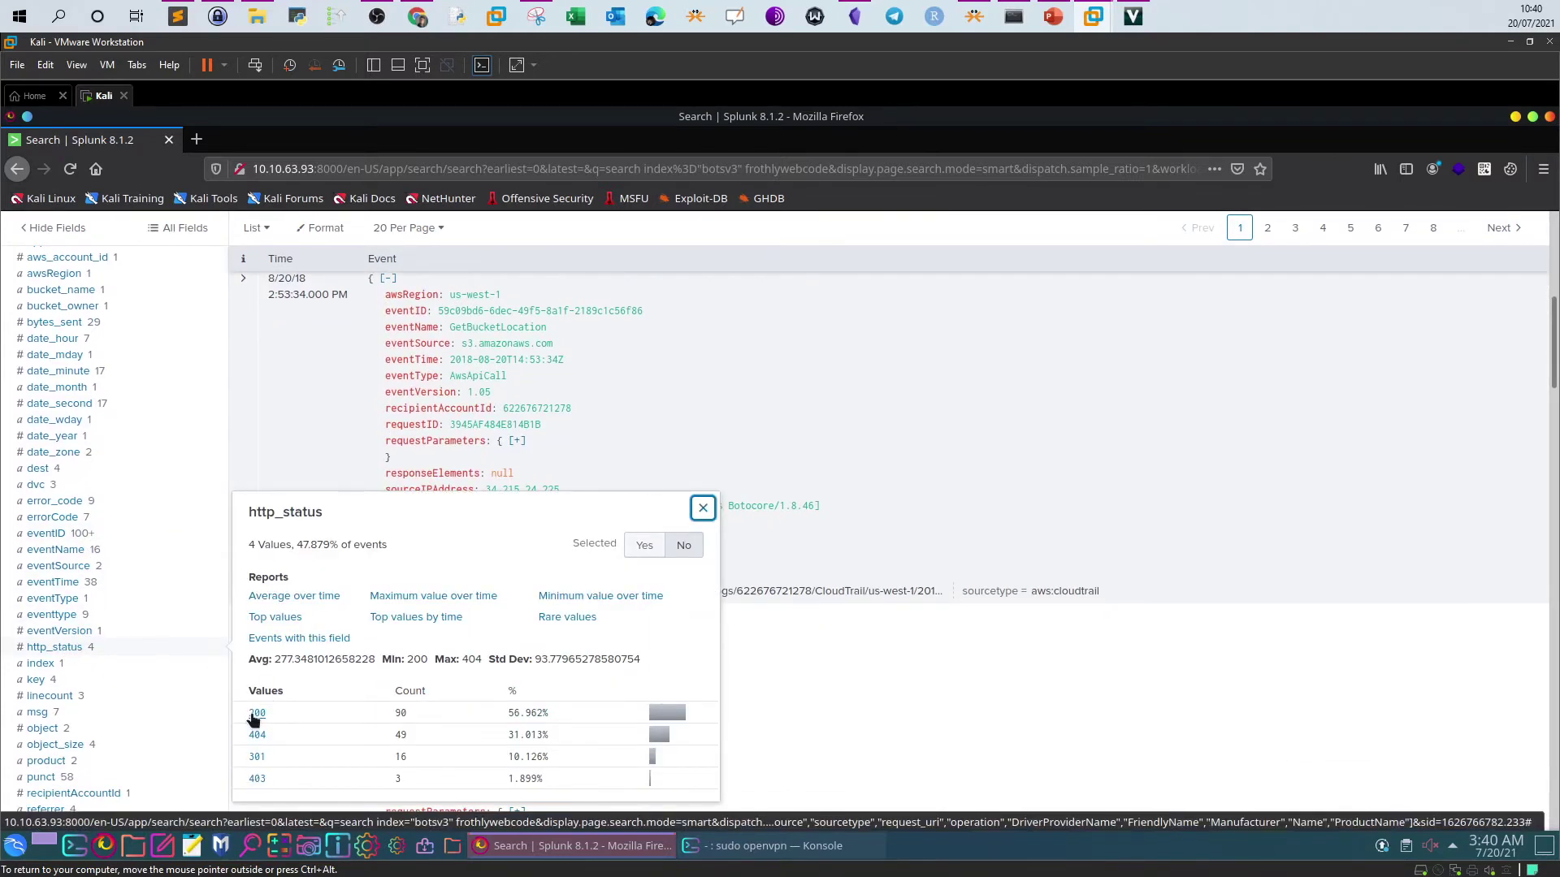
click(702, 508)
scroll(143, 658, down, 1)
scroll(142, 659, down, 1)
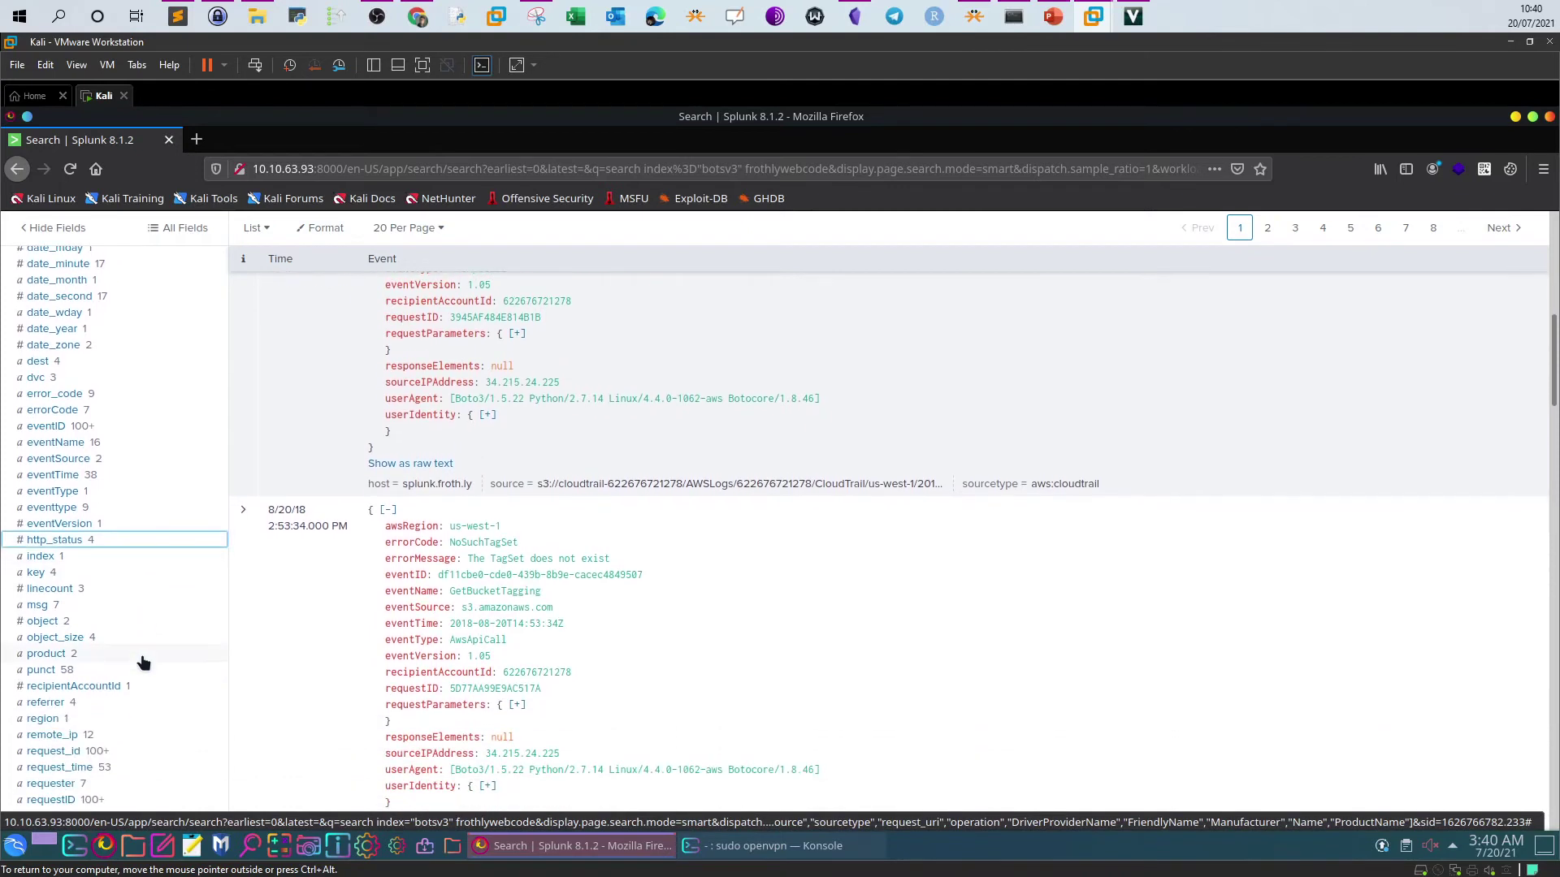
click(69, 540)
click(257, 606)
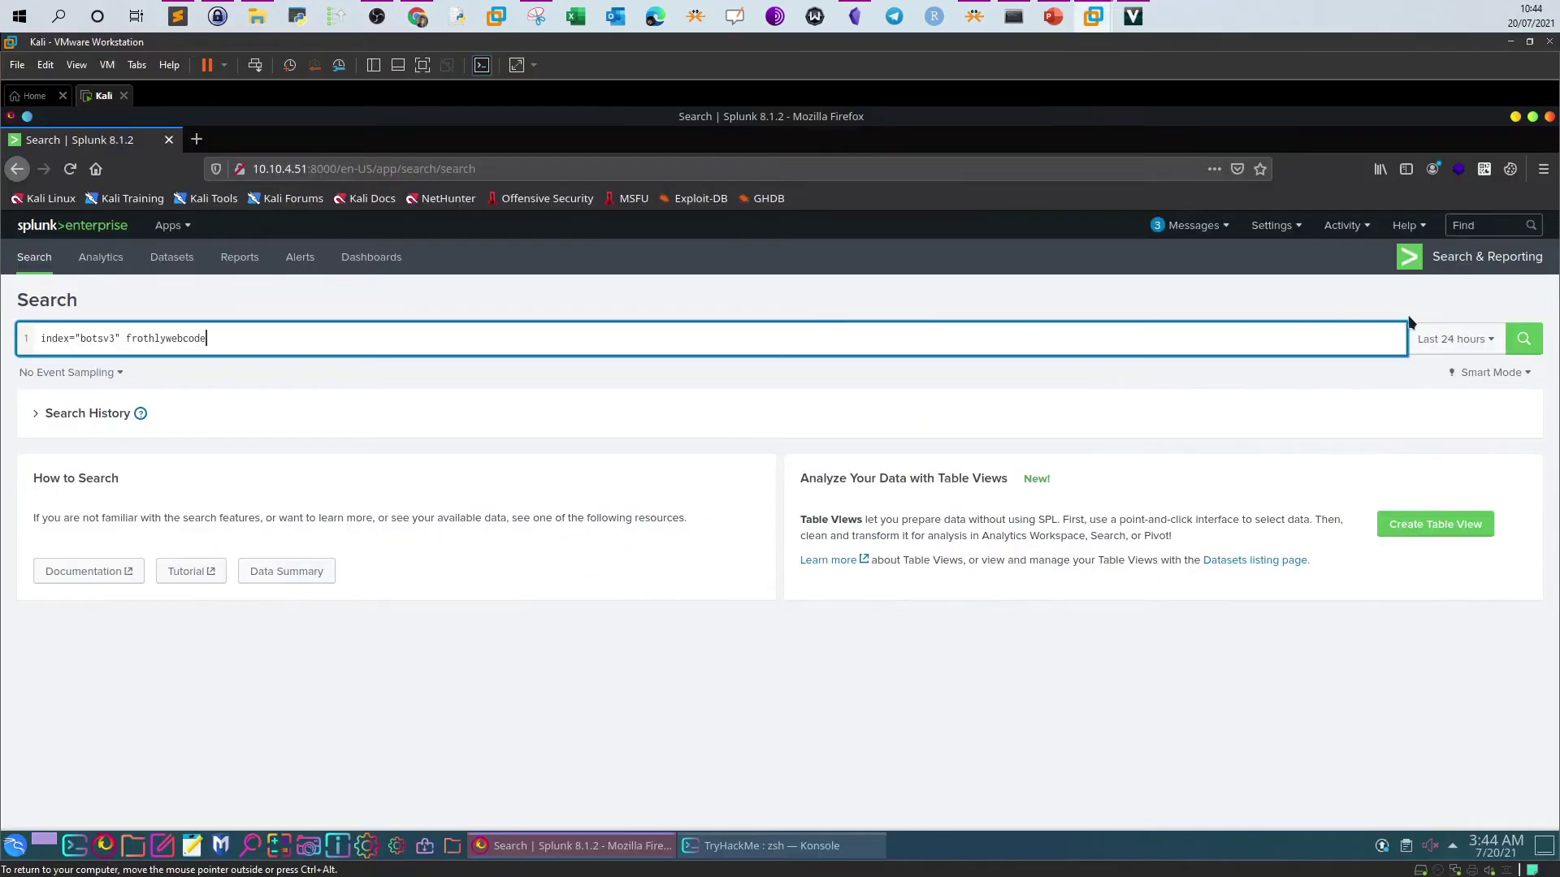
- Set the time range to All time and run the search index="botsv3" frothlywebcode
click(1451, 339)
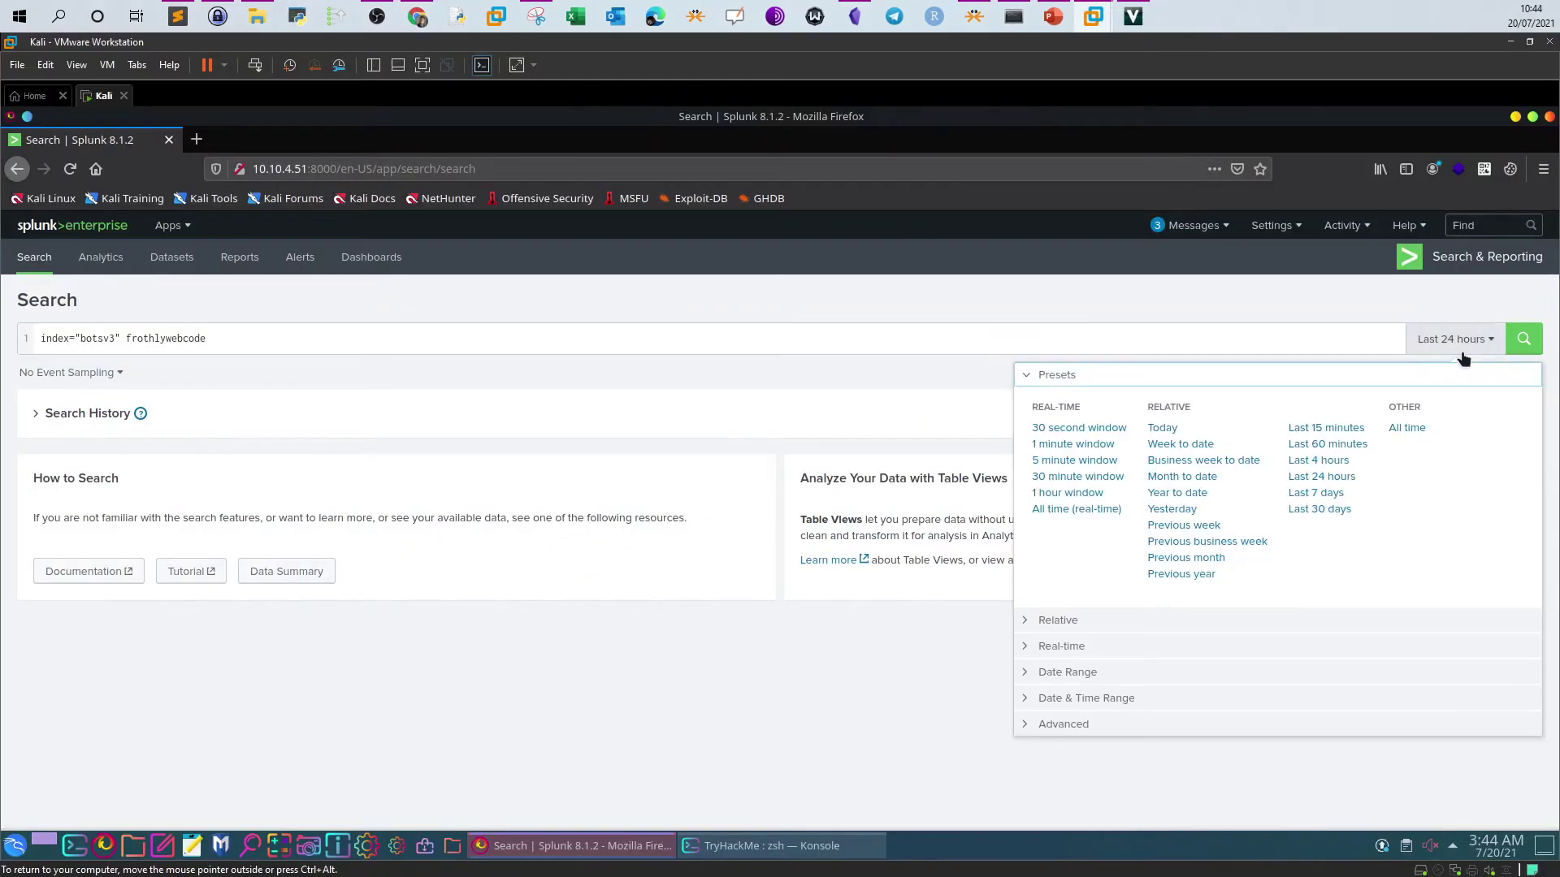
click(1397, 431)
key(Tab)
key(Return)
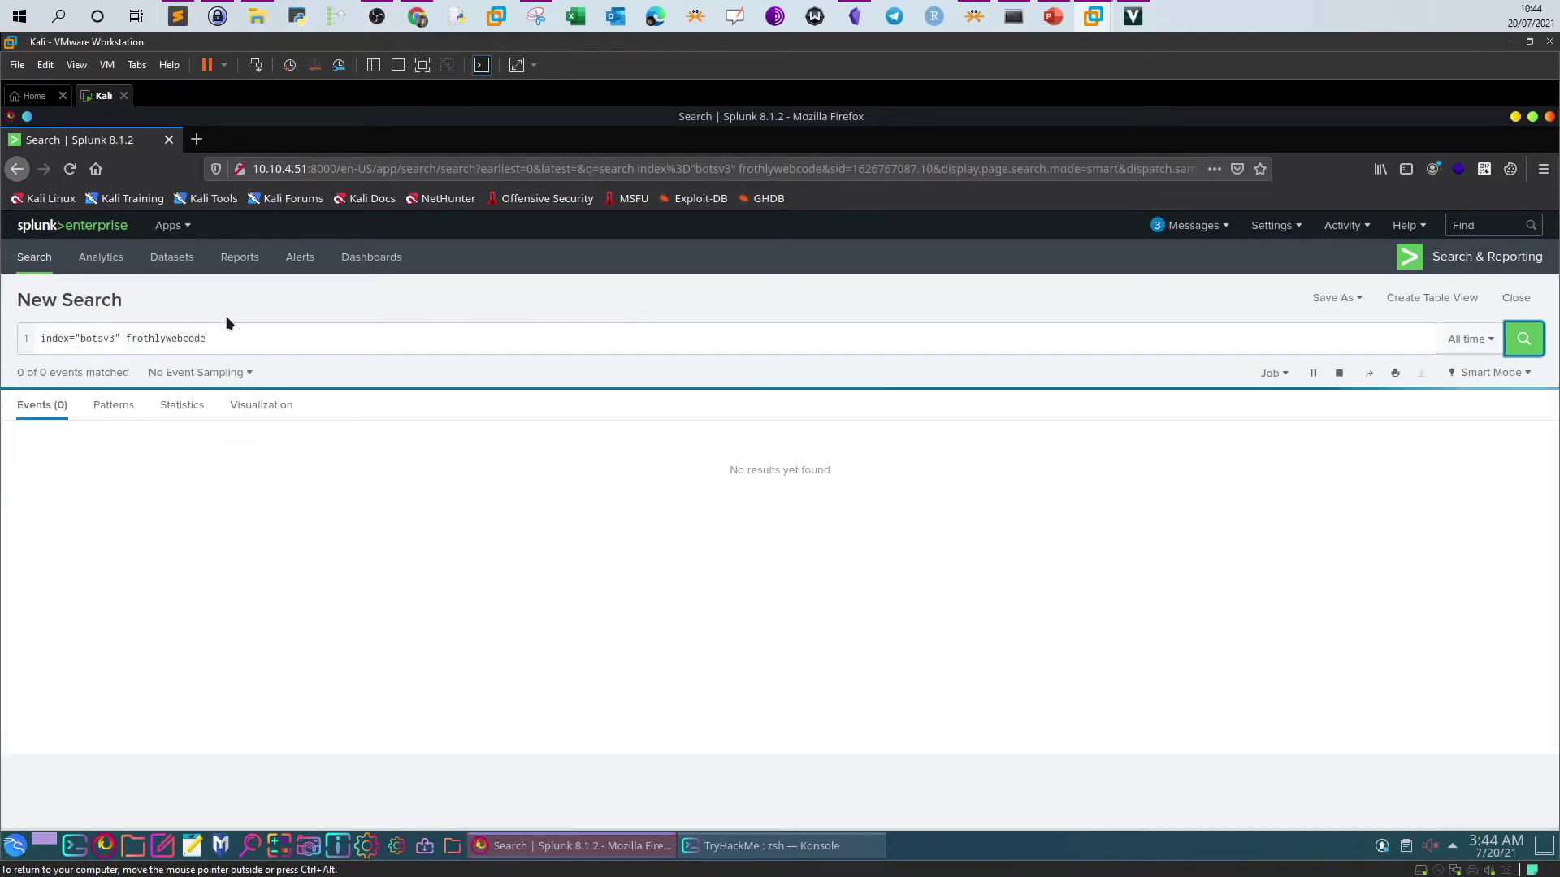
drag(120, 340, 89, 347)
click(189, 344)
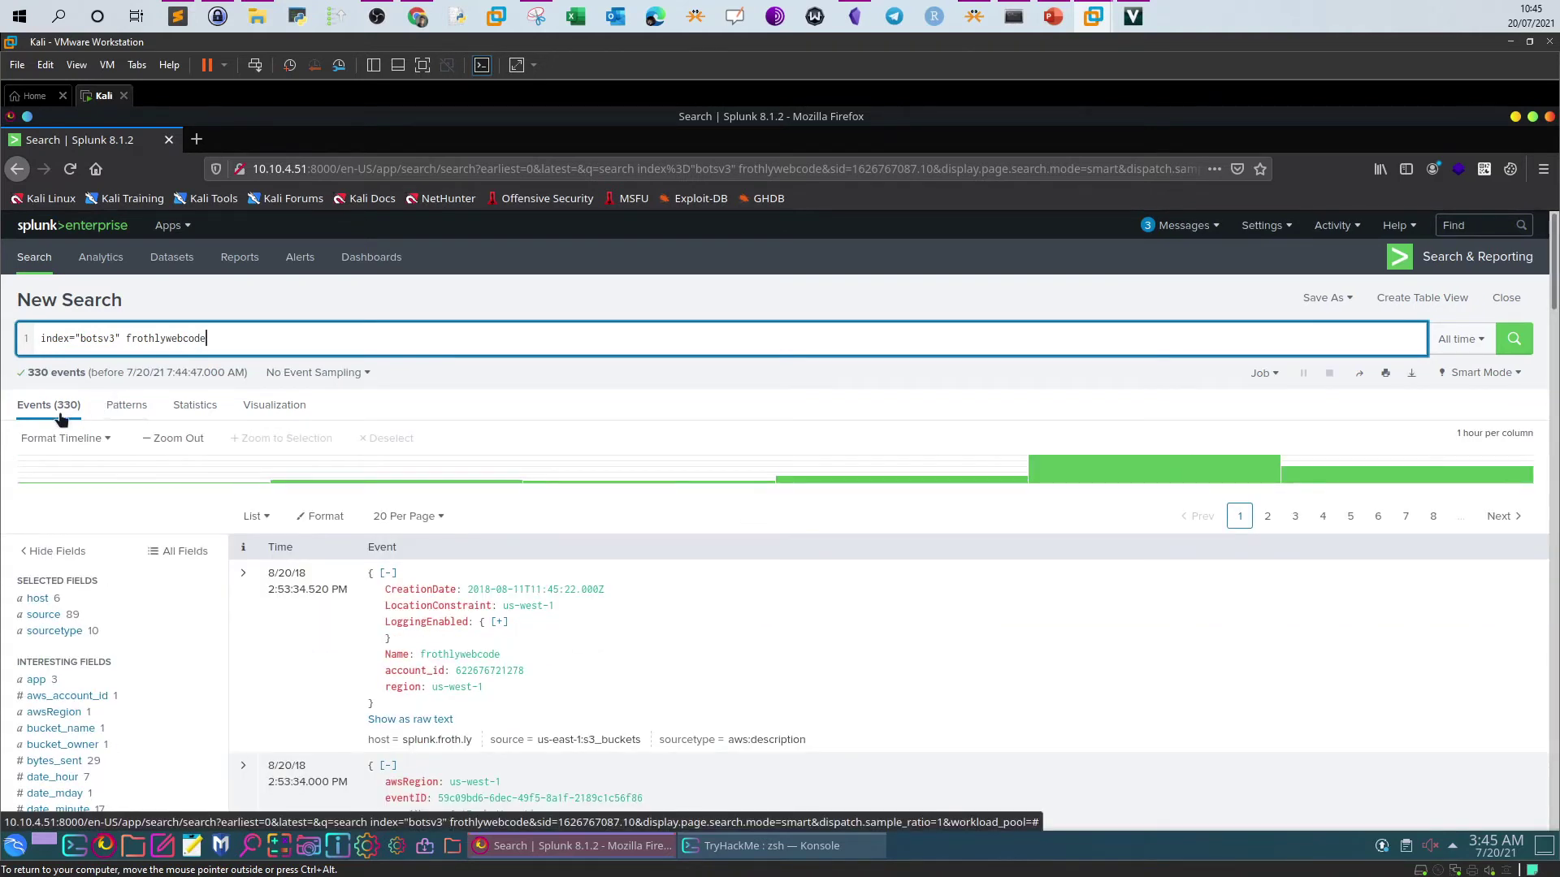
- Filter the frothlywebcode events to the aws:s3:accesslogs source type and look through the results
scroll(61, 416, down, 2)
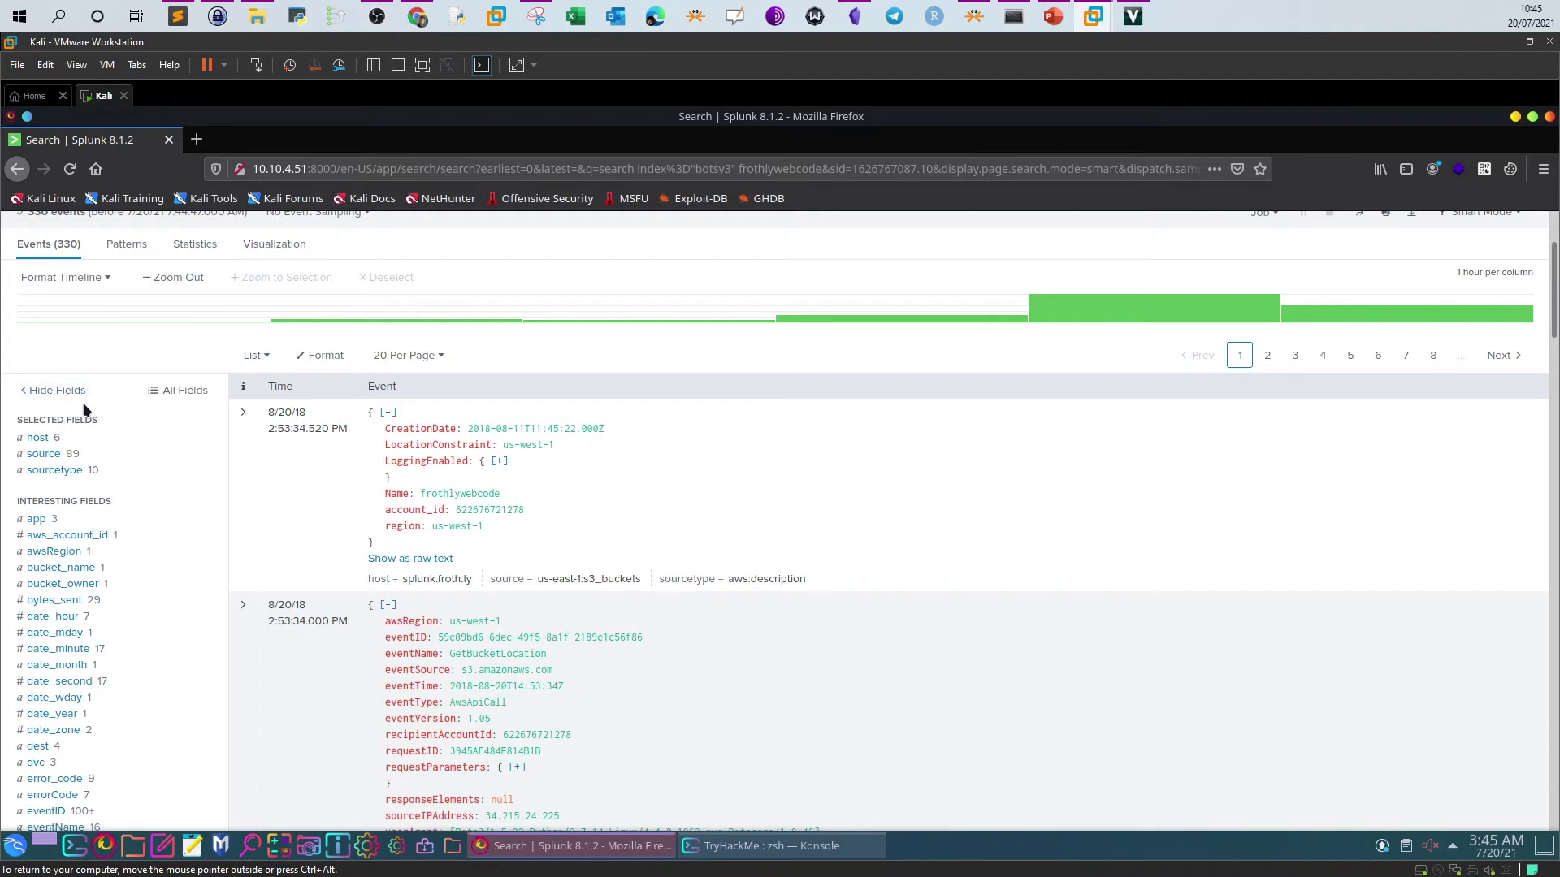
click(55, 470)
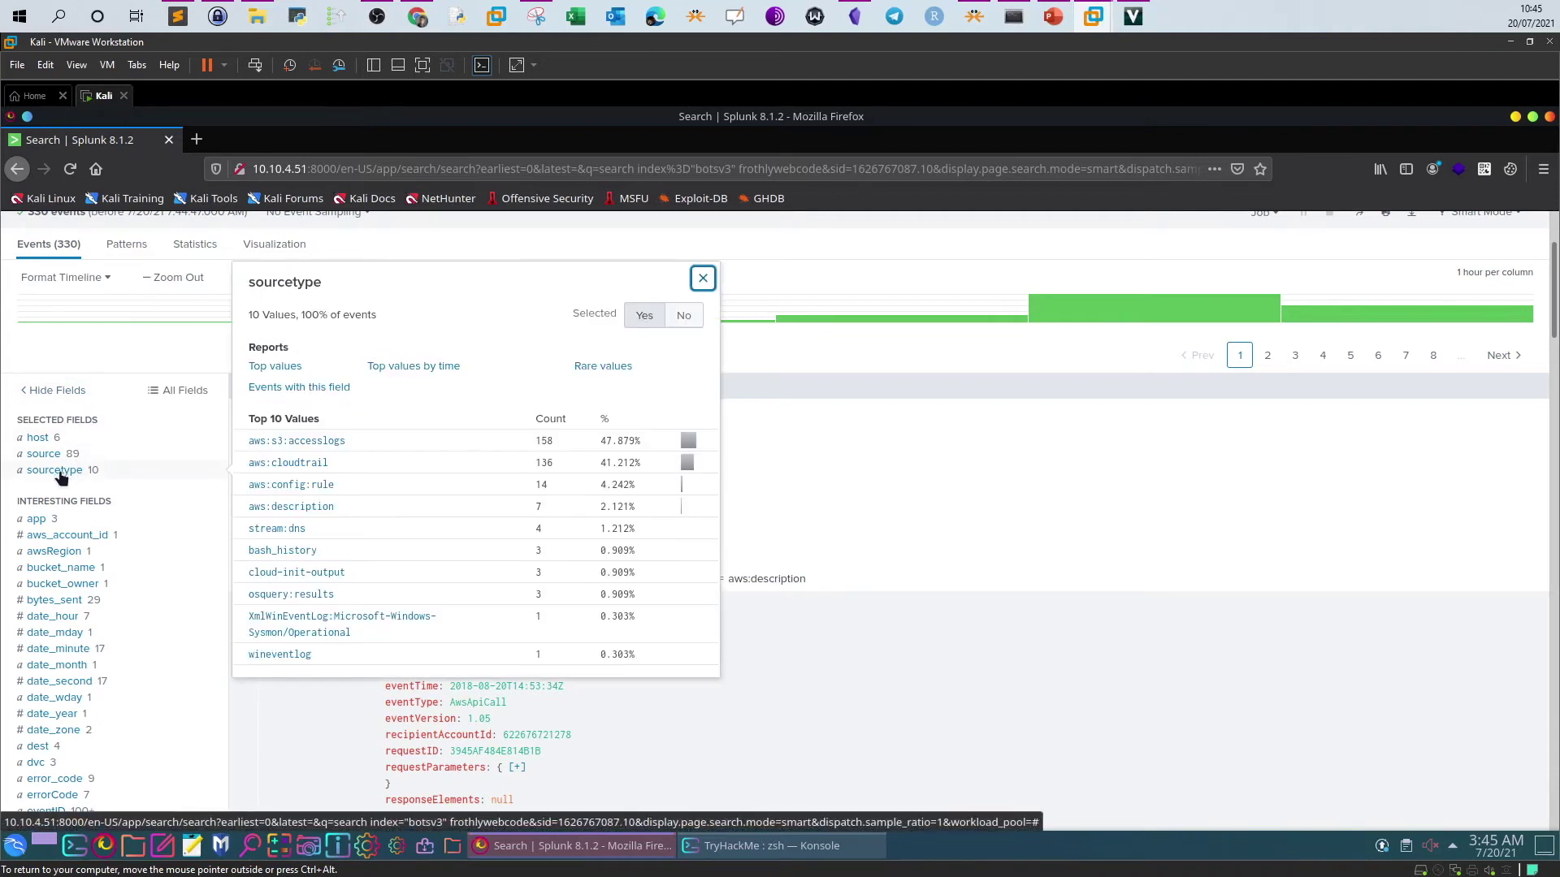
click(298, 443)
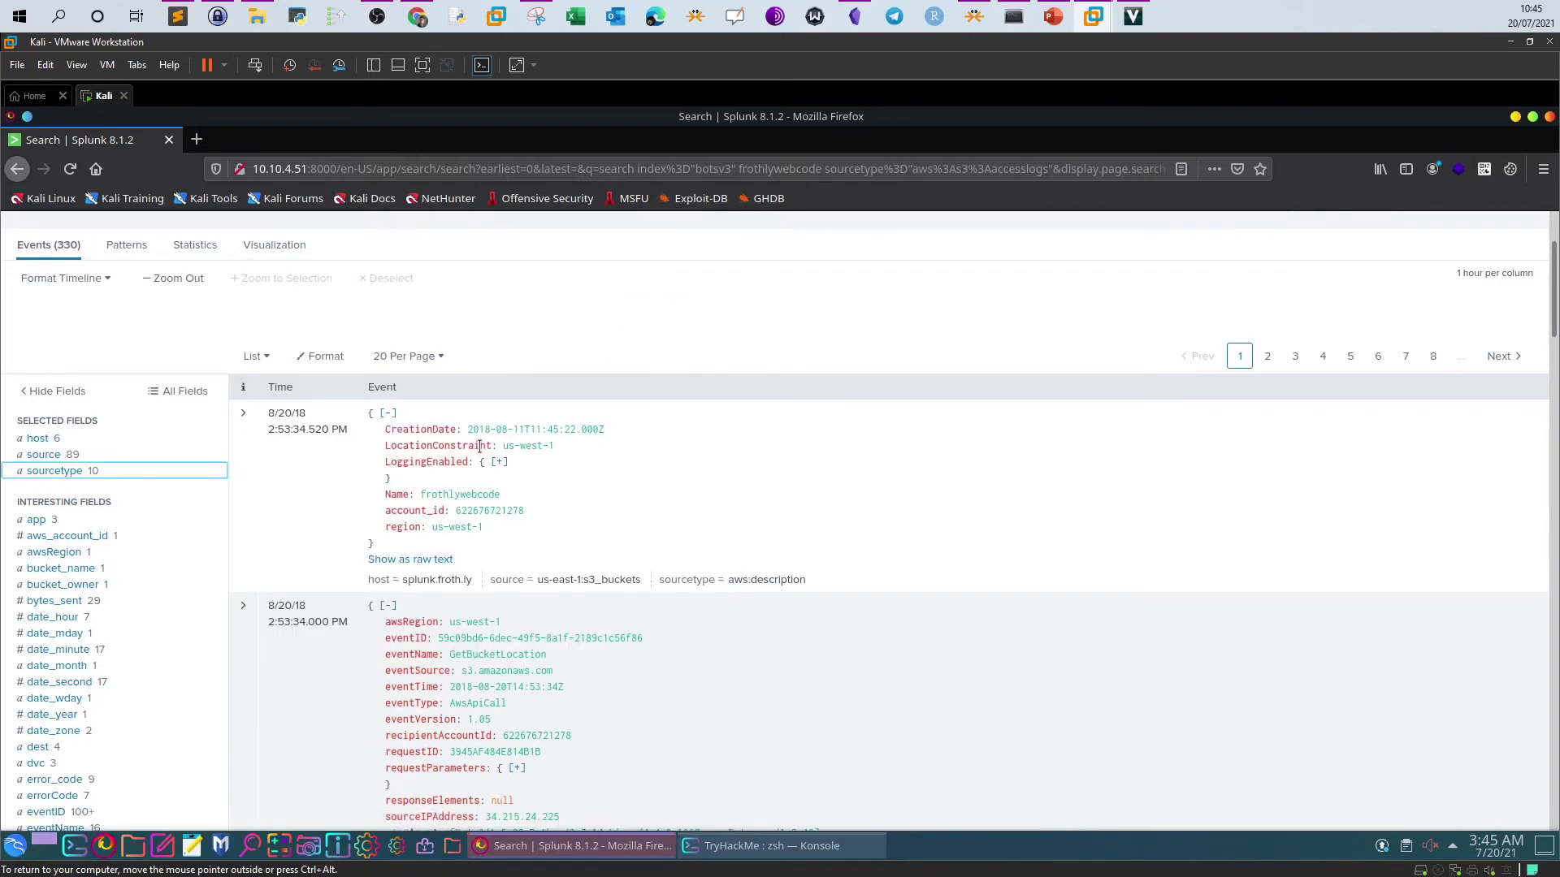
scroll(443, 410, up, 3)
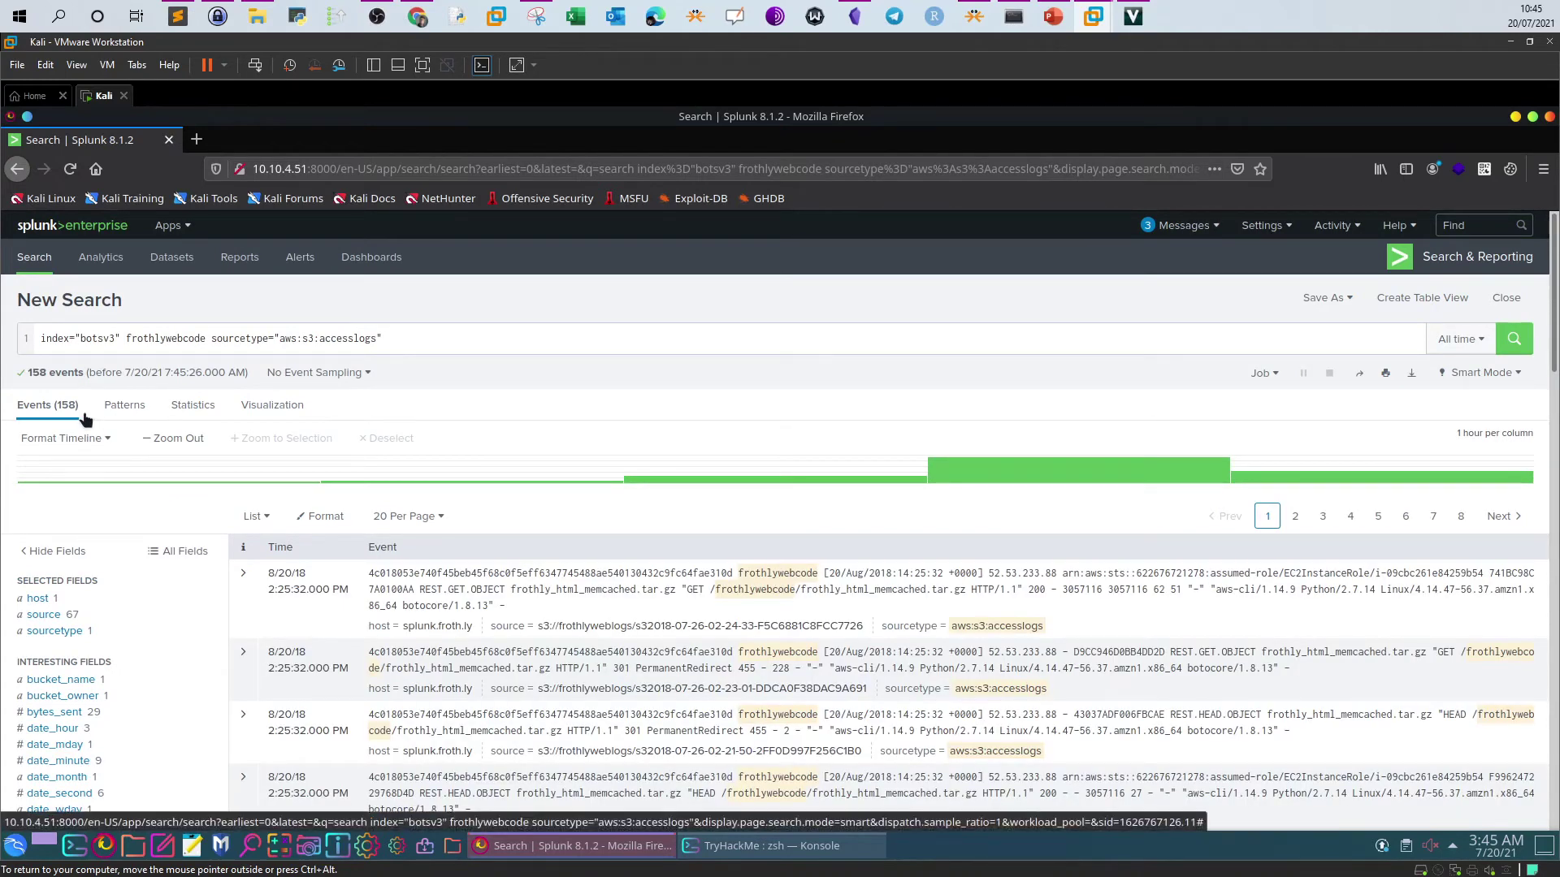
scroll(273, 439, down, 2)
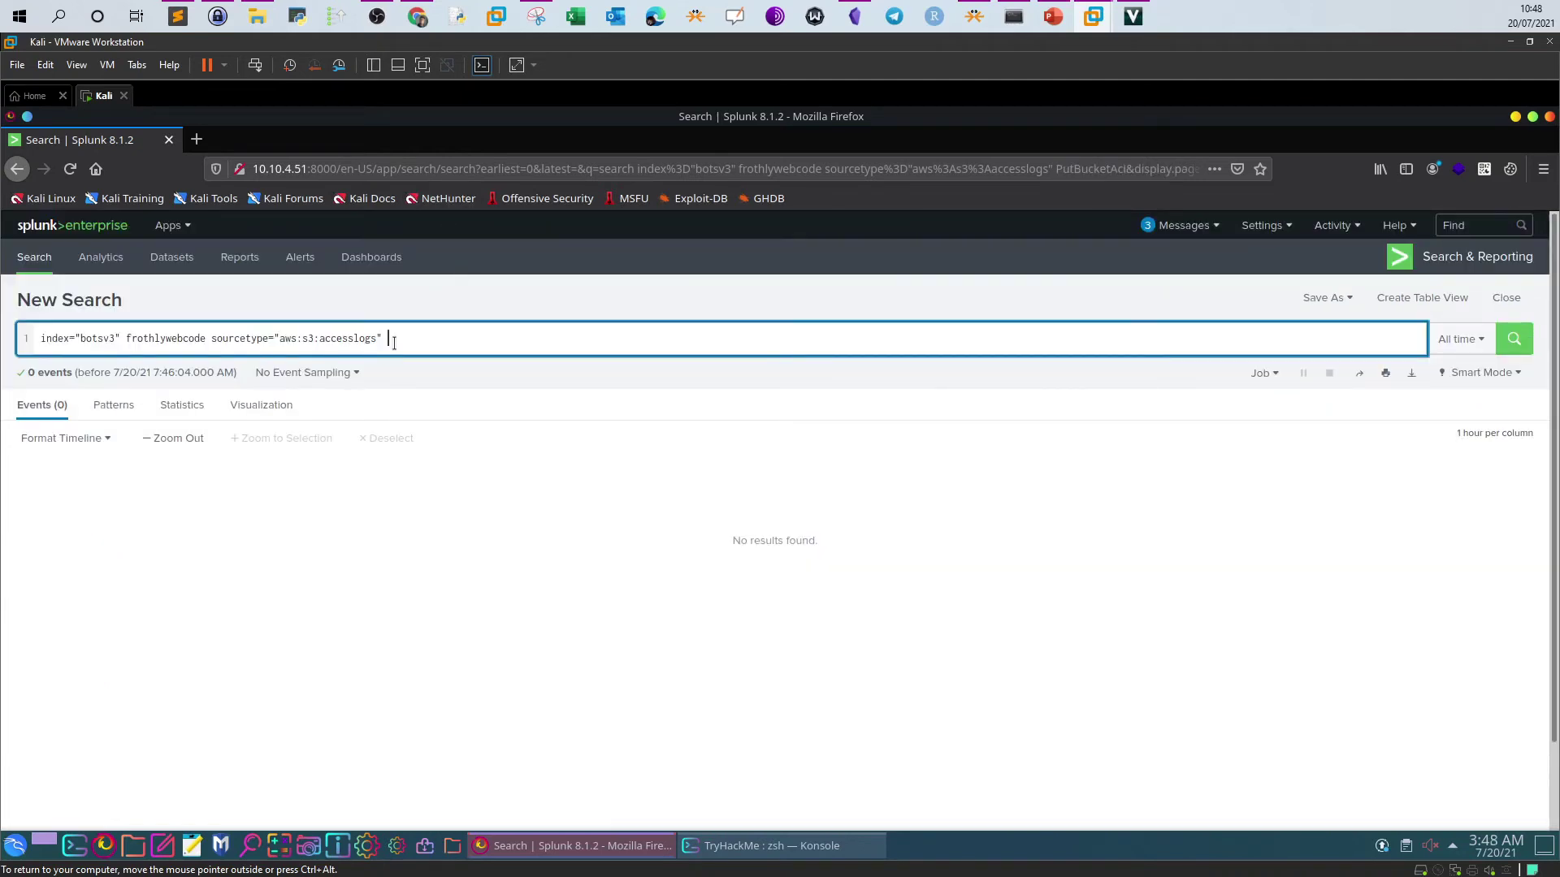
- Switch to Chrome and highlight the operation name heading on the PutBucketAcl documentation page
click(417, 16)
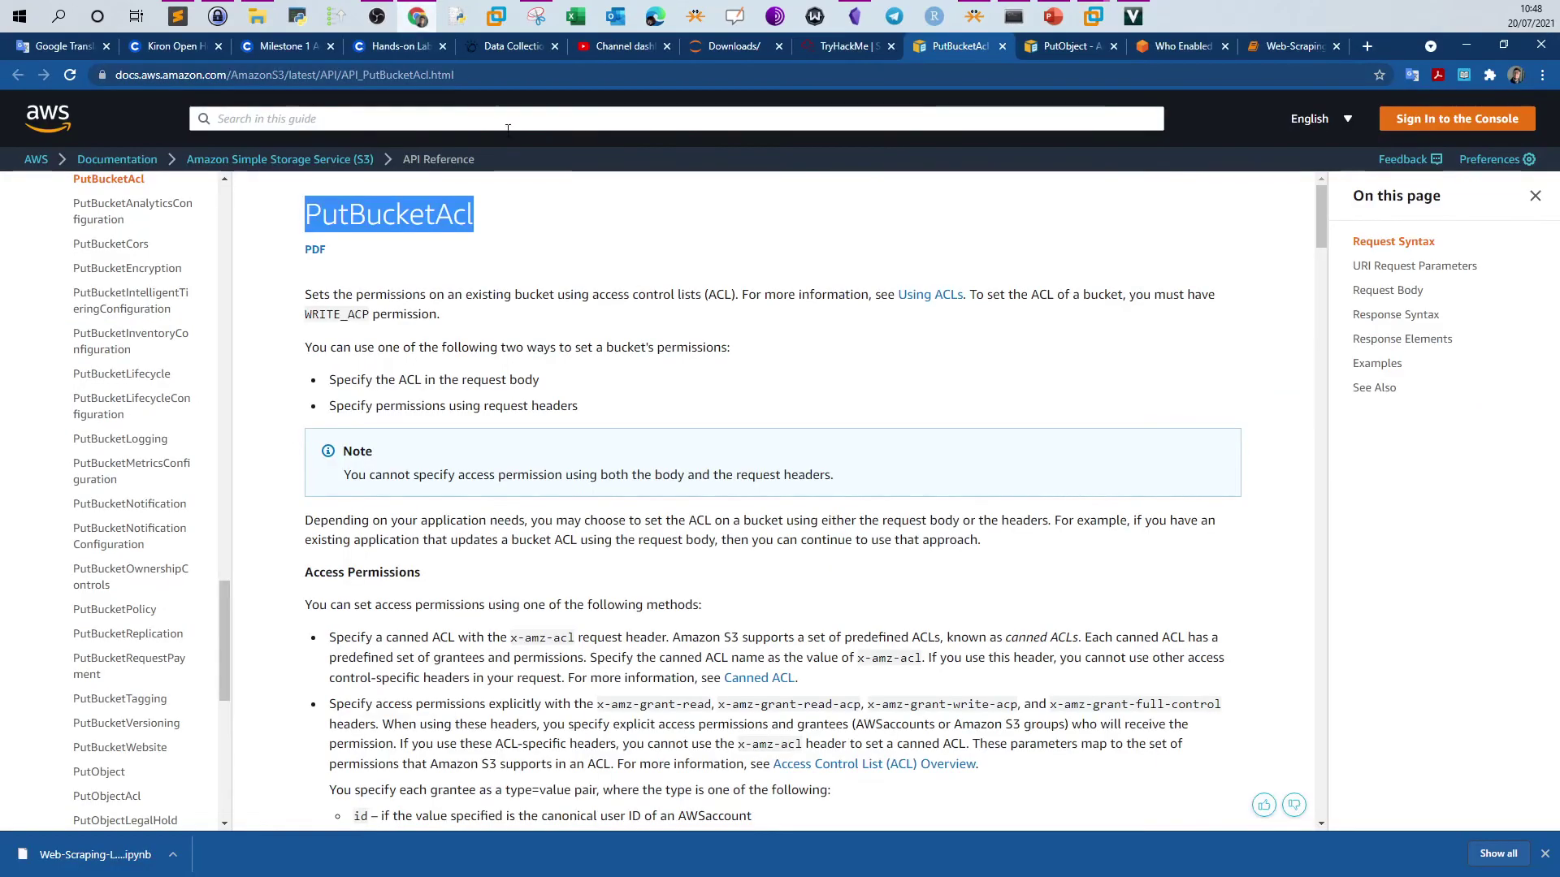
click(577, 269)
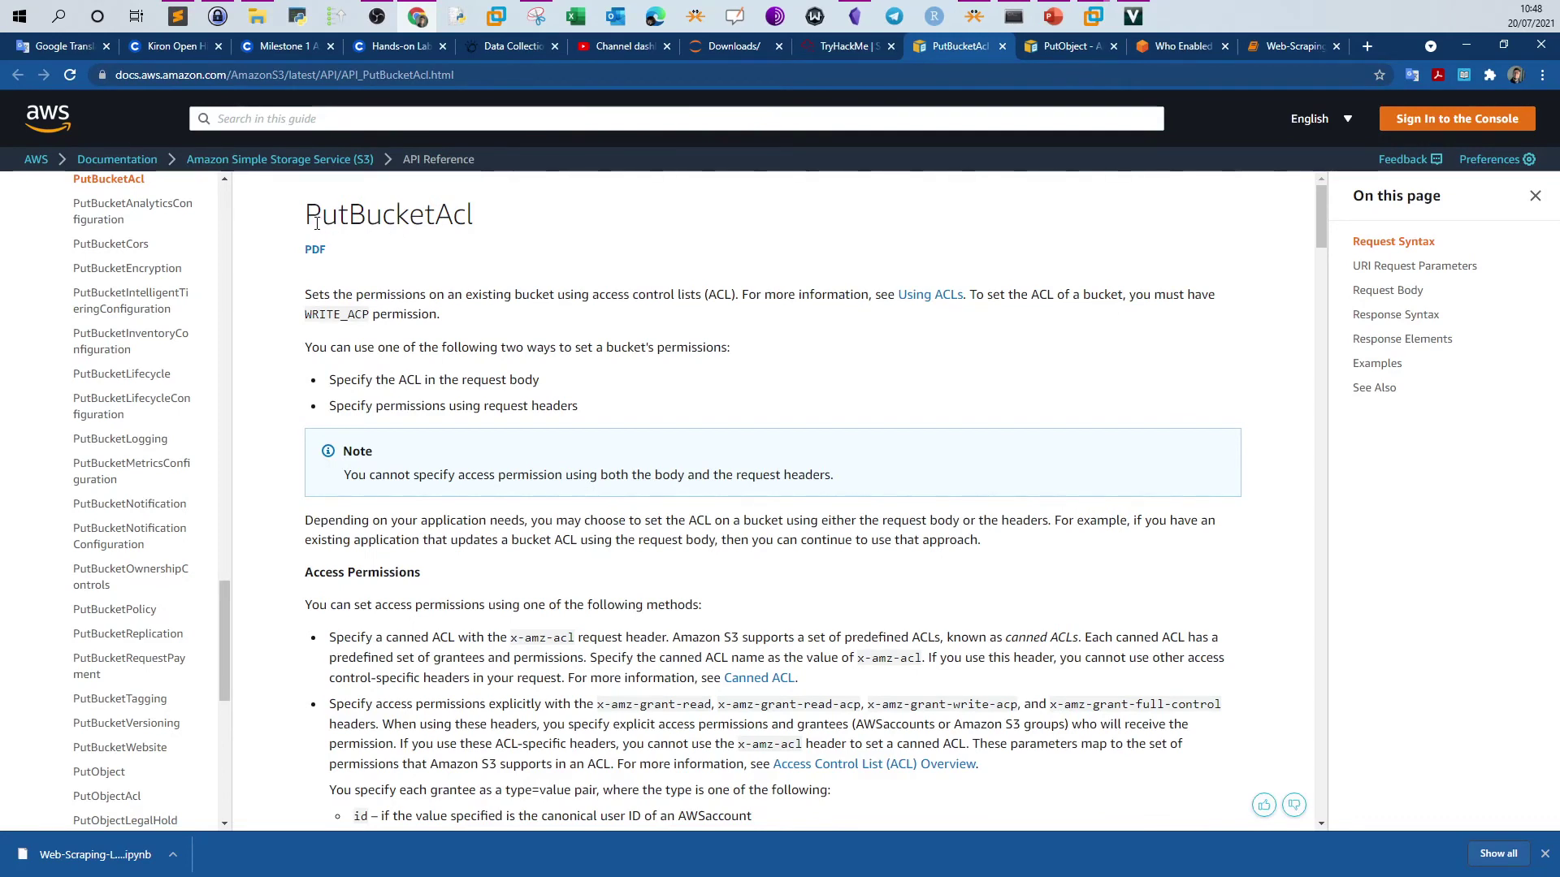
drag(307, 221, 481, 221)
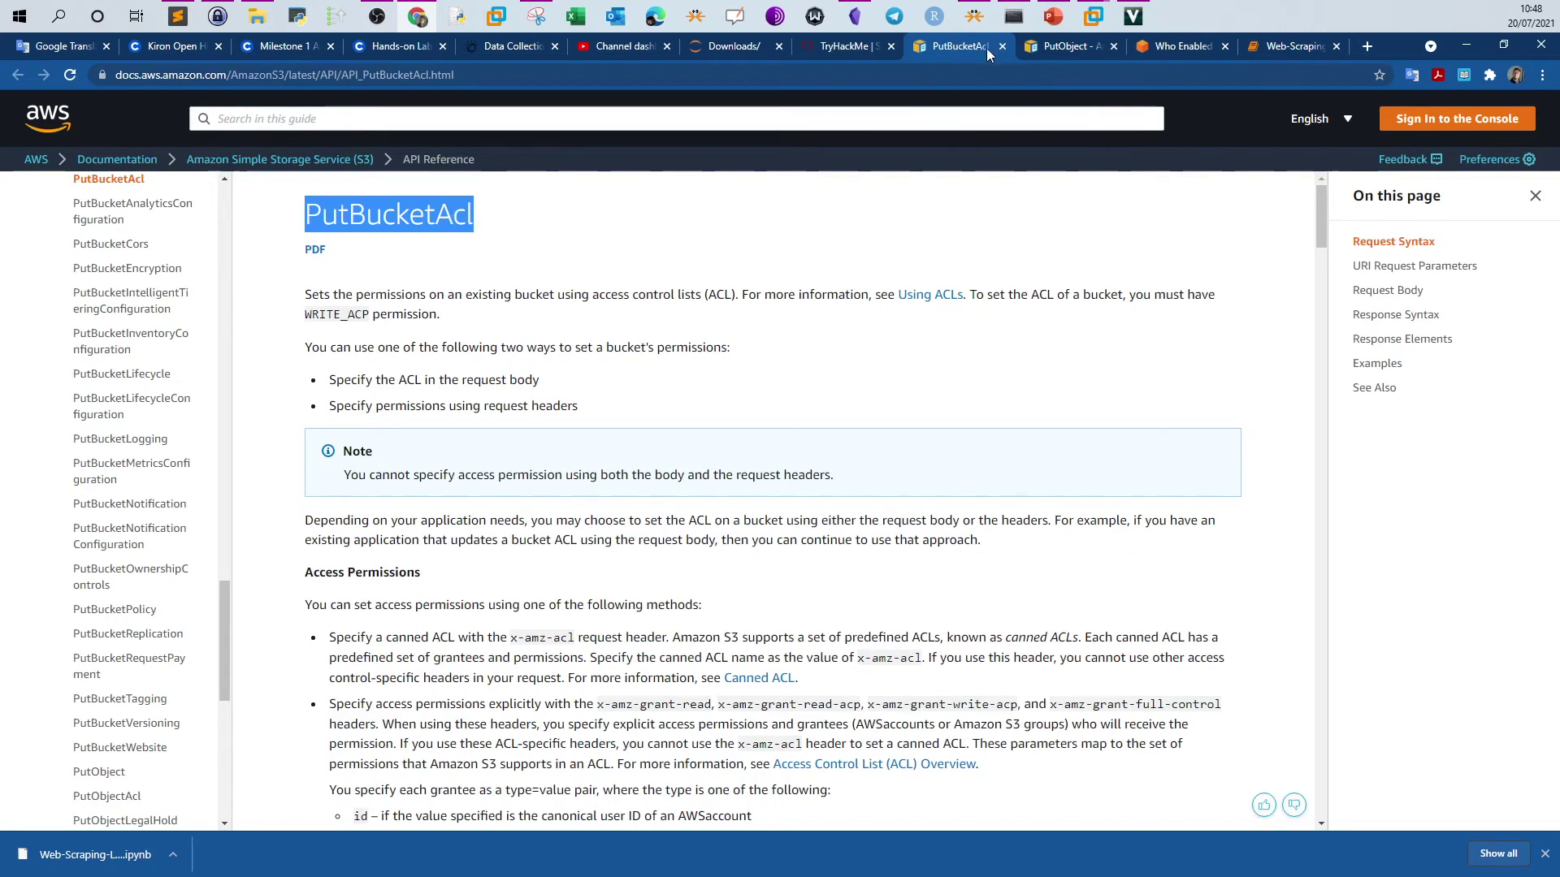
- Return to Splunk, add the wildcard term *PUT* to the aws:s3:accesslogs query and run the search
mouse_move(1092, 18)
click(1124, 104)
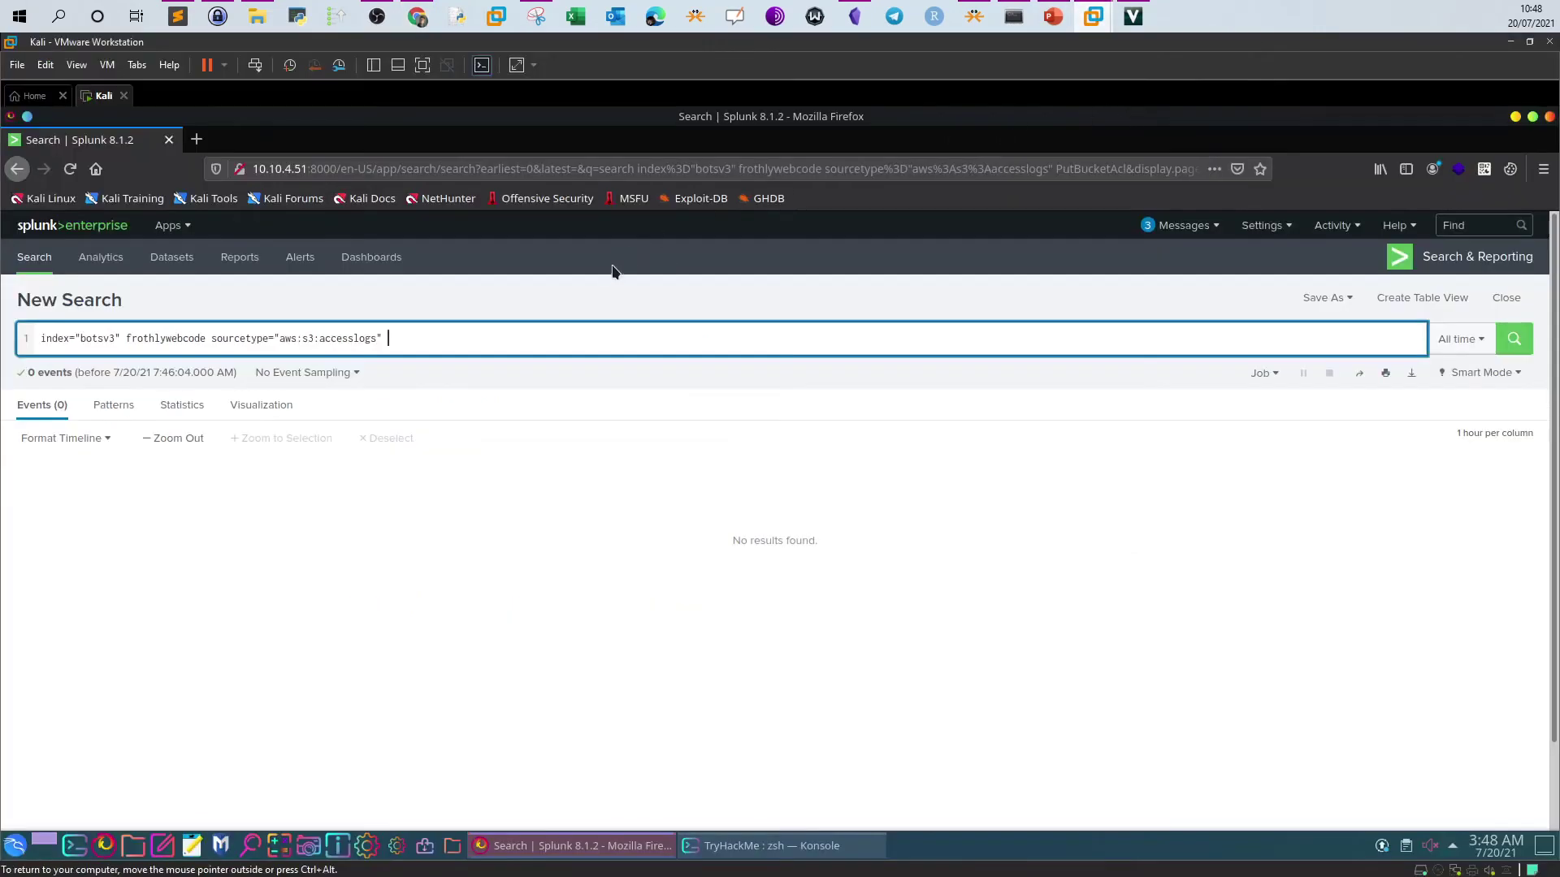
text(*PUT>*)
key(BackSpace)
key(BackSpace)
text(*)
key(Return)
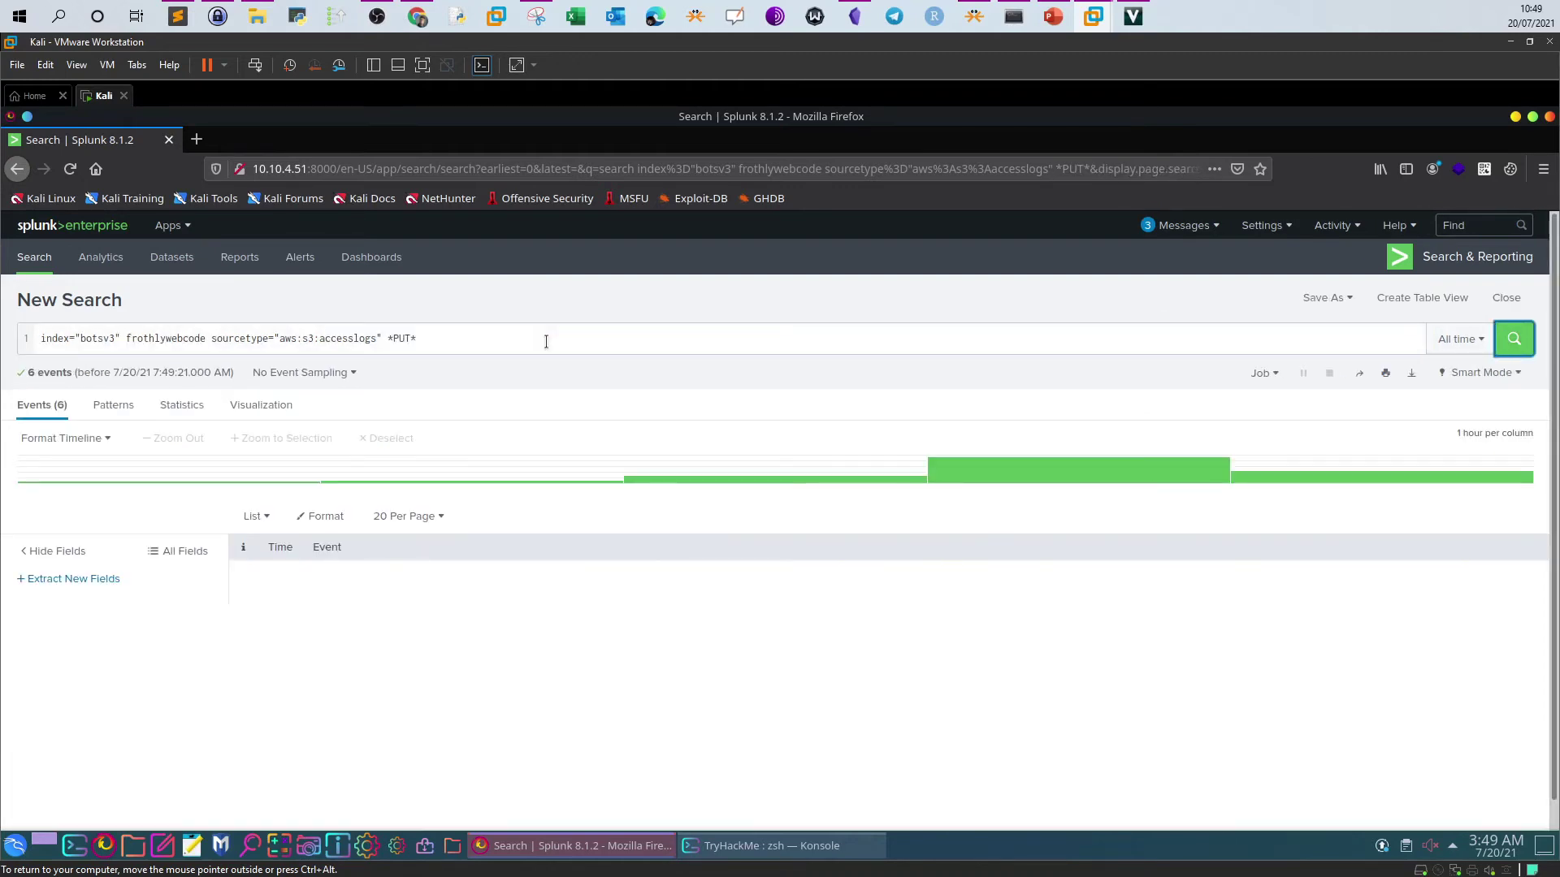
- Look through the PUT events for uploaded files and highlight the .tar extension in the 2:15:05 PM event
scroll(192, 416, down, 1)
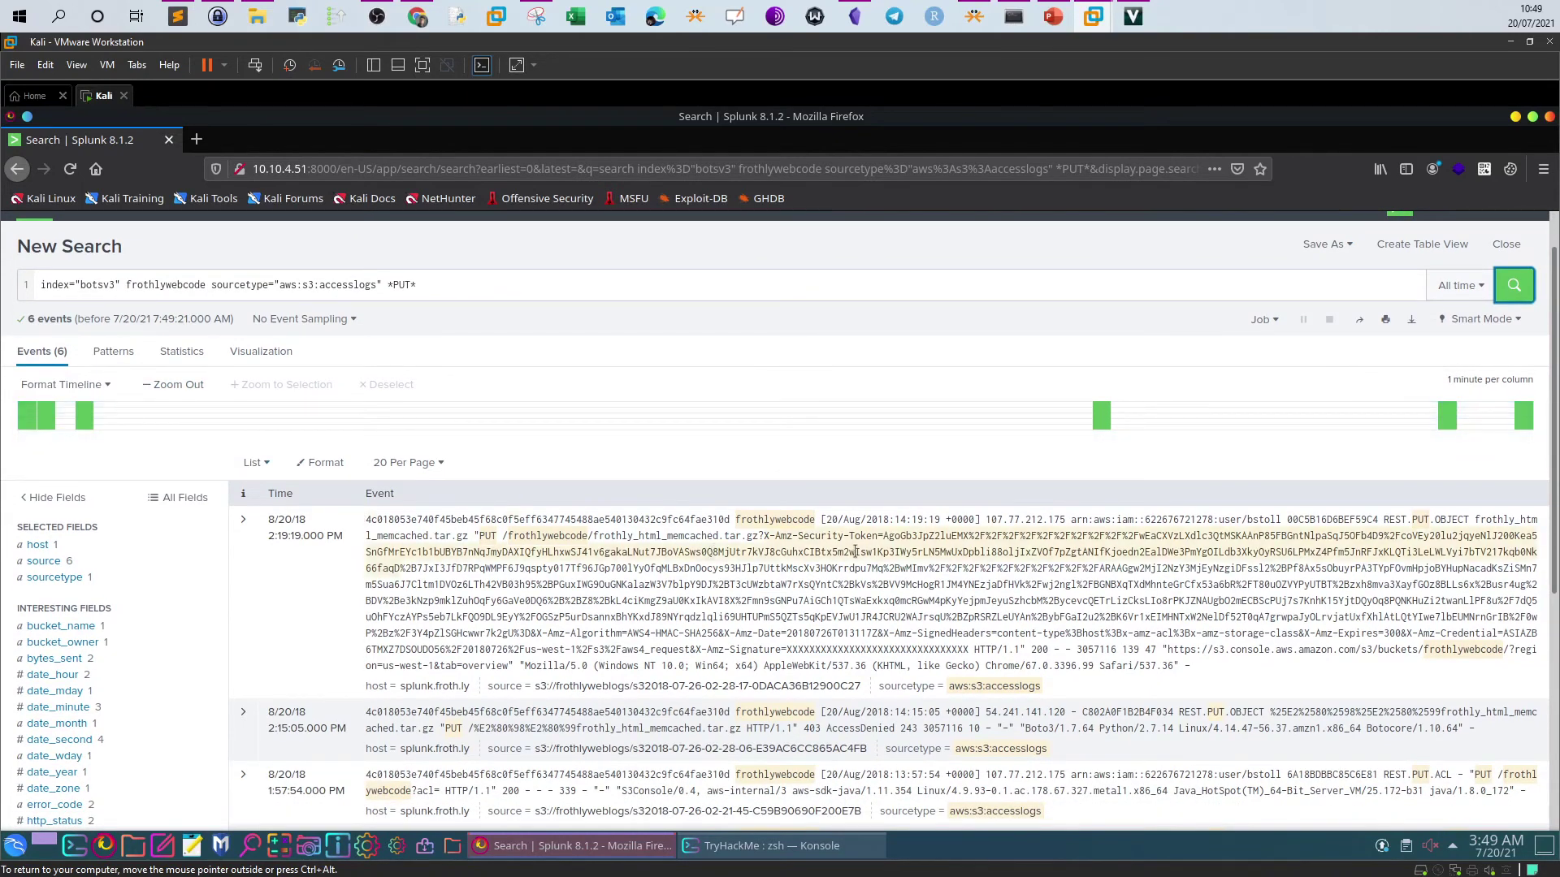
scroll(692, 561, down, 3)
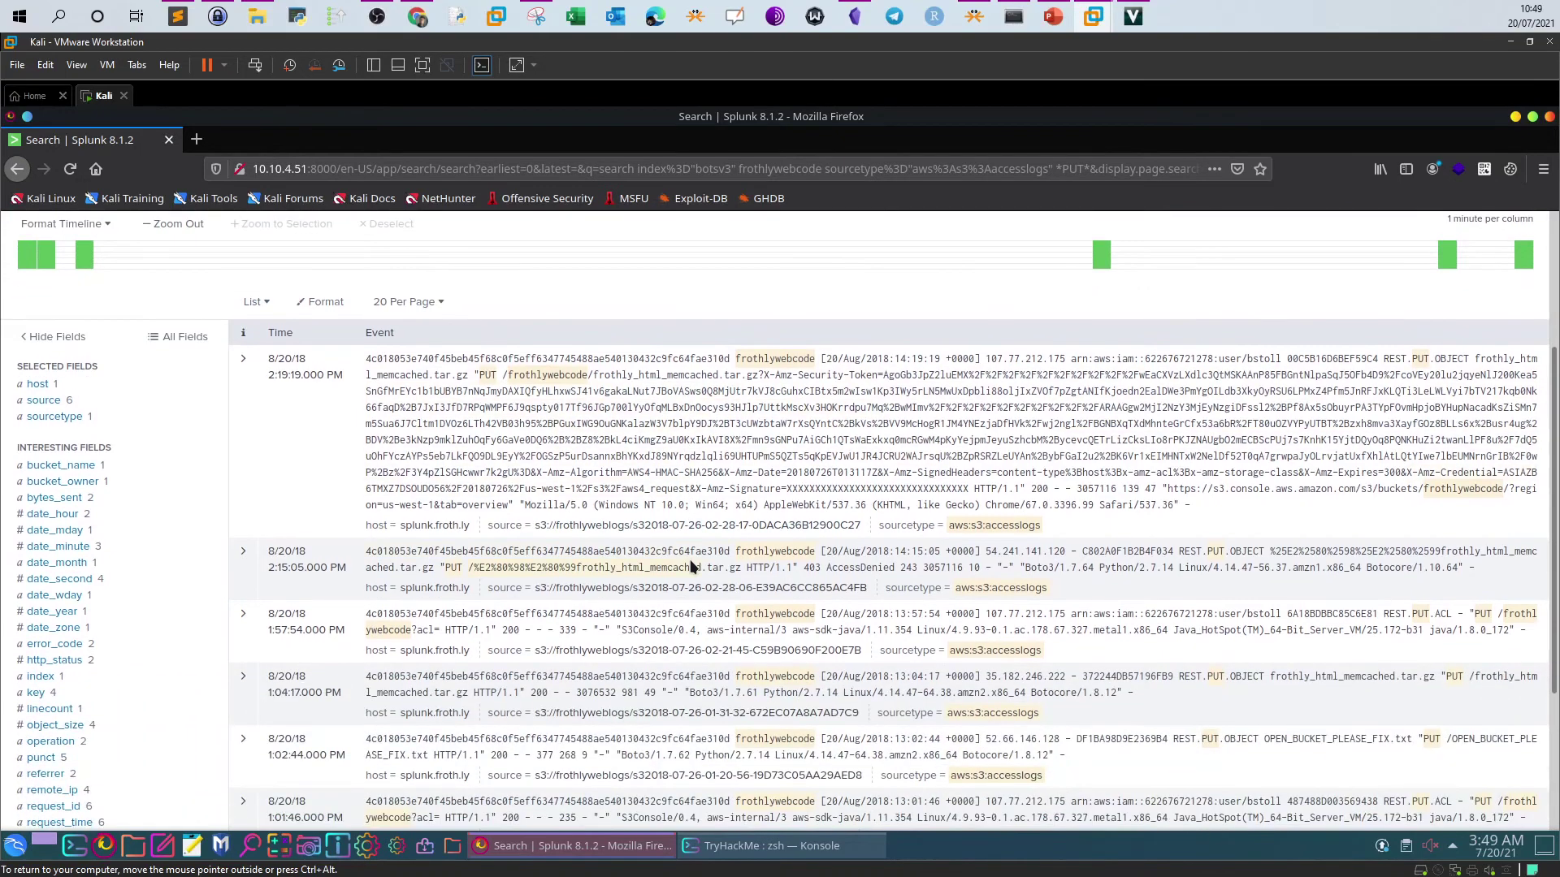
scroll(690, 560, down, 2)
scroll(699, 561, up, 5)
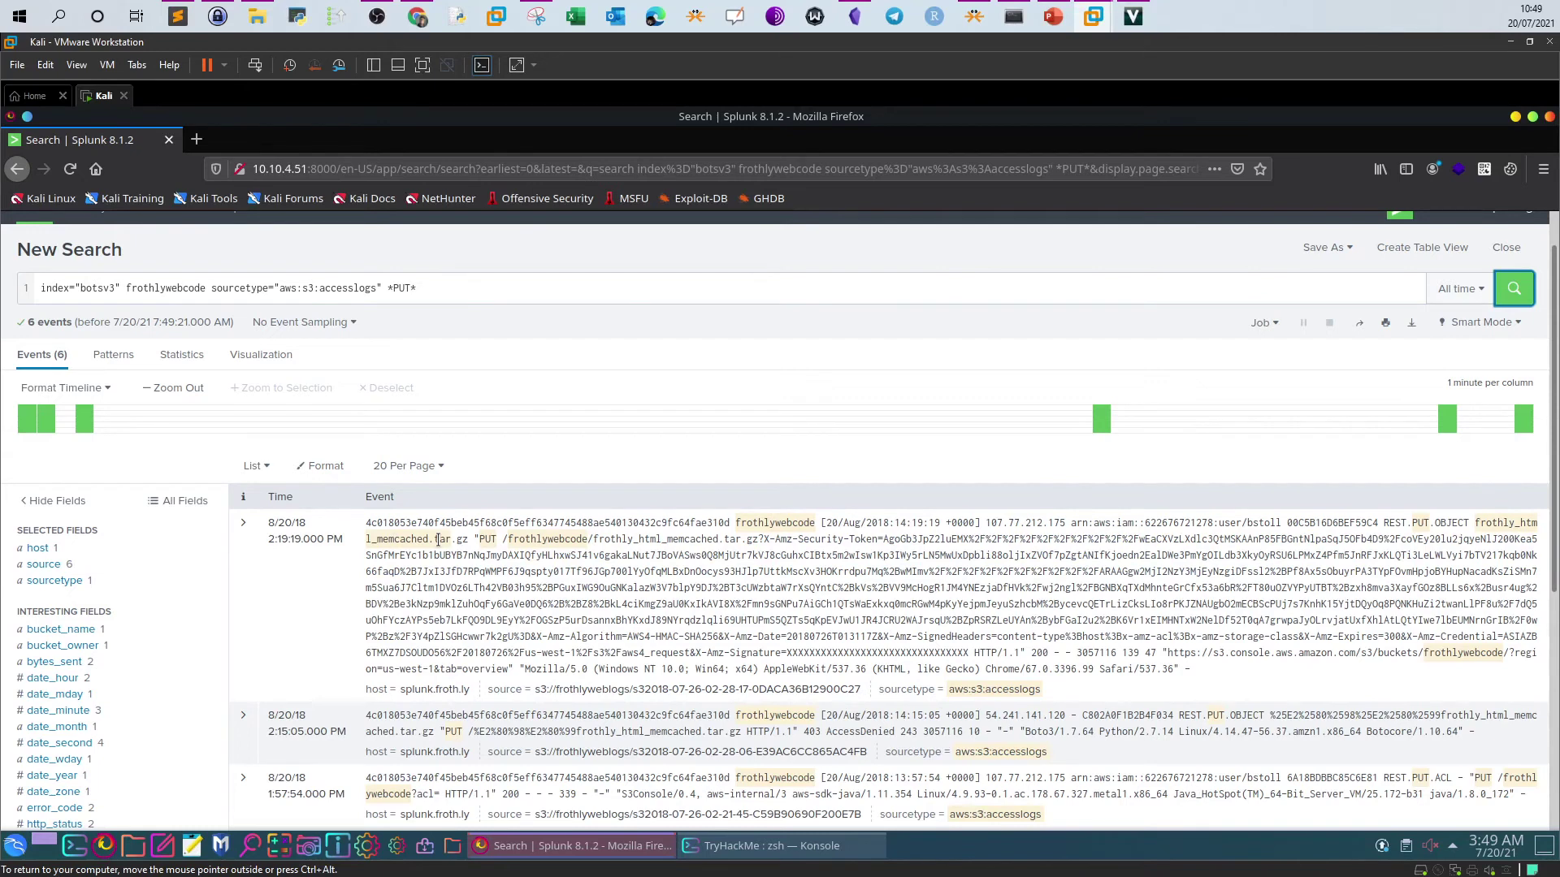
scroll(437, 540, down, 3)
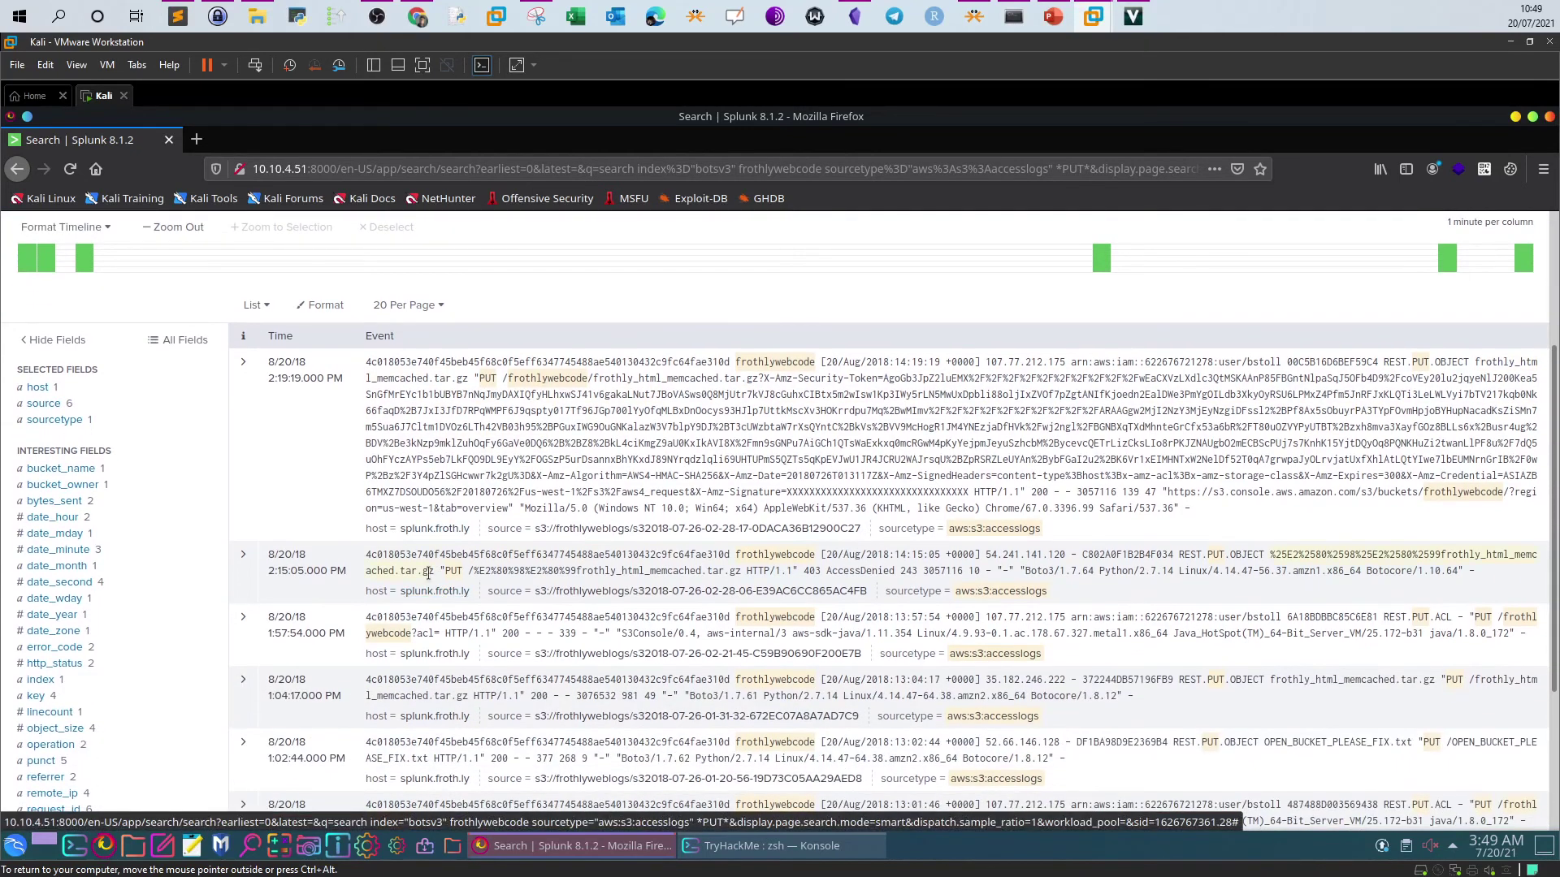
drag(430, 572, 394, 571)
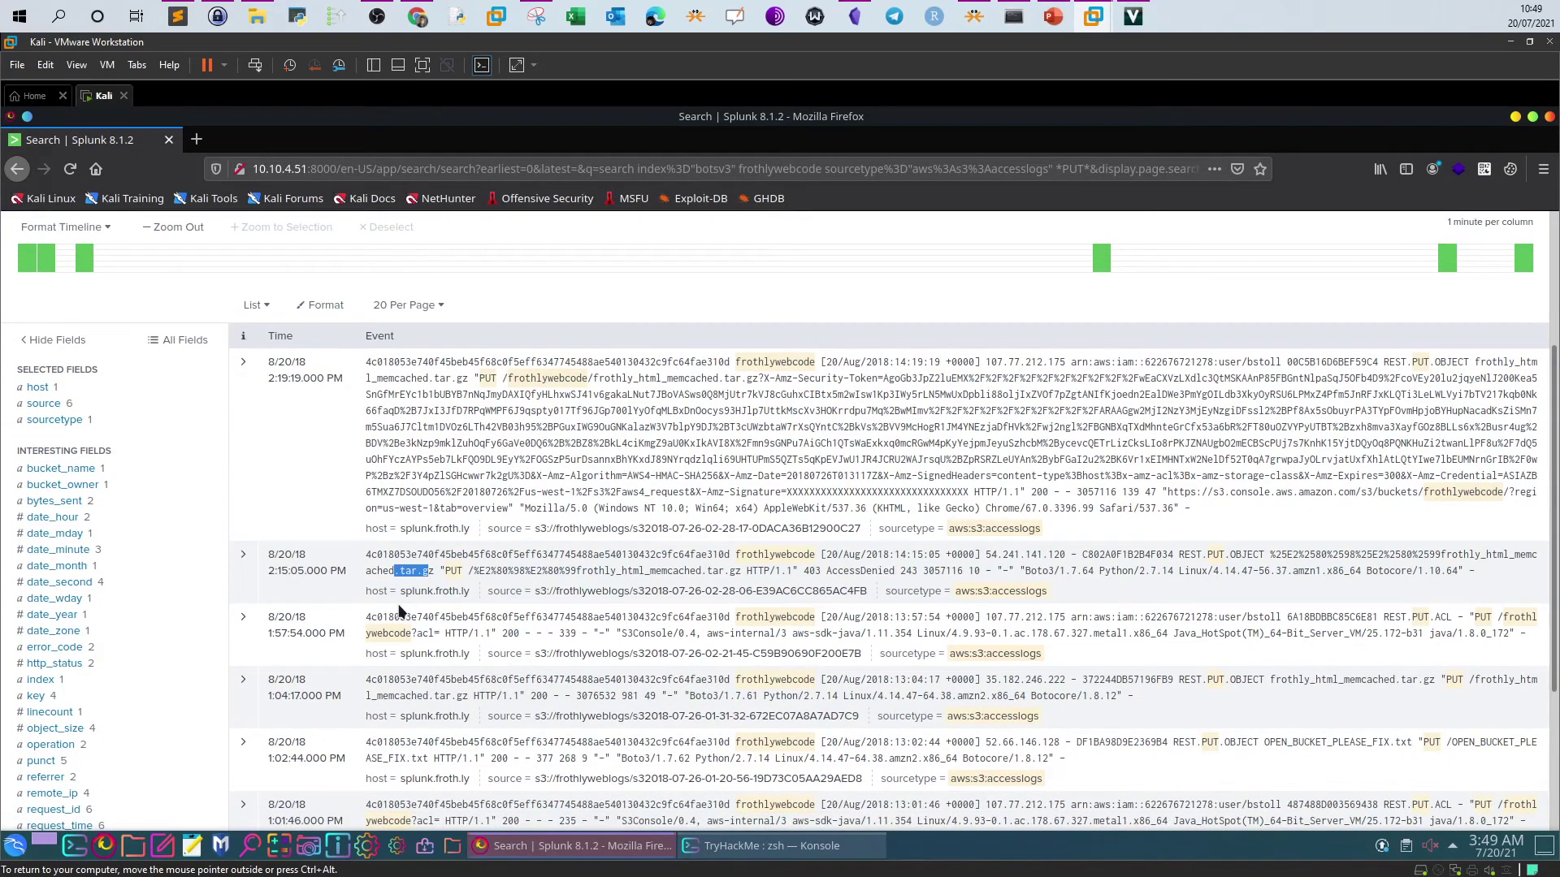
scroll(399, 611, down, 2)
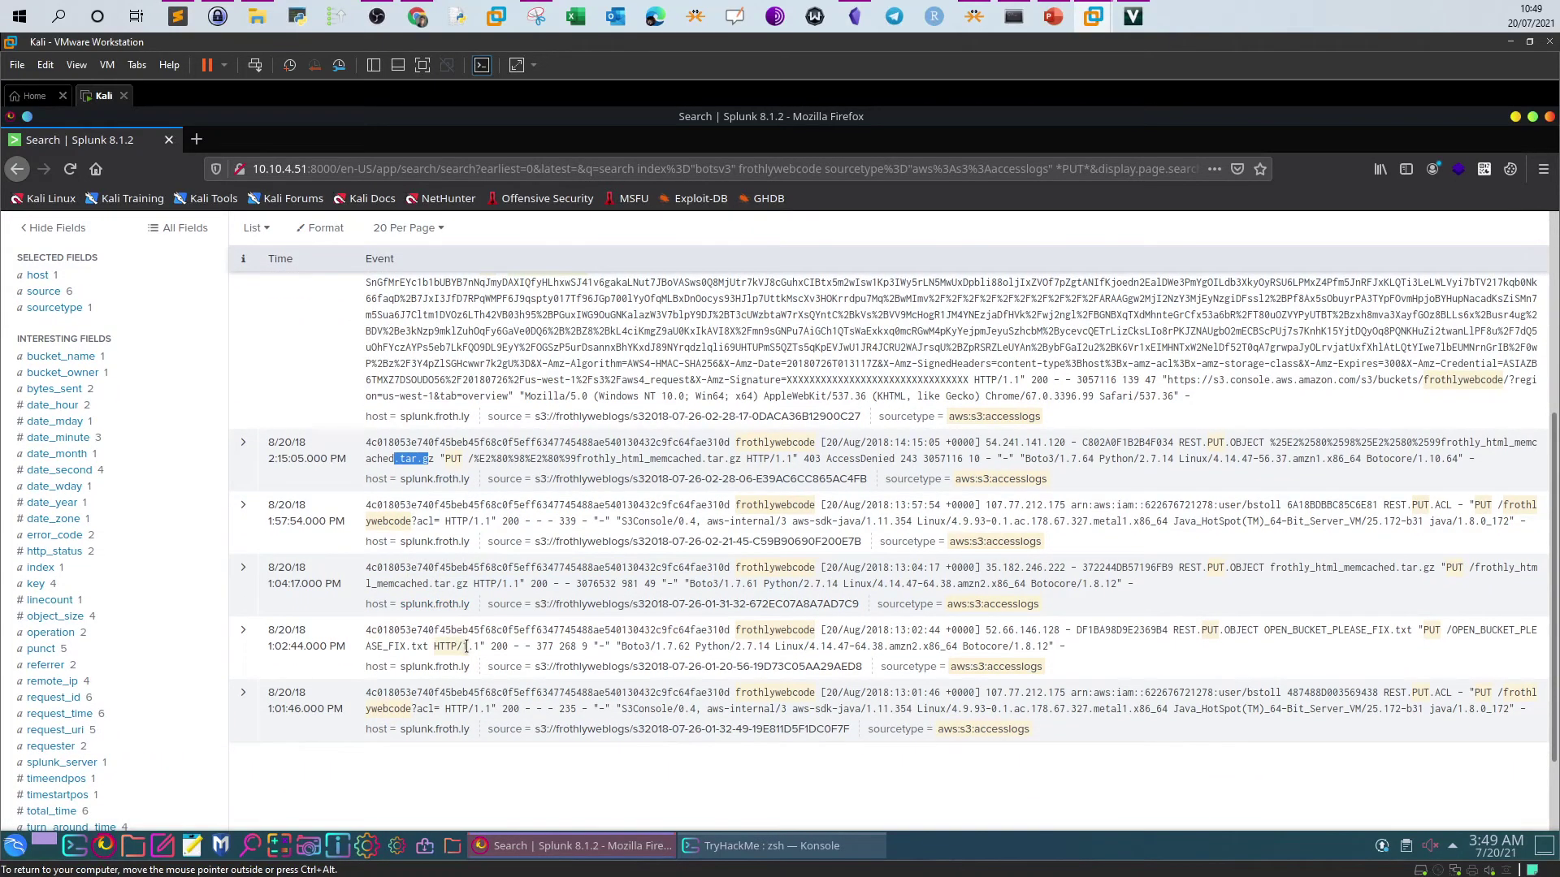
scroll(476, 571, up, 1)
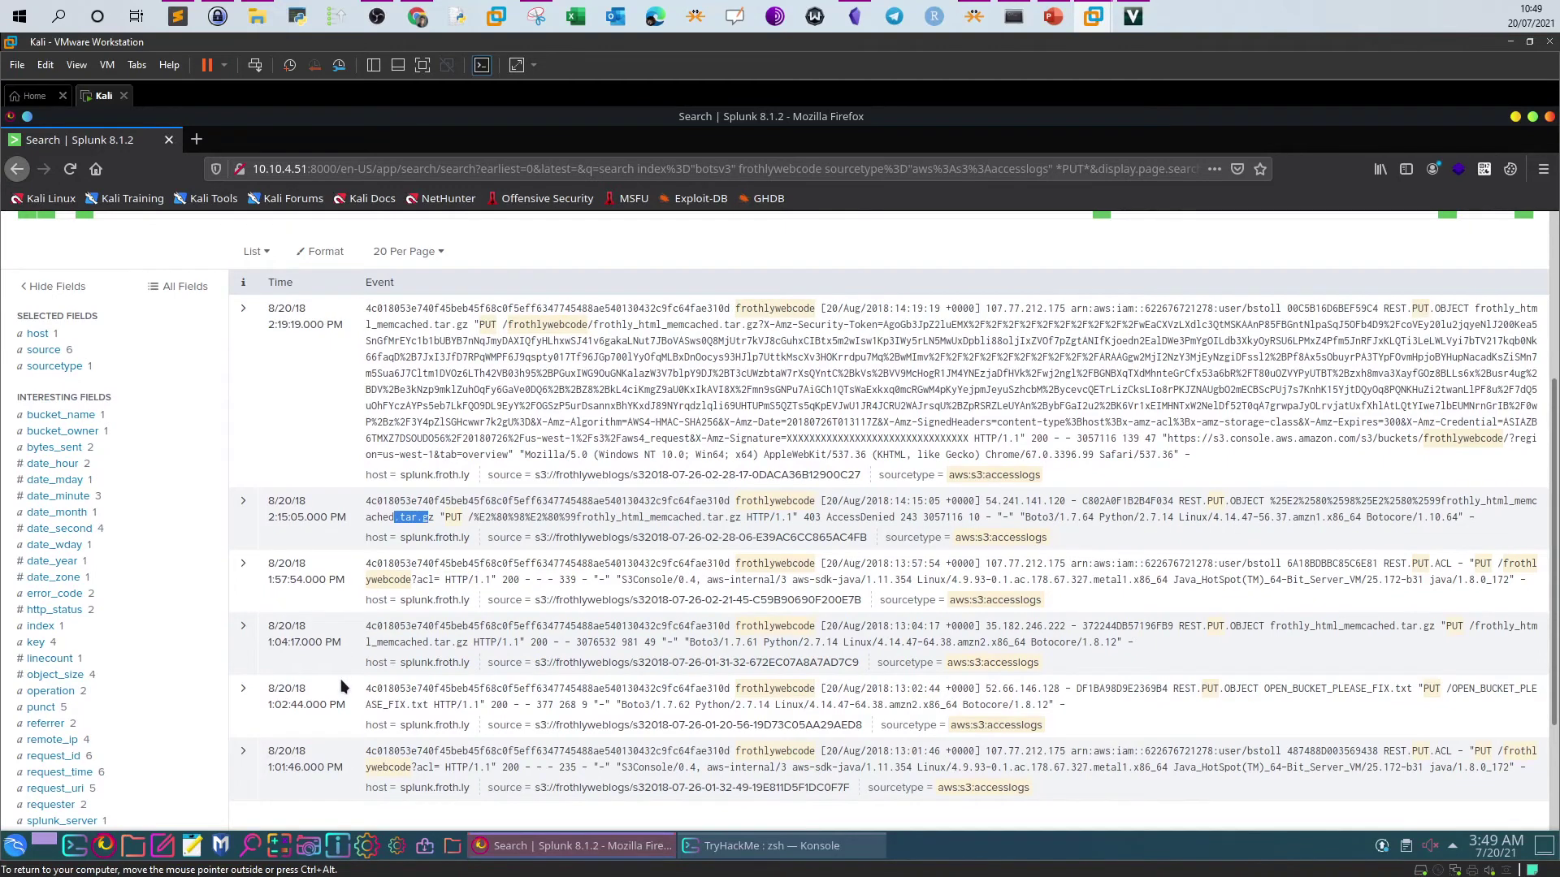
scroll(346, 689, down, 1)
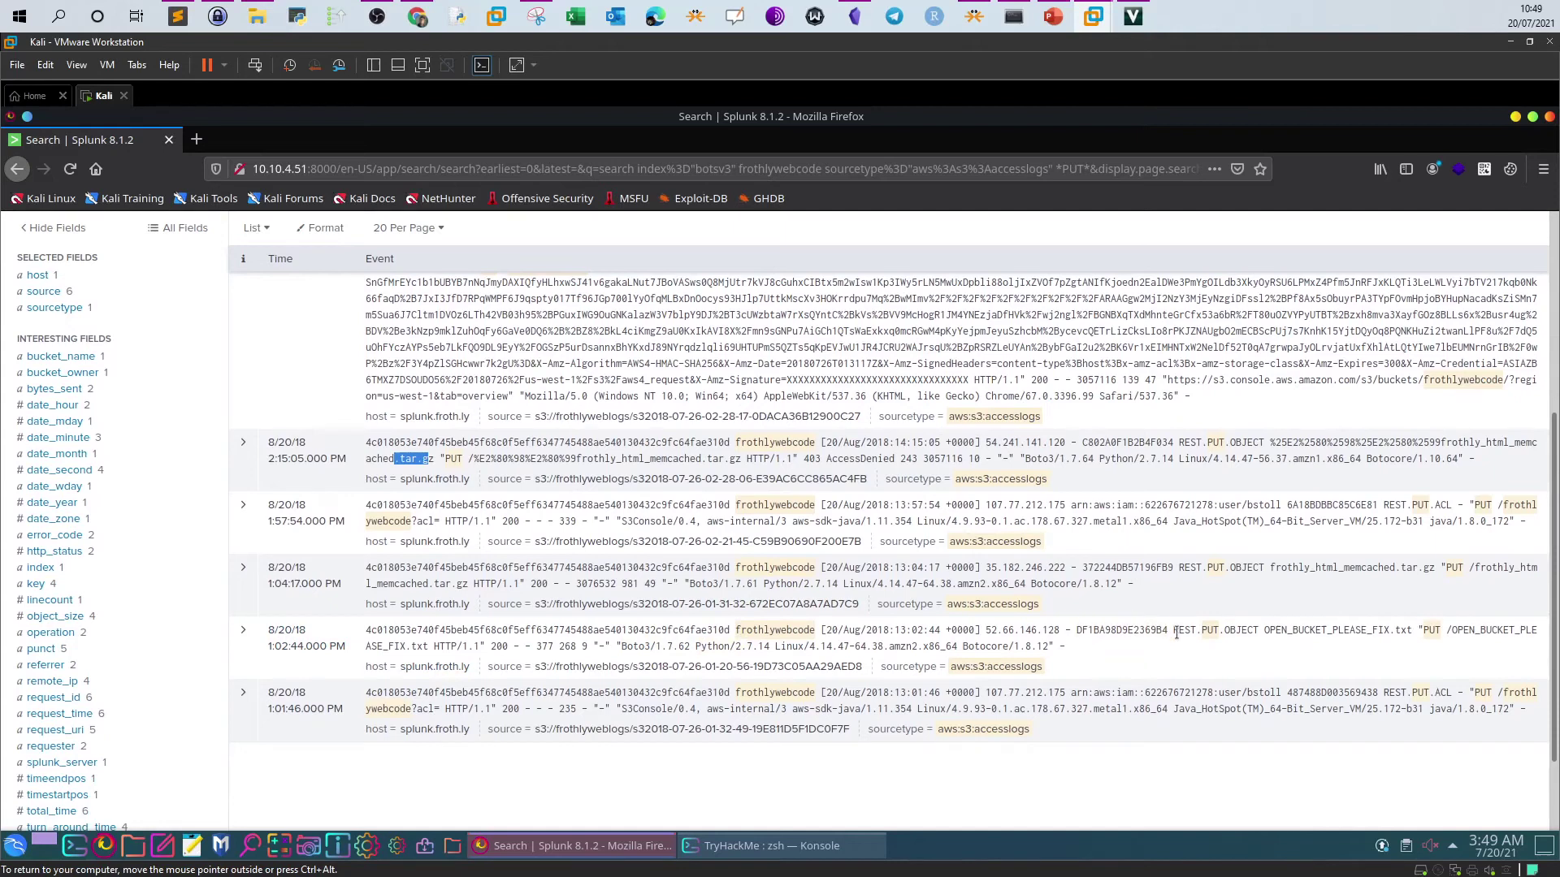
- Highlight the REST.PUT.OBJECT operation and the OPEN_BUCKET_PLEASE_FIX file name in the 1:02:44 PM event
drag(1175, 631, 1259, 632)
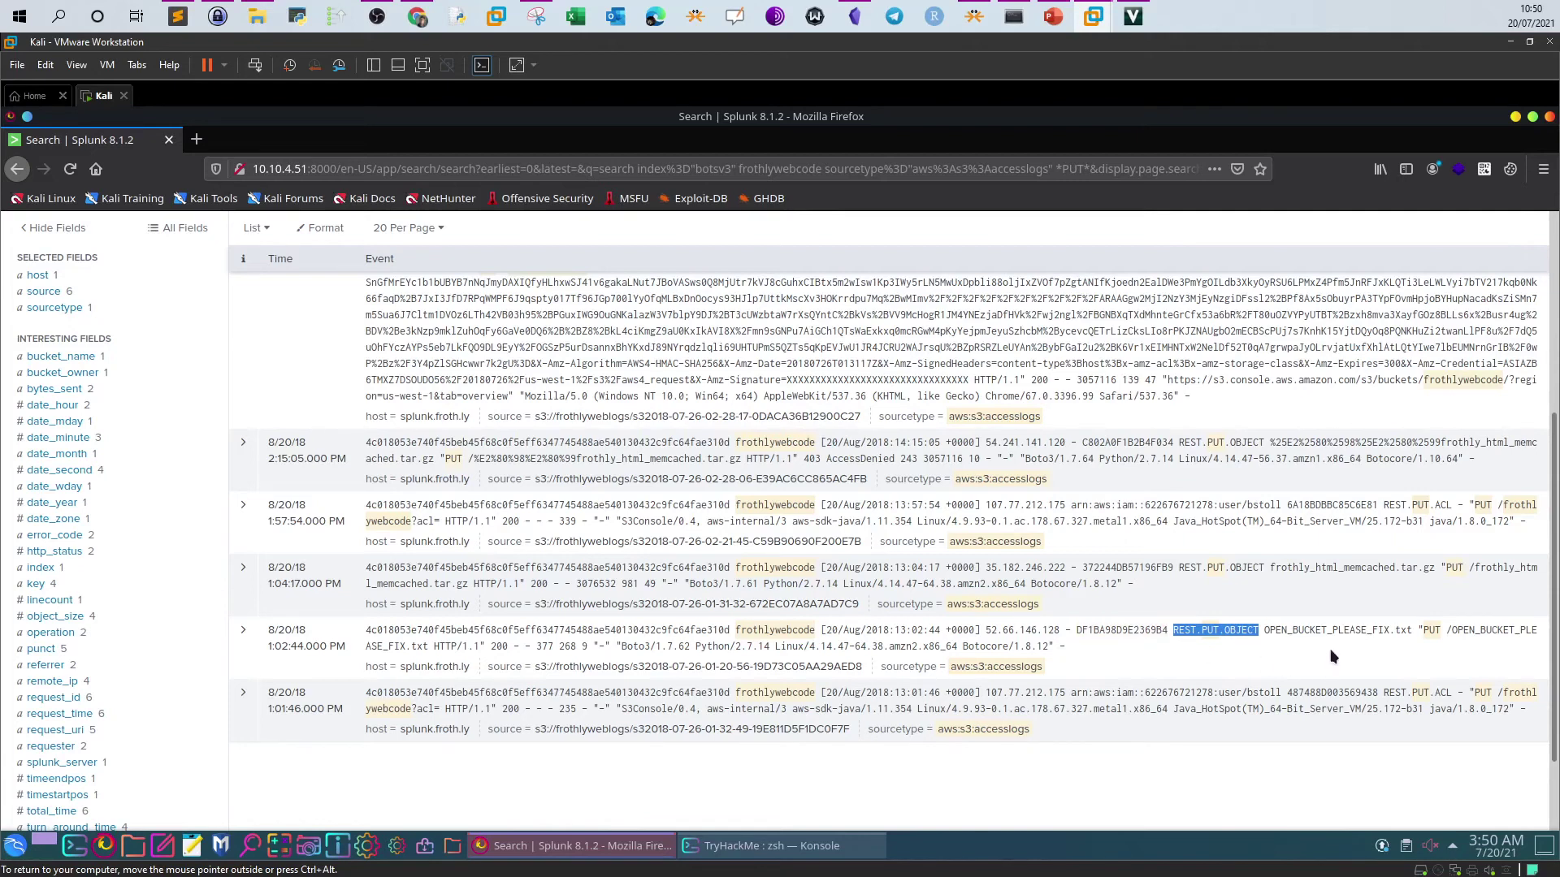
click(1295, 648)
drag(1265, 631, 1390, 632)
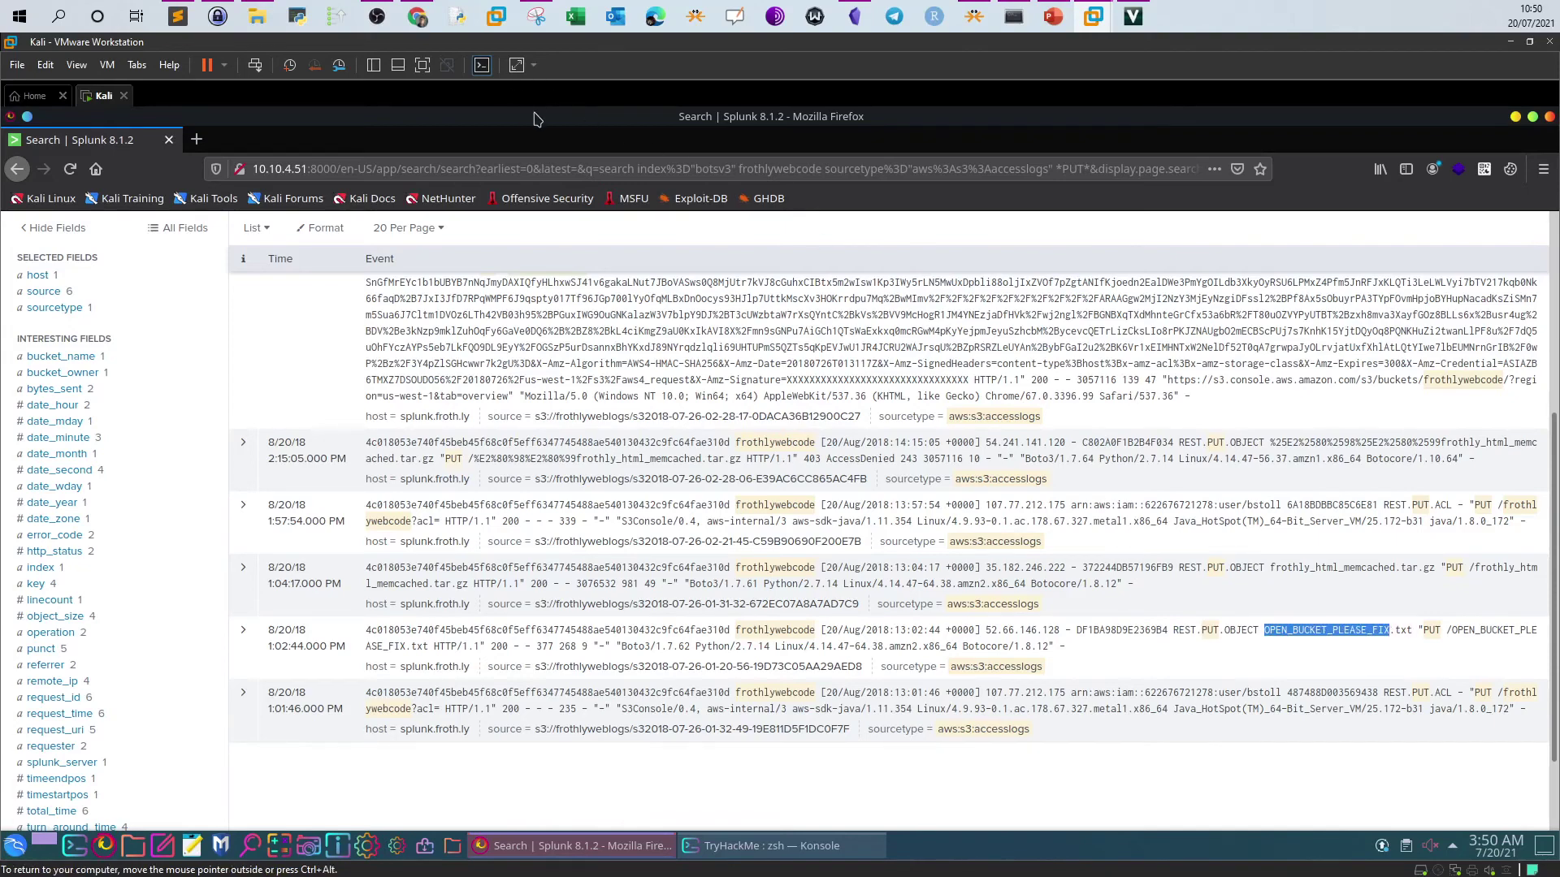
- Switch to the TryHackMe room in Chrome, expand Task 3 and read its last questions, including the one on the endpoint's FQDN
click(408, 24)
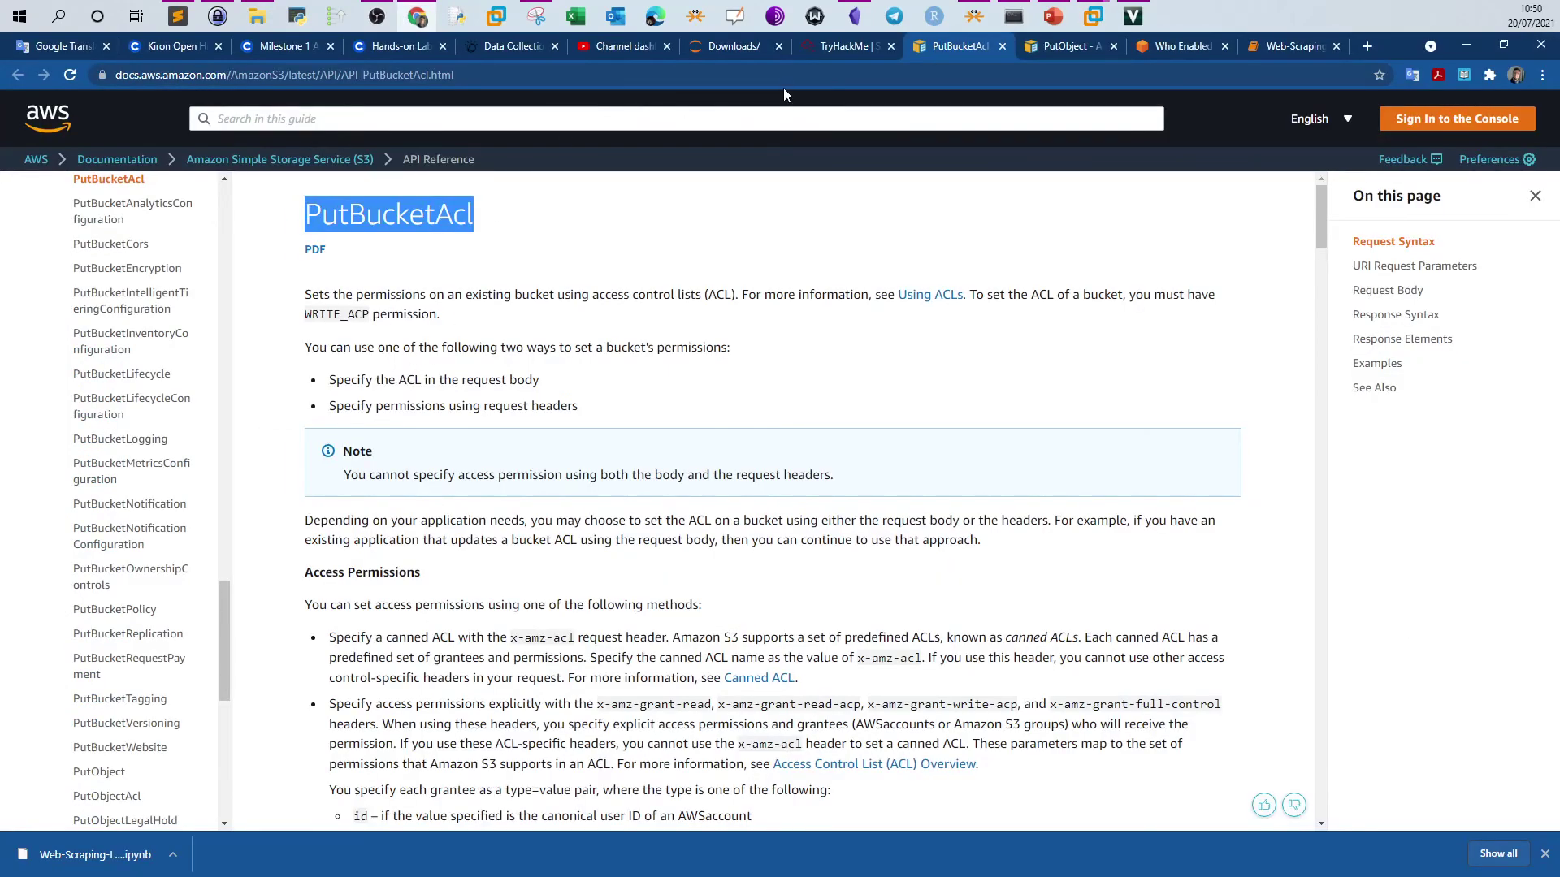
click(812, 49)
scroll(536, 443, down, 8)
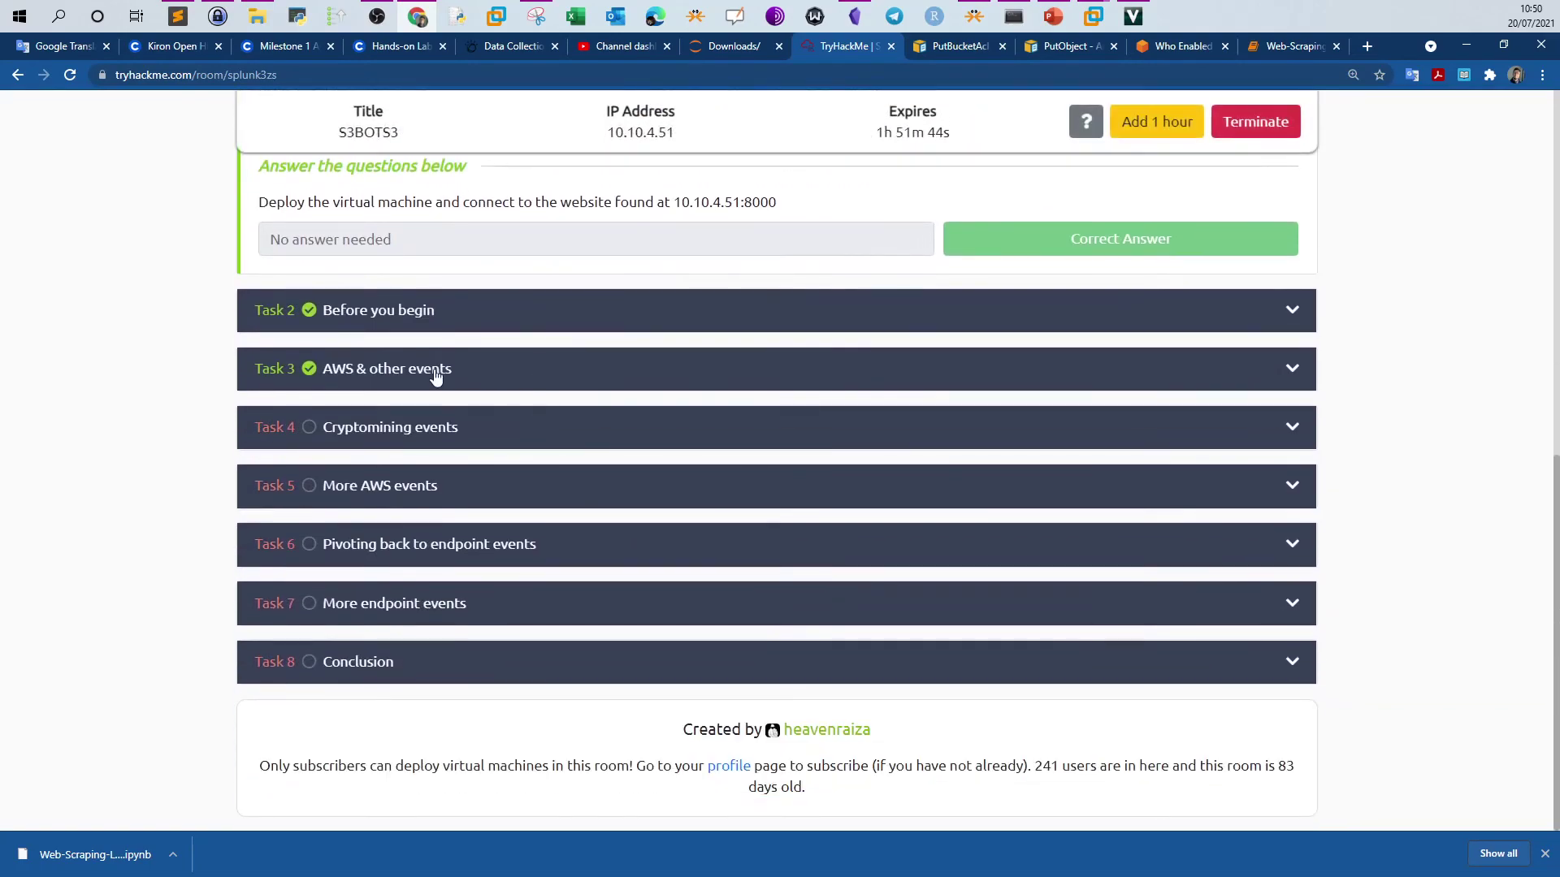
click(446, 372)
scroll(477, 503, down, 6)
scroll(477, 503, down, 10)
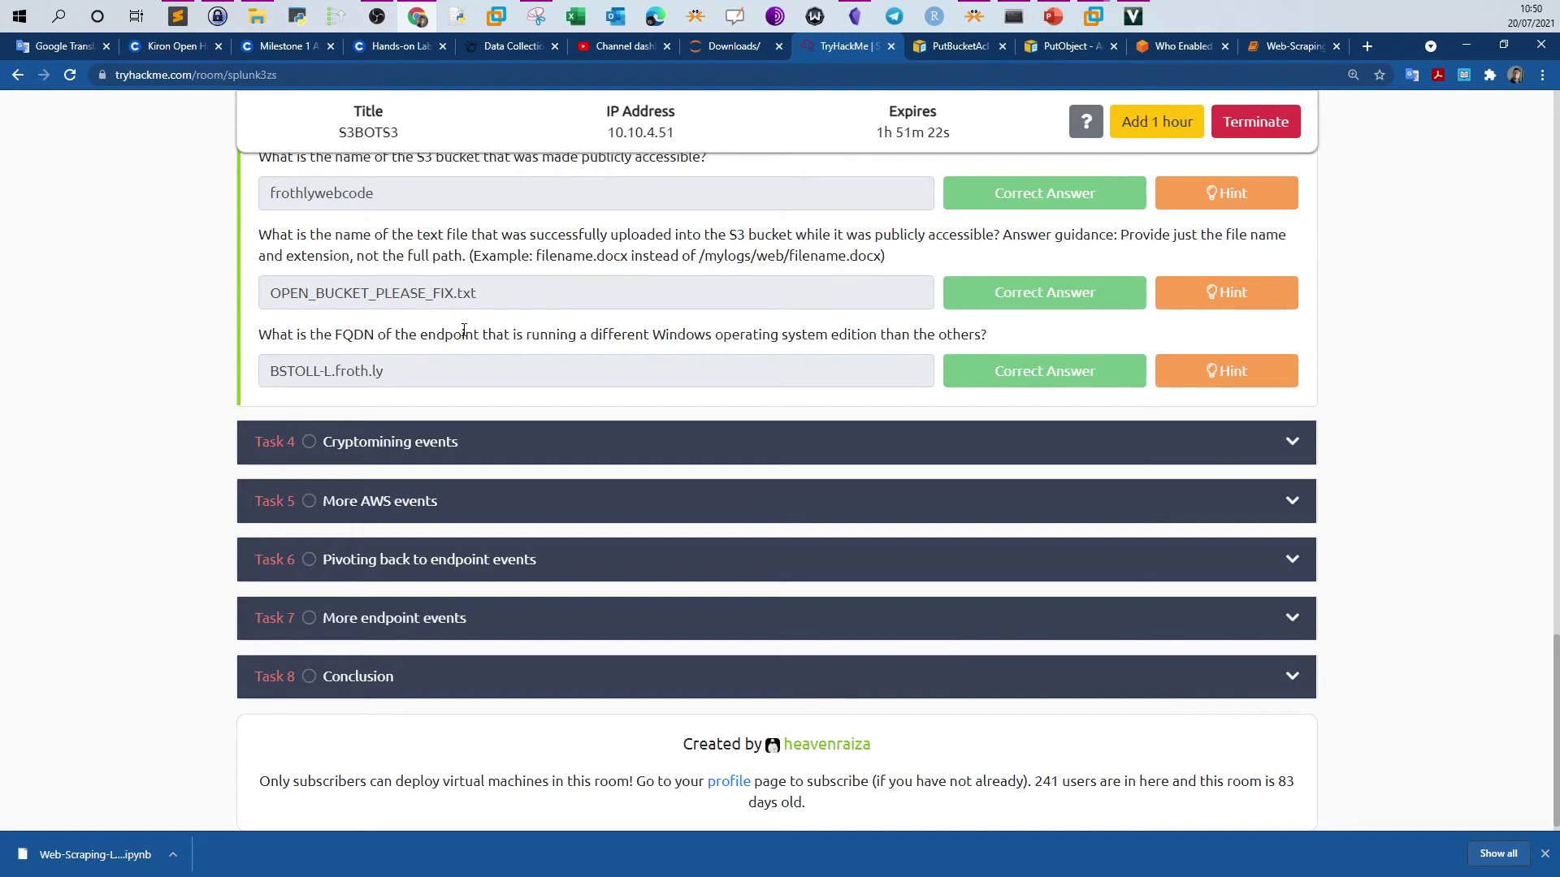
scroll(468, 333, up, 1)
scroll(619, 316, up, 5)
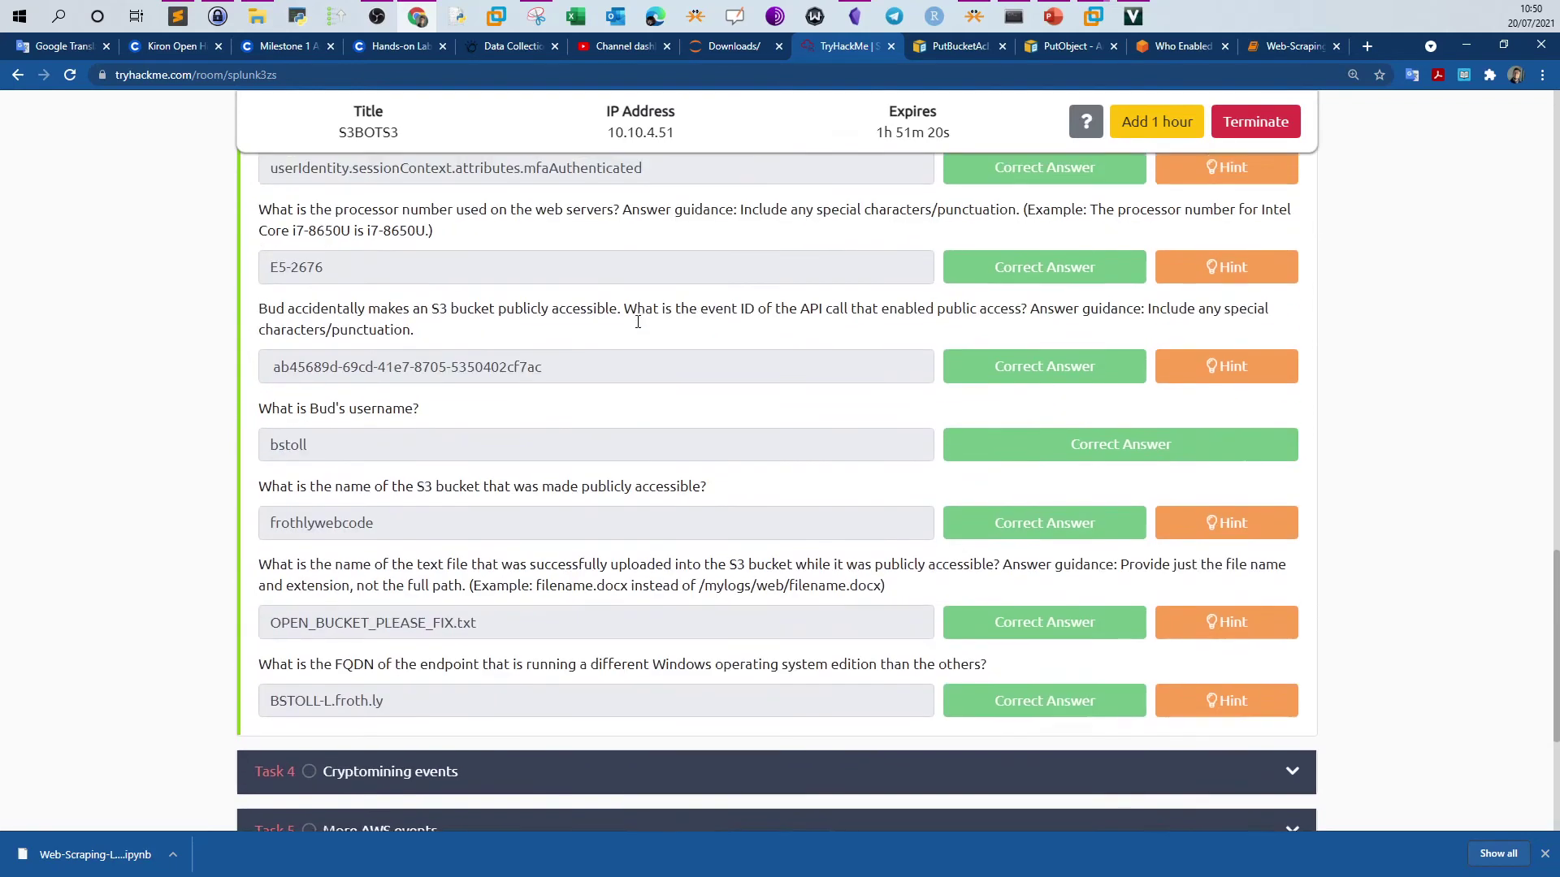
- Return to Splunk, replace the filters after index="botsv3" with | dedup sourcetype | table sourcetype and run the search
click(1093, 16)
scroll(520, 325, up, 3)
drag(499, 288, 126, 291)
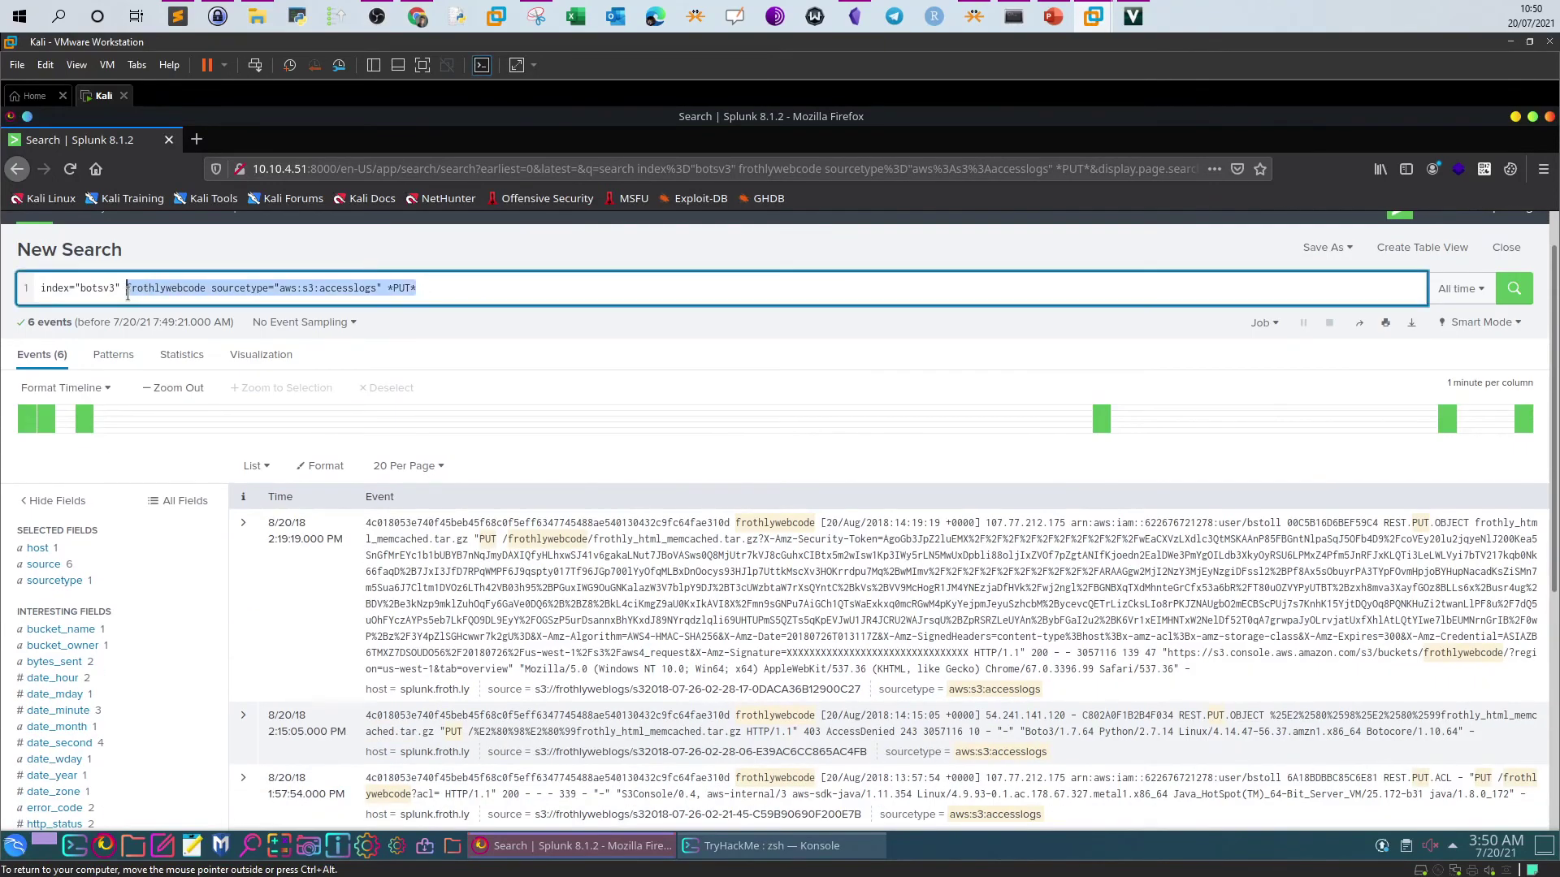
key(BackSpace)
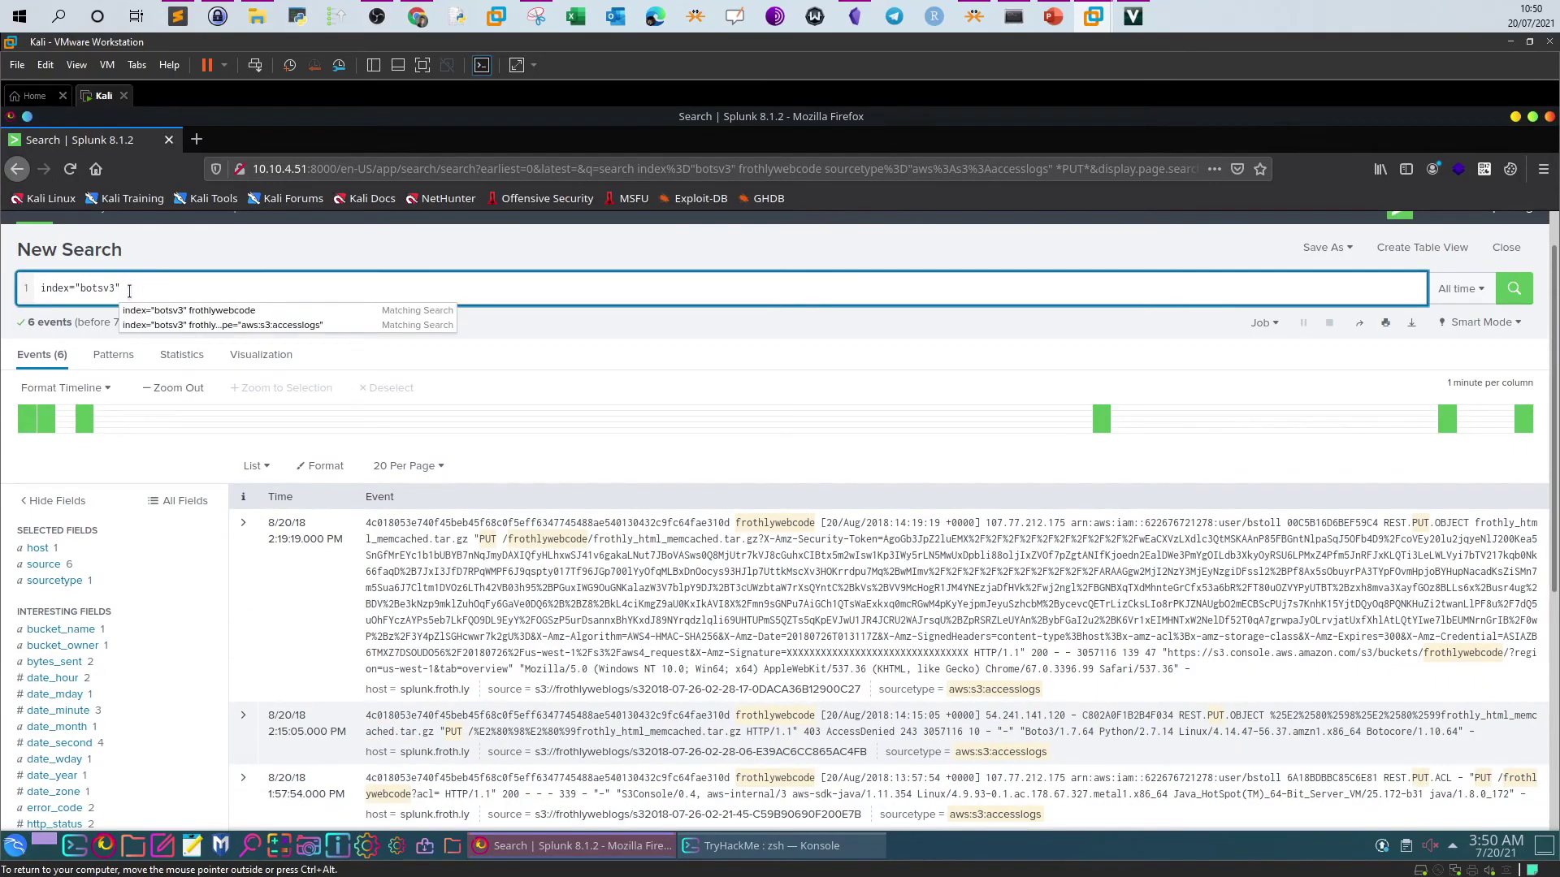
text(|)
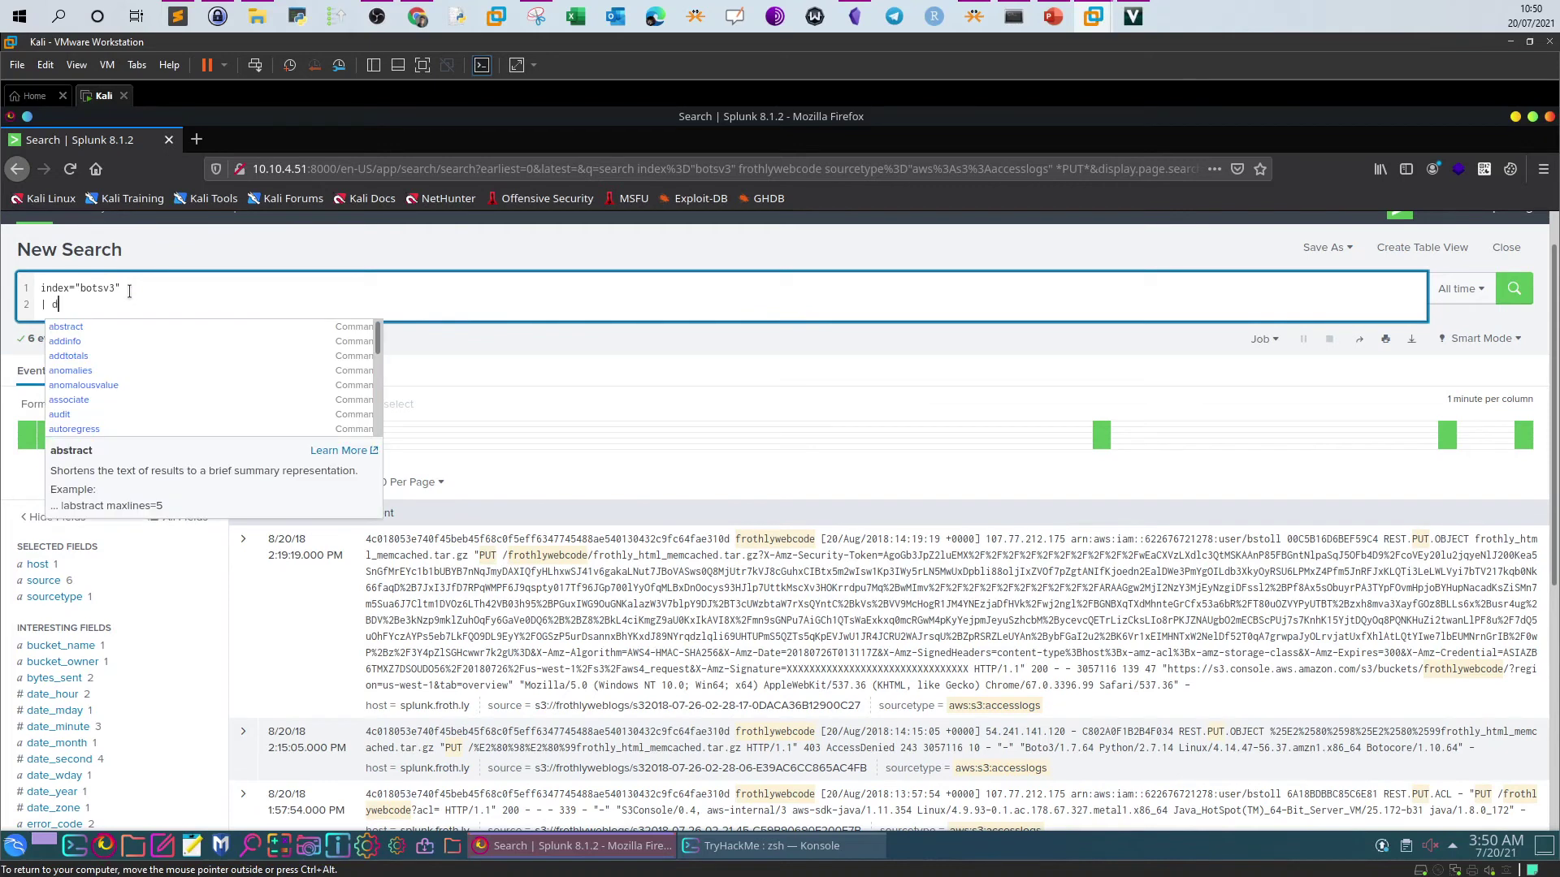
text( dedup sour)
text(cetype | )
text(table source)
text(type)
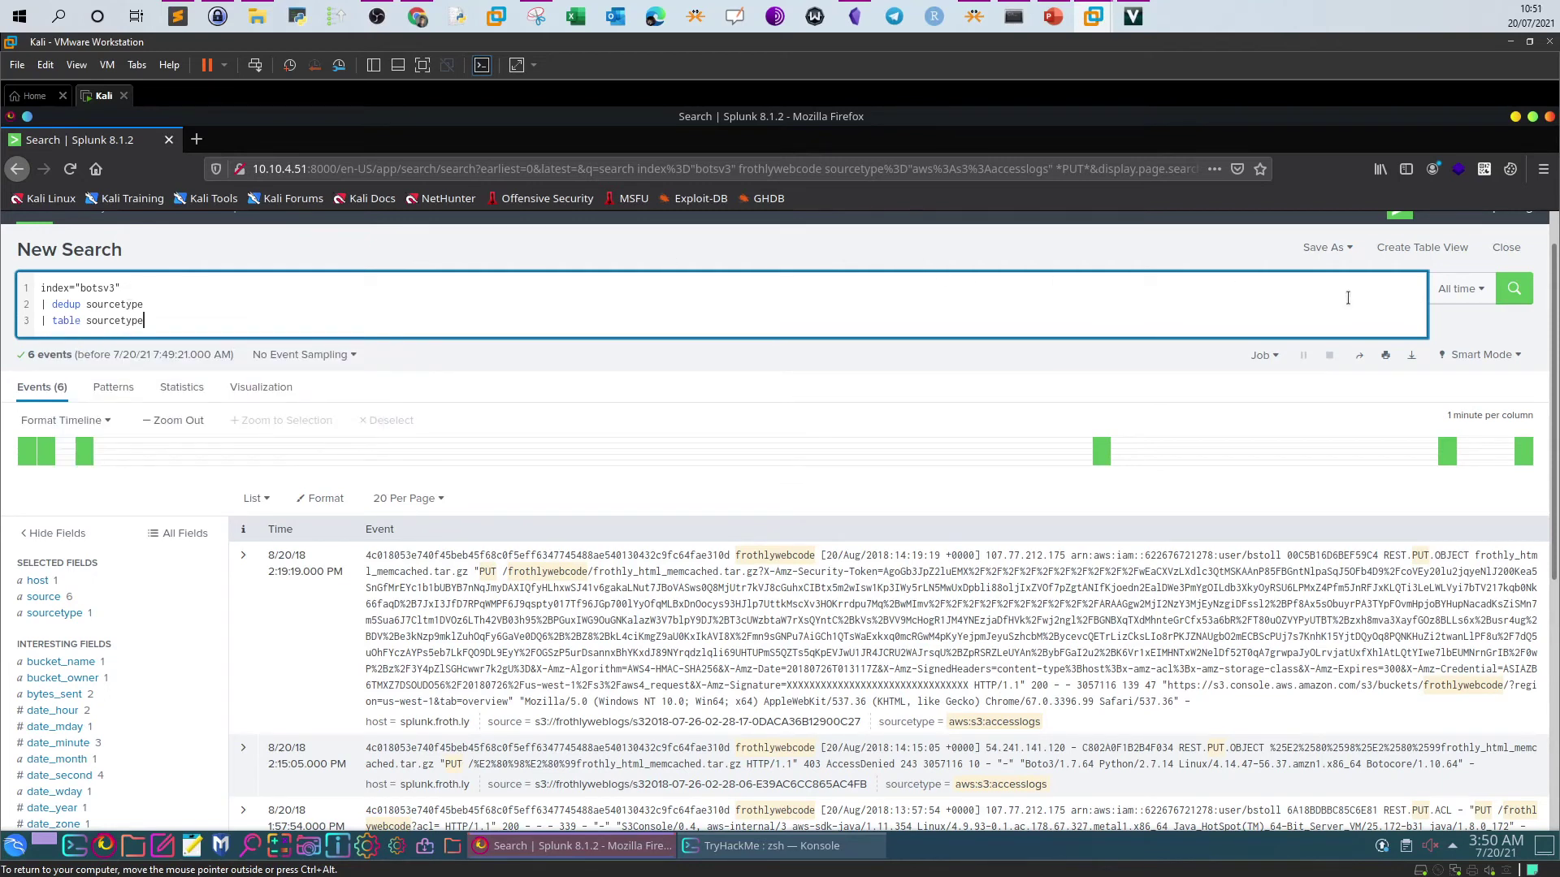
click(1513, 288)
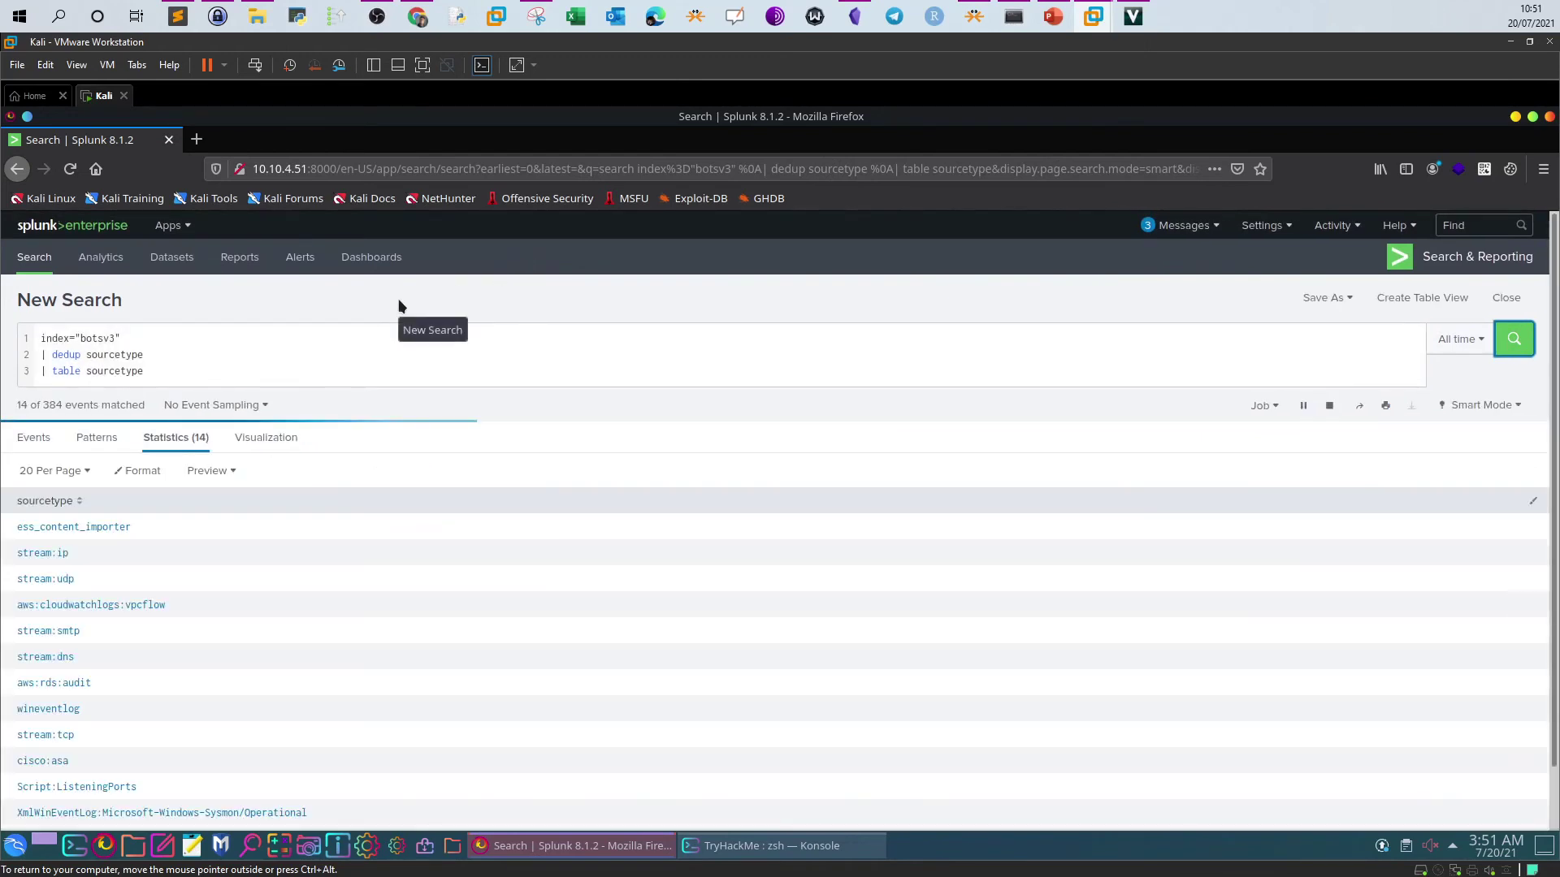
- Look through the first two pages of source types for one that covers Windows host information
scroll(315, 365, down, 3)
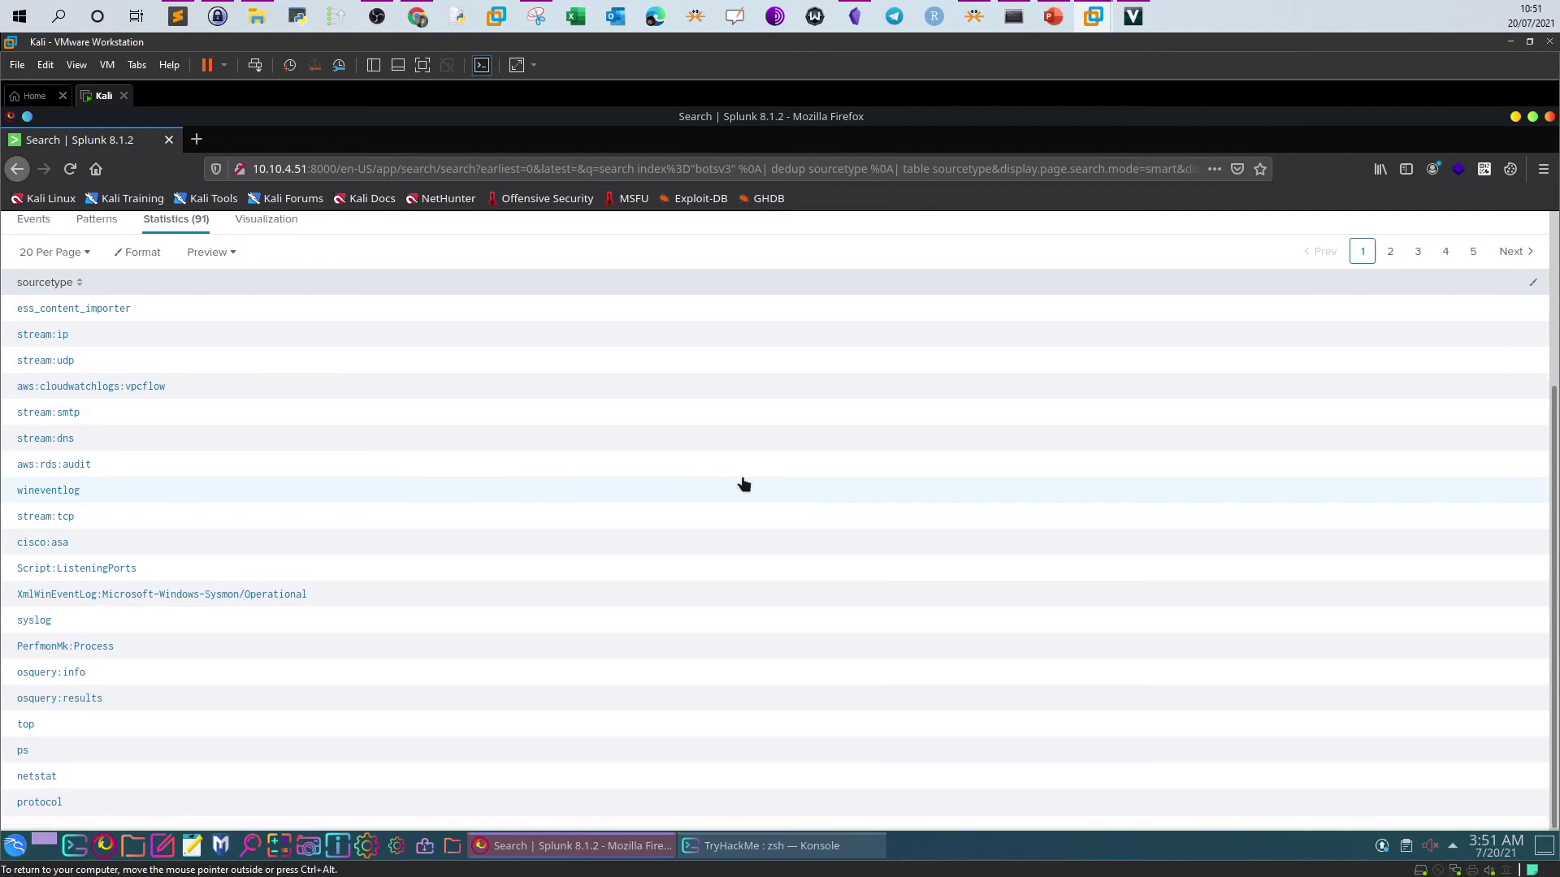
scroll(1262, 423, up, 2)
scroll(1262, 423, up, 3)
click(1507, 470)
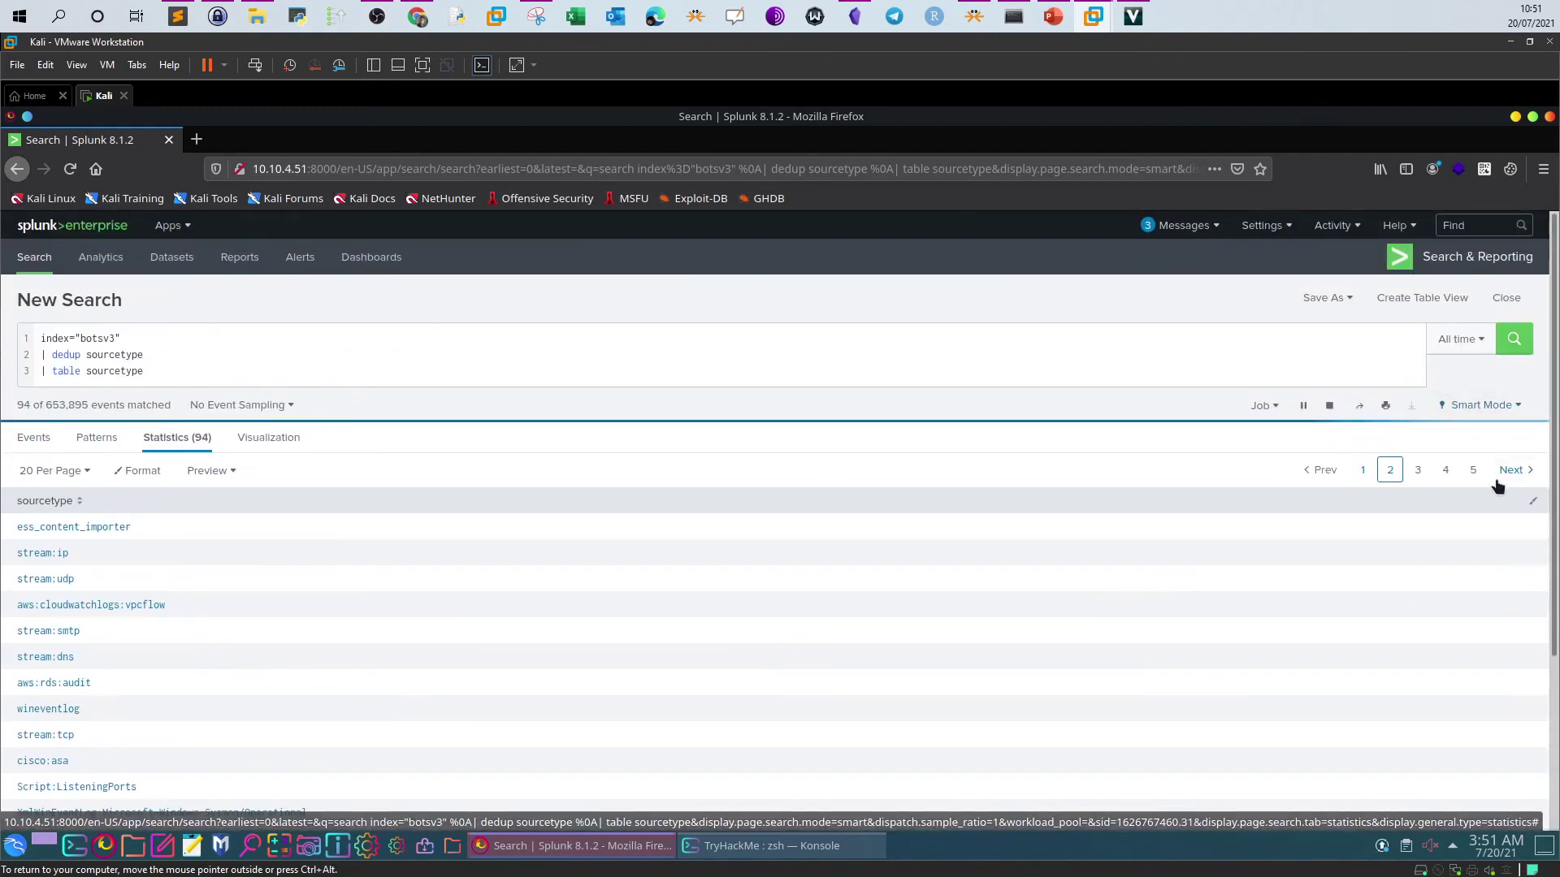
scroll(531, 582, down, 3)
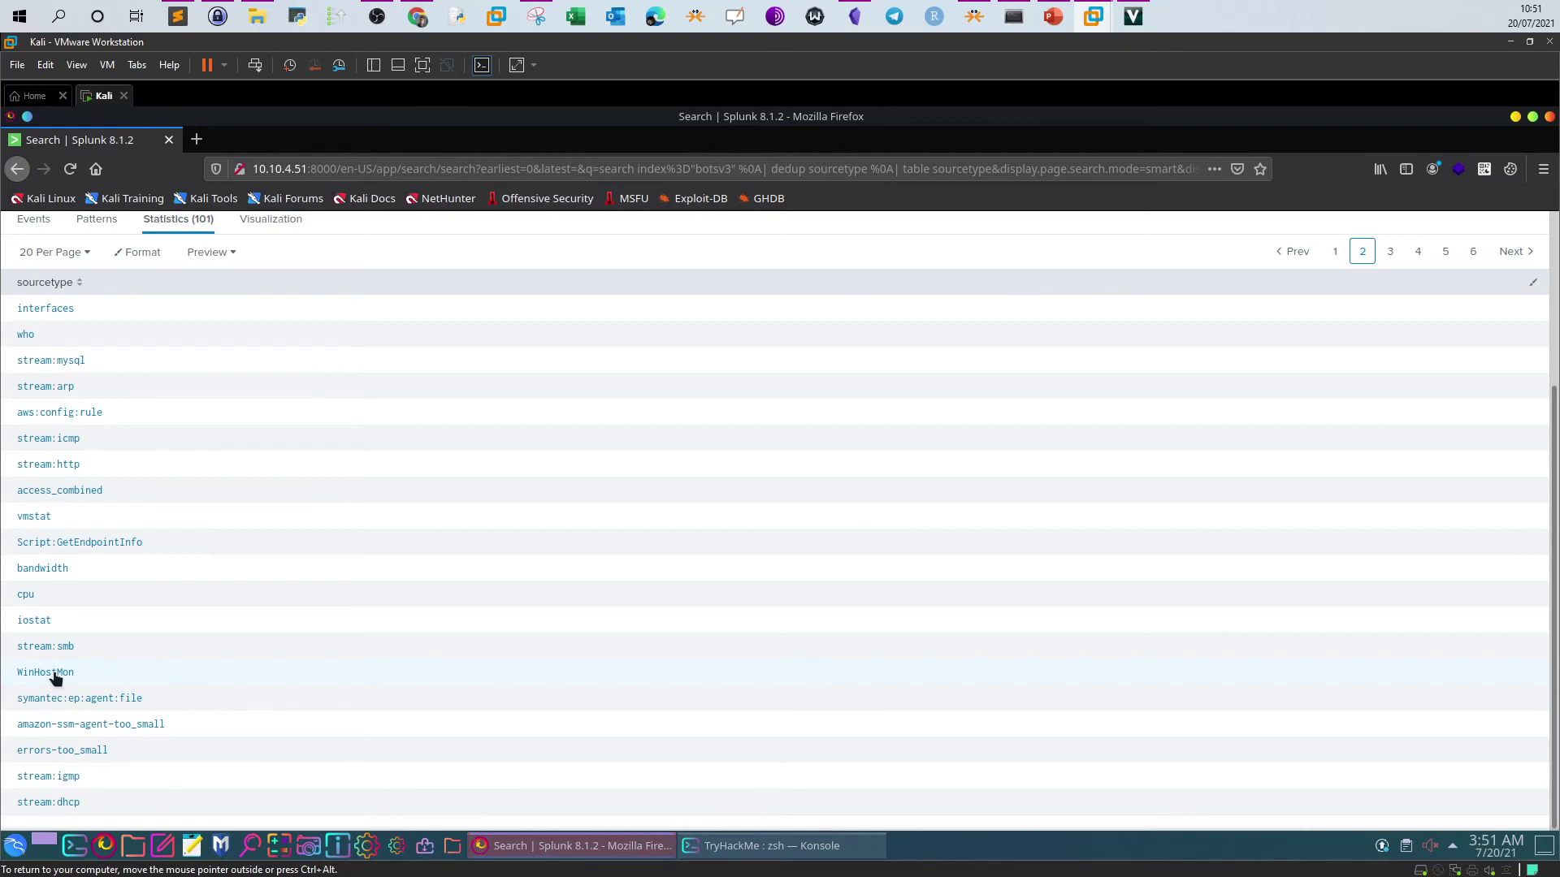
scroll(54, 678, up, 3)
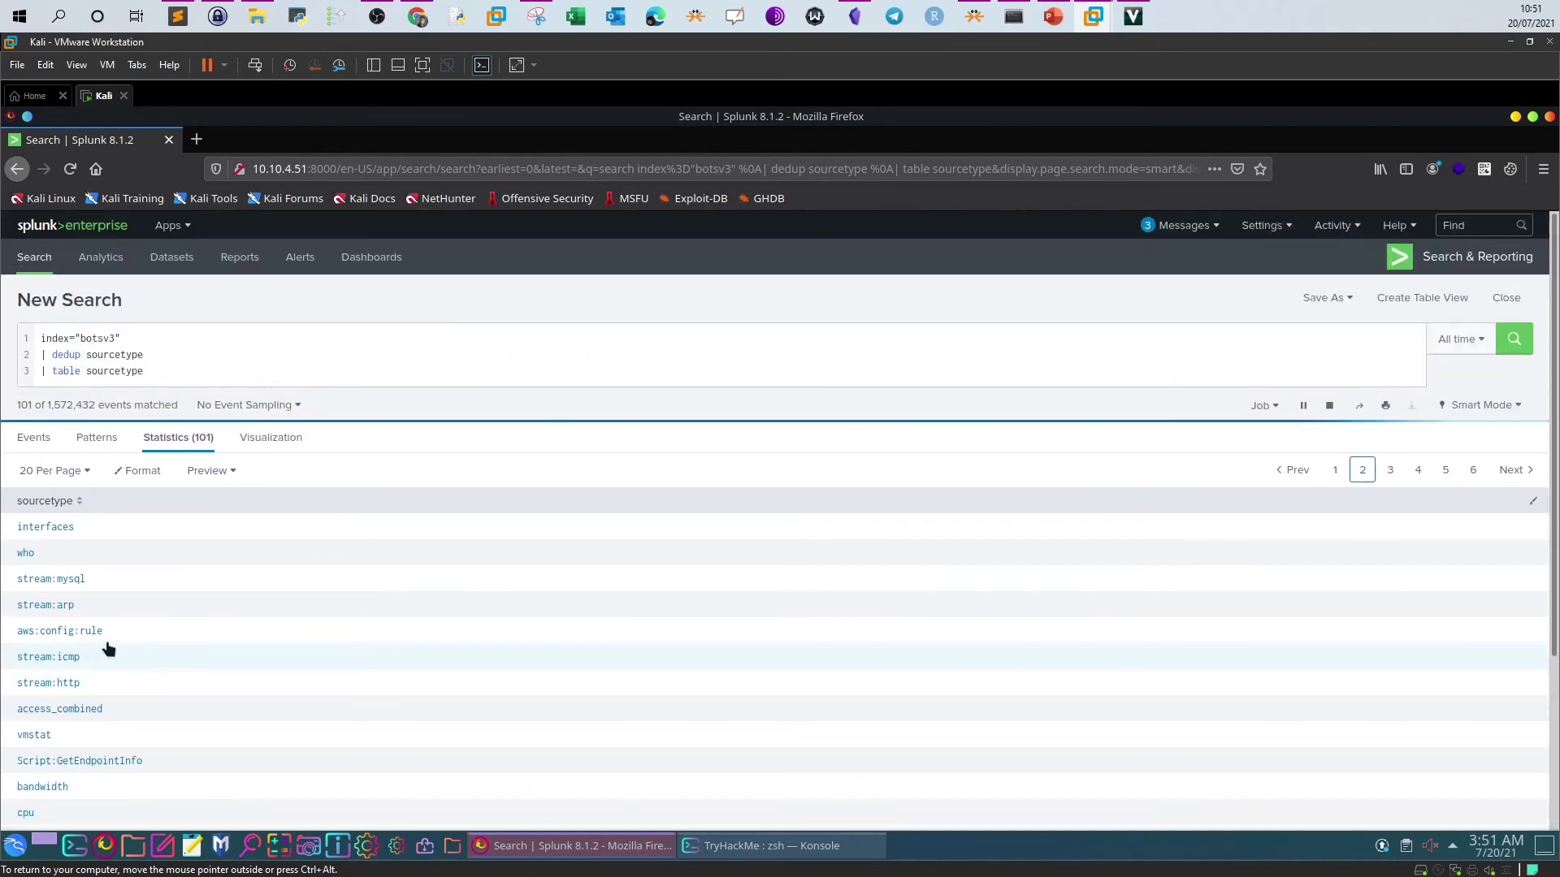
- Remove the dedup and table lines from the query, keeping only index="botsv3", and recheck the WinHostMon source type's name
double_click(114, 371)
drag(44, 366, 37, 349)
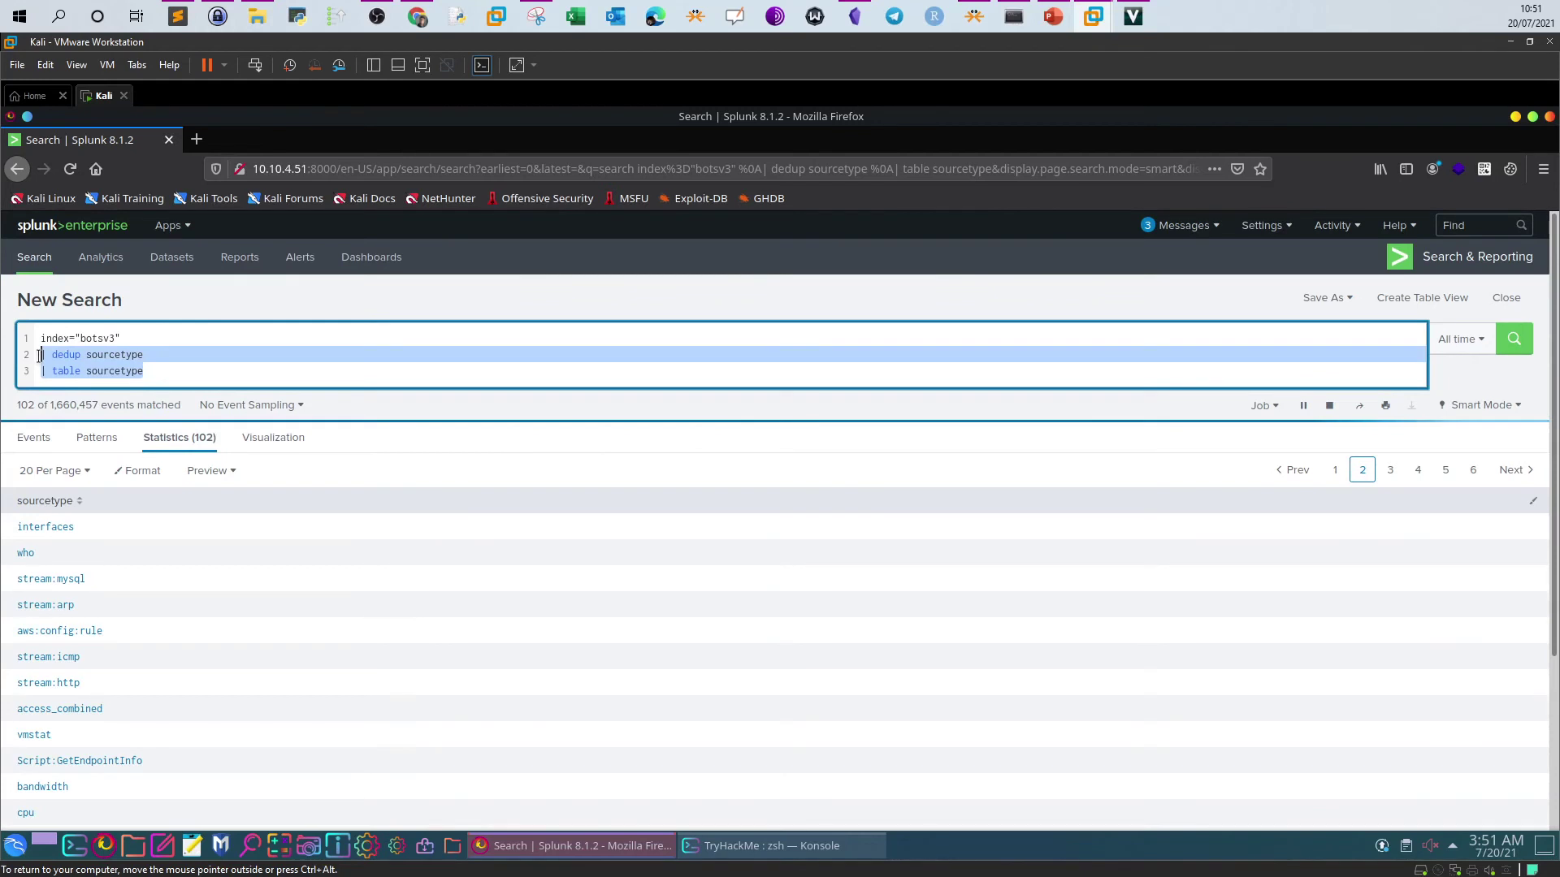
key(BackSpace)
scroll(99, 664, down, 3)
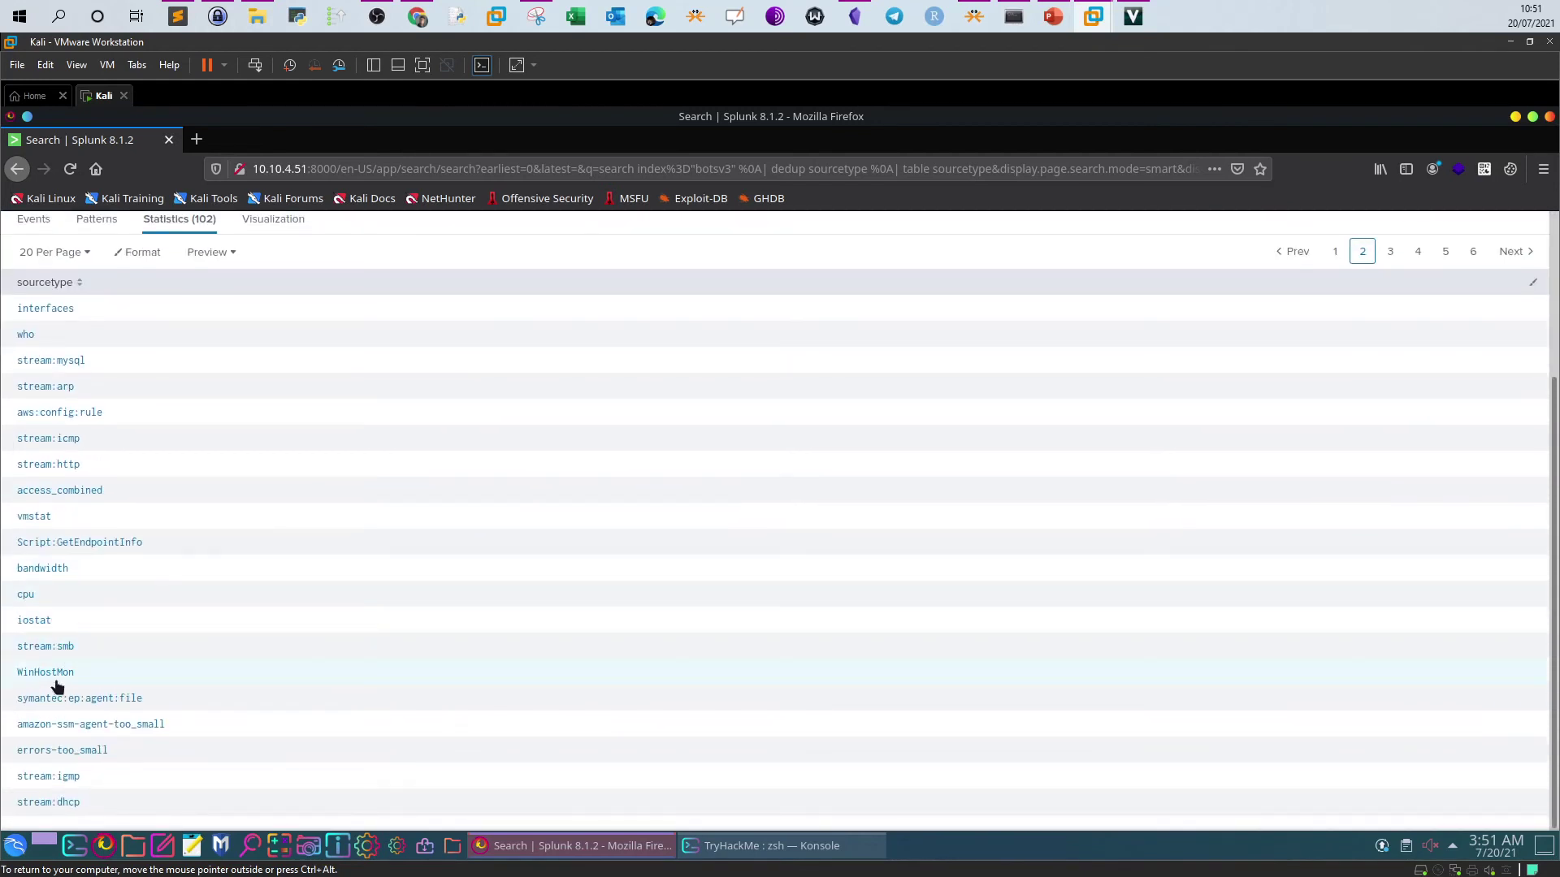
scroll(213, 486, up, 2)
key(BackSpace)
- Add sourcetype="winhostmon" to the index="botsv3" query and run the search
text(sourc)
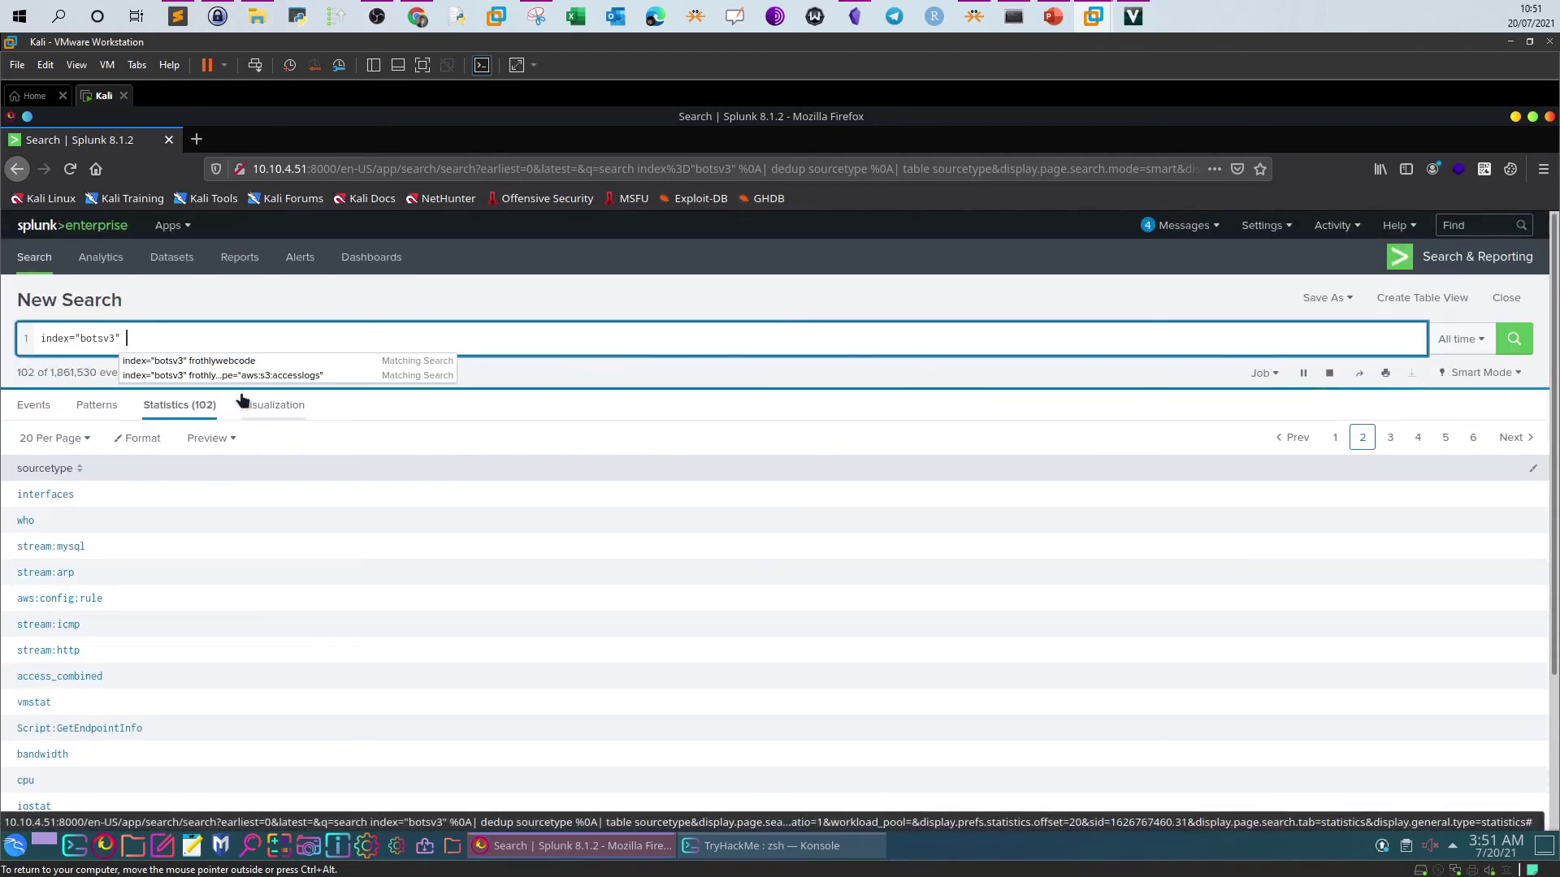
text(etype=)
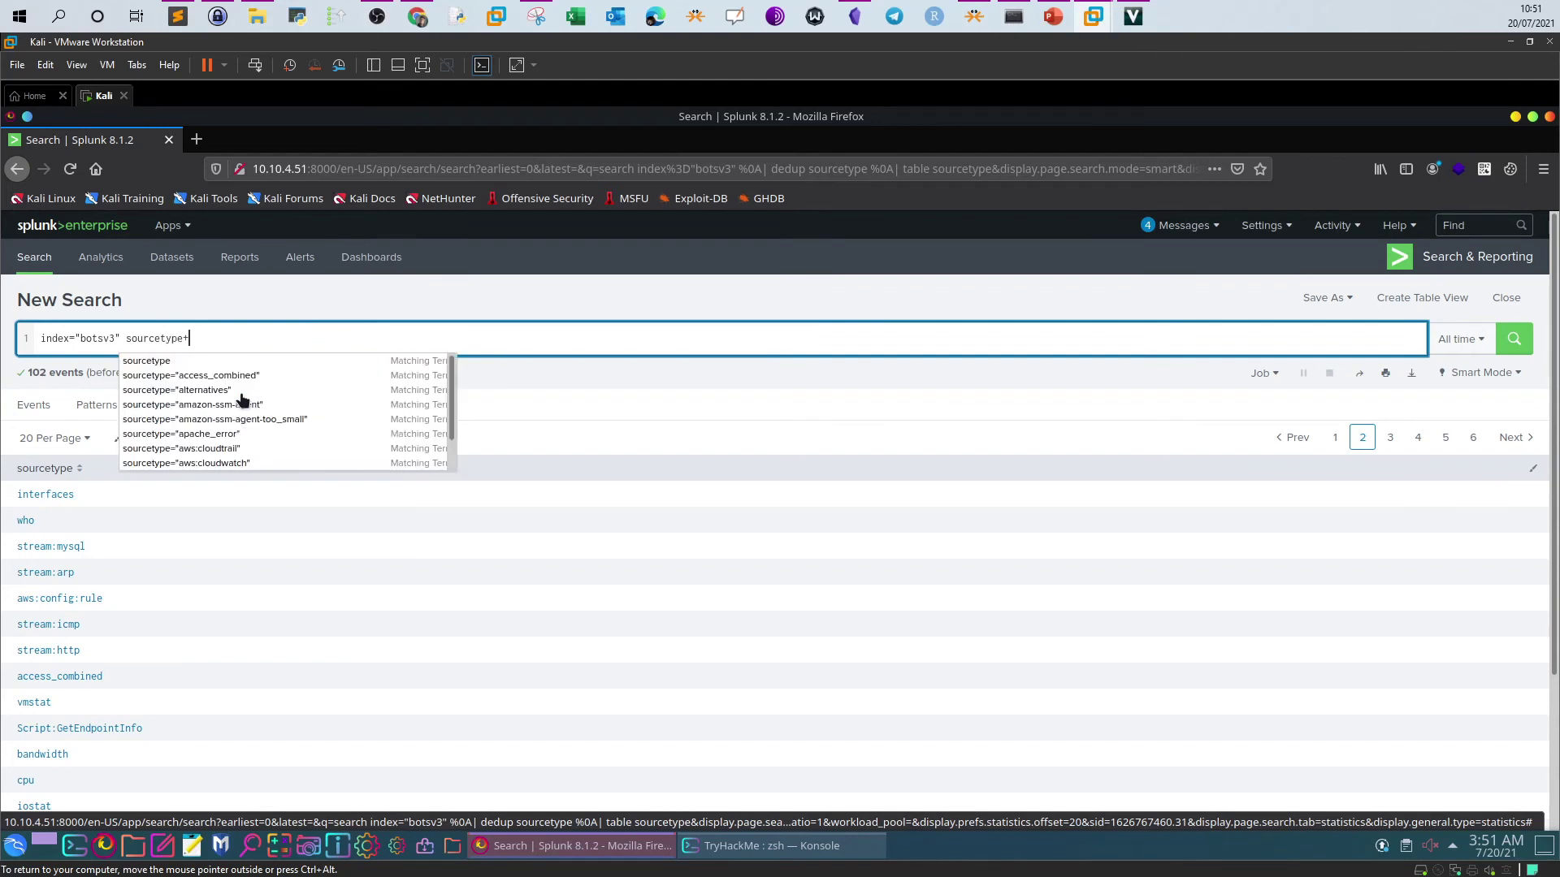
text(|)
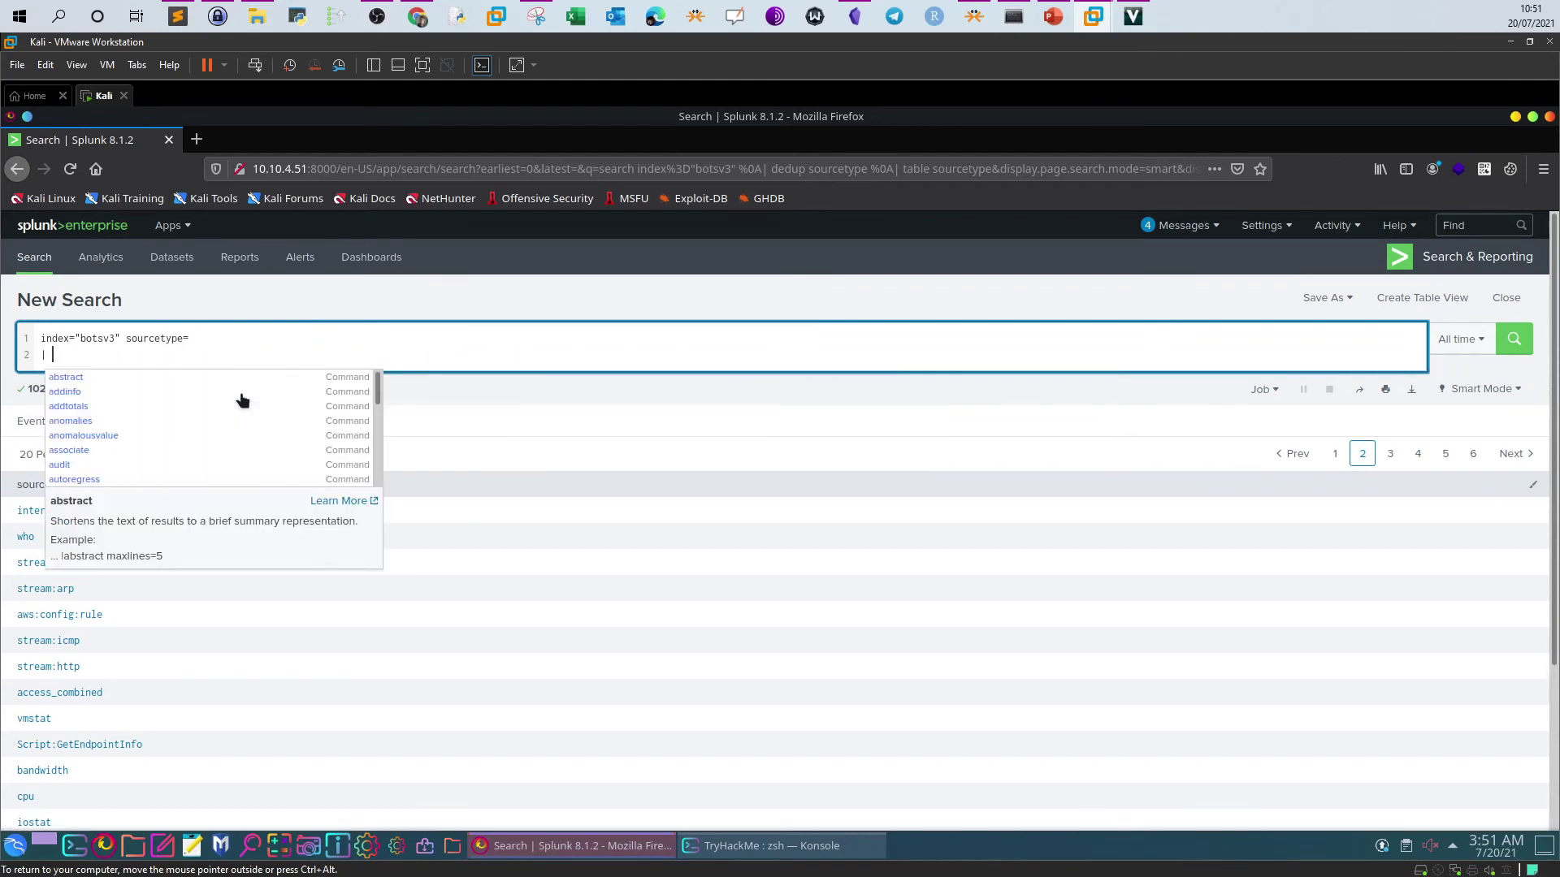
text(|)
key(BackSpace)
key(BackSpace)
text(")
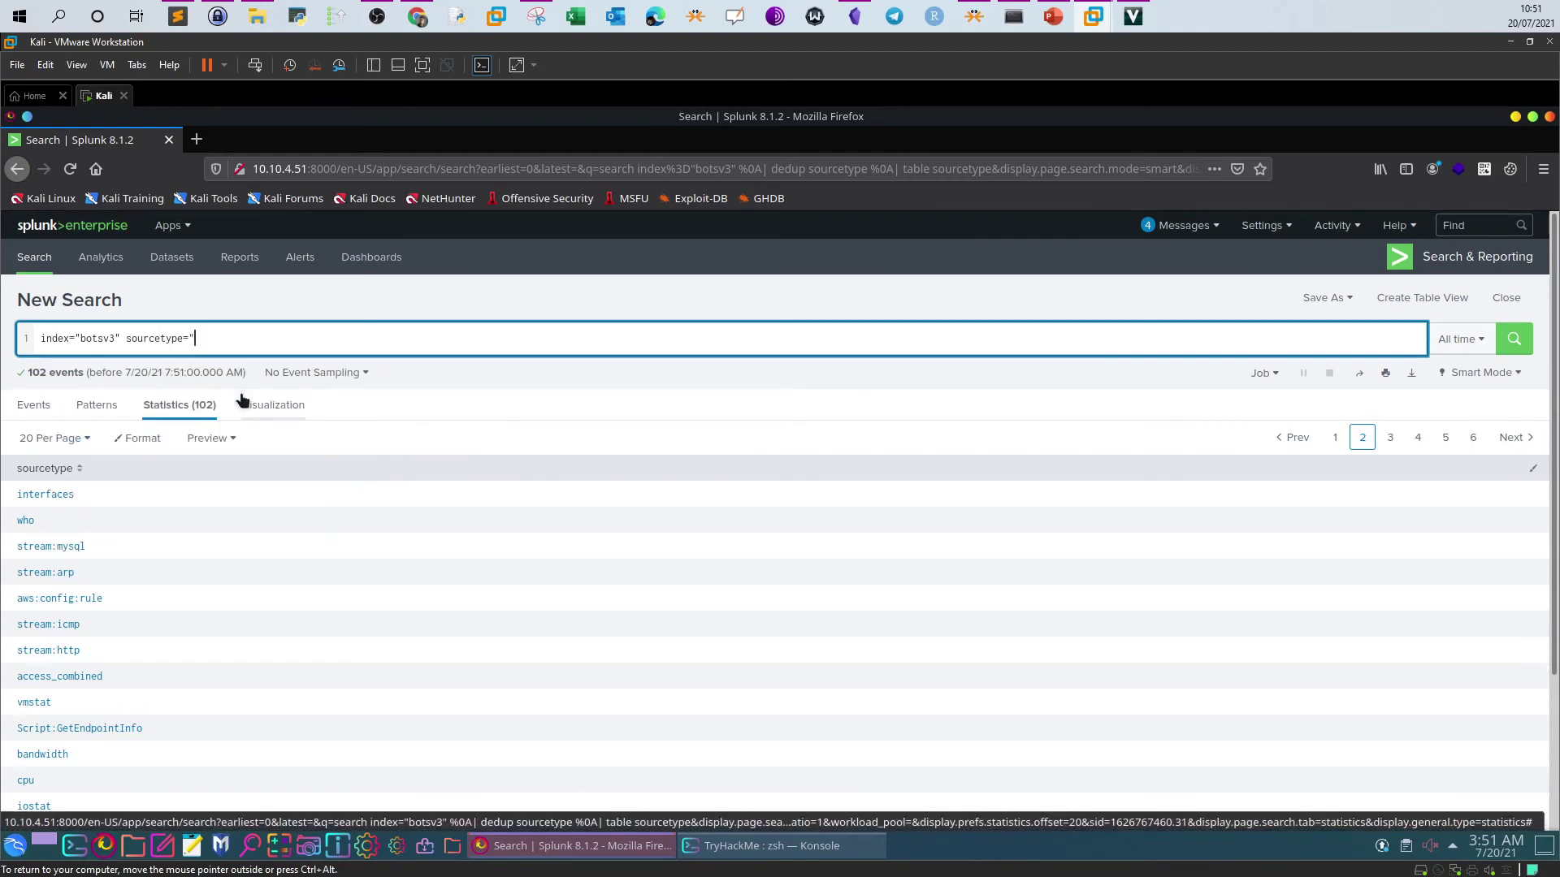
text(winhostmon")
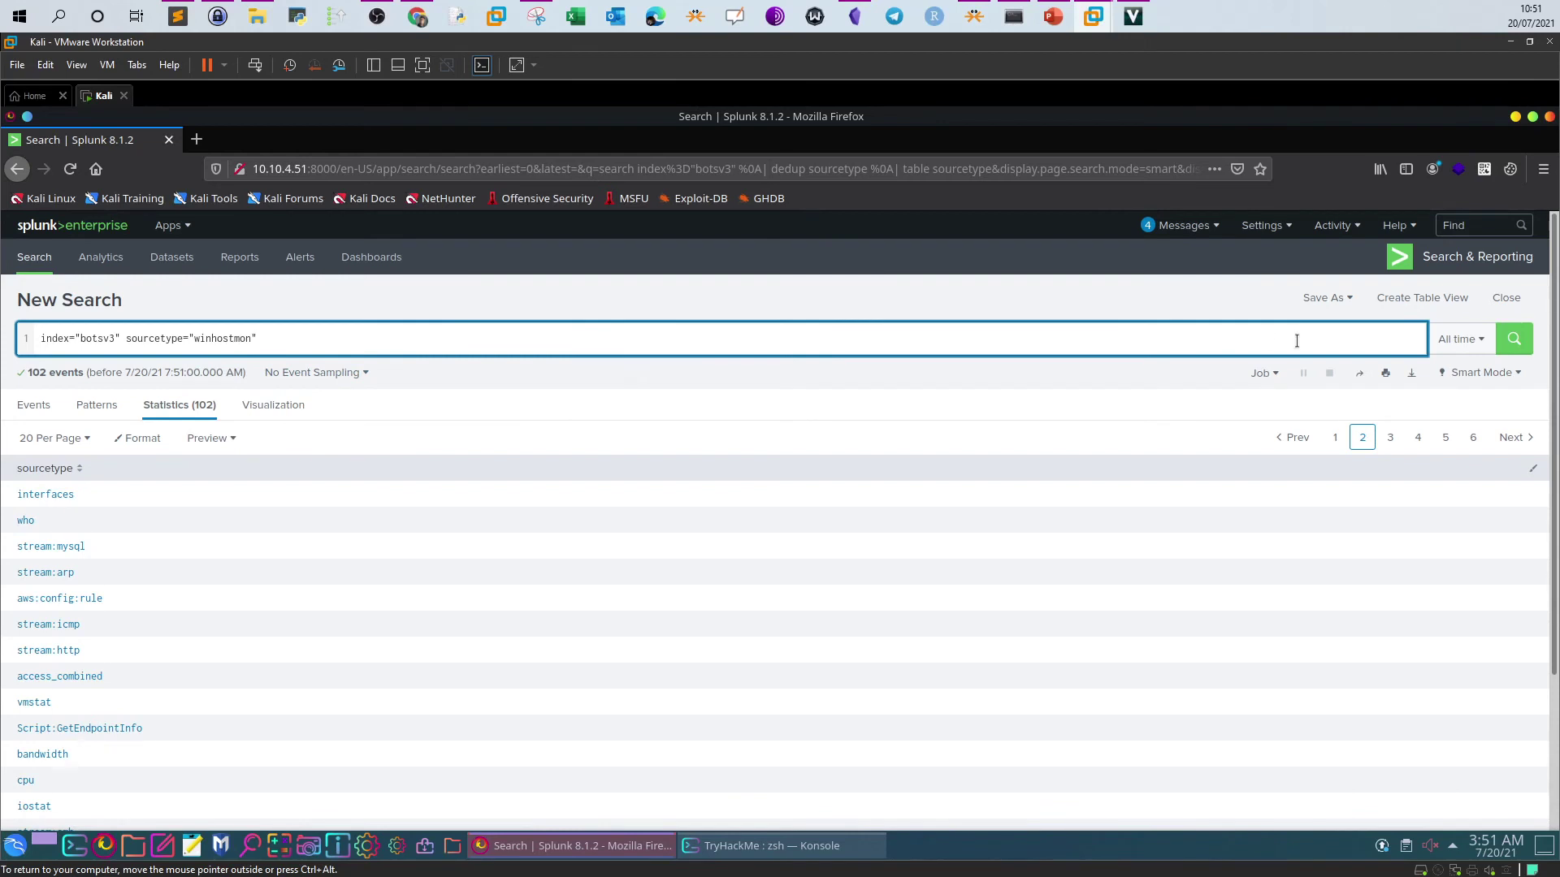
click(1513, 339)
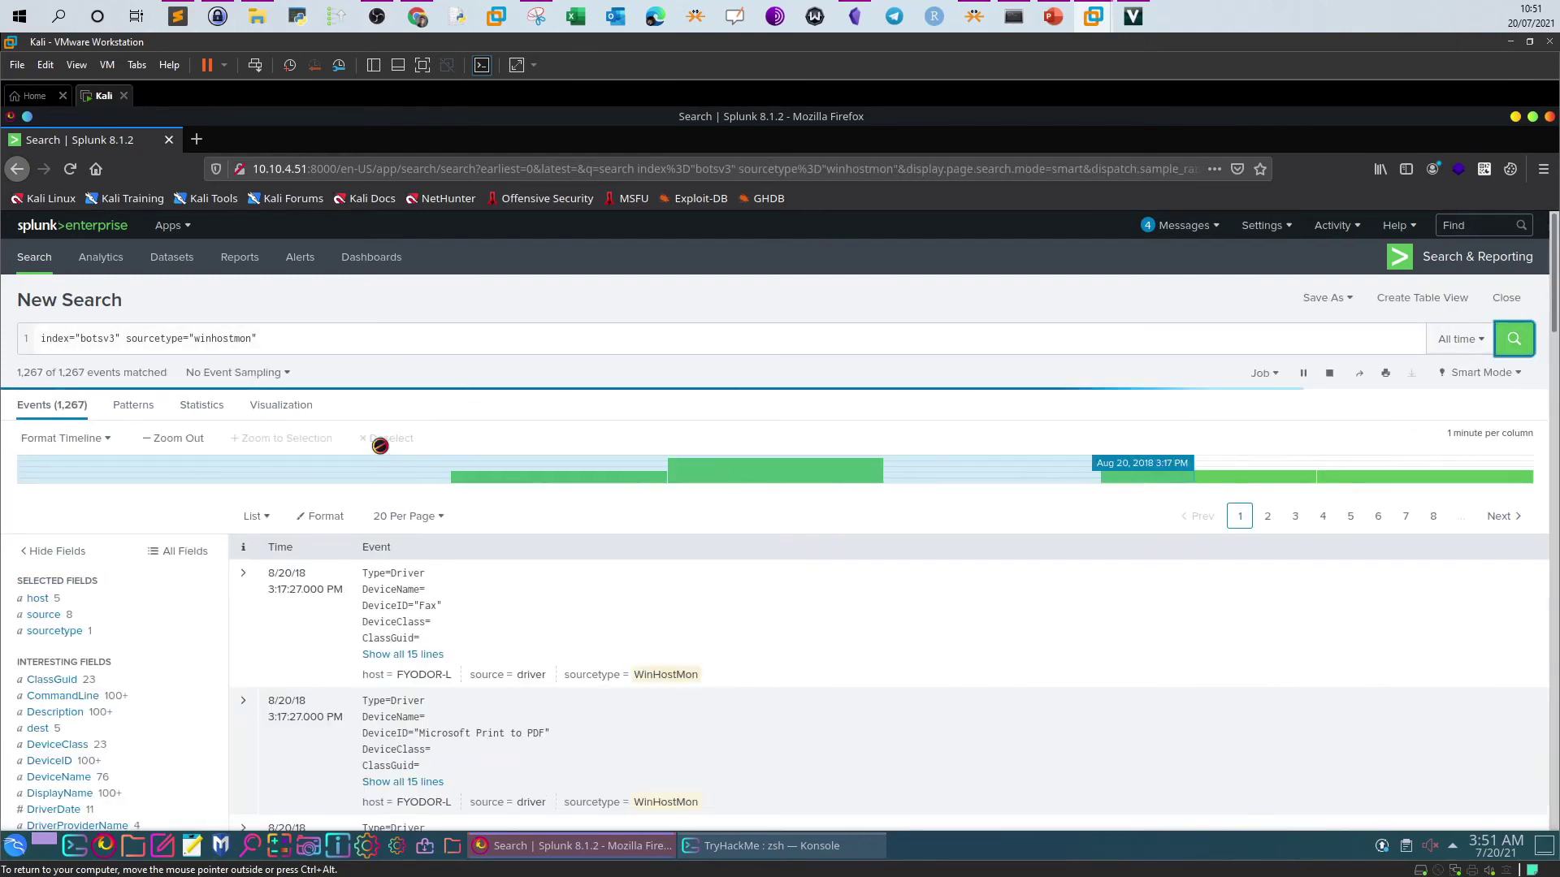
- Examine the values of the Name, Manufacturer and Host fields in the WinHostMon events for operating system details
scroll(341, 508, down, 2)
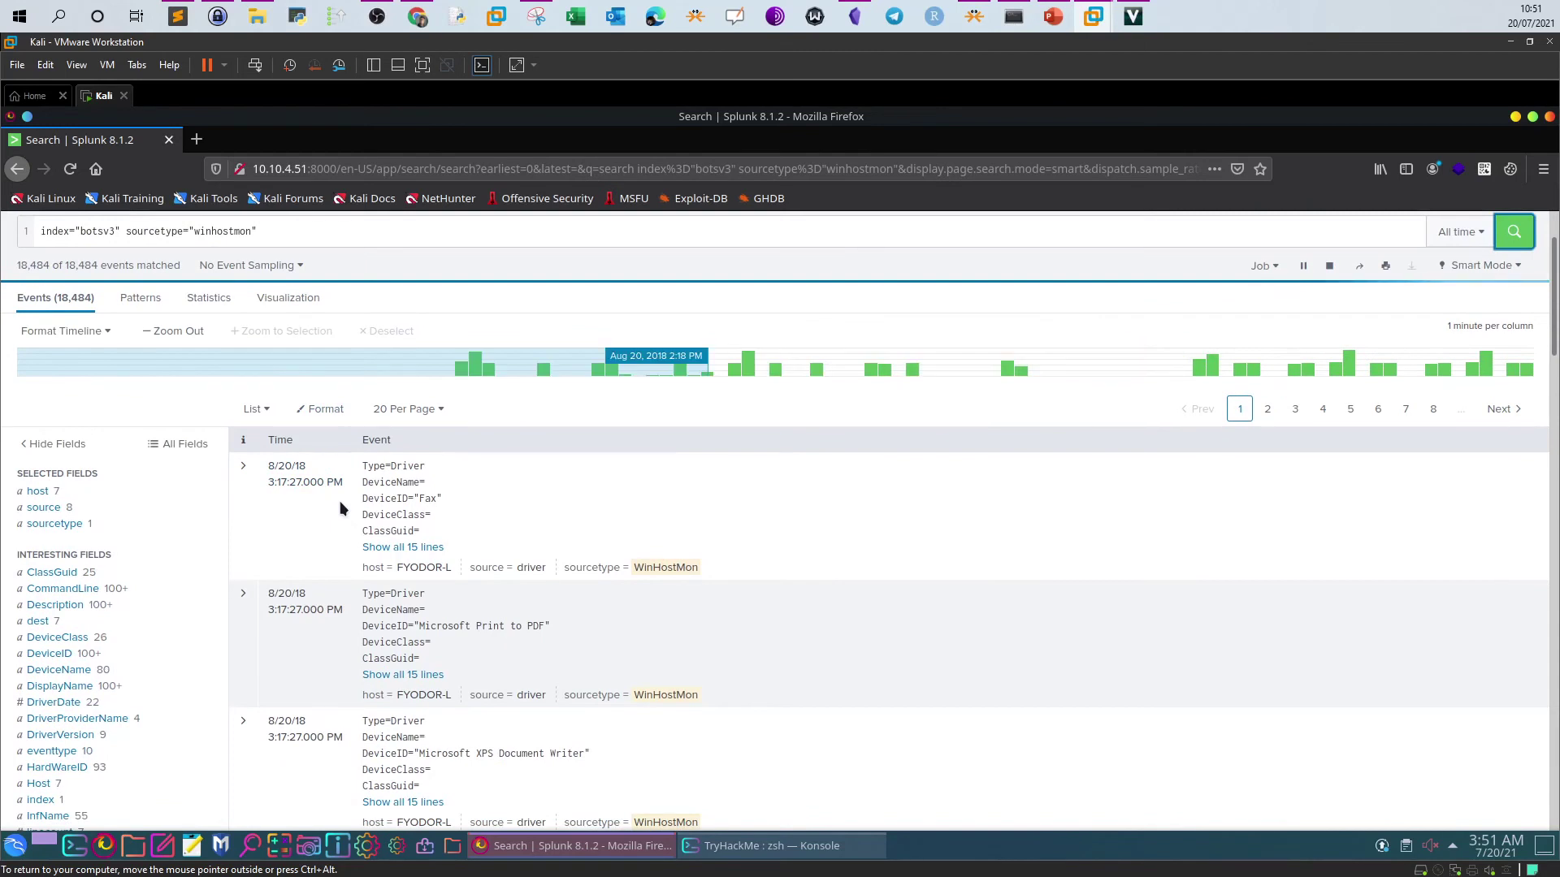
scroll(500, 580, down, 3)
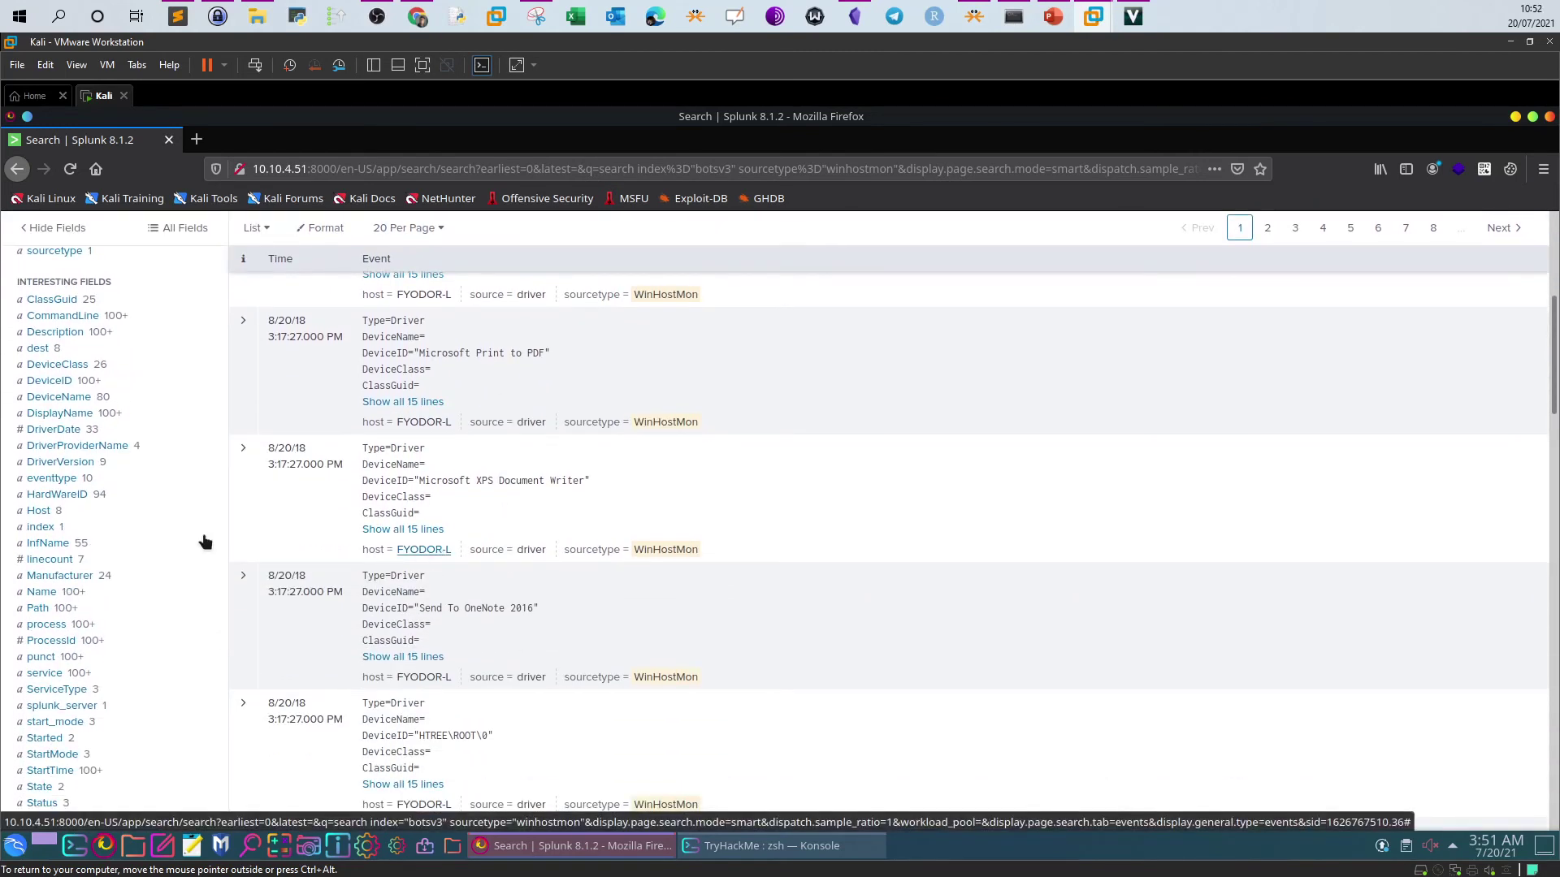
scroll(151, 536, down, 3)
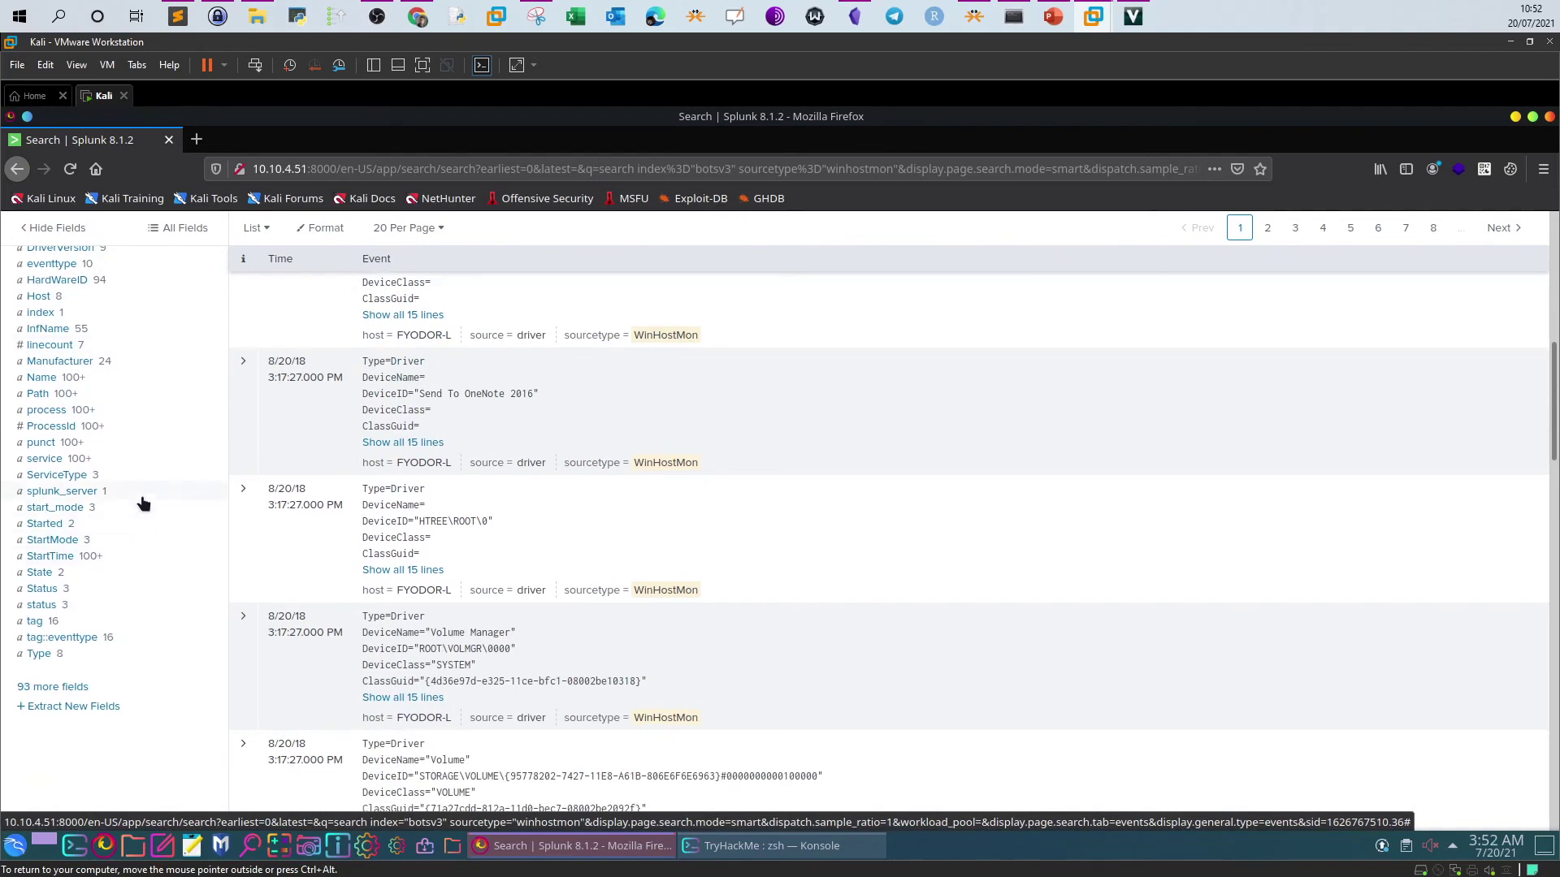
scroll(141, 502, up, 1)
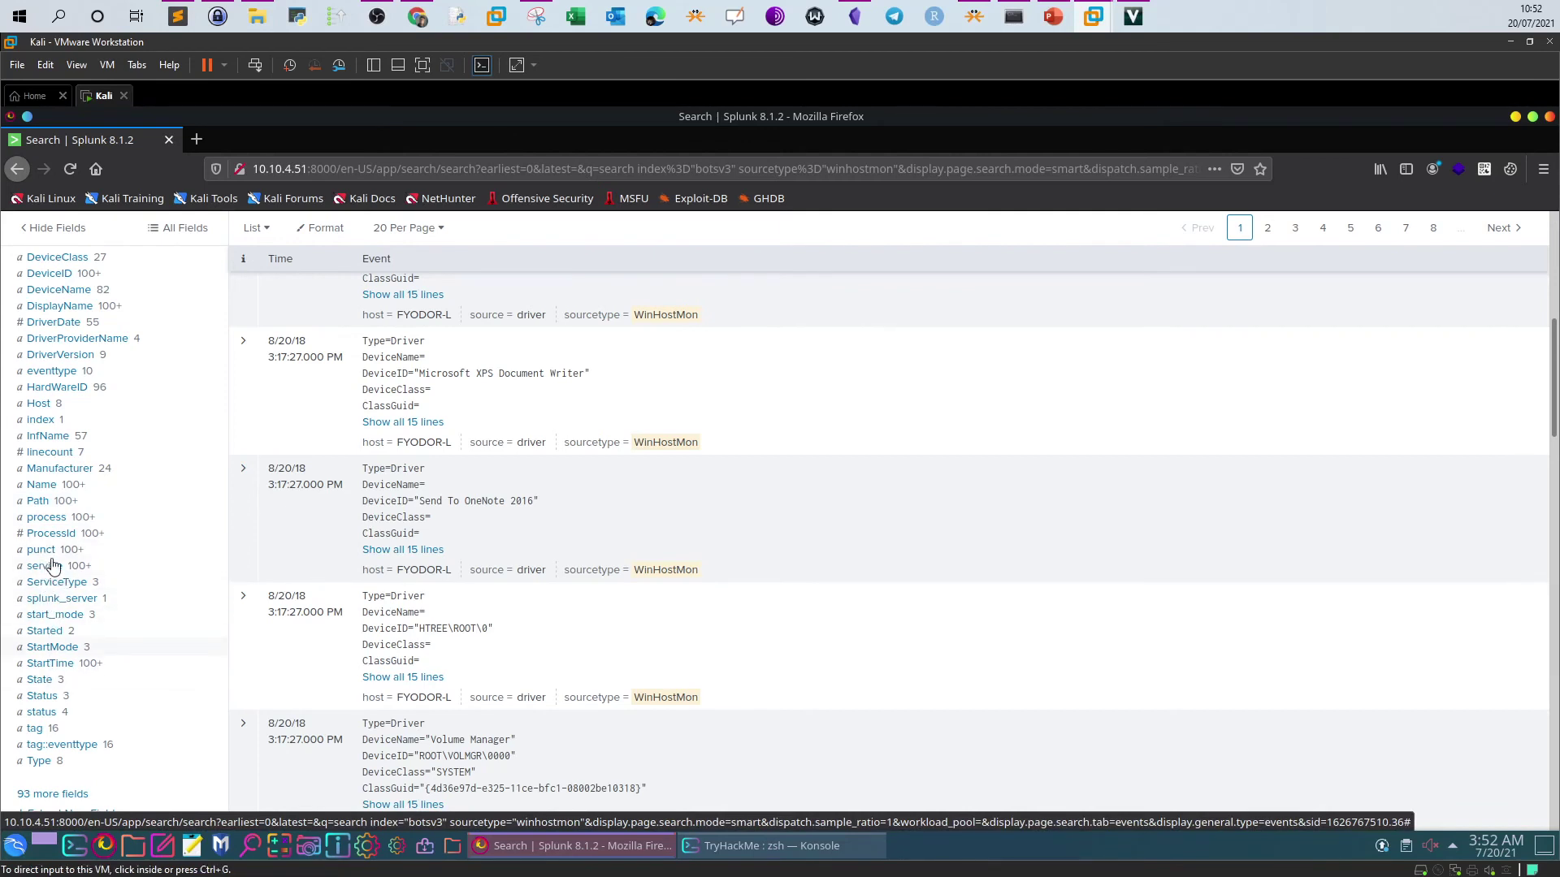
click(41, 481)
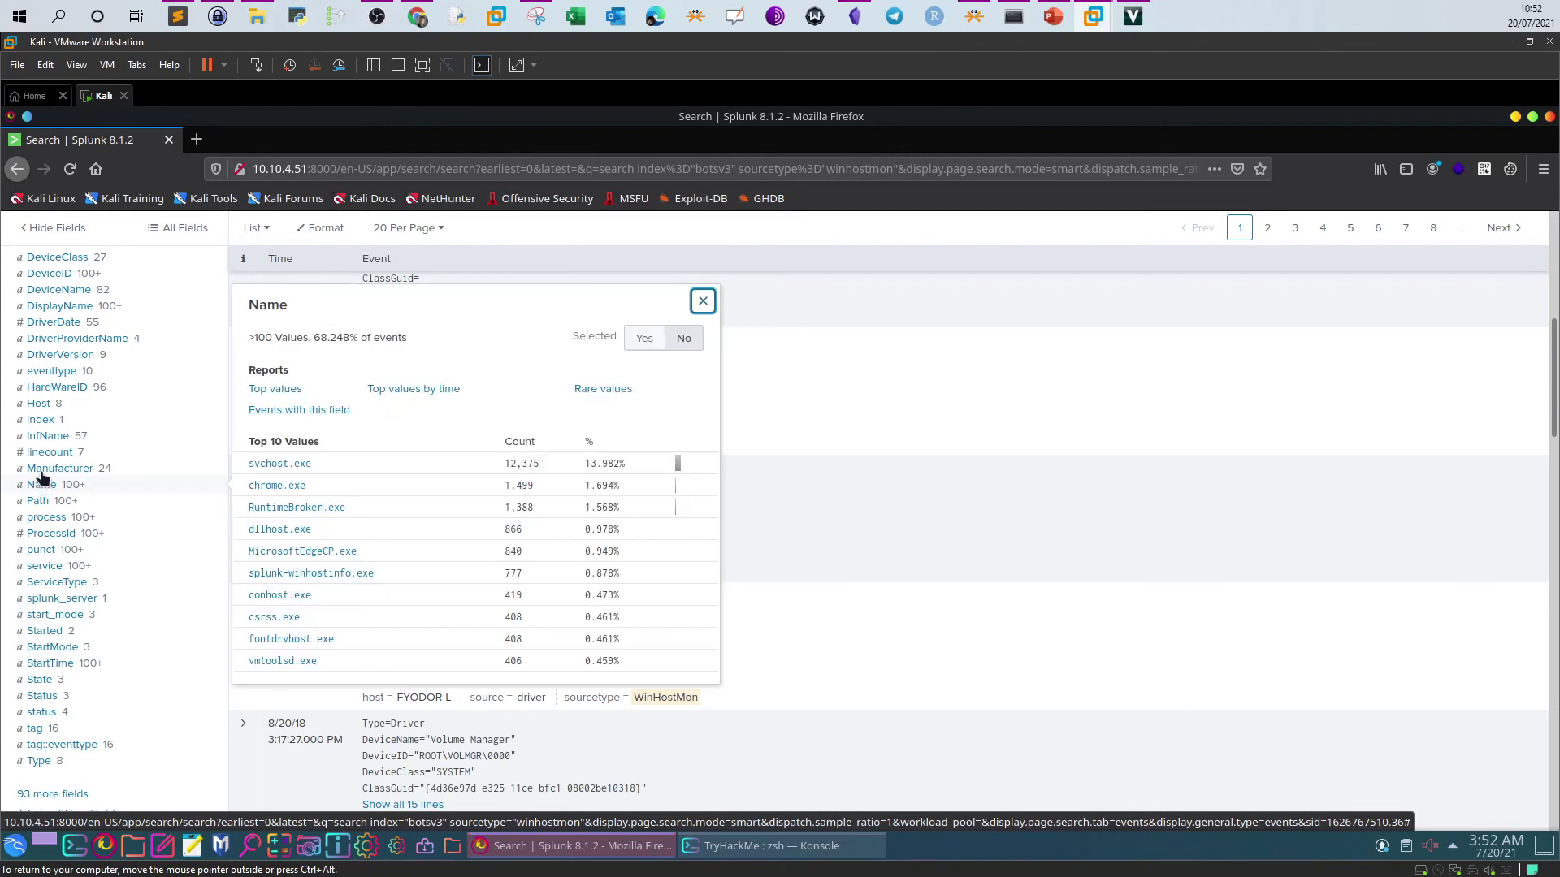
click(41, 471)
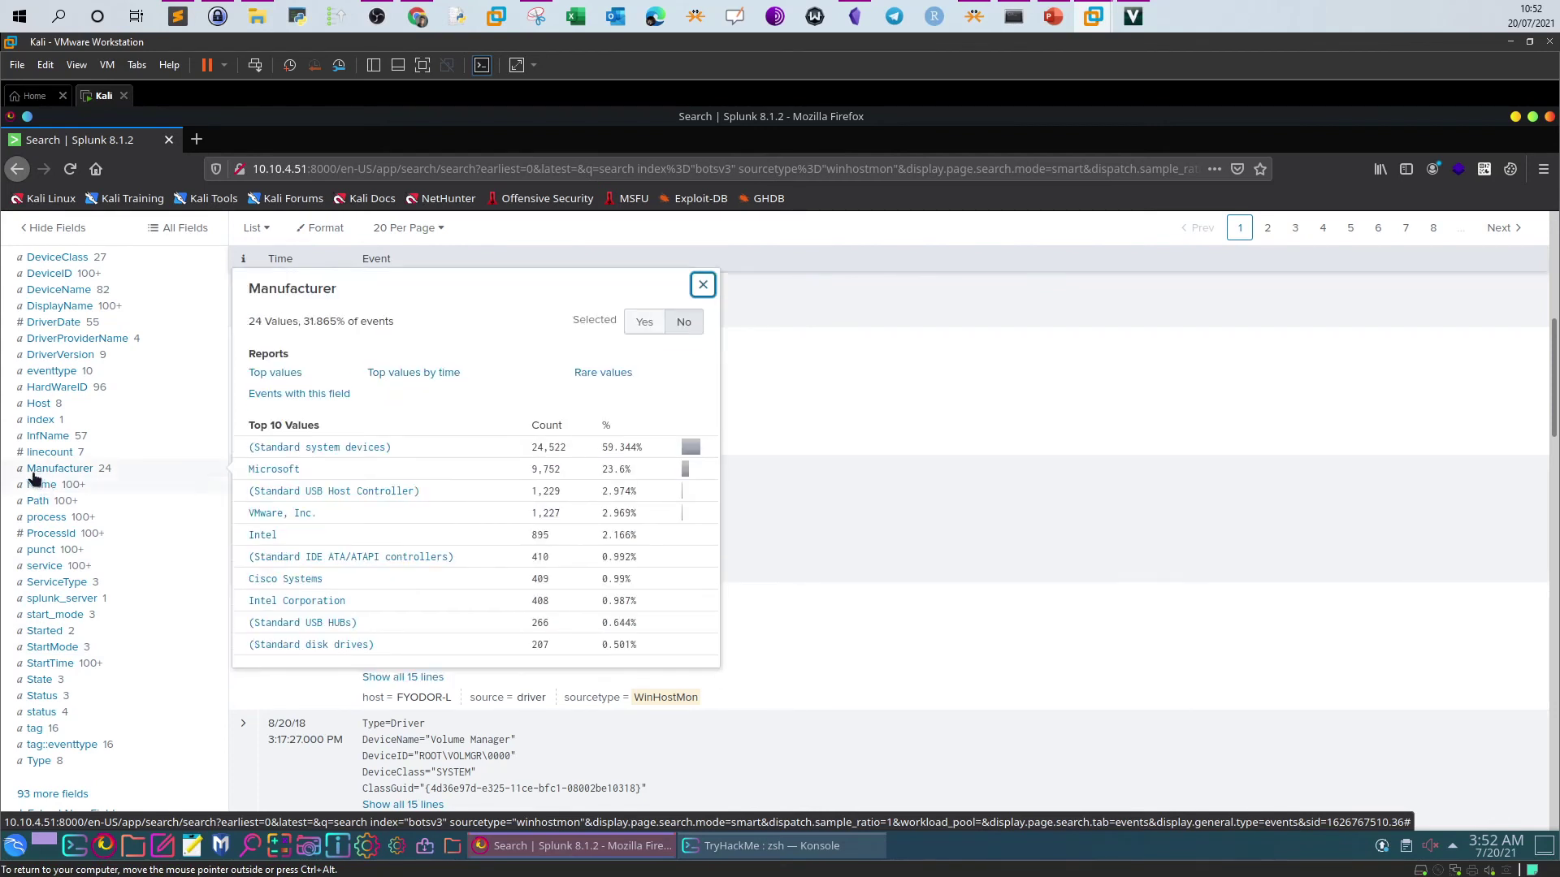
click(37, 405)
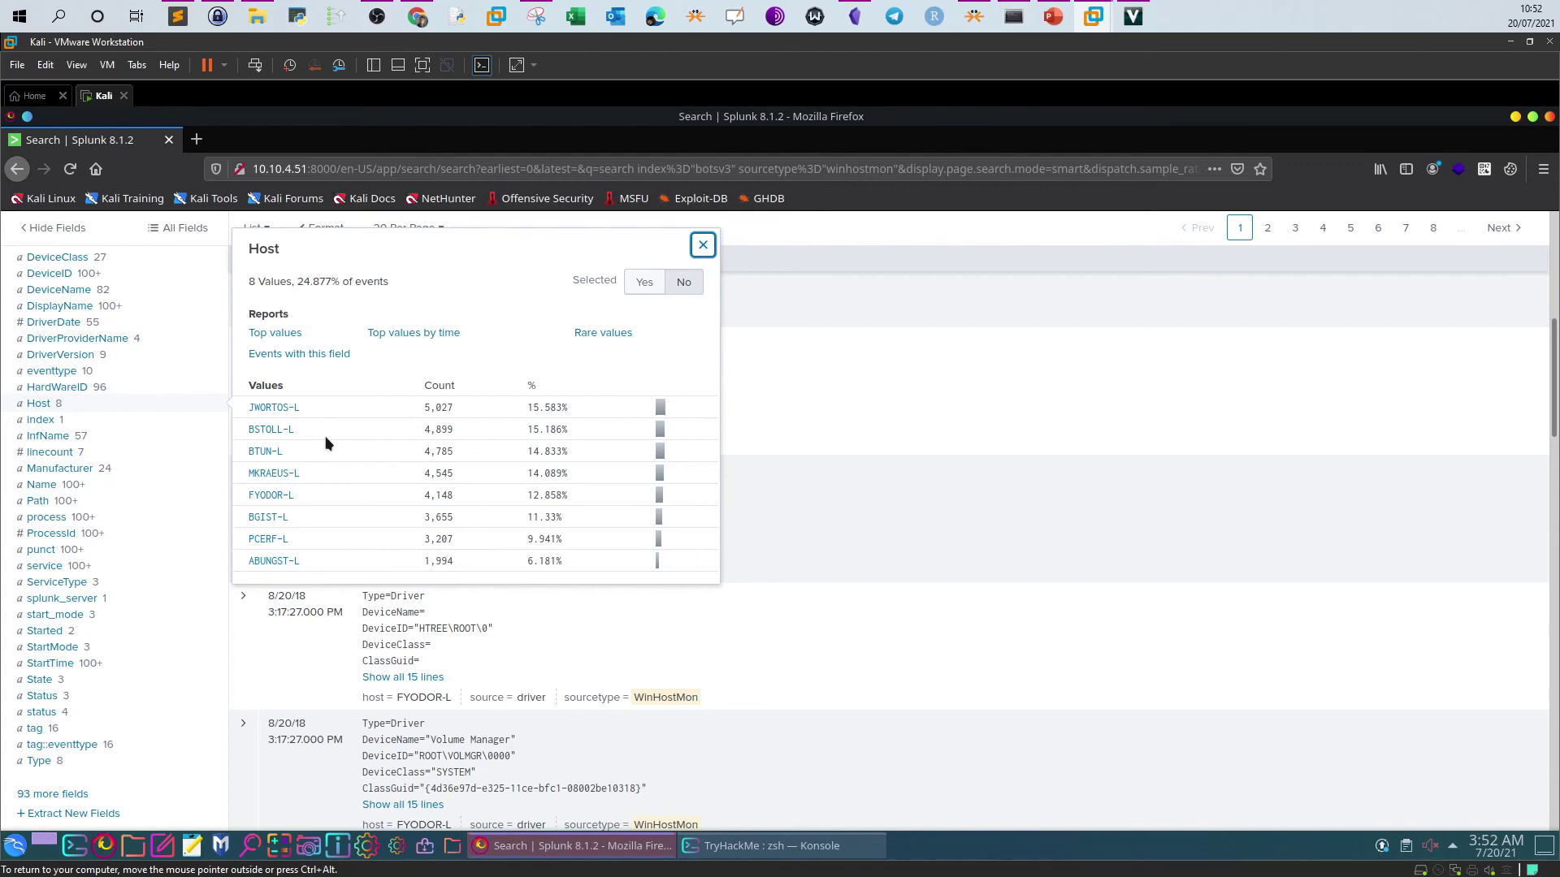
click(702, 246)
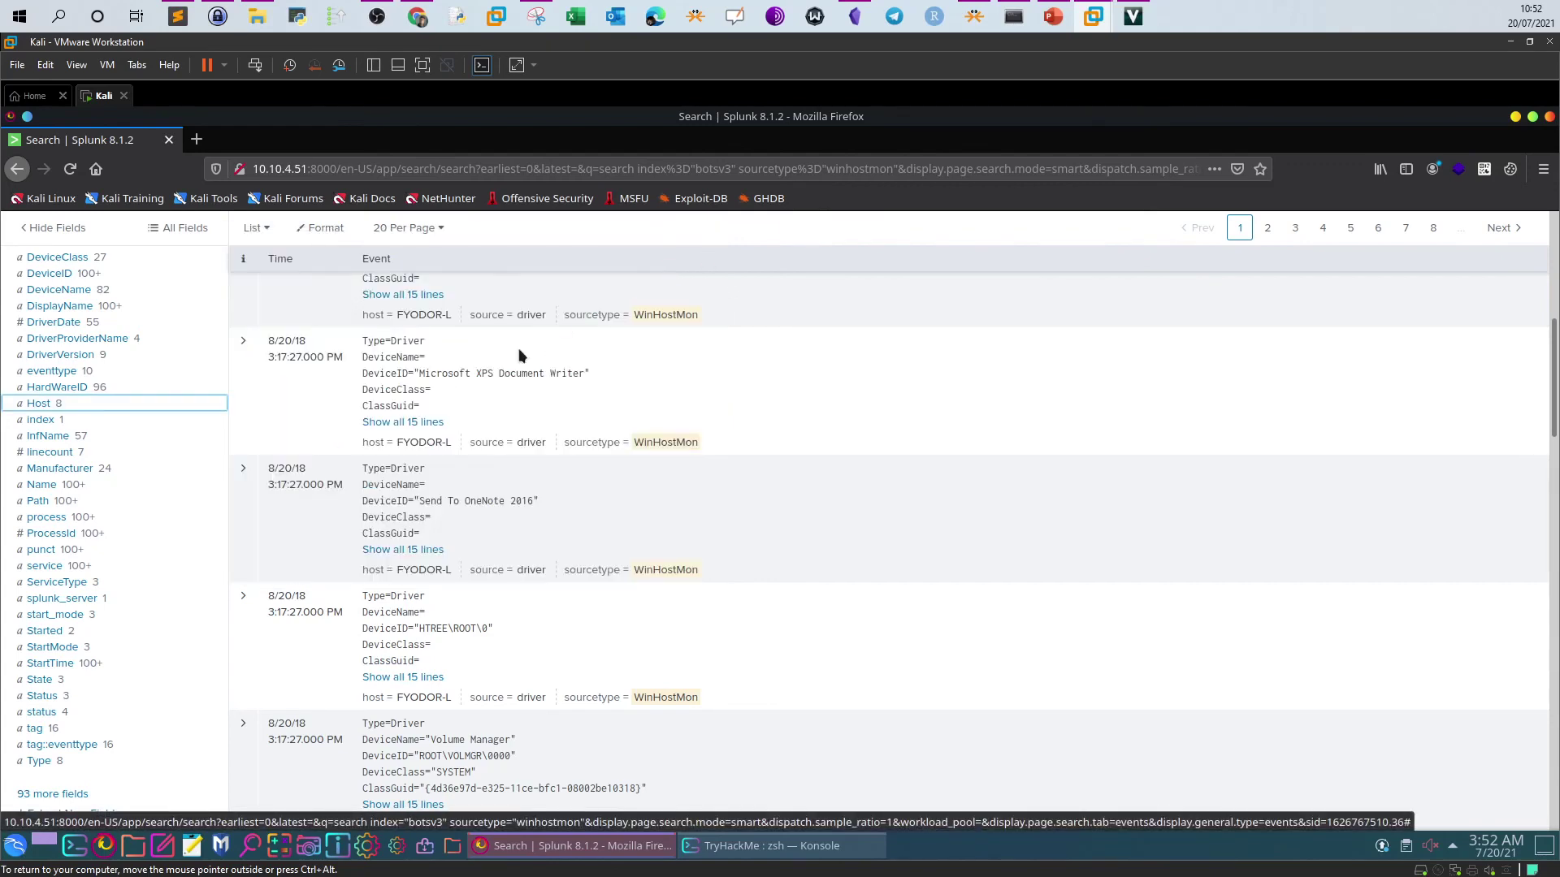
scroll(487, 406, up, 5)
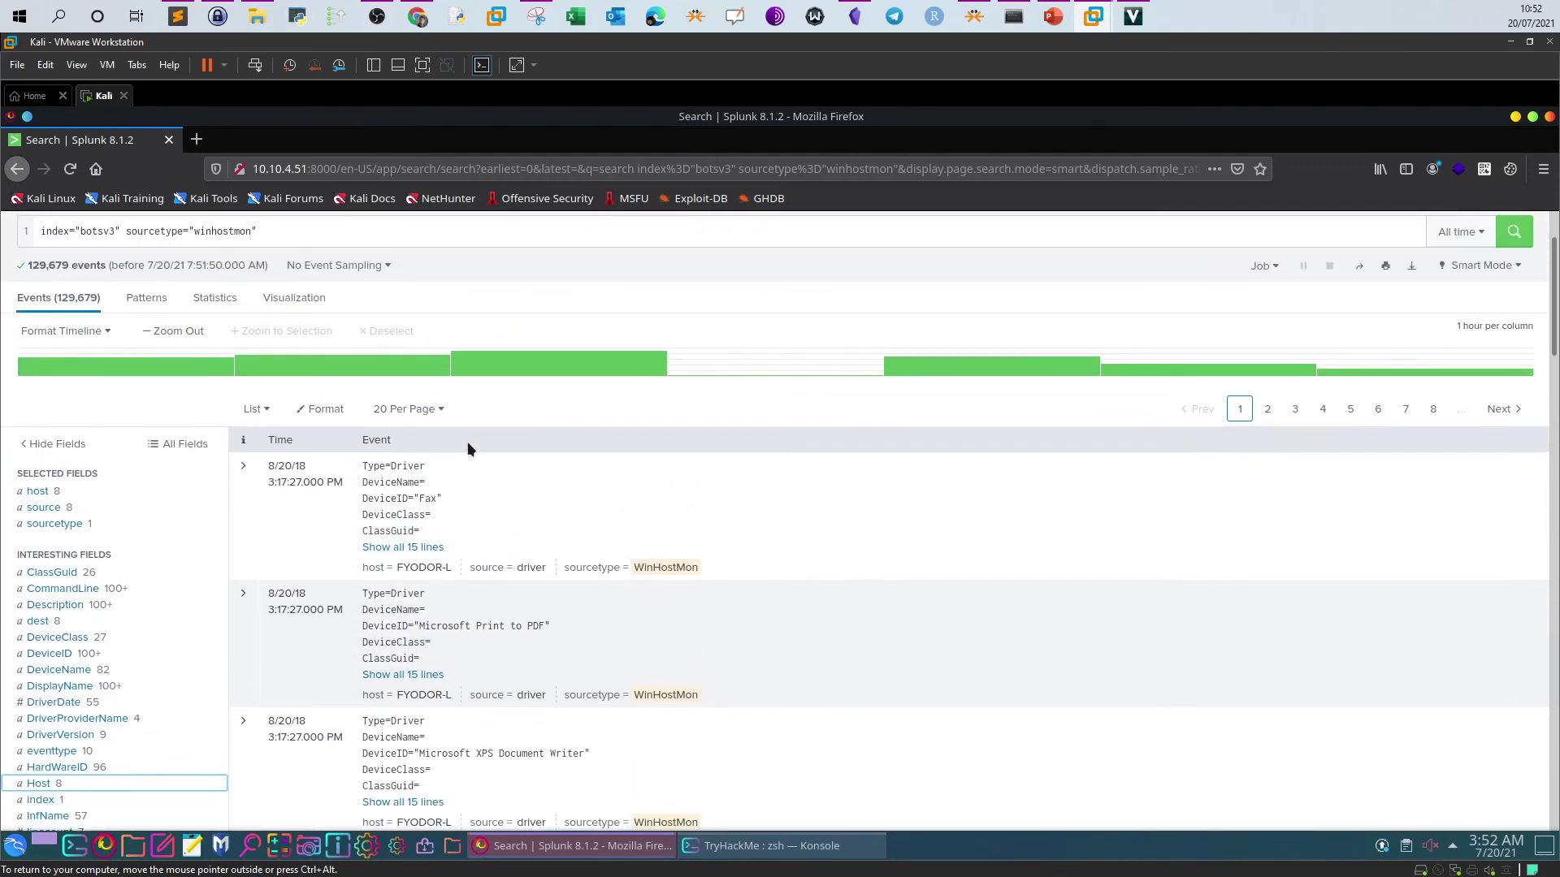
- Expand the first event, review the sourcetype and source fields, and filter the search to source=operatingsystem
click(407, 546)
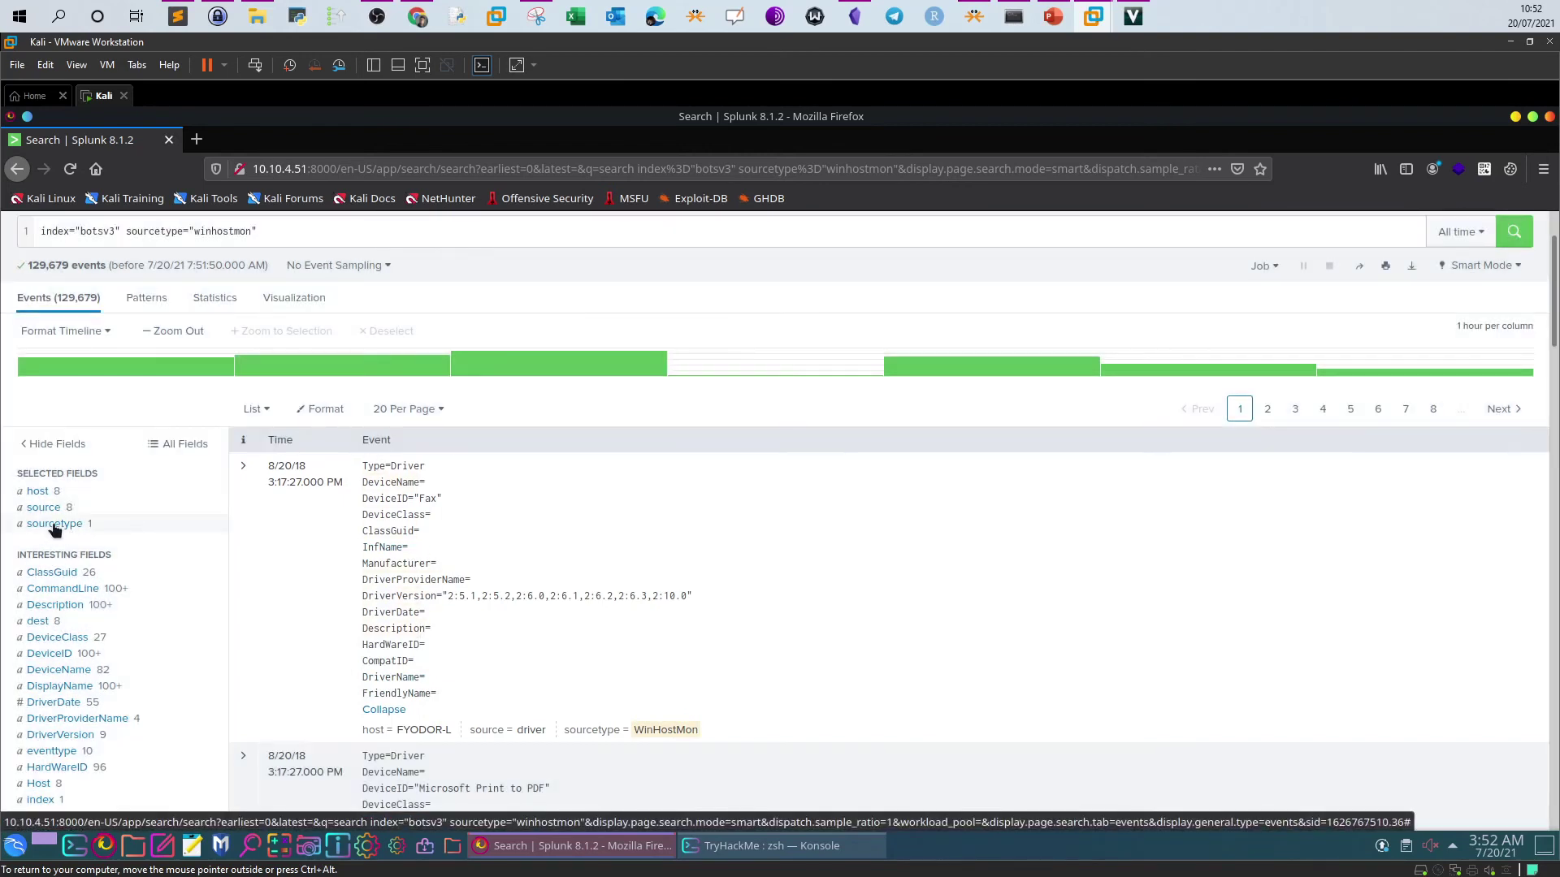
click(55, 524)
click(44, 509)
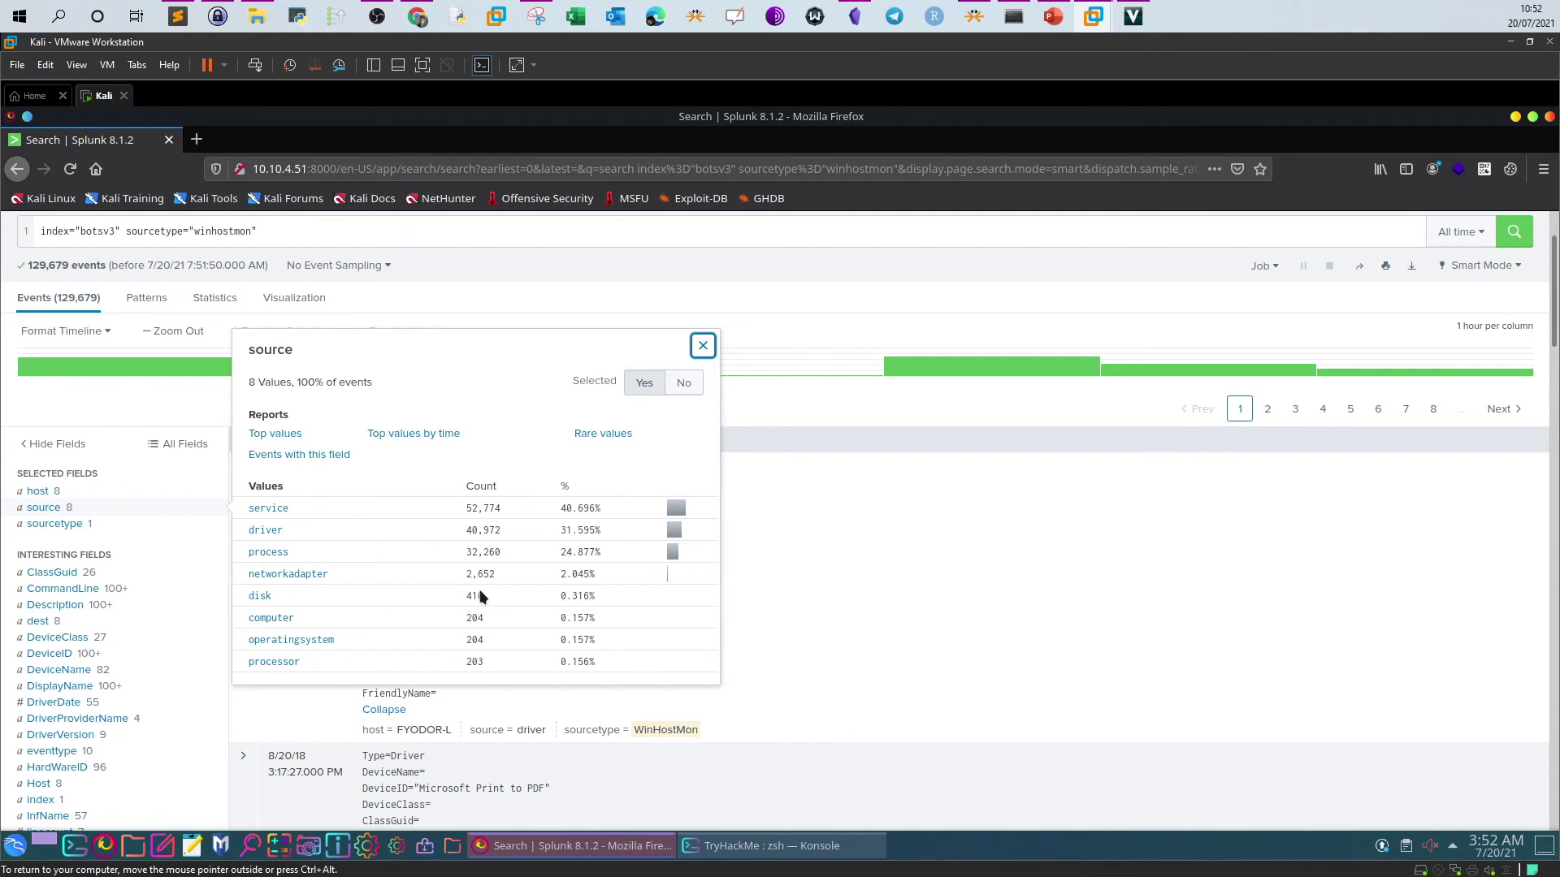
click(300, 642)
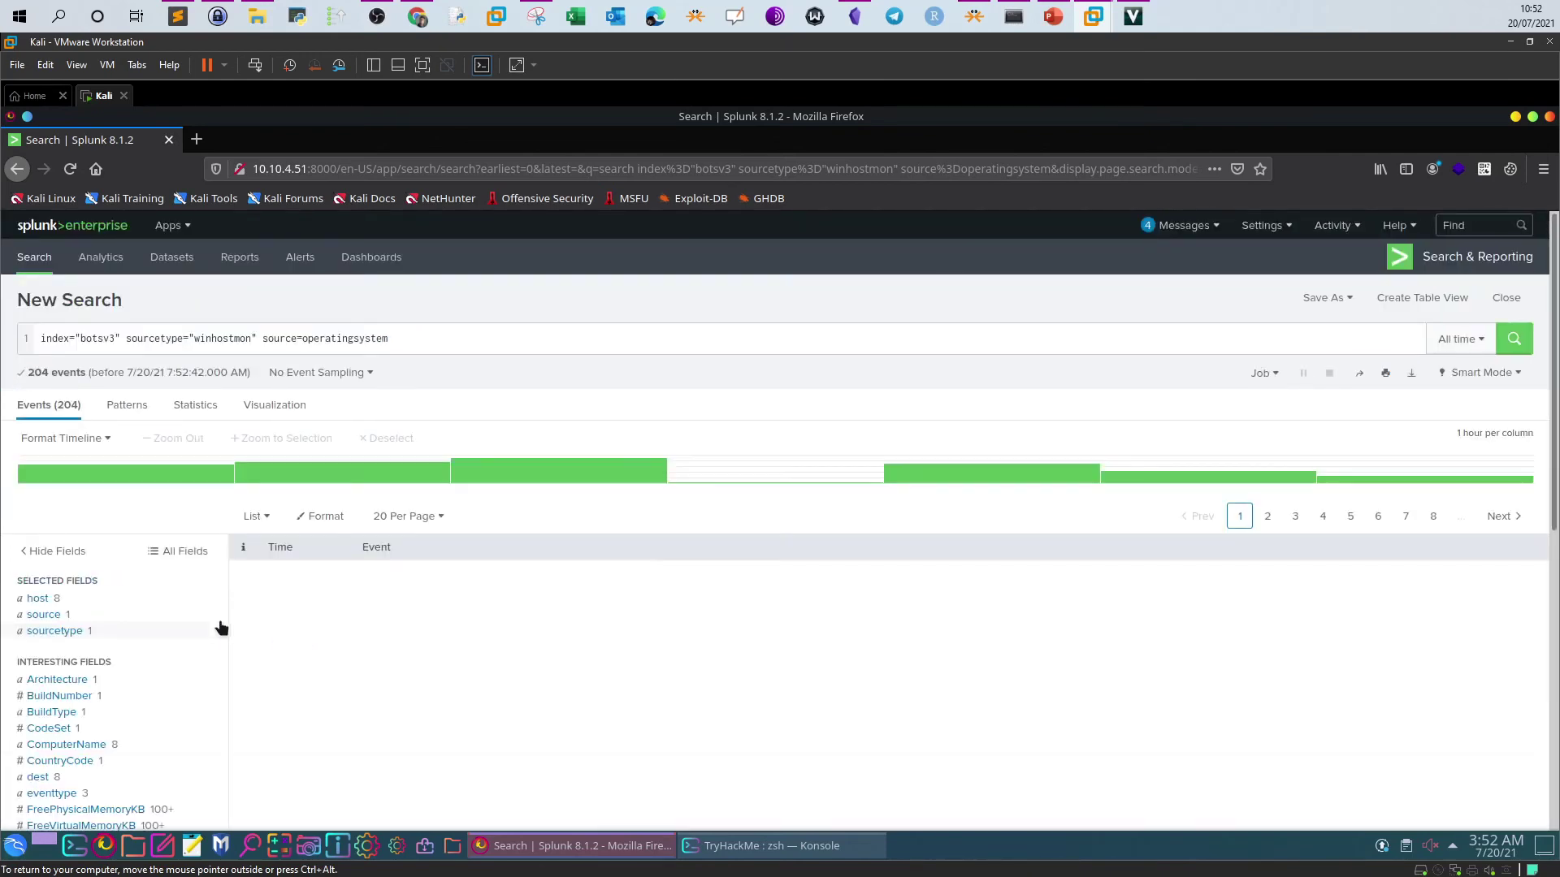
- Examine the values of the OS field in the operating system events
scroll(177, 628, down, 6)
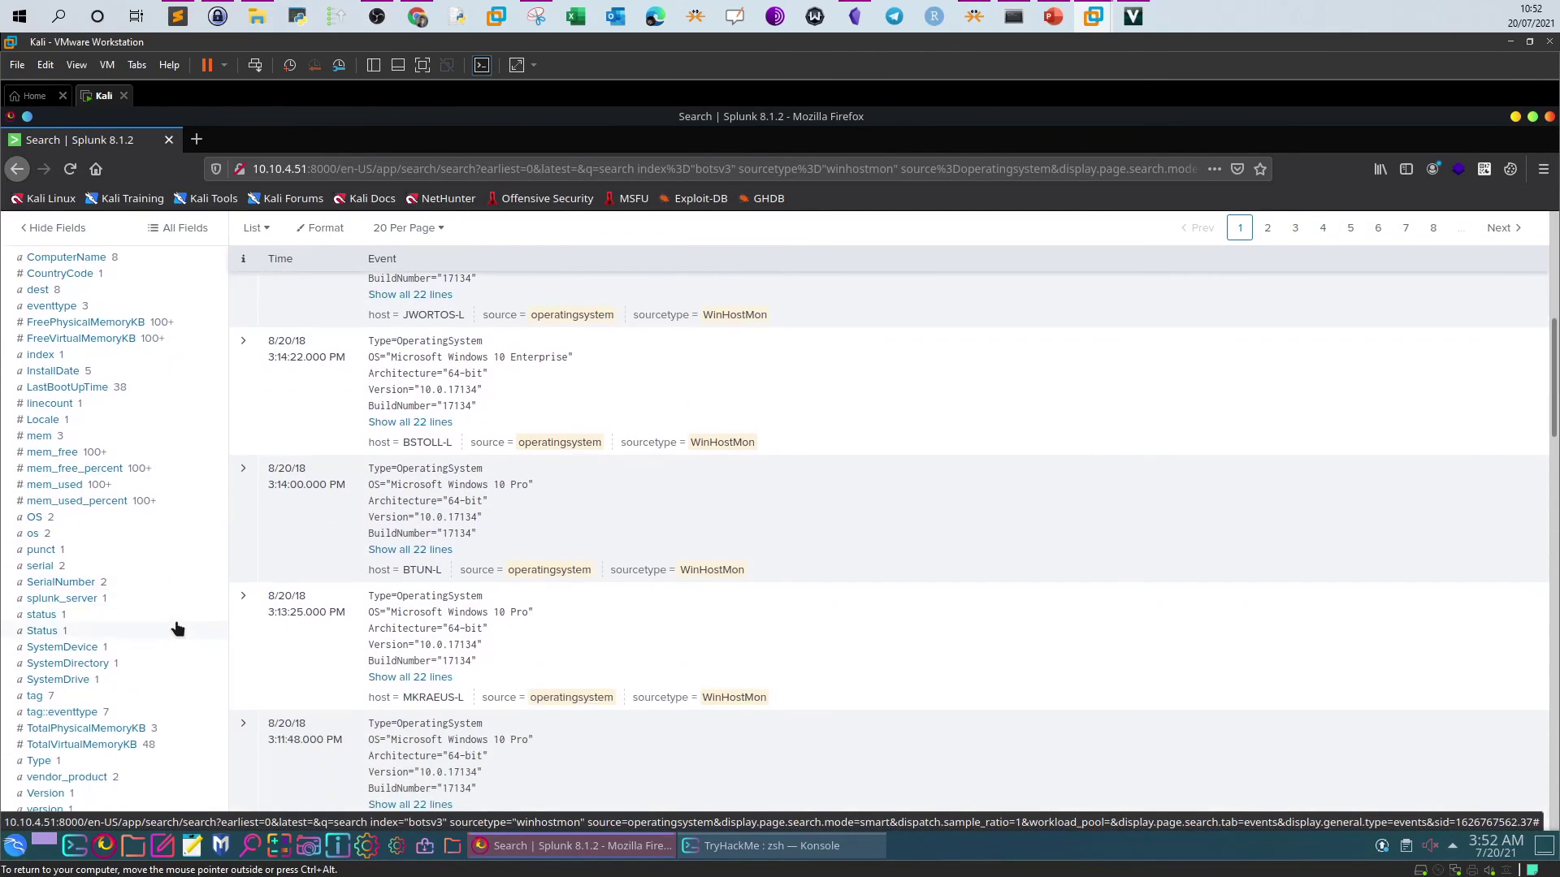
scroll(177, 628, up, 1)
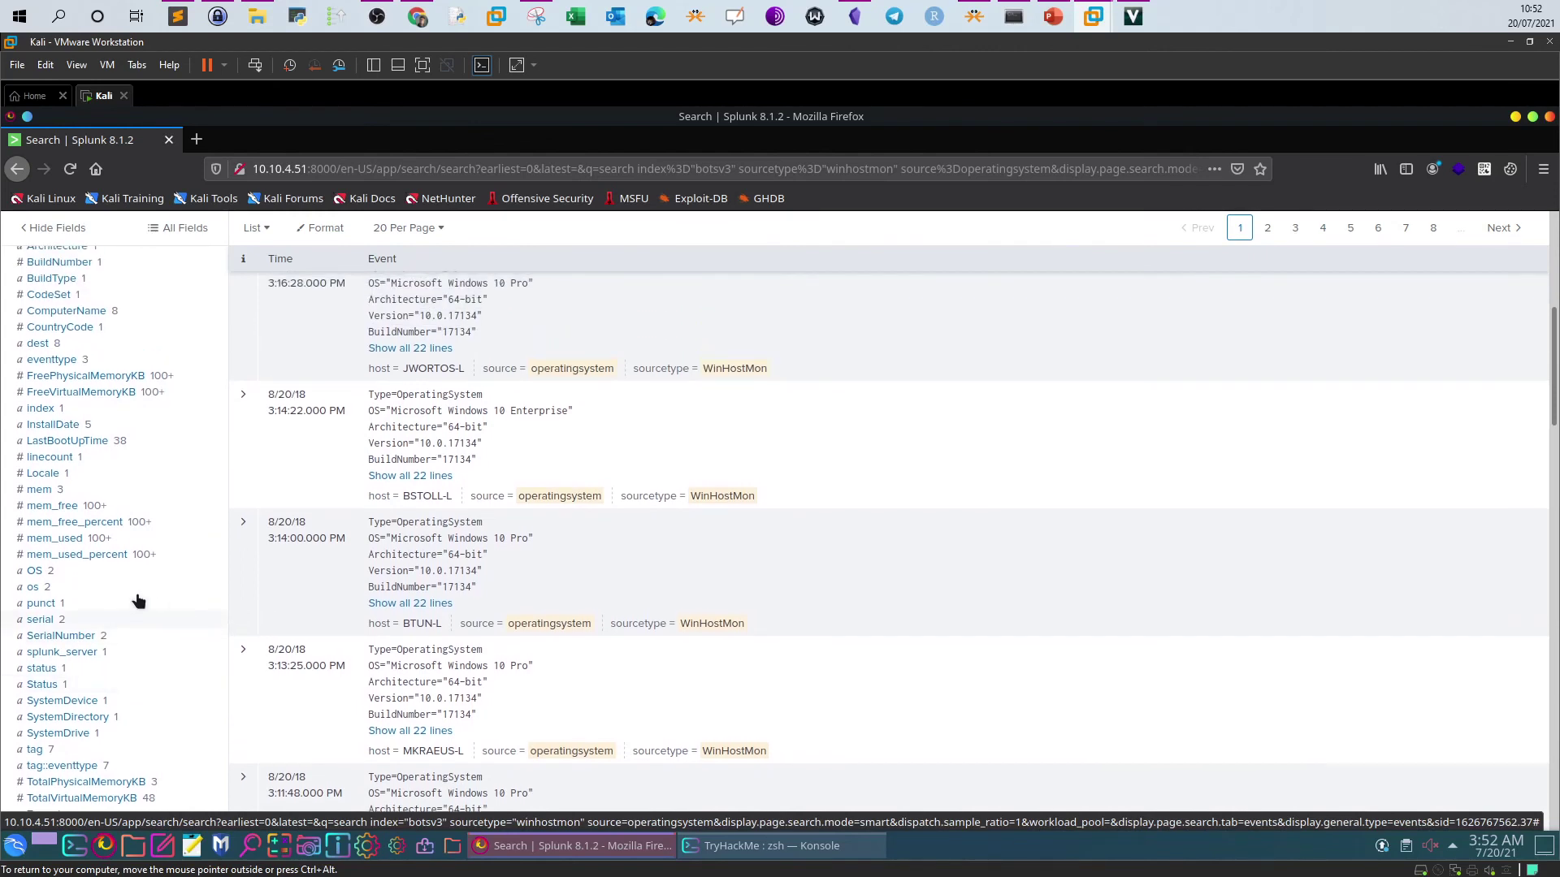
click(33, 575)
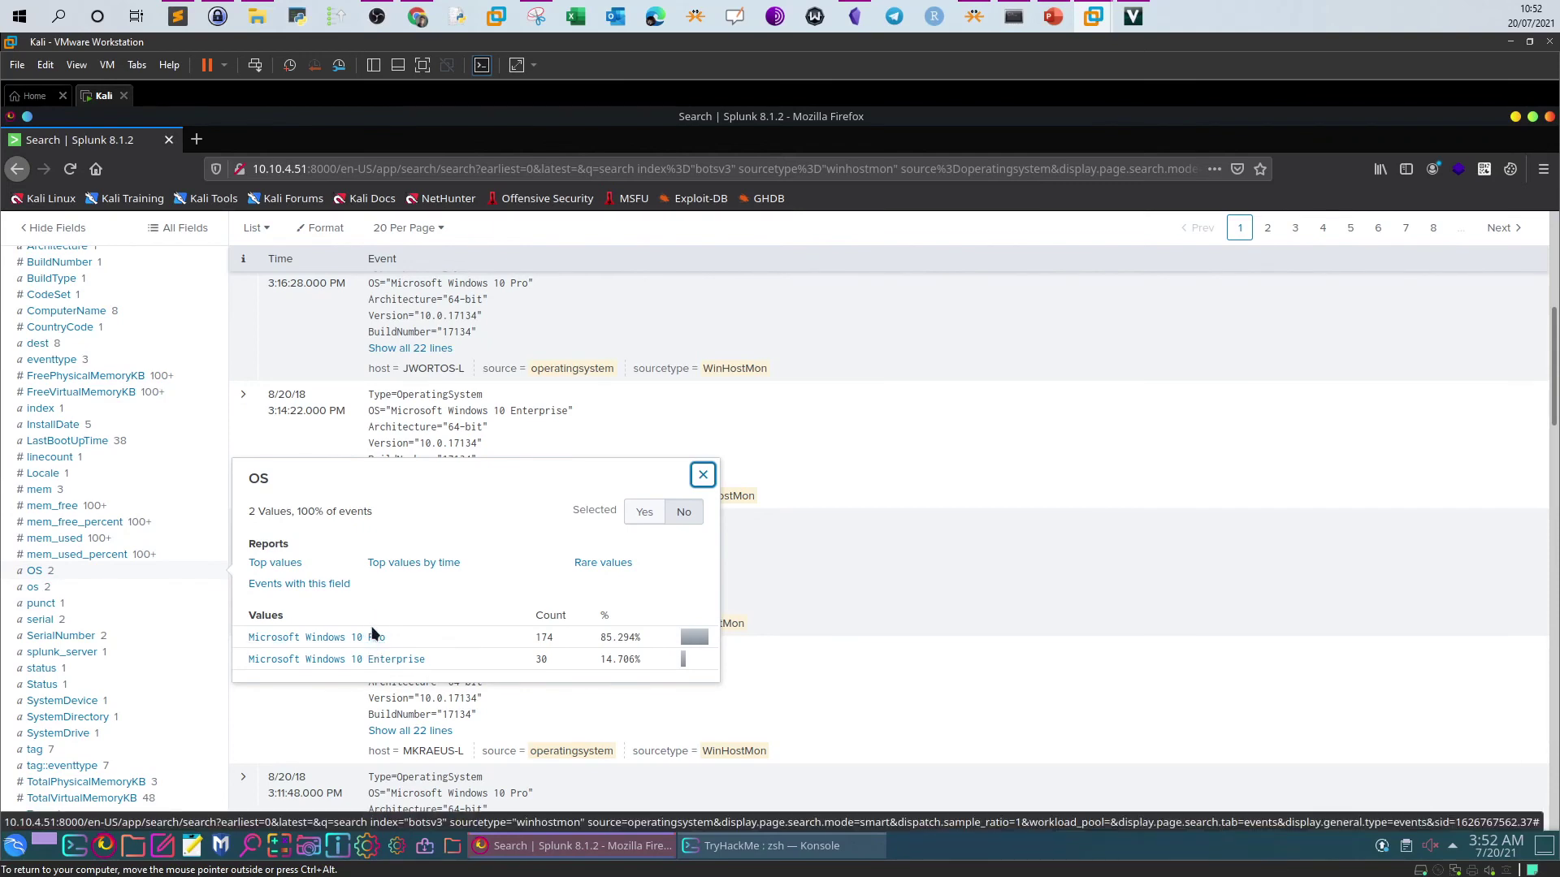
- Append | table OS host on a new line of the query and run the search
scroll(373, 632, up, 10)
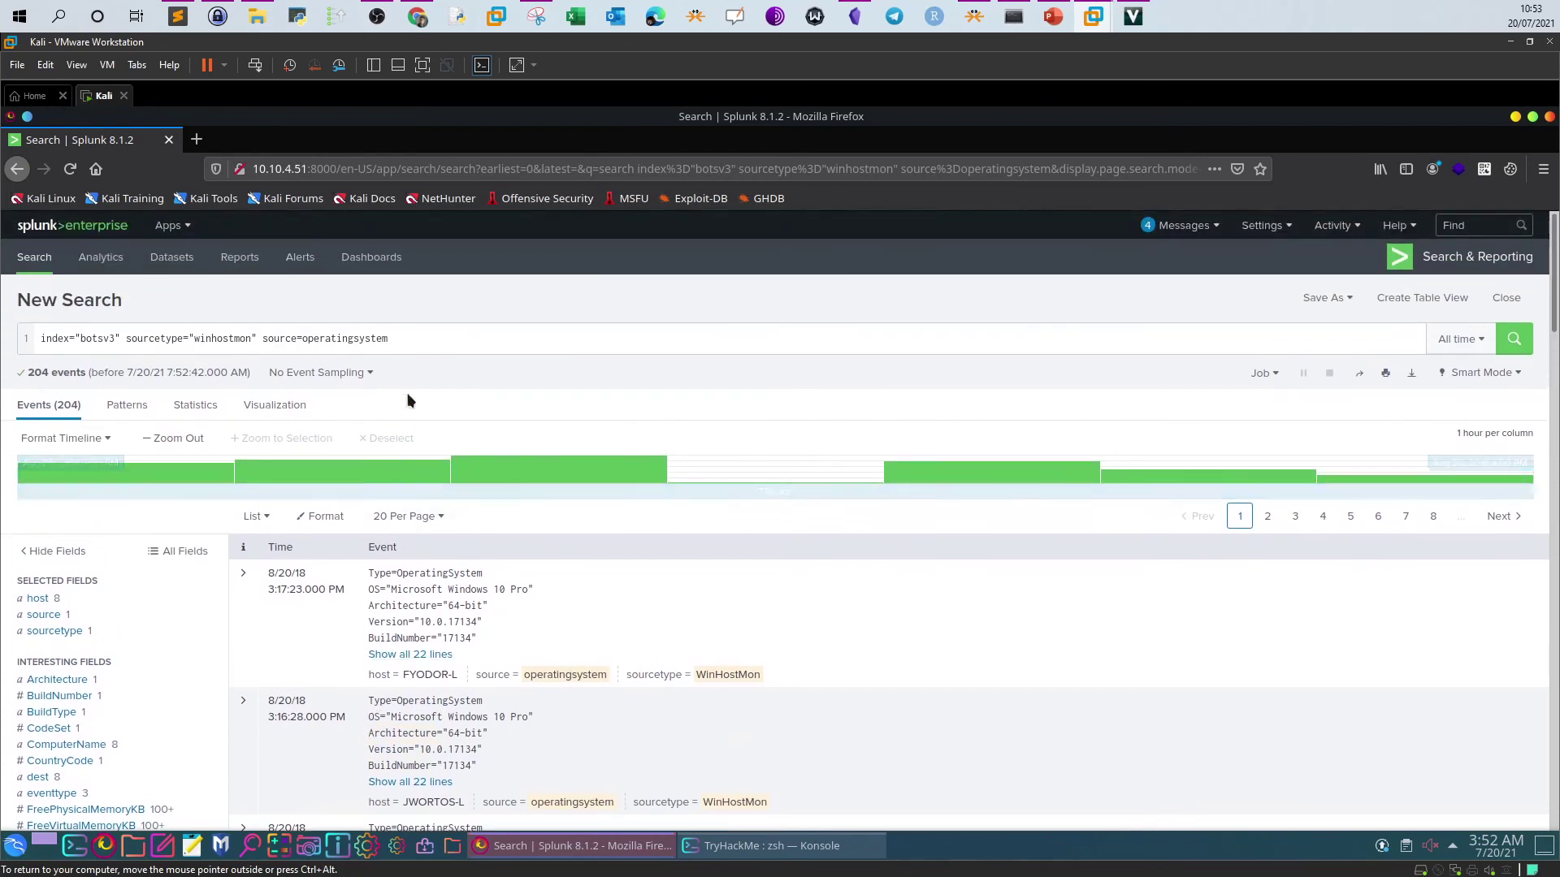
click(425, 344)
key(shift+Return)
text(| )
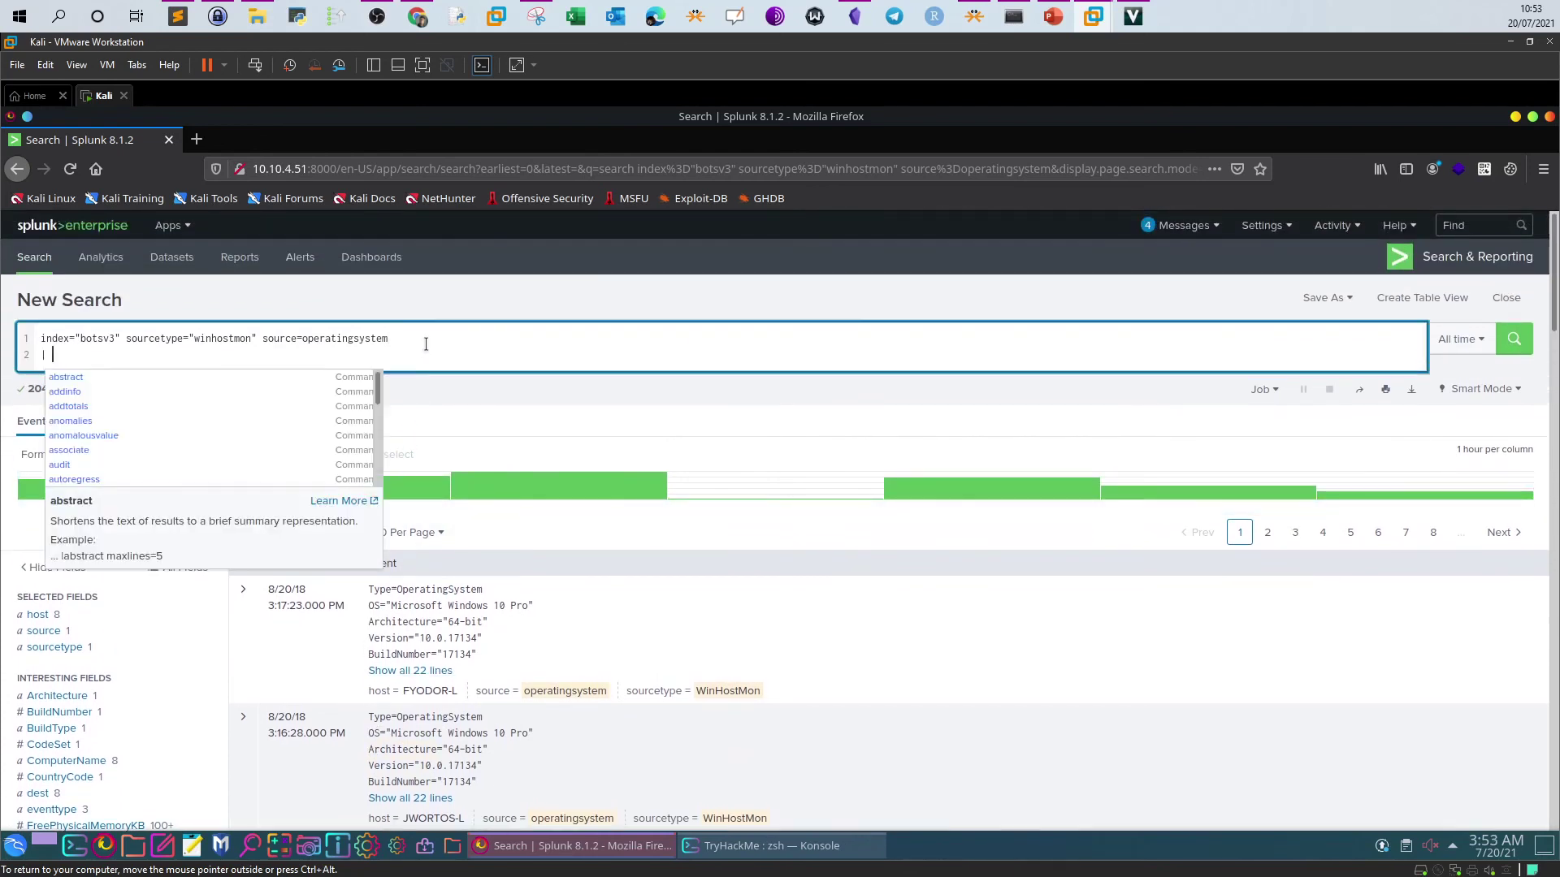
text(table O)
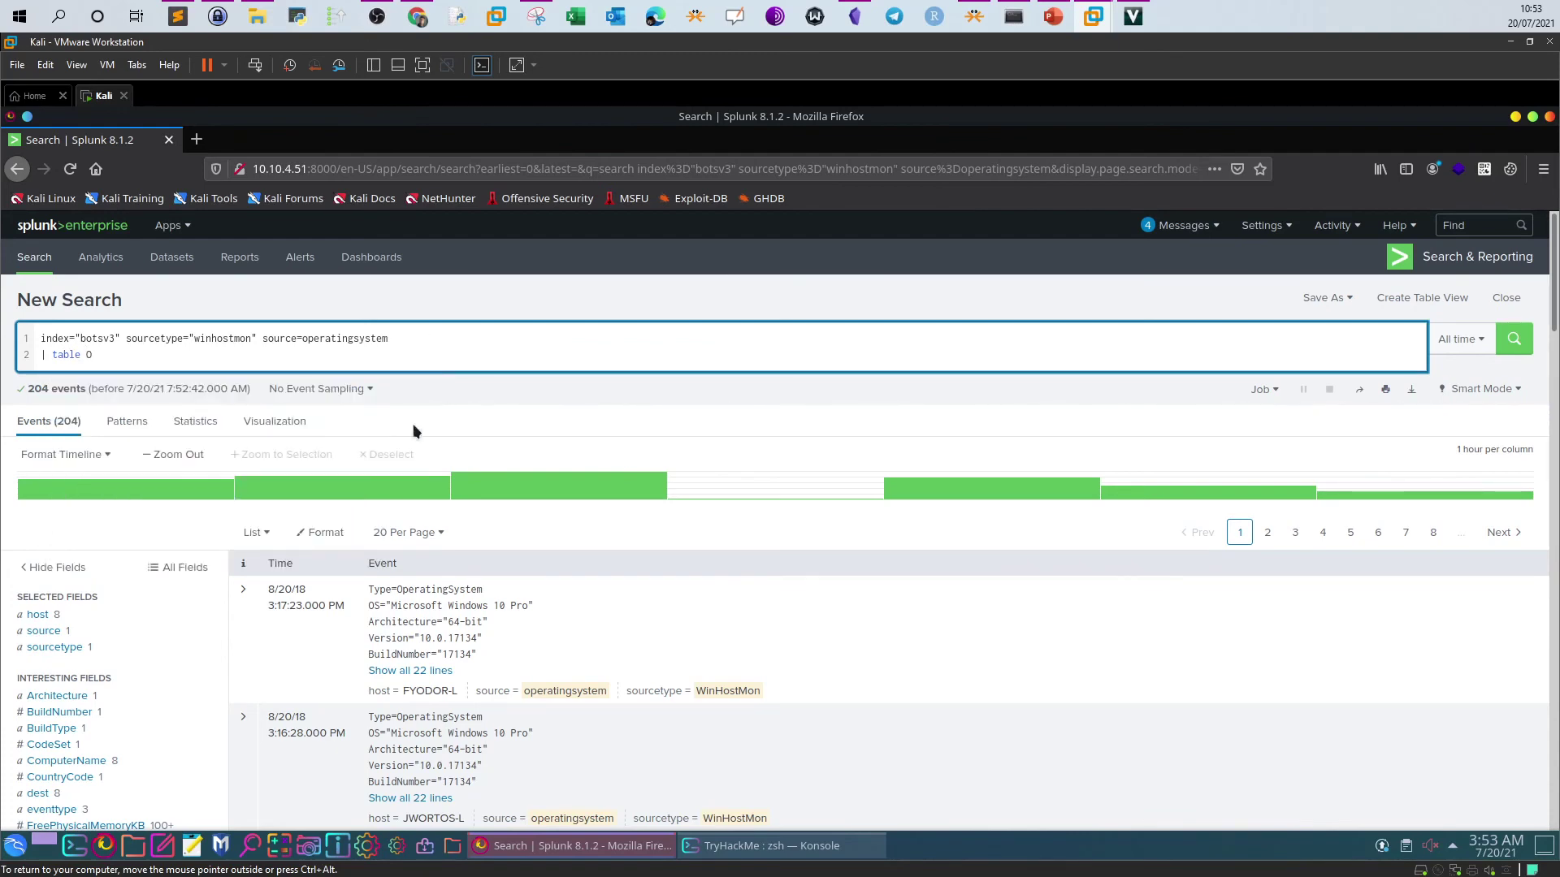
scroll(383, 568, down, 5)
scroll(381, 585, up, 5)
click(1503, 351)
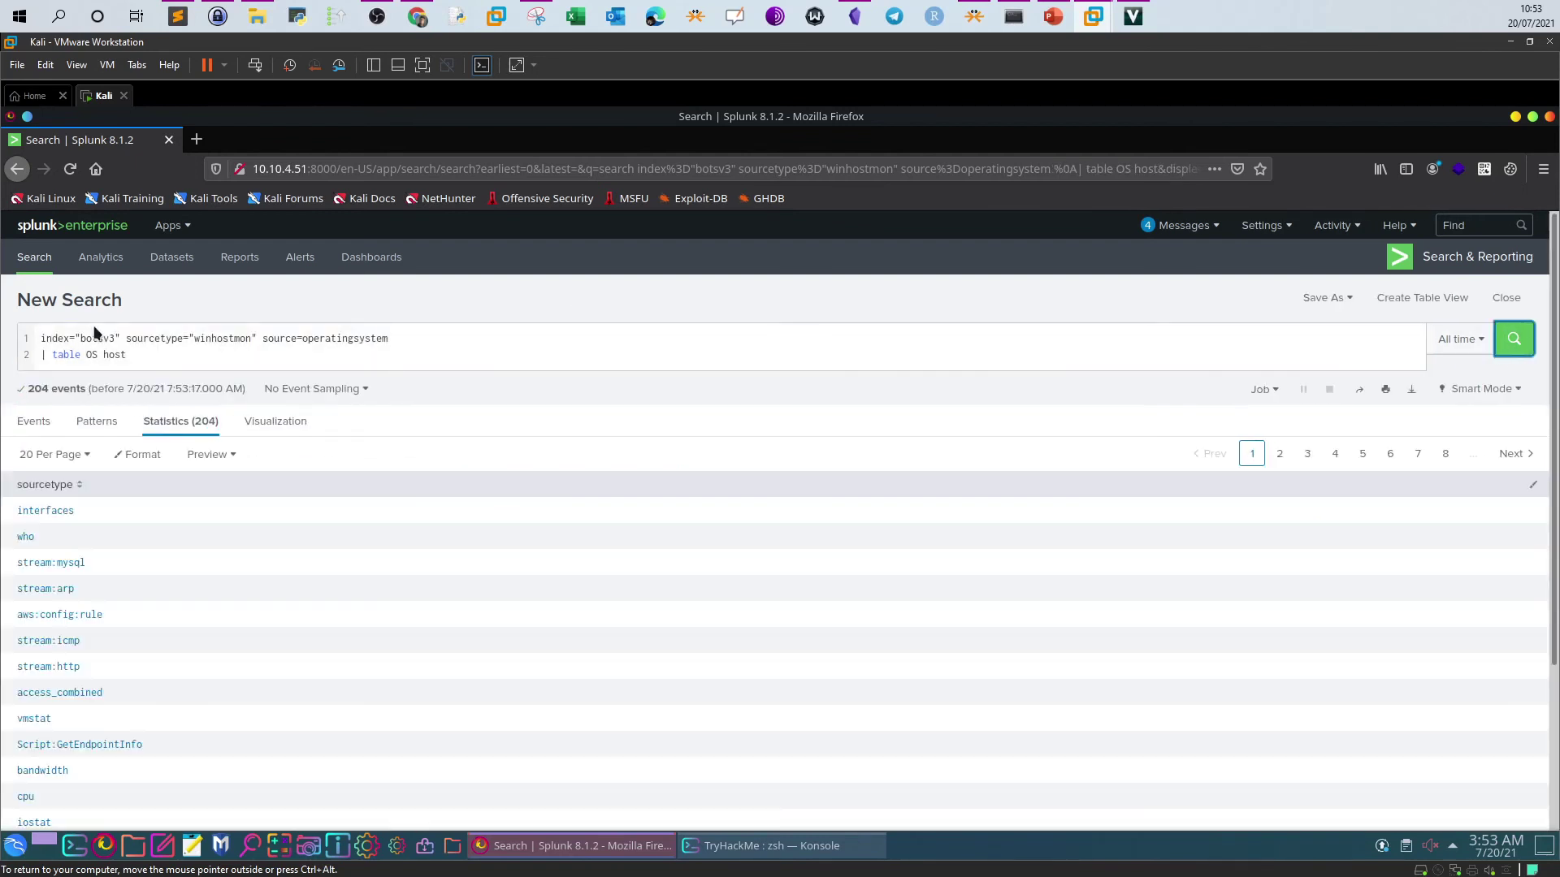
- Replace the table OS host command with | dedup host followed by | table host OS on a new line, and run the search
click(187, 356)
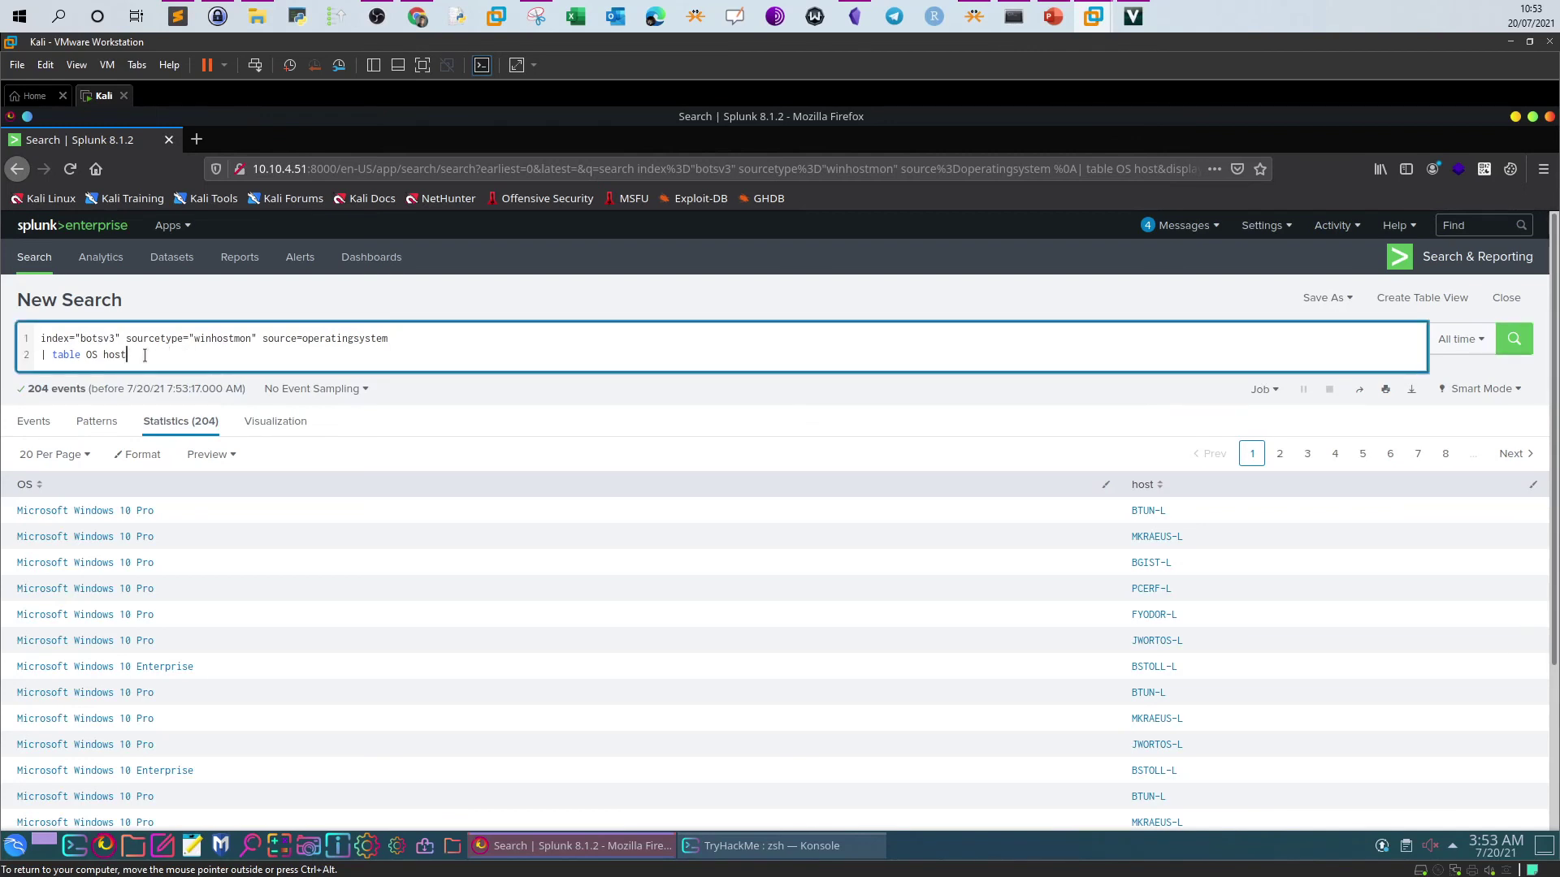
scroll(135, 349, down, 4)
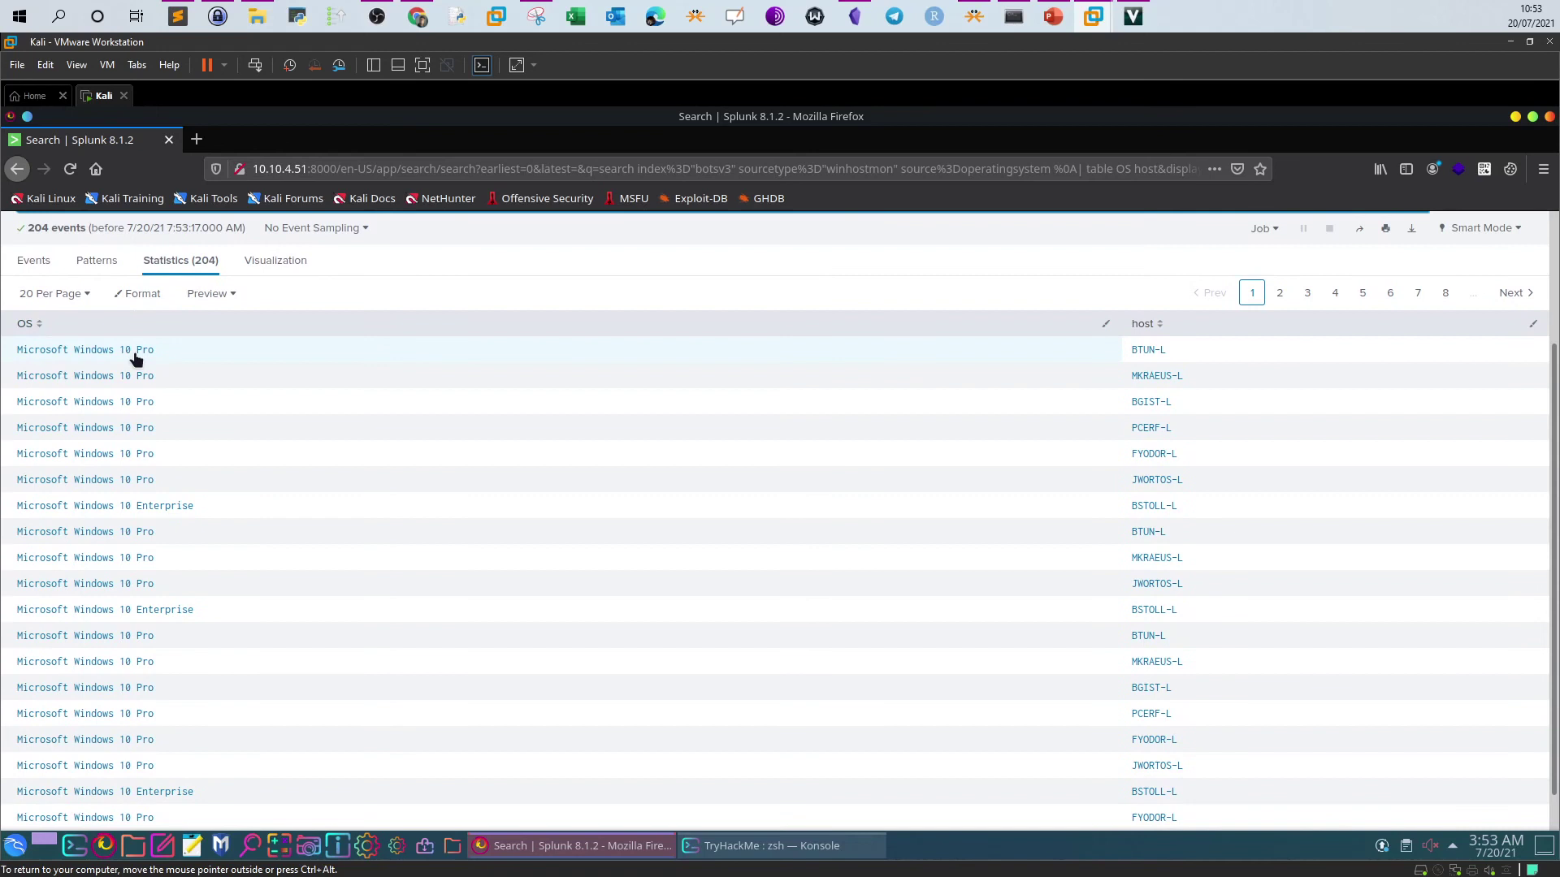
scroll(135, 349, up, 1)
scroll(135, 353, up, 2)
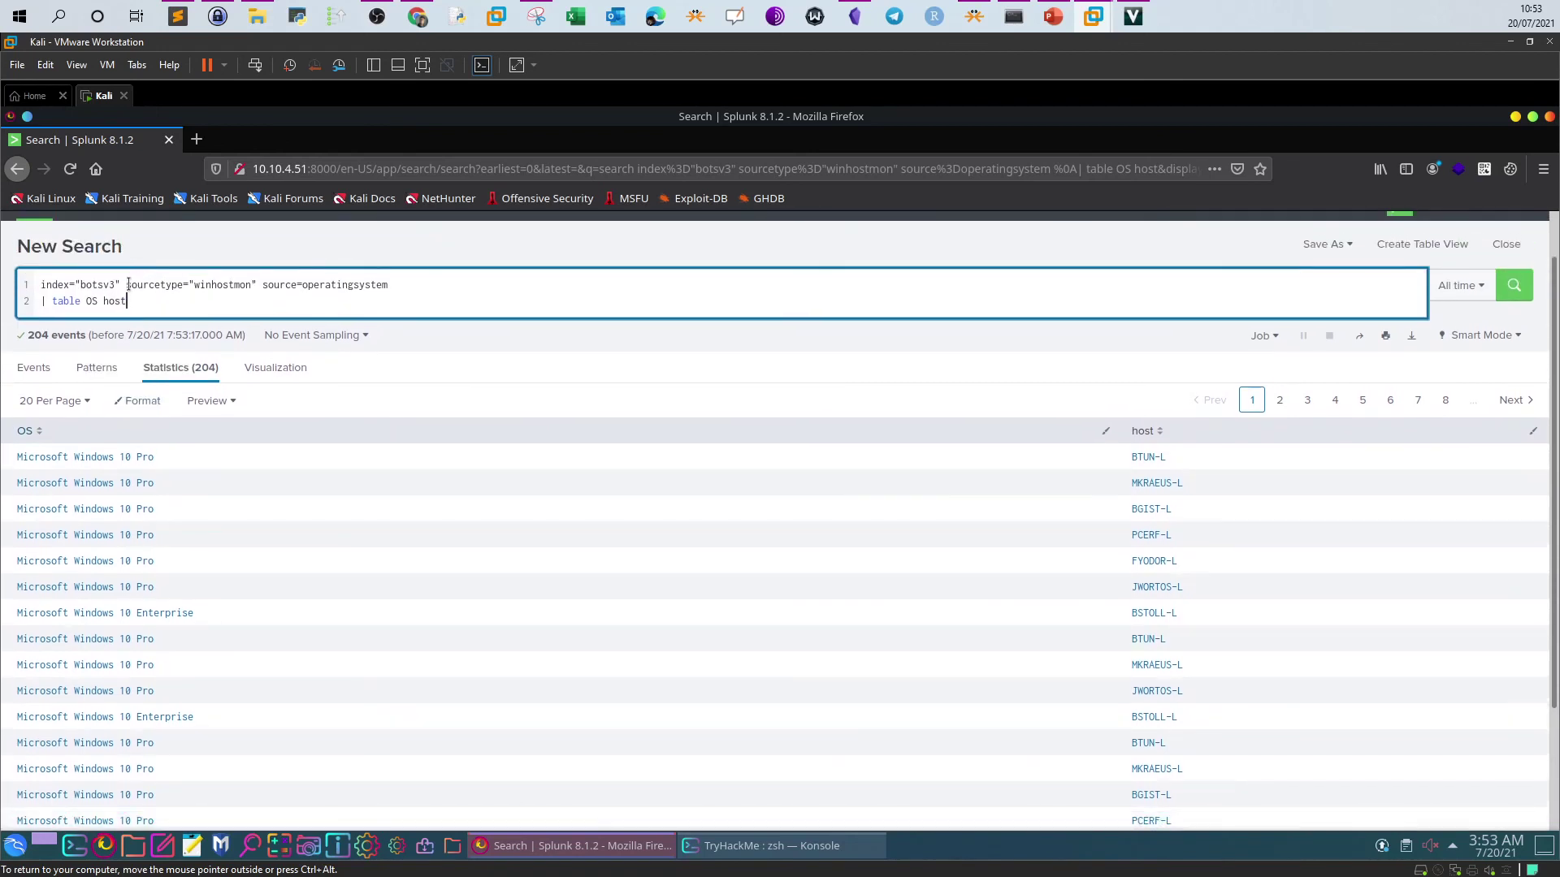
drag(128, 302, 47, 303)
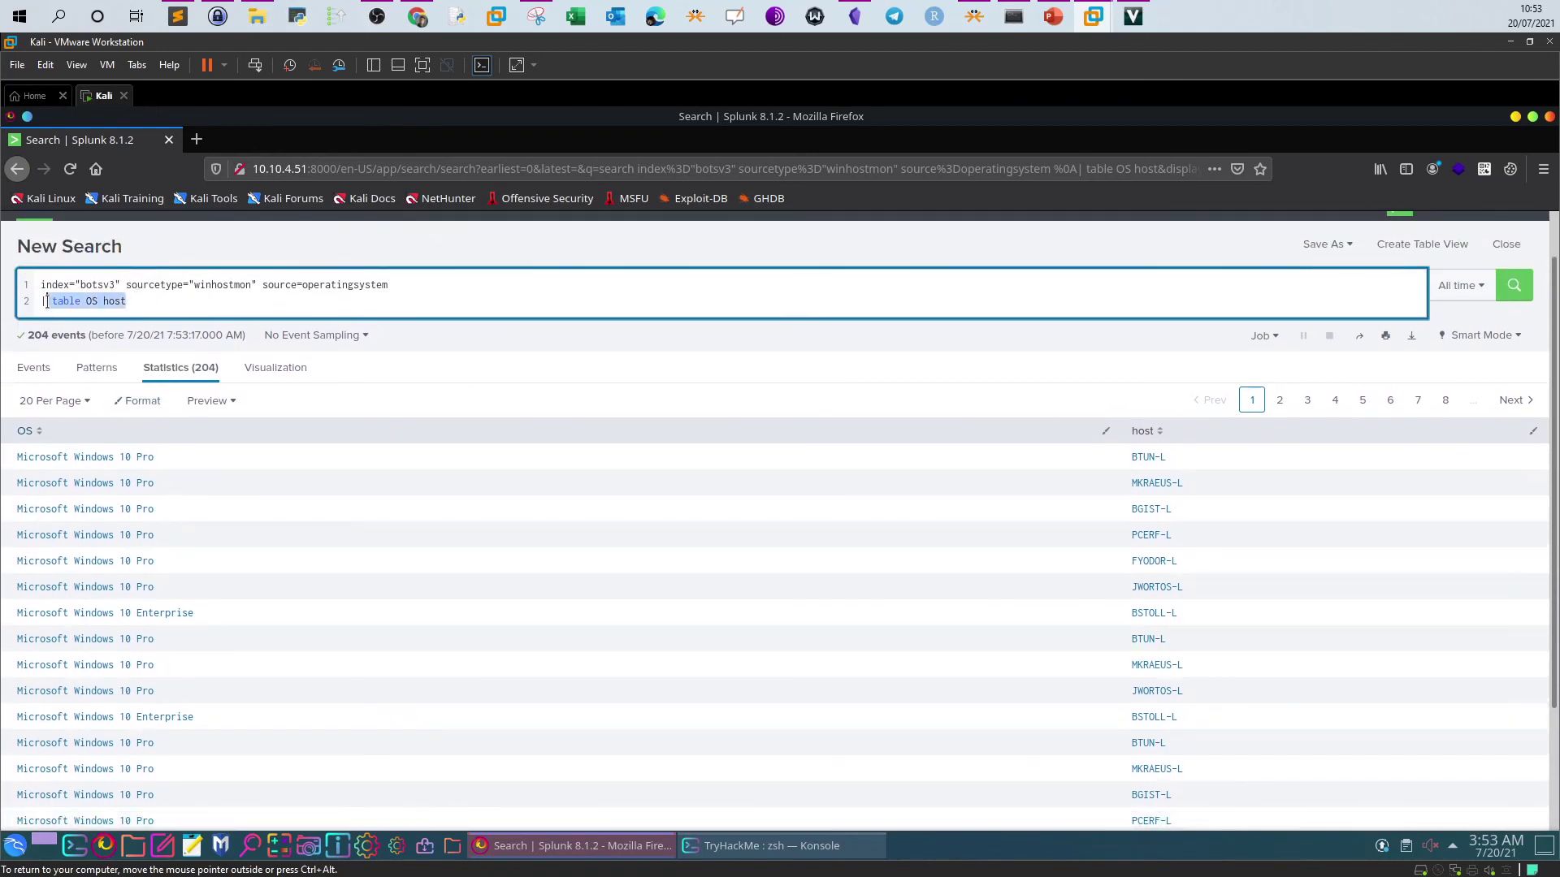
text(dedup host)
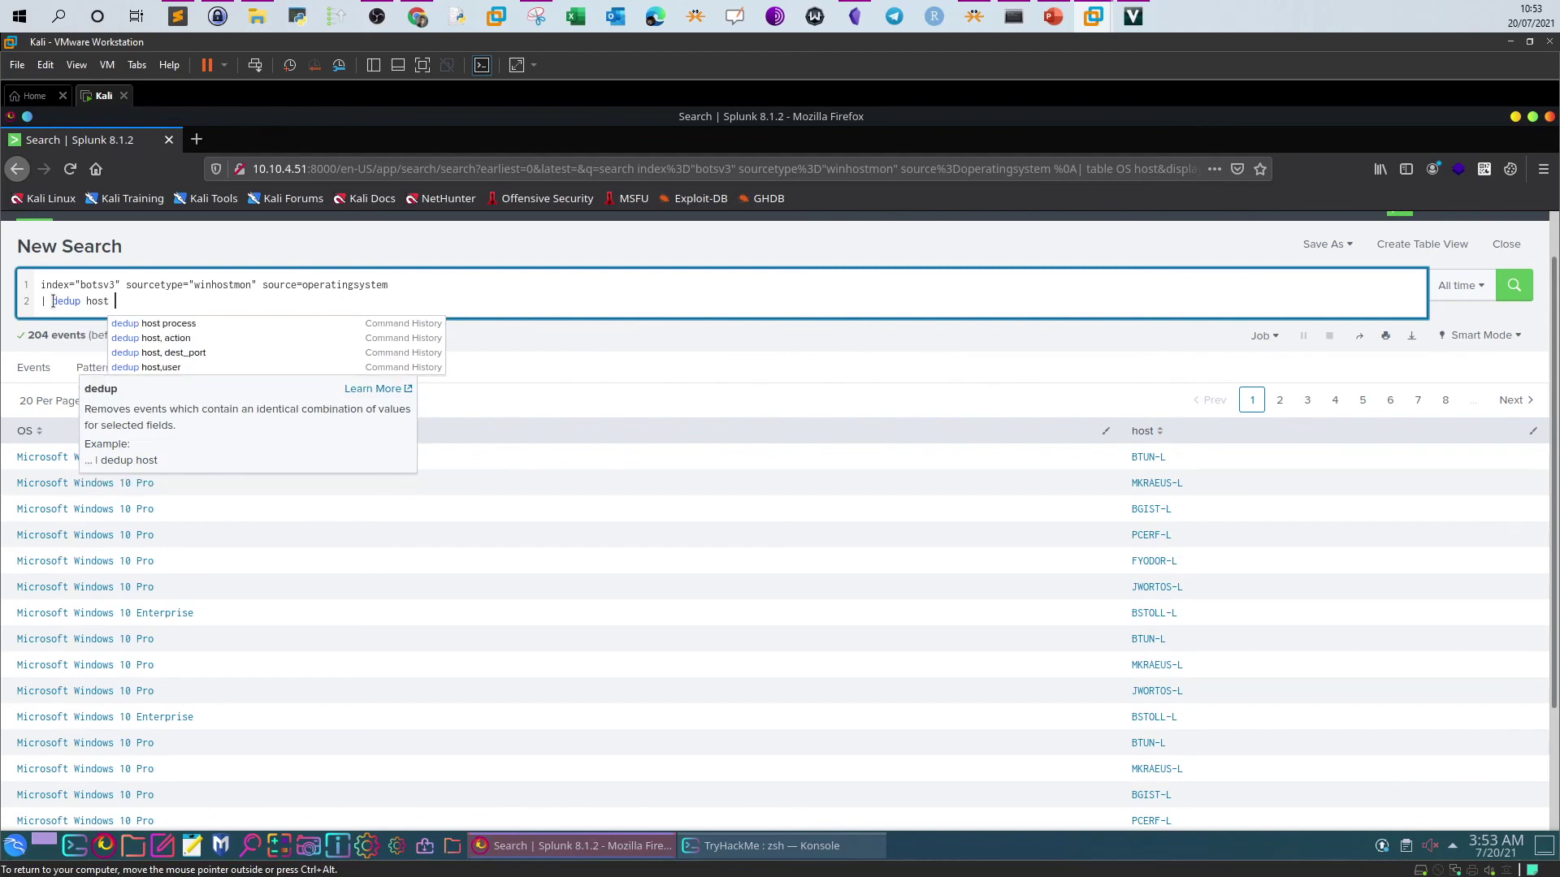
key(shift+Return)
text(| table host)
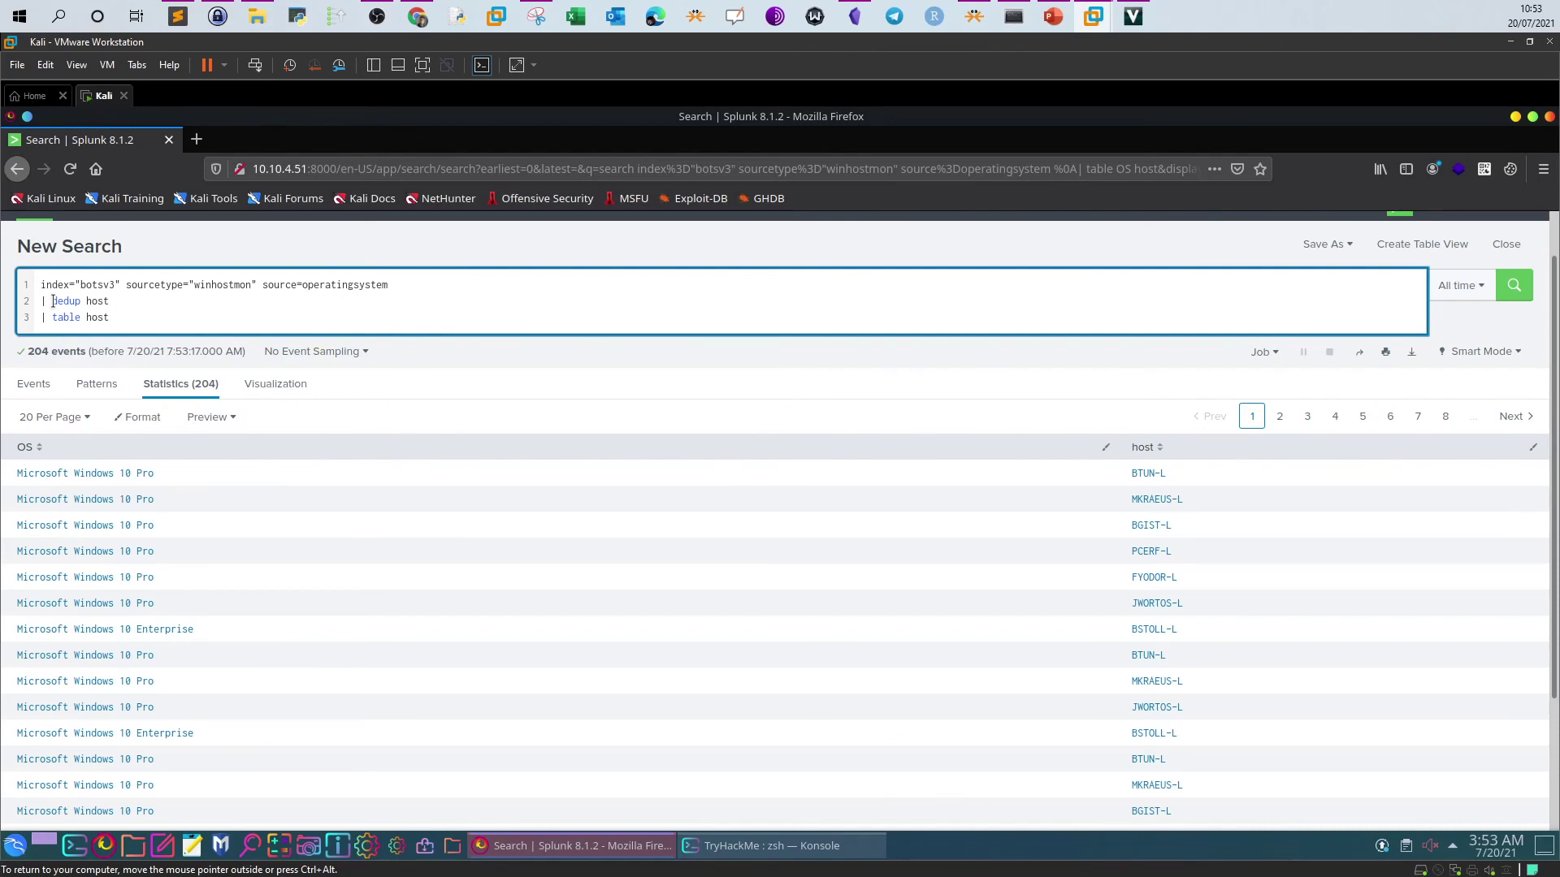
text(OS)
click(1515, 287)
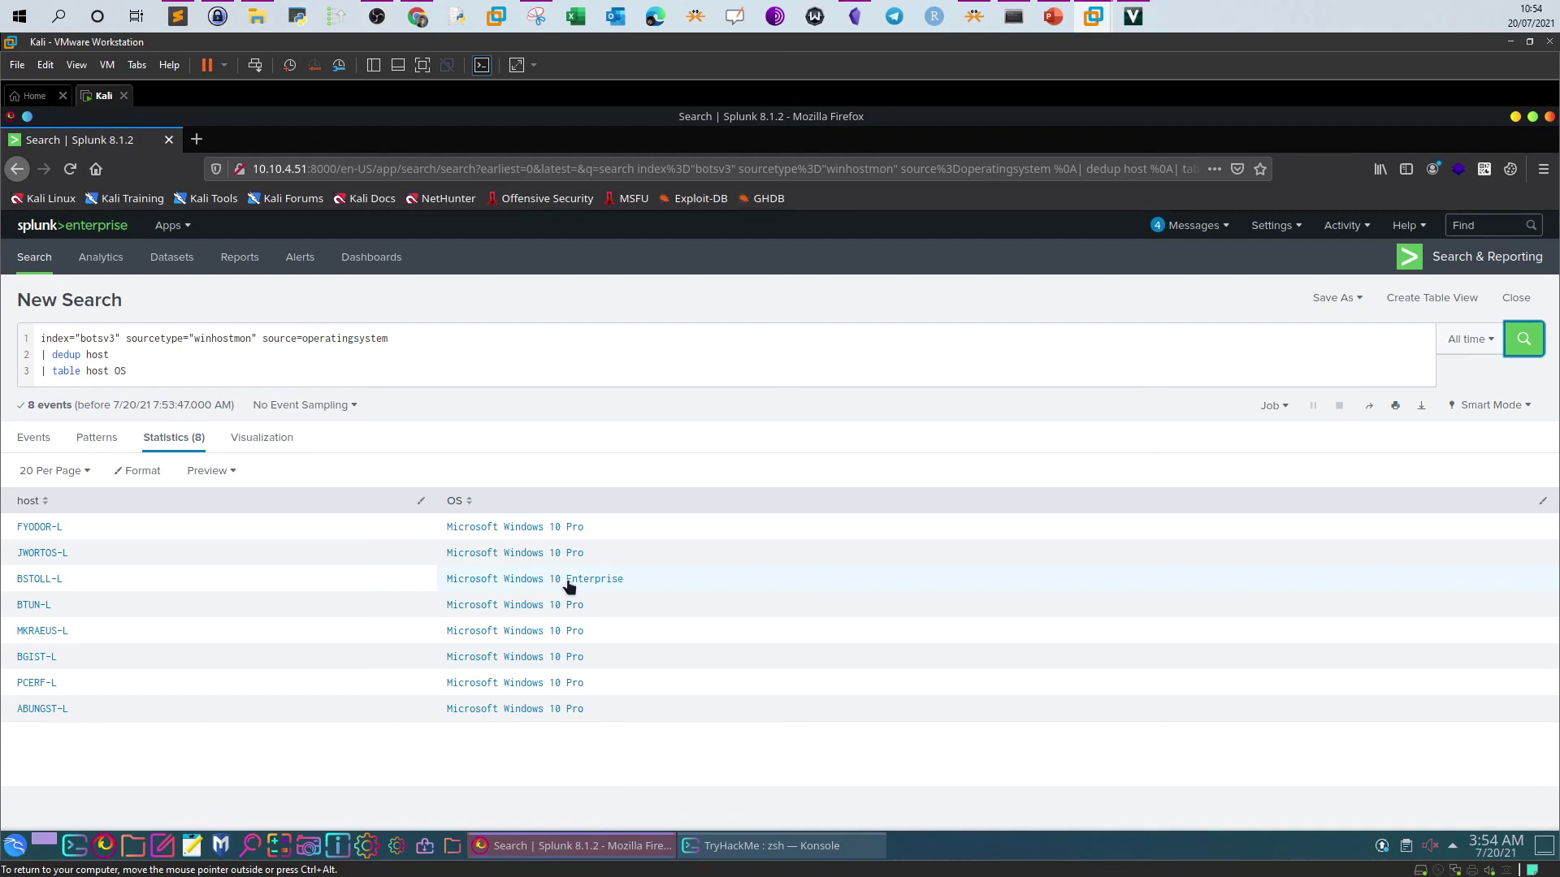
- Copy the Windows 10 Enterprise host name BSTOLL-L and remove the source filter, dedup and table commands from the query
drag(75, 579, 15, 579)
key(ctrl+c)
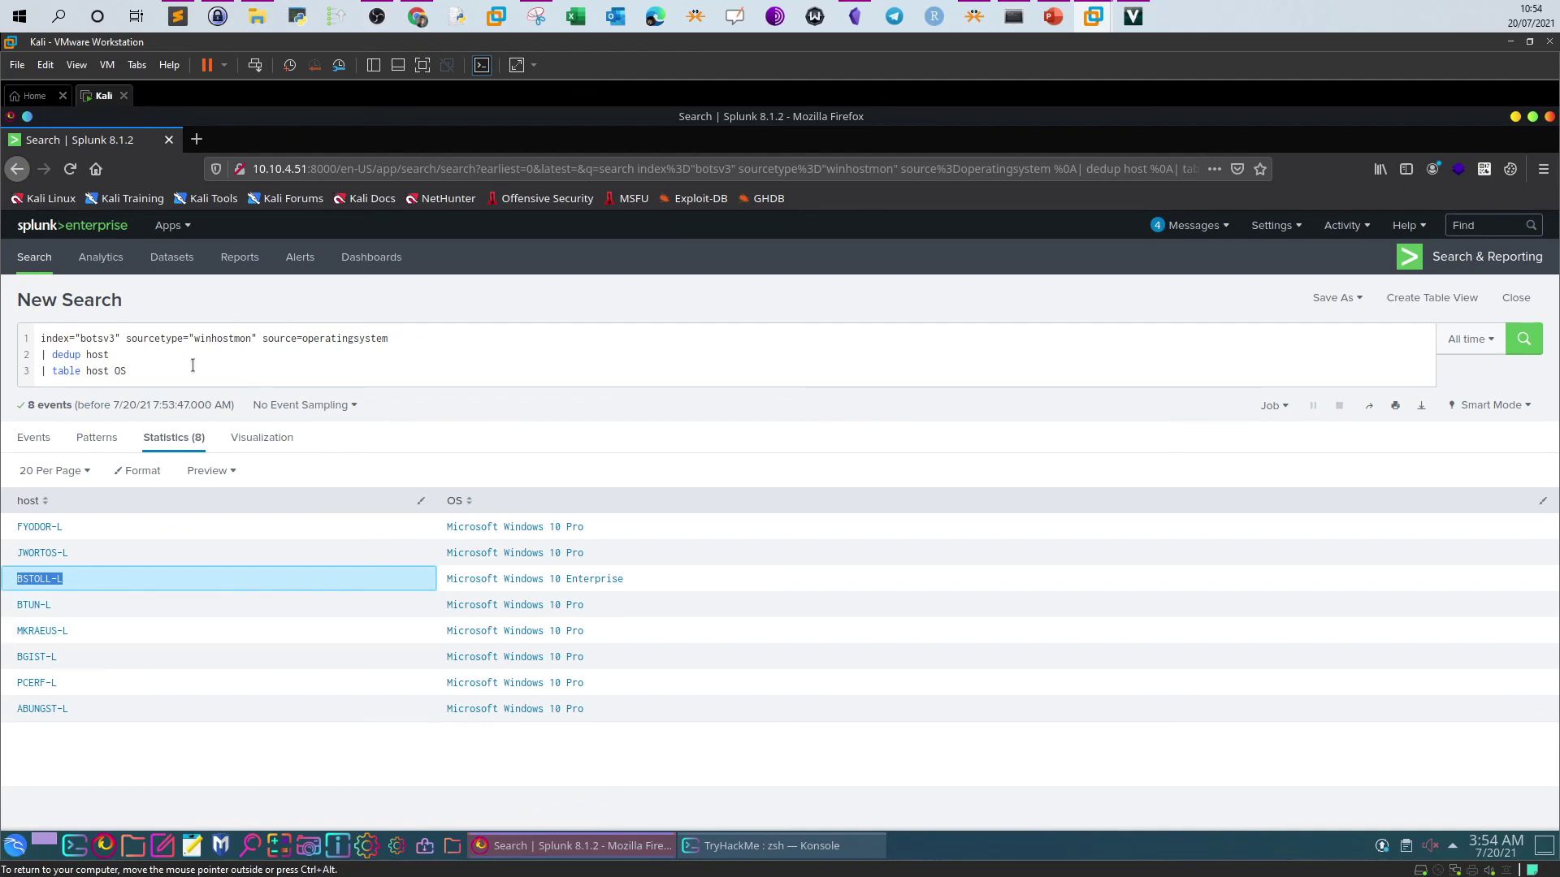
drag(194, 371, 257, 338)
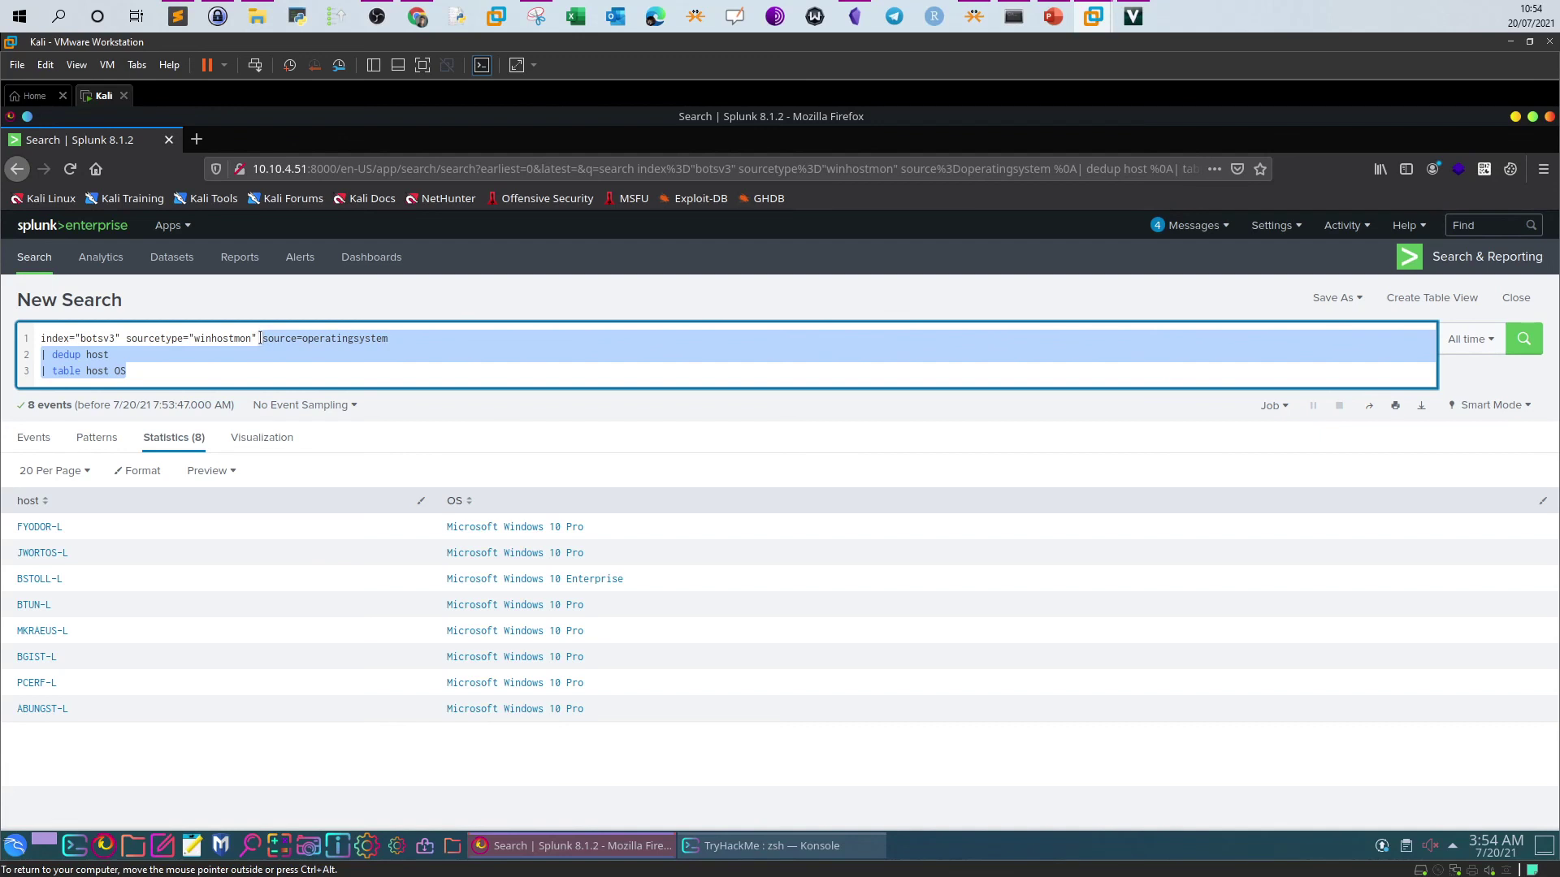
key(BackSpace)
drag(253, 339, 195, 336)
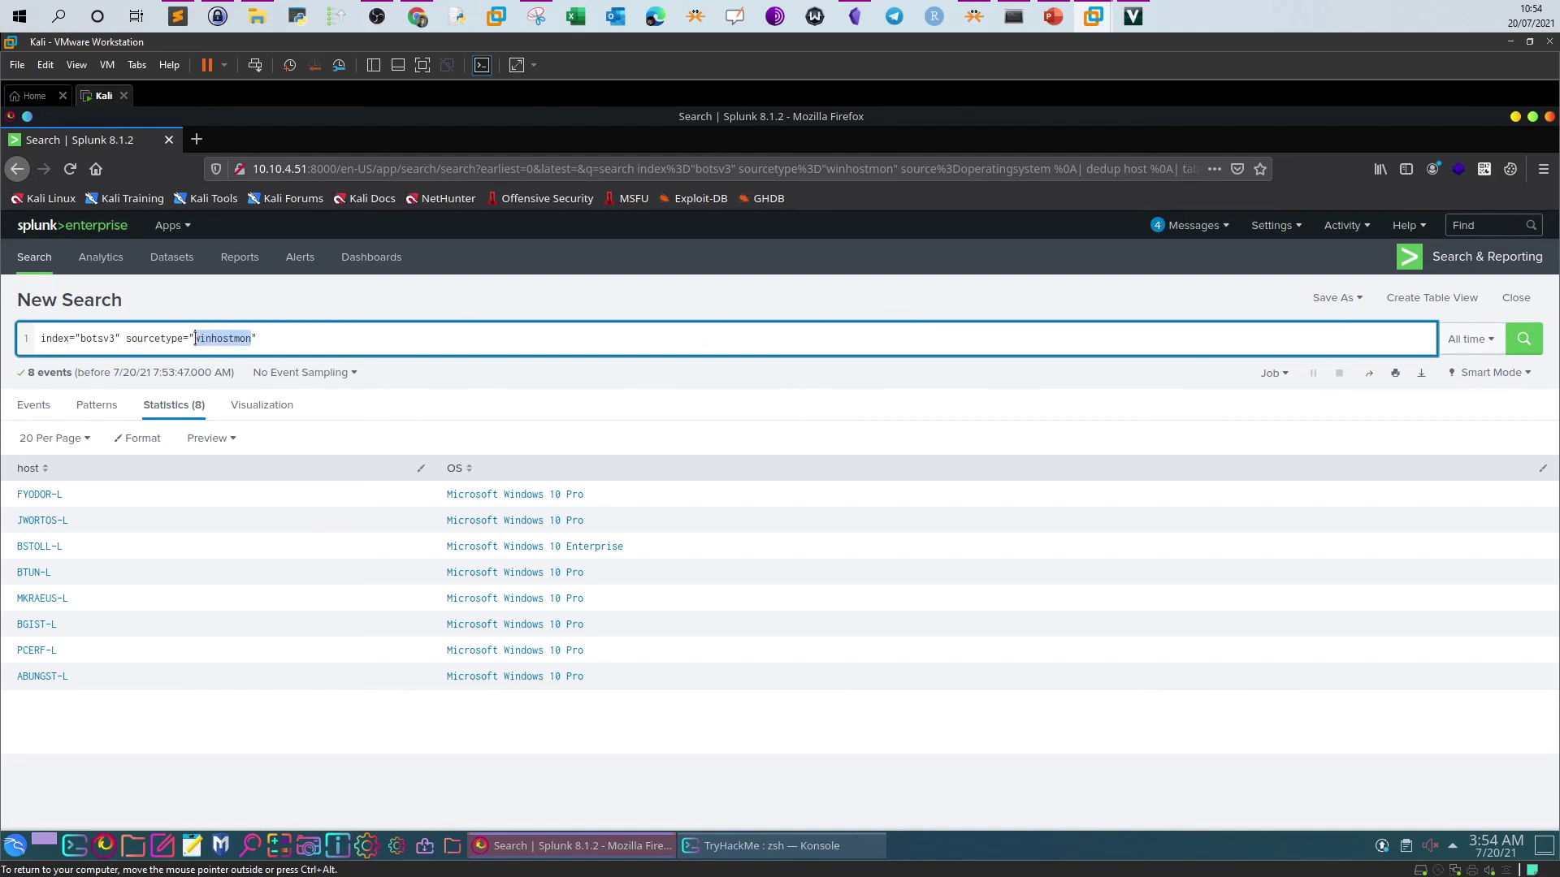
text(winev)
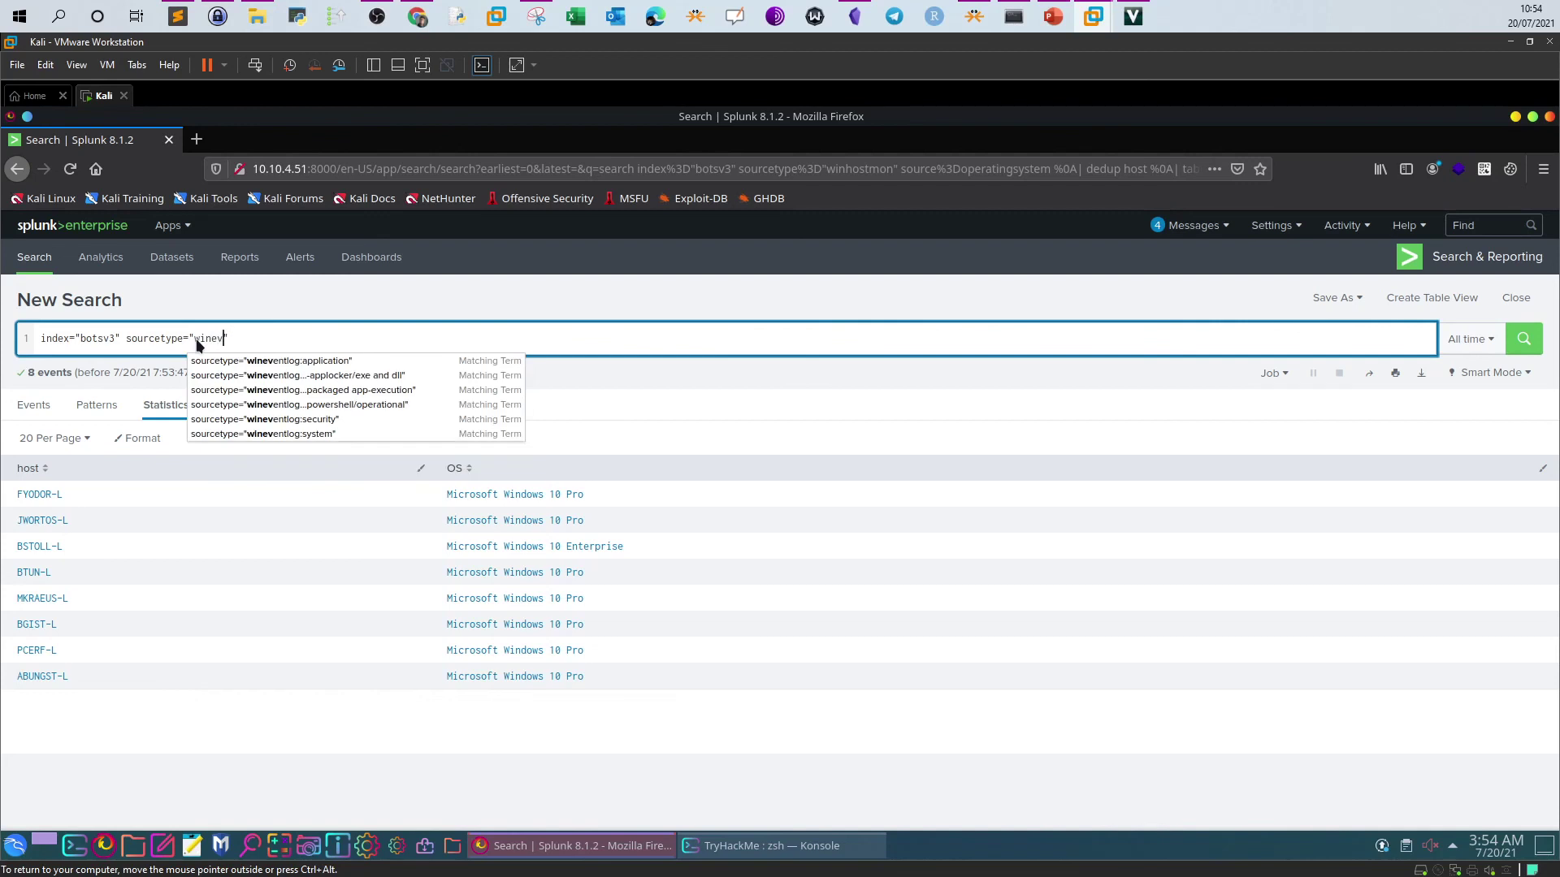
click(199, 360)
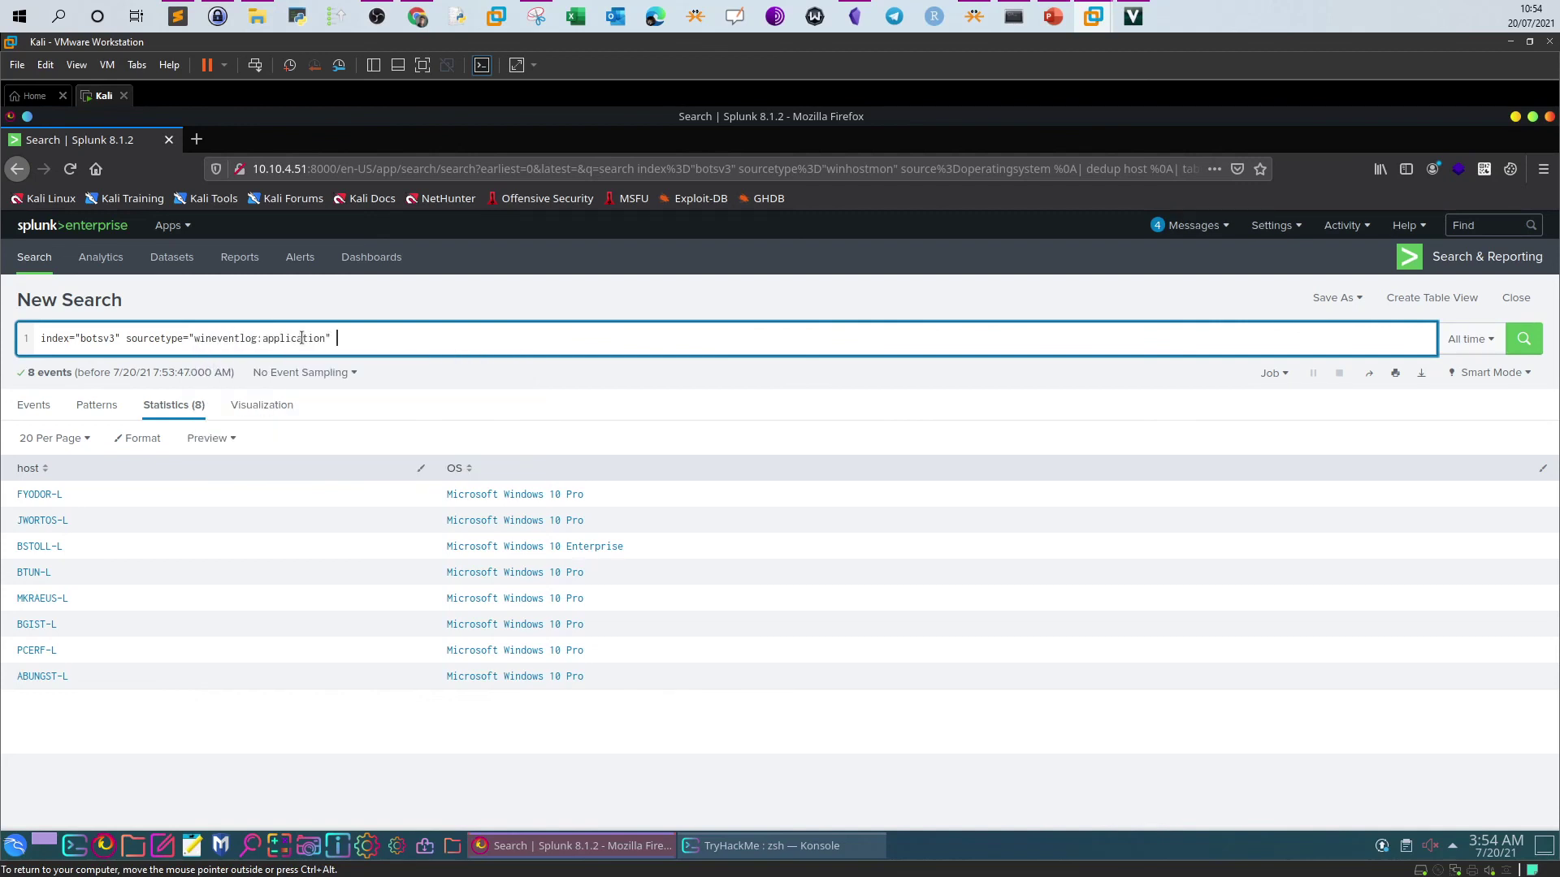
drag(323, 338, 261, 338)
key(BackSpace)
key(ctrl+v)
key(BackSpace)
click(1514, 339)
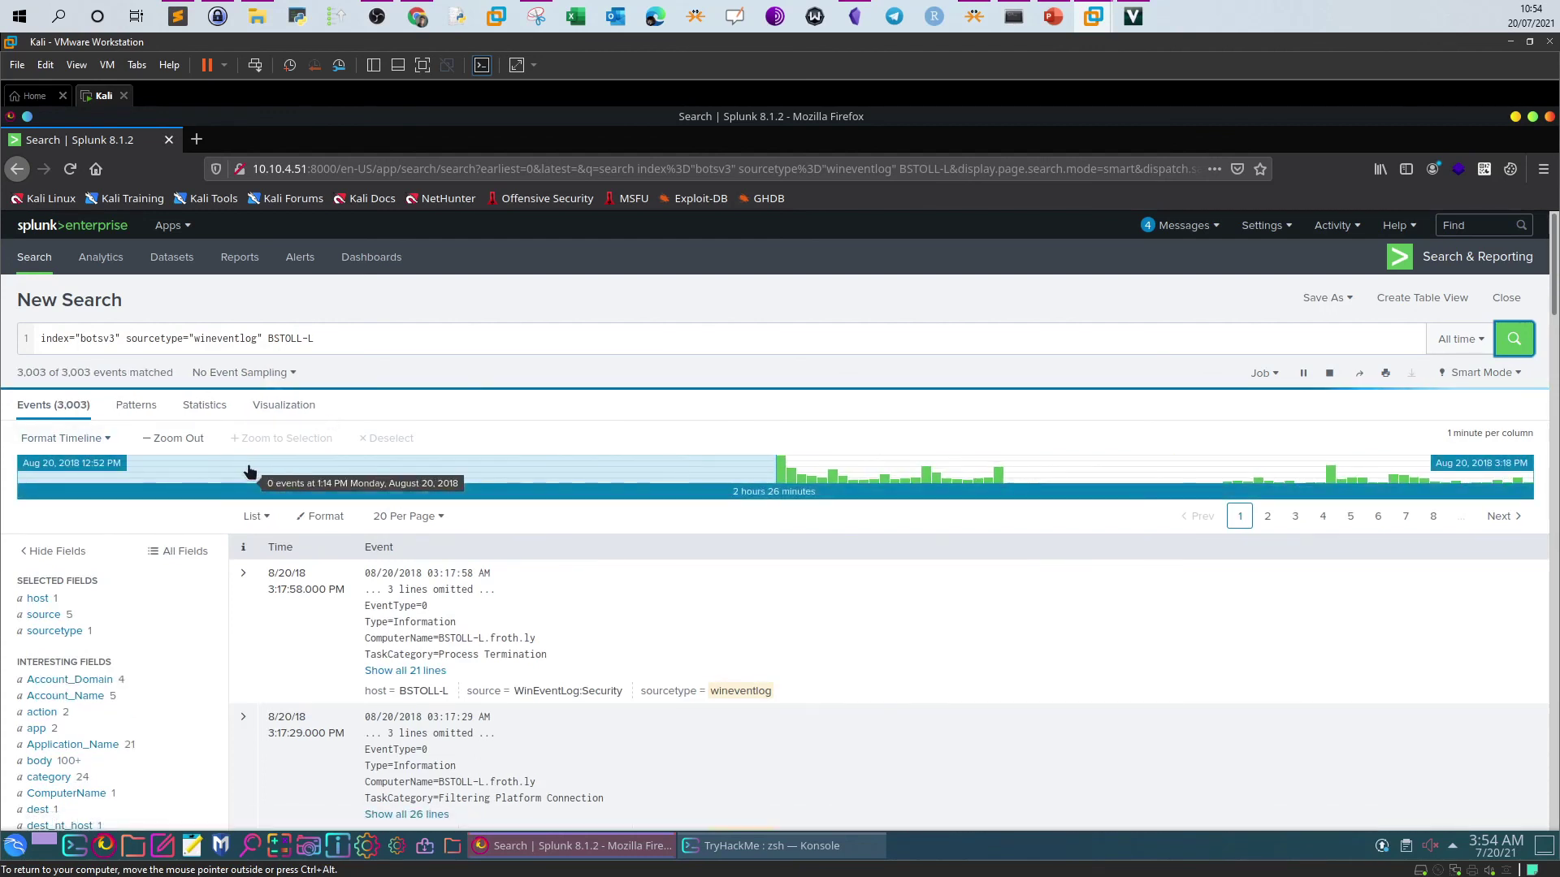
scroll(249, 467, down, 1)
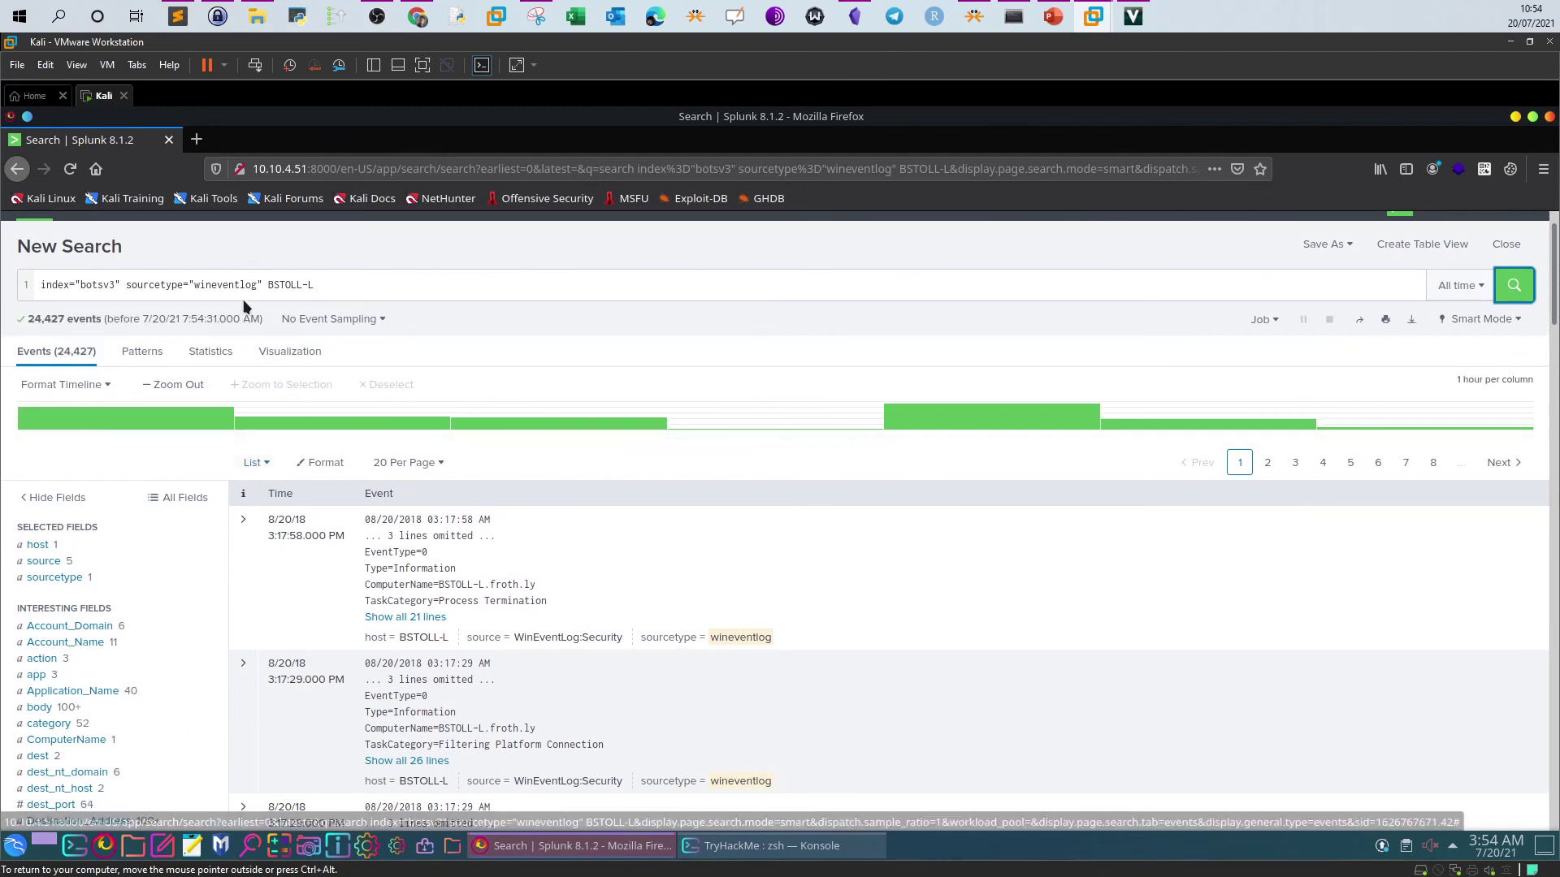
drag(258, 284, 322, 282)
click(292, 284)
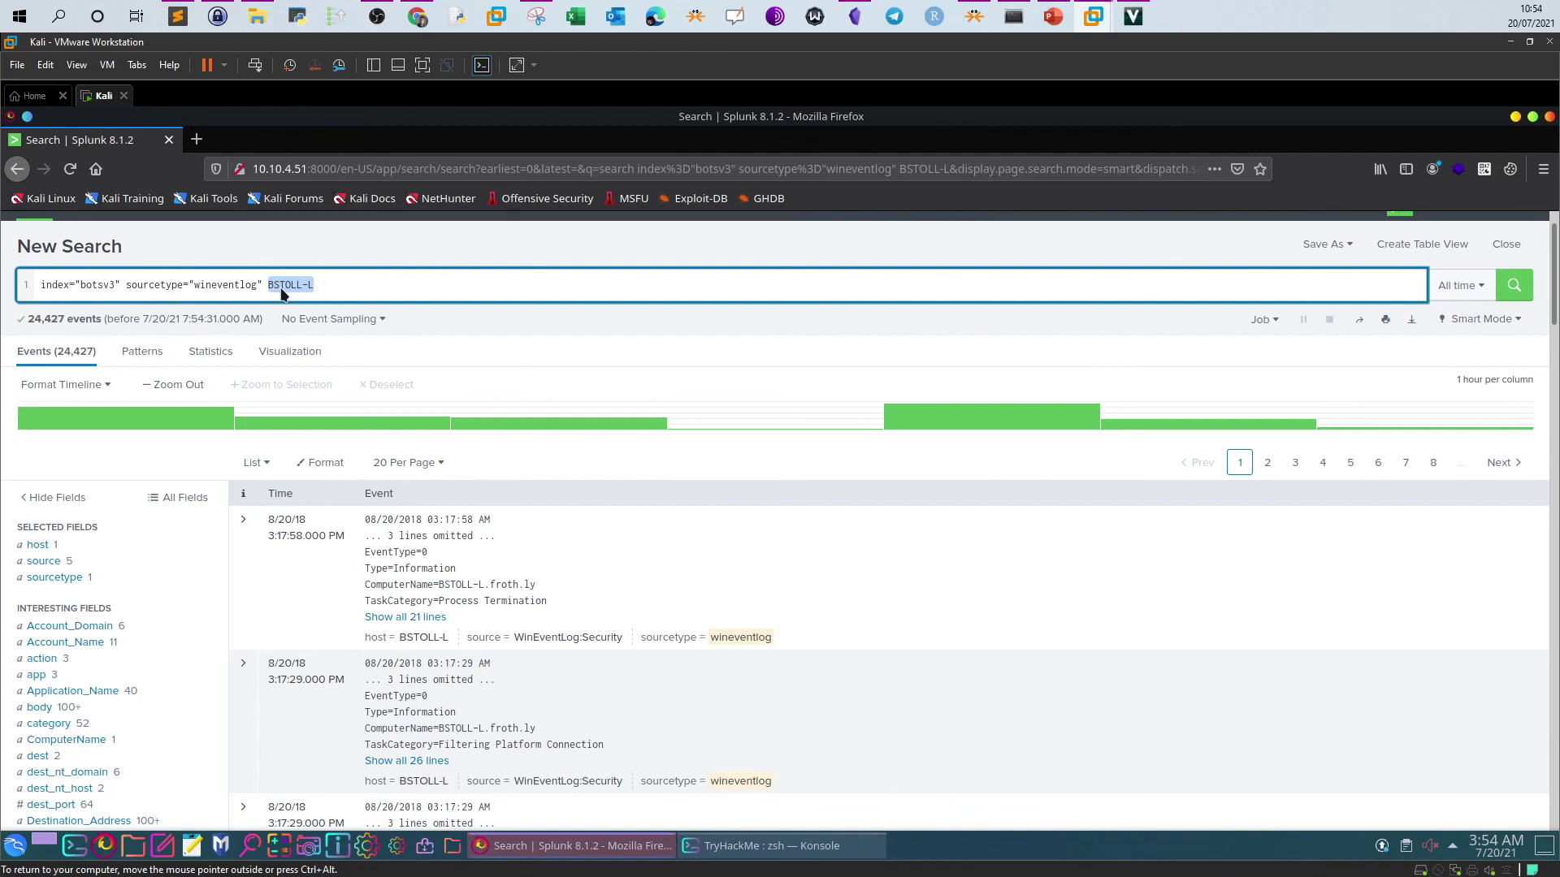
click(37, 545)
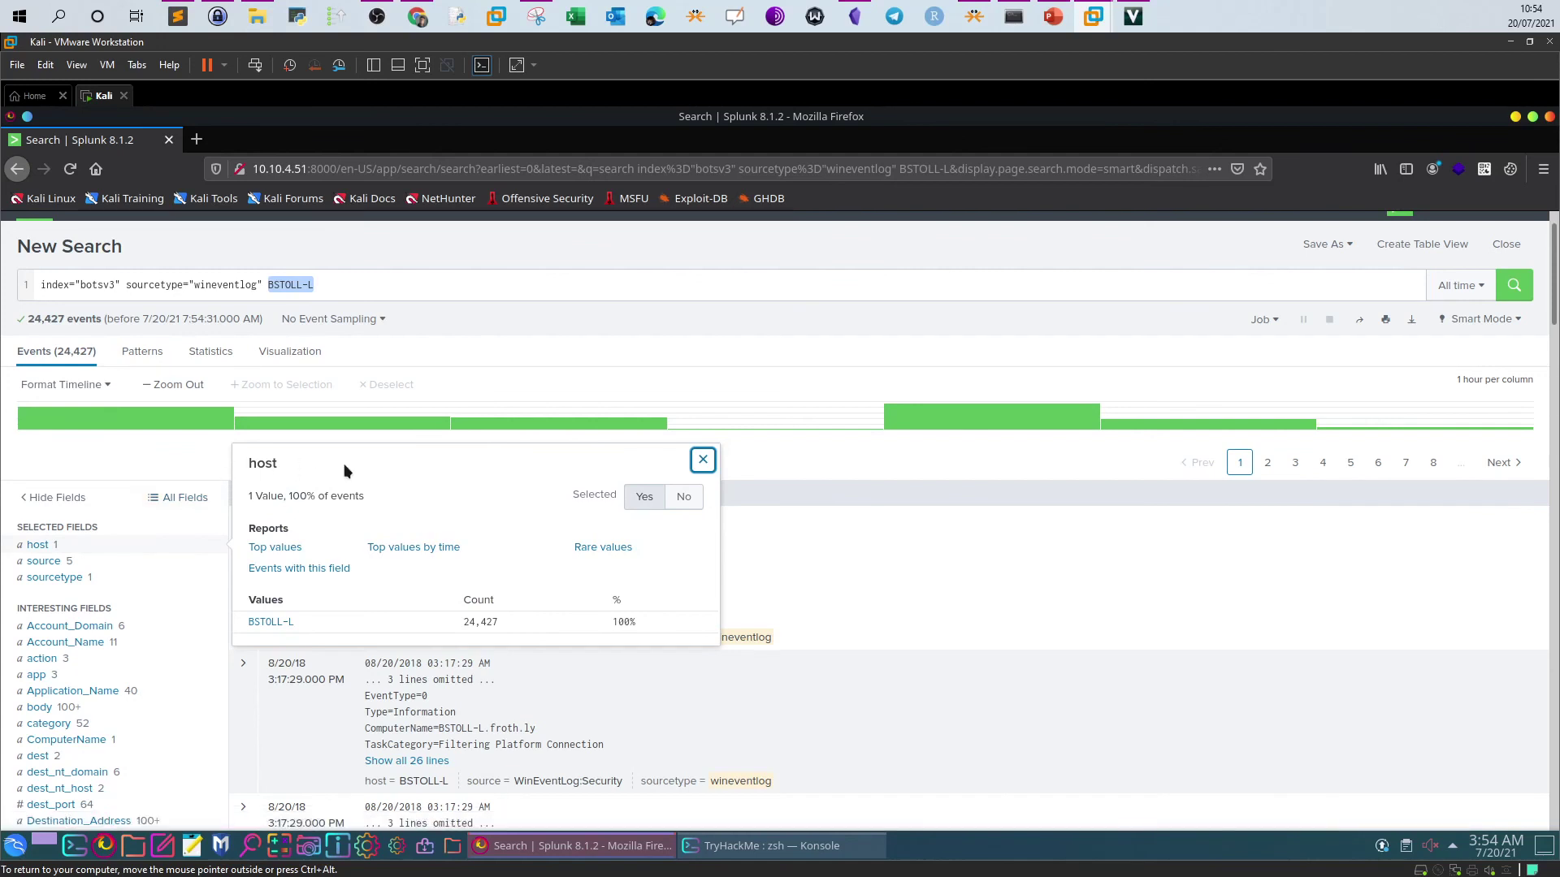
- Select the FQDN in the first event's ComputerName field and compare it with the last Task 3 answer on the TryHackMe page in Chrome
click(702, 462)
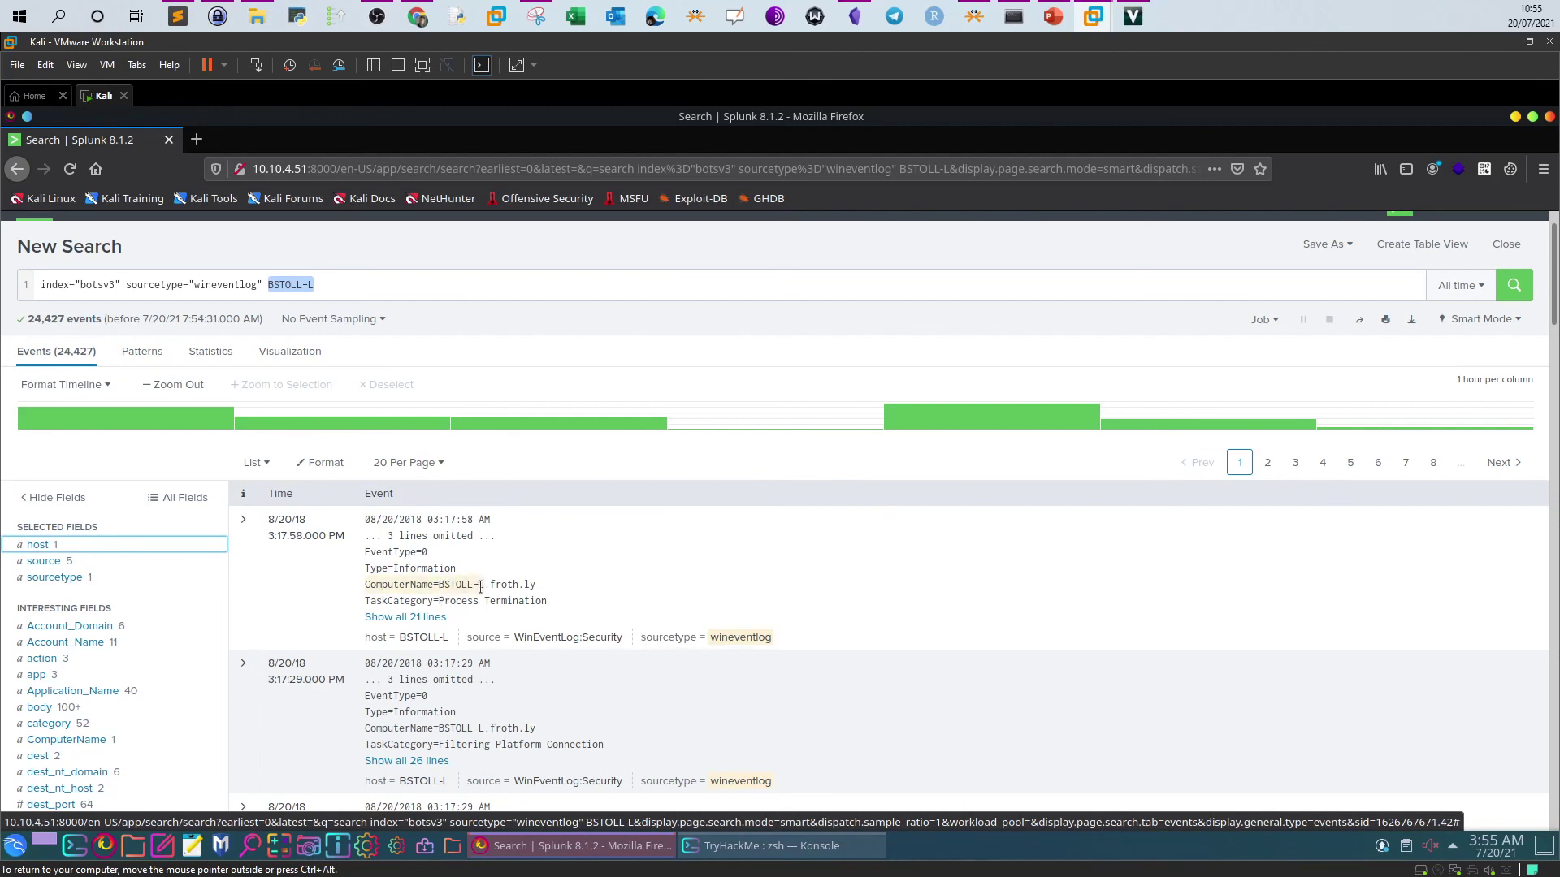
drag(551, 588, 444, 587)
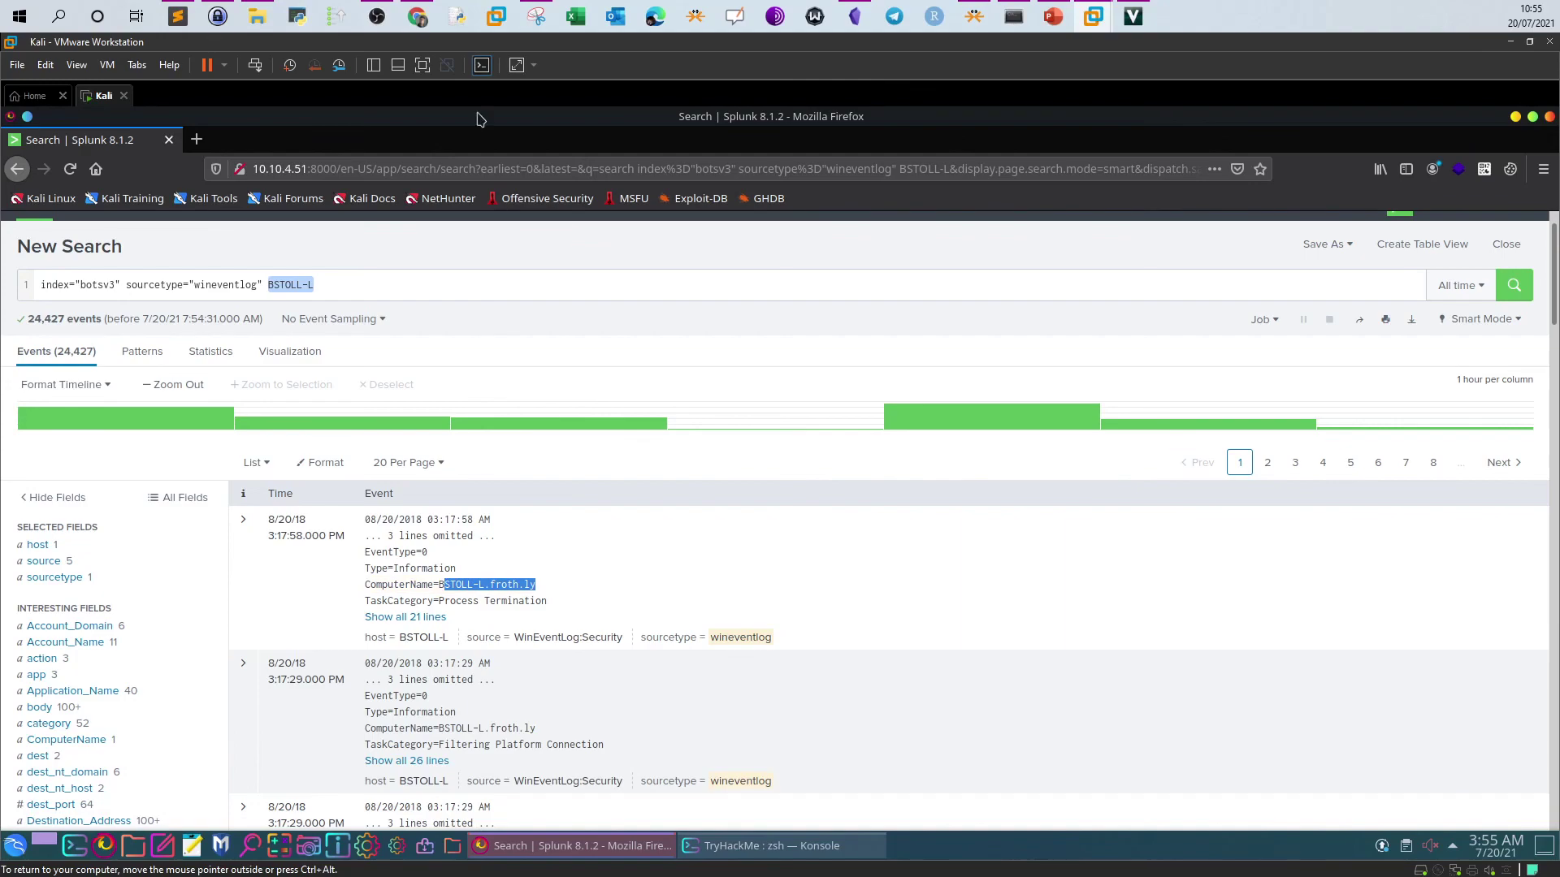
click(419, 26)
scroll(494, 662, down, 3)
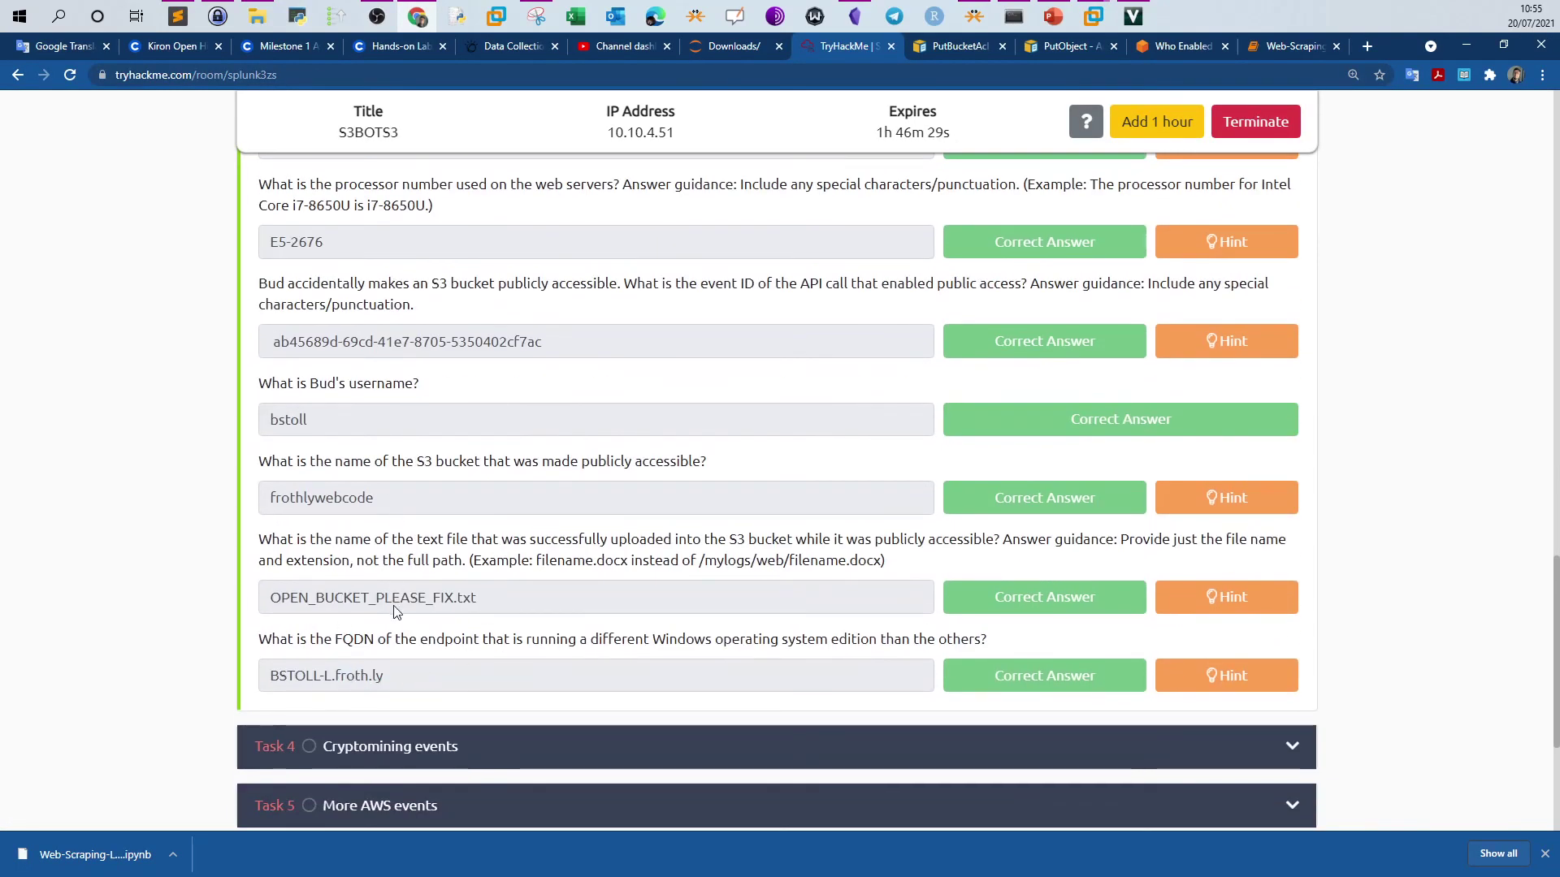
- Review the question guidance and submitted answers of Task 3, AWS & other events, and collapse the task
scroll(397, 597, up, 5)
scroll(397, 597, up, 5)
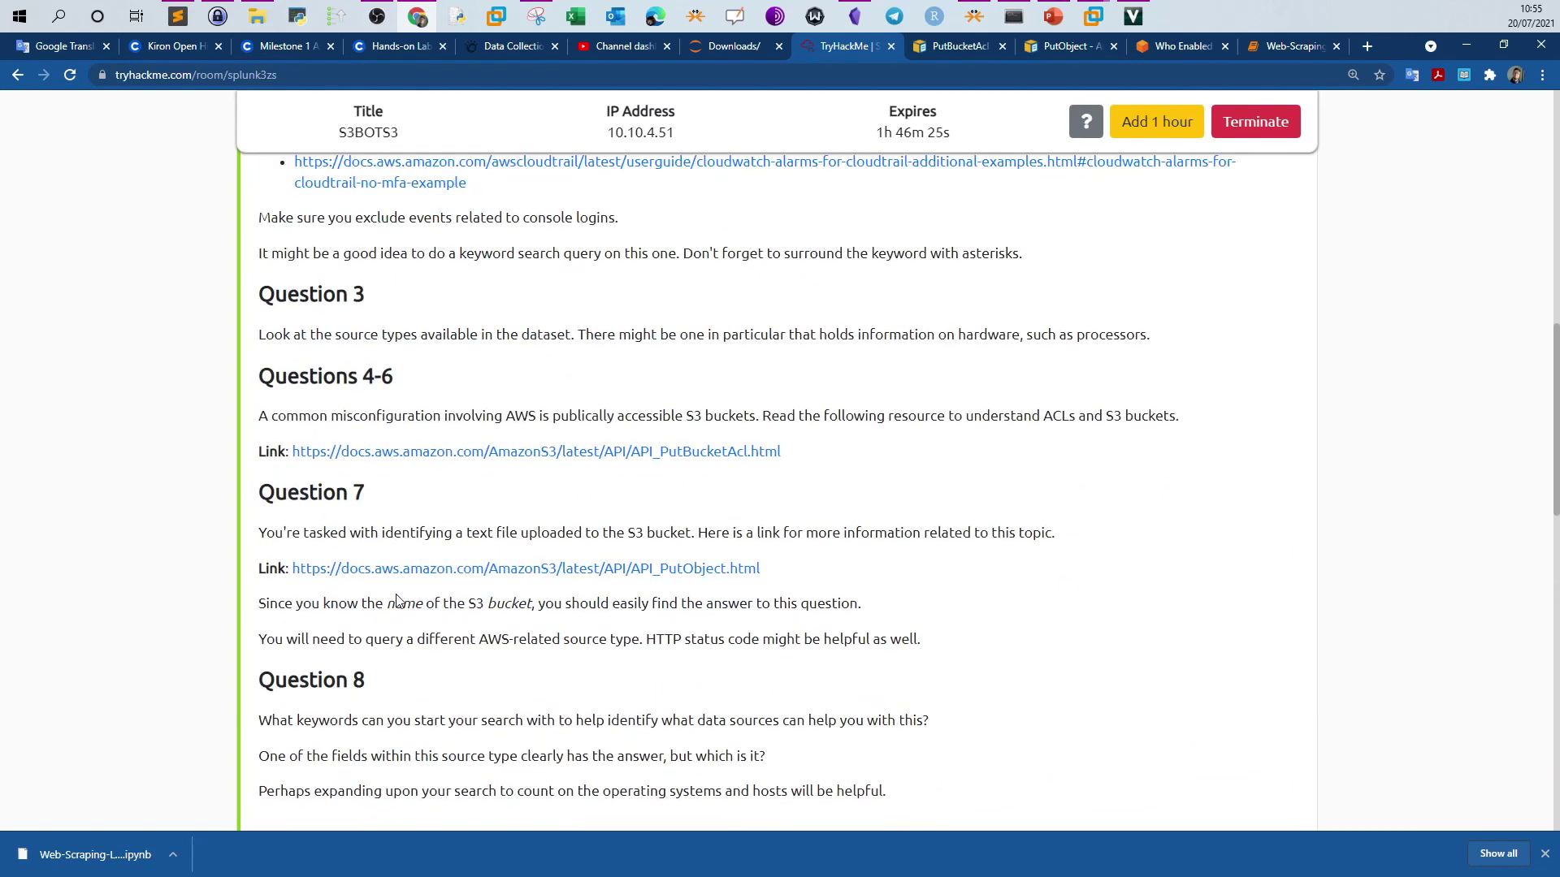
scroll(396, 601, up, 3)
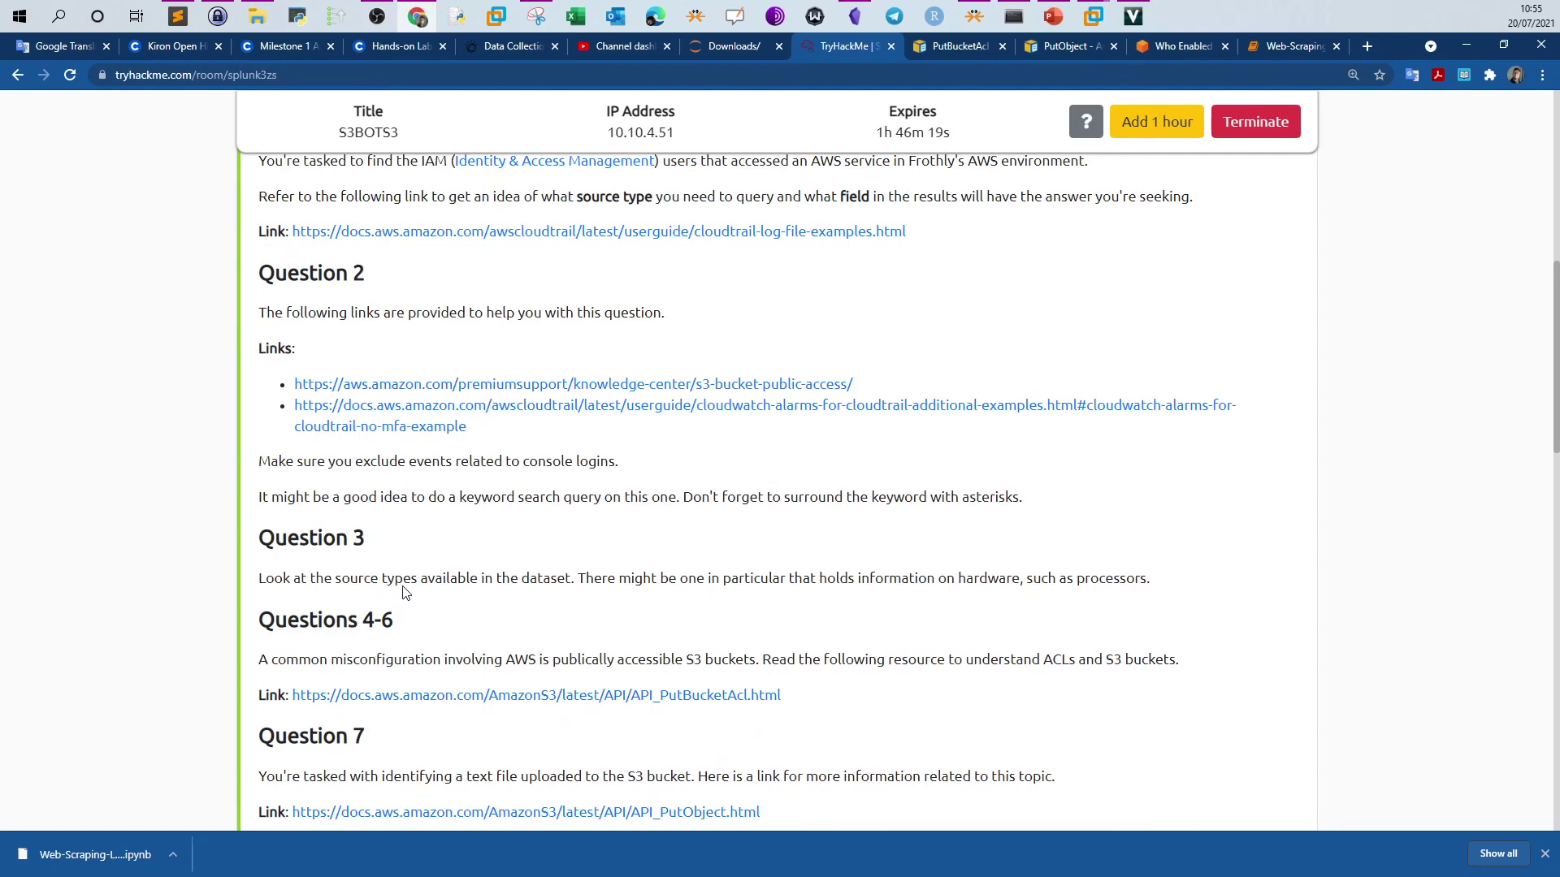
scroll(404, 585, up, 3)
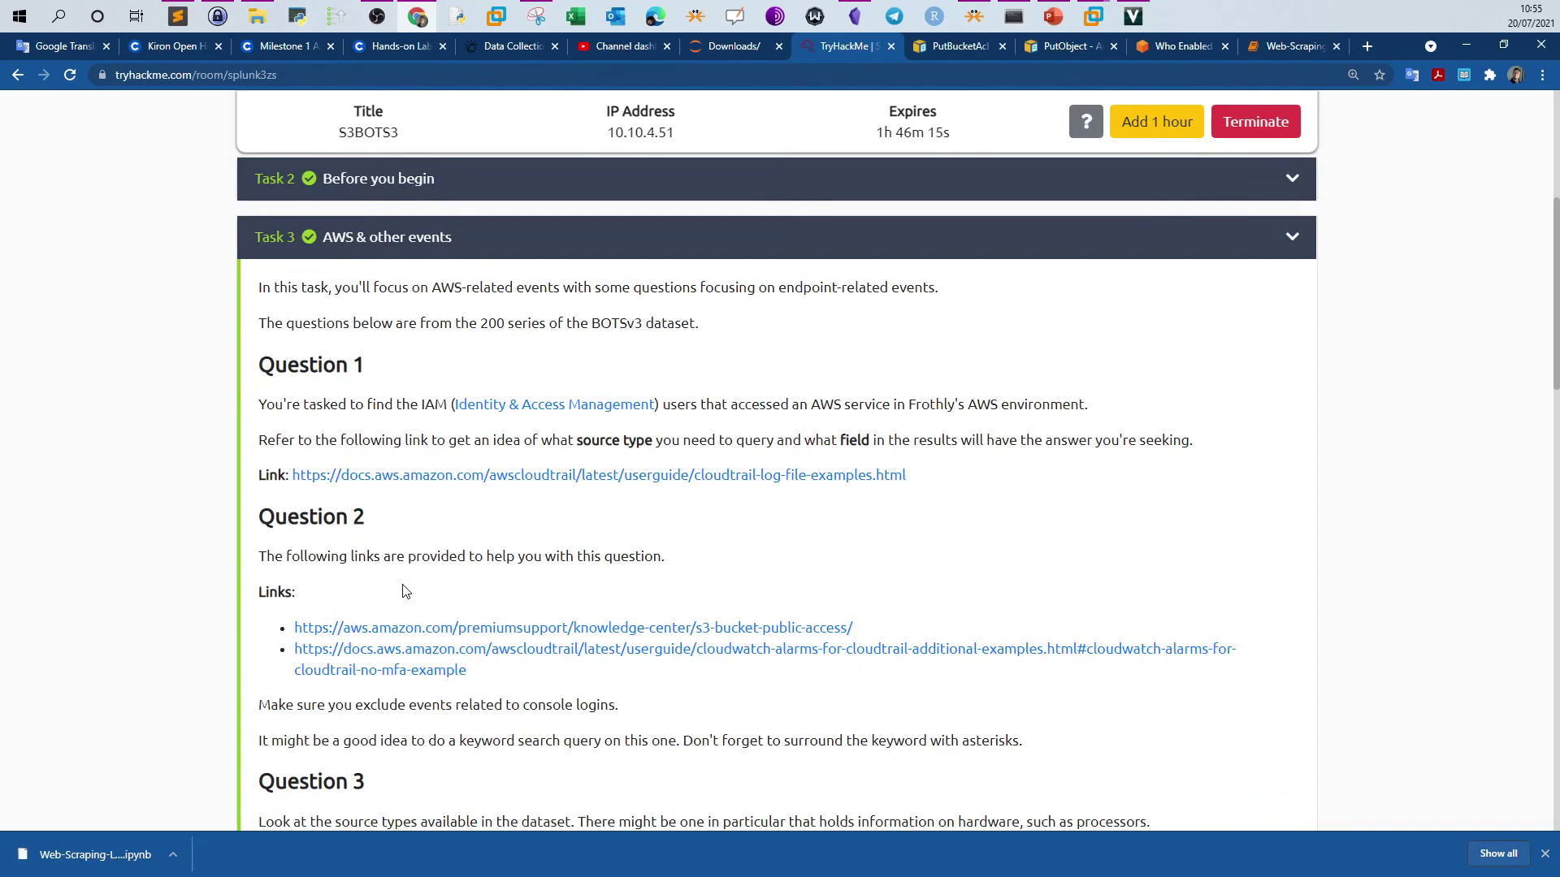
scroll(499, 532, down, 12)
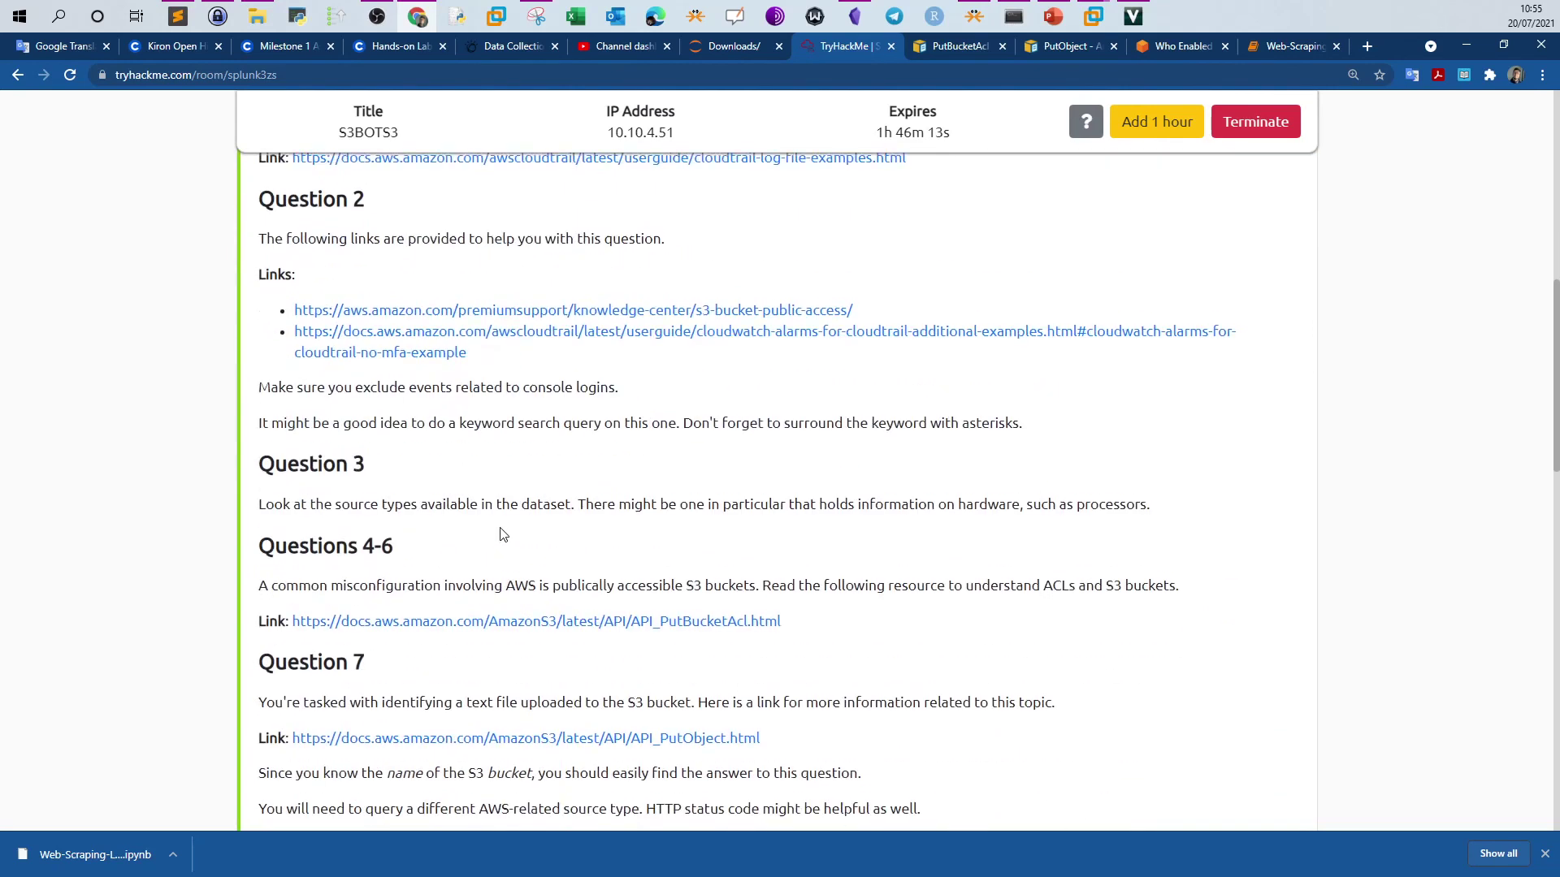
scroll(500, 533, down, 3)
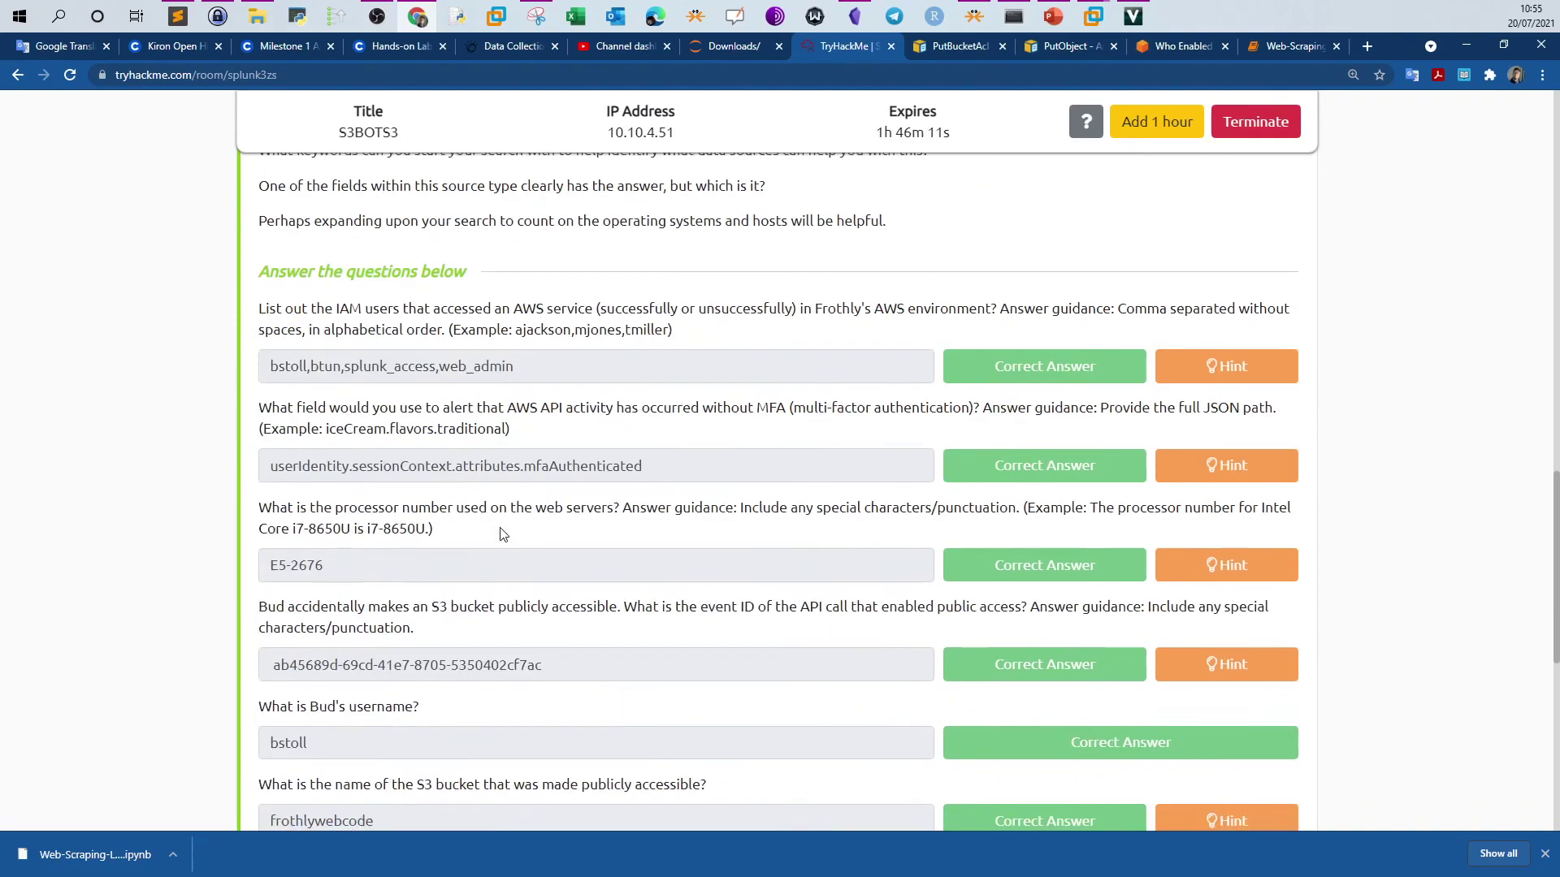
key(Home)
click(481, 542)
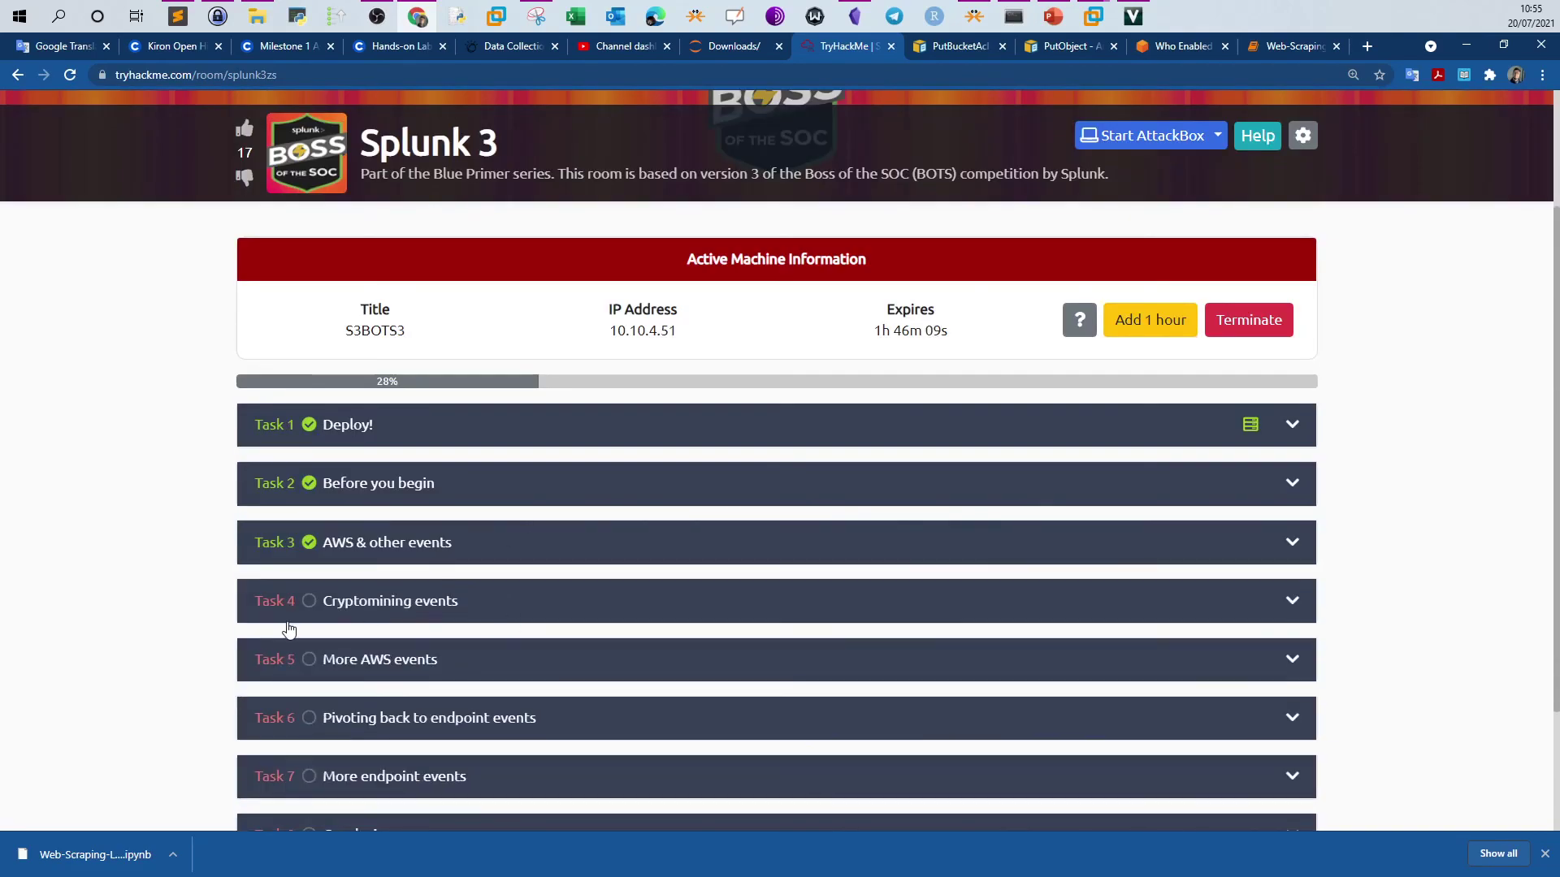
- Expand Task 4, Cryptomining events, skim its guidance and questions, and collapse it again
click(426, 613)
scroll(365, 633, down, 12)
scroll(365, 633, up, 12)
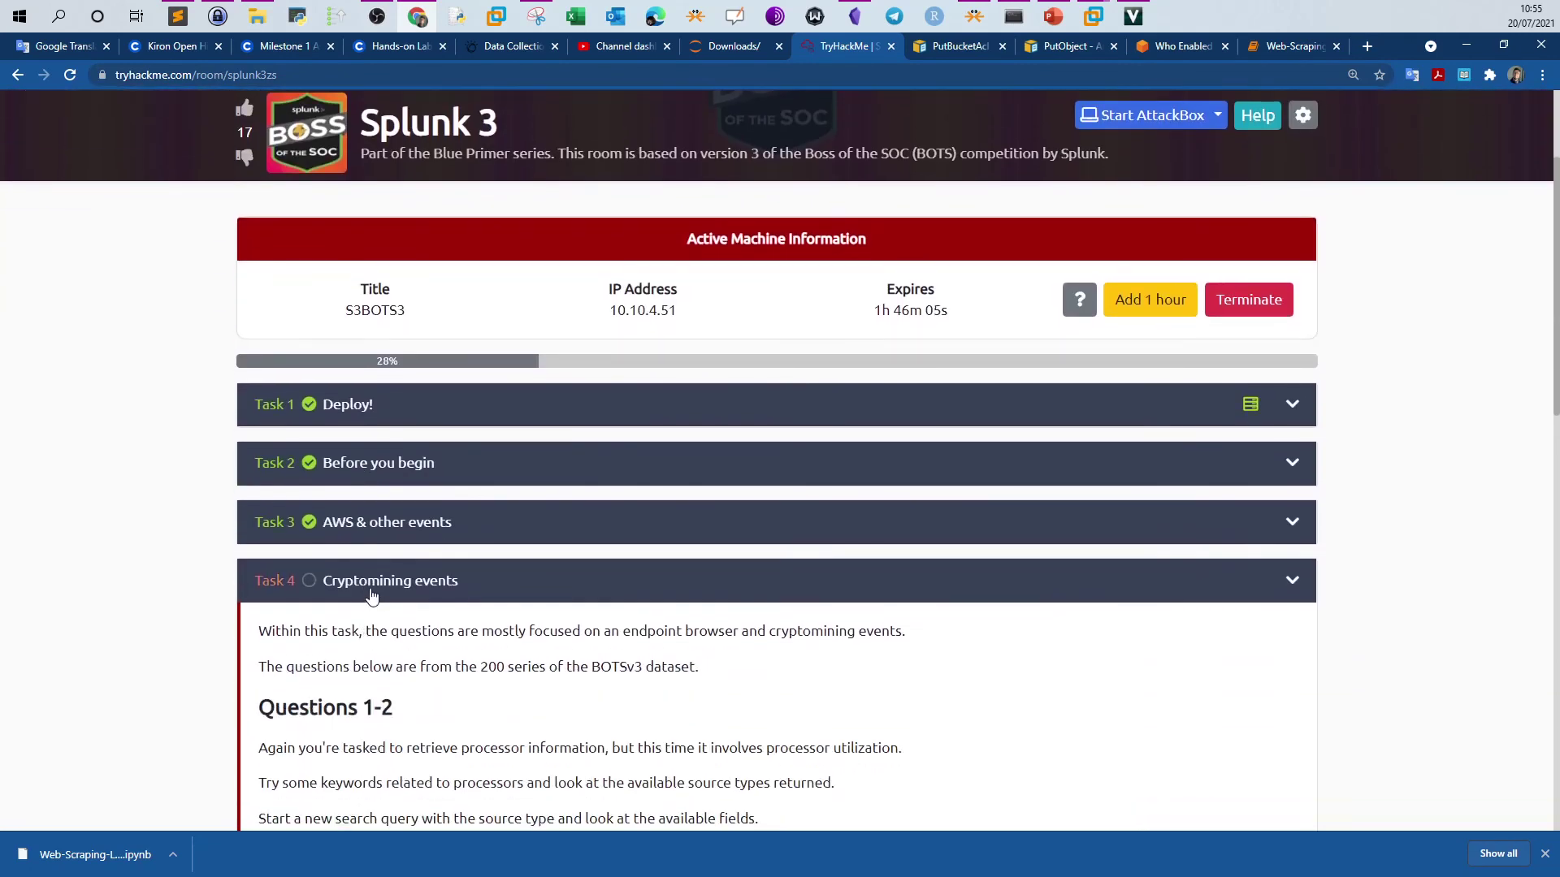
click(371, 596)
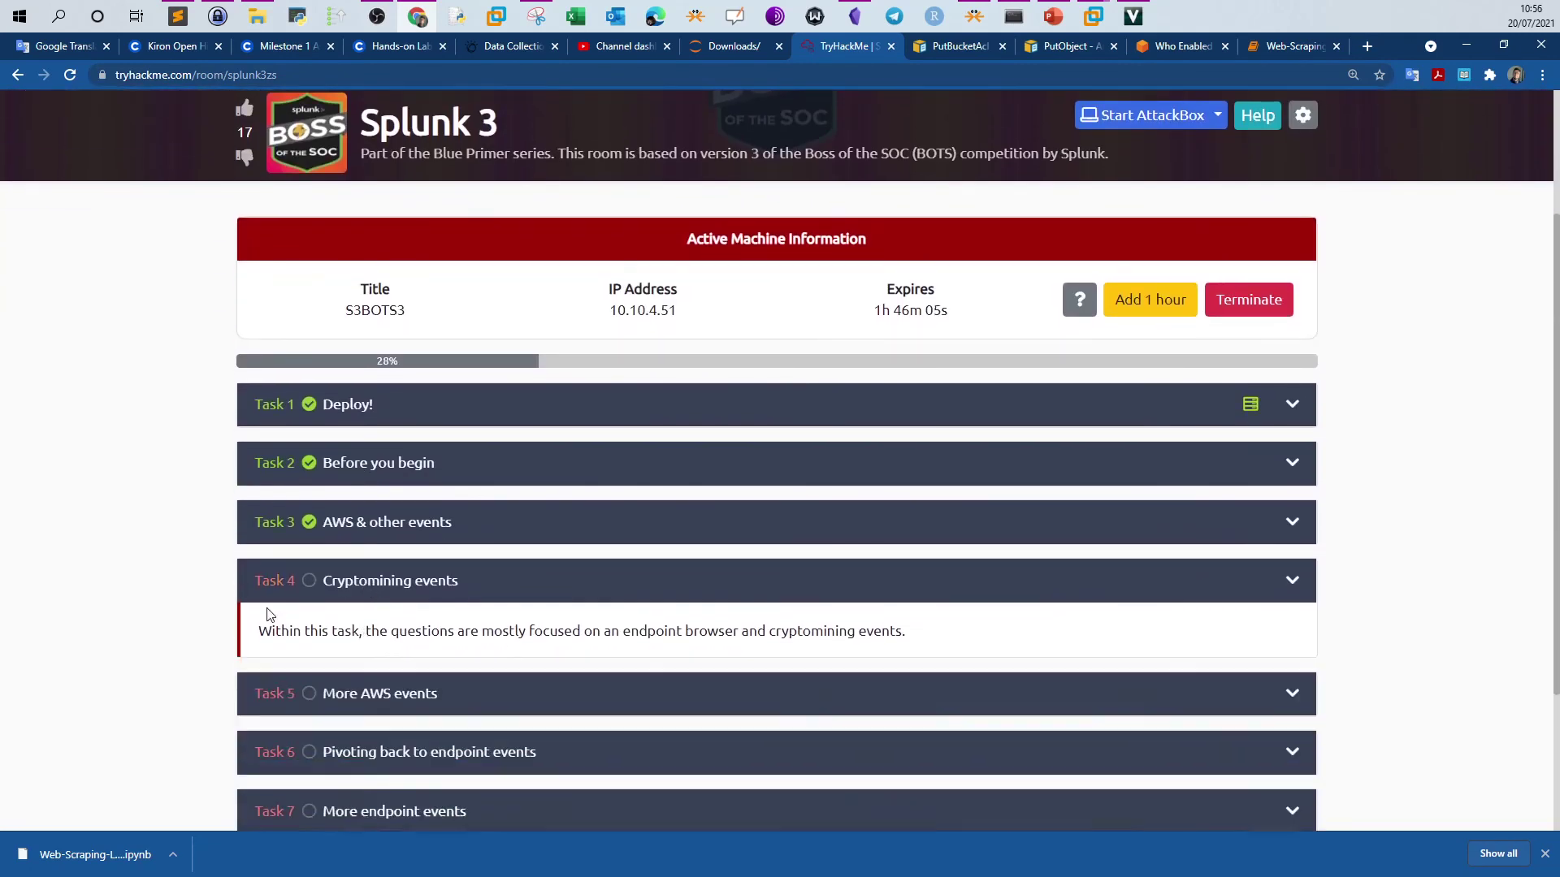
drag(320, 516, 456, 308)
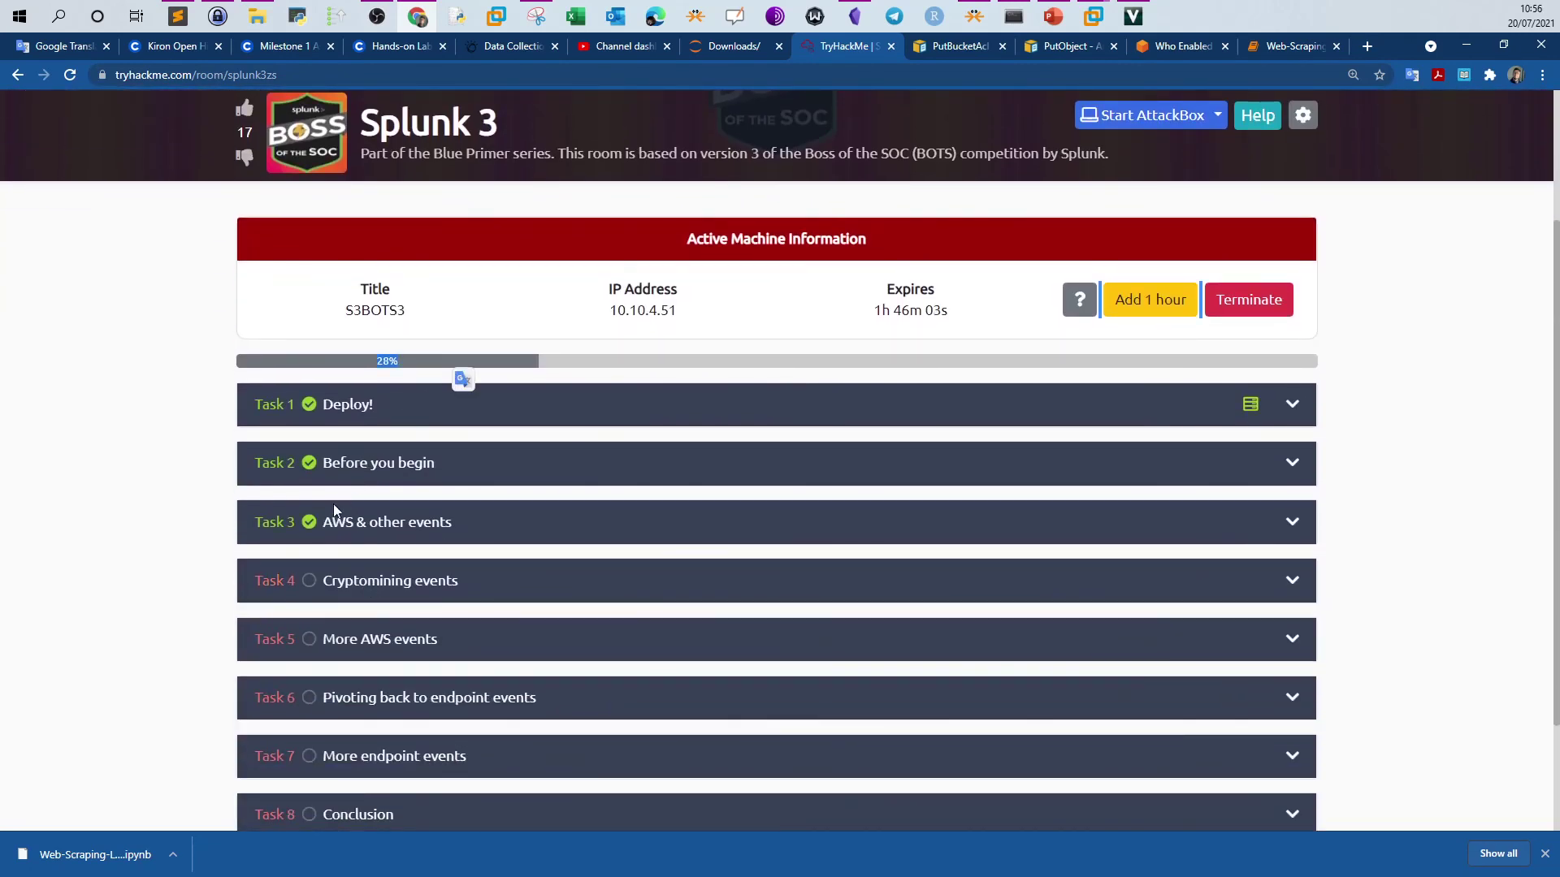
scroll(334, 511, down, 2)
click(213, 520)
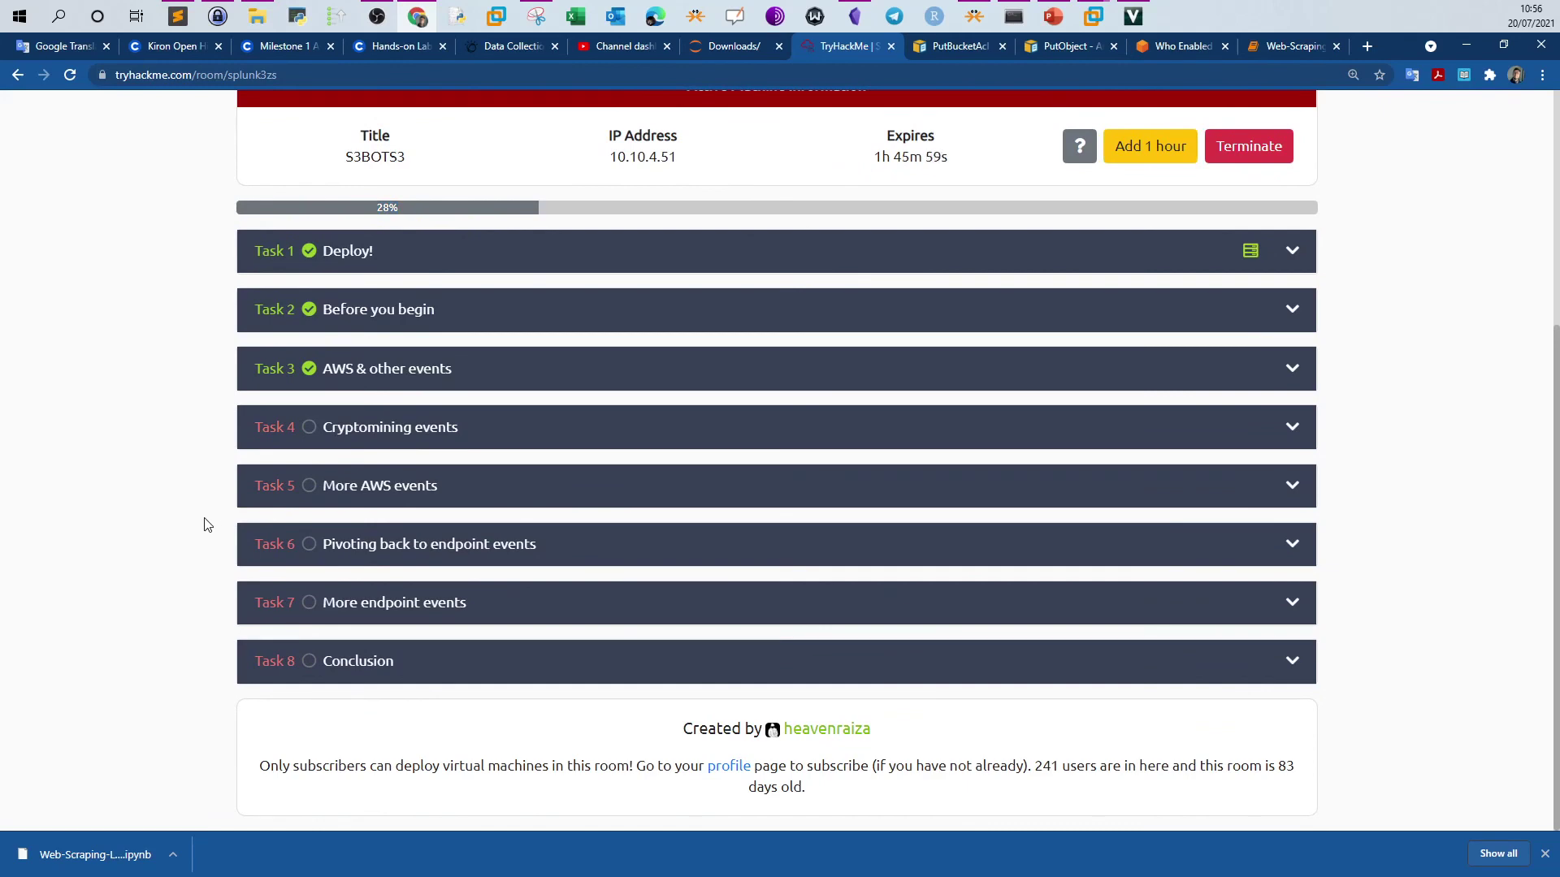
scroll(300, 499, up, 1)
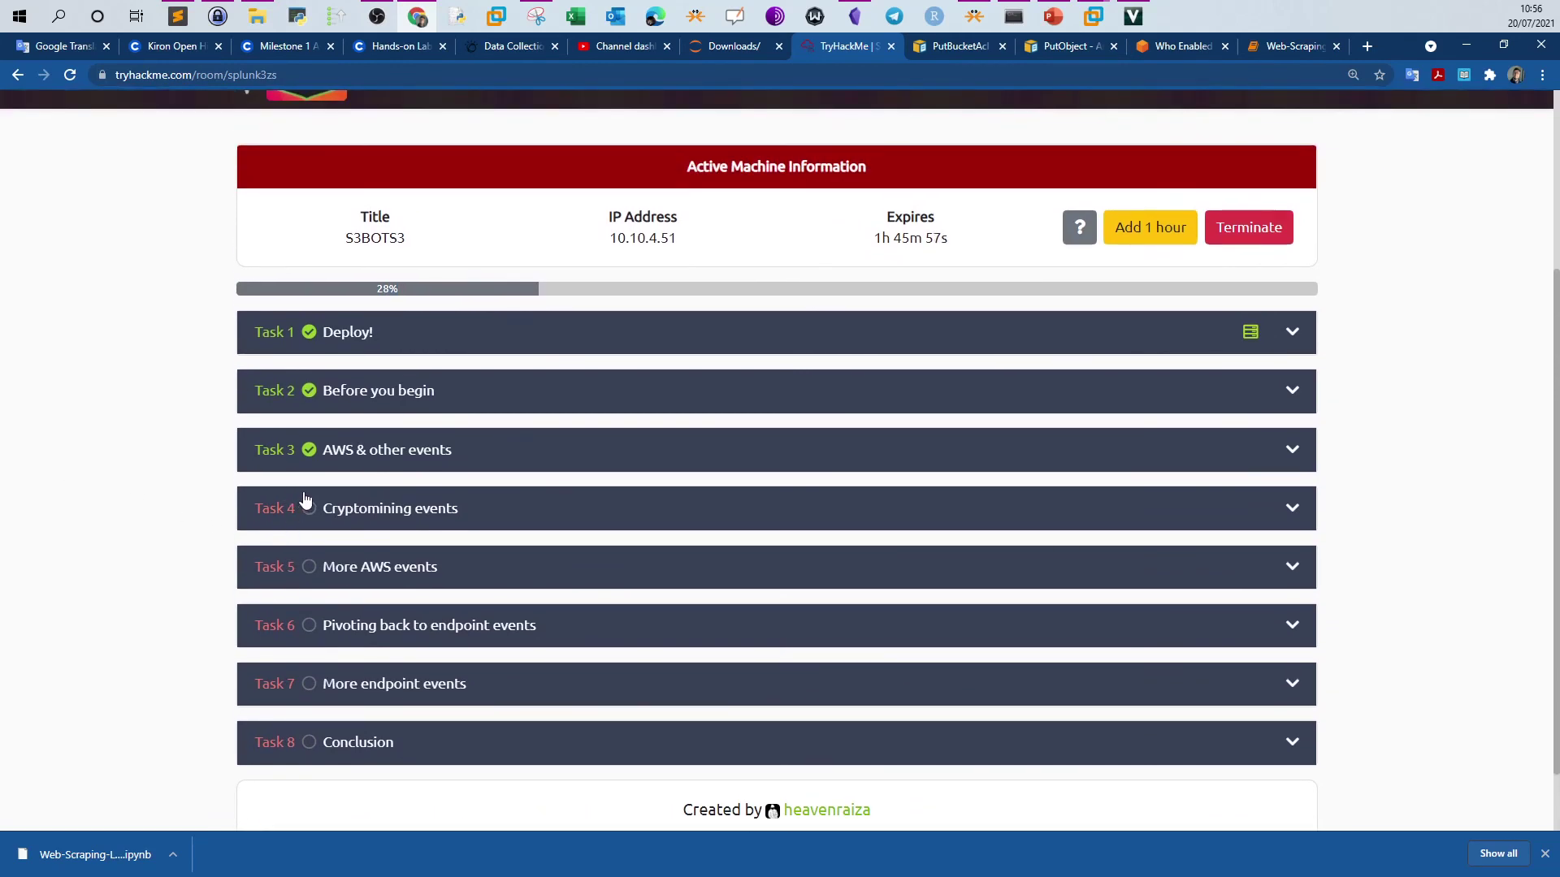